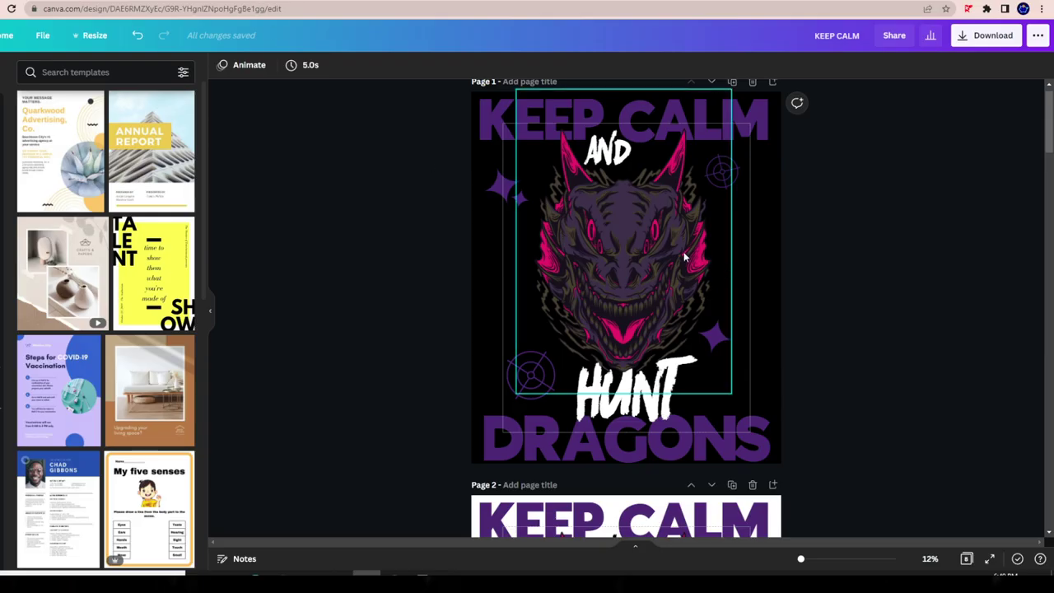
Step: Review the Keep Calm dragon, zombie and monster shirt designs across pages 1 to 5
scroll(807, 270, "up", 1)
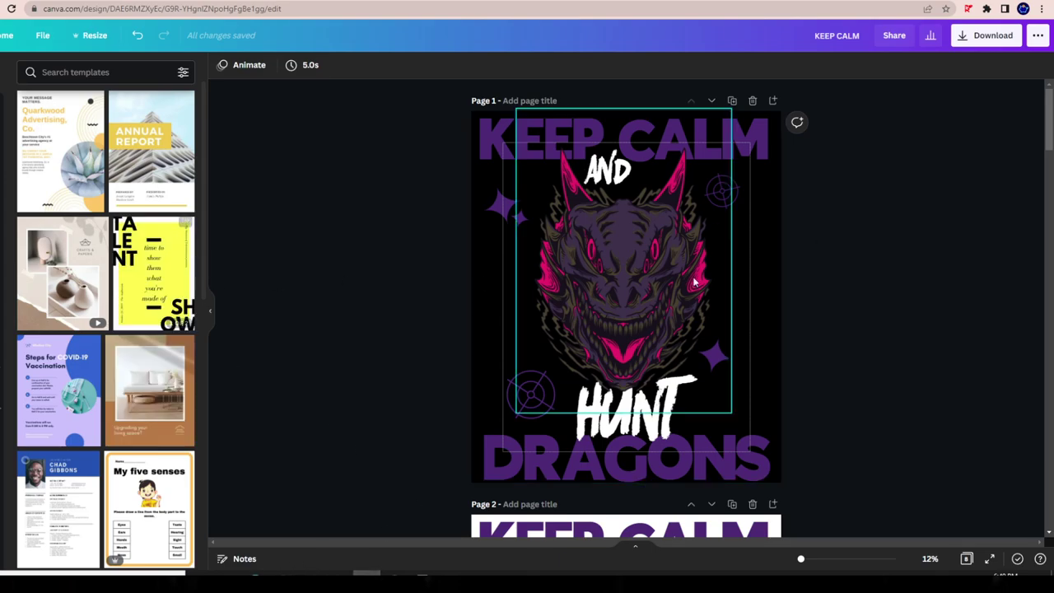
scroll(788, 327, "down", 5)
scroll(673, 239, "down", 14)
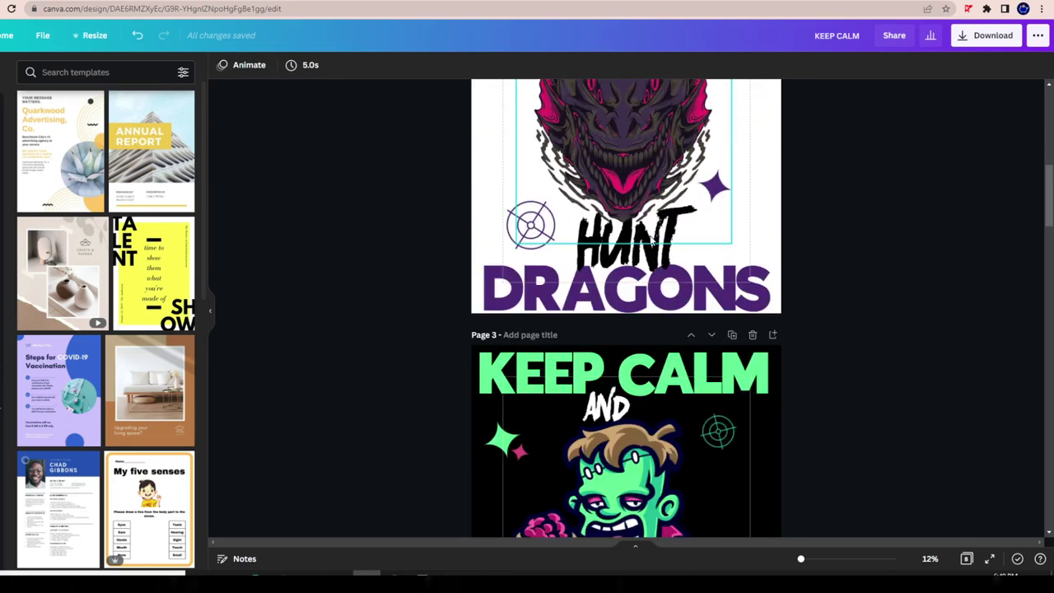
scroll(653, 269, "down", 5)
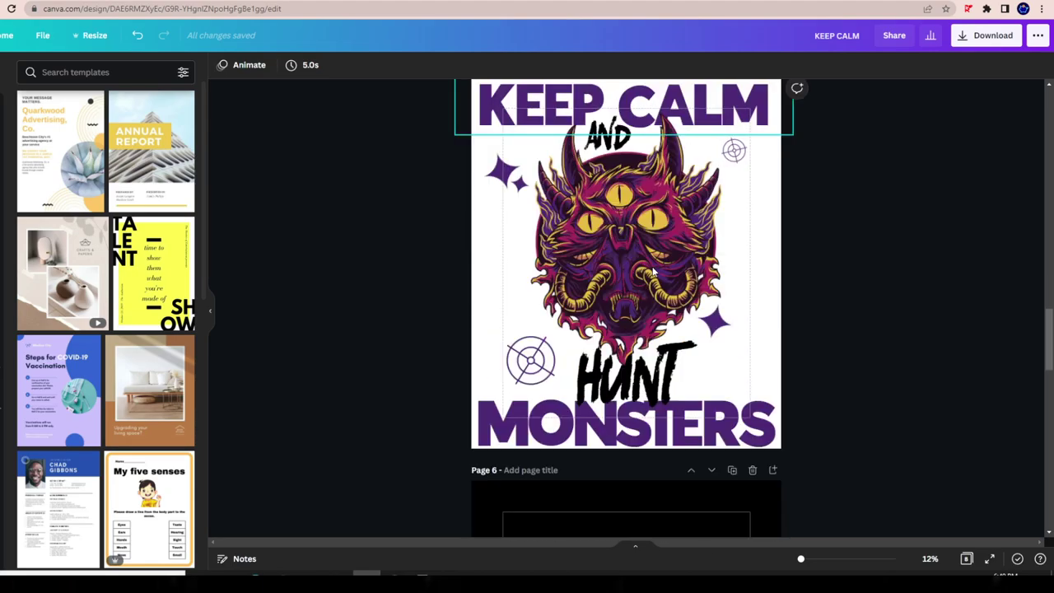
scroll(651, 272, "up", 4)
scroll(653, 273, "up", 15)
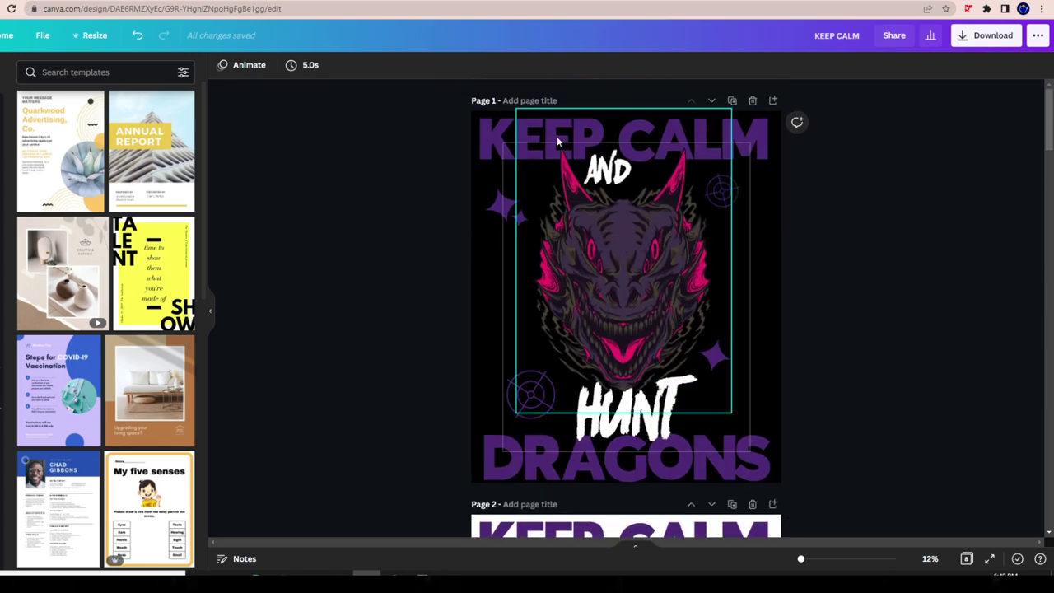
scroll(712, 422, "down", 5)
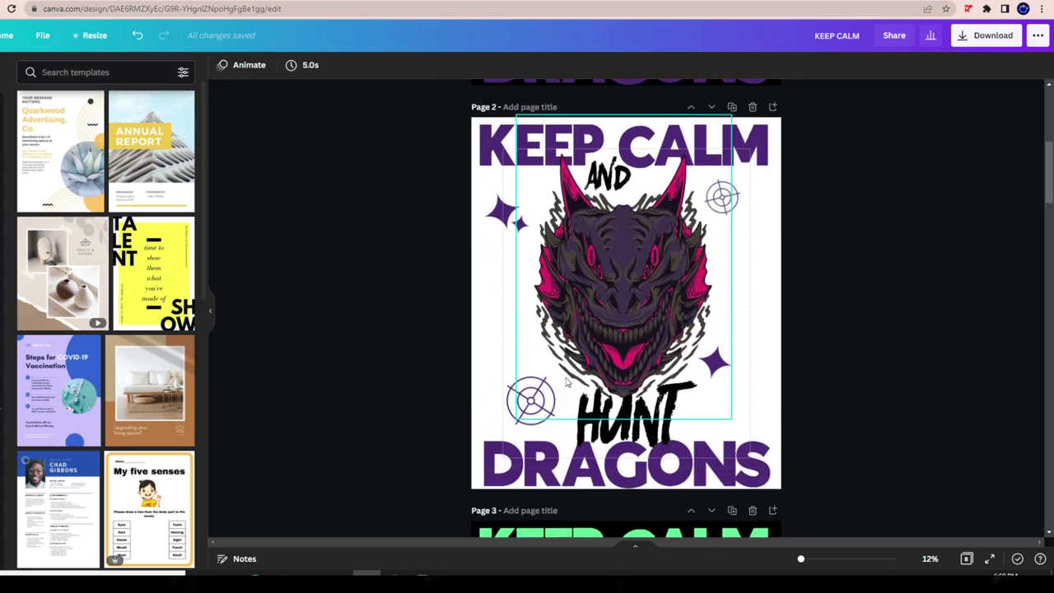
scroll(771, 206, "down", 3)
scroll(771, 206, "up", 5)
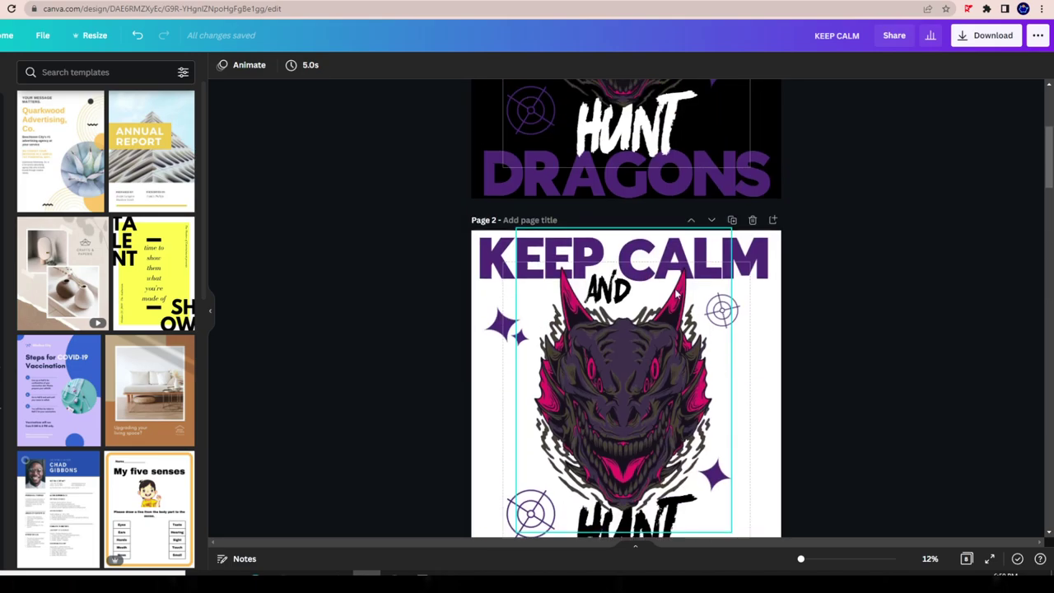
scroll(678, 252, "down", 2)
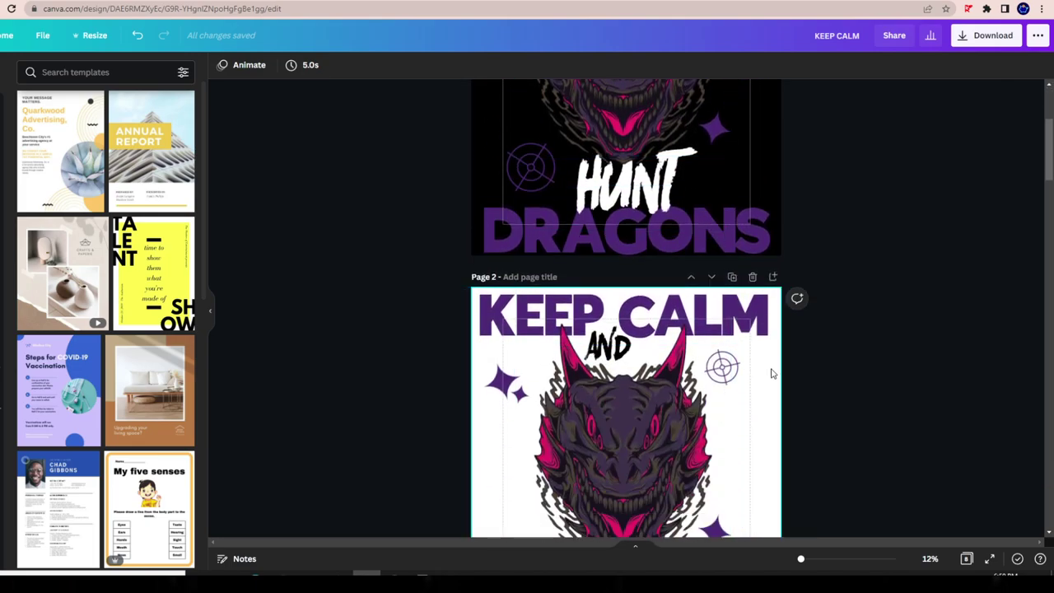
scroll(791, 403, "up", 2)
scroll(789, 403, "down", 3)
scroll(788, 403, "down", 4)
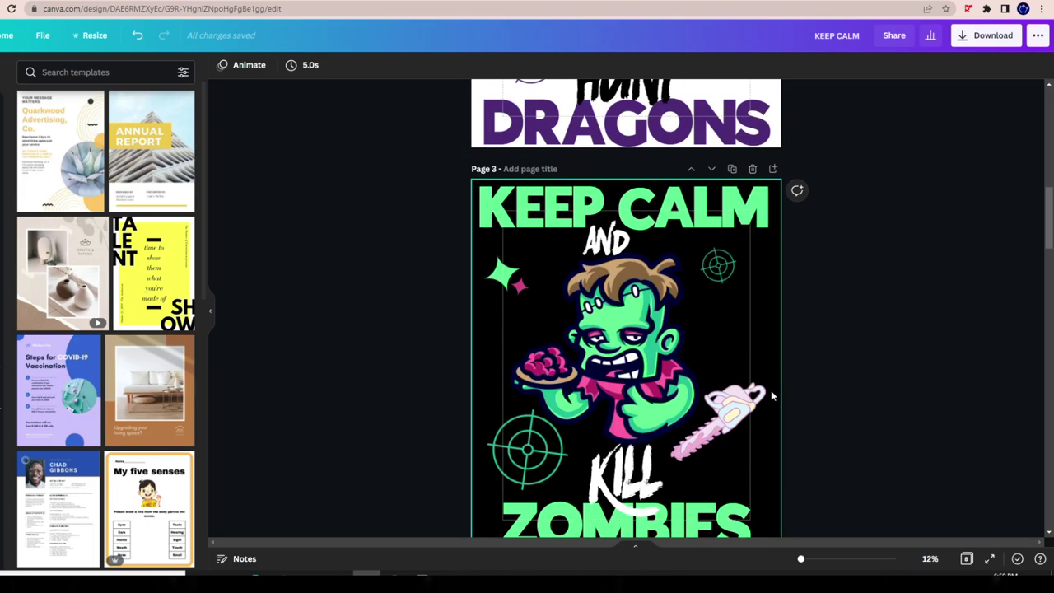
scroll(498, 219, "down", 1)
scroll(498, 219, "up", 1)
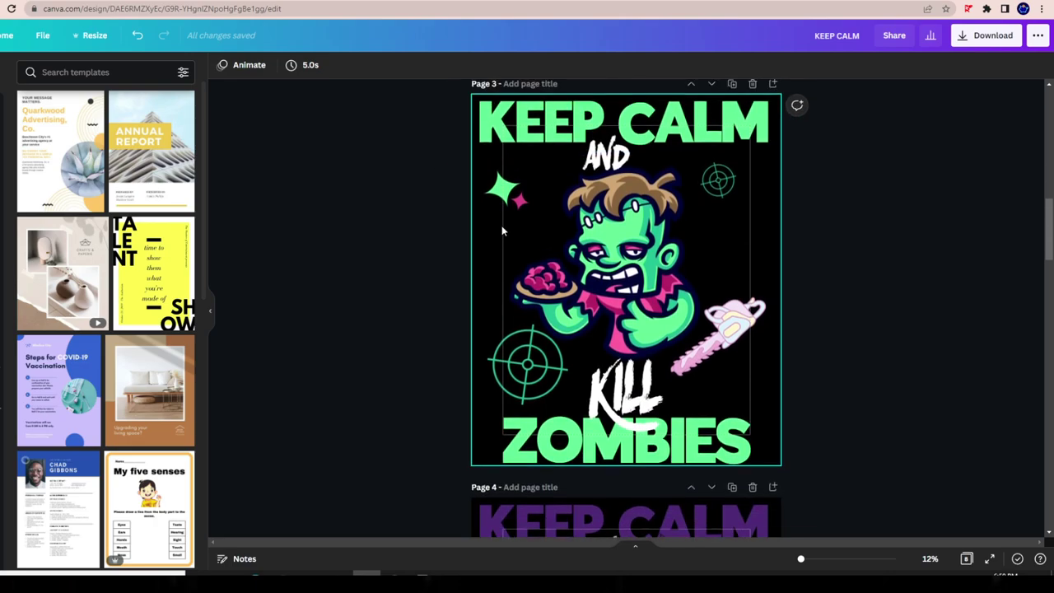
scroll(567, 442, "down", 5)
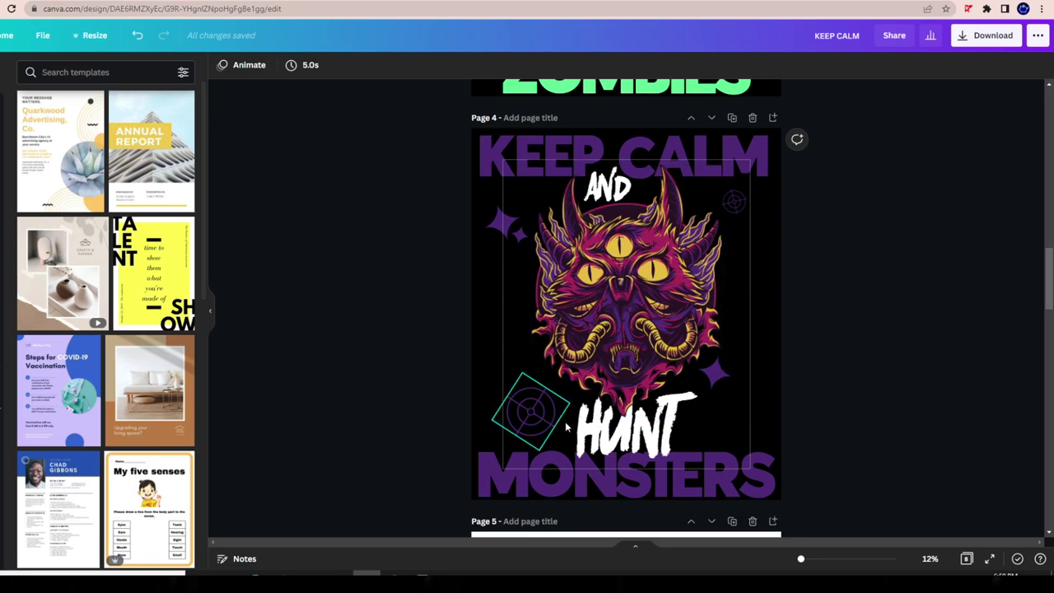
scroll(839, 198, "up", 3)
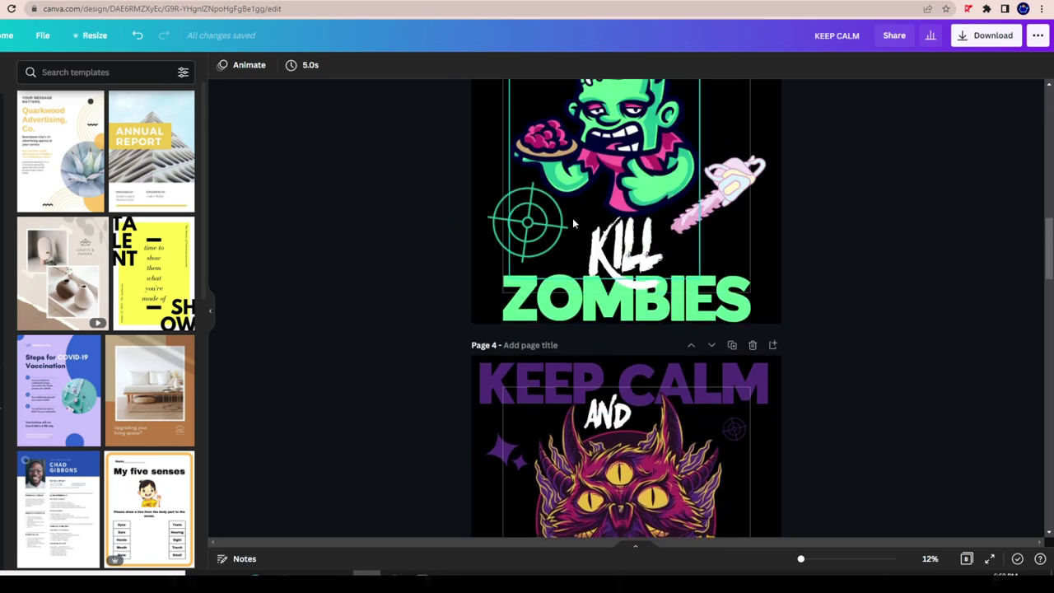
scroll(504, 339, "up", 5)
scroll(504, 339, "up", 3)
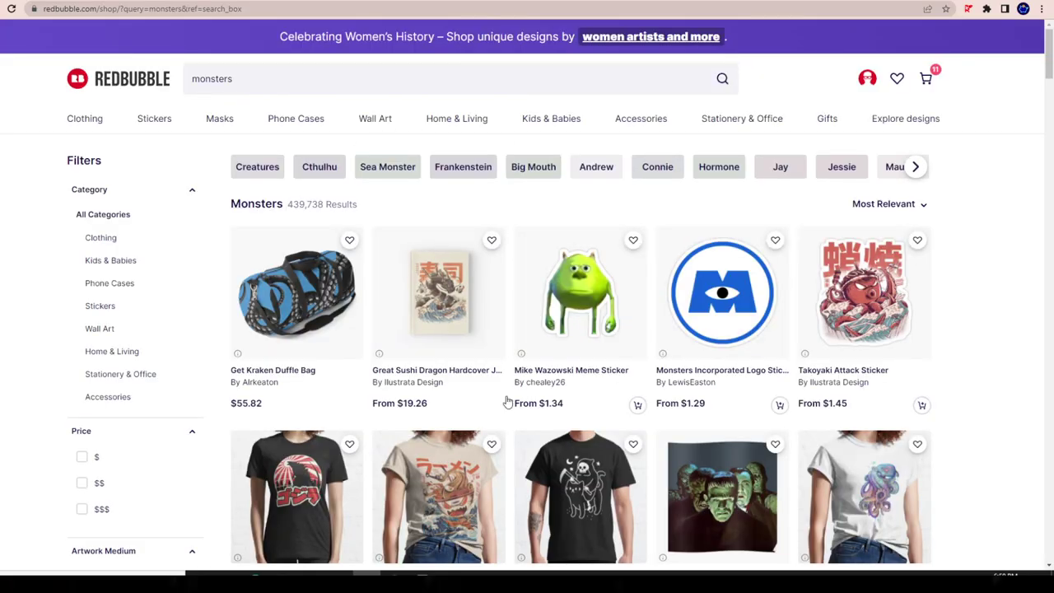
Step: Switch to Redbubble and browse the products found for "monsters"
scroll(574, 446, "down", 5)
scroll(574, 447, "down", 4)
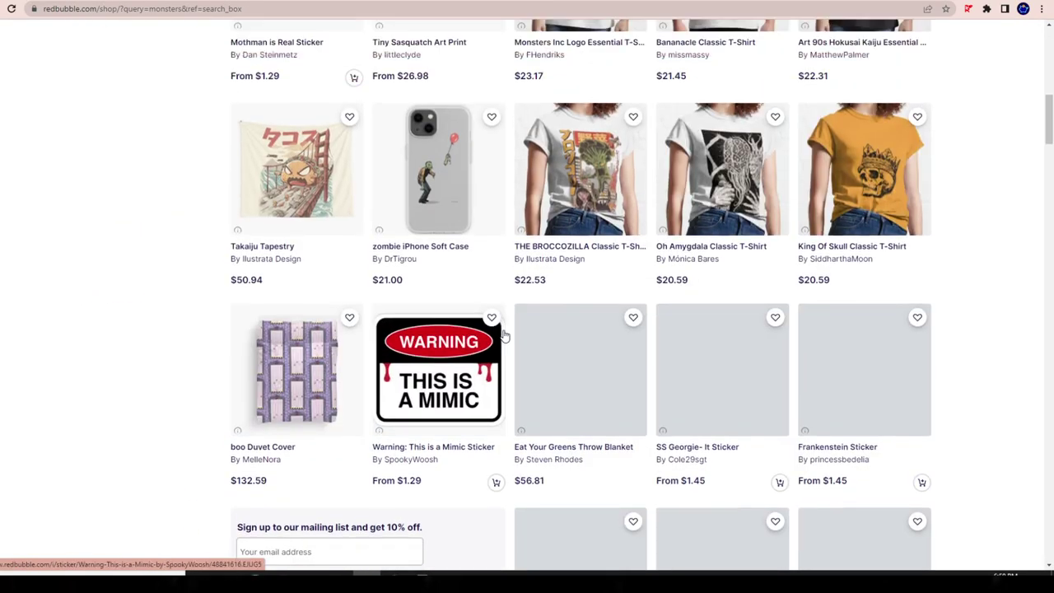
scroll(511, 329, "up", 10)
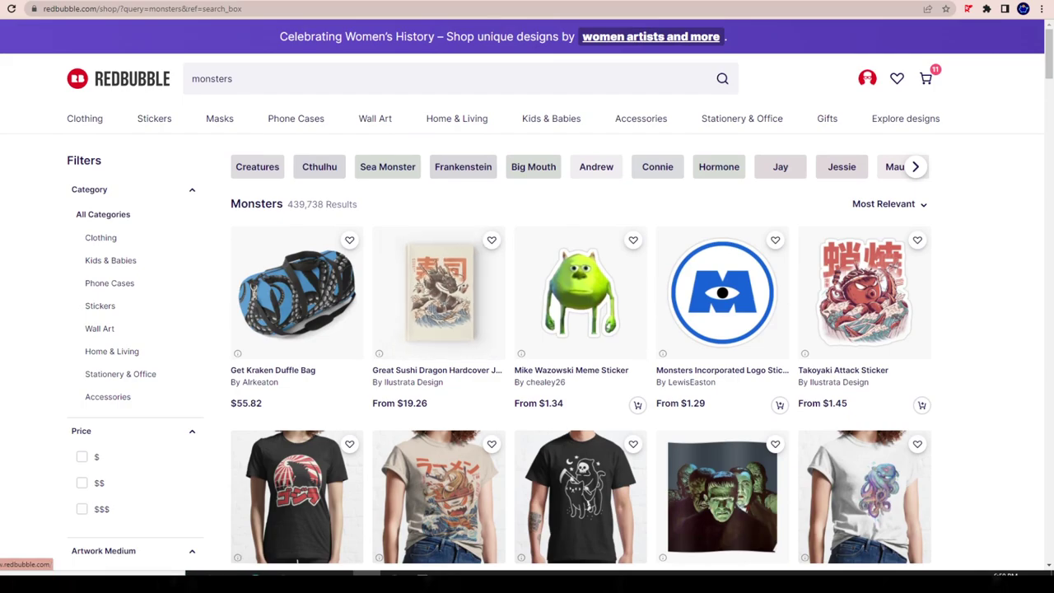
left_click(904, 118)
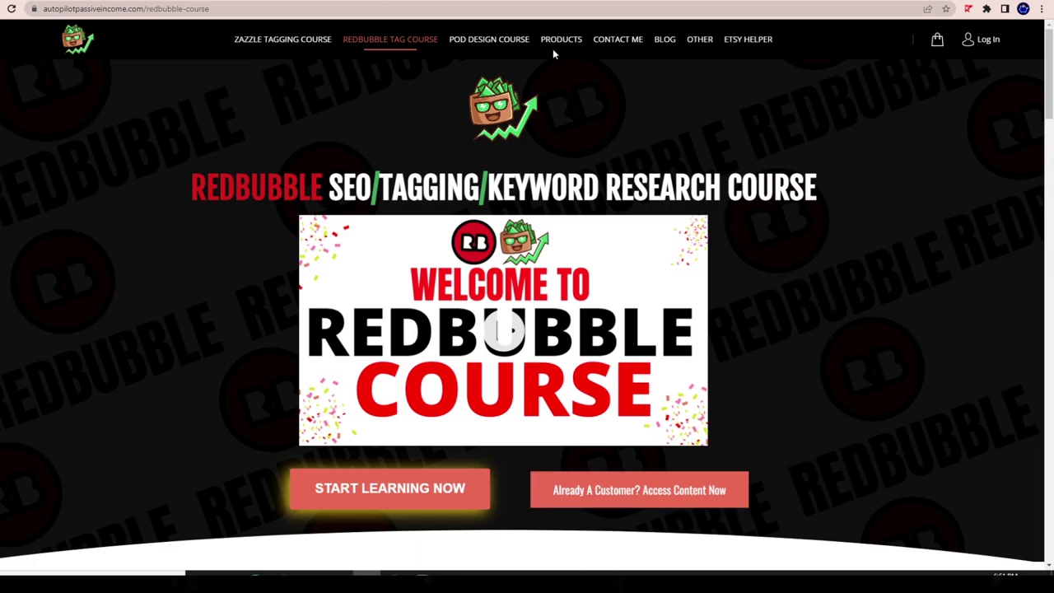
Step: Open the POD Design Course page and examine the Redbubble Rocket Tagger product page on Gumroad
left_click(489, 39)
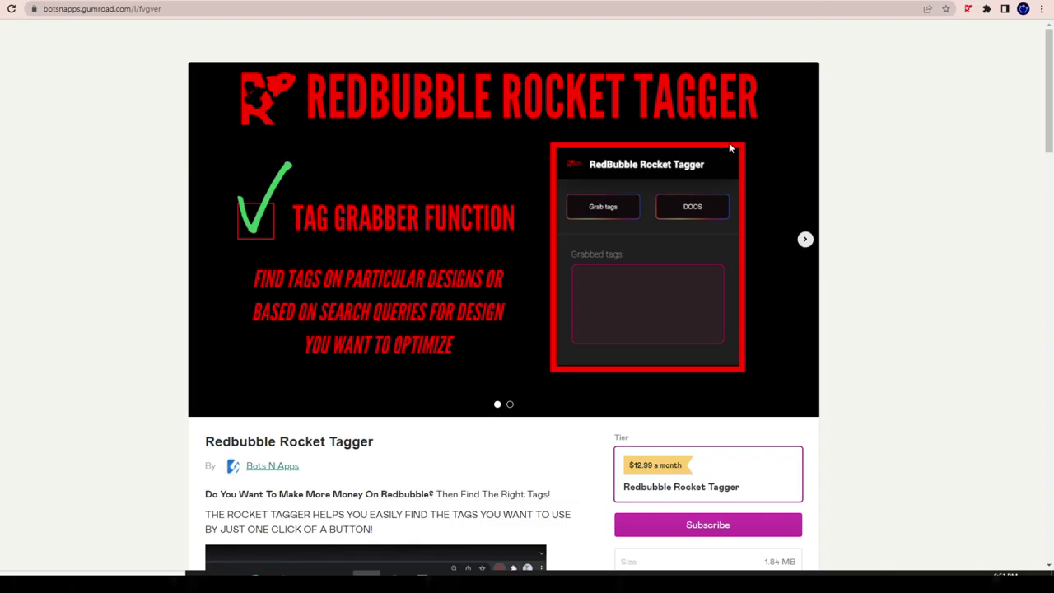
scroll(798, 376, "down", 4)
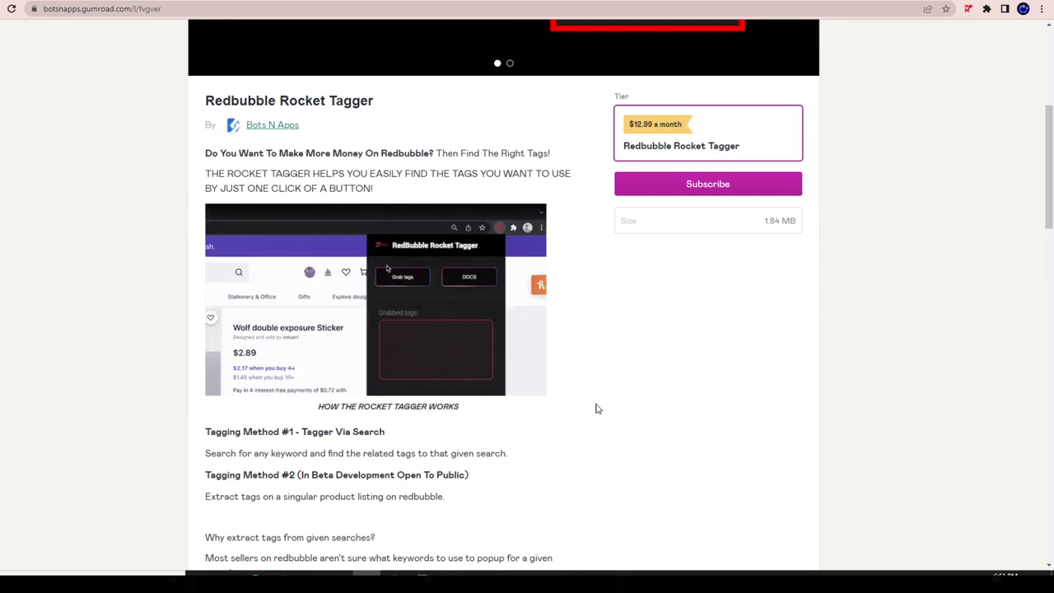
scroll(597, 412, "up", 4)
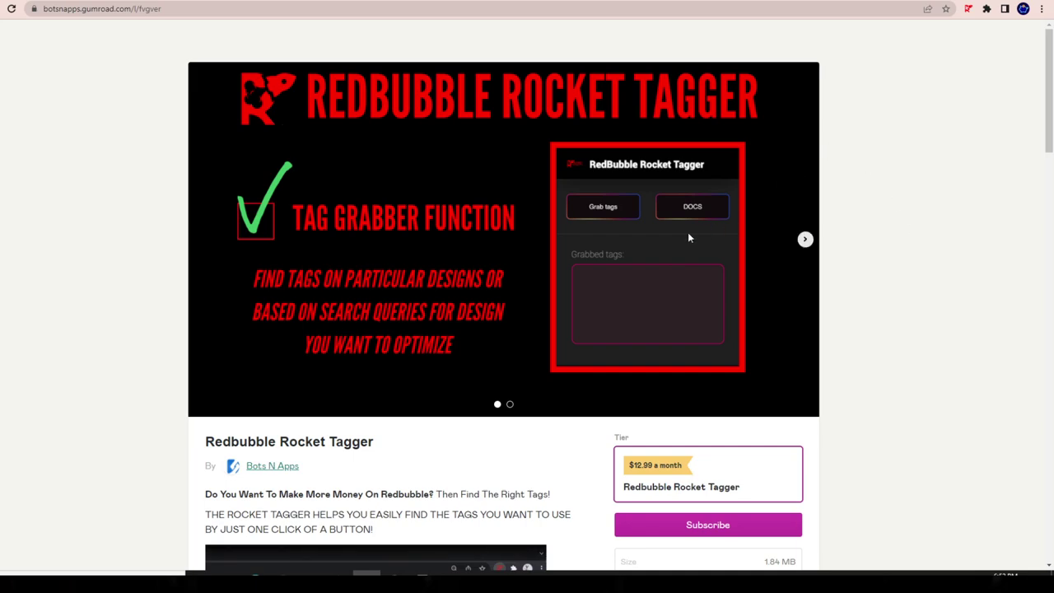
scroll(927, 347, "down", 4)
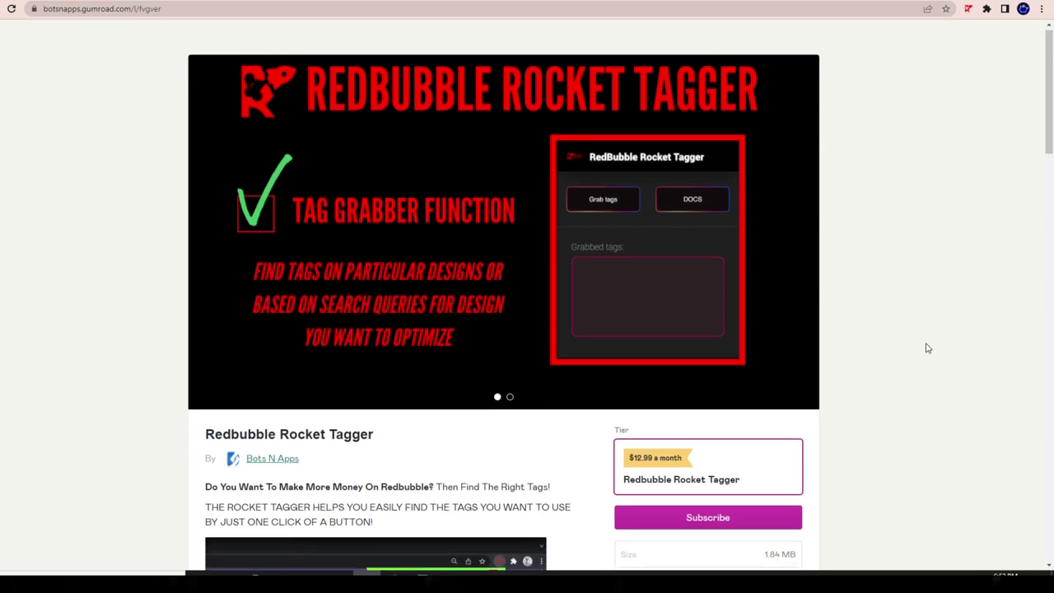
scroll(566, 502, "up", 3)
scroll(566, 502, "up", 1)
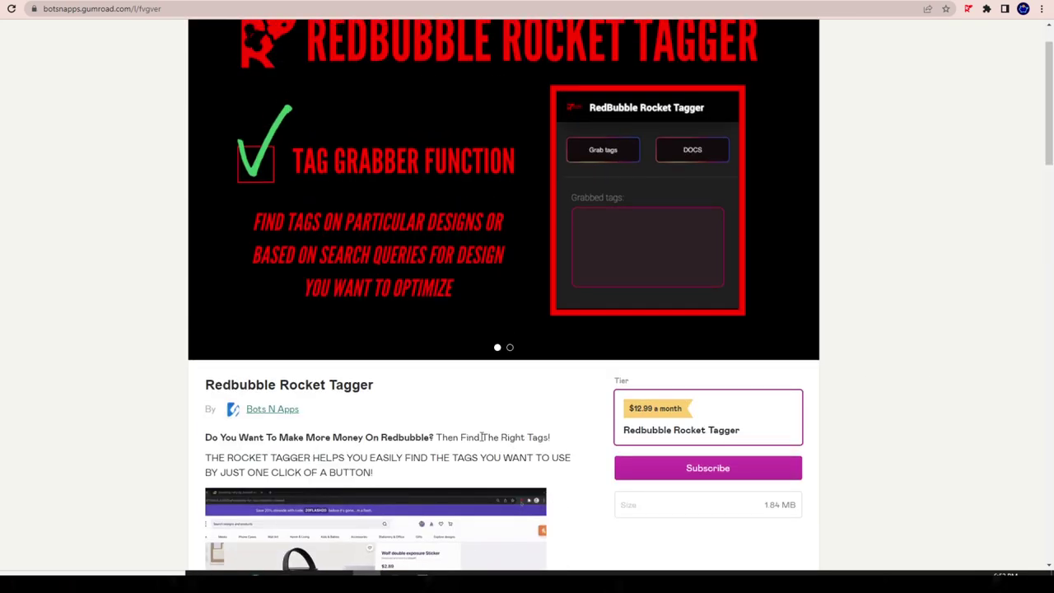
scroll(696, 176, "up", 1)
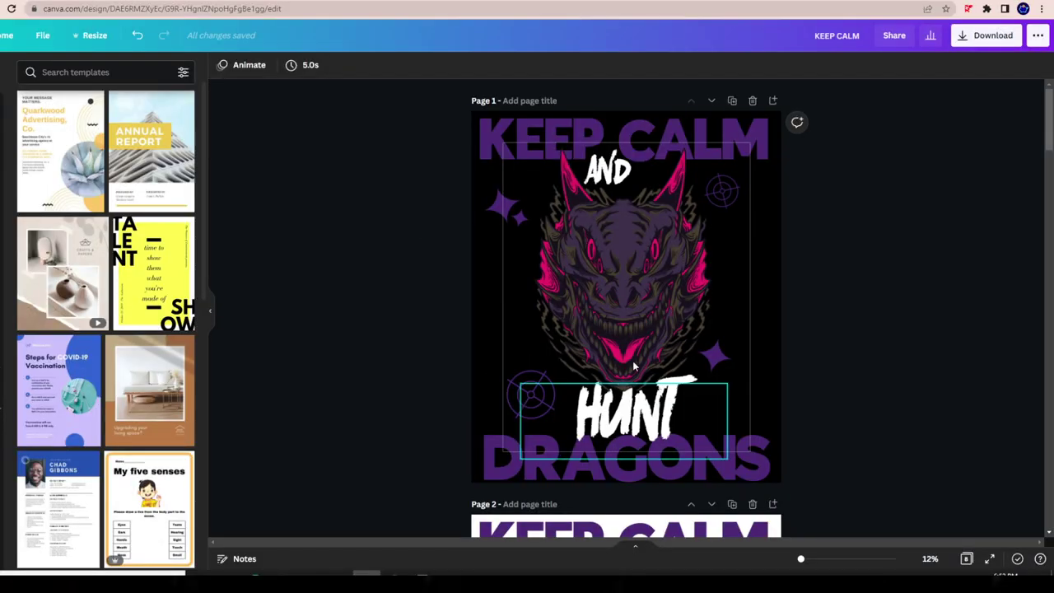
Step: Switch back to the Canva document and compare its dragon and monster designs once more
scroll(541, 283, "down", 10)
scroll(540, 284, "down", 5)
scroll(577, 330, "up", 5)
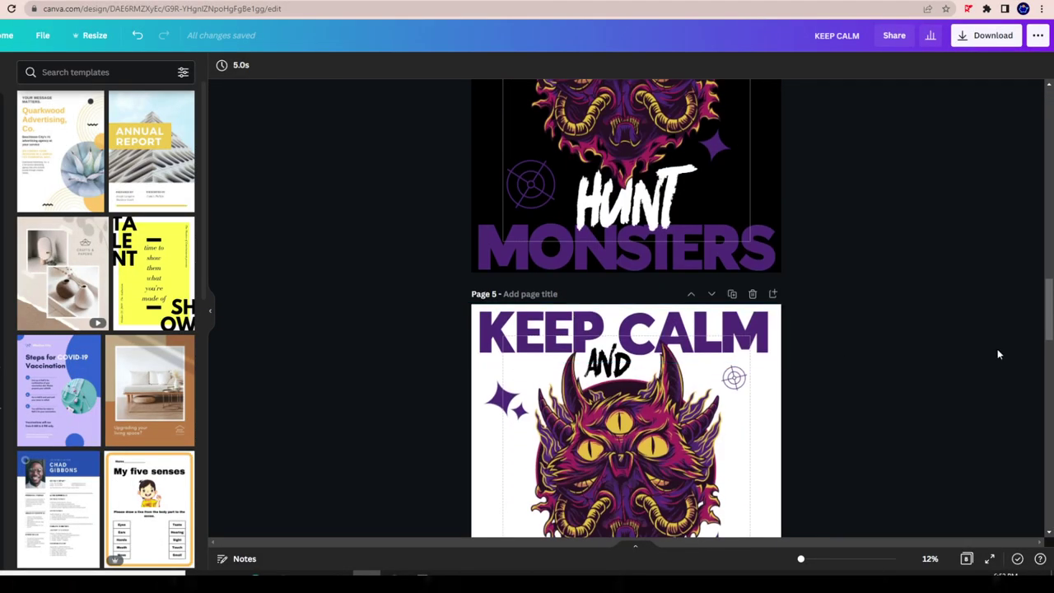
scroll(610, 397, "up", 5)
scroll(610, 397, "down", 2)
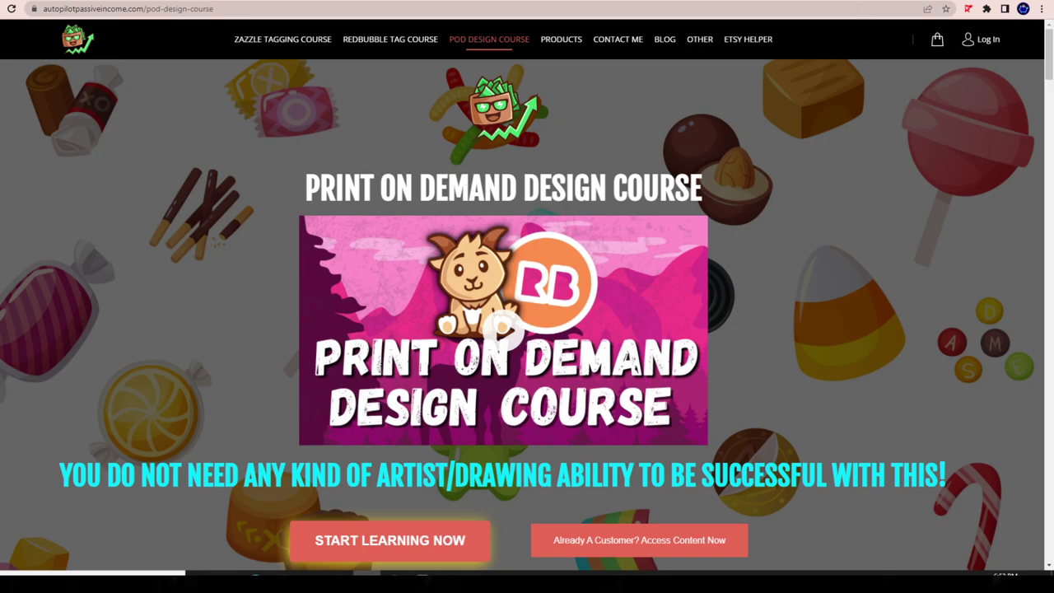
Step: Open the free online whiteboard at tutorialspoint.com/whiteboard.htm in a new browser tab
key("ctrl+t")
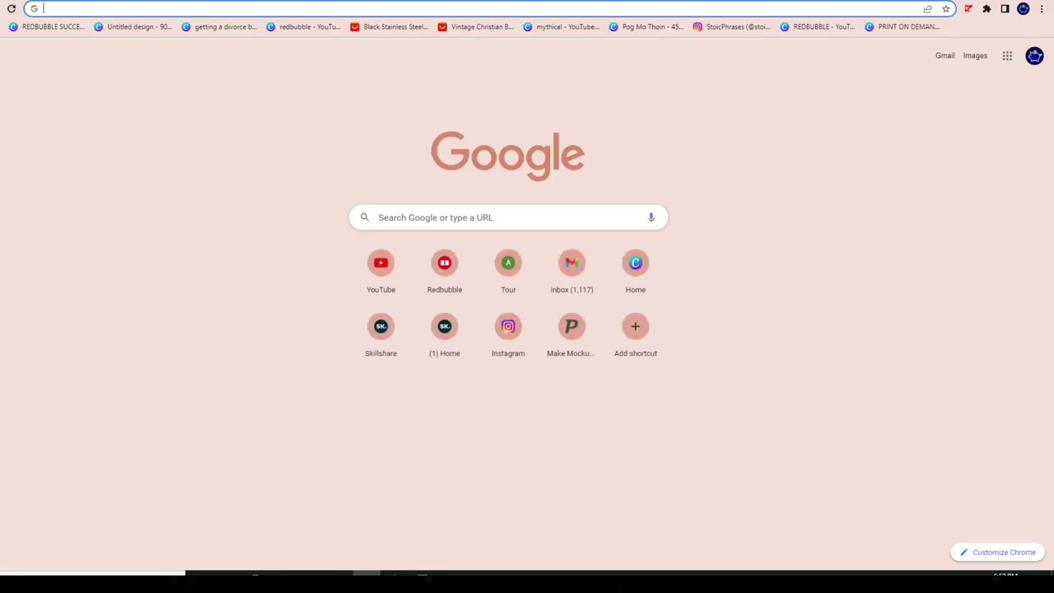
type("white")
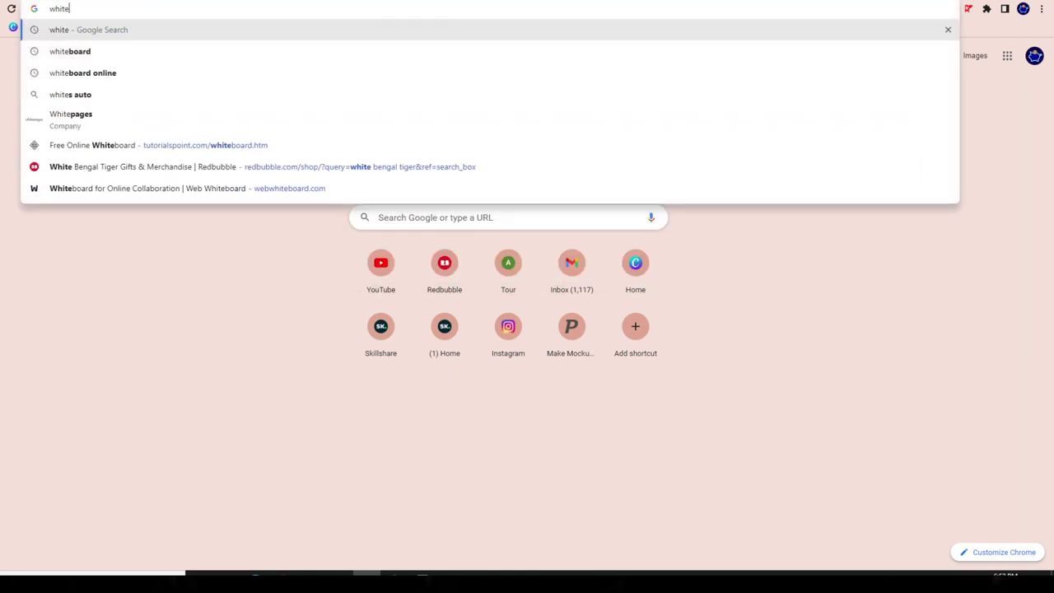
key("Down")
key("Down")
key("Down")
key("Down")
key("Down")
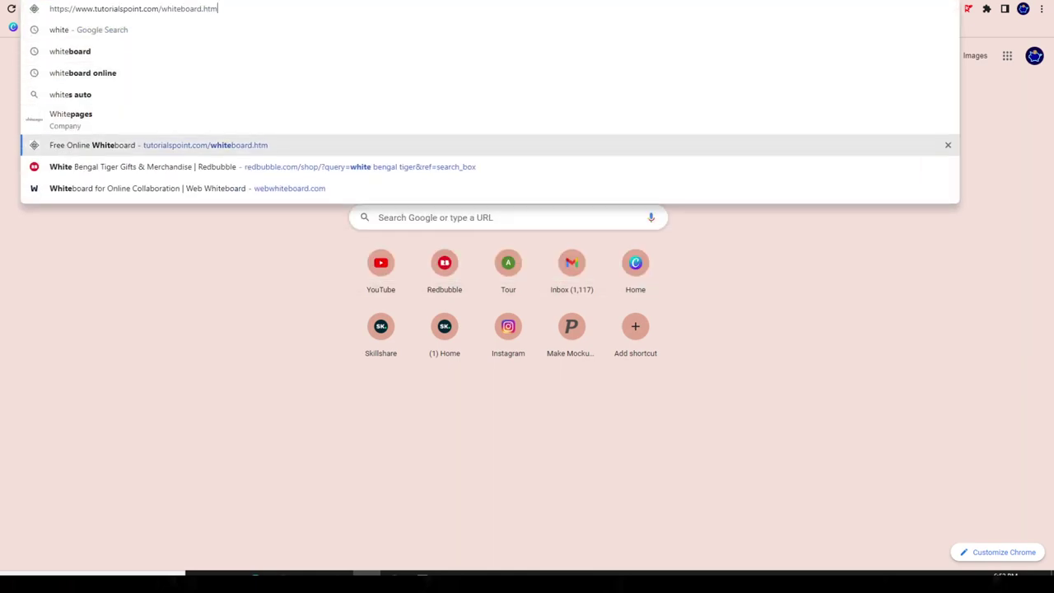
key("Return")
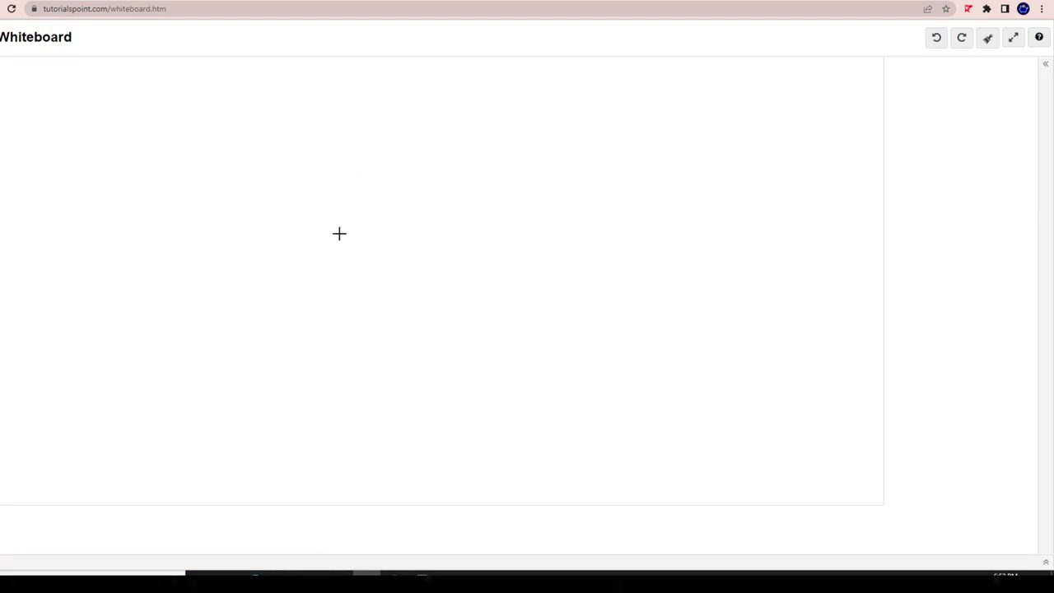
Step: Draw a large umbrella with an arched canopy, a scalloped lower edge and a hooked handle
mouse_move(188, 221)
left_mouse_down()
mouse_move(701, 153)
mouse_move(756, 196)
left_mouse_up()
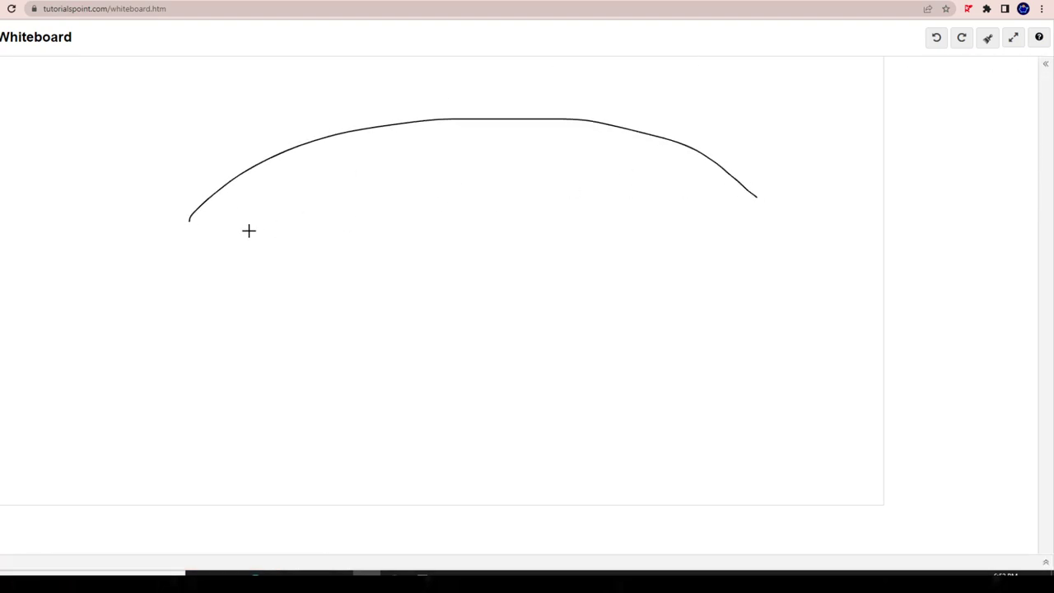
mouse_move(190, 221)
left_mouse_down()
mouse_move(247, 216)
mouse_move(305, 236)
mouse_move(499, 203)
mouse_move(610, 233)
mouse_move(634, 198)
mouse_move(760, 207)
mouse_move(752, 196)
left_mouse_up()
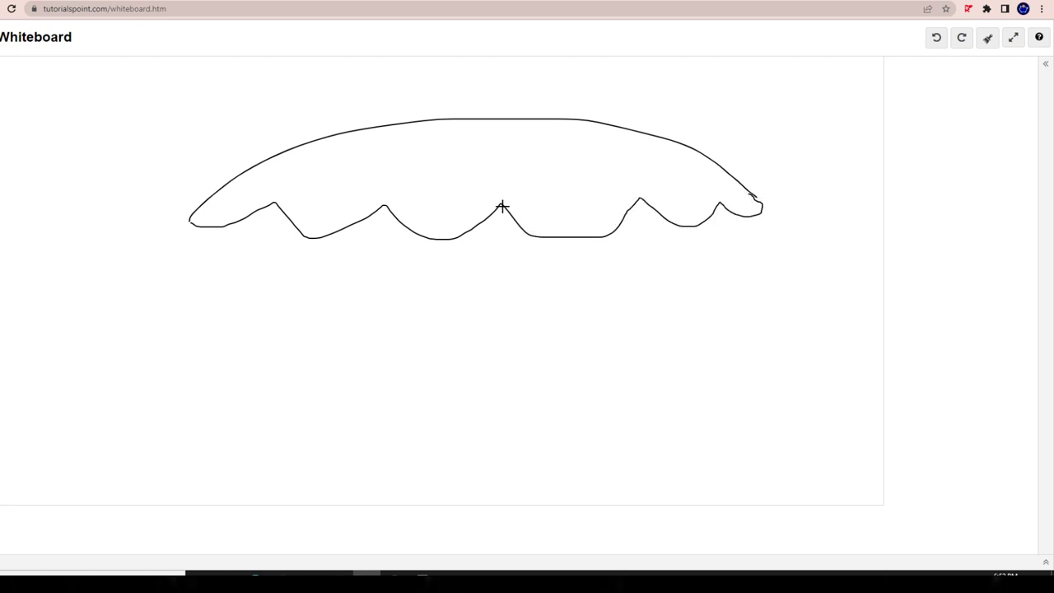
mouse_move(502, 205)
left_mouse_down()
mouse_move(500, 367)
mouse_move(354, 420)
left_mouse_up()
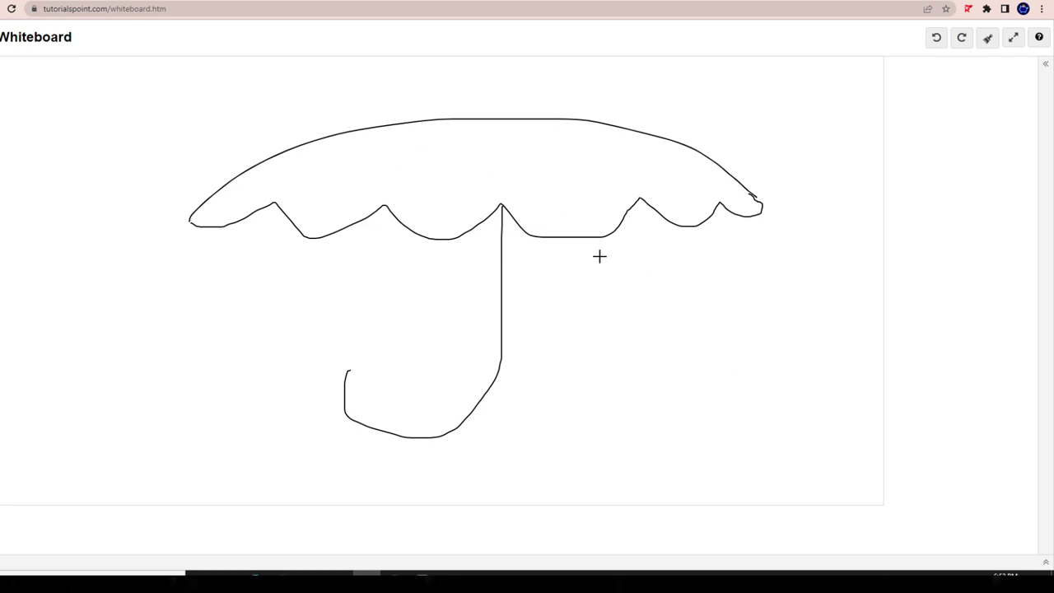
Step: Draw an arrow from beside the umbrella's shaft to a circled letter N, and add a curved arrow beneath it
mouse_move(549, 298)
left_mouse_down()
mouse_move(628, 343)
mouse_move(636, 378)
left_mouse_up()
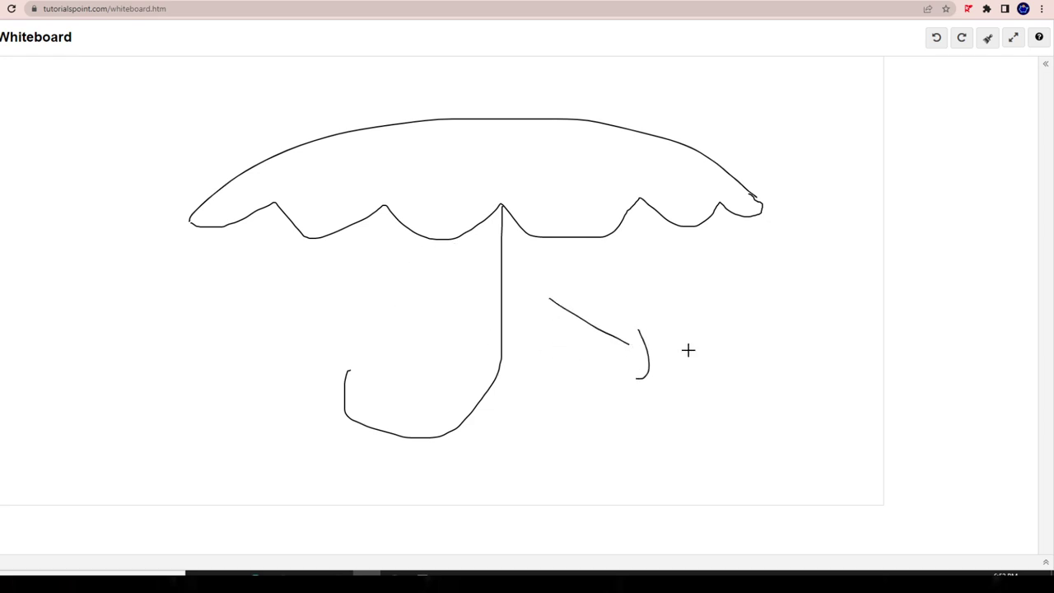
mouse_move(687, 300)
left_mouse_down()
mouse_move(686, 401)
mouse_move(743, 313)
mouse_move(772, 411)
left_mouse_up()
mouse_move(802, 379)
left_mouse_down()
mouse_move(807, 400)
mouse_move(757, 404)
mouse_move(814, 304)
left_mouse_up()
left_click_drag(767, 275, 764, 273)
left_click_drag(729, 431, 745, 402)
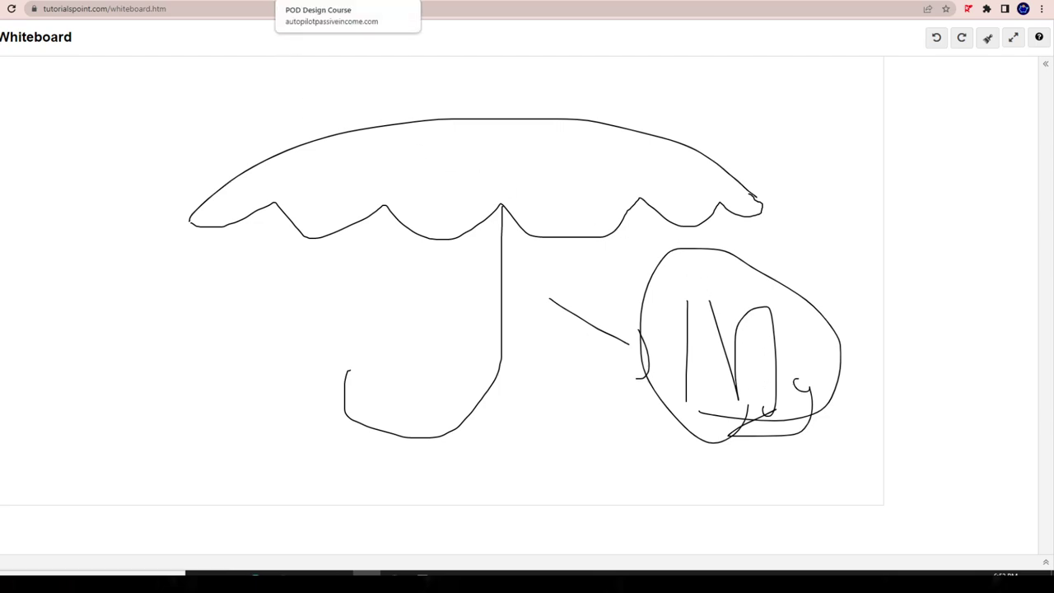
Step: Return to the POD Design Course page, look it over, and open the Redbubble Tag Course page
left_click(338, 2)
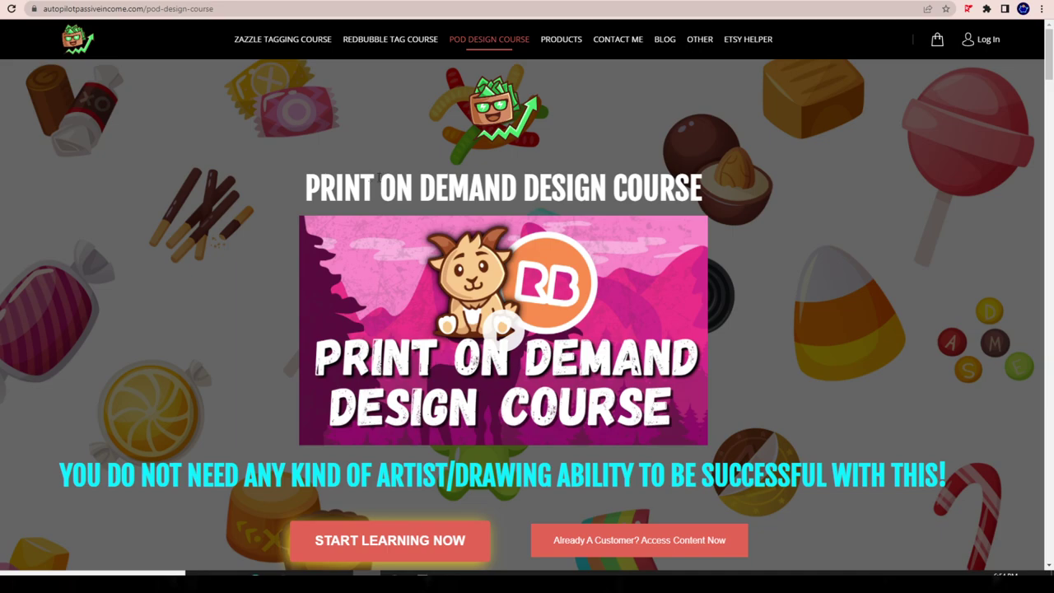
scroll(851, 279, "down", 4)
scroll(689, 401, "up", 4)
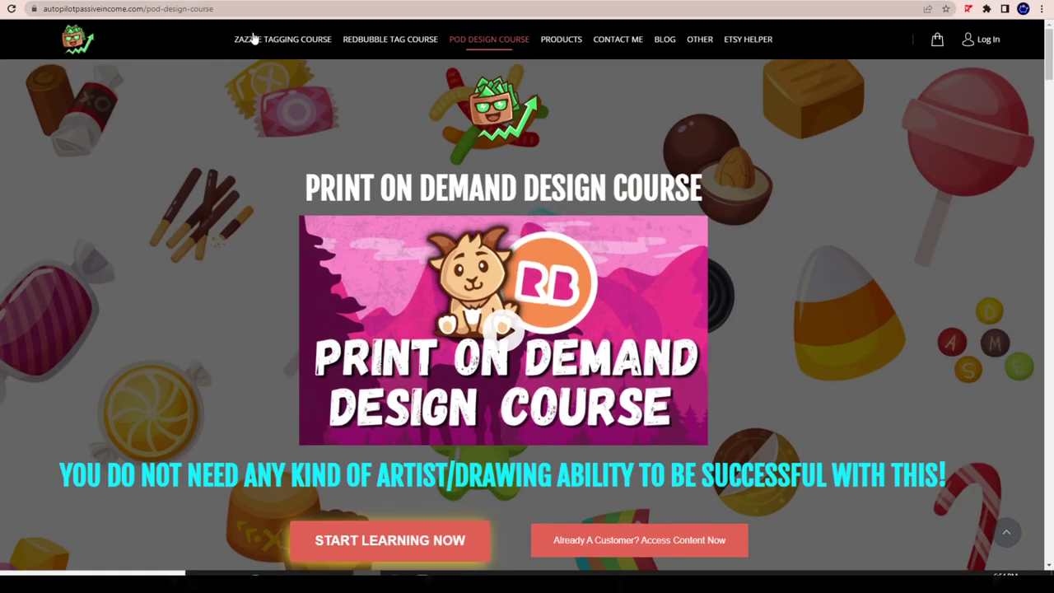
left_click(389, 39)
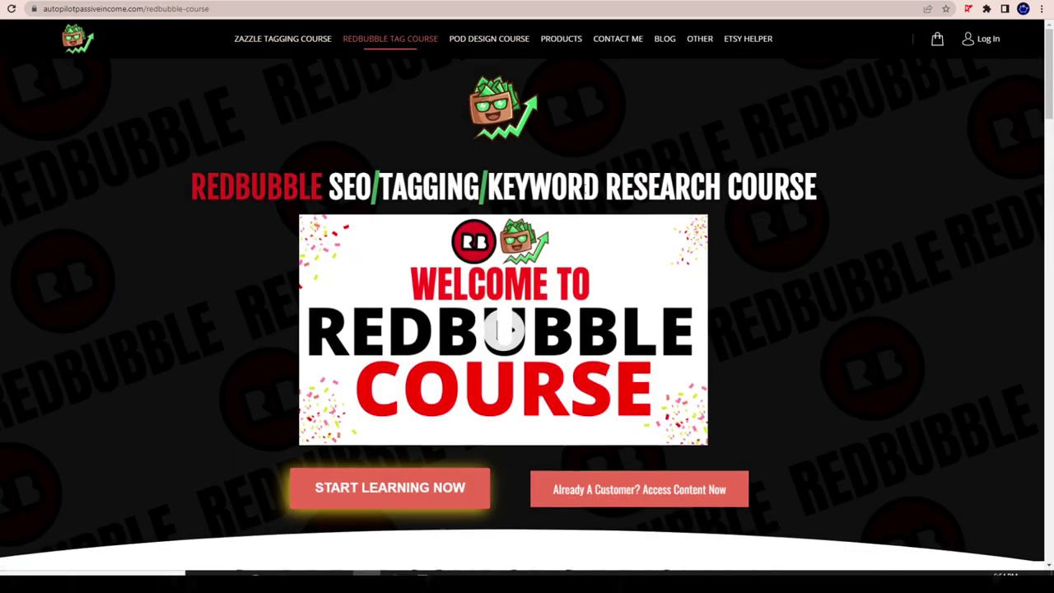
Step: Look over the Redbubble Tag Course page, including its current course curriculum
scroll(867, 266, "down", 7)
scroll(925, 225, "up", 4)
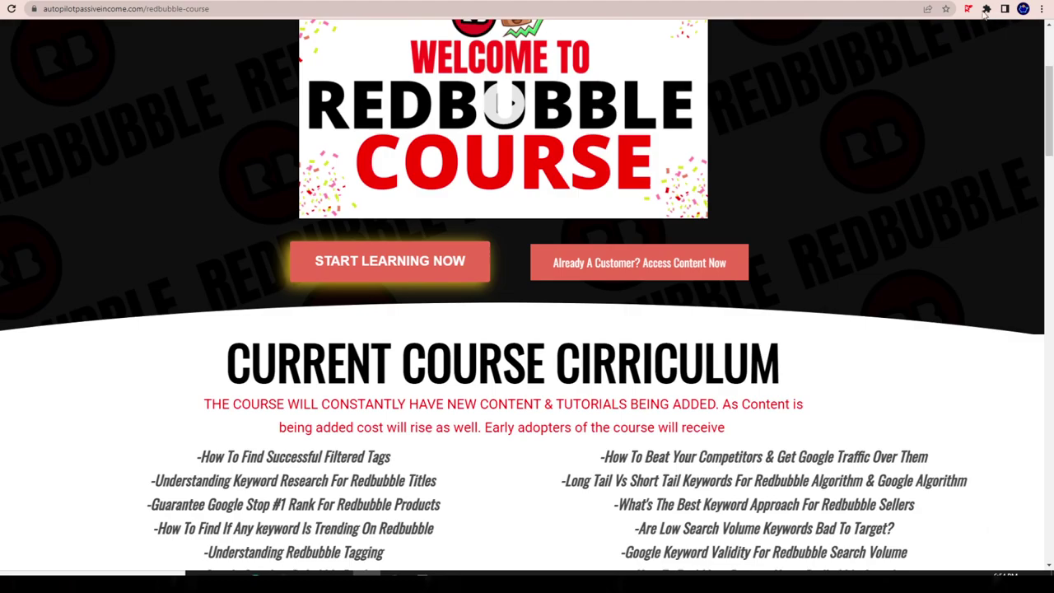
scroll(765, 285, "up", 1)
scroll(765, 286, "up", 3)
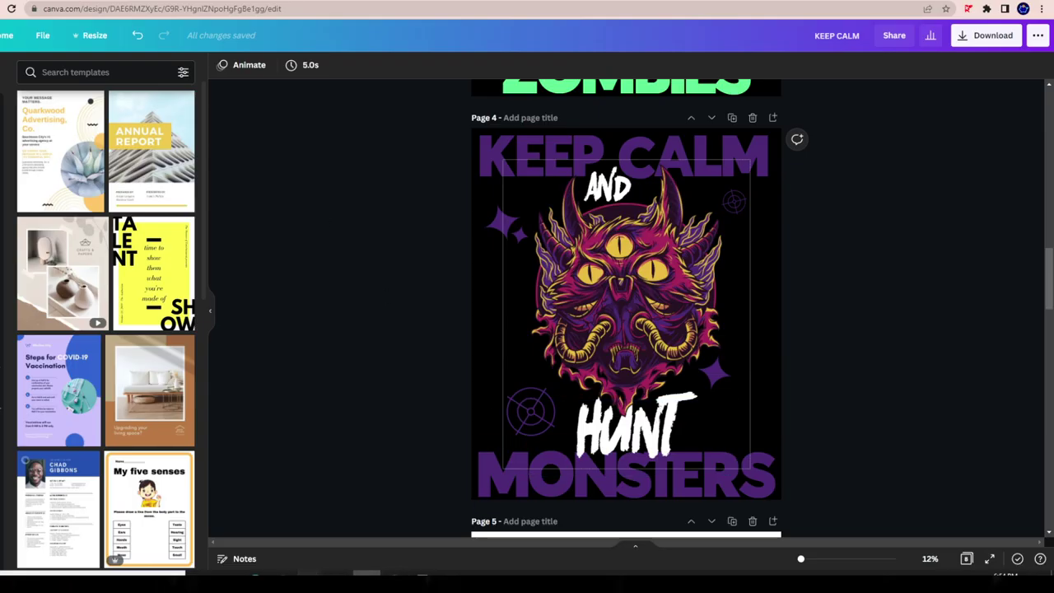
Step: Bring up the KEEP CALM (1) downloads folder and open 1.png, the first dragon design
left_click(410, 536)
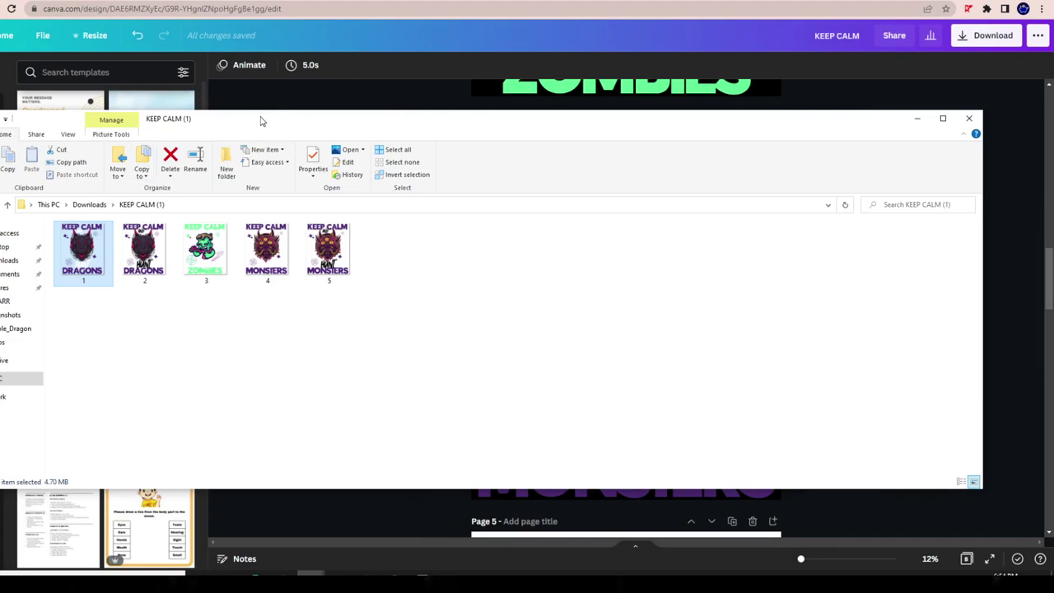
left_click_drag(261, 121, 387, 102)
left_click_drag(475, 255, 164, 235)
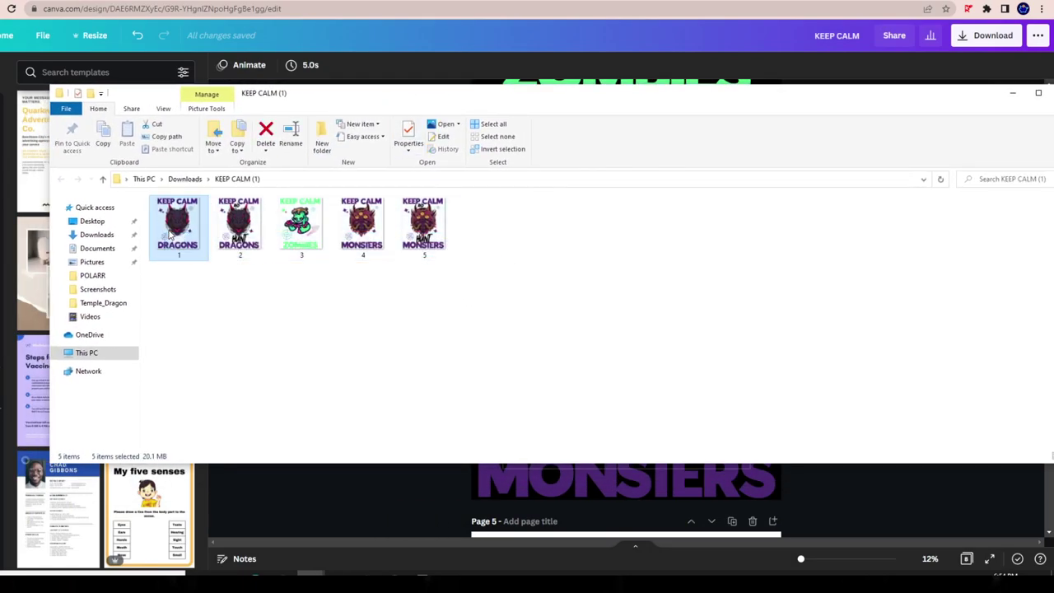
left_click(170, 235)
double_click(170, 235)
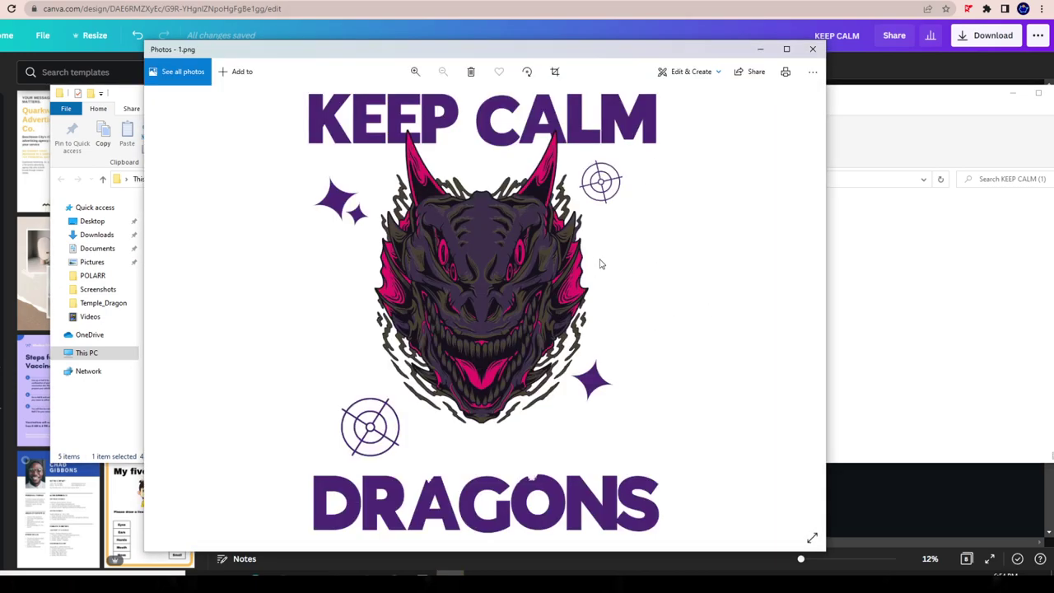
Step: Examine the dragon image up close, close the viewer, and return to the Canva KEEP CALM design
left_click_drag(550, 65, 561, 20)
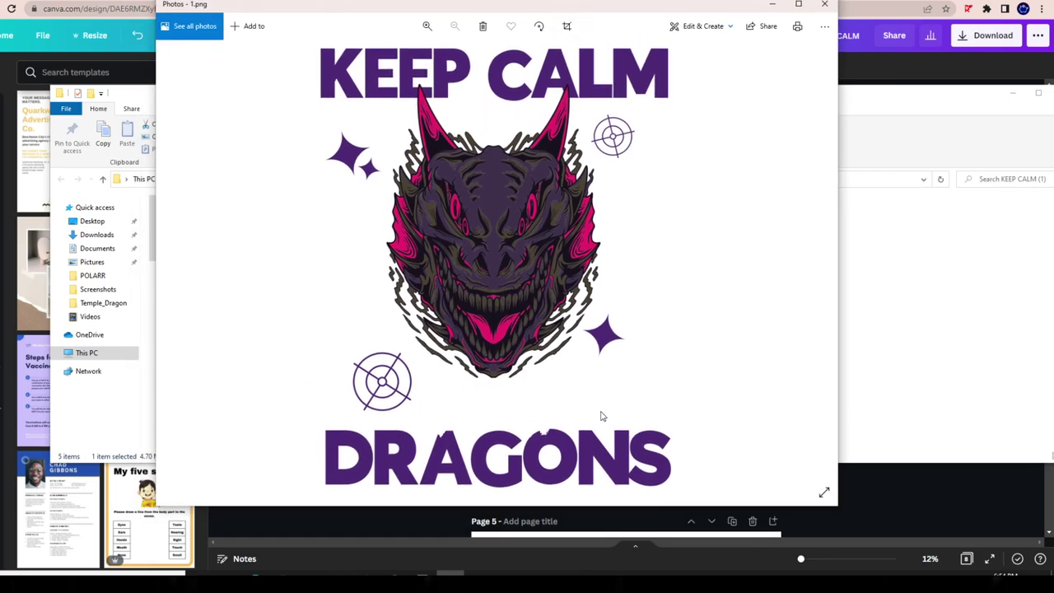
scroll(508, 189, "up", 2)
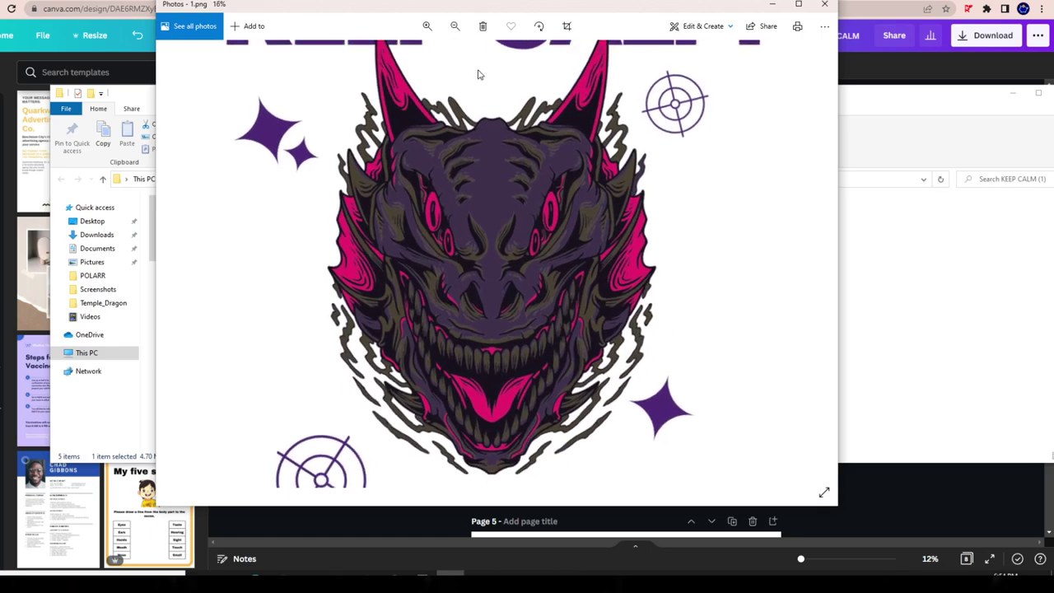
scroll(478, 75, "down", 2)
left_click(823, 5)
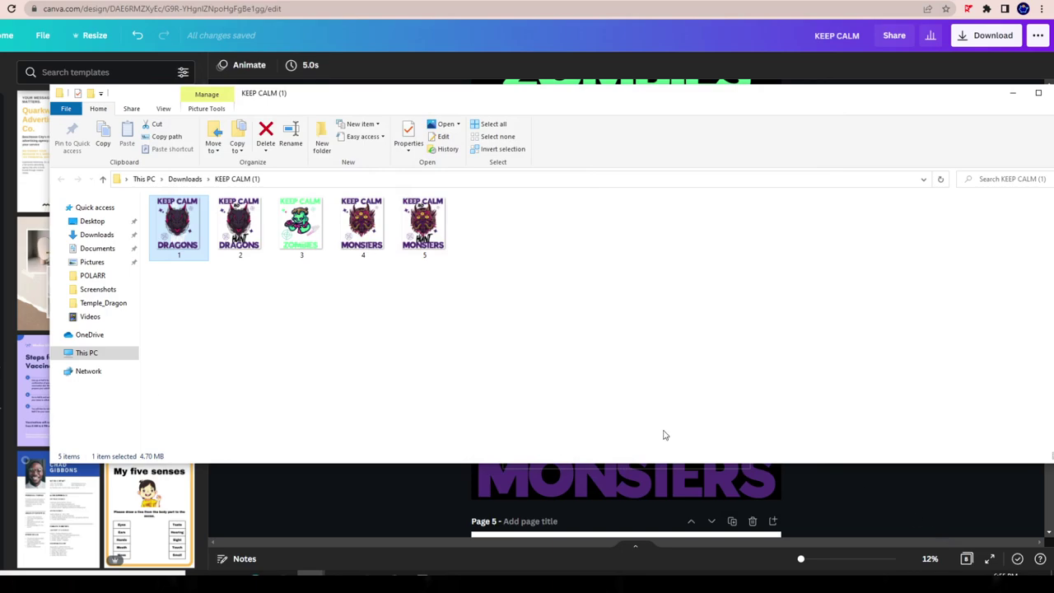
left_click(906, 502)
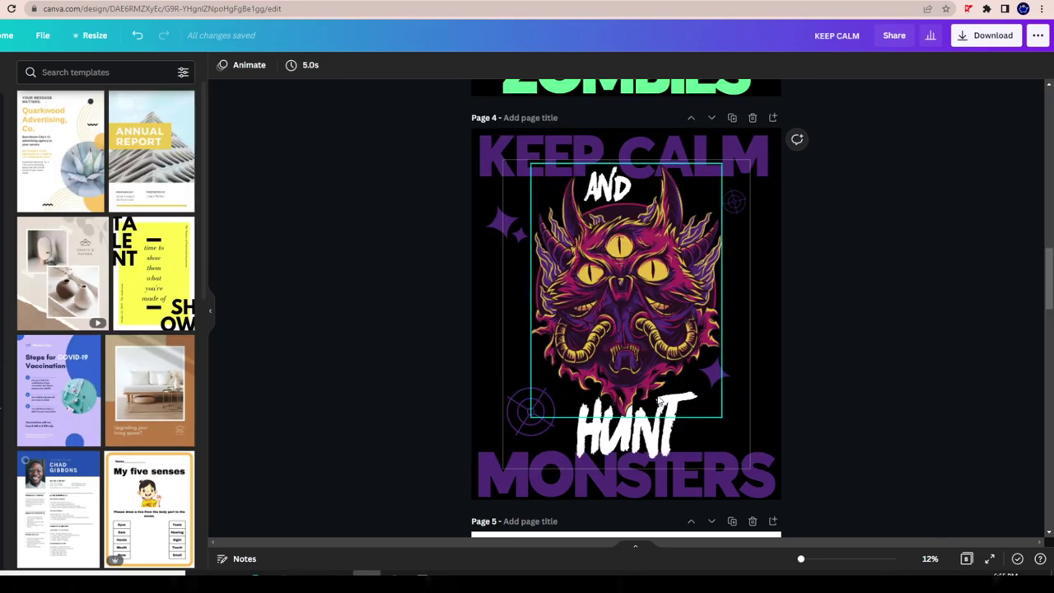
Step: Review the KEEP CALM design variations from page 4 back up to page 1, comparing the dark and light dragon versions
scroll(659, 400, "up", 6)
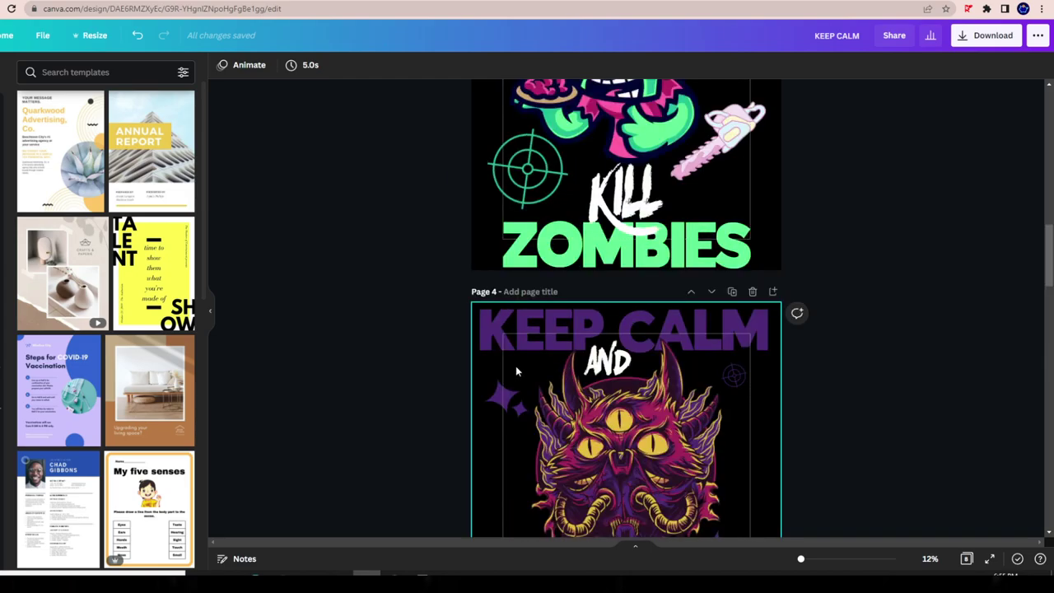
scroll(760, 343, "up", 3)
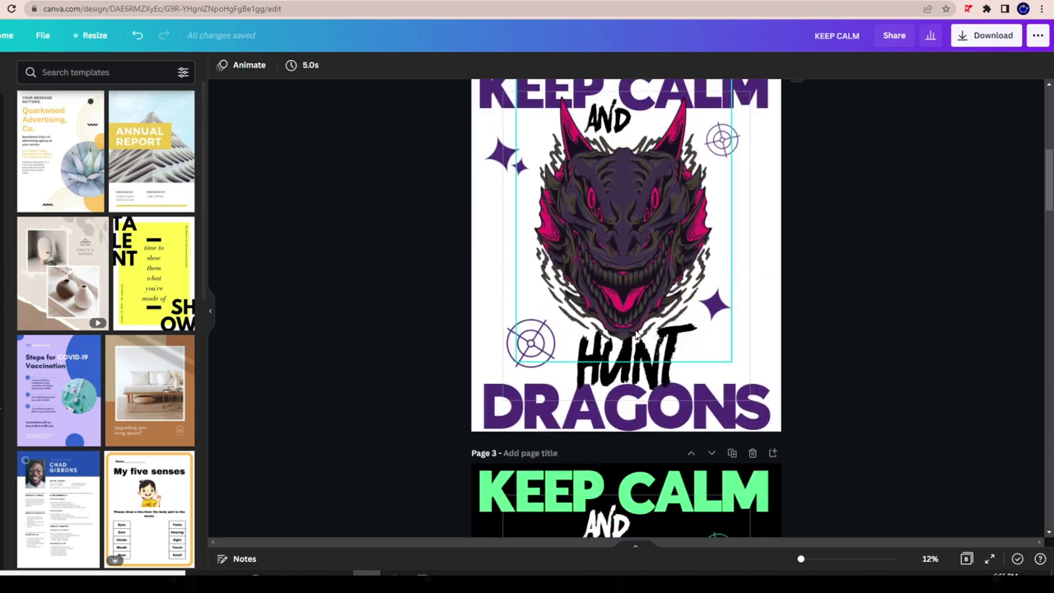
scroll(786, 280, "up", 2)
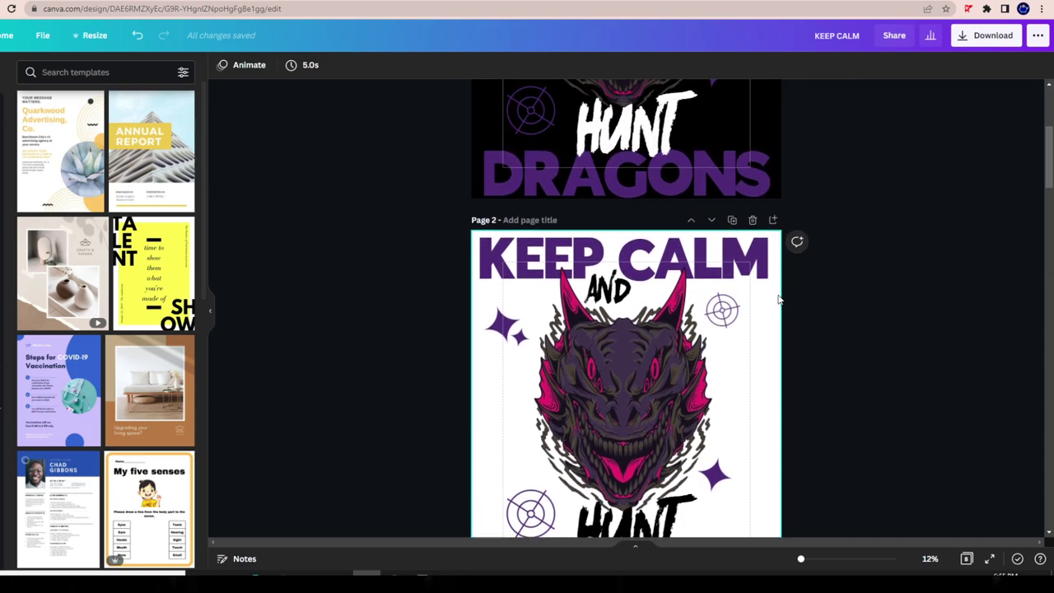
scroll(762, 308, "down", 3)
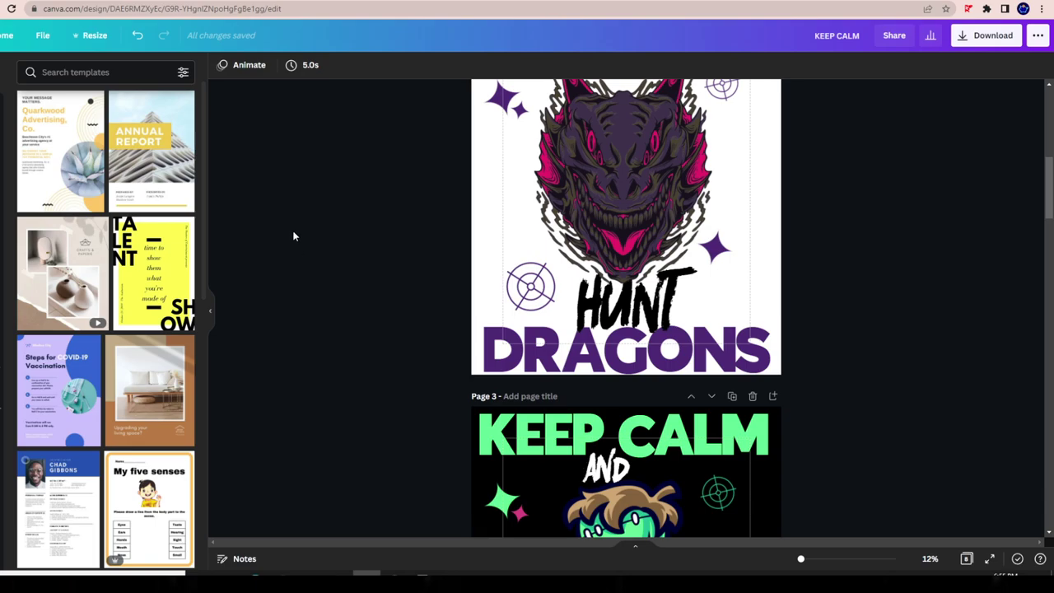
scroll(340, 253, "up", 4)
left_click(350, 2)
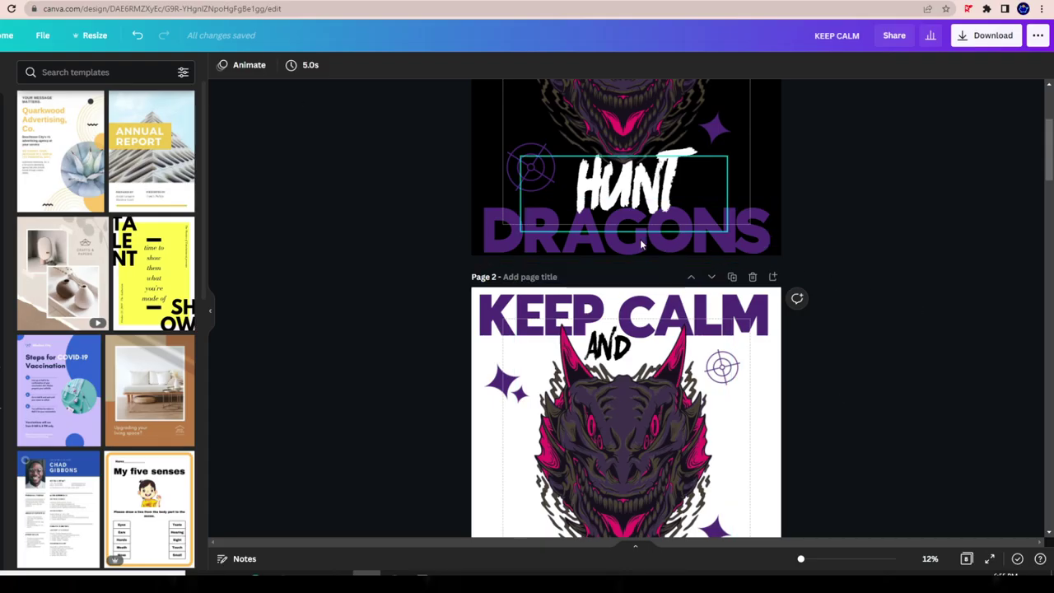
scroll(639, 242, "up", 3)
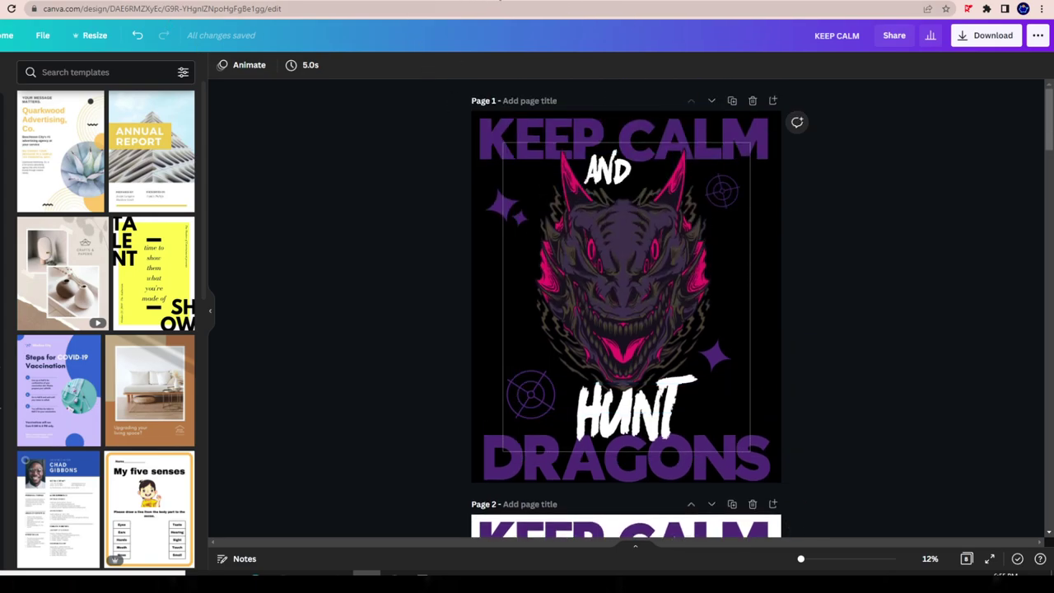
Step: Switch to the Redbubble site and open the seller dashboard through the account's Sell Your Art option
left_click(461, 4)
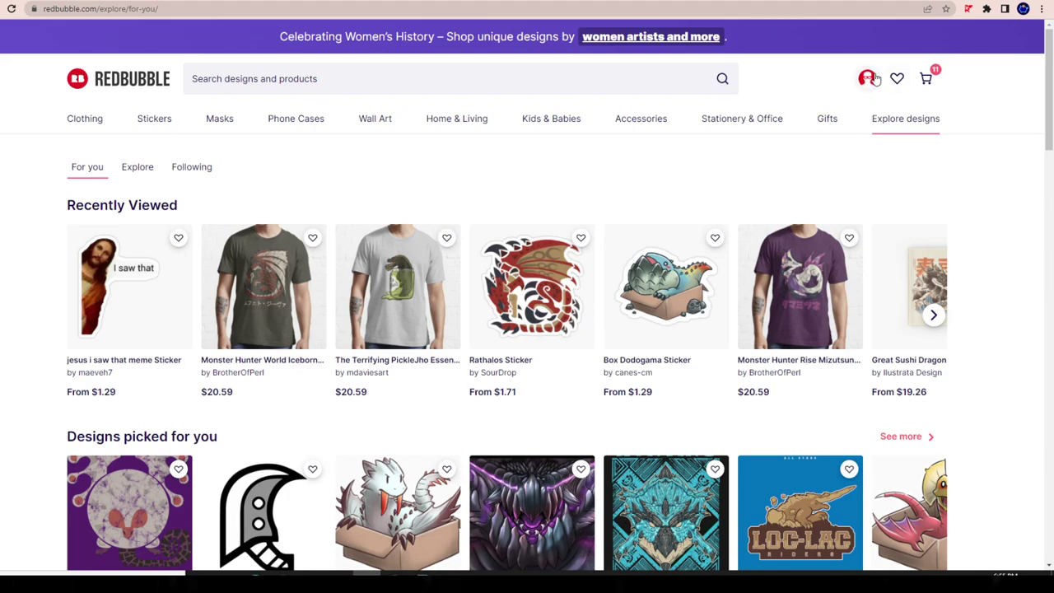
mouse_move(867, 78)
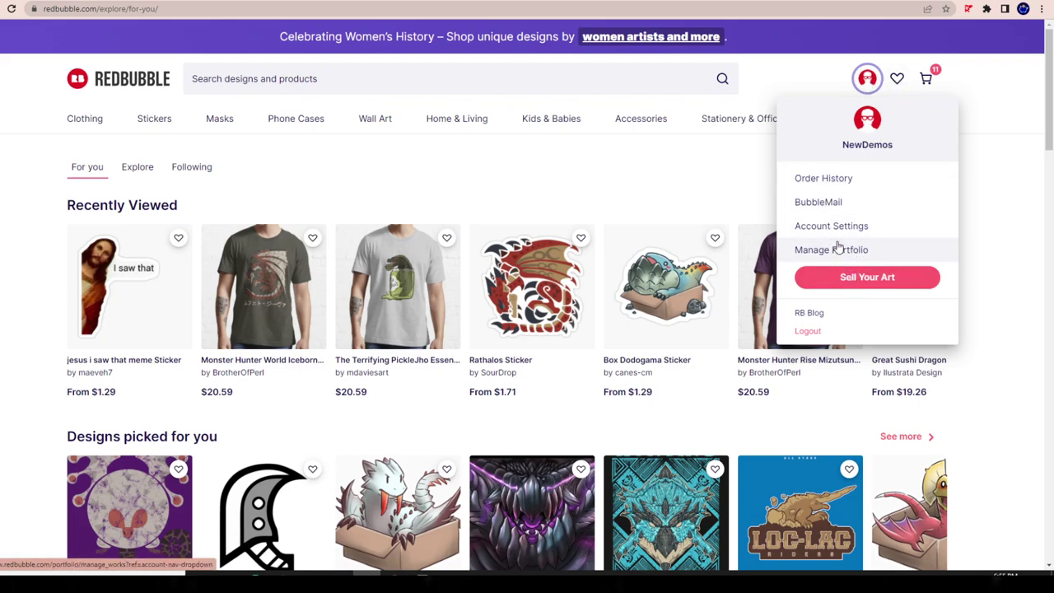
left_click(869, 276)
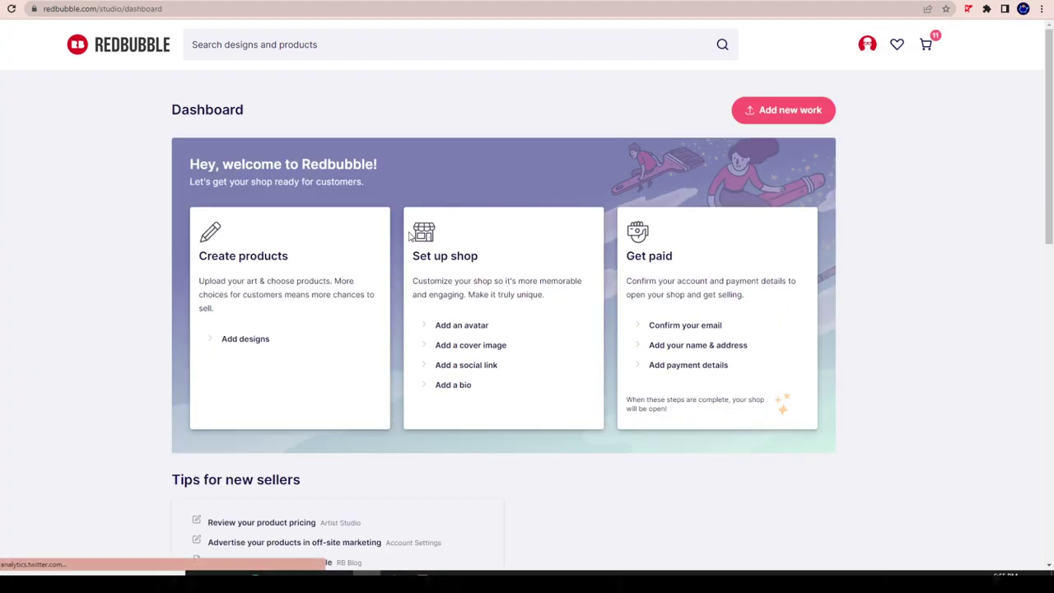
Step: Examine the dashboard's Create products, Set up shop and Get paid cards and the tips for new sellers
scroll(247, 297, "down", 2)
scroll(247, 280, "up", 2)
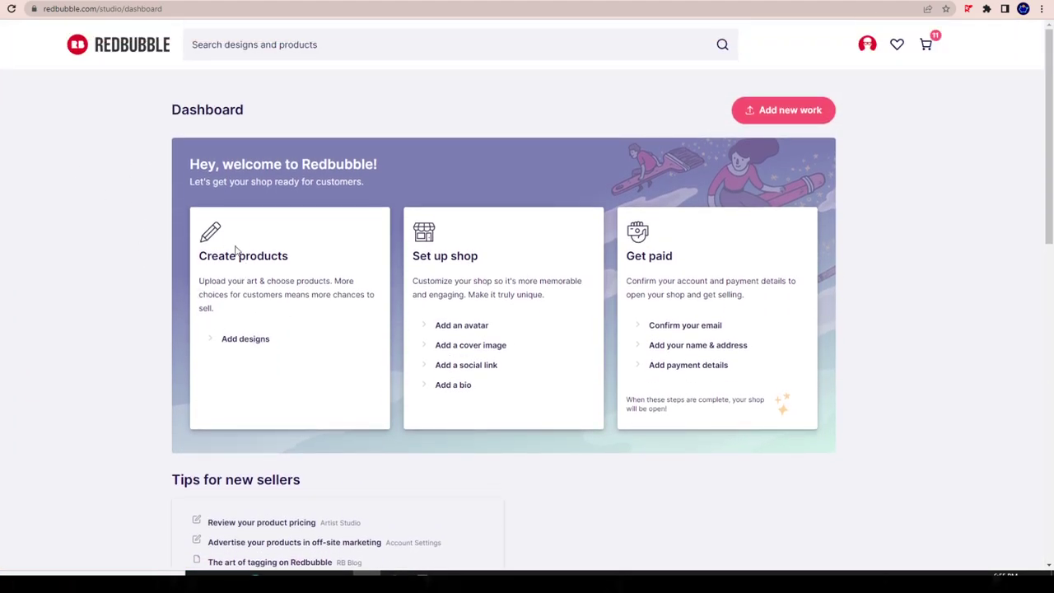
left_click_drag(258, 255, 1004, 321)
left_click(1004, 321)
scroll(393, 353, "down", 1)
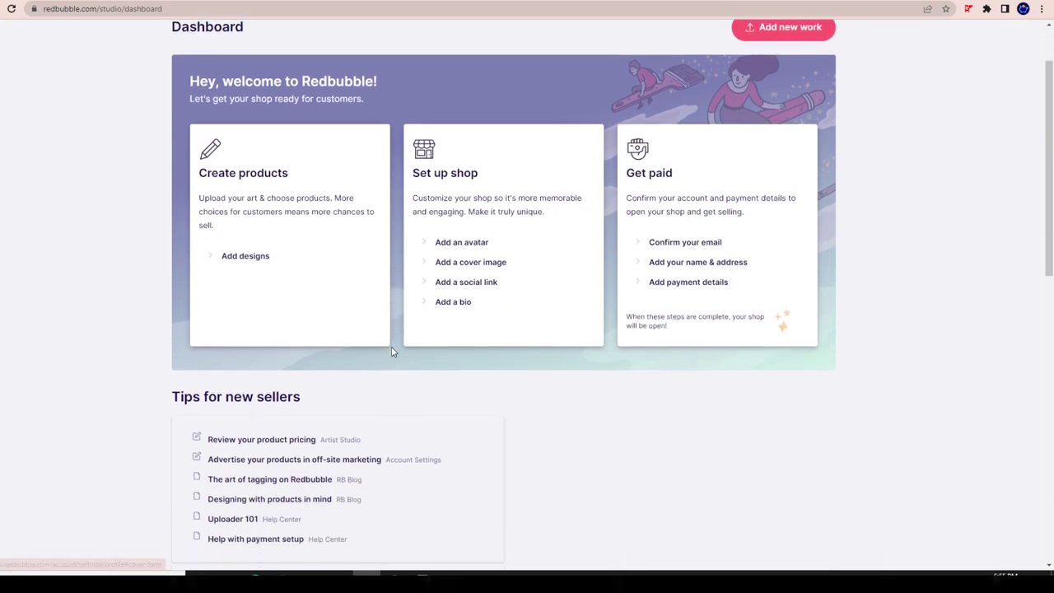
scroll(375, 340, "up", 1)
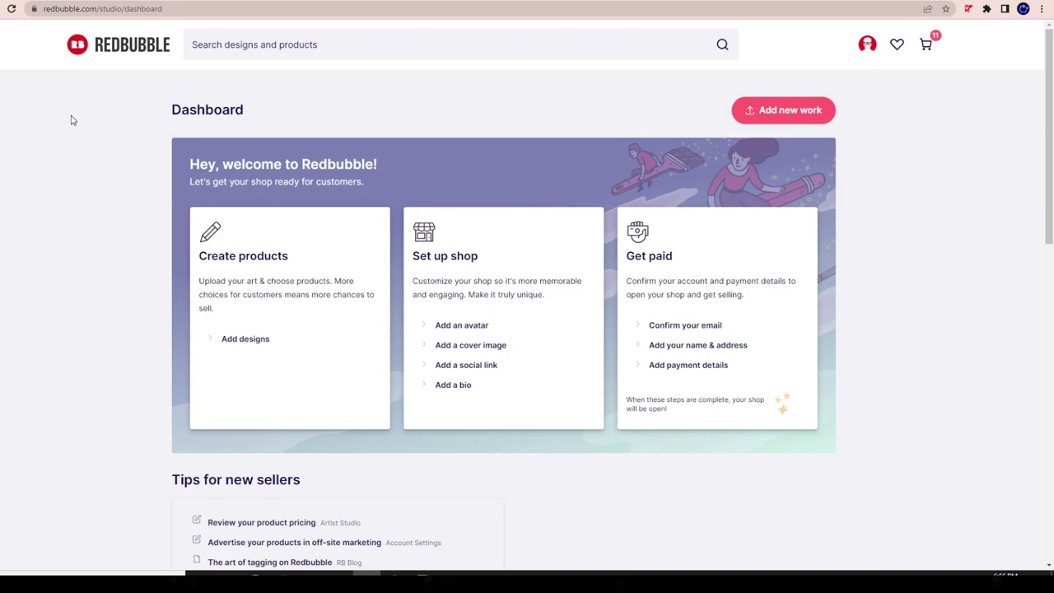
Step: Open youtube.com in a new Incognito window and keep that window maximized
left_click(1043, 9)
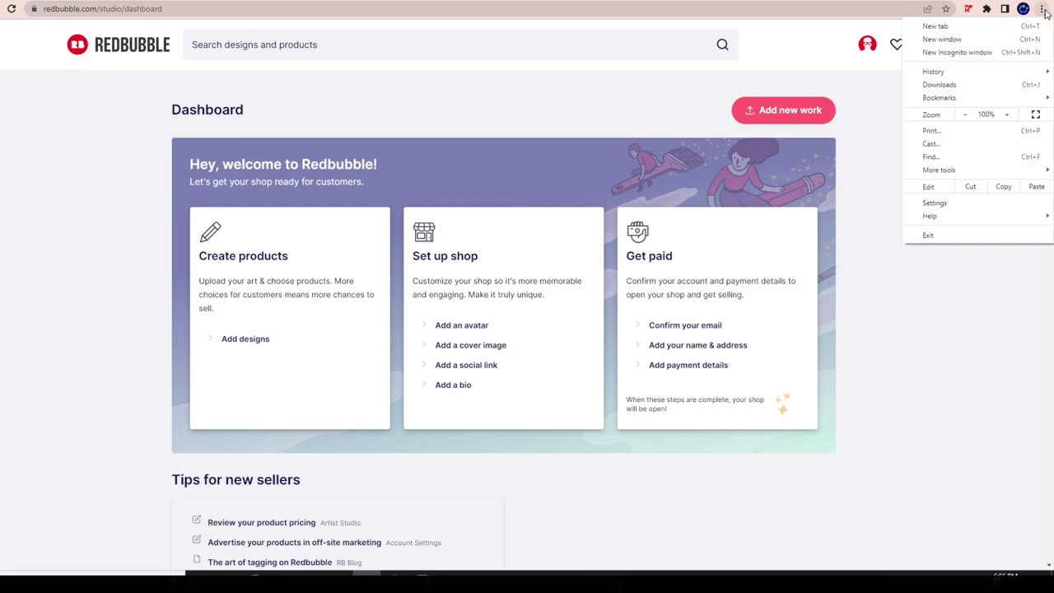
left_click(955, 52)
type("youtube.com")
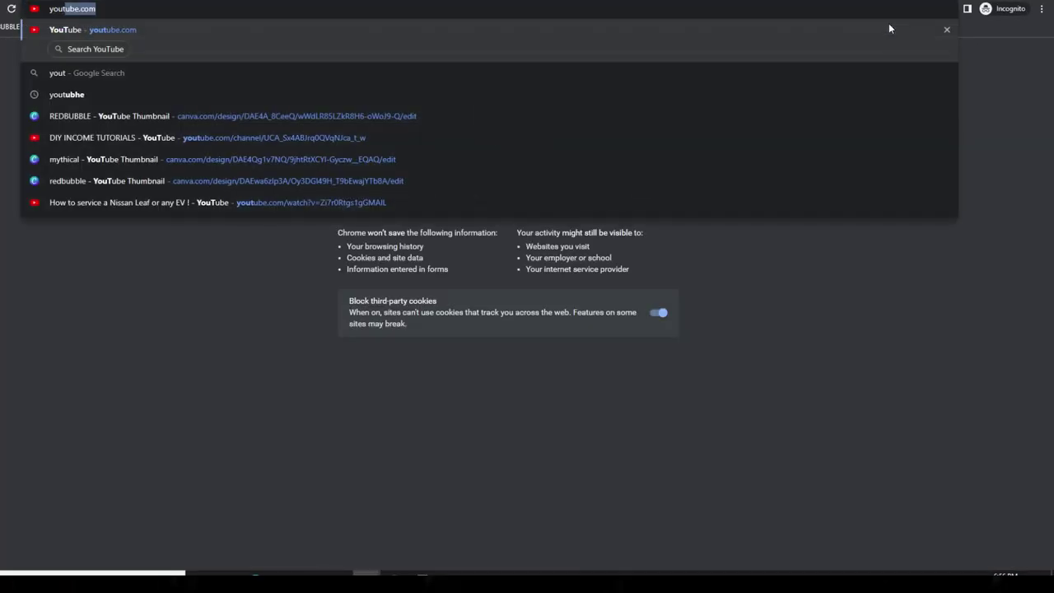
key("Return")
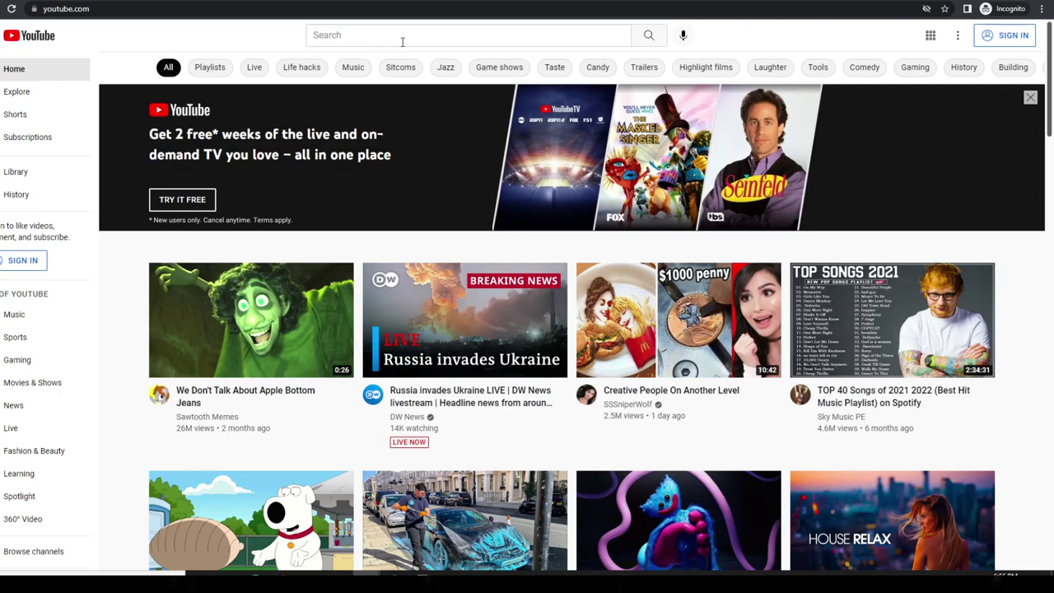
key("super+Down")
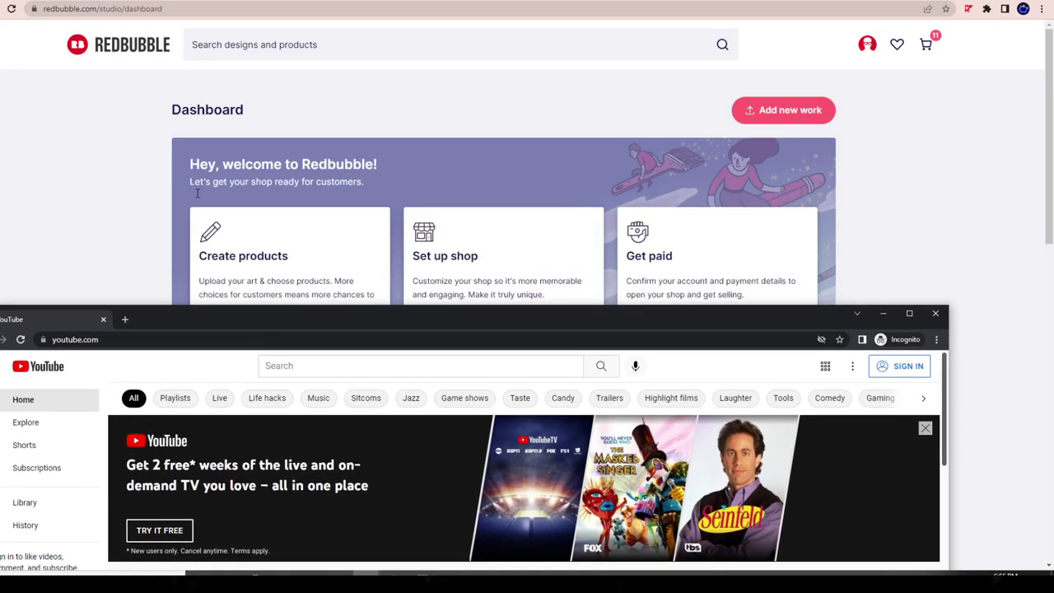
key("super+Up")
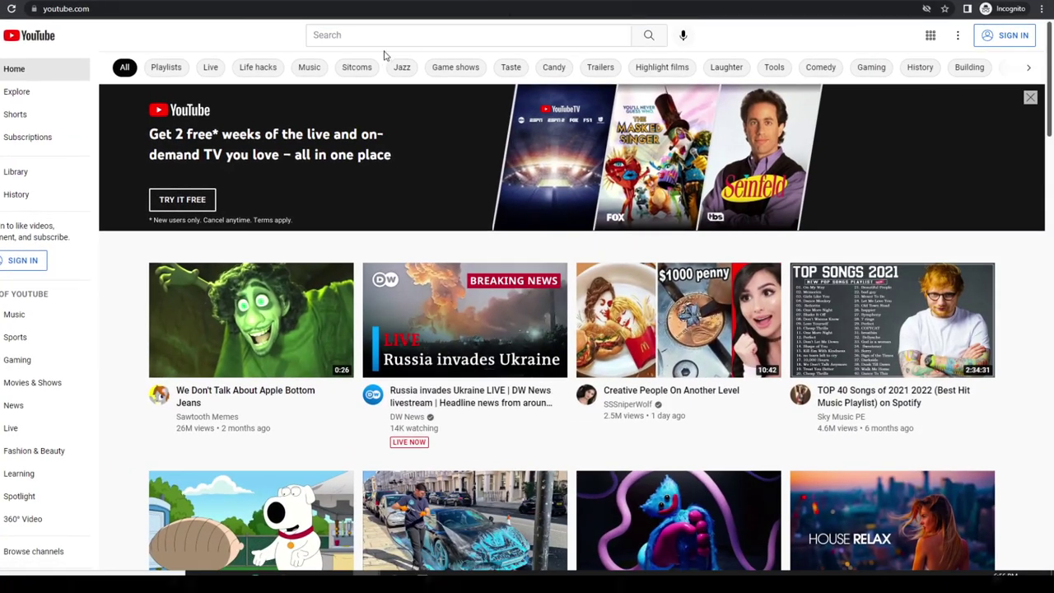
Step: Search YouTube for "autopilot passive income" using the matching suggestion
left_click(394, 39)
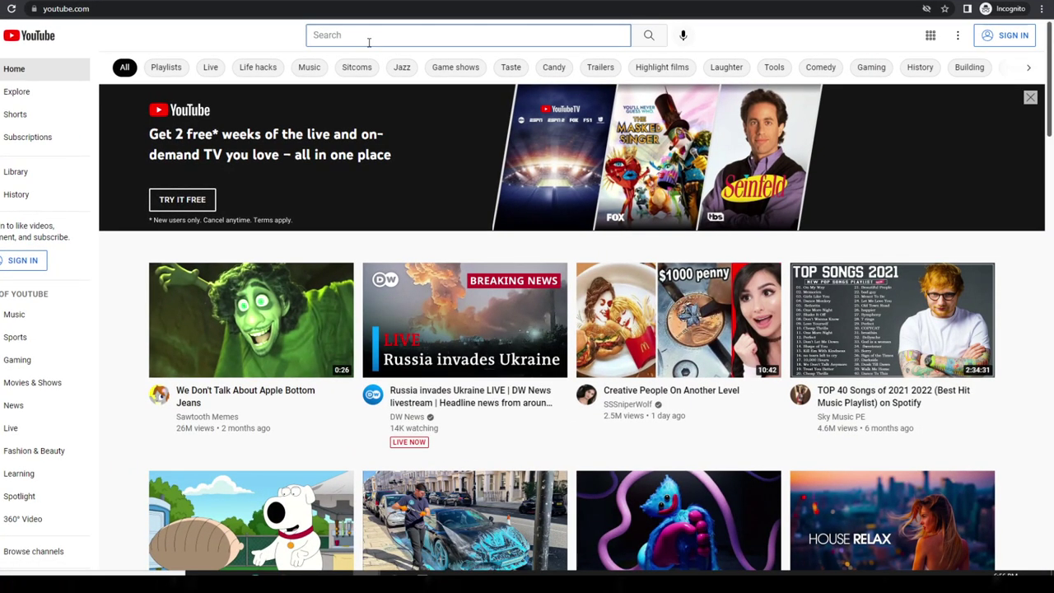
type("auto")
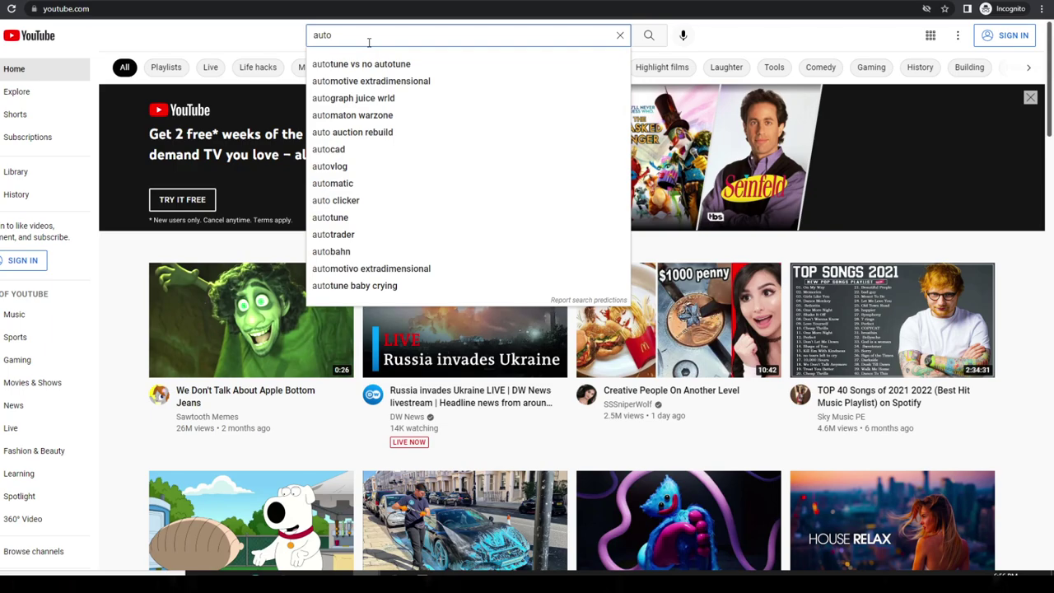
type("pilotpassiv")
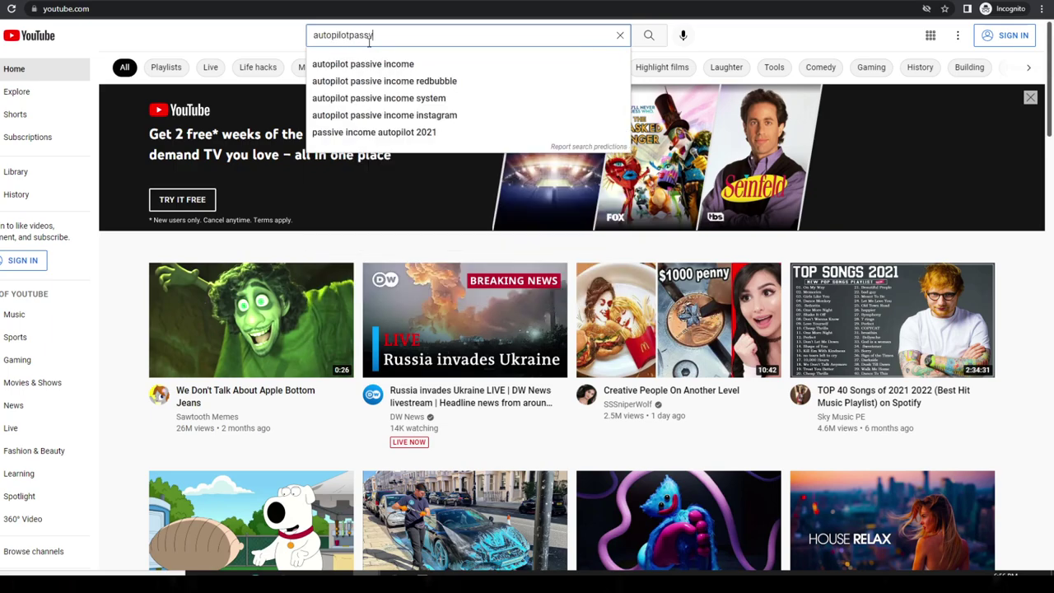
left_click(363, 63)
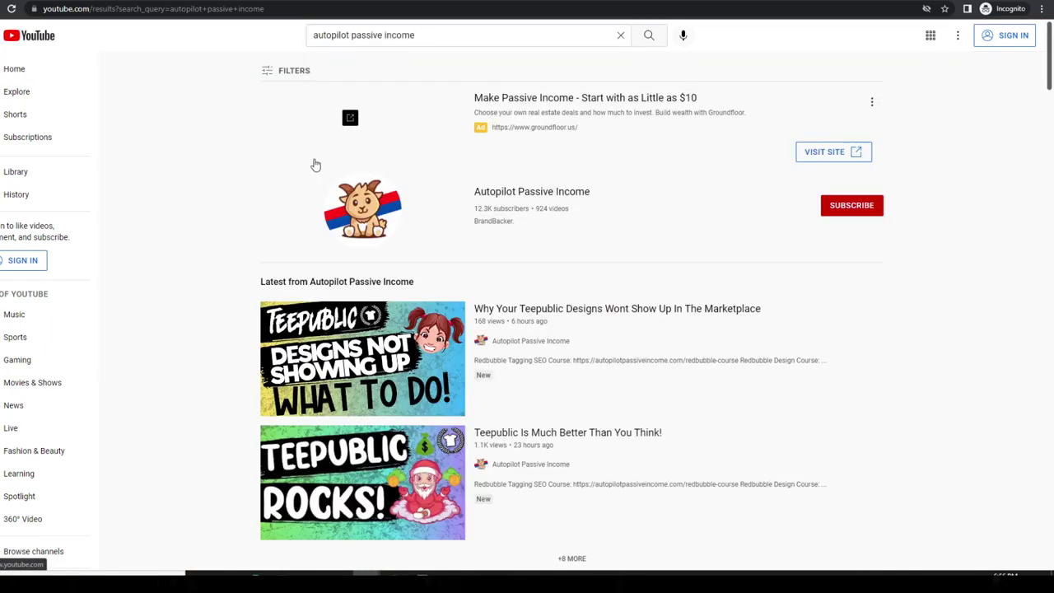
Step: Open the Autopilot Passive Income channel and browse far back through its uploaded videos
left_click(354, 260)
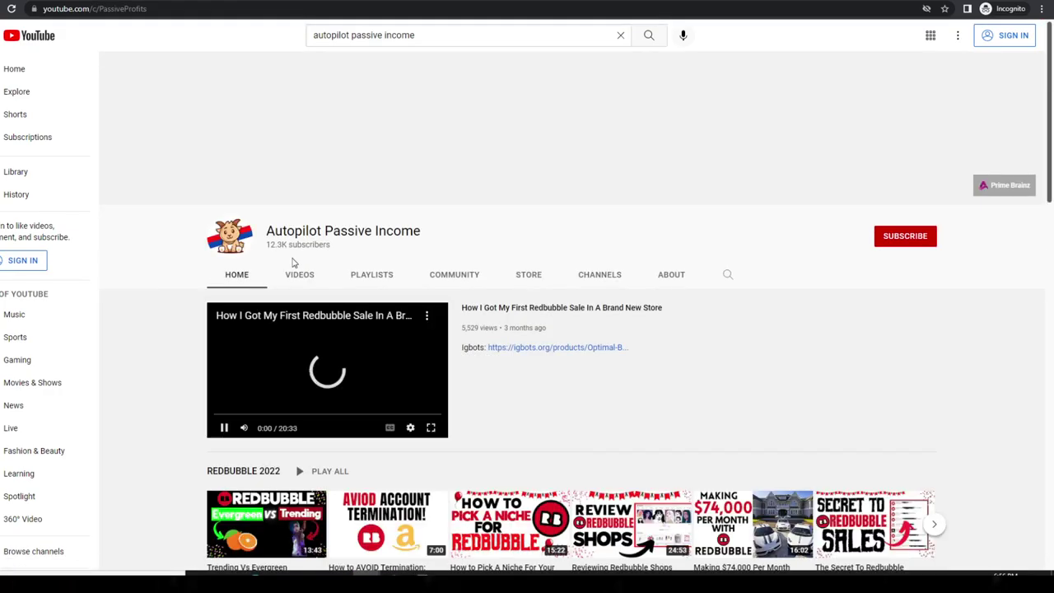
left_click(300, 274)
scroll(872, 298, "down", 5)
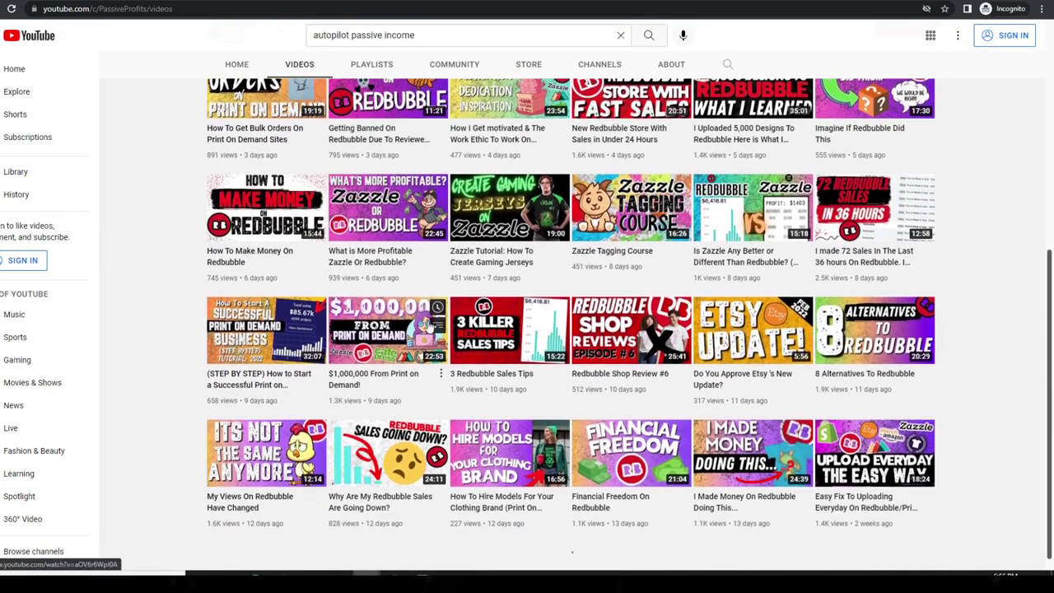
scroll(872, 298, "down", 15)
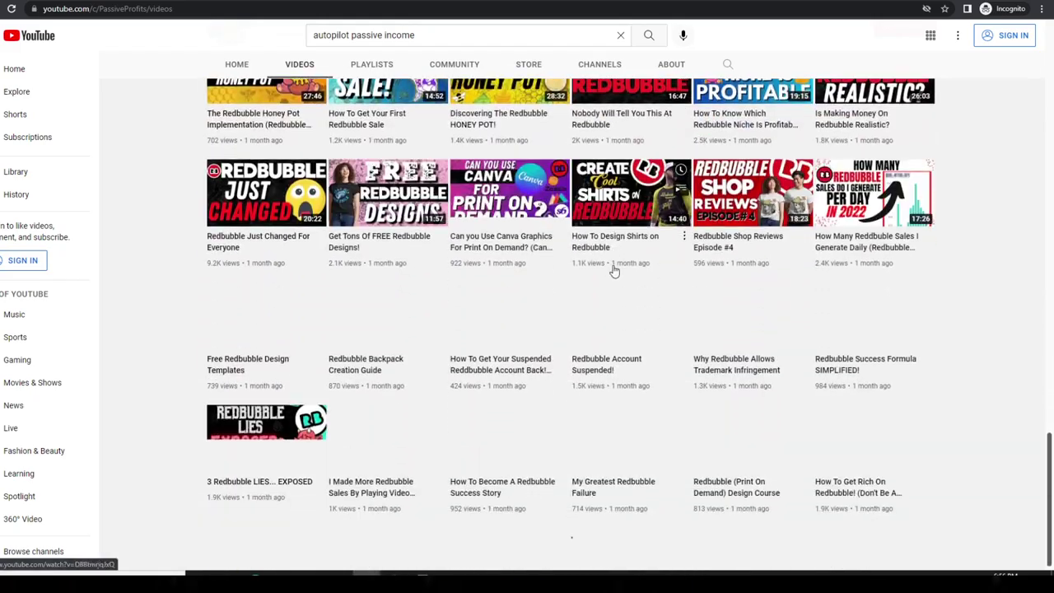
scroll(616, 268, "down", 15)
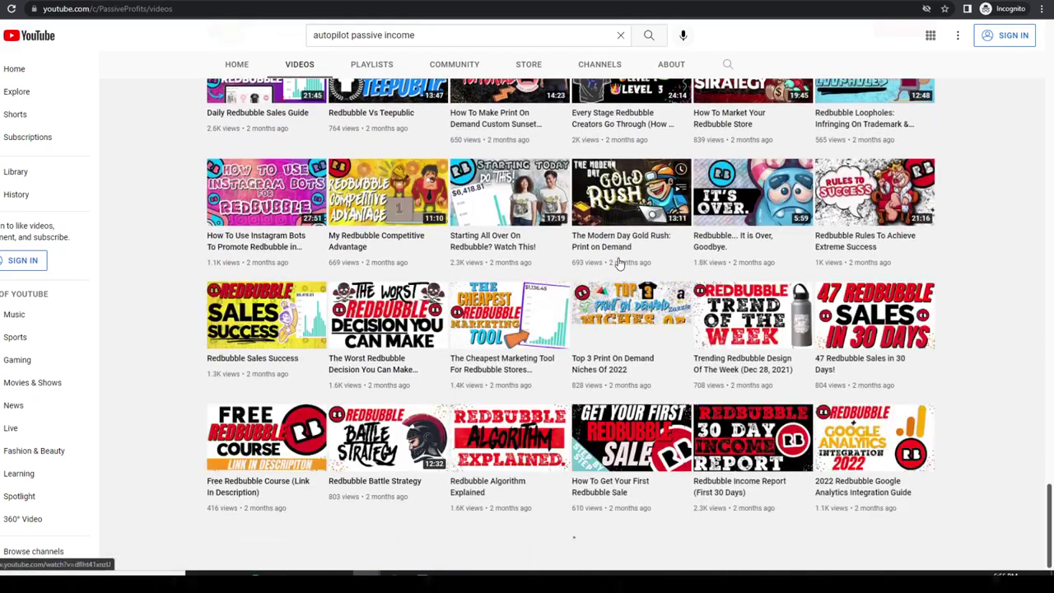
scroll(620, 271, "down", 15)
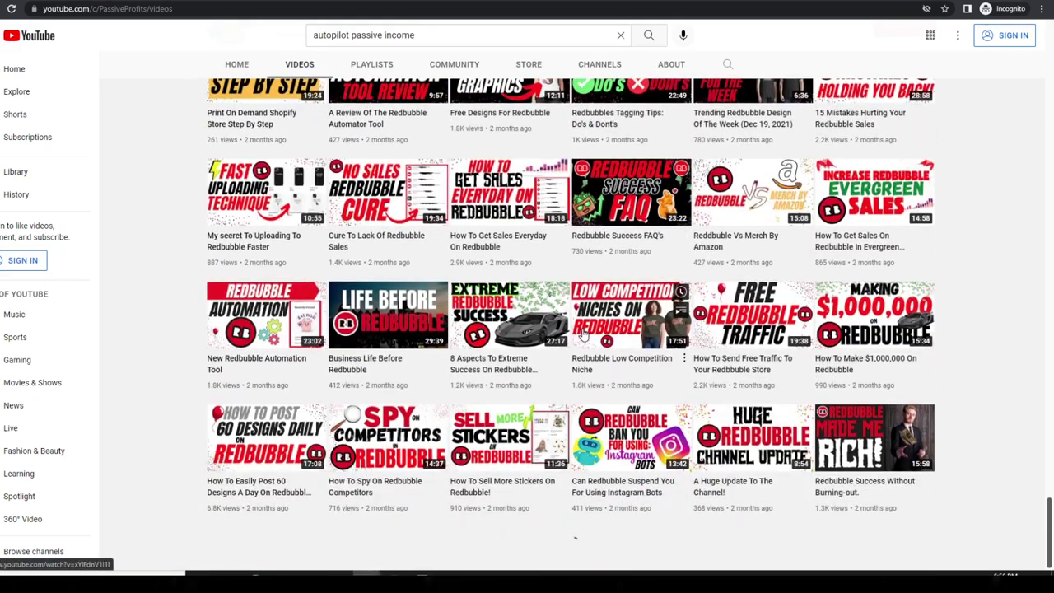
Step: Find the video "How I Got My First Redbubble Sale In A Brand New Store" among the channel's older uploads and open it
scroll(583, 340, "down", 5)
scroll(564, 362, "down", 2)
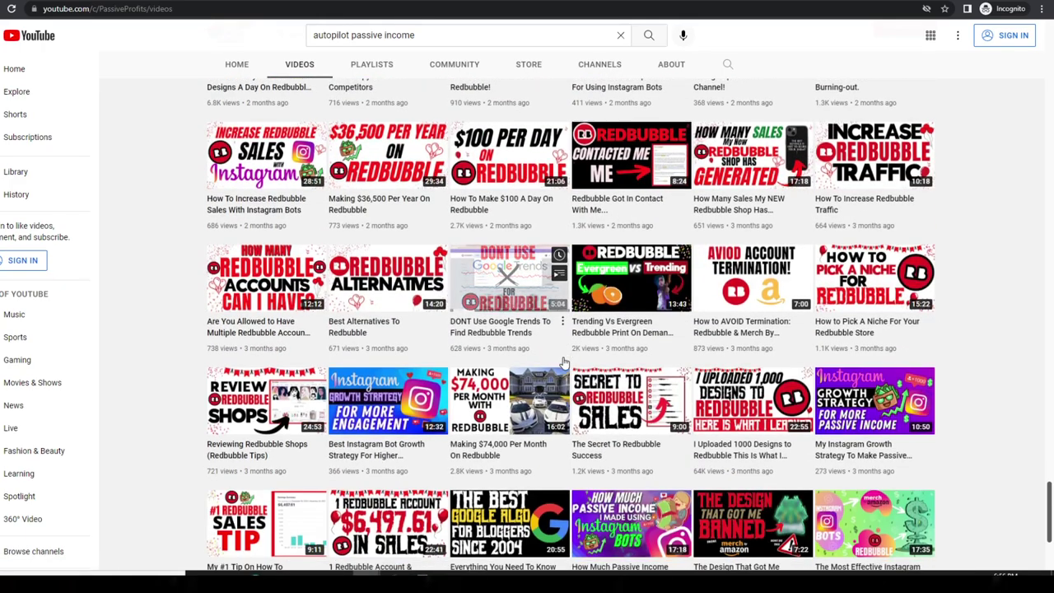
scroll(561, 362, "down", 6)
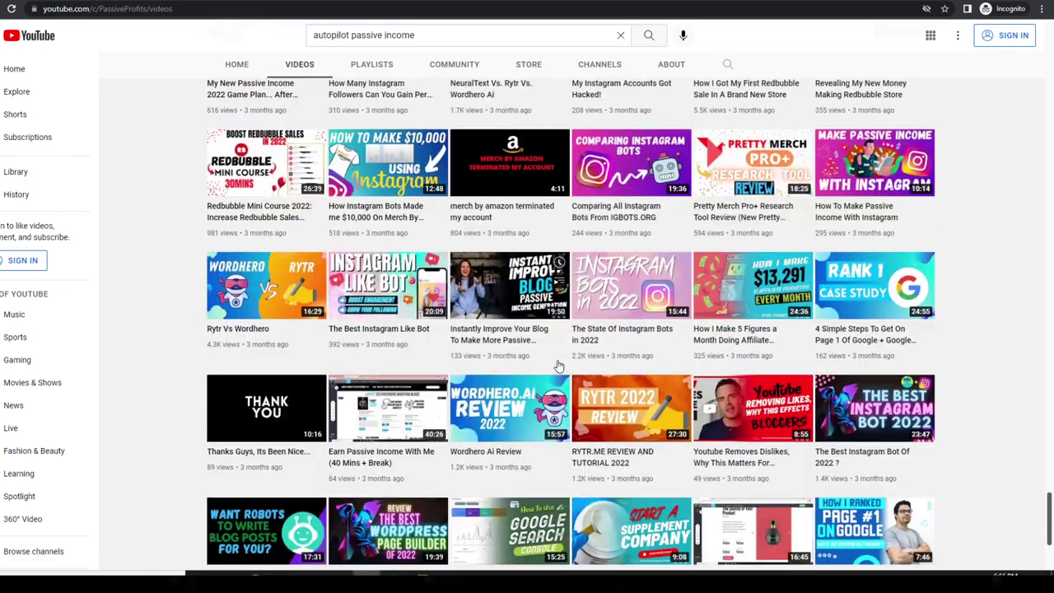
scroll(558, 364, "up", 2)
scroll(560, 362, "up", 3)
scroll(700, 312, "down", 2)
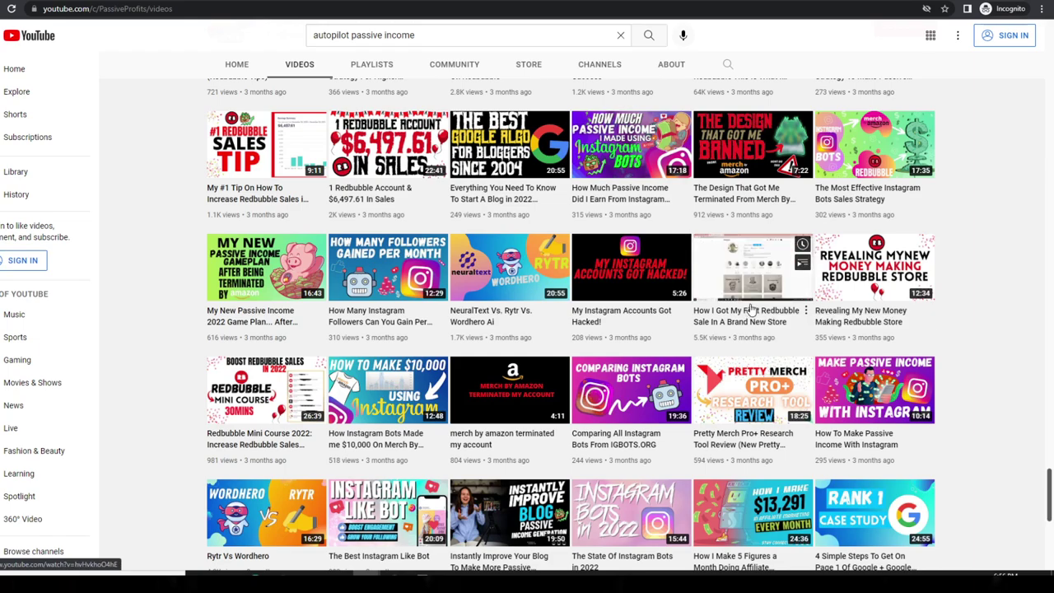
left_click(750, 311)
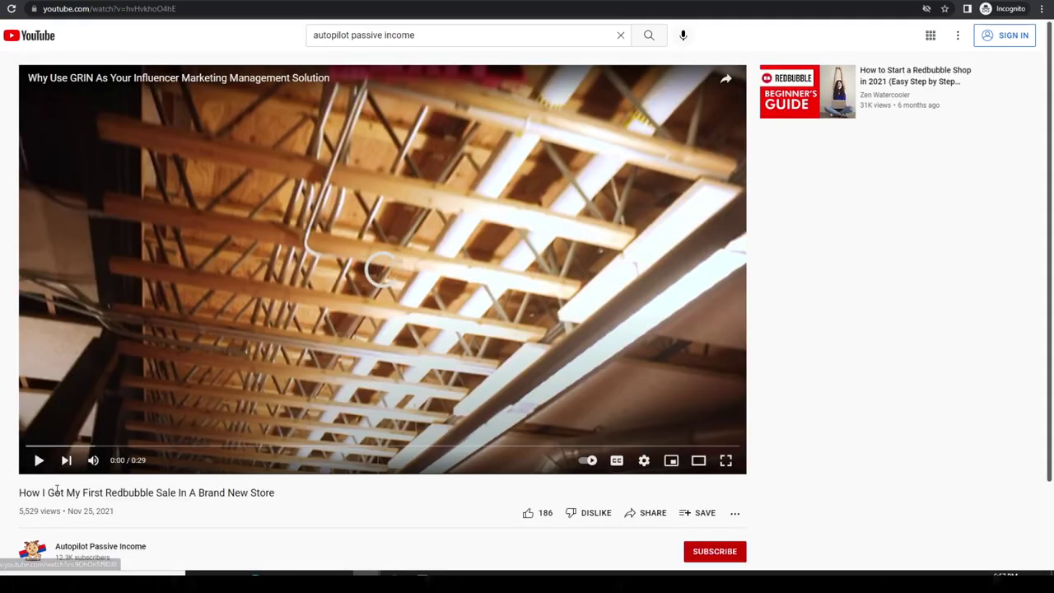
Step: Skip the ad, examine the video's publication date and compare it with today's date in the system calendar
scroll(118, 429, "down", 2)
left_click_drag(110, 398, 83, 397)
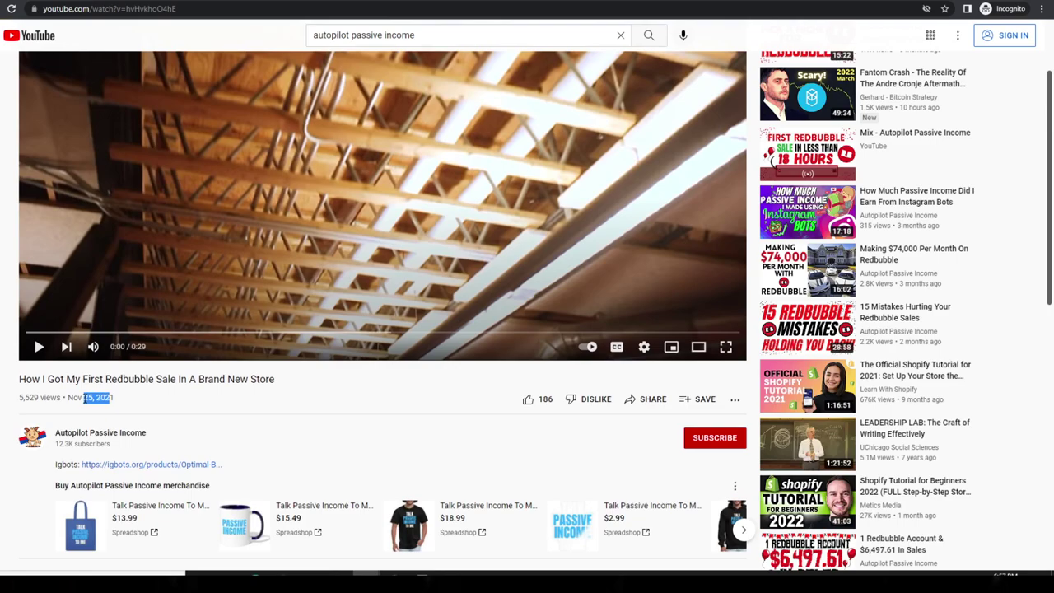
left_click(184, 395)
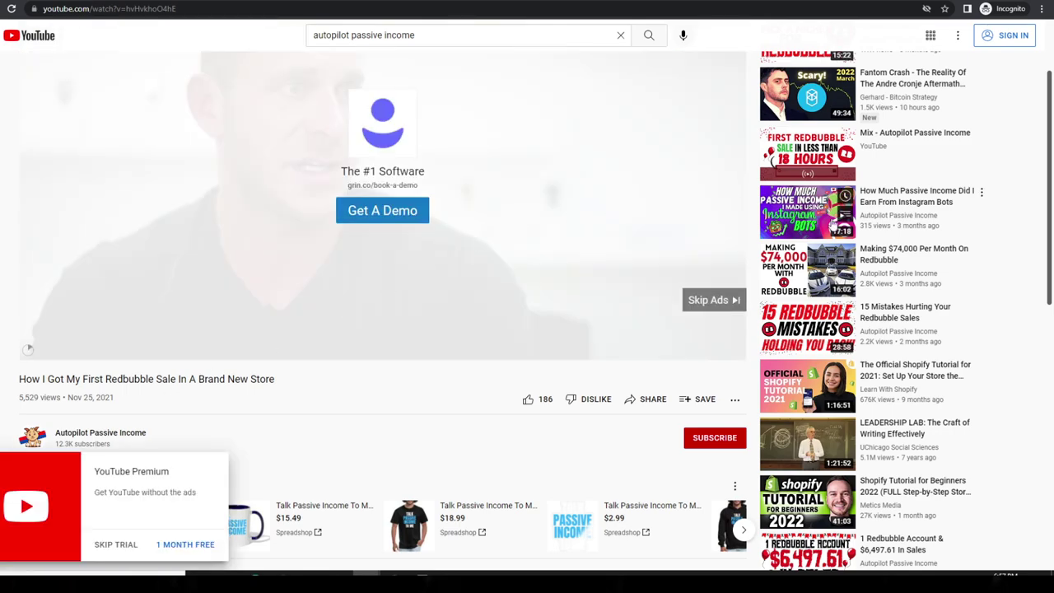
left_click(710, 300)
scroll(372, 437, "down", 3)
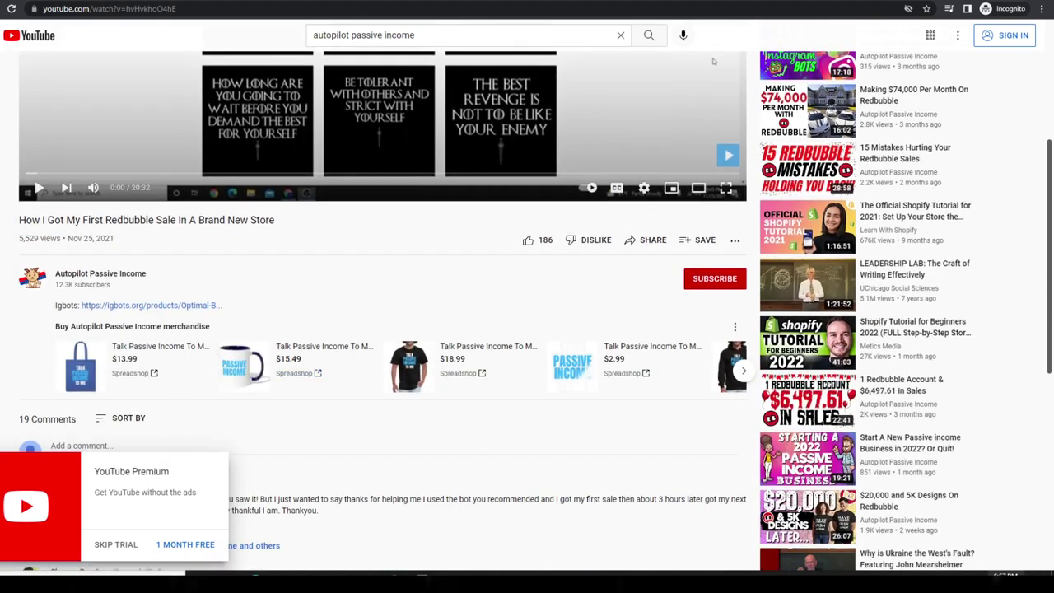
key("super+alt+d")
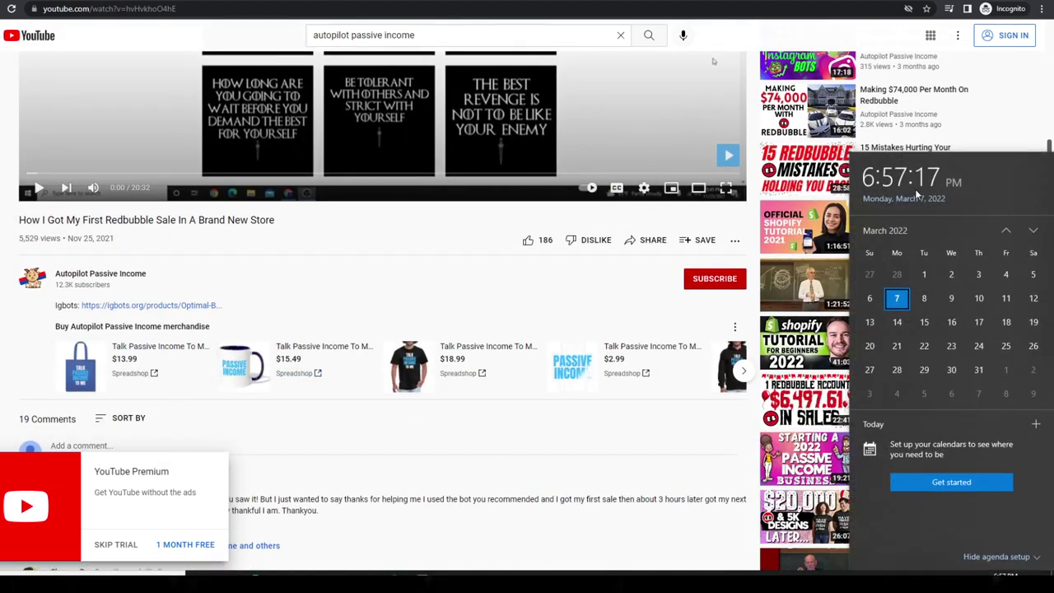
left_click(548, 461)
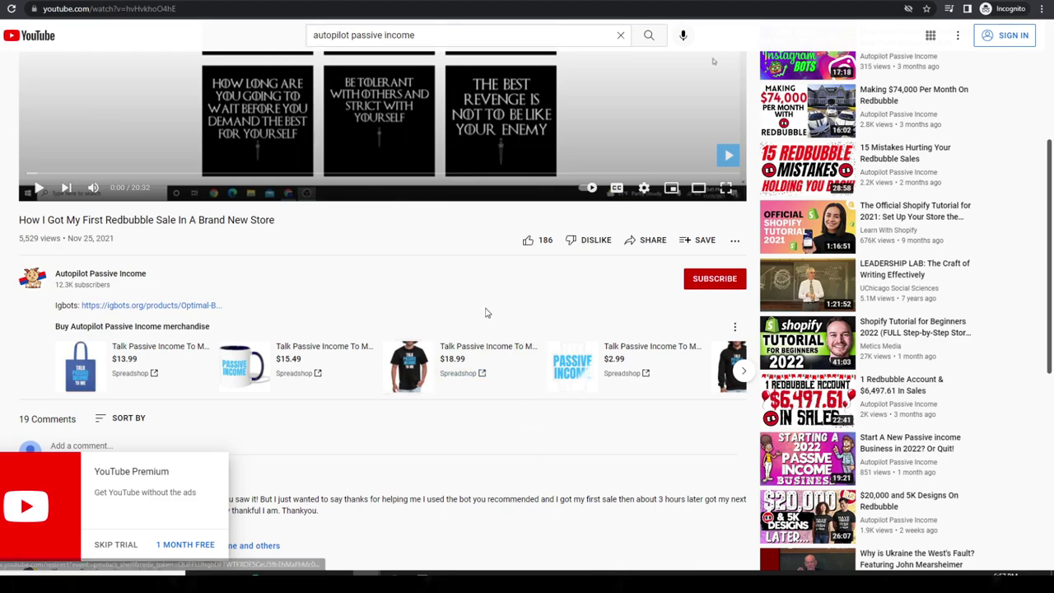
scroll(449, 362, "up", 3)
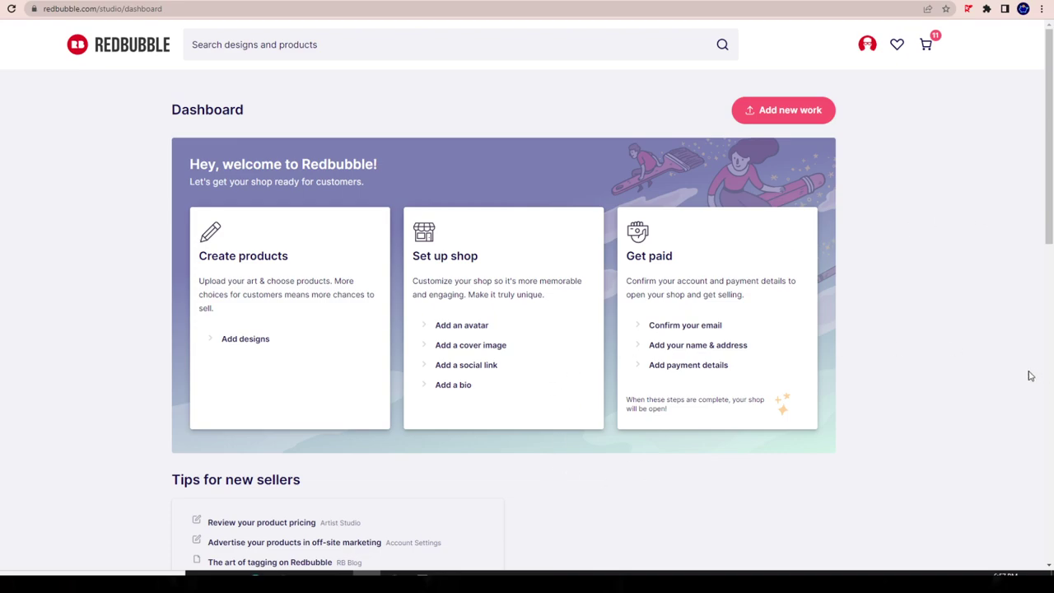
Step: Switch to the Redbubble dashboard, check the account's public shop page and its About section, and return to the dashboard
left_click(866, 43)
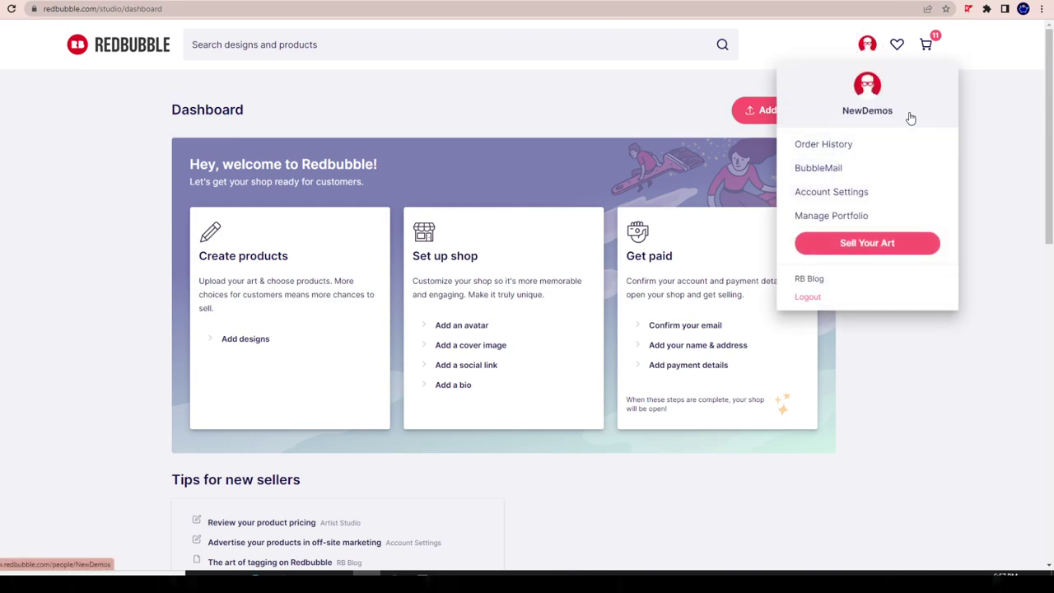
left_click(768, 77)
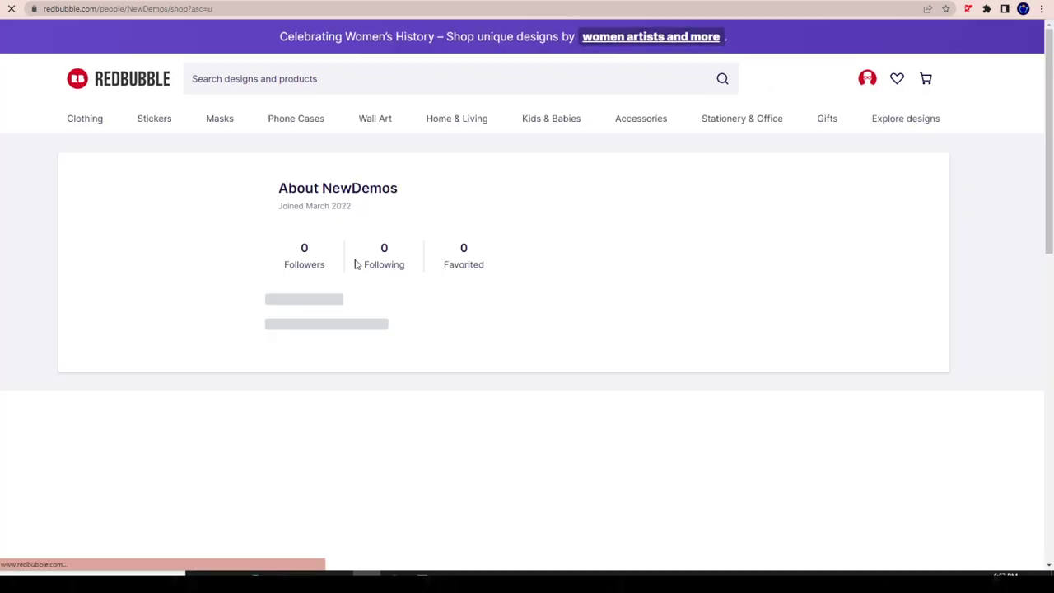
left_click_drag(306, 189, 431, 200)
left_click(333, 151)
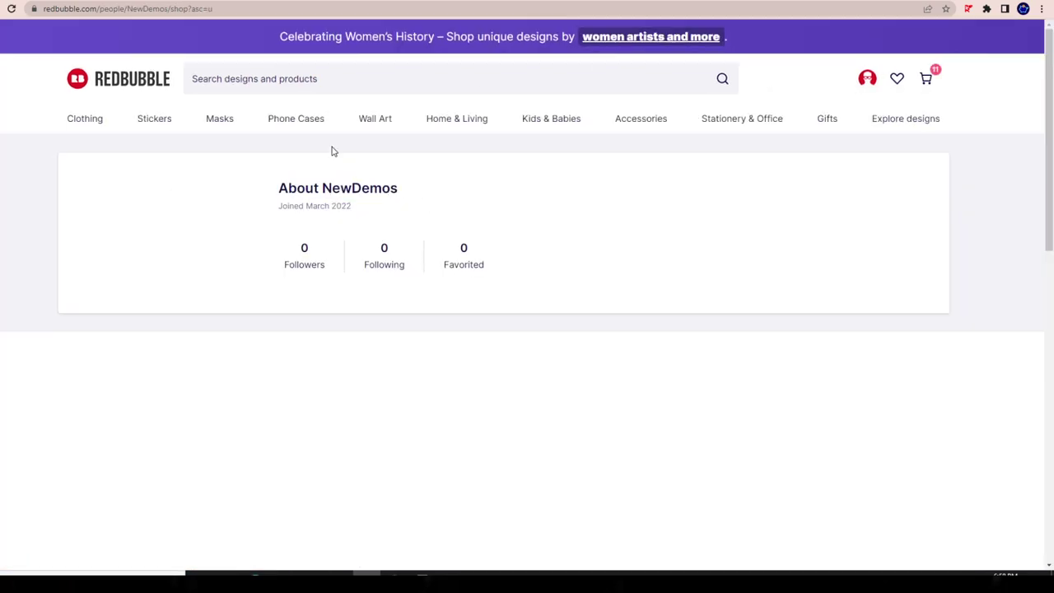
key("alt+Left")
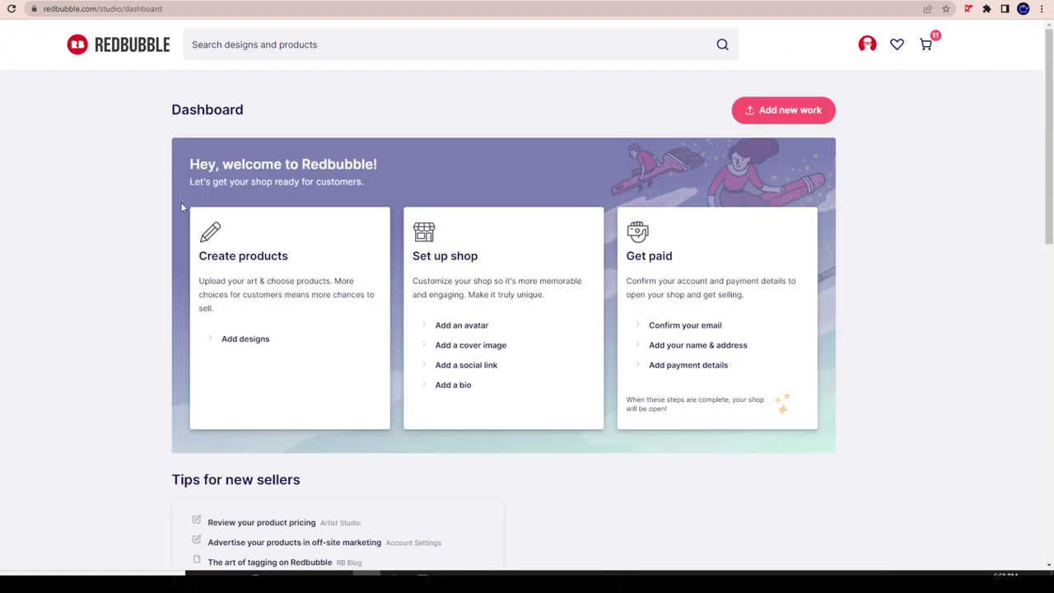
Step: Start adding a design from the Create products card and upload image 1 from the KEEP CALM (1) folder in Downloads
left_click_drag(222, 164, 975, 324)
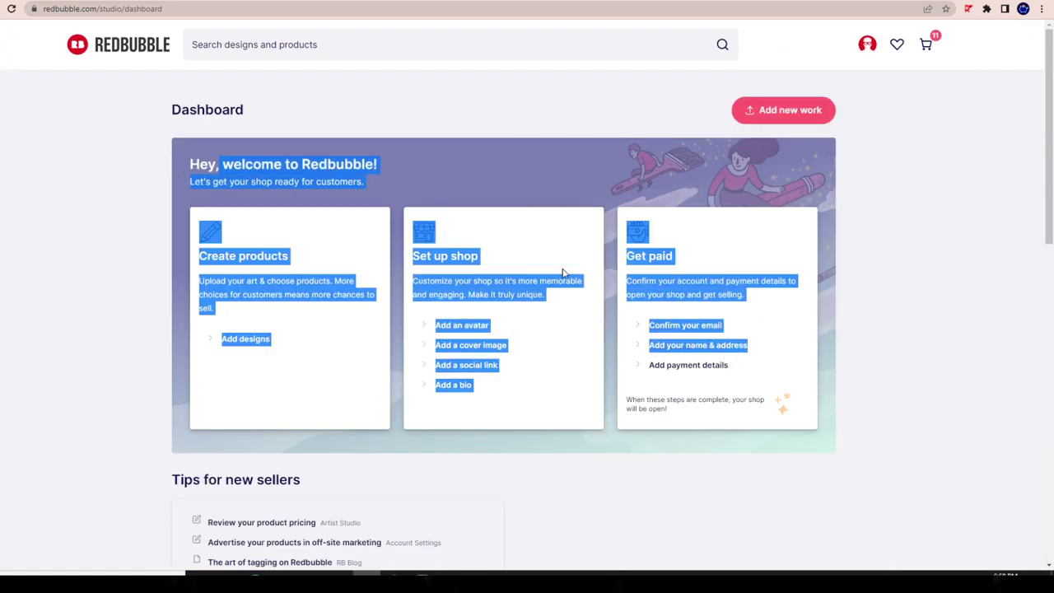
left_click(578, 169)
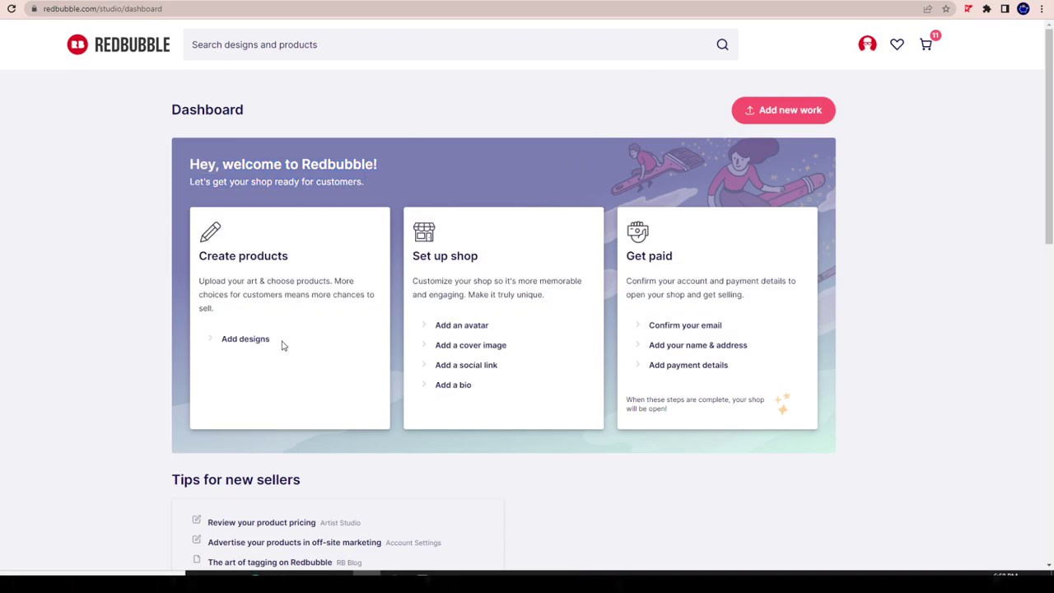
left_click(231, 344)
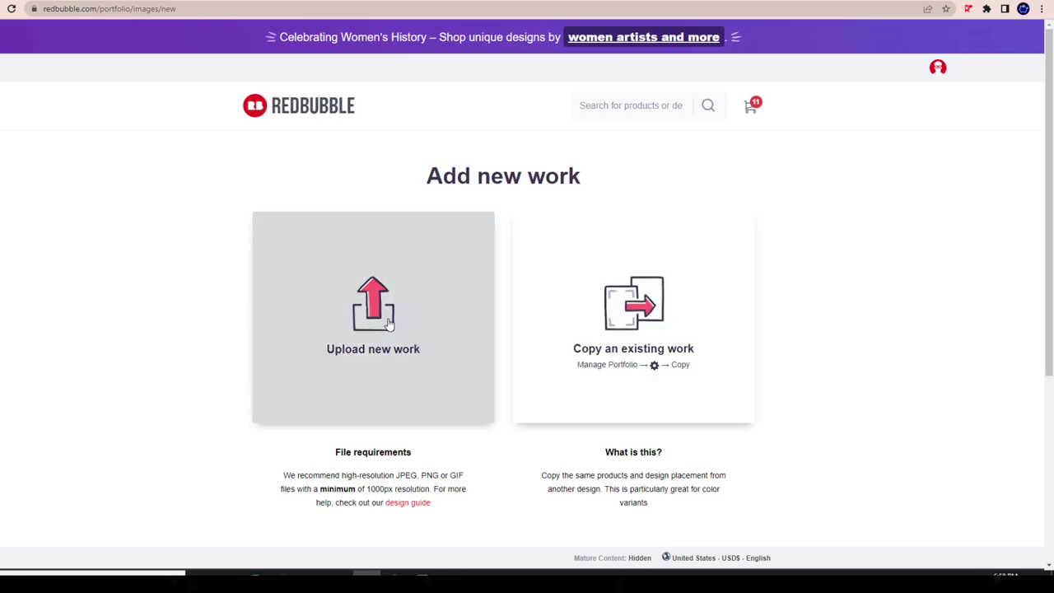
right_click(390, 322)
left_click(324, 308)
left_click(324, 308)
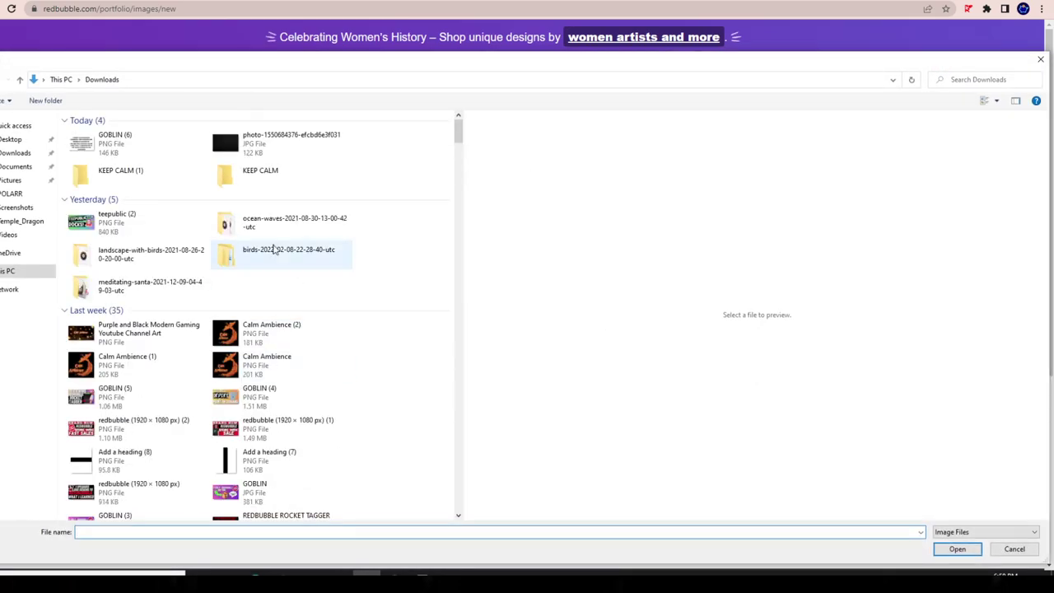
double_click(100, 187)
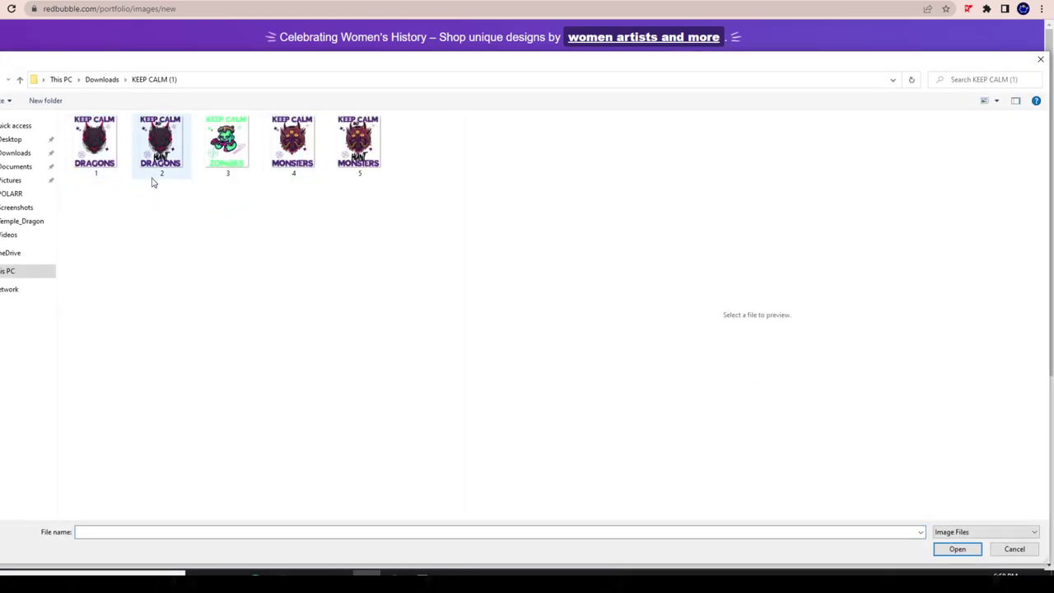
left_click(94, 129)
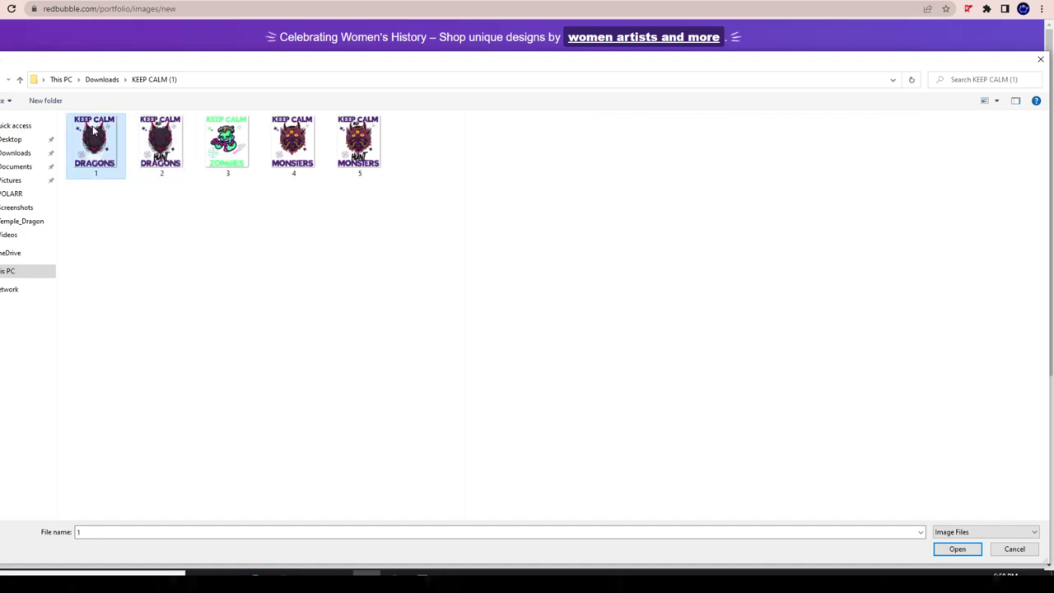
double_click(94, 130)
scroll(557, 395, "down", 4)
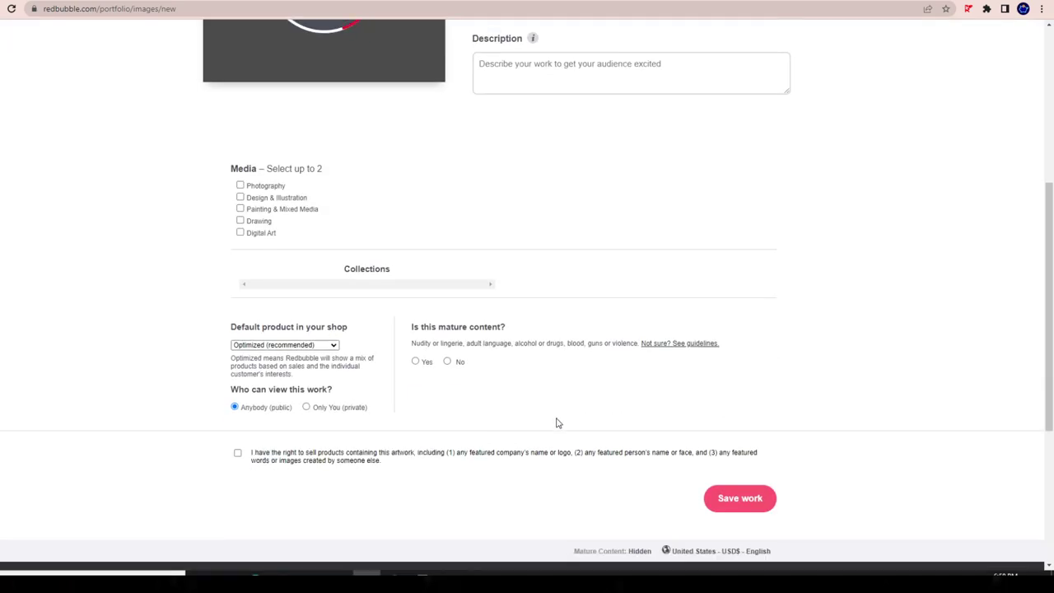
scroll(553, 415, "up", 5)
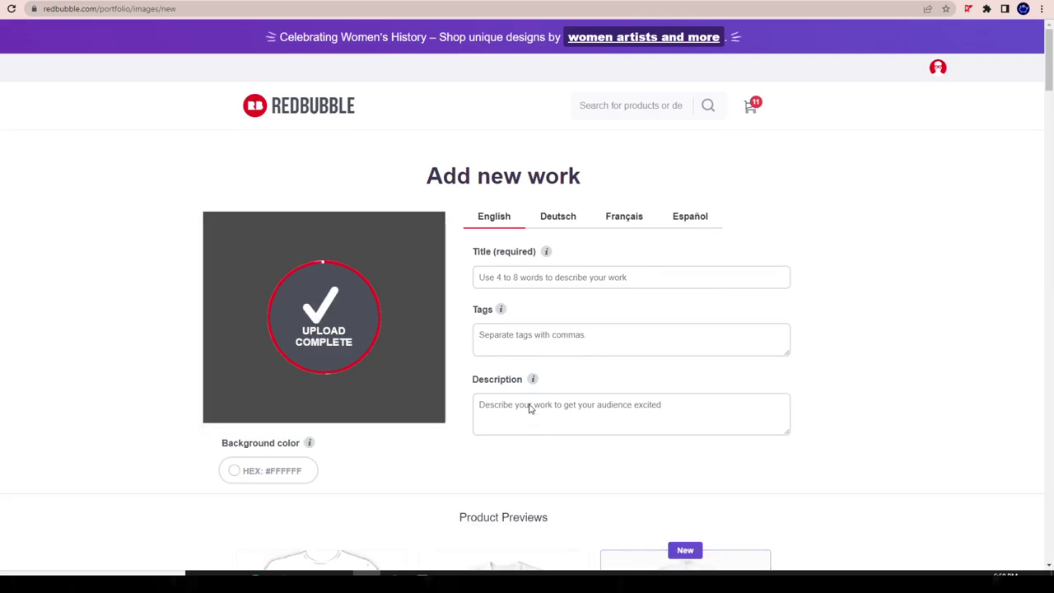
Step: Edit the Travel Mugs product and move the dragon design slightly lower in its print area
scroll(529, 404, "down", 5)
scroll(541, 470, "down", 4)
scroll(541, 473, "down", 4)
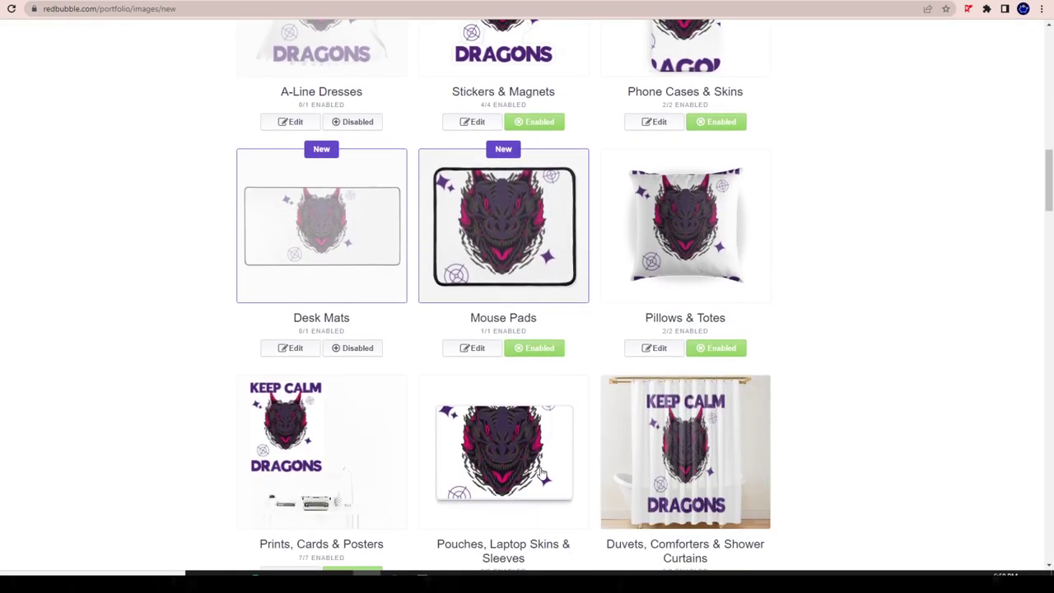
scroll(445, 415, "down", 9)
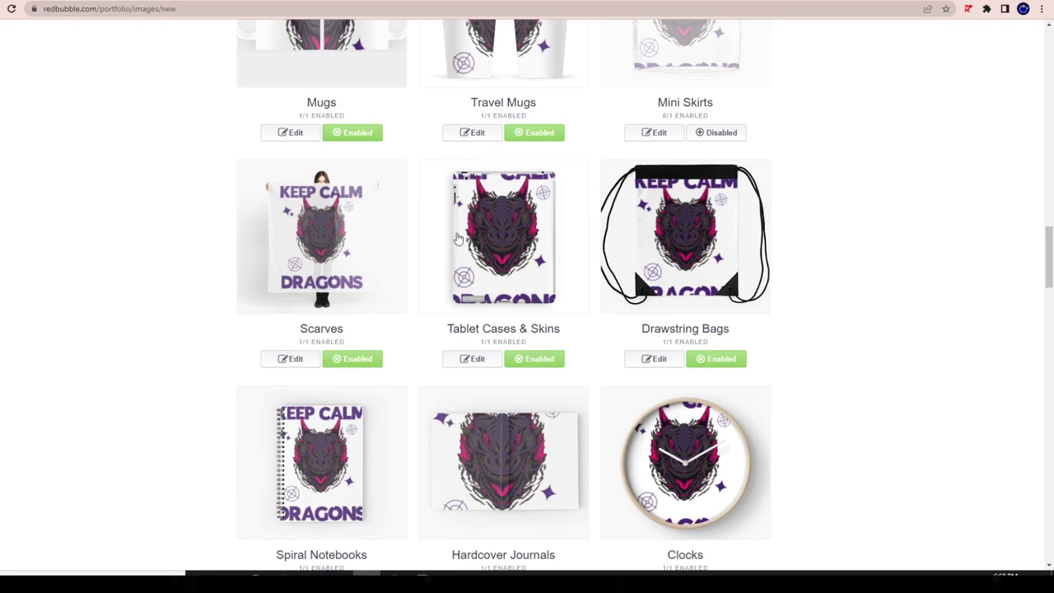
scroll(461, 247, "up", 2)
left_click(472, 303)
scroll(903, 169, "down", 3)
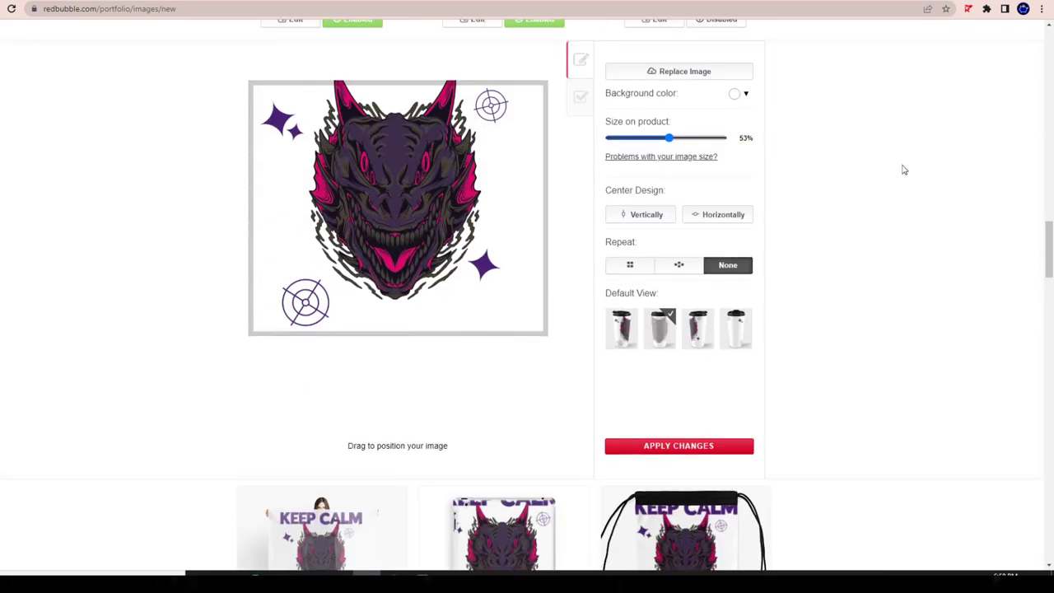
left_click_drag(462, 236, 465, 251)
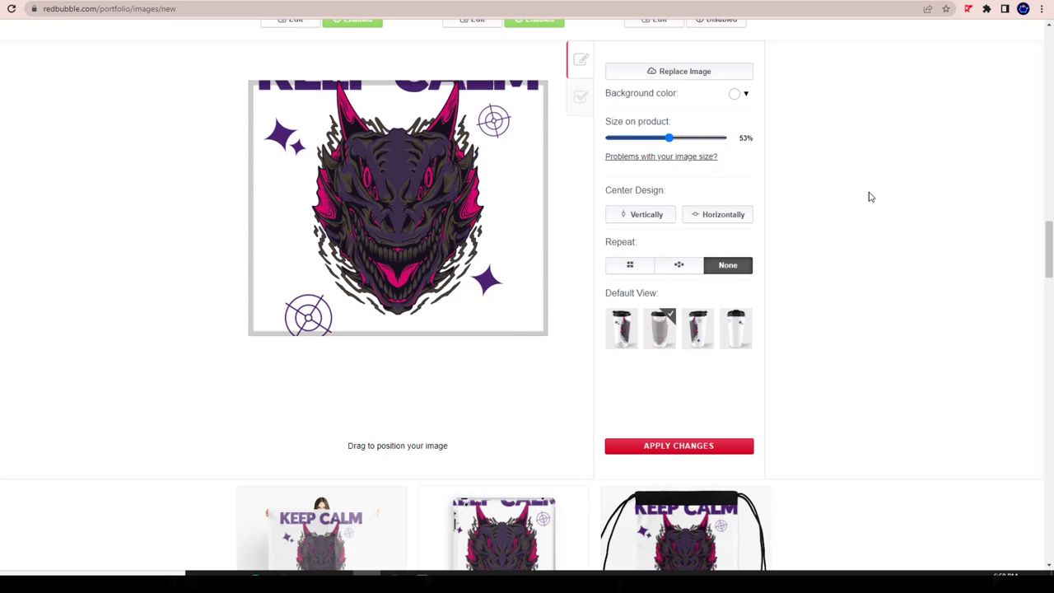
Step: Edit the Water Bottles product and replace its artwork with image 2 from the KEEP CALM (1) folder
scroll(870, 196, "down", 10)
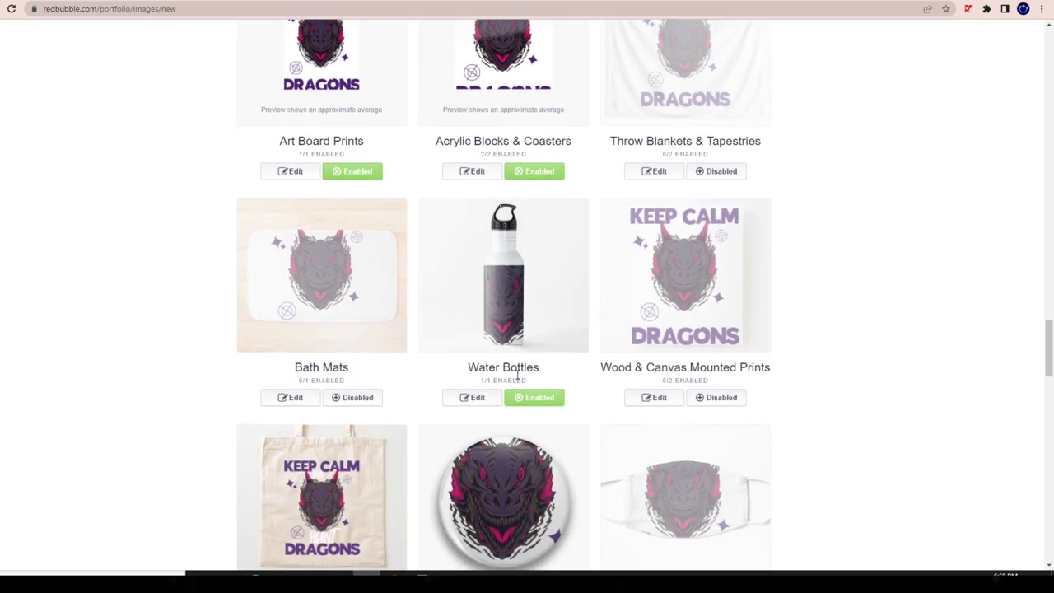
left_click(476, 397)
scroll(634, 134, "down", 8)
scroll(619, 265, "up", 5)
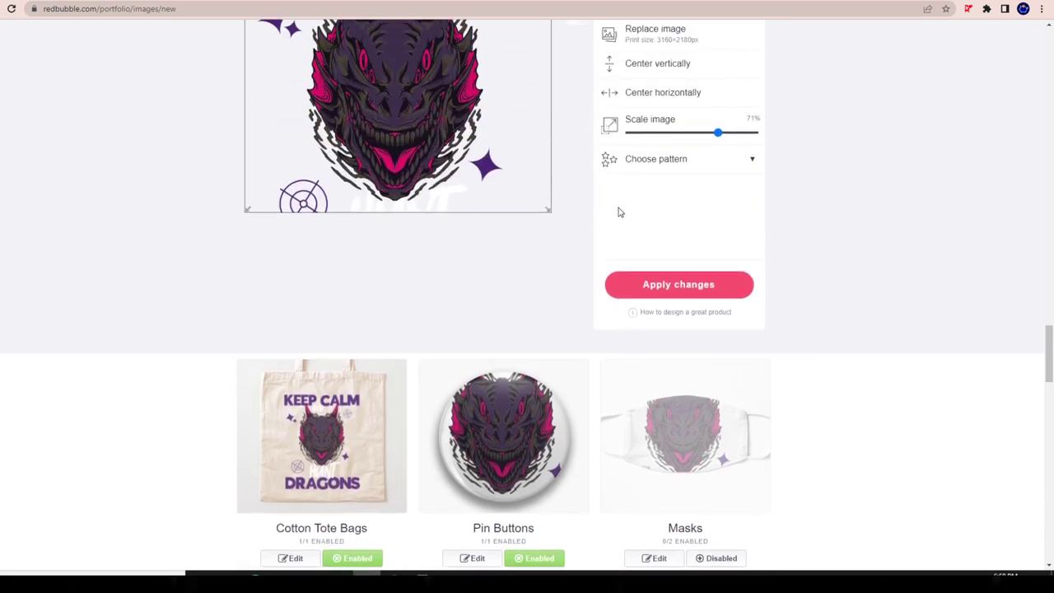
left_click(632, 187)
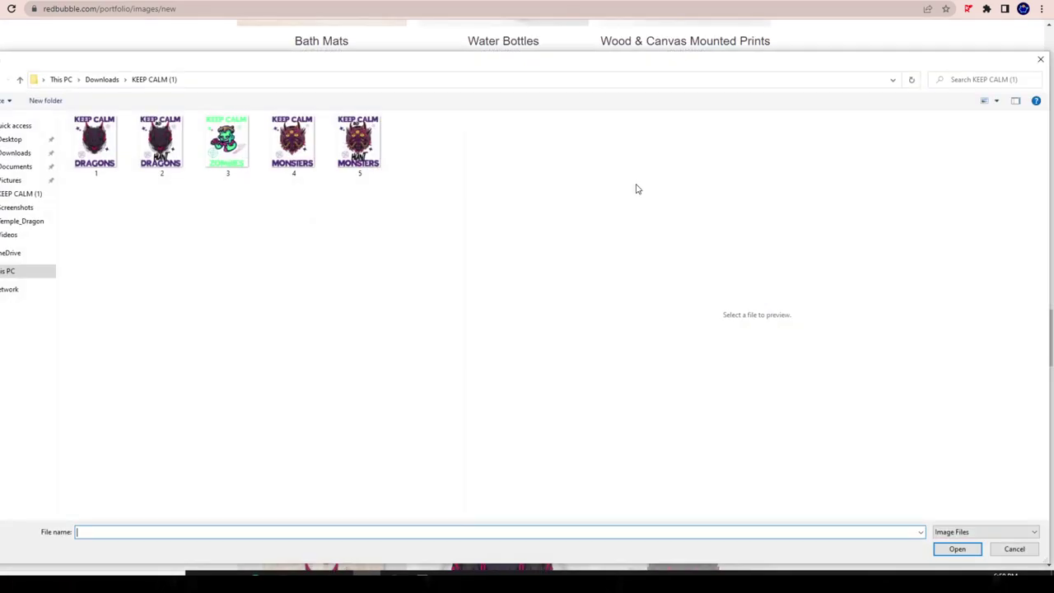
double_click(161, 144)
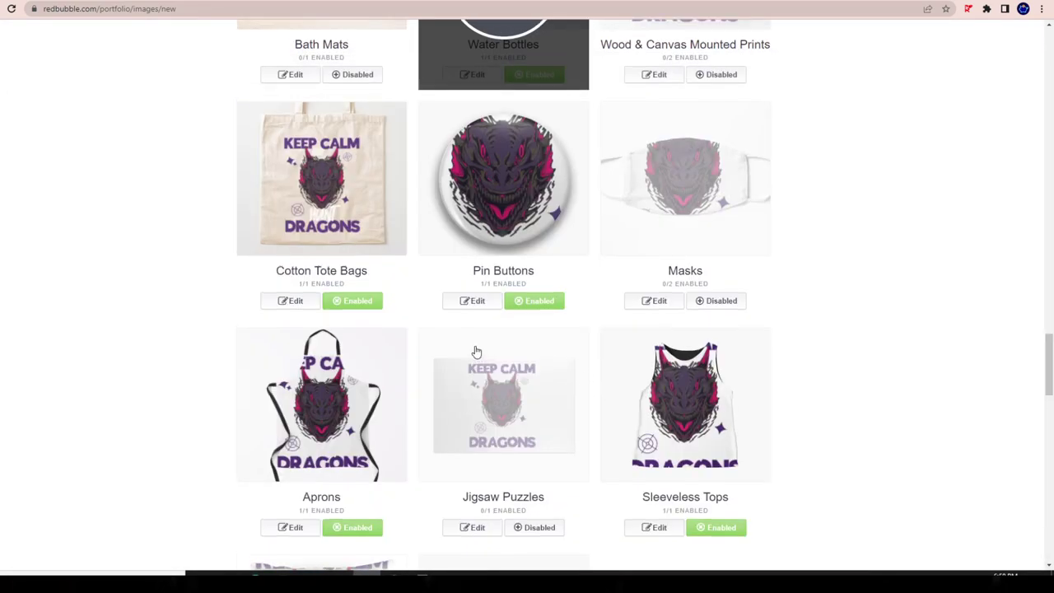
scroll(465, 178, "up", 3)
scroll(465, 178, "down", 4)
scroll(483, 247, "up", 10)
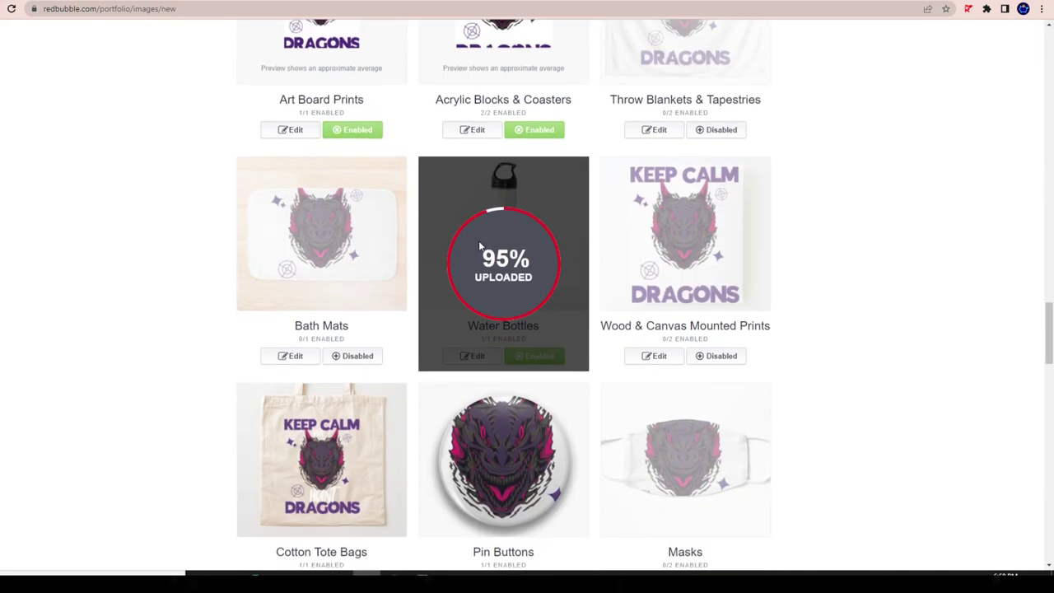
Step: Open the Stickers & Magnets product for editing and show its design settings
scroll(483, 247, "up", 12)
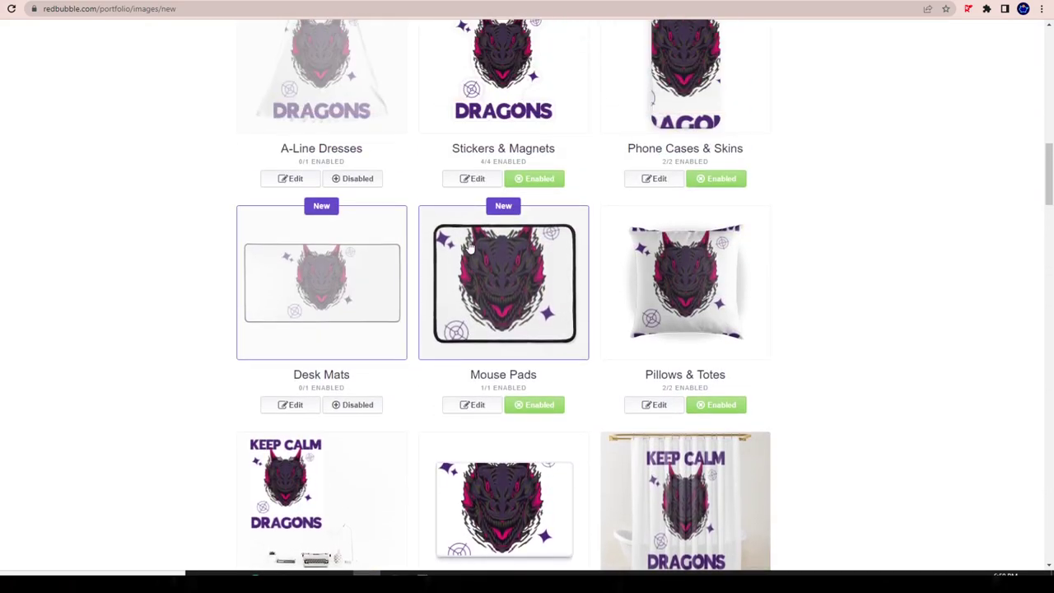
scroll(466, 253, "down", 4)
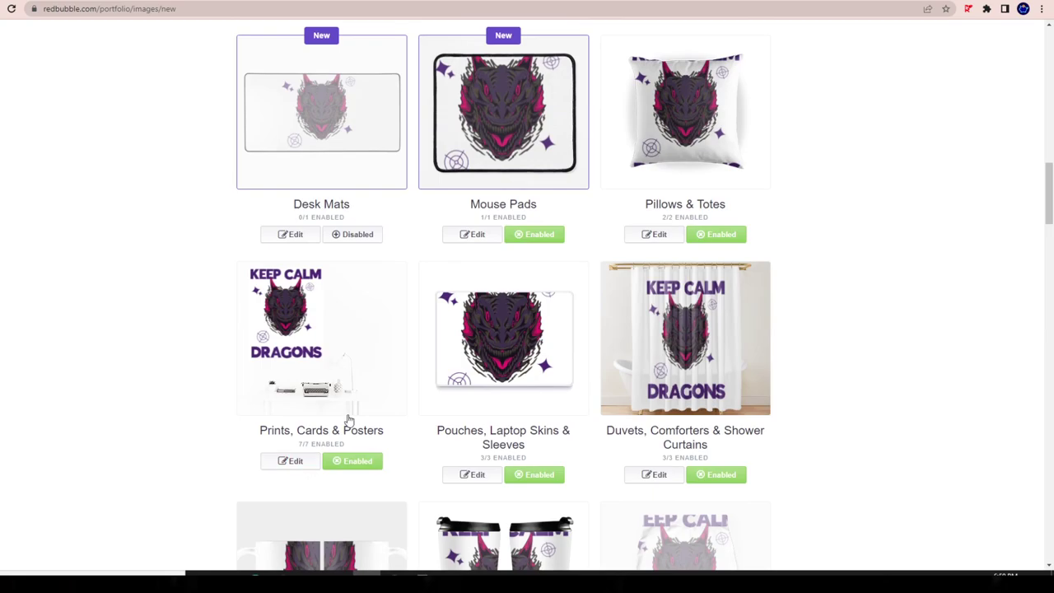
scroll(757, 329, "up", 5)
left_click(476, 406)
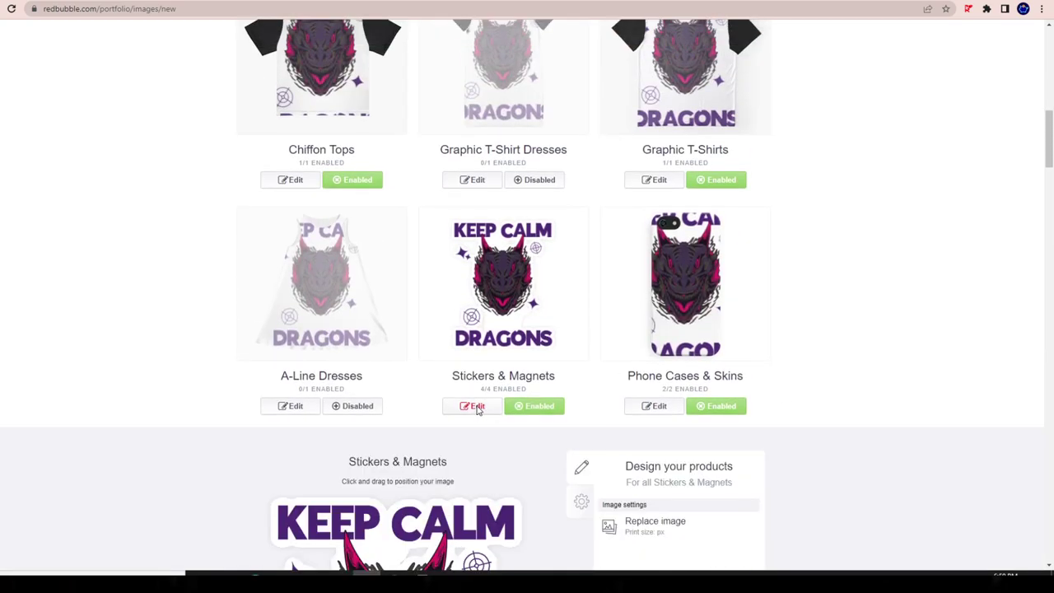
scroll(464, 193, "down", 3)
scroll(531, 195, "down", 1)
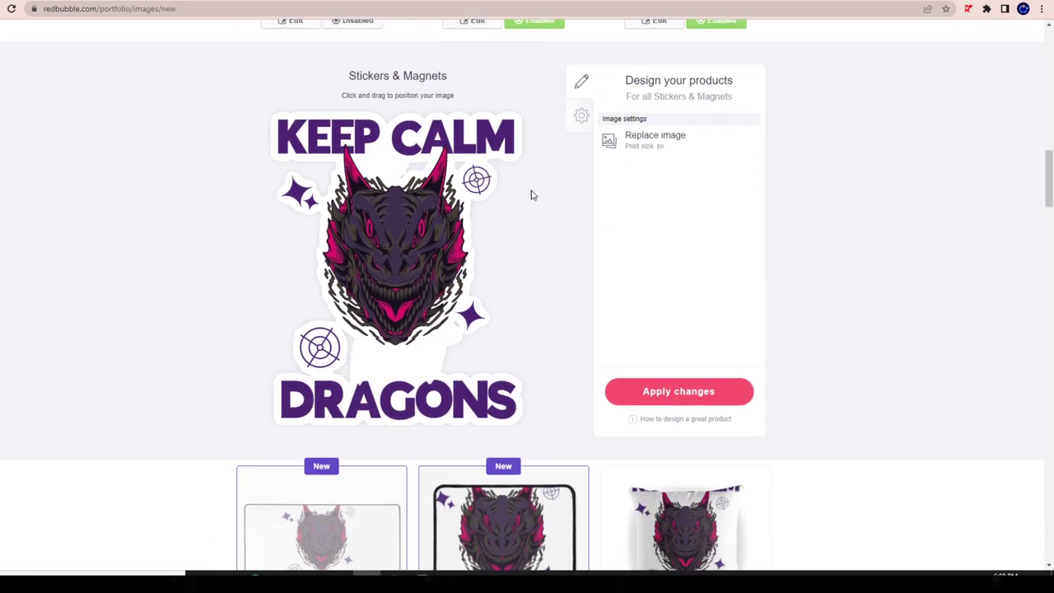
Step: Replace the Stickers & Magnets artwork with image 2 from the KEEP CALM (1) folder
scroll(531, 195, "down", 1)
scroll(554, 217, "up", 1)
left_click(635, 142)
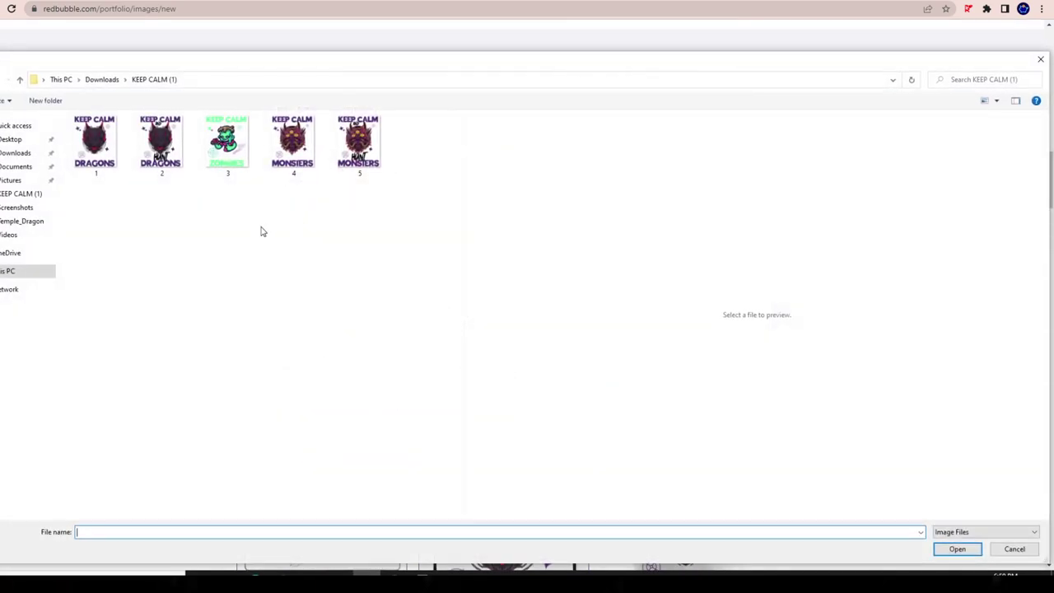
double_click(160, 141)
scroll(329, 329, "down", 5)
scroll(412, 479, "up", 3)
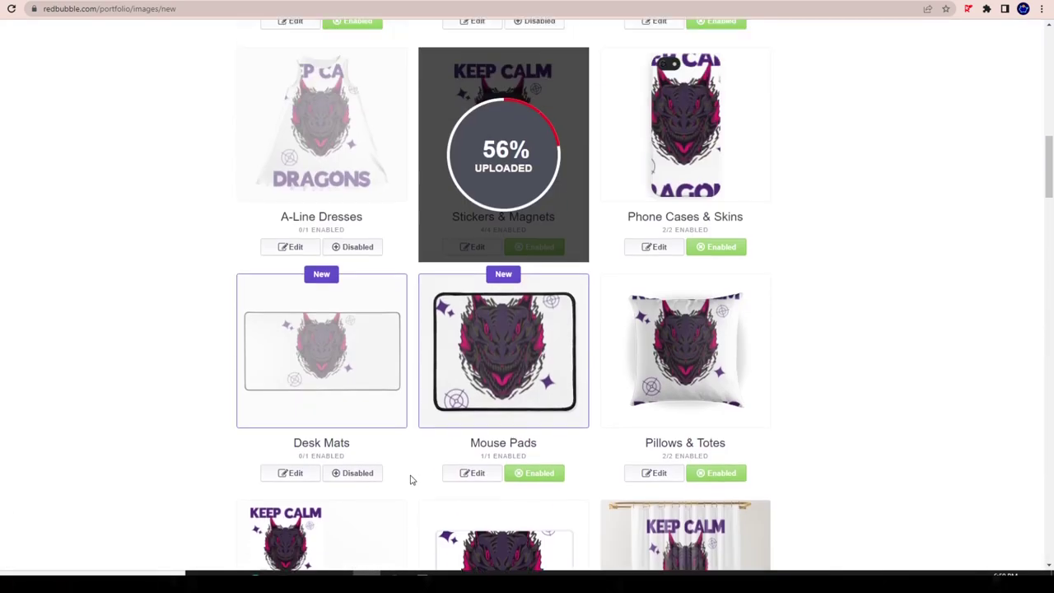
scroll(411, 479, "up", 1)
scroll(410, 451, "up", 3)
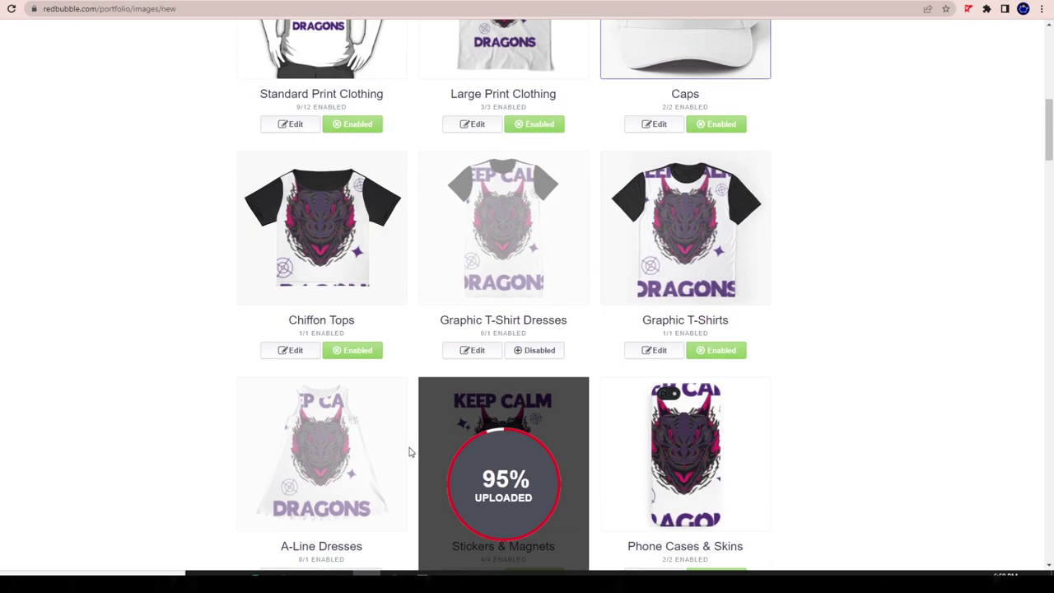
Step: Edit the Water Bottles product, scale its image to 37%, and apply the changes
scroll(404, 454, "down", 3)
scroll(375, 472, "down", 6)
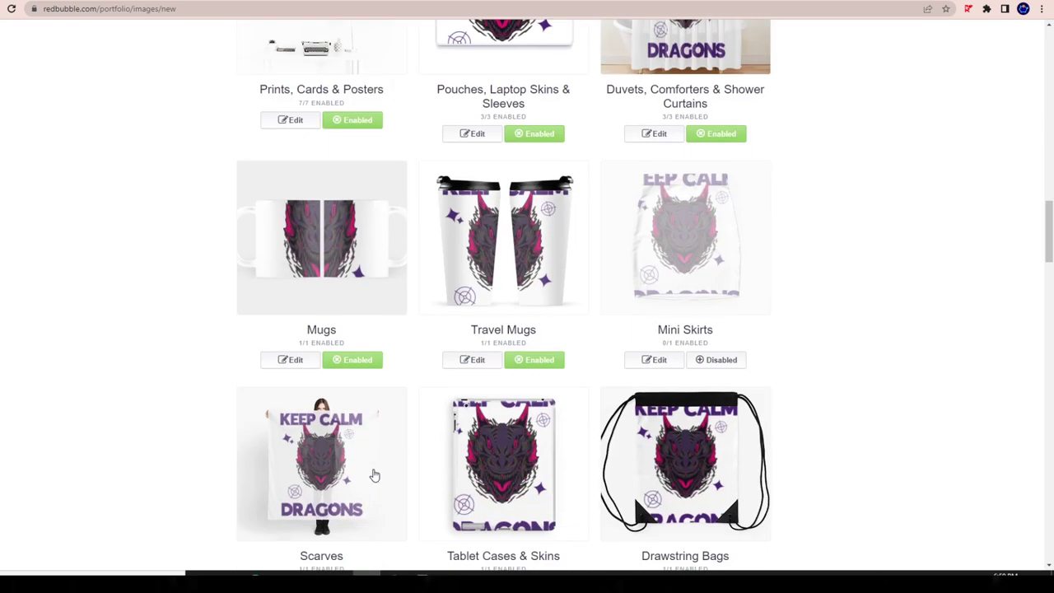
scroll(463, 470, "down", 4)
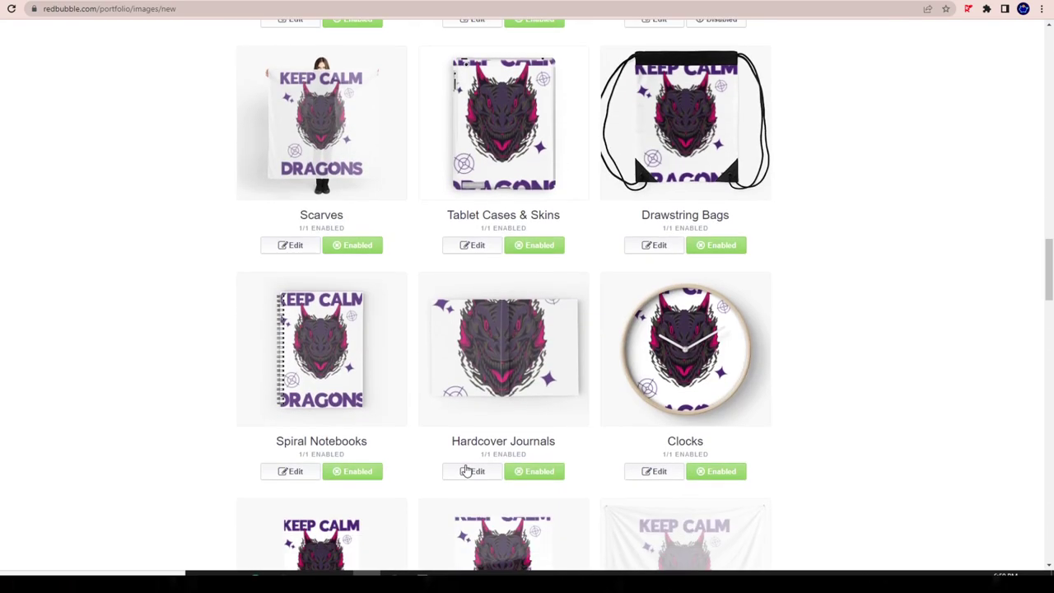
scroll(455, 473, "down", 8)
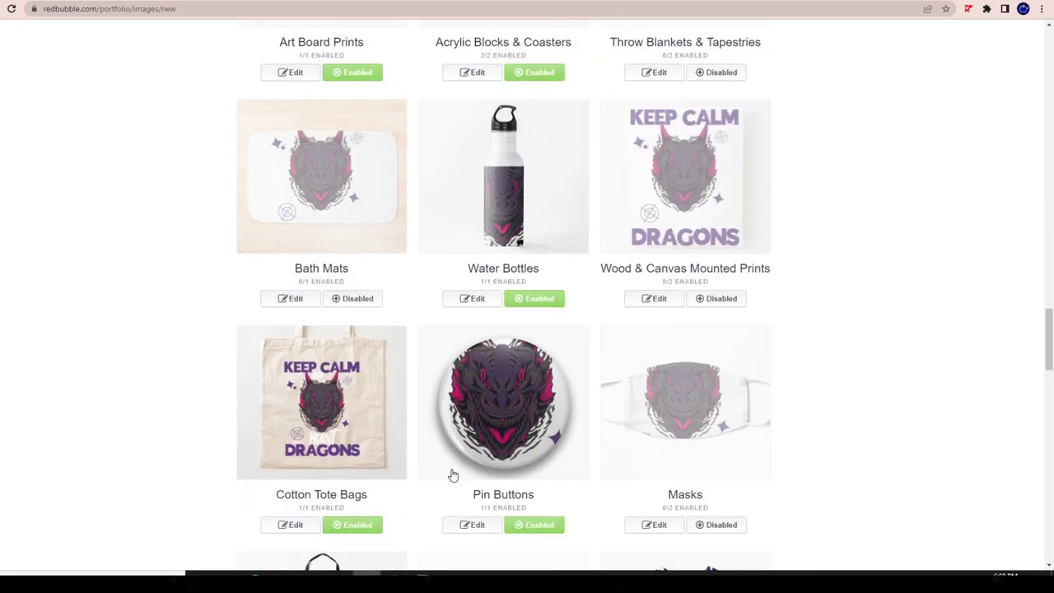
left_click(475, 299)
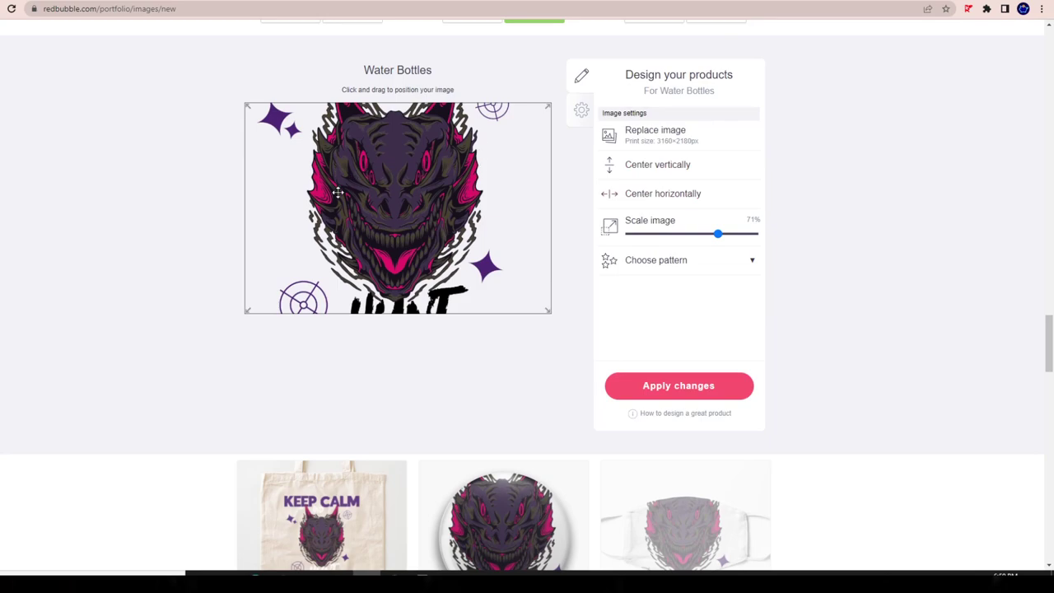
left_click_drag(719, 235, 678, 260)
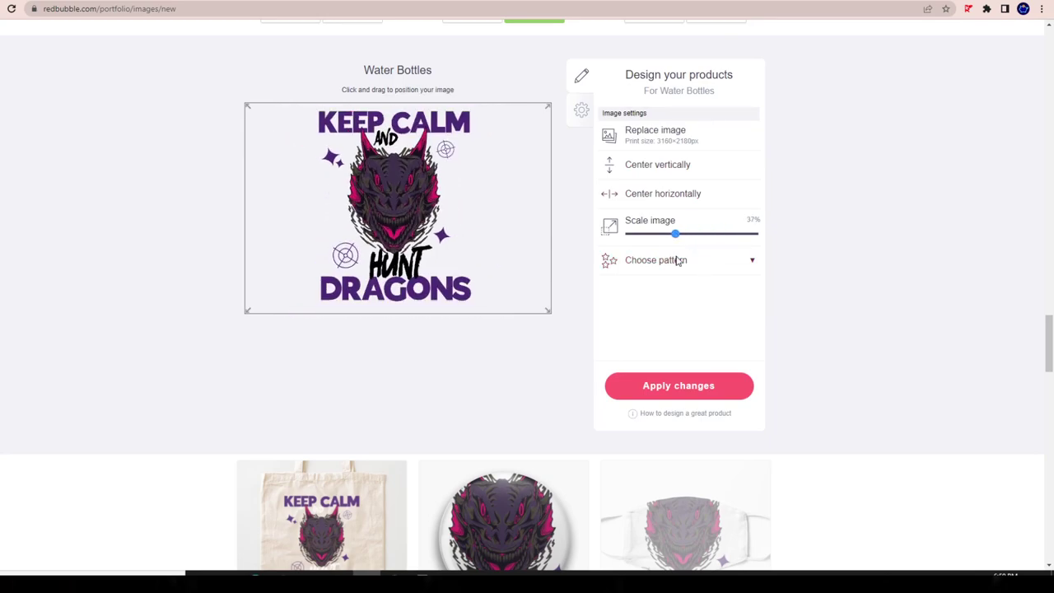
left_click(724, 387)
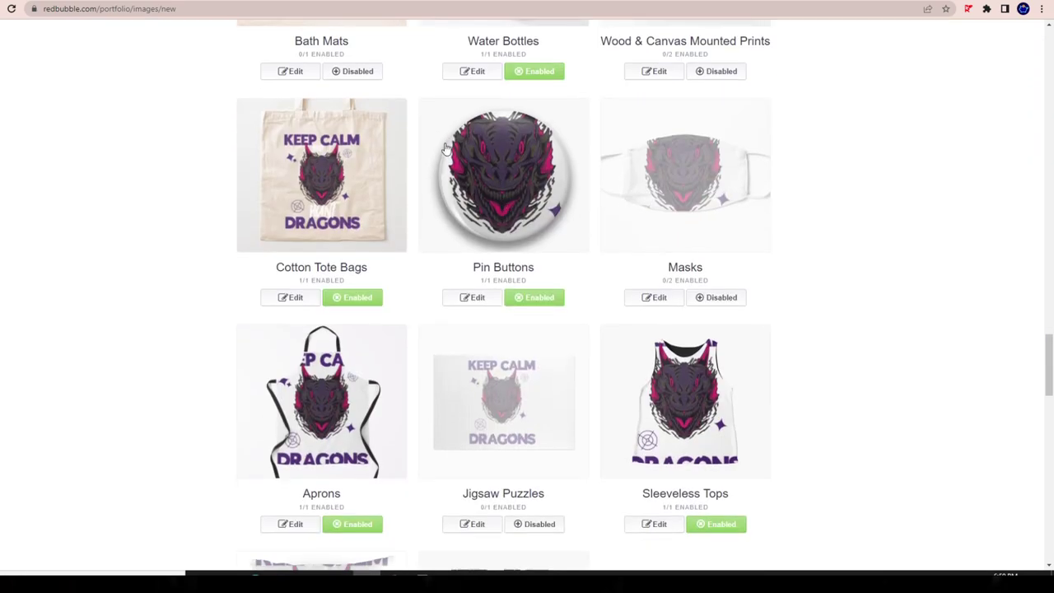
Step: Reopen the Water Bottles product to check the scaled design in its print area
scroll(444, 148, "up", 3)
left_click(463, 304)
scroll(465, 329, "down", 2)
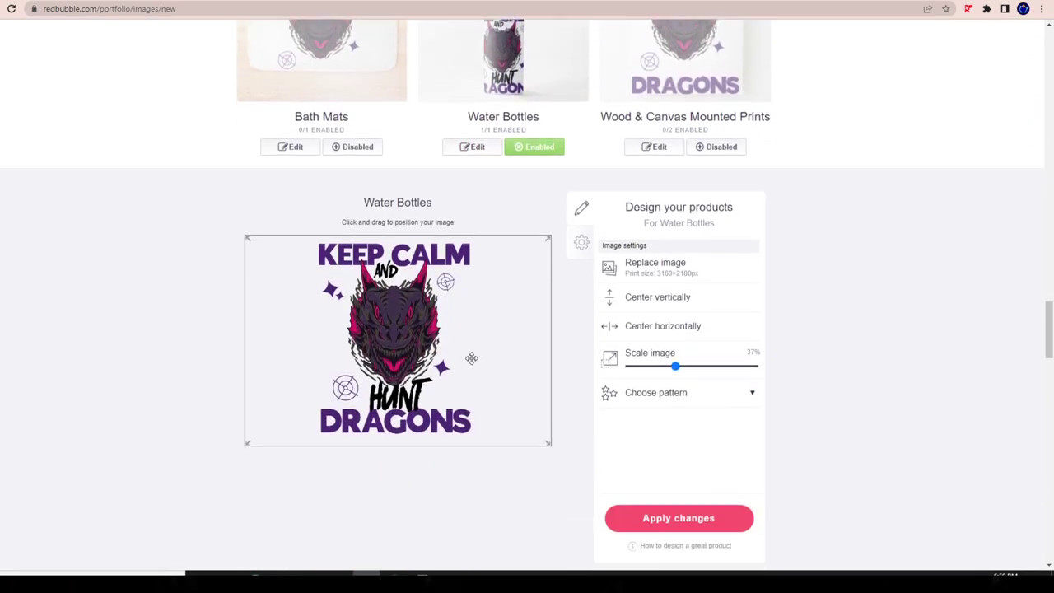
Step: Reopen the Stickers & Magnets product, check its replacement artwork, and apply the changes
scroll(565, 431, "up", 15)
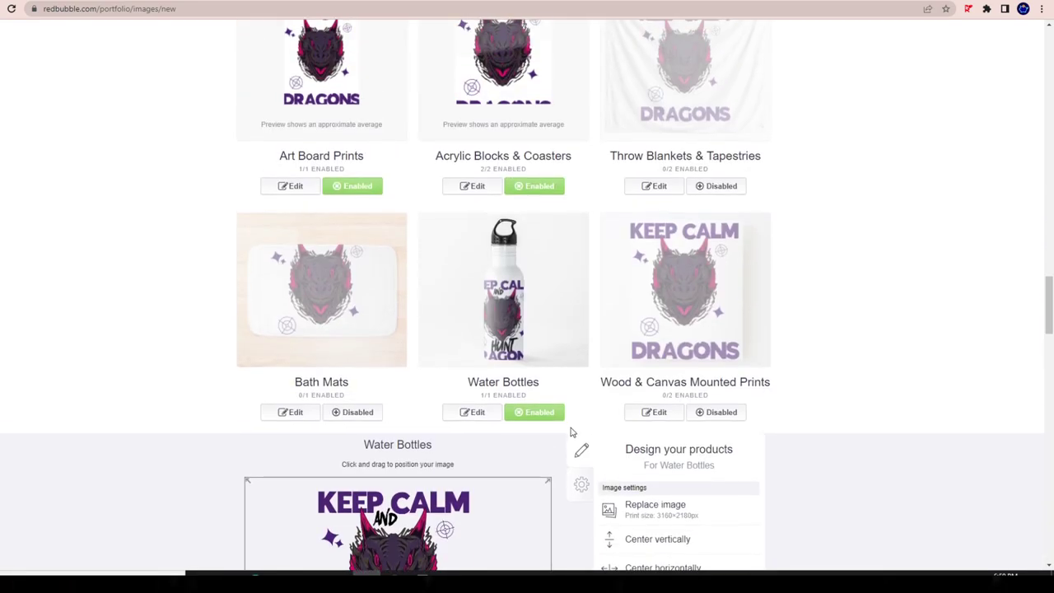
scroll(557, 424, "up", 6)
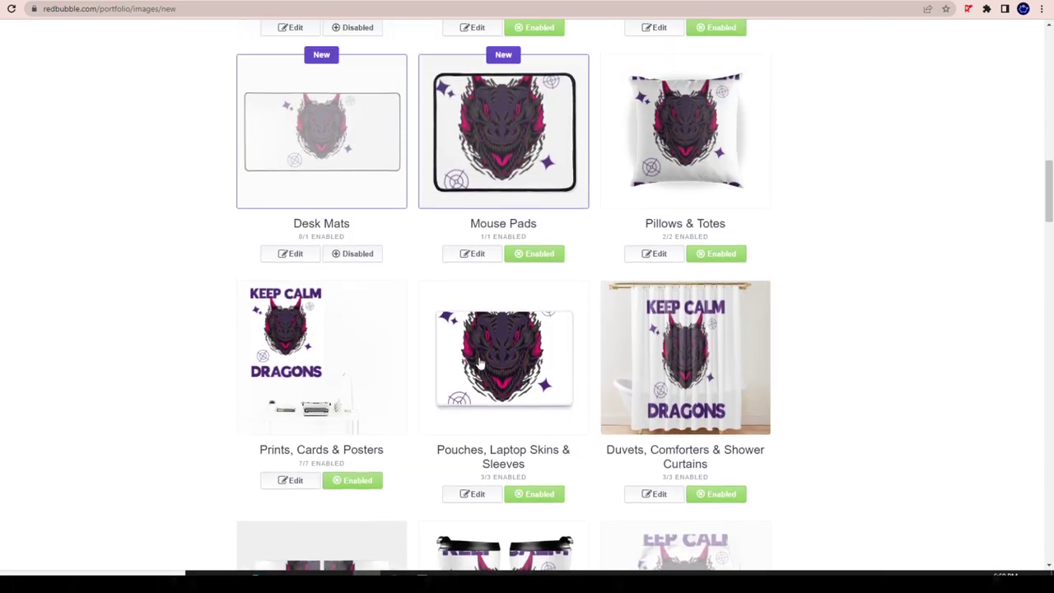
left_click(475, 406)
scroll(430, 305, "down", 4)
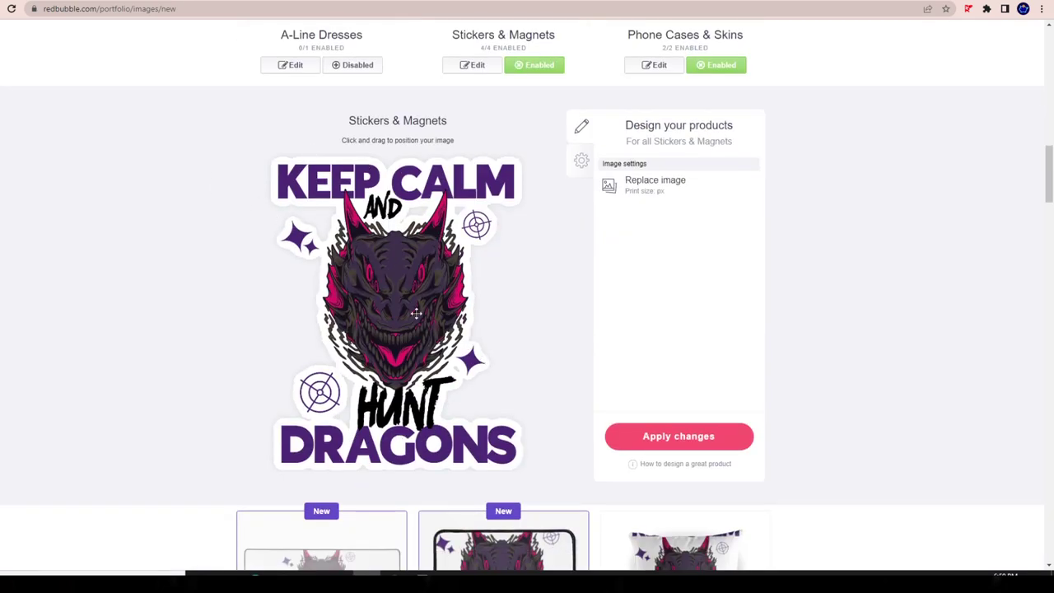
left_click(648, 198)
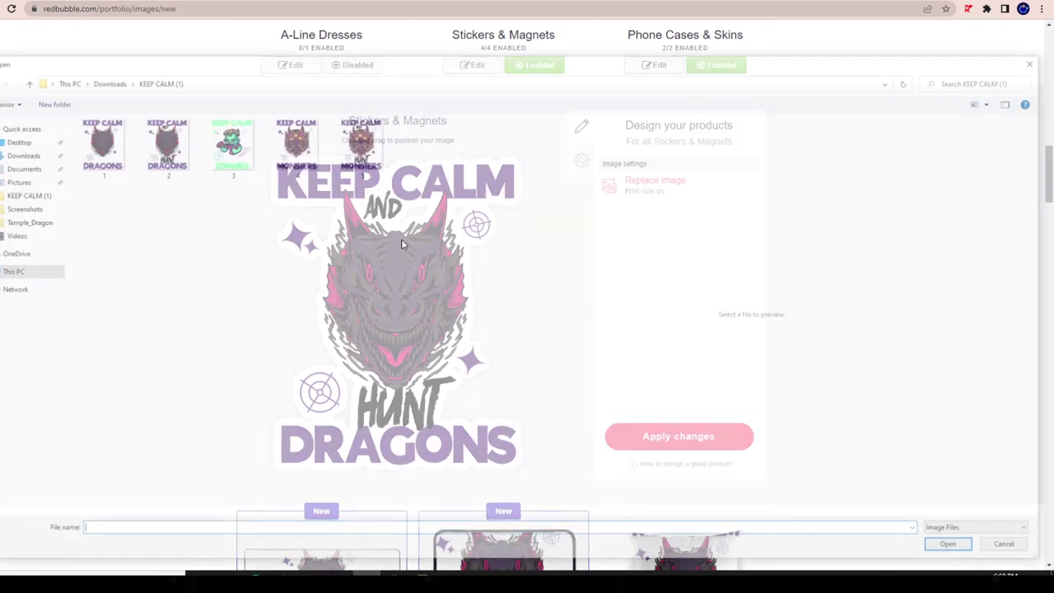
left_click(1040, 60)
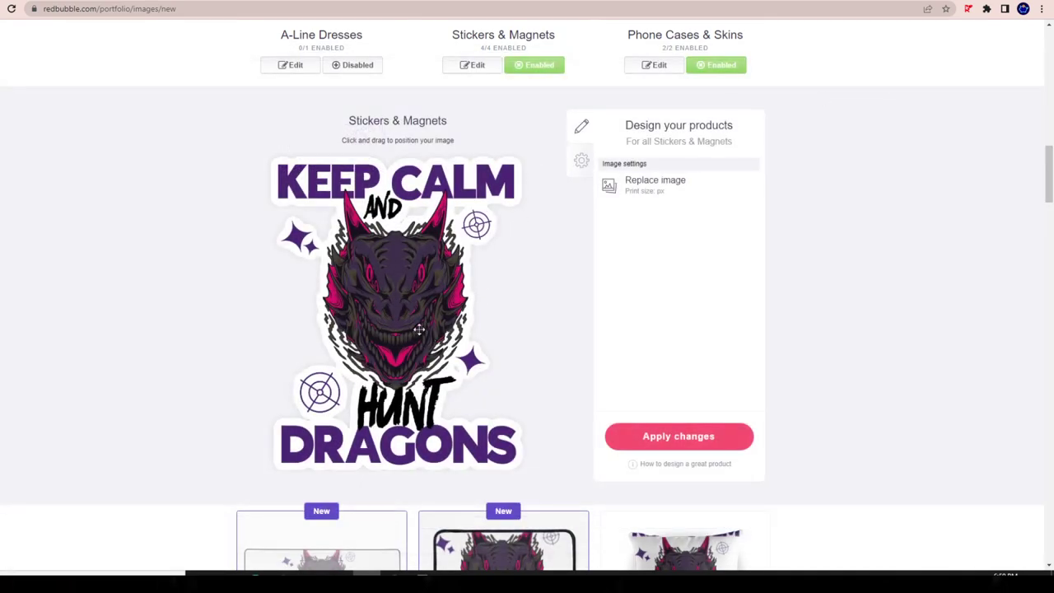
left_click(678, 435)
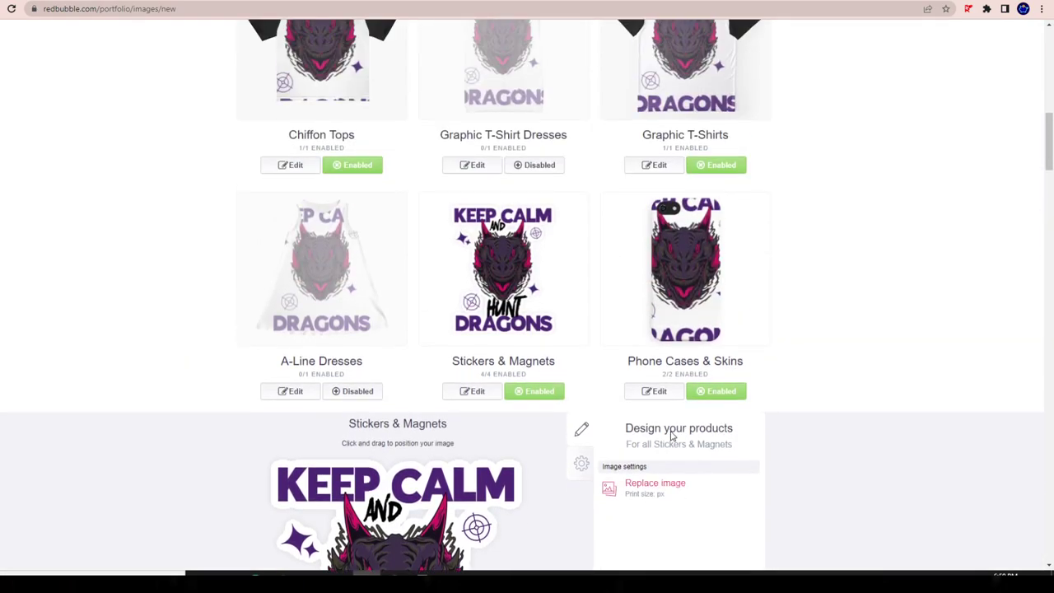
Step: Set the design's background color to #000000 and check its effect across the product previews
scroll(804, 335, "up", 2)
scroll(741, 375, "down", 3)
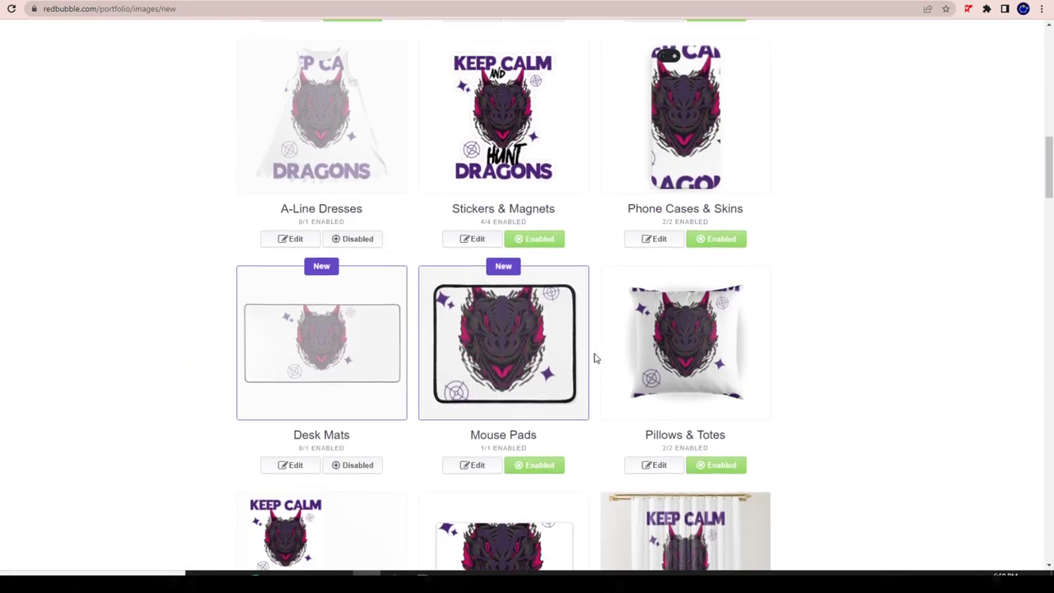
scroll(595, 357, "up", 9)
scroll(224, 277, "up", 1)
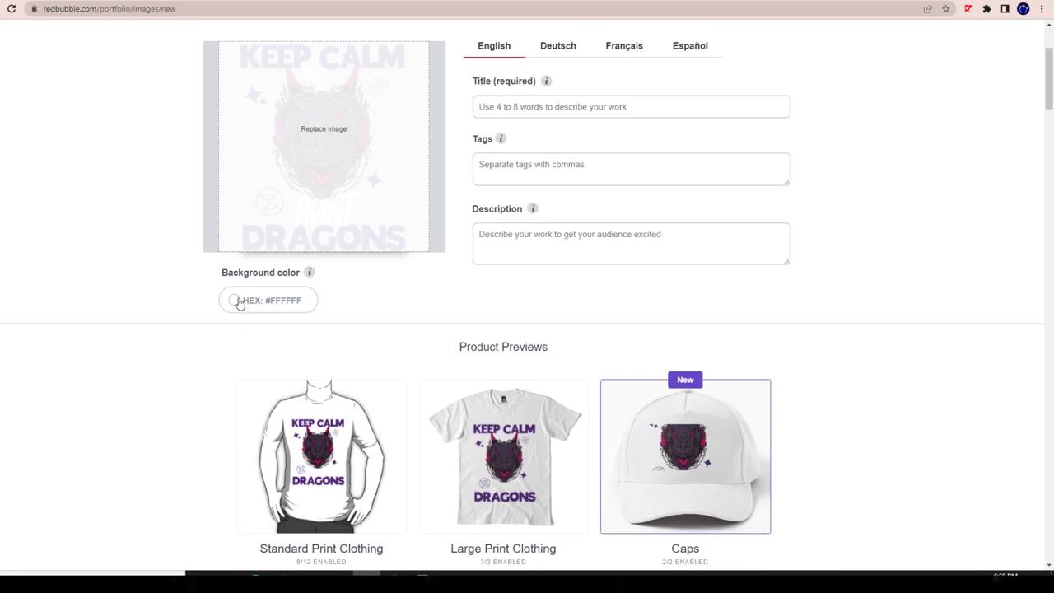
left_click(236, 301)
left_click_drag(227, 394, 210, 393)
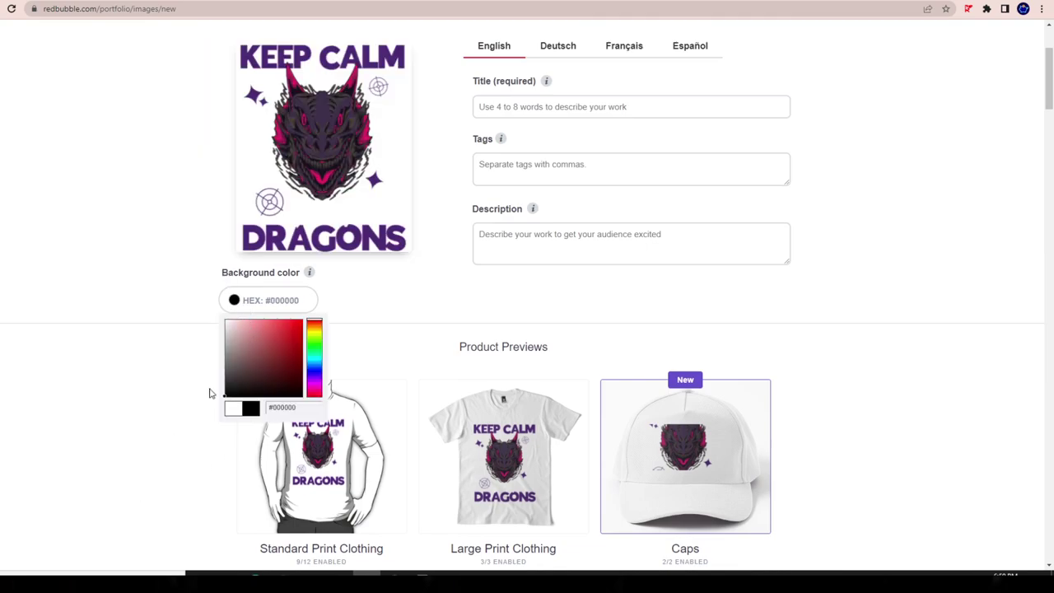
left_click(164, 388)
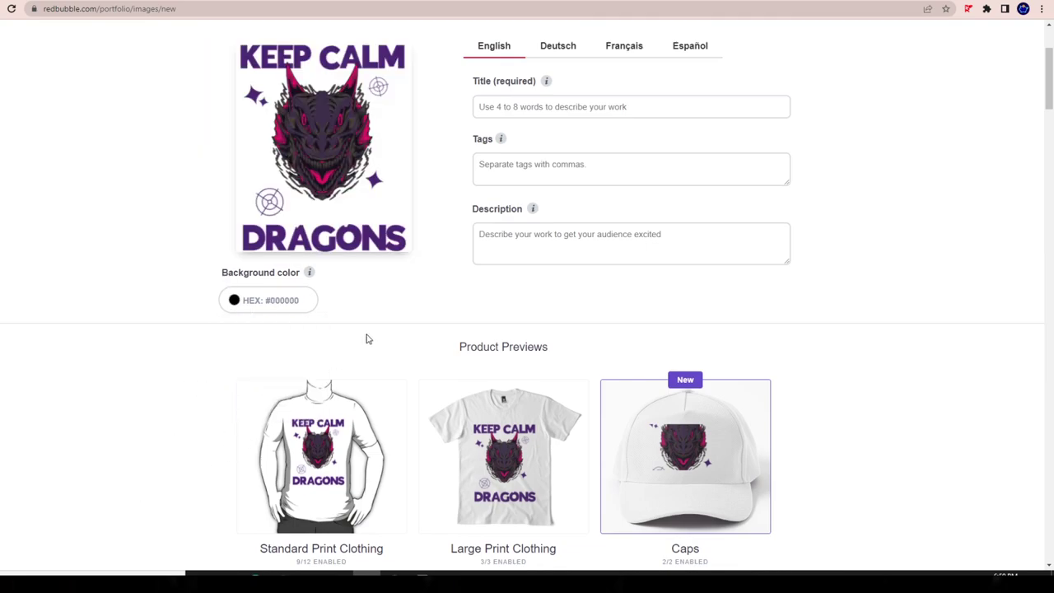
scroll(313, 435, "down", 2)
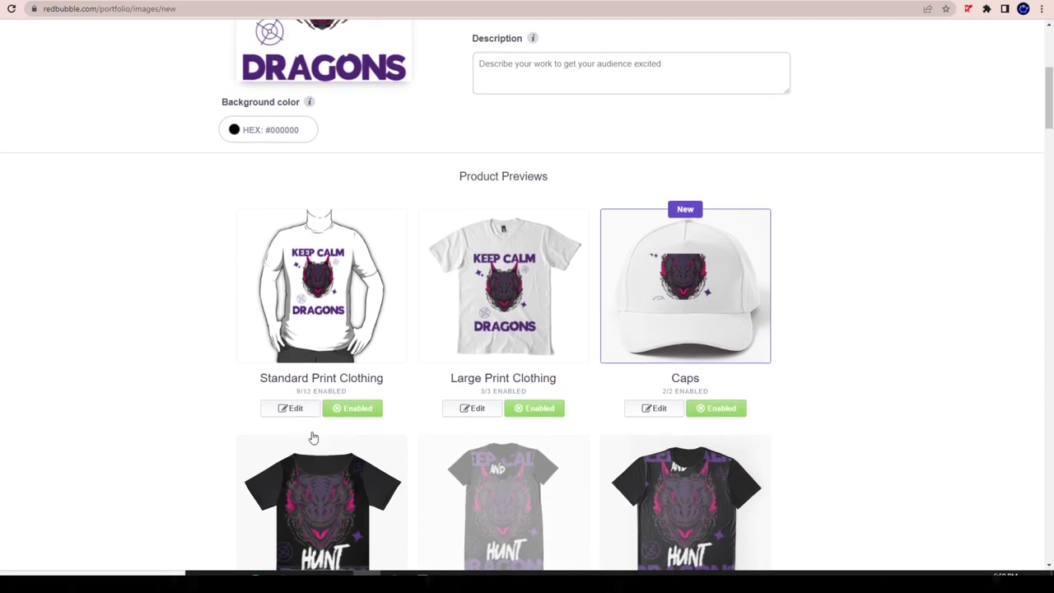
scroll(591, 308, "down", 3)
scroll(591, 309, "down", 20)
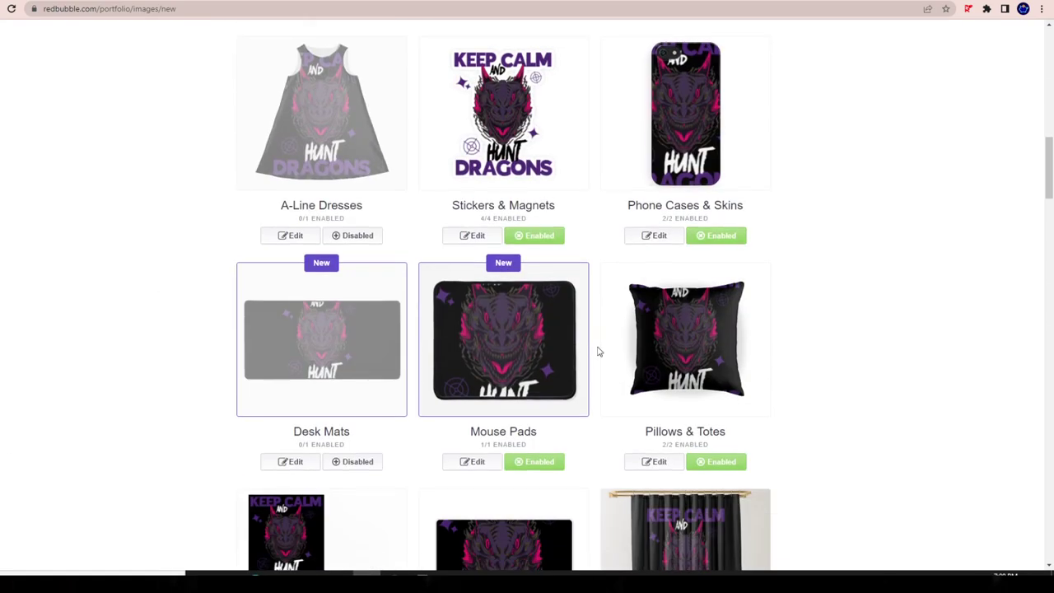
scroll(554, 349, "up", 15)
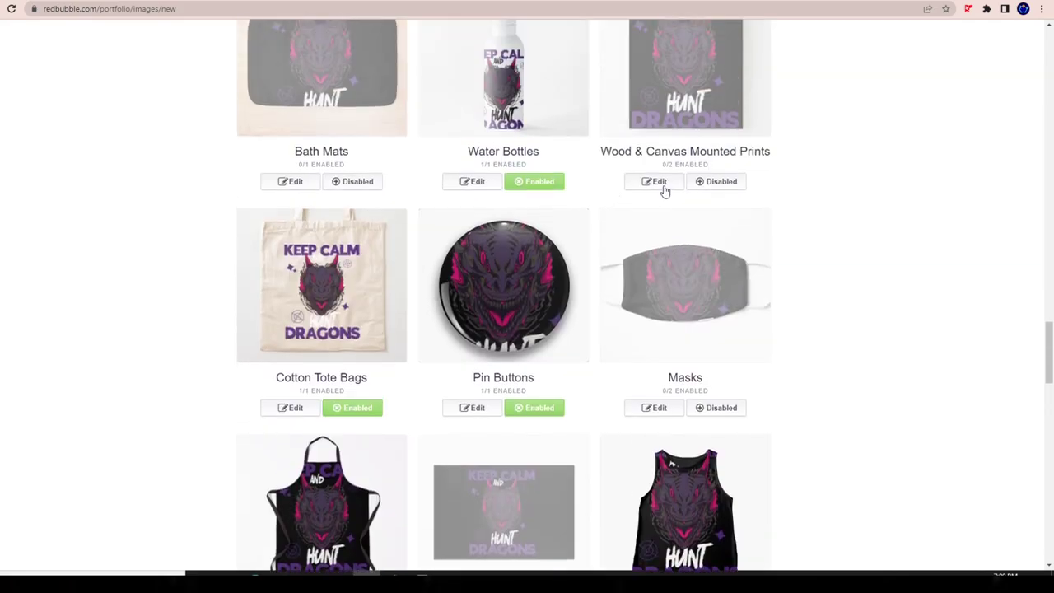
scroll(466, 155, "up", 9)
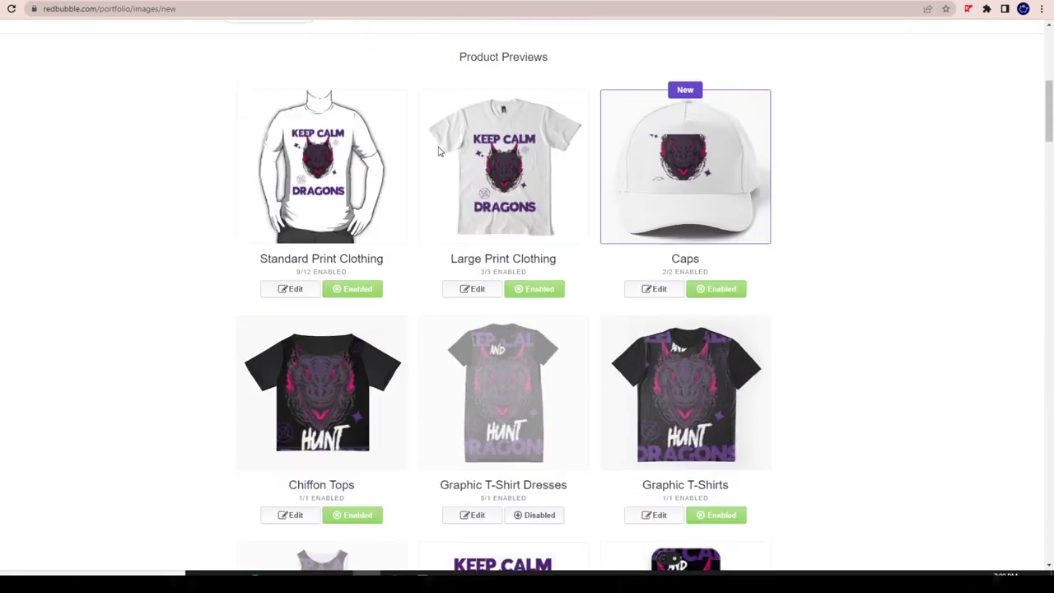
Step: Enable Kids Clothes, Kids Pullover Hoodie and Toddler Pullover Hoodie for Standard Print Clothing, and apply the changes
scroll(341, 370, "down", 4)
left_click(289, 237)
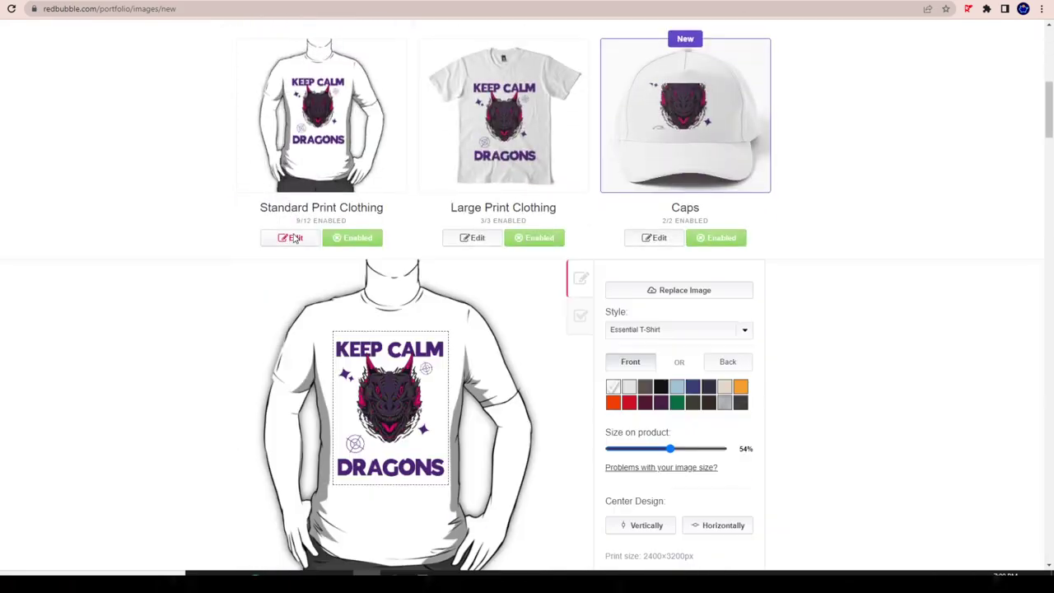
scroll(510, 353, "down", 3)
scroll(720, 292, "up", 2)
scroll(677, 292, "up", 1)
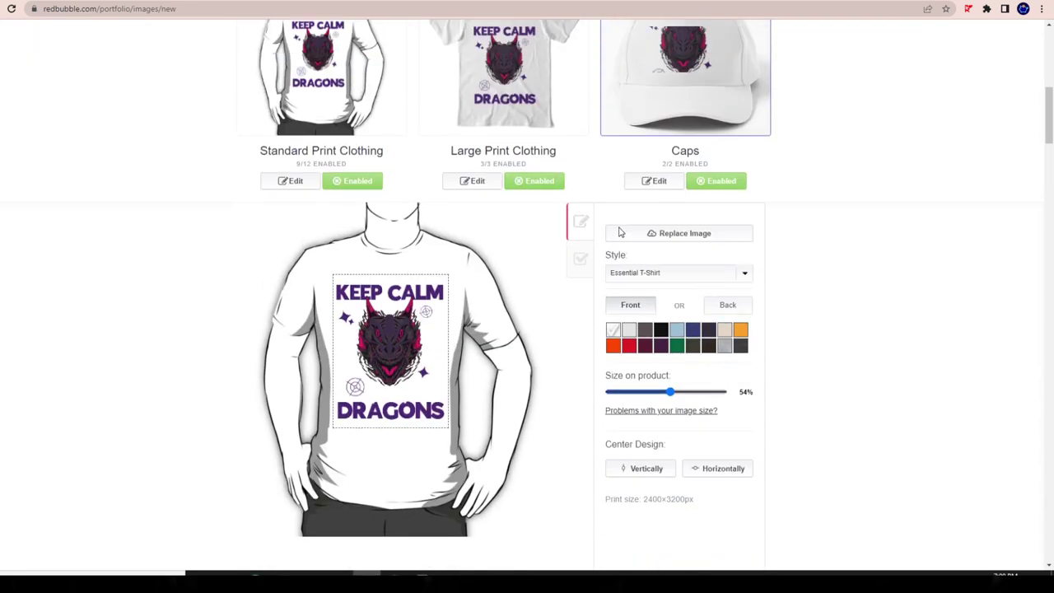
left_click(581, 260)
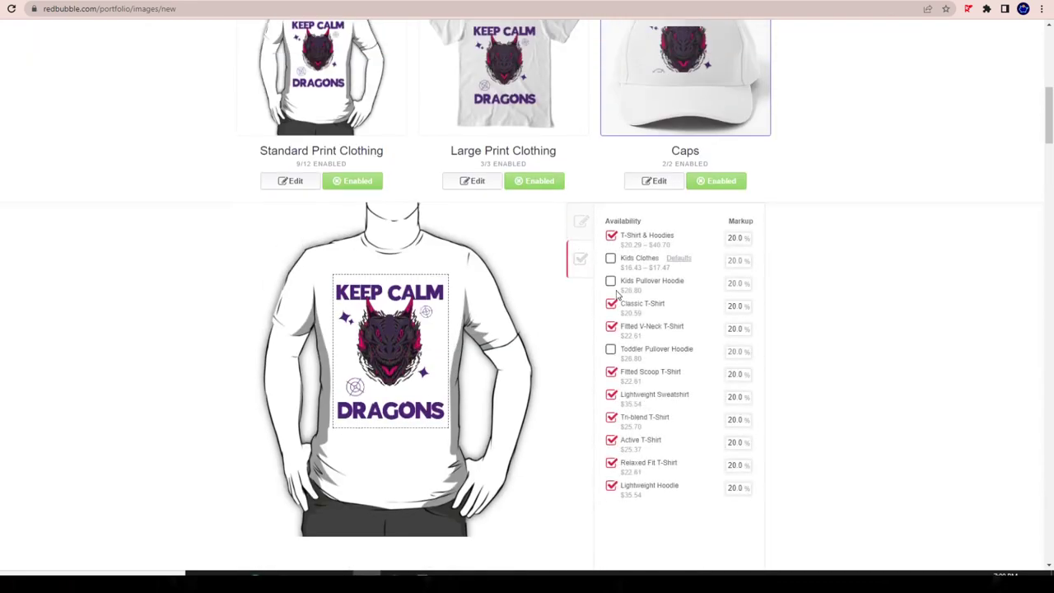
left_click(610, 280)
left_click(610, 258)
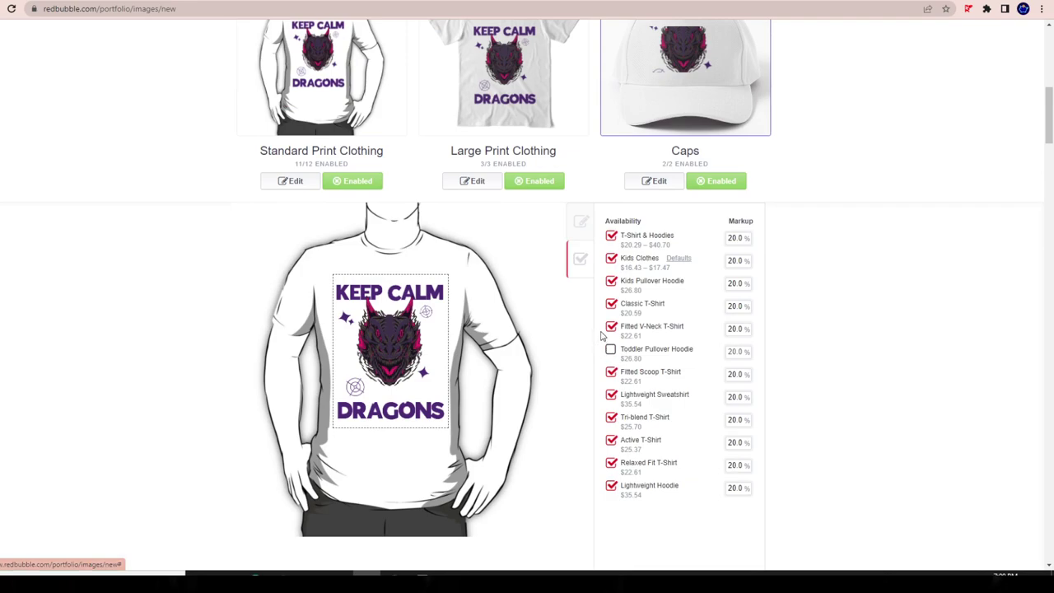
left_click(611, 349)
scroll(664, 374, "down", 3)
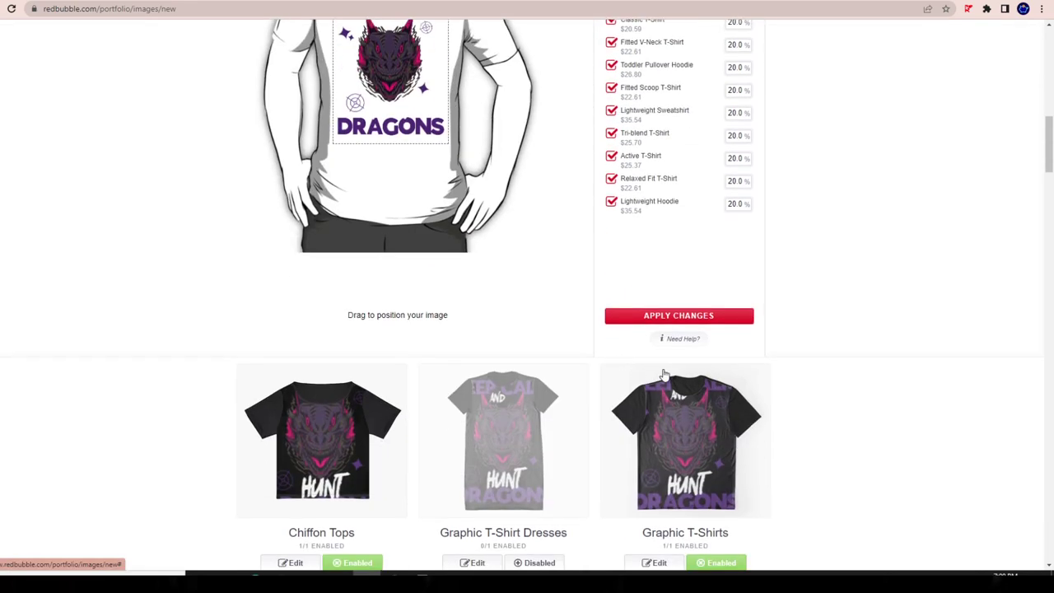
left_click(663, 317)
scroll(579, 282, "up", 2)
scroll(579, 282, "up", 1)
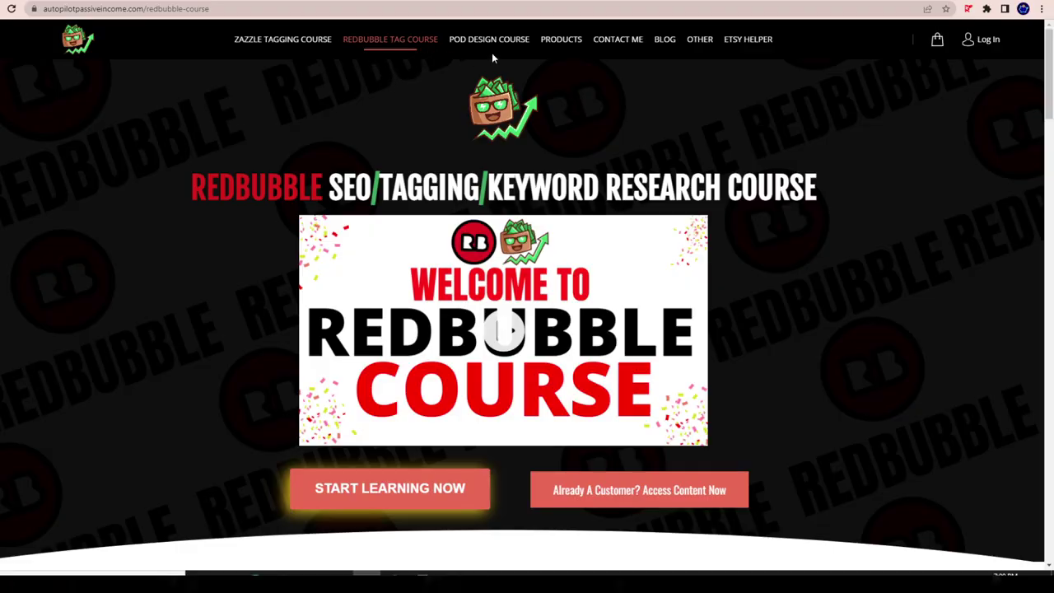
Step: Open the POD Design Course page on the autopilotpassiveincome.com site
left_click(485, 40)
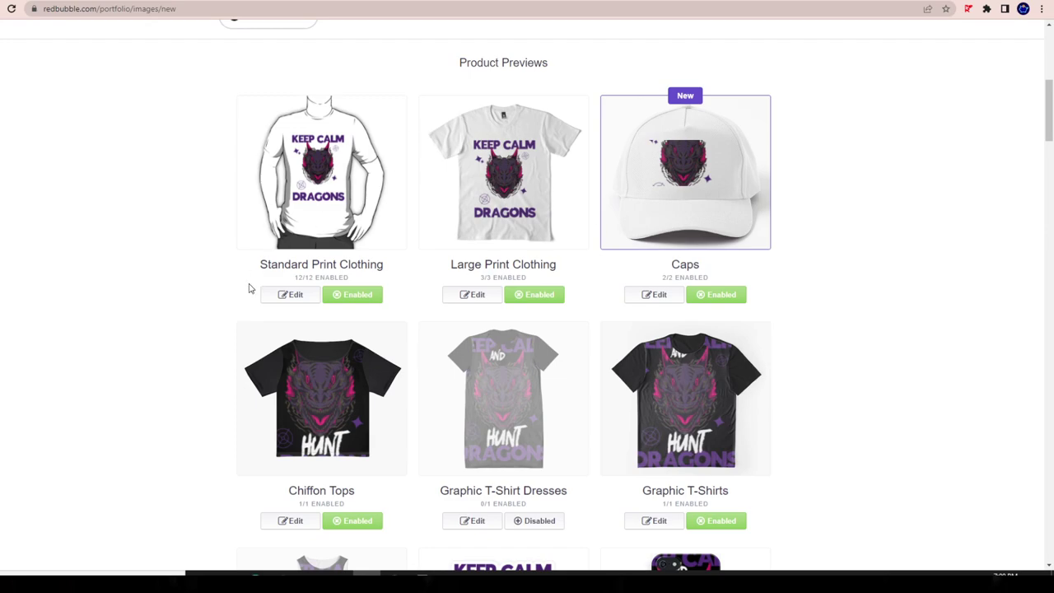
Step: Reopen Standard Print Clothing and set the Essential T-Shirt's color to Black
left_click(290, 294)
scroll(576, 399, "down", 1)
scroll(577, 399, "down", 2)
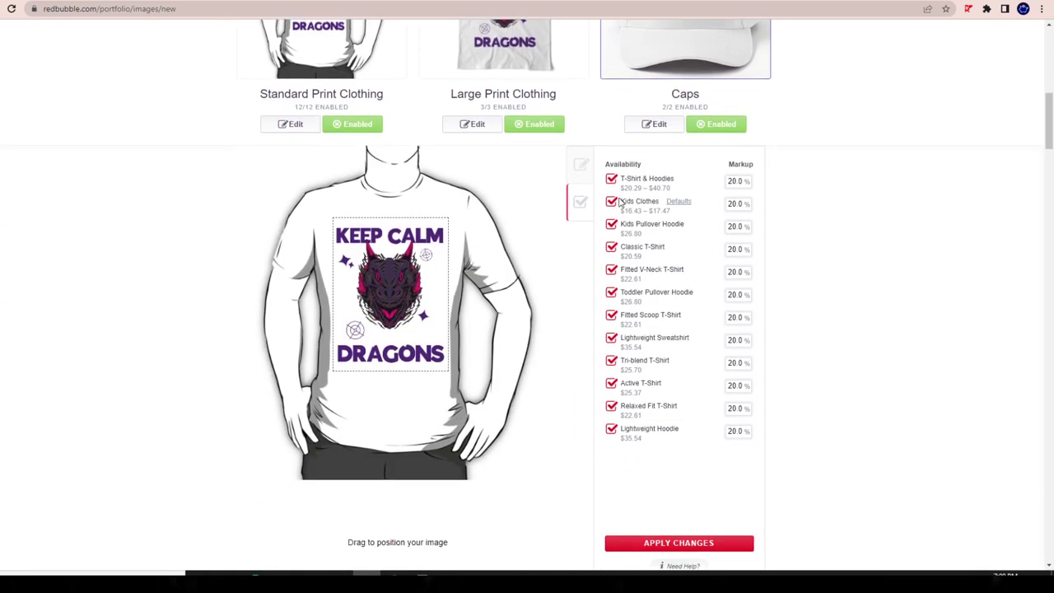
left_click(581, 165)
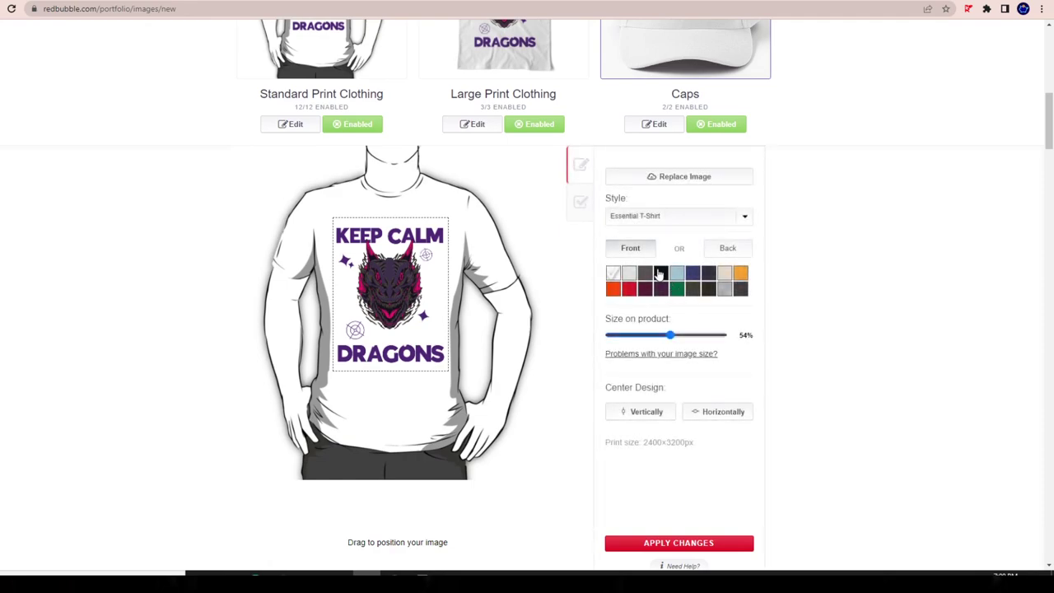
left_click(660, 272)
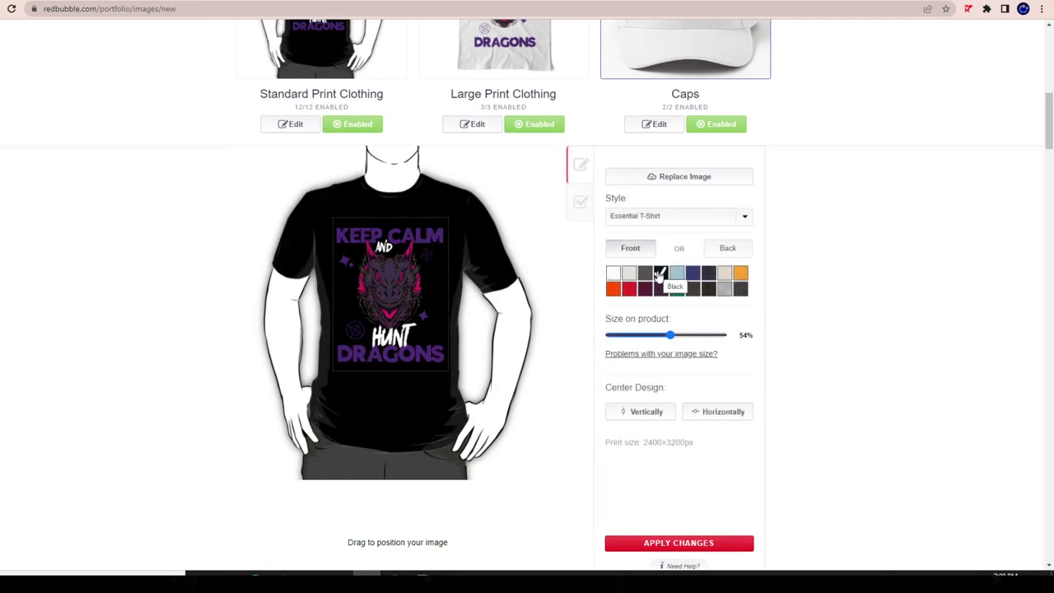
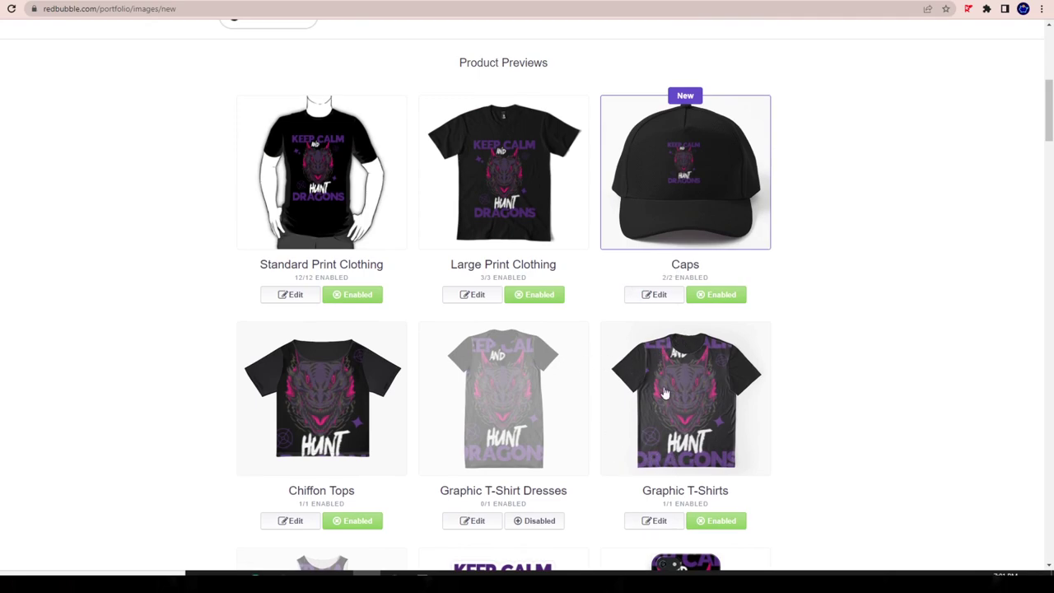
Step: Scale the Graphic T-Shirts artwork to 54%, place it slightly lower, center it horizontally and apply the changes
scroll(665, 394, "down", 2)
left_click(654, 351)
scroll(684, 435, "down", 3)
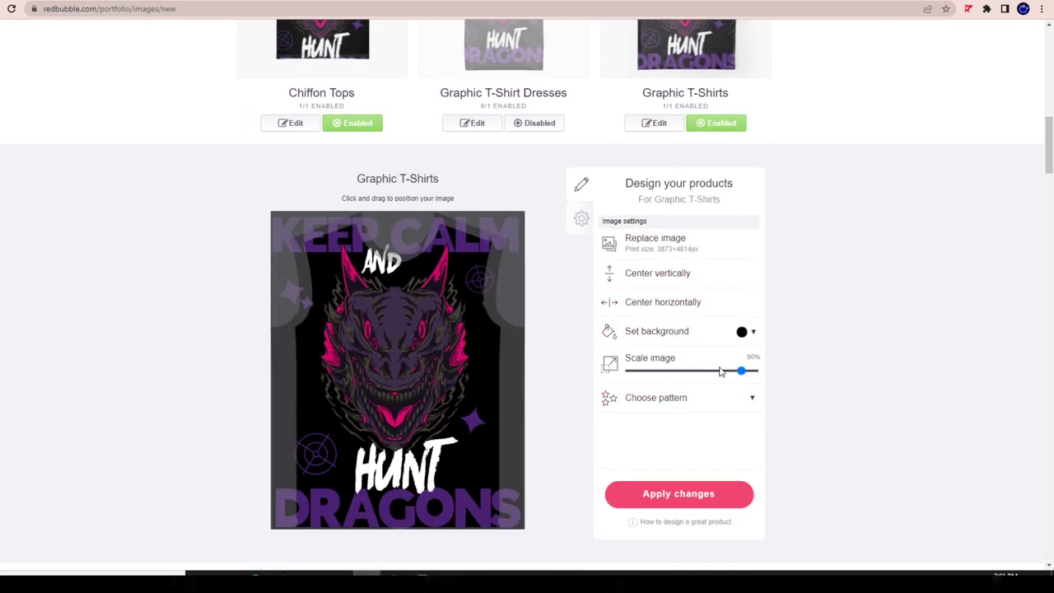
left_click_drag(746, 372, 698, 381)
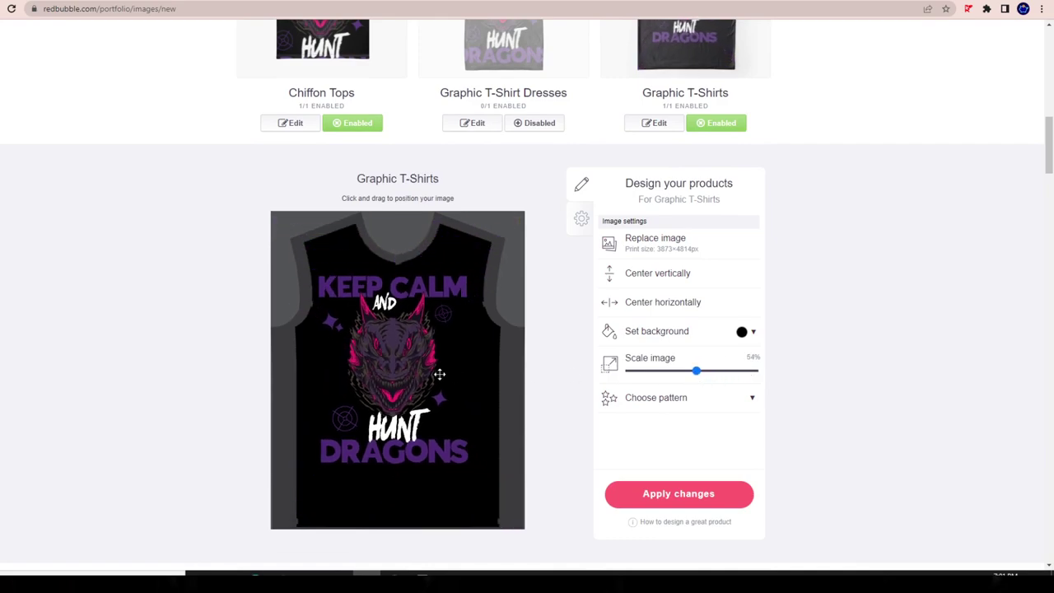
left_click_drag(440, 375, 443, 390)
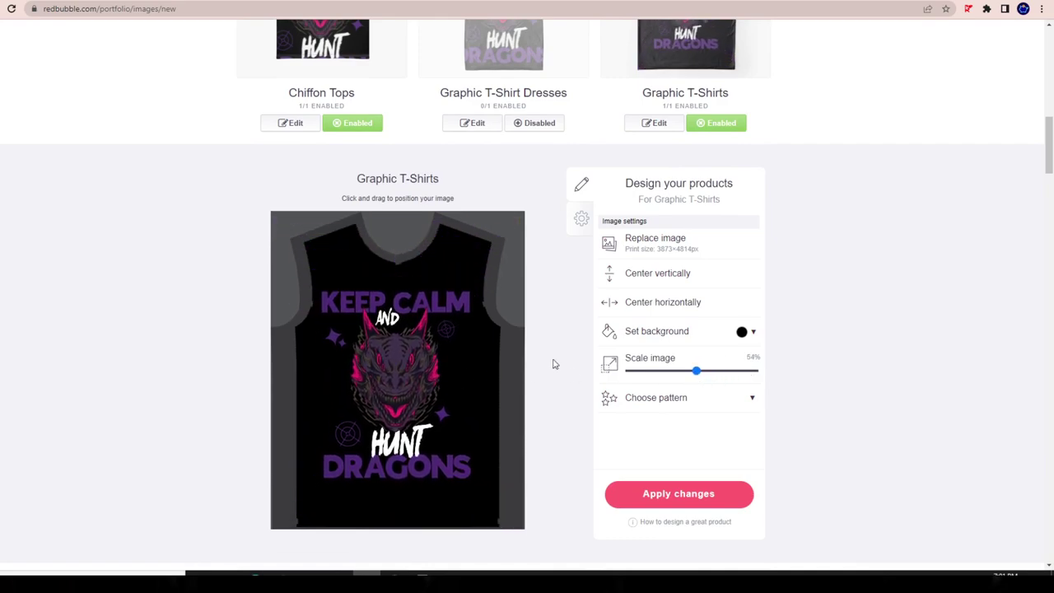
left_click(623, 303)
left_click(701, 498)
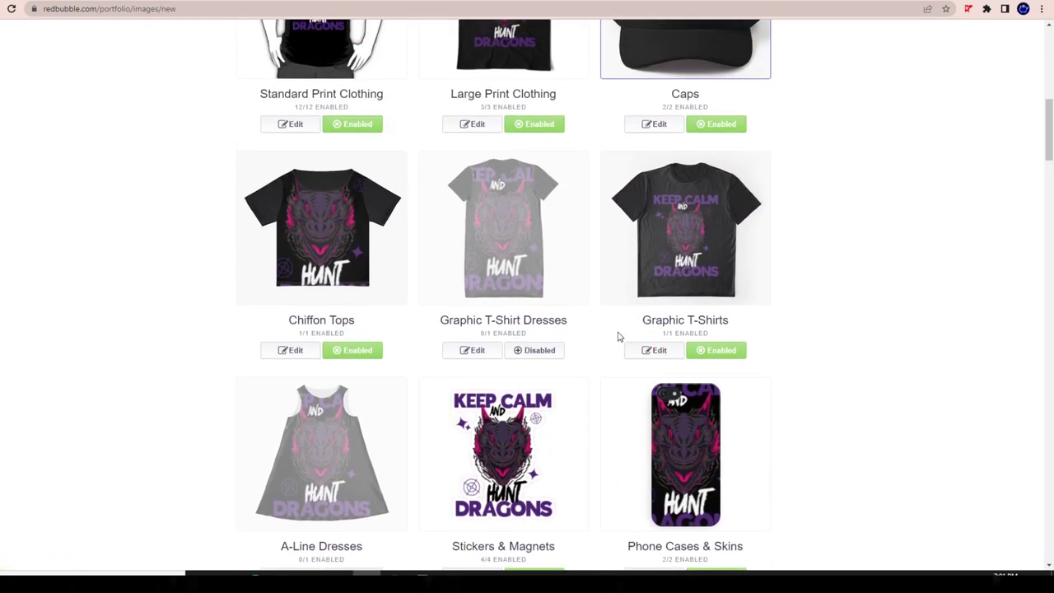
Step: Enable Graphic T-Shirt Dresses, scale the artwork to 57%, center it horizontally and apply the changes
left_click(539, 351)
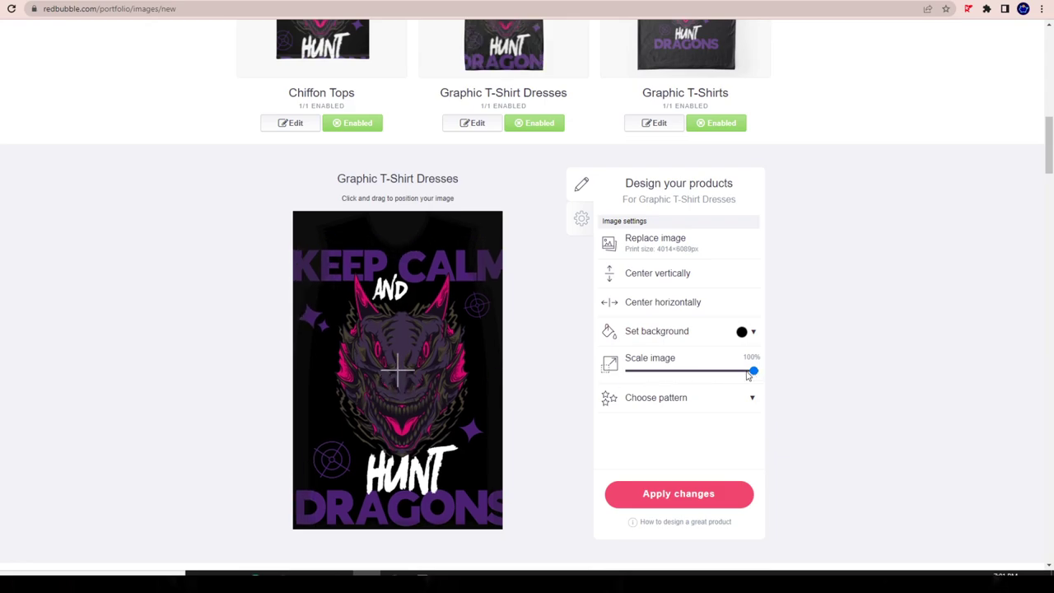
left_click_drag(748, 375, 700, 372)
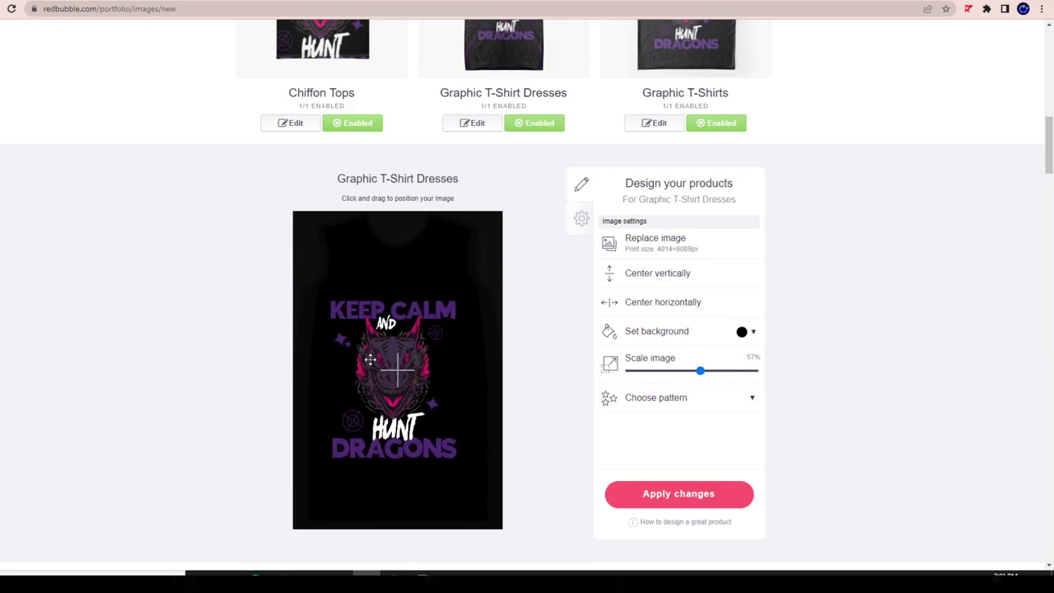
left_click(670, 302)
scroll(663, 493, "down", 1)
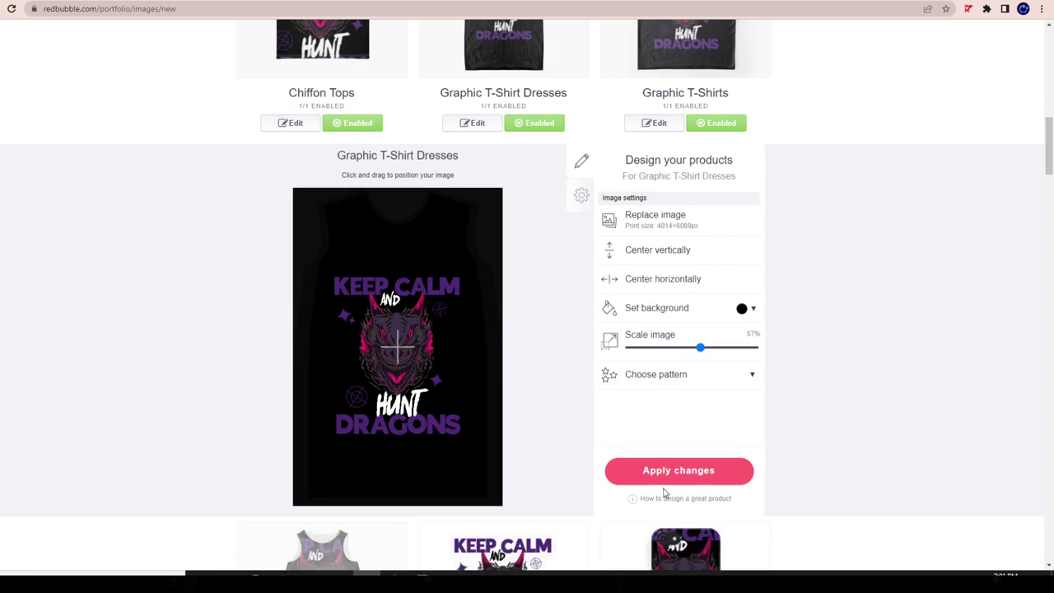
left_click(662, 475)
Step: Move the Graphic T-Shirt Dresses artwork slightly higher on the dress and center it horizontally
left_click(486, 240)
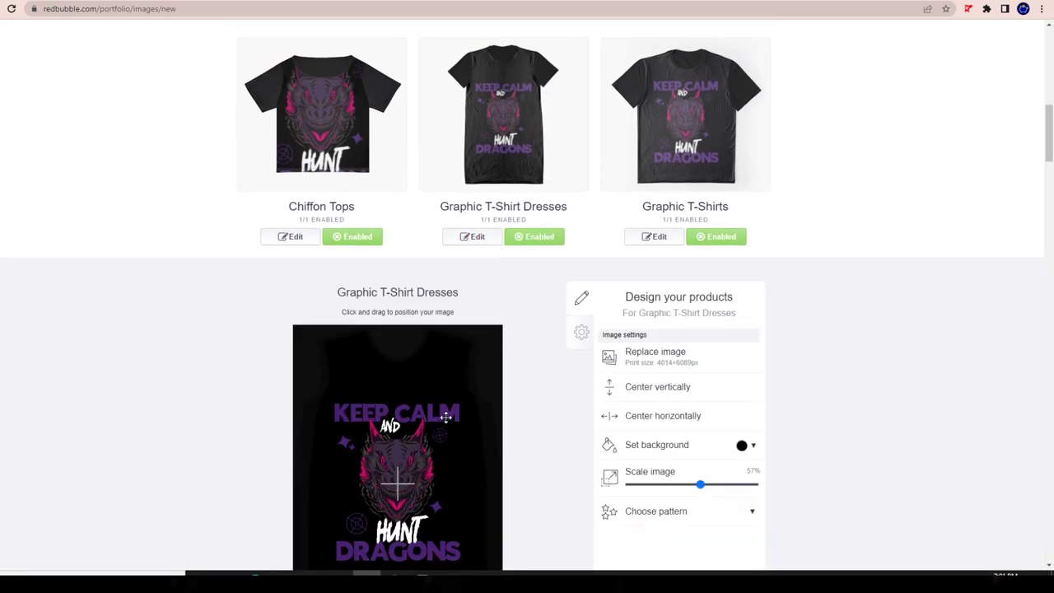
left_click_drag(446, 417, 445, 415)
left_click(656, 417)
scroll(656, 419, "down", 2)
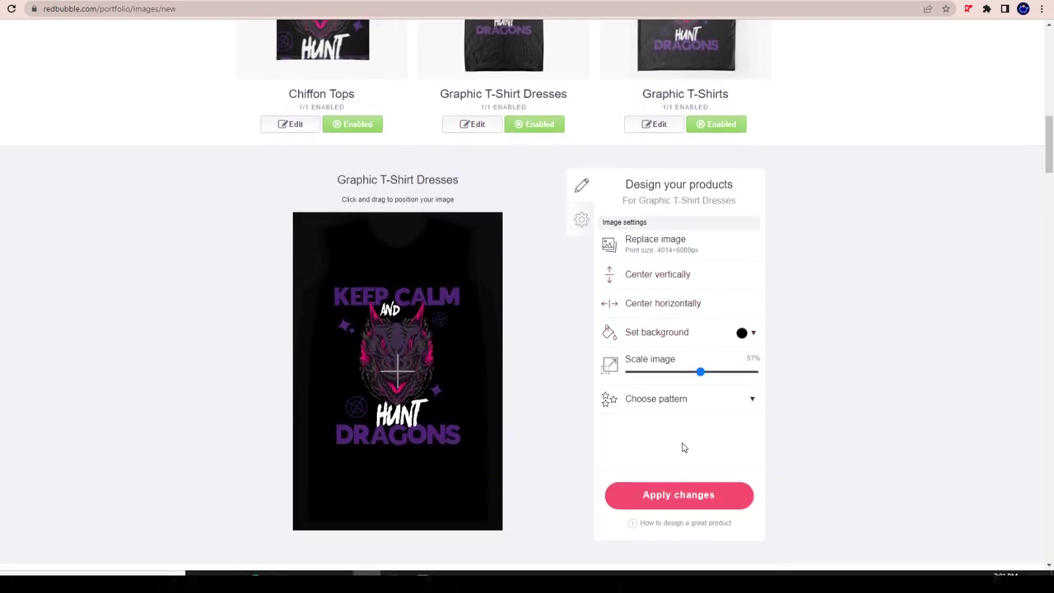
scroll(682, 487, "down", 1)
Step: Scale the Chiffon Tops artwork to 43%, position it lower below the neckline, center it horizontally and apply the changes
left_click(305, 125)
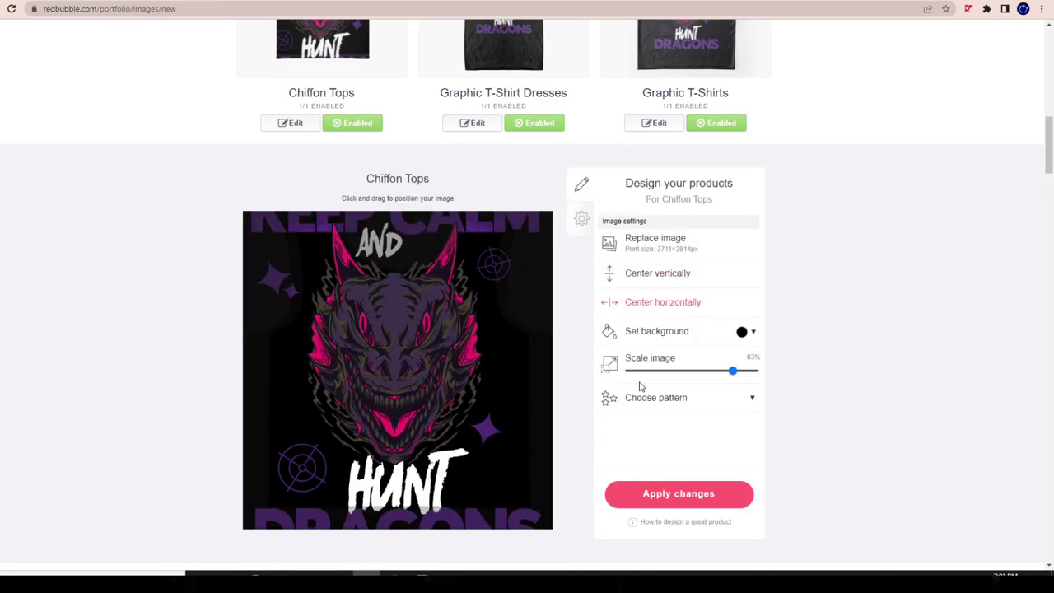
left_click_drag(732, 370, 696, 370)
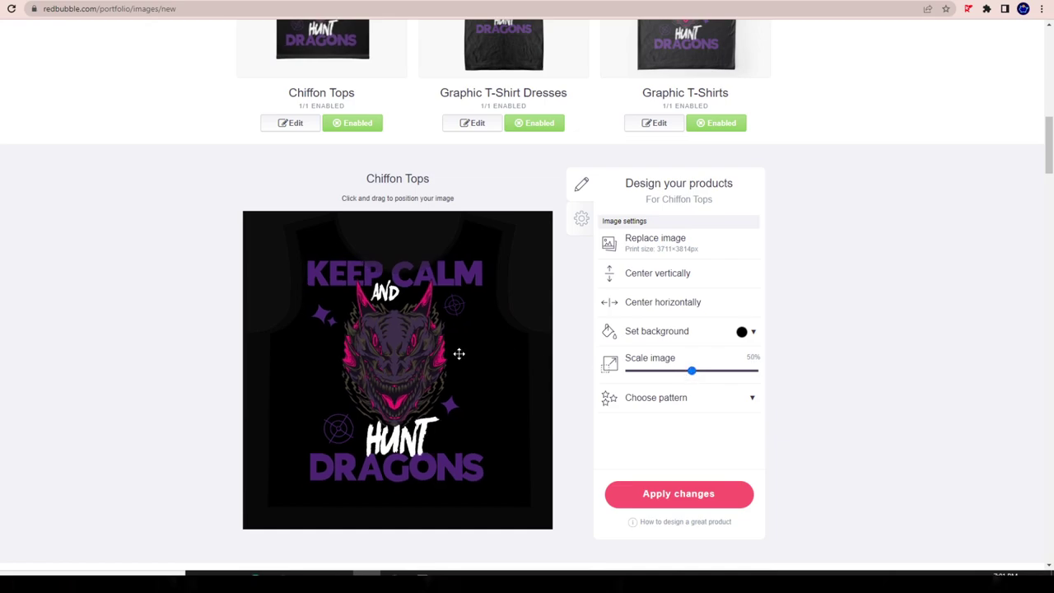
left_click_drag(459, 354, 456, 376)
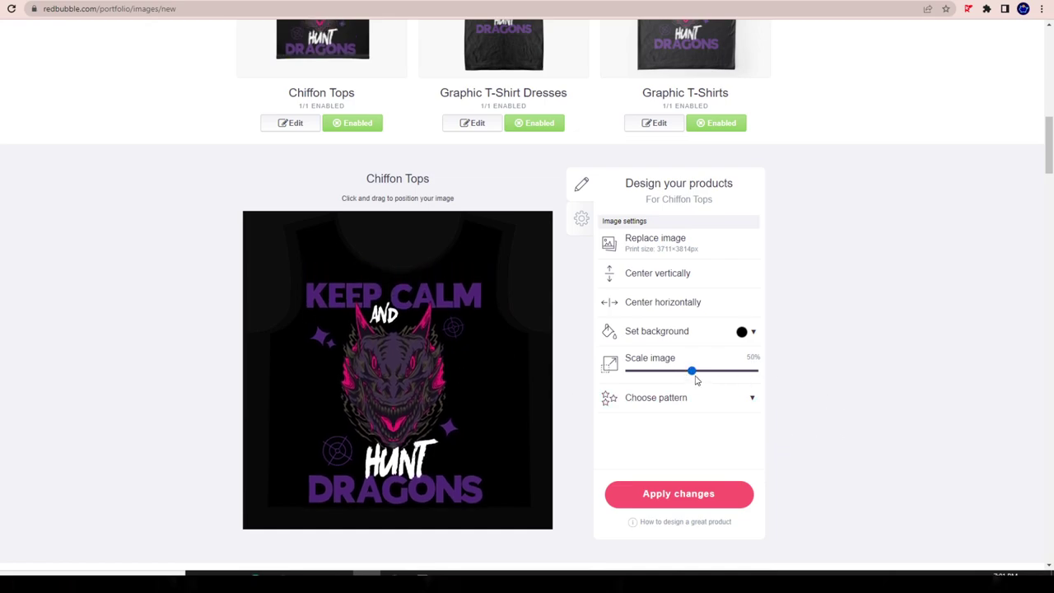
left_click_drag(695, 379, 684, 381)
scroll(682, 382, "up", 2)
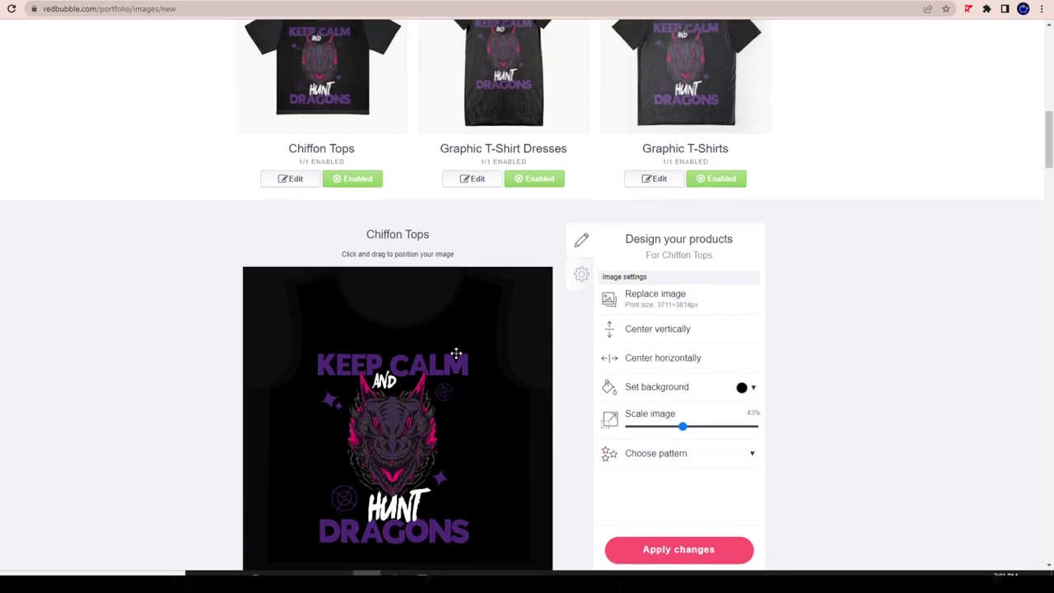
scroll(682, 418, "down", 2)
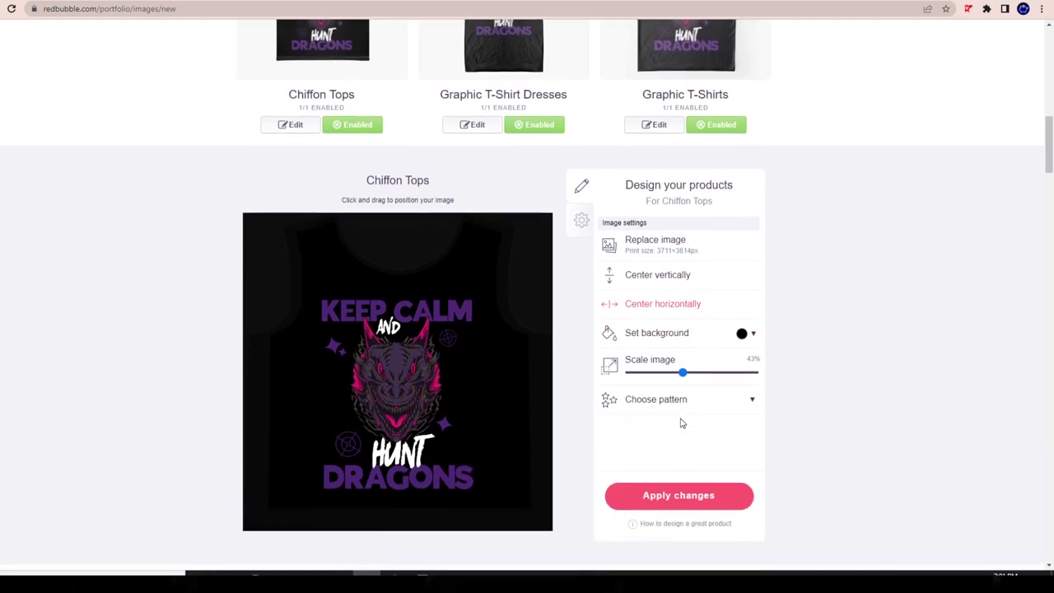
left_click(741, 499)
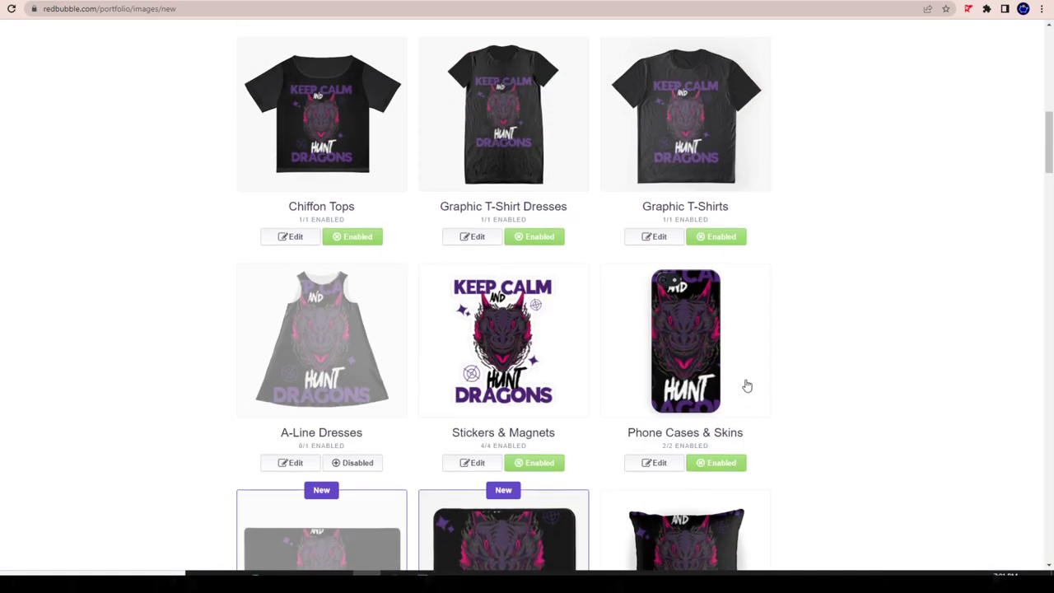
Step: Scale the Phone Cases & Skins artwork to 17%, center it horizontally, move it below the camera area and apply the changes
left_click(656, 462)
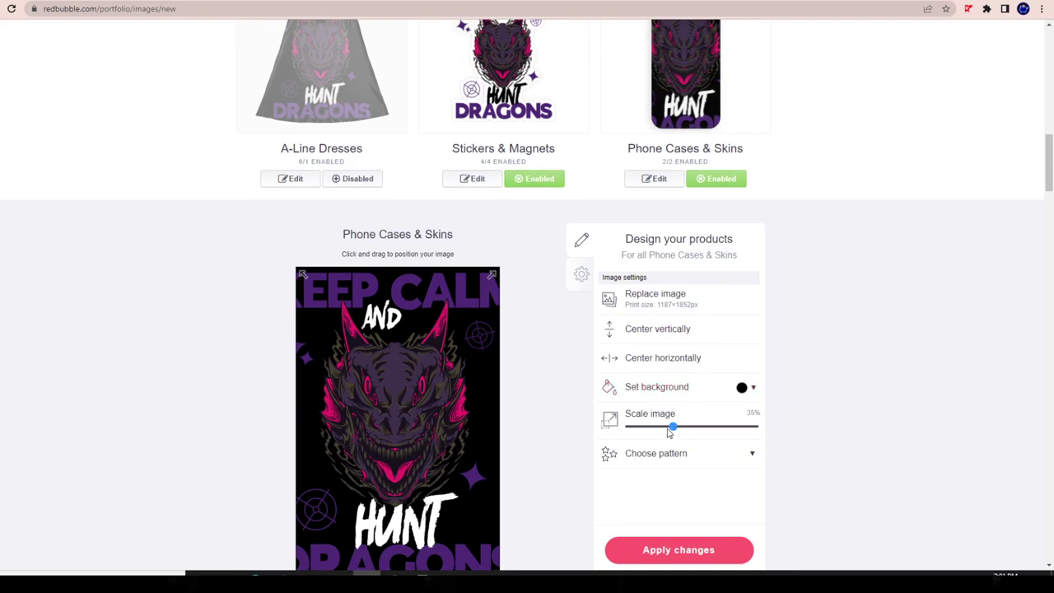
left_click_drag(667, 427, 651, 428)
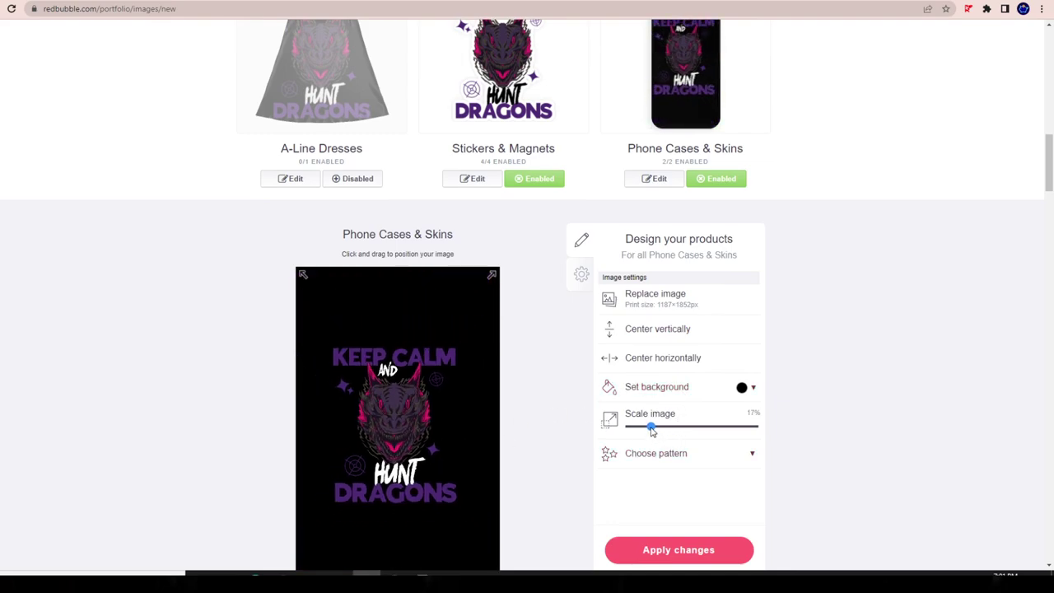
left_click(663, 359)
left_click_drag(373, 469, 395, 416)
scroll(377, 494, "down", 2)
scroll(381, 454, "up", 1)
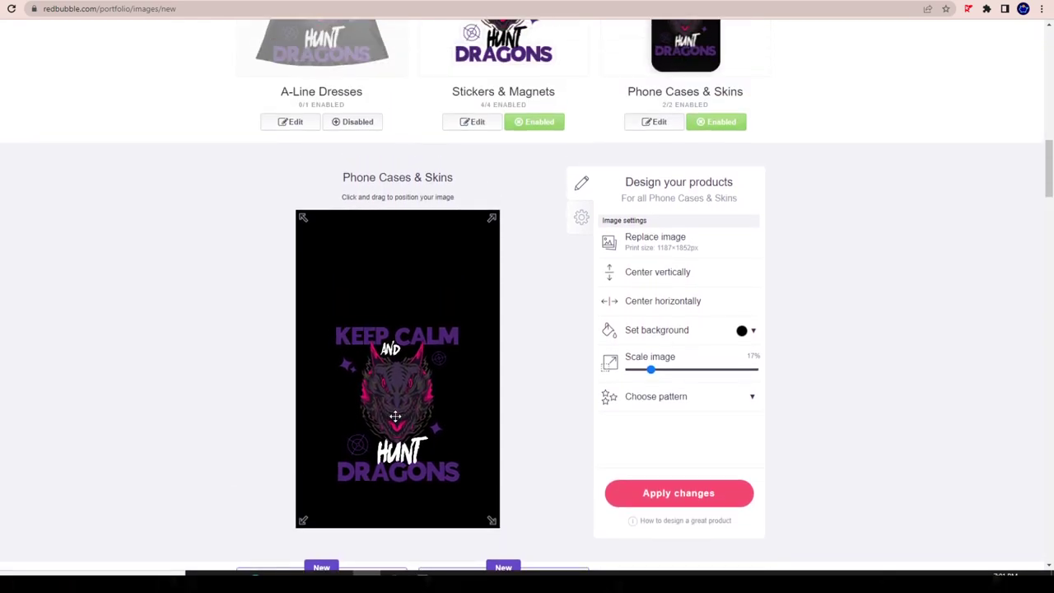
left_click(677, 493)
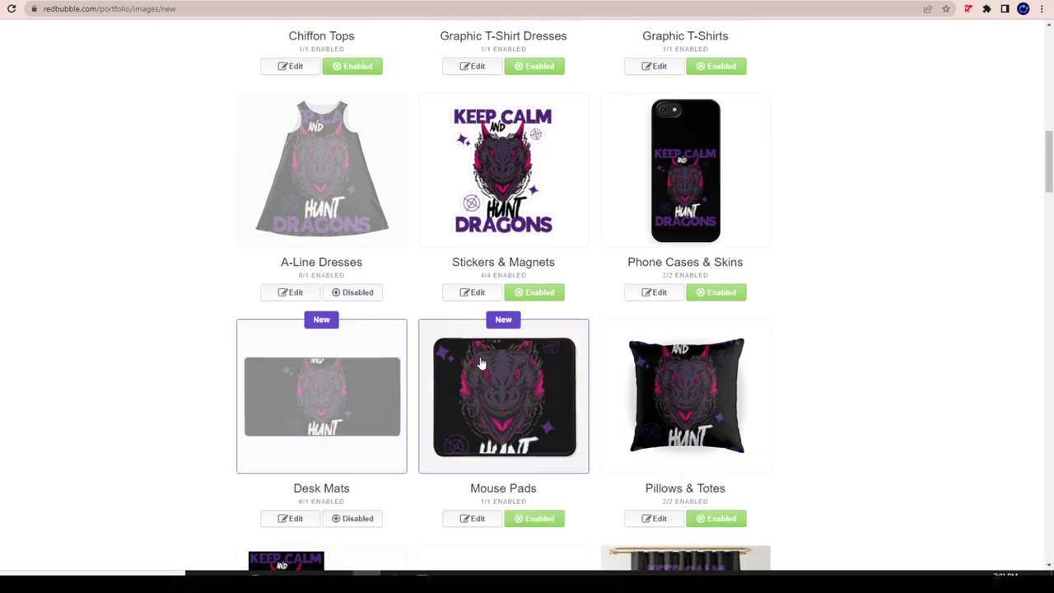
Step: Scale the A-Line Dresses artwork to 69%, reposition it on the dress, apply the changes and enable the product
scroll(371, 301, "down", 2)
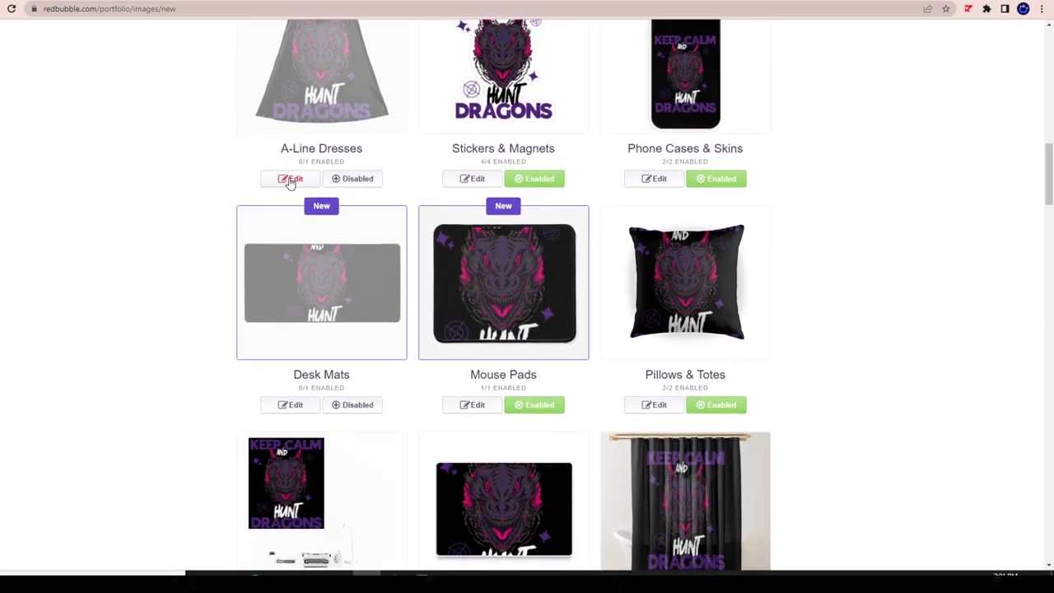
left_click(290, 178)
left_click_drag(713, 429, 692, 427)
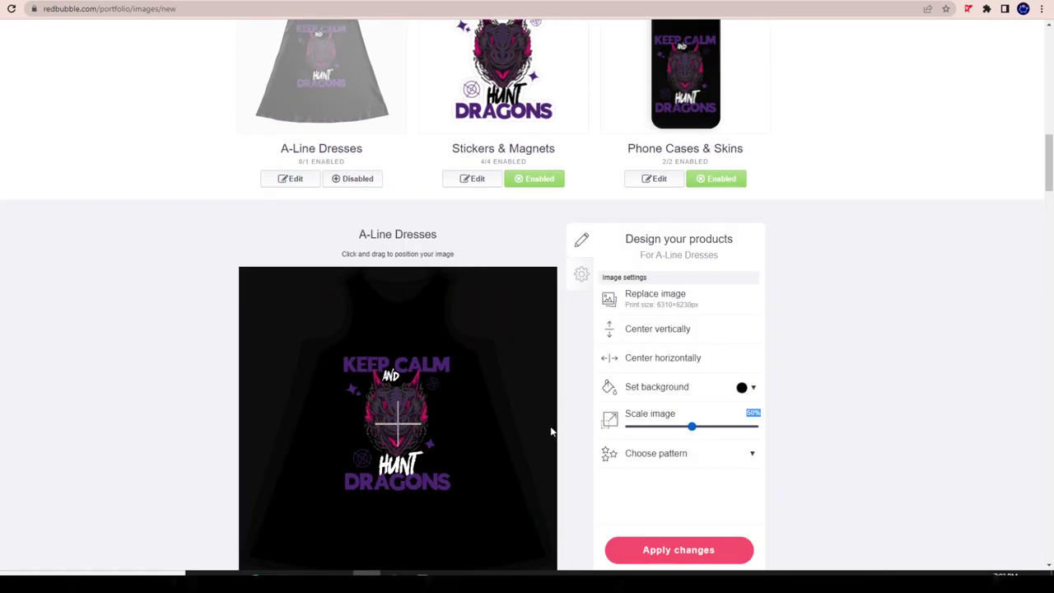
scroll(492, 426, "down", 2)
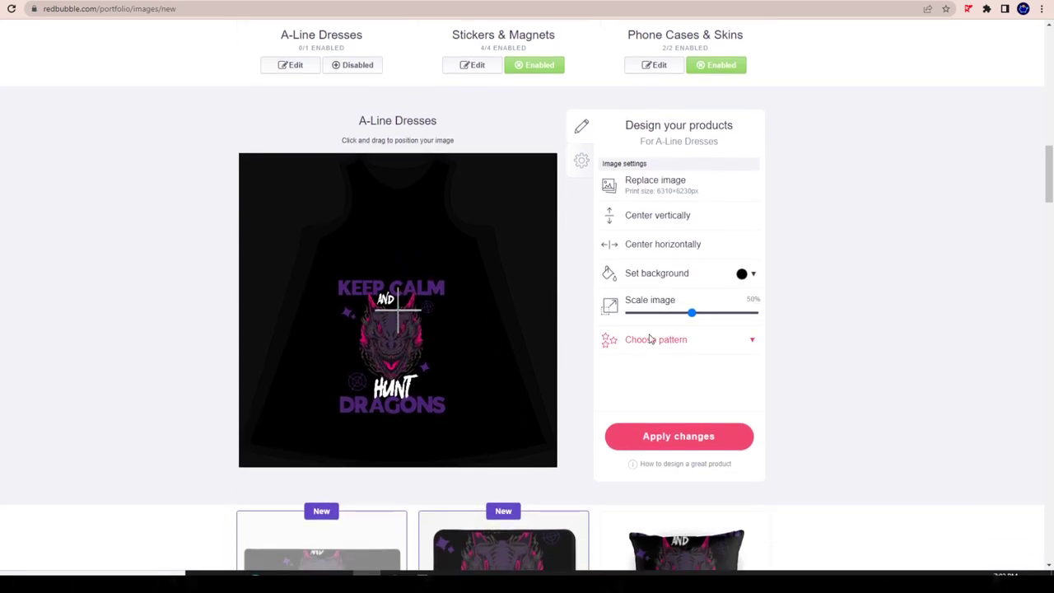
left_click(714, 313)
left_click_drag(412, 339, 418, 340)
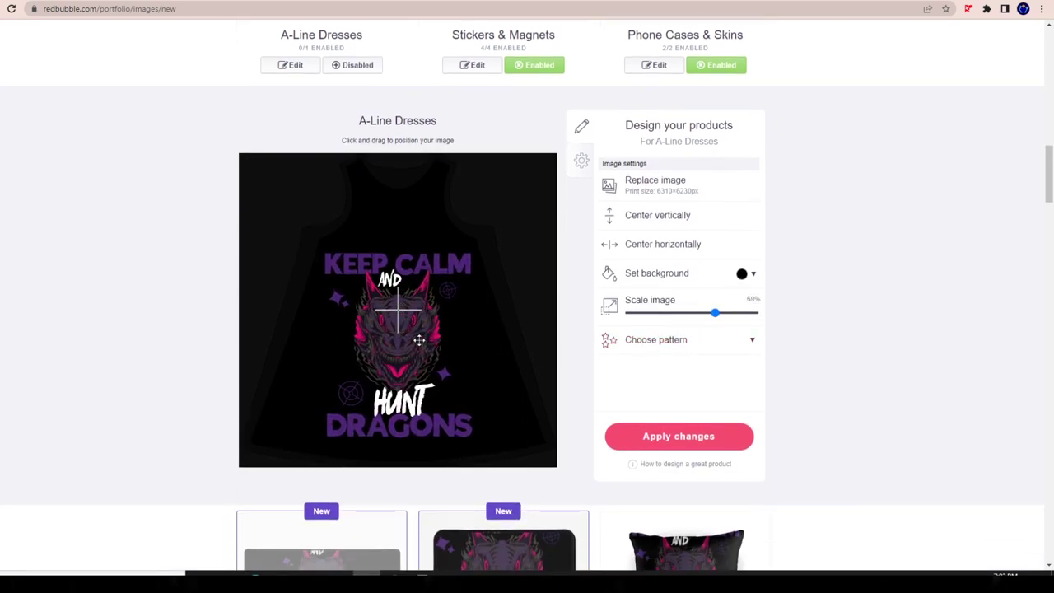
left_click(717, 435)
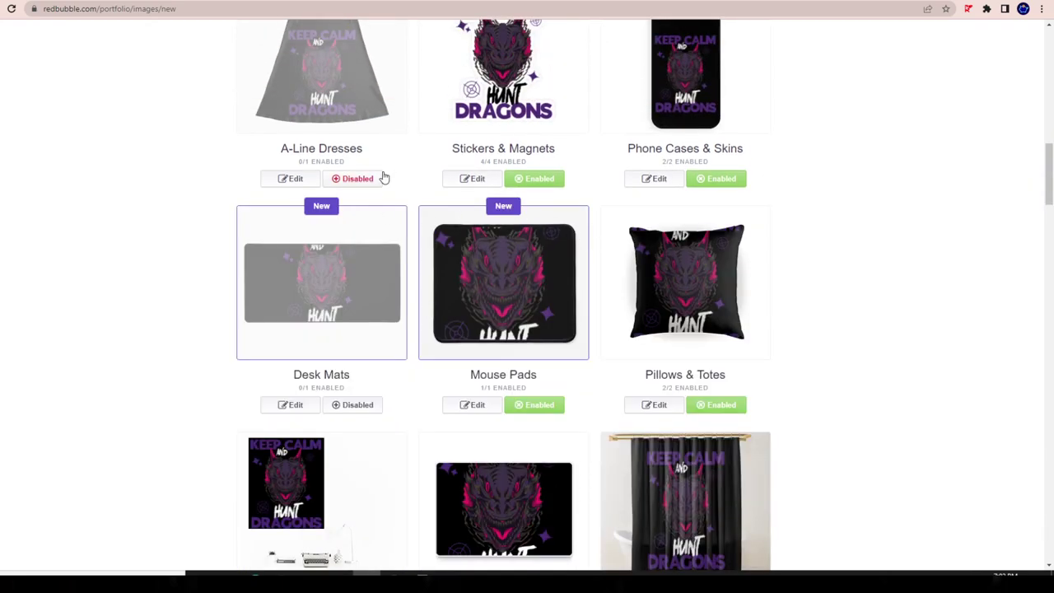
left_click(355, 178)
scroll(486, 358, "up", 4)
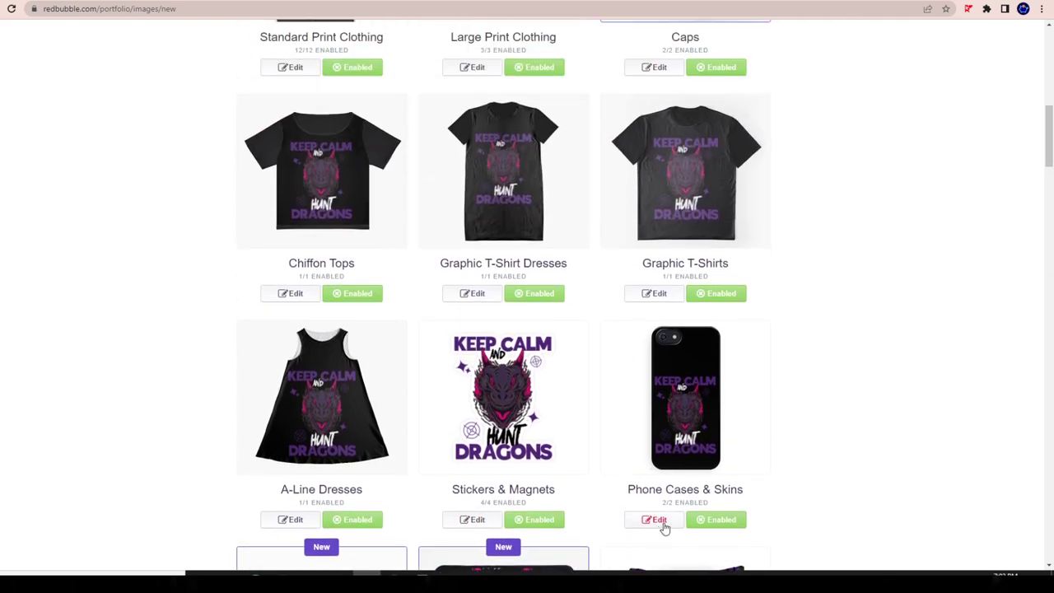
Step: Recheck the Phone Cases & Skins artwork placement and review the remaining product previews
left_click(656, 519)
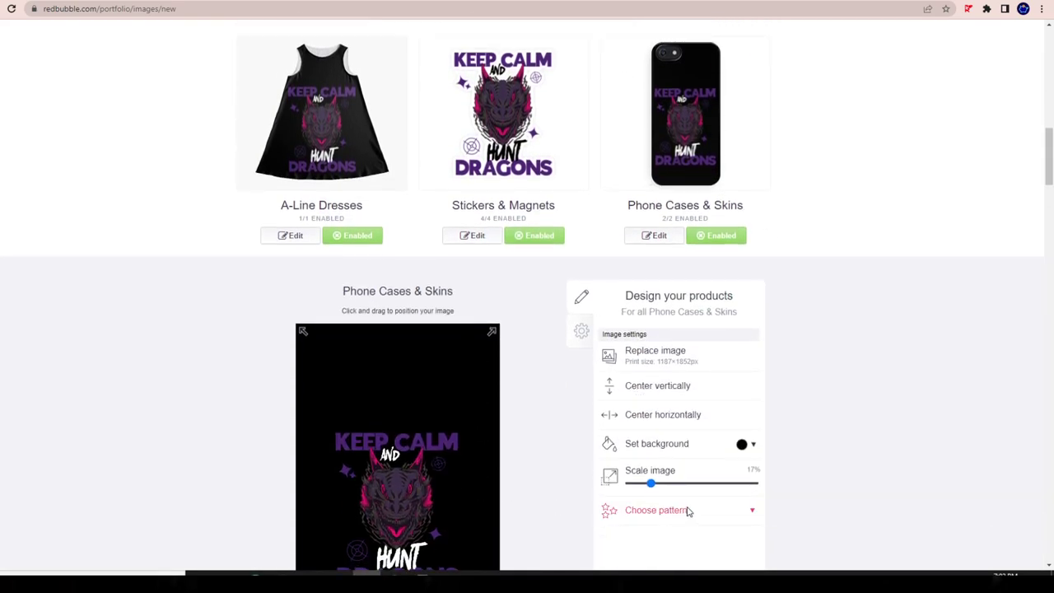
left_click(668, 493)
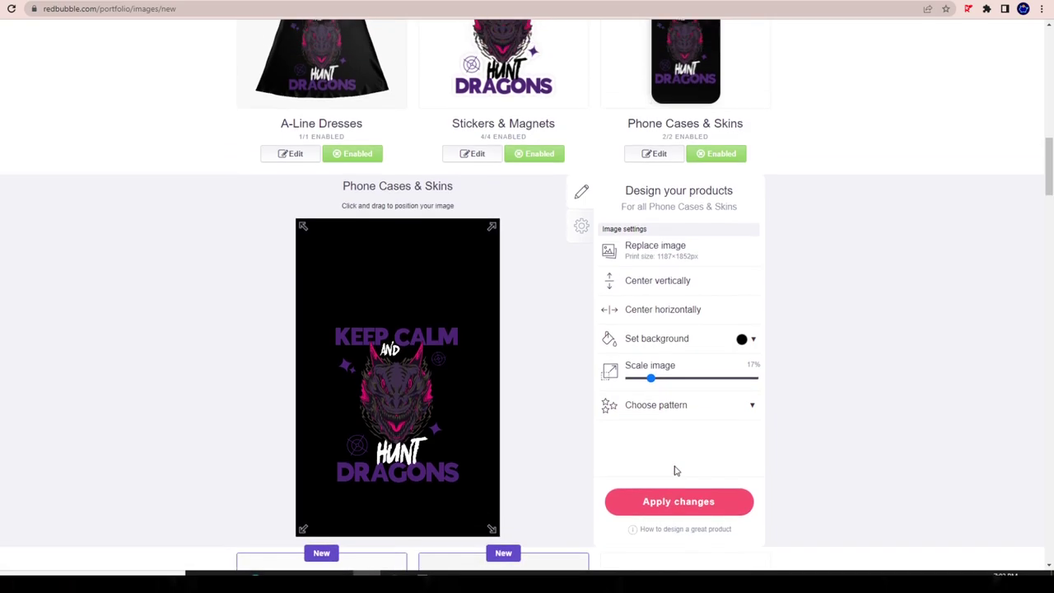
scroll(745, 244, "up", 5)
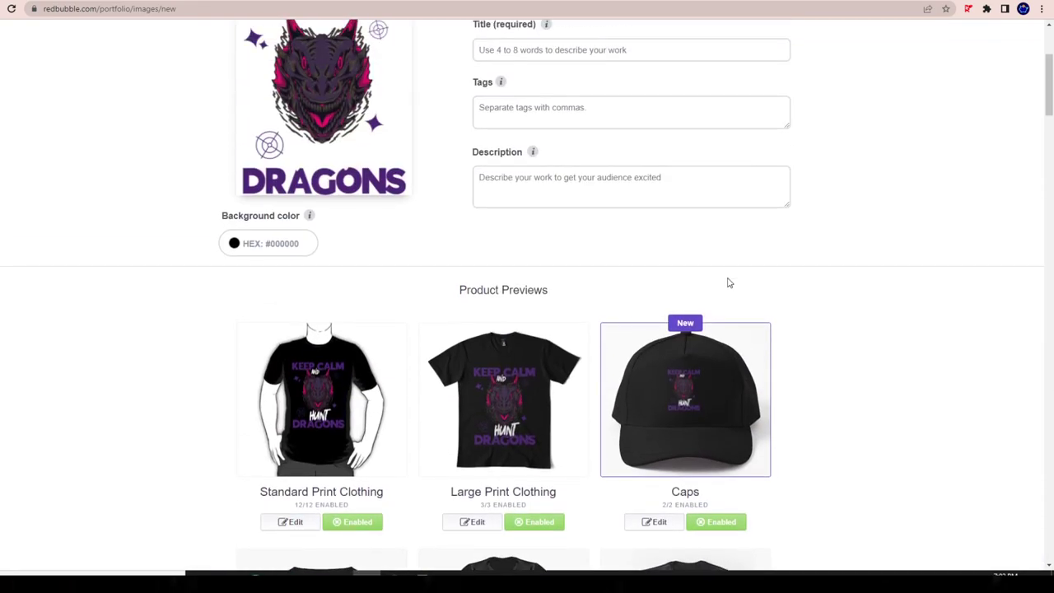
scroll(726, 280, "down", 10)
scroll(467, 274, "down", 3)
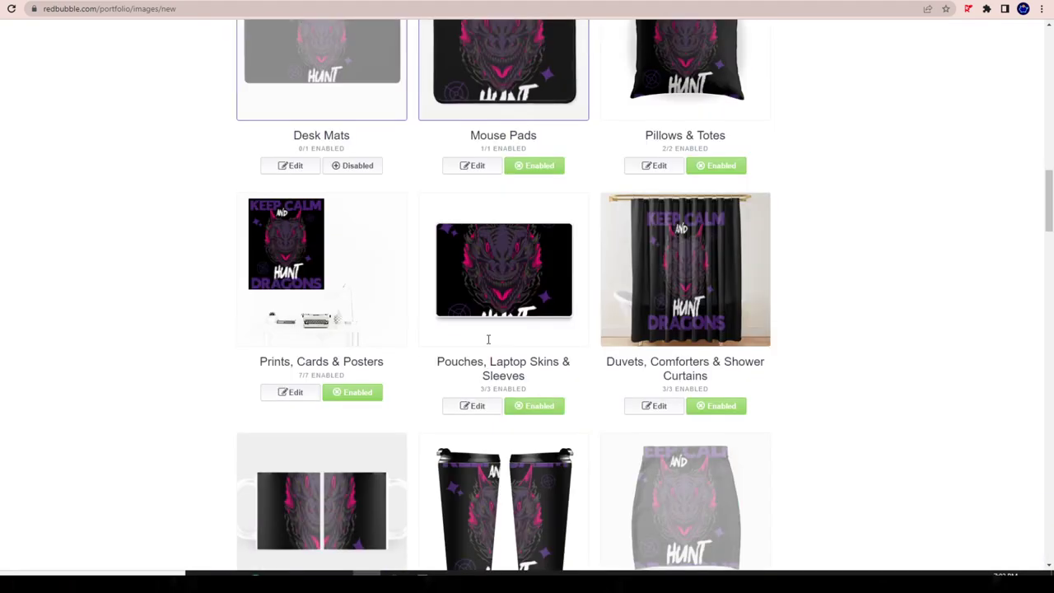
Step: Scale the Mouse Pads artwork to 34%, center it on the pad and apply the changes
left_click(475, 124)
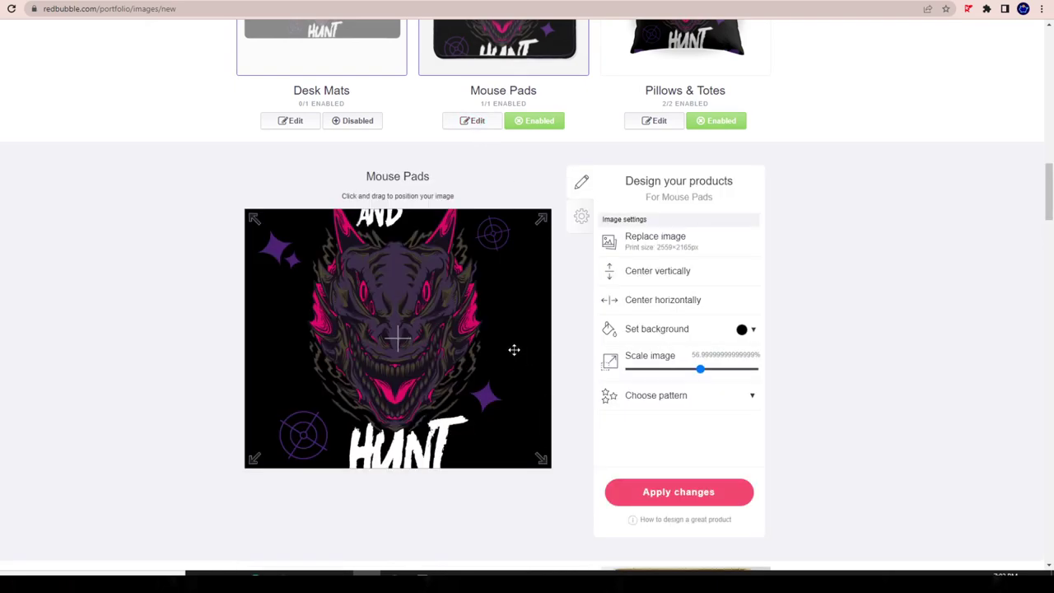
left_click_drag(700, 368, 671, 382)
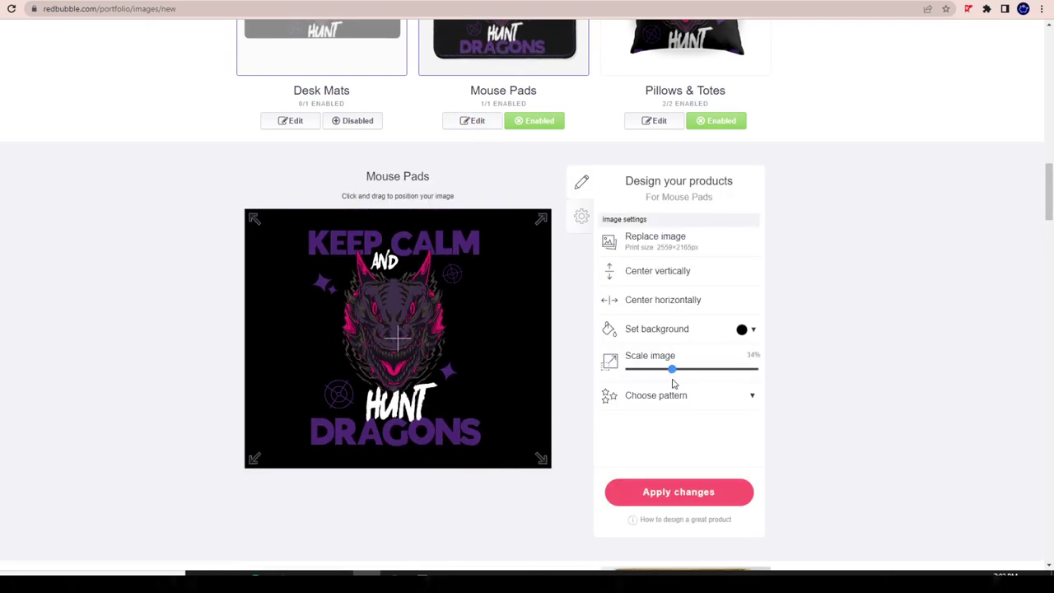
scroll(456, 299, "up", 2)
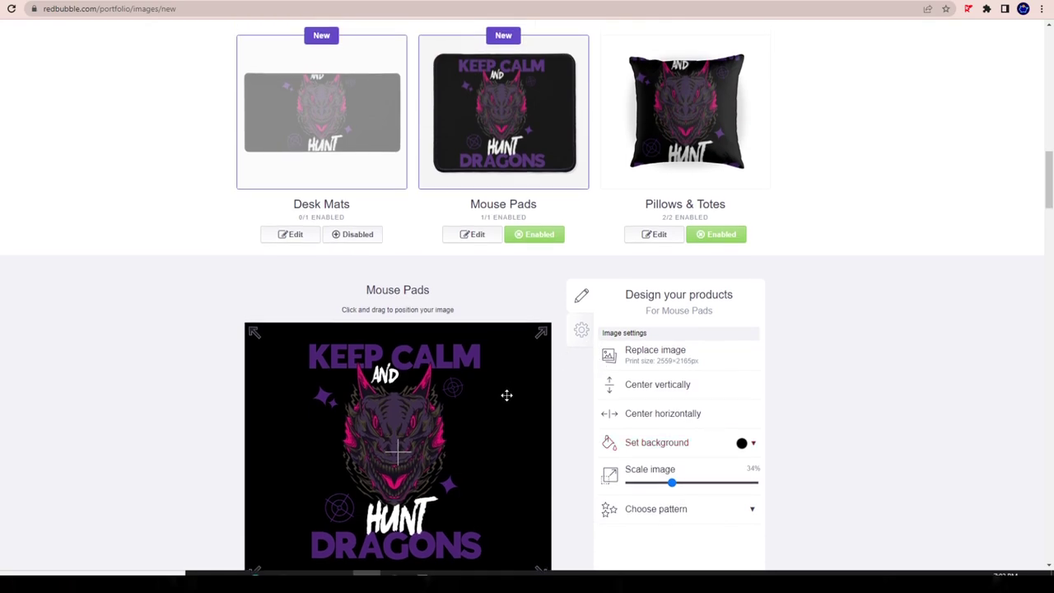
scroll(507, 396, "down", 1)
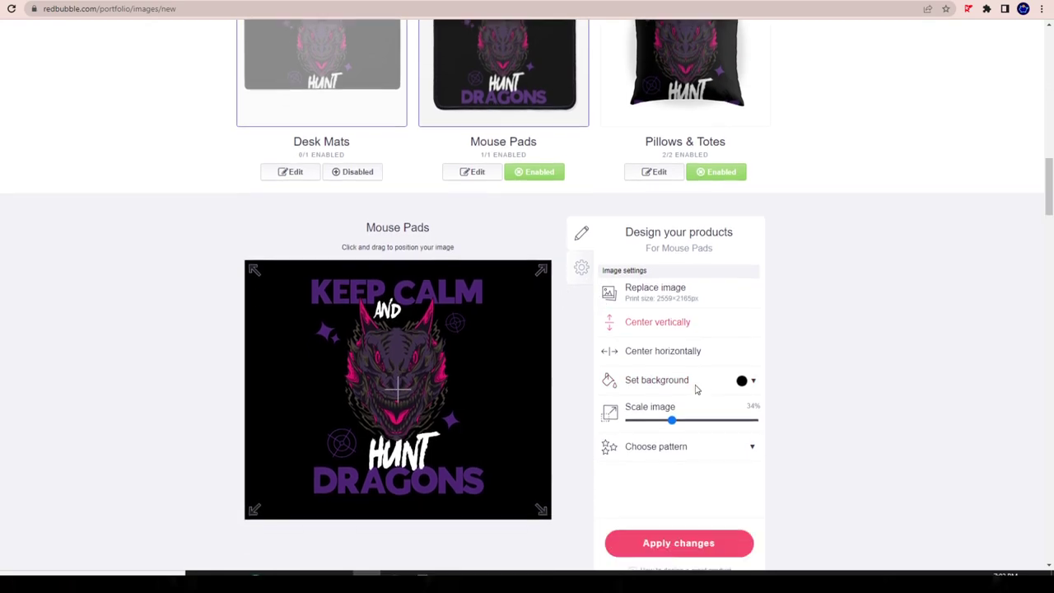
scroll(694, 387, "down", 2)
scroll(630, 411, "up", 2)
left_click(678, 470)
scroll(471, 276, "up", 2)
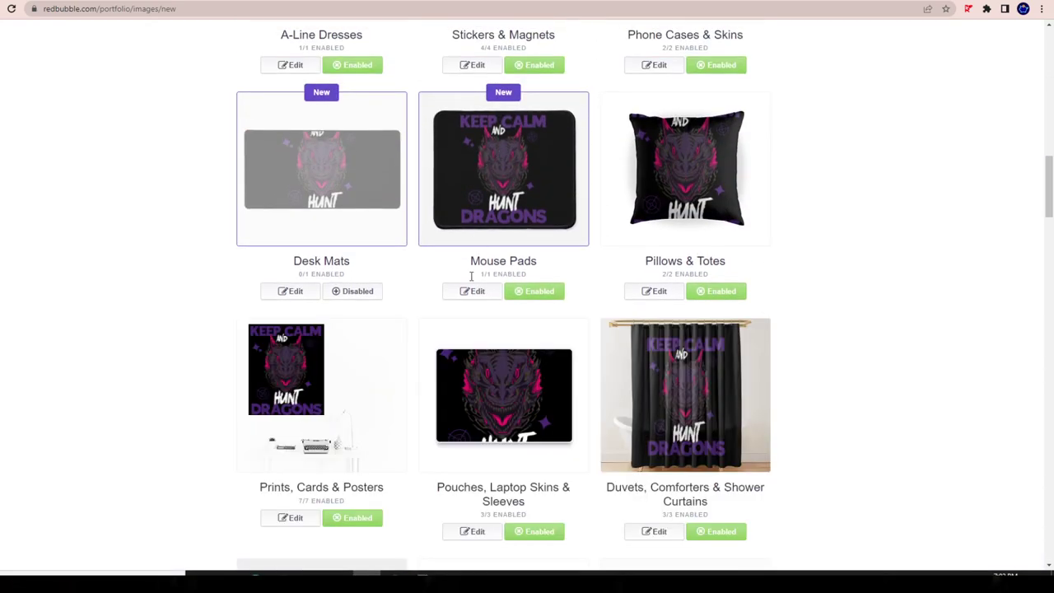
Step: Scale the Pillows & Totes artwork to 33% and apply the changes
left_click(668, 290)
left_click_drag(687, 315, 670, 327)
left_click(683, 432)
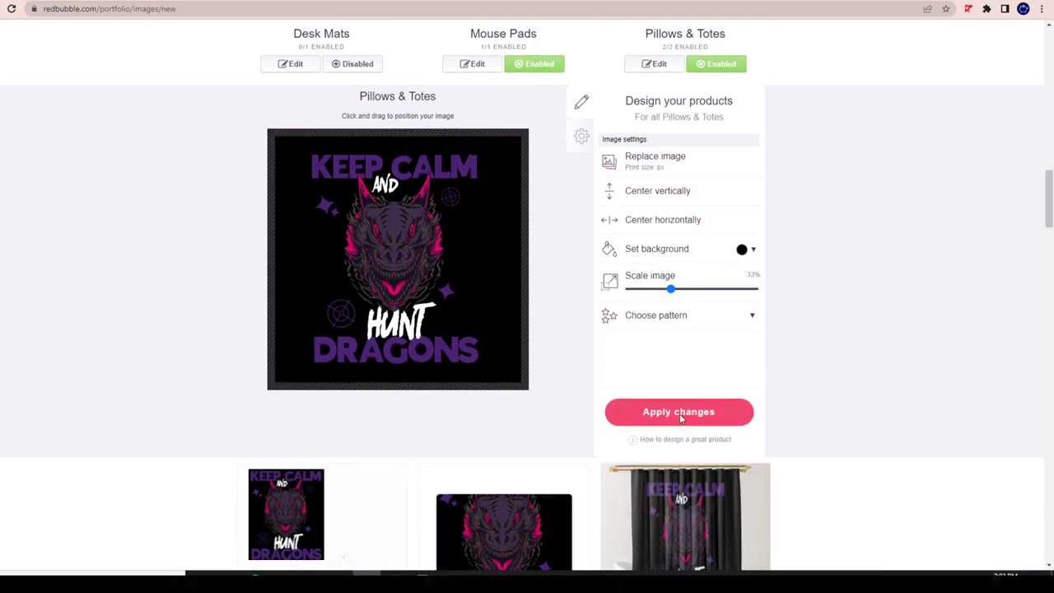
Step: Enable Desk Mats, scale their artwork to 68% and apply the changes
left_click(346, 292)
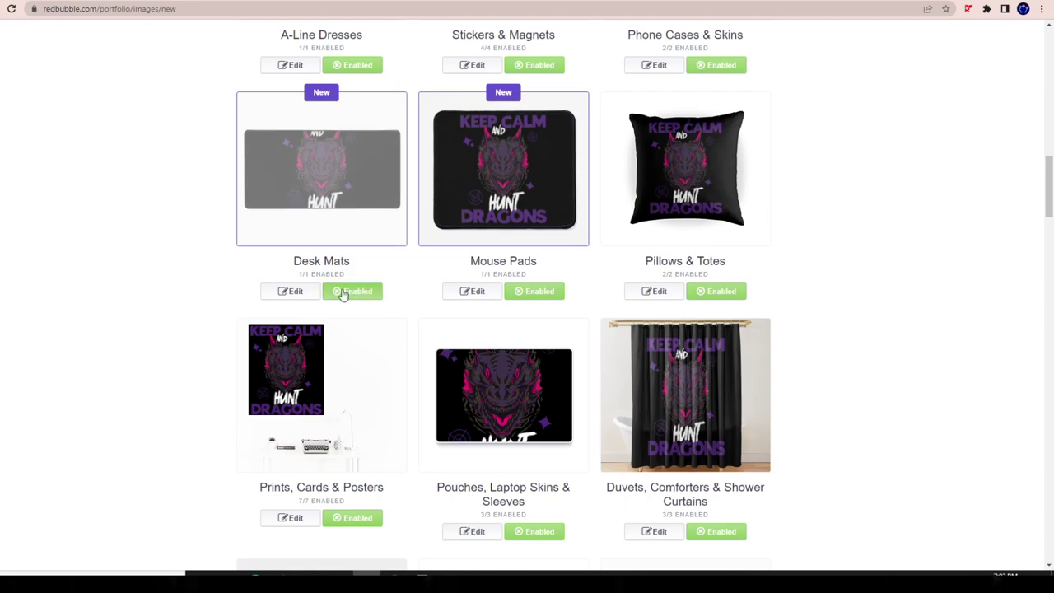
left_click(301, 292)
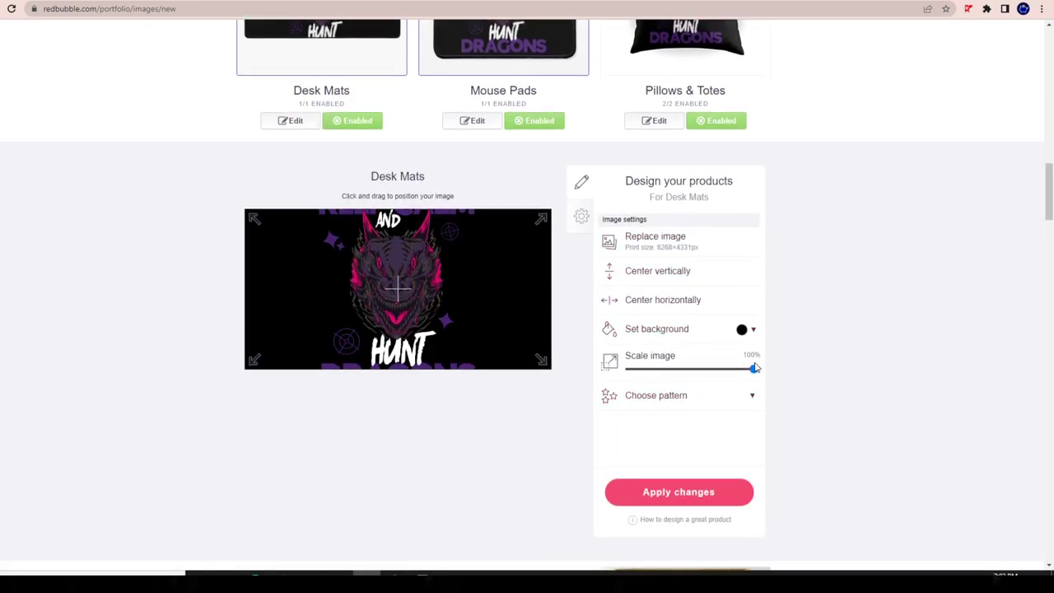
left_click_drag(753, 372, 714, 378)
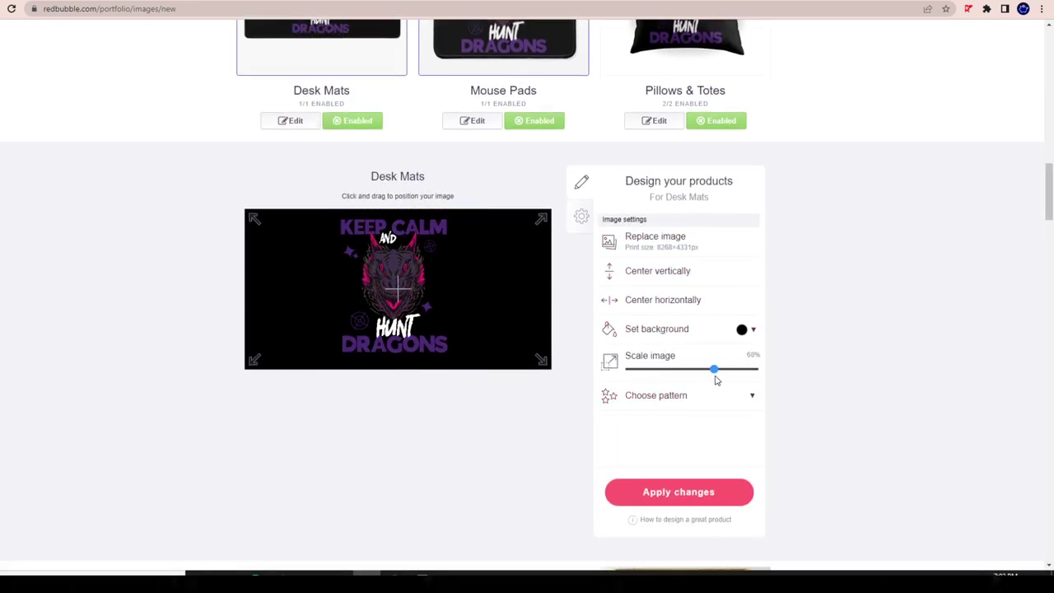
left_click(738, 490)
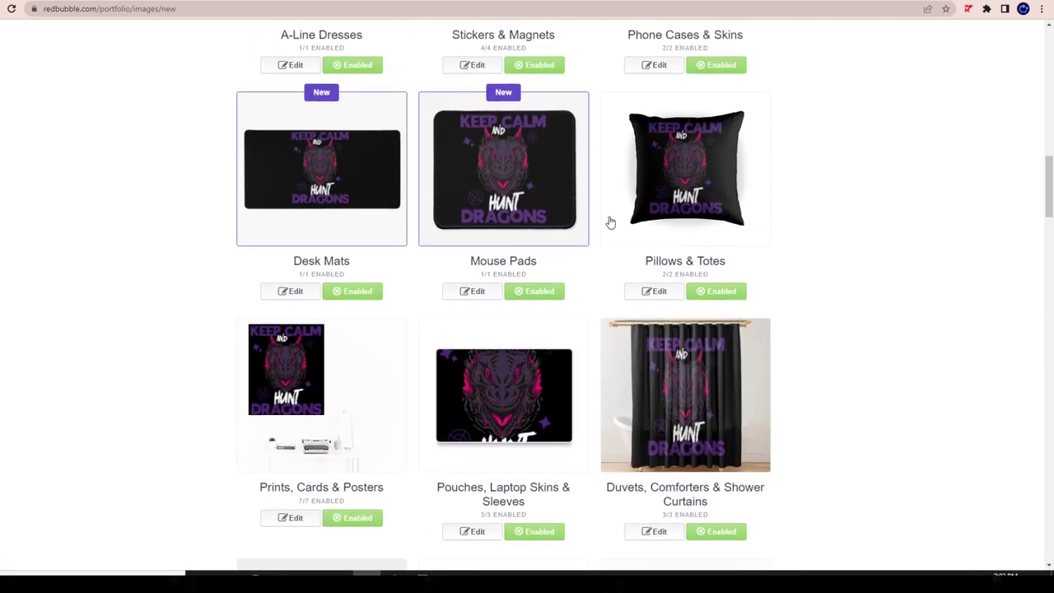
Step: Scale the Pouches, Laptop Skins & Sleeves artwork to 45%, center it horizontally and apply the changes
scroll(545, 243, "down", 4)
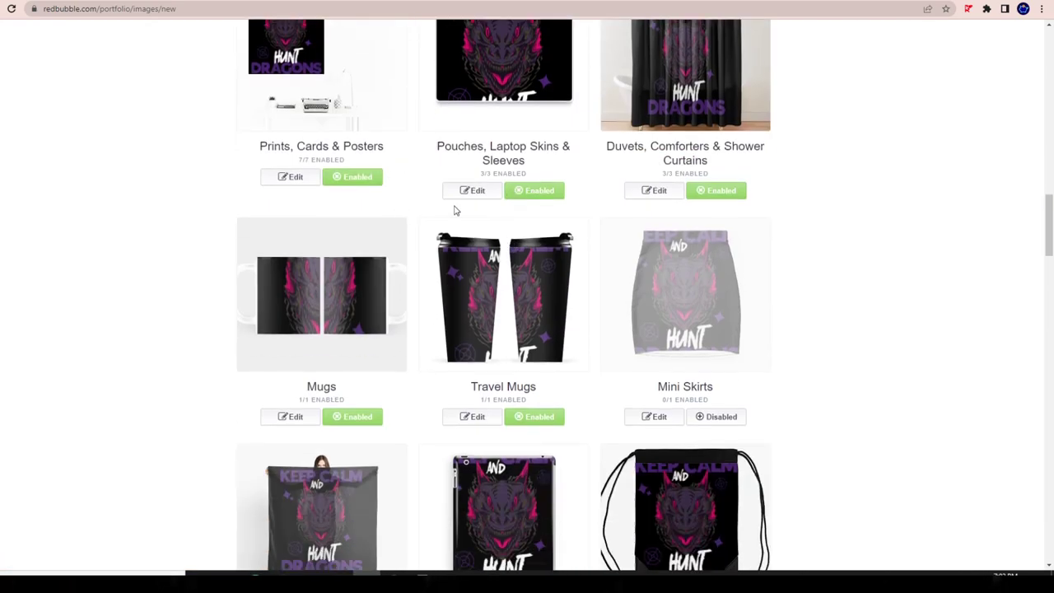
left_click(476, 192)
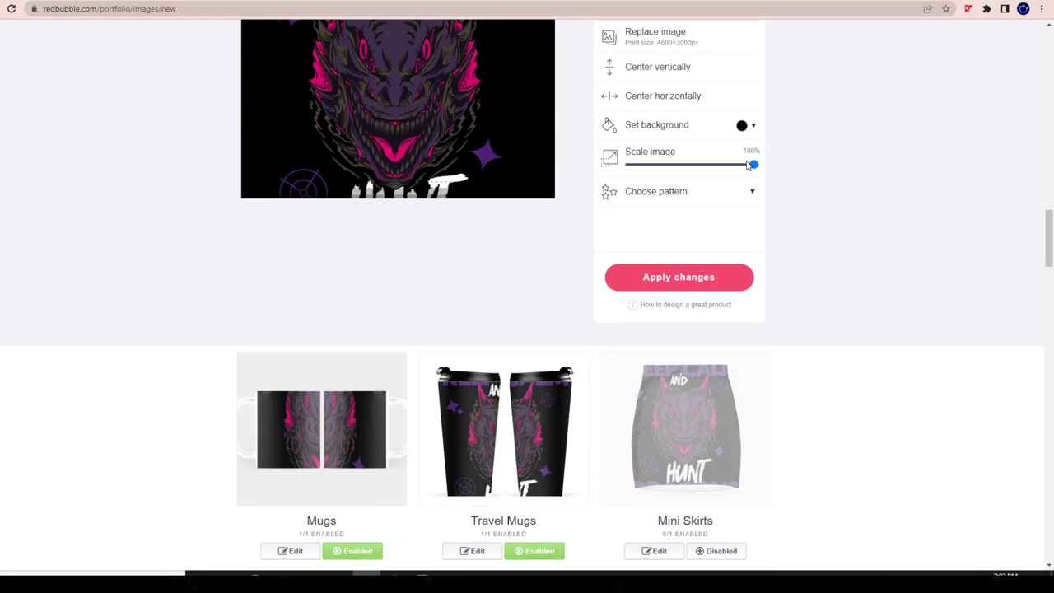
left_click_drag(748, 164, 686, 179)
scroll(499, 187, "up", 1)
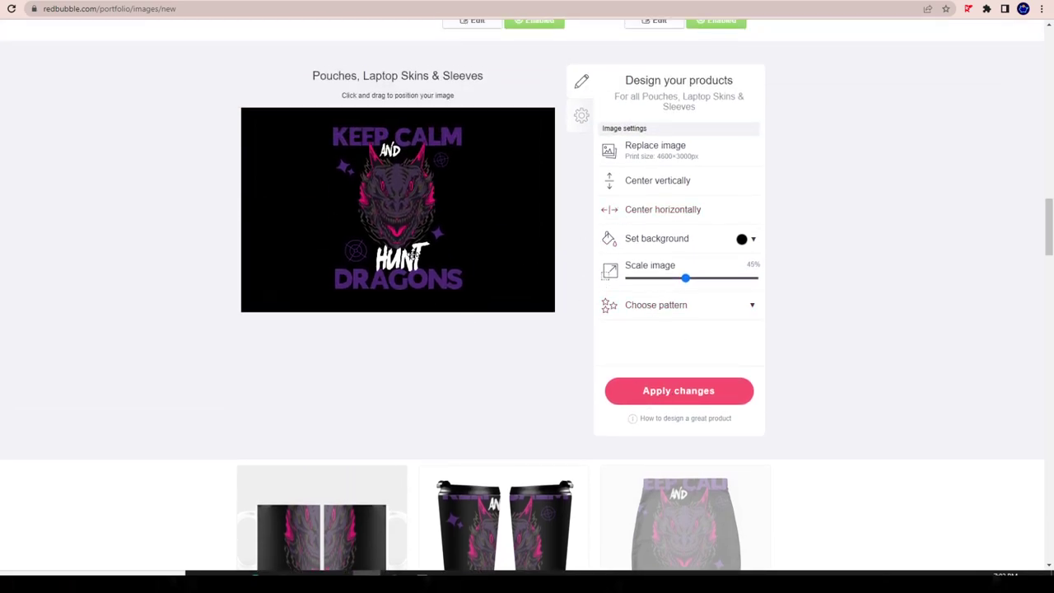
left_click(668, 212)
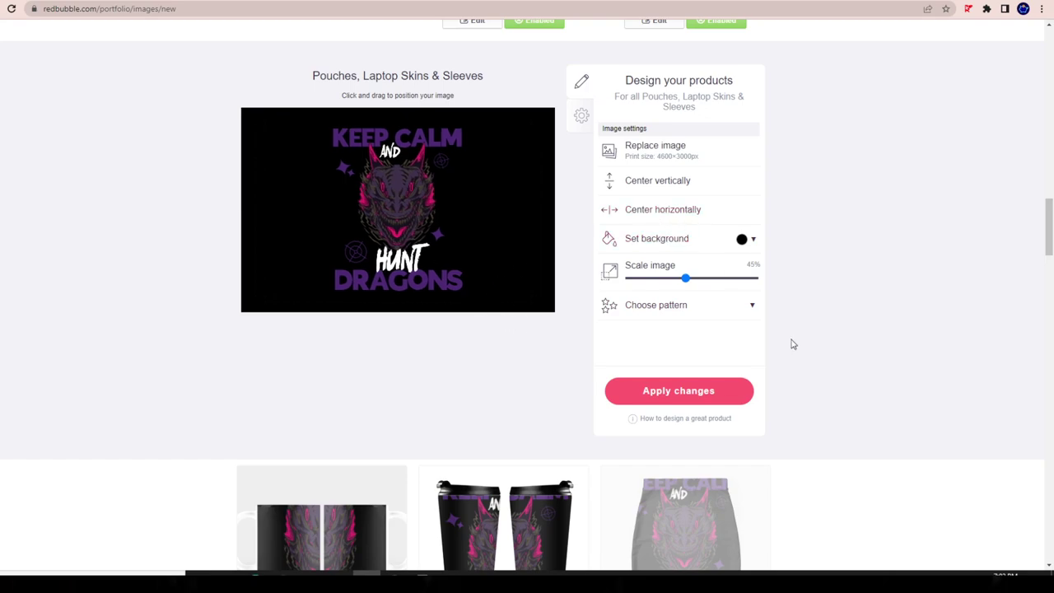
left_click(685, 388)
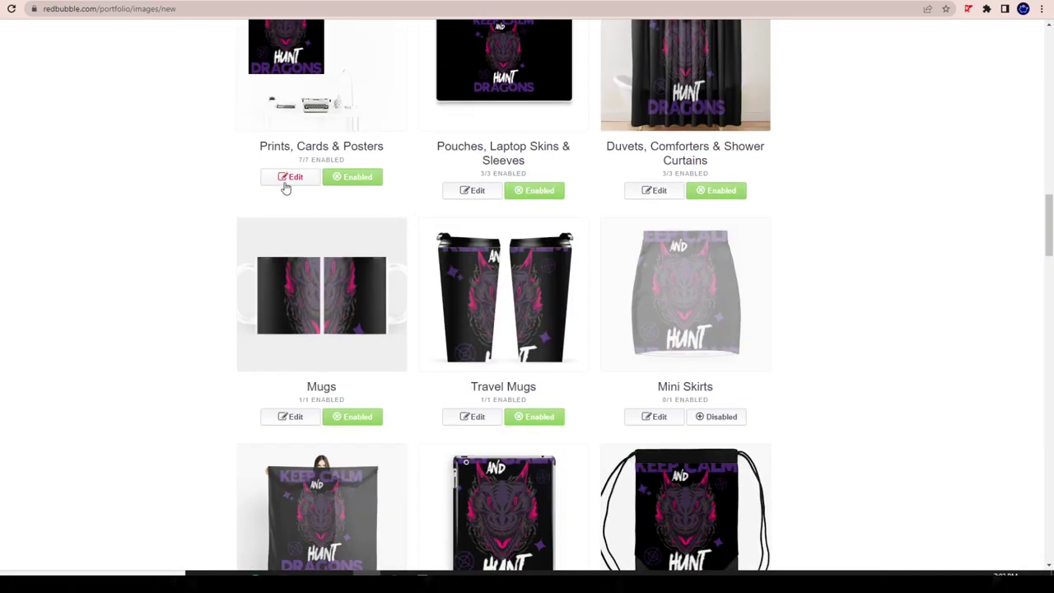
Step: Check the artwork placement for Prints, Cards & Posters
left_click(288, 178)
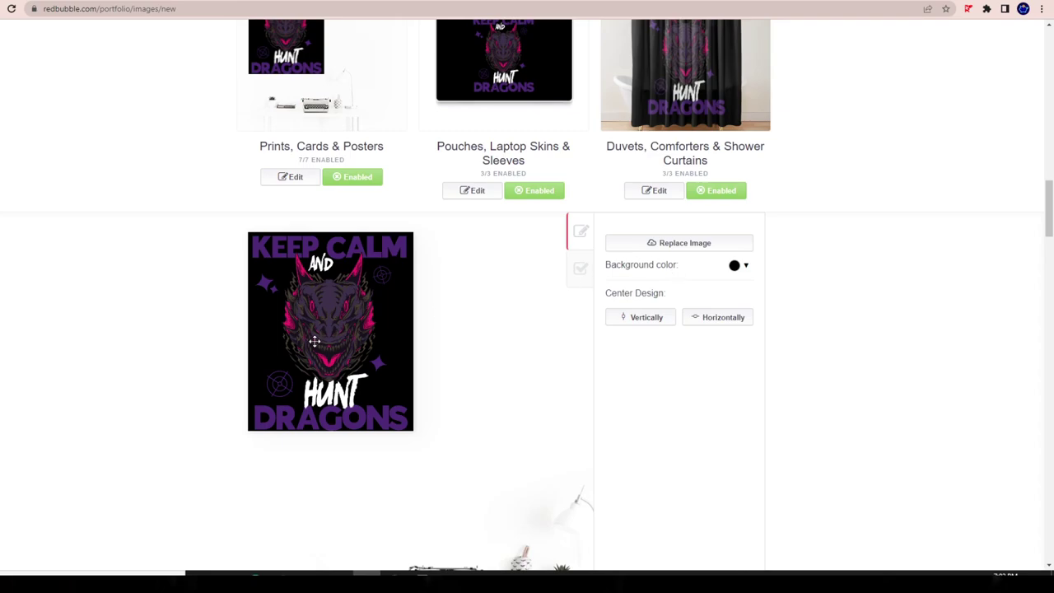
scroll(517, 336, "down", 5)
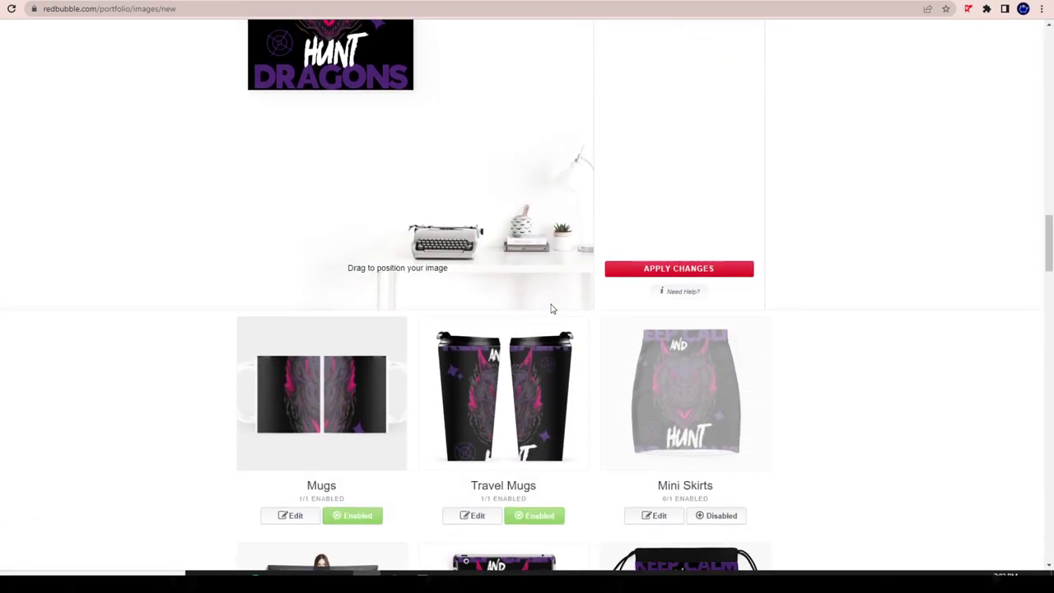
scroll(507, 372, "down", 3)
Step: Scale the Travel Mugs artwork to 32% and apply the changes
left_click(471, 289)
scroll(461, 284, "down", 3)
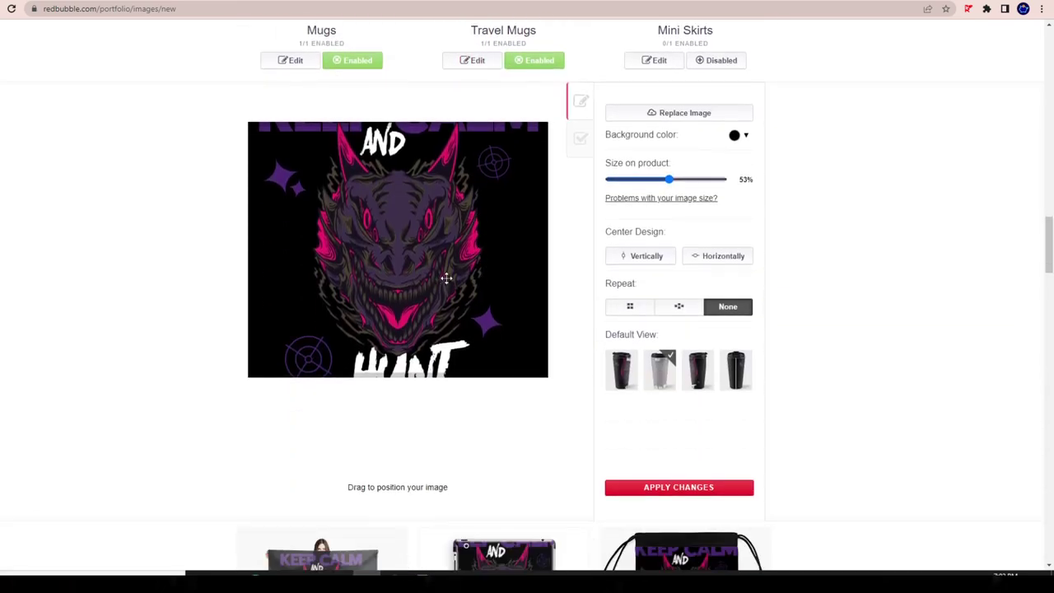
left_click_drag(672, 188, 645, 181)
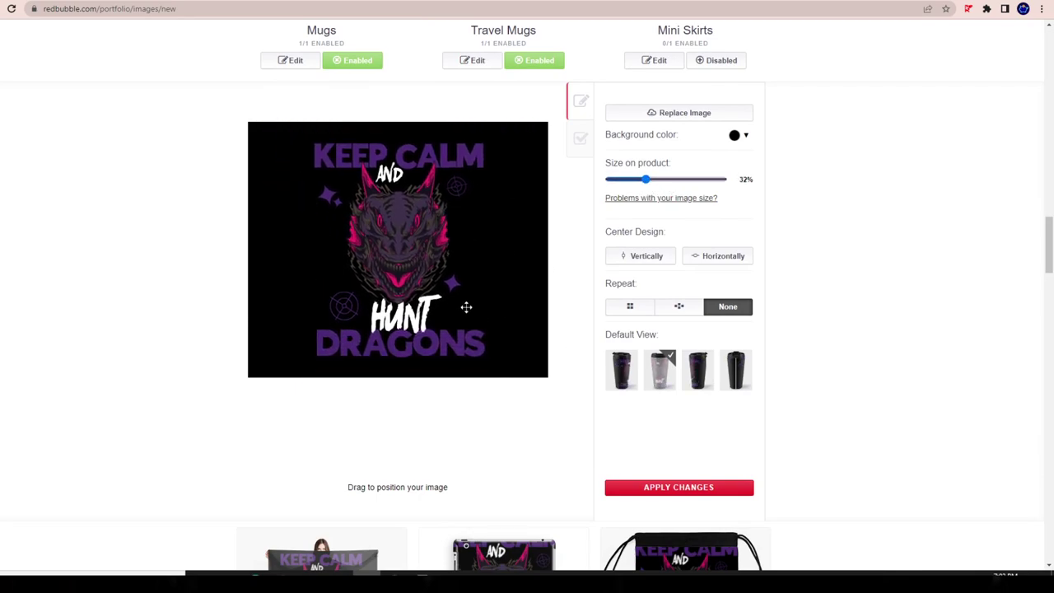
scroll(467, 308, "up", 2)
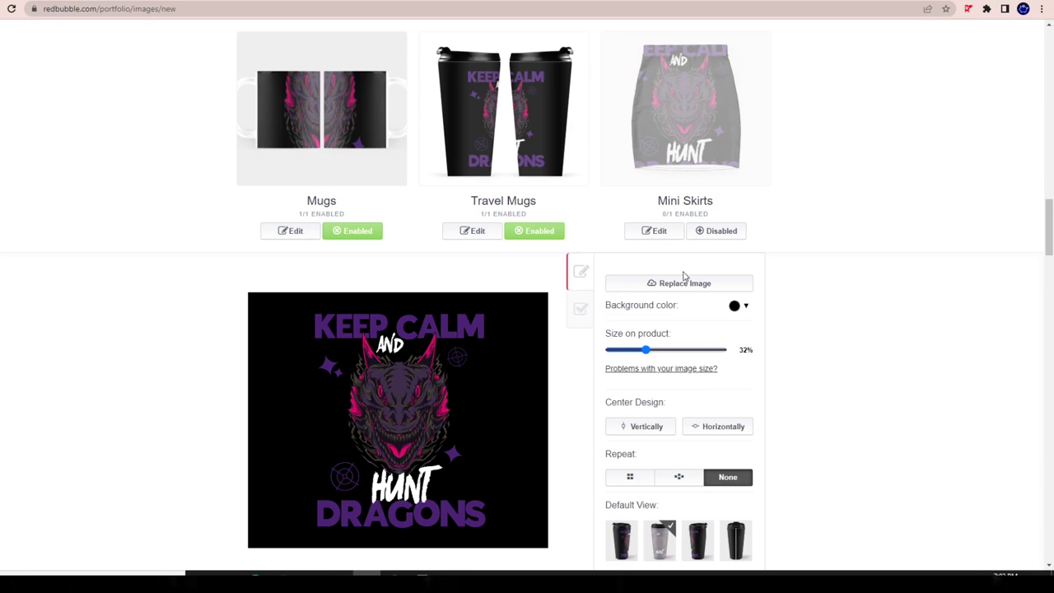
scroll(667, 395, "down", 1)
left_click(689, 546)
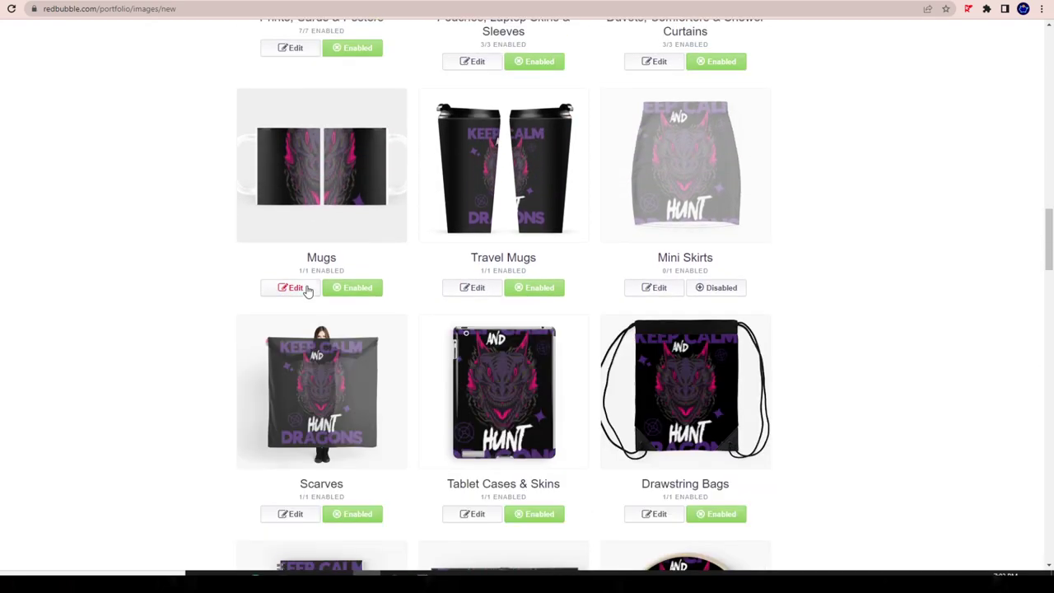
Step: Scale the Mugs artwork to 13%, use the first default view, move the design onto the mug's left-hand side and apply the changes
left_click(293, 288)
scroll(348, 334, "down", 3)
left_click_drag(664, 123, 624, 136)
left_click(631, 333)
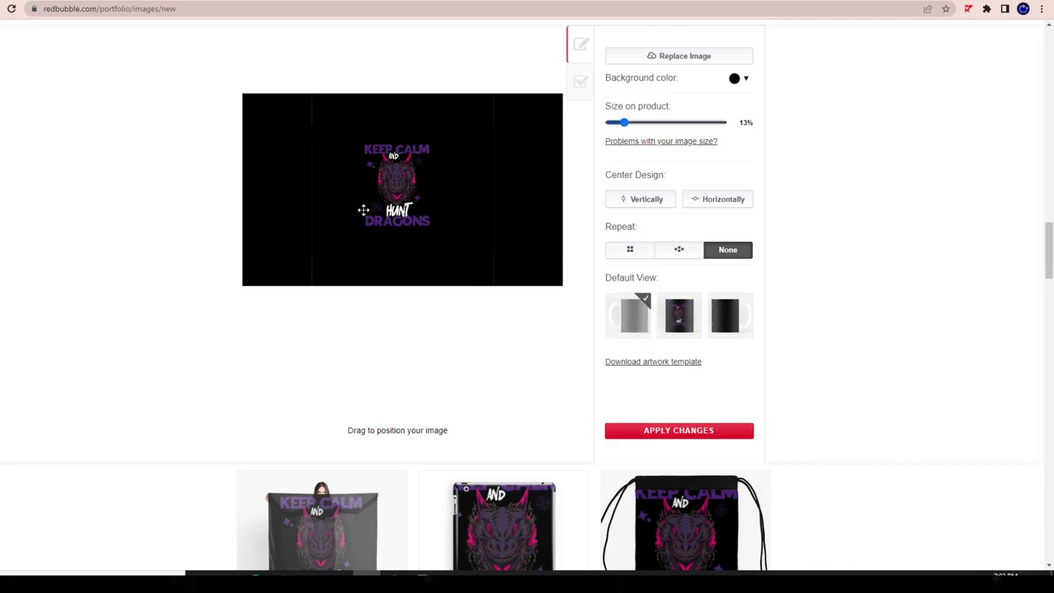
left_click_drag(362, 209, 307, 207)
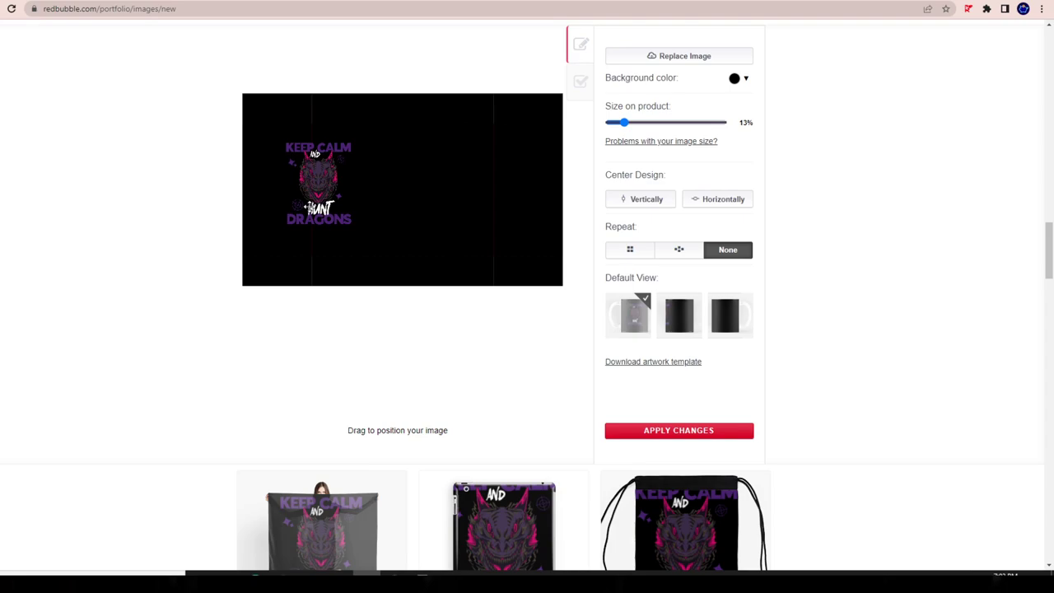
left_click(678, 430)
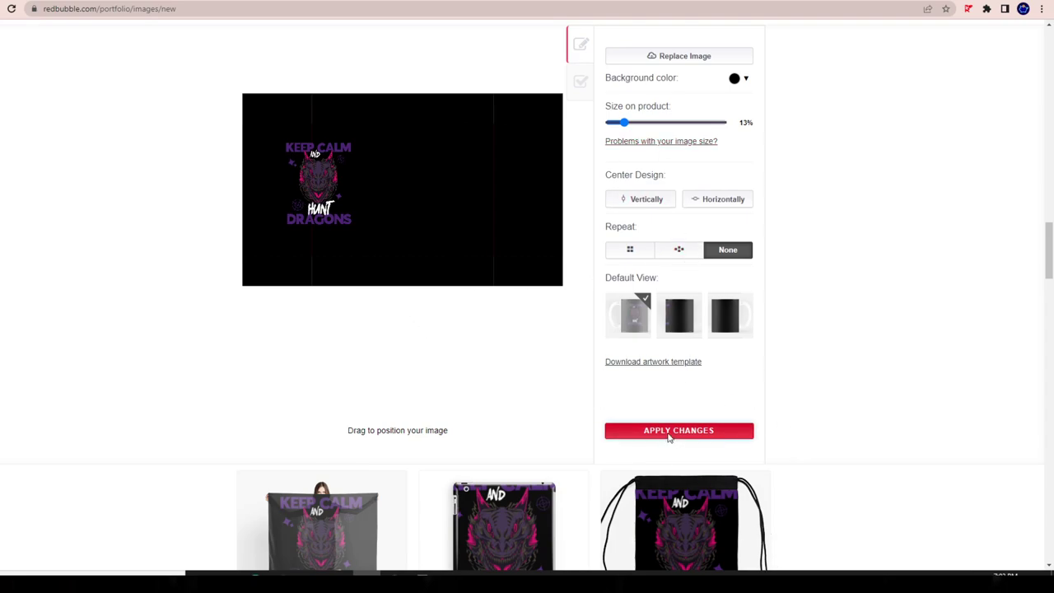
Step: Enlarge the Mugs artwork to 17%, nudge it into position on the same side and apply the changes
left_click(292, 230)
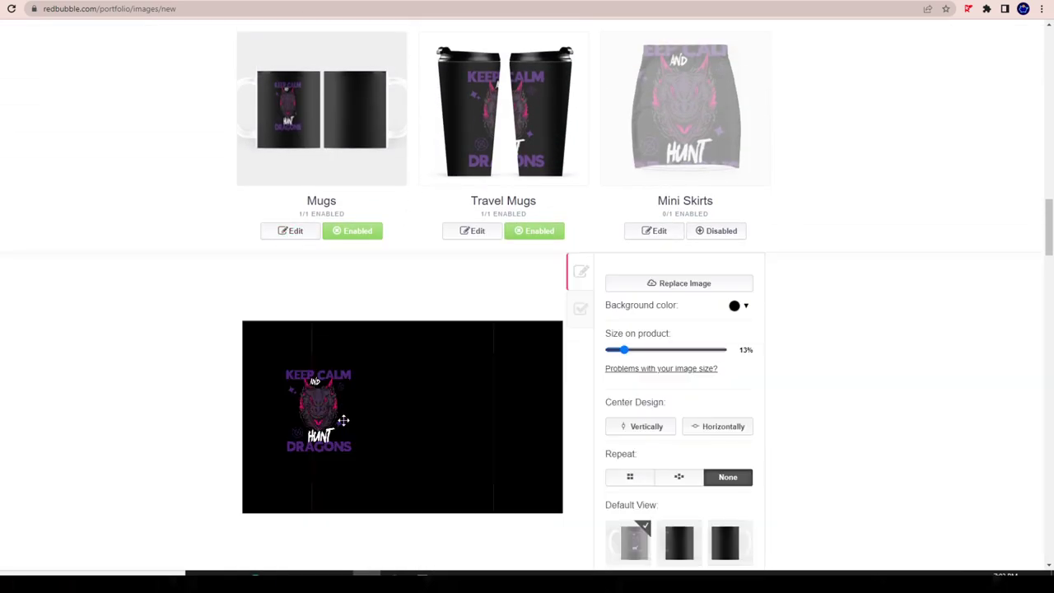
left_click_drag(626, 353, 629, 349)
left_click_drag(320, 375, 320, 372)
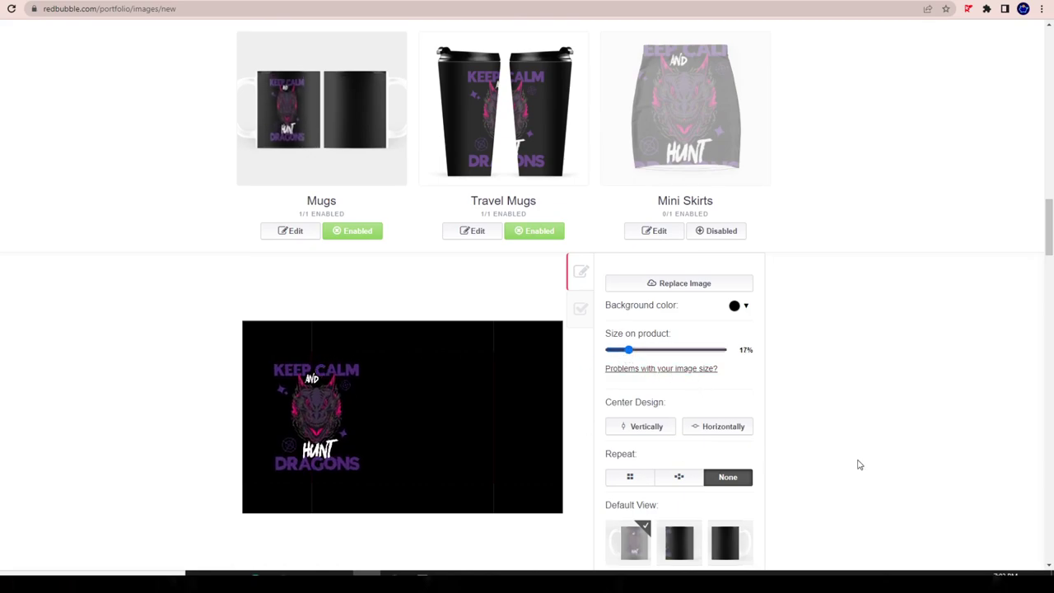
scroll(859, 465, "down", 1)
left_click(693, 548)
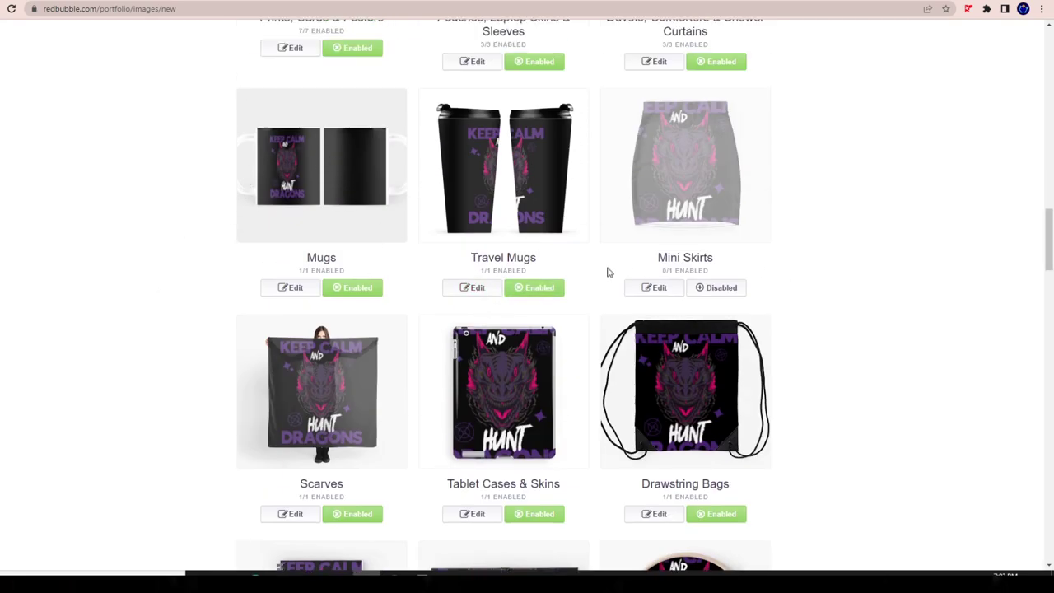
Step: Enable Mini Skirts, scale the artwork to 28%, reposition it centered horizontally on the skirt and apply the changes
left_click(717, 288)
left_click(655, 288)
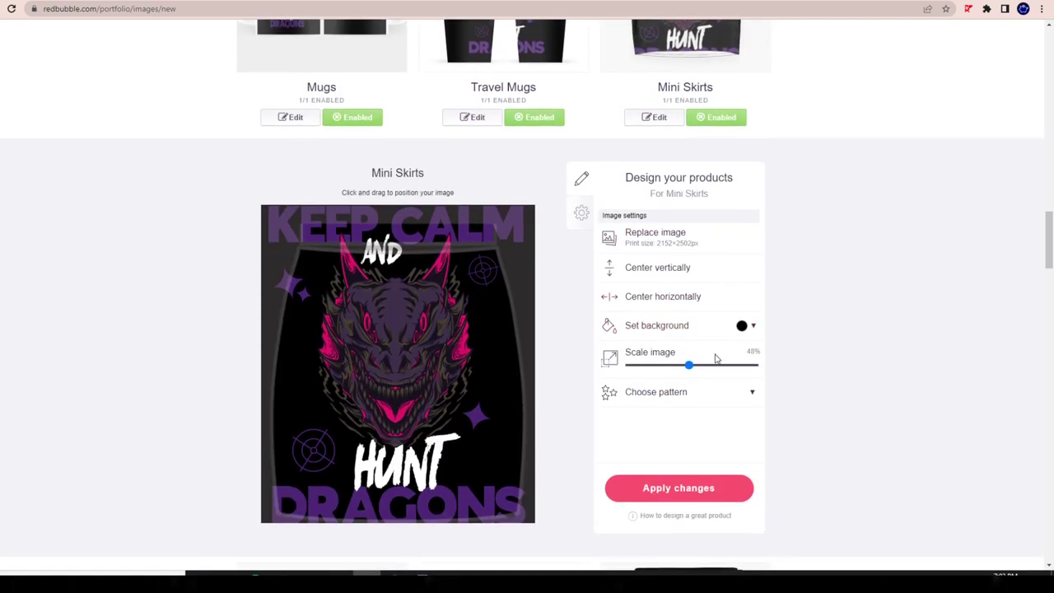
left_click_drag(690, 365, 663, 365)
left_click_drag(439, 369, 425, 375)
left_click(632, 298)
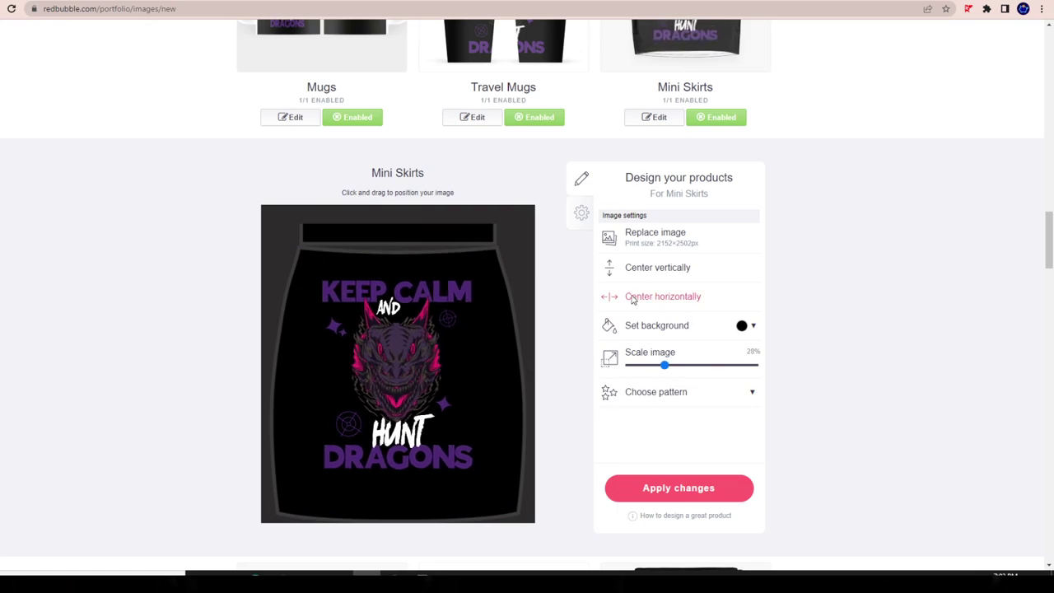
left_click(651, 493)
Step: Scale the Drawstring Bags artwork to 41%, move it slightly up, center it horizontally and apply the changes
scroll(601, 264, "down", 3)
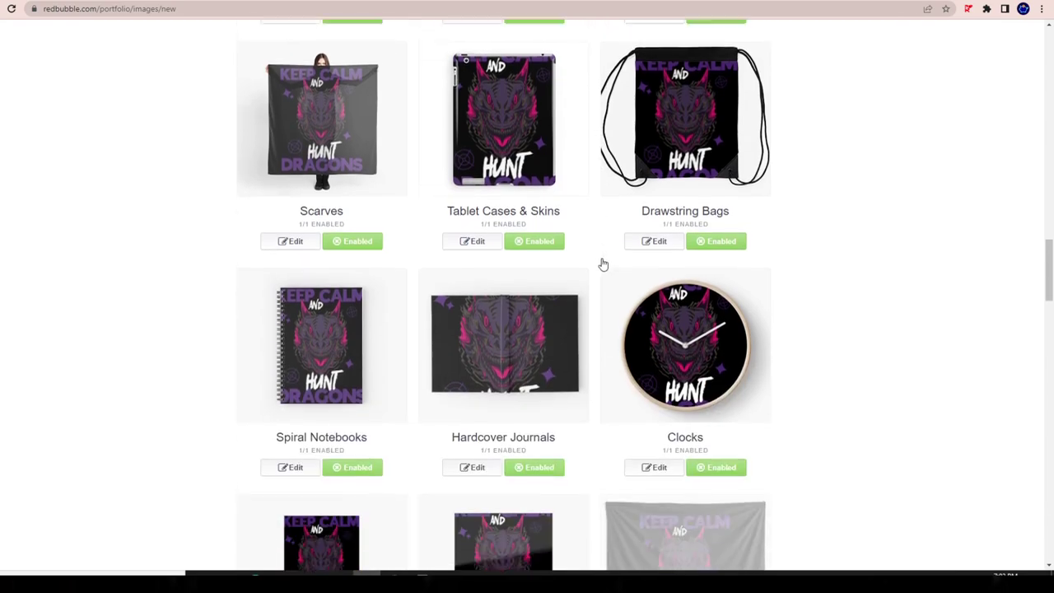
left_click(655, 231)
scroll(680, 305, "down", 3)
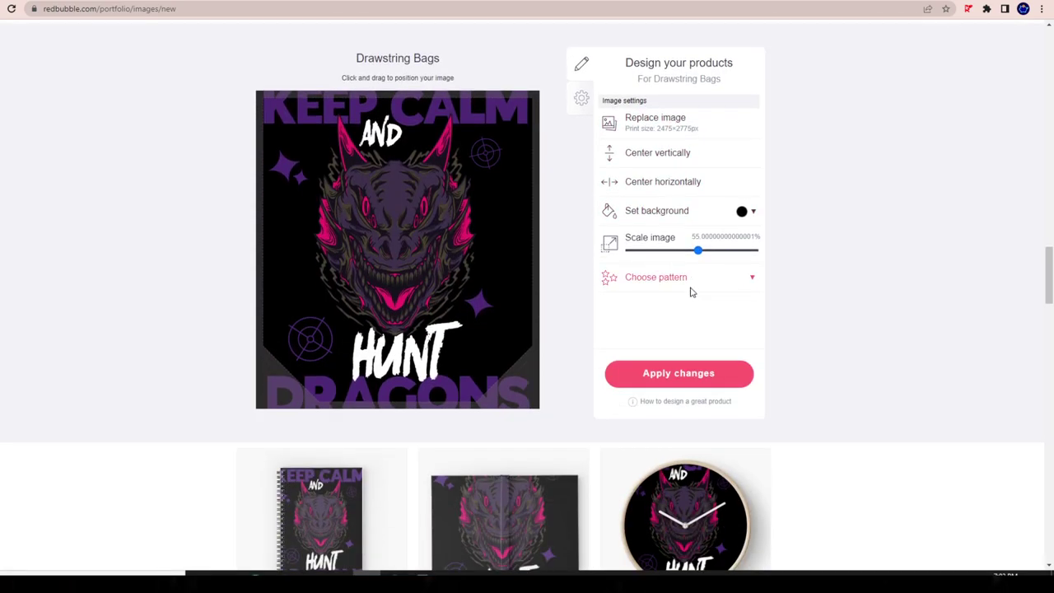
left_click_drag(697, 250, 682, 251)
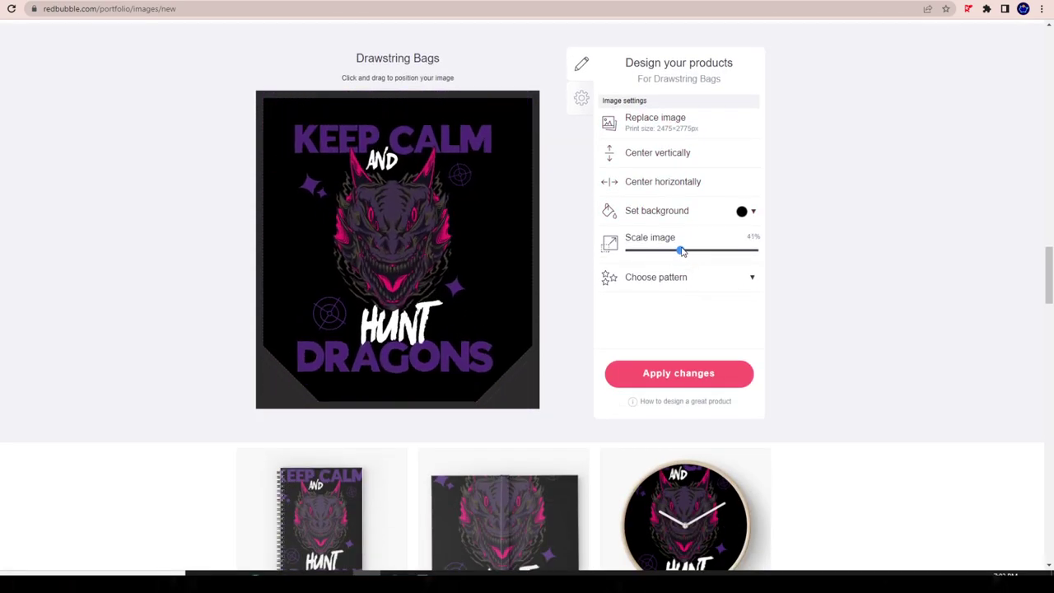
left_click_drag(396, 255, 400, 245)
left_click(663, 182)
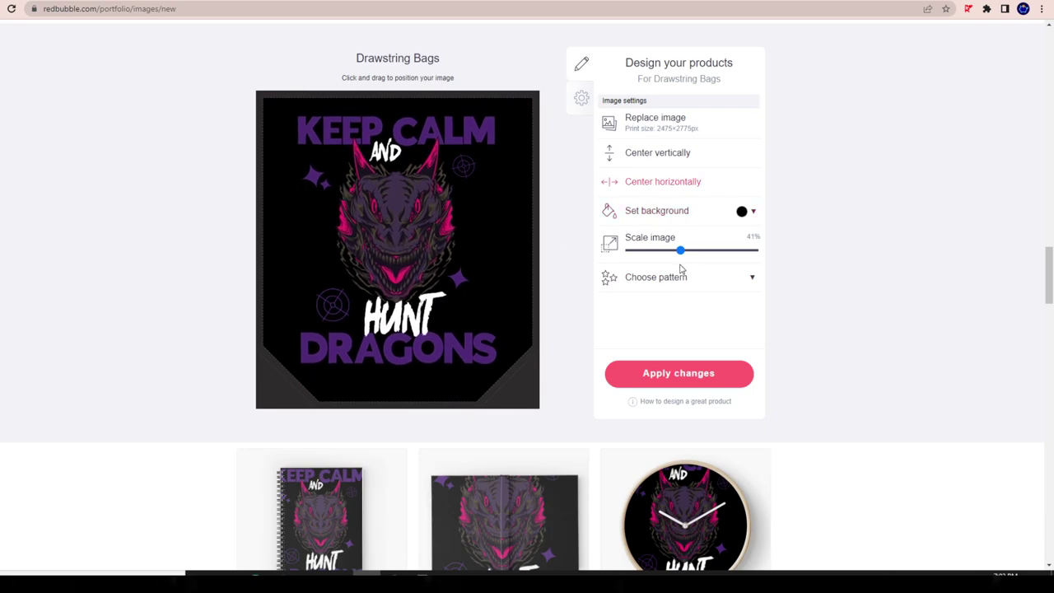
left_click(651, 375)
Step: Scale the Tablet Cases & Skins artwork to 41%, center it horizontally and apply the changes
left_click(458, 288)
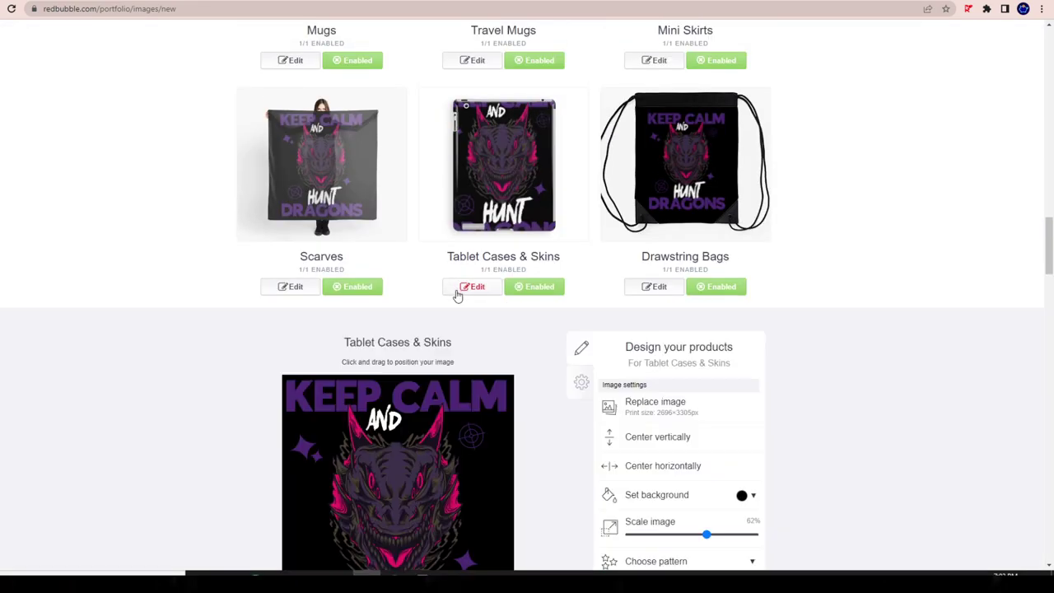
left_click_drag(706, 306, 682, 314)
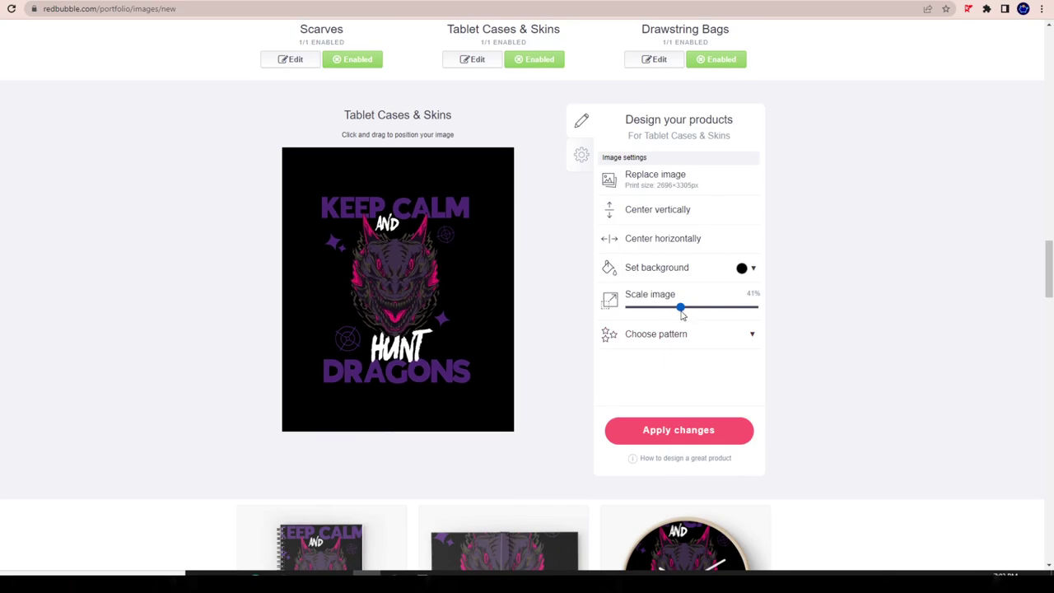
scroll(475, 329, "up", 3)
scroll(574, 400, "down", 2)
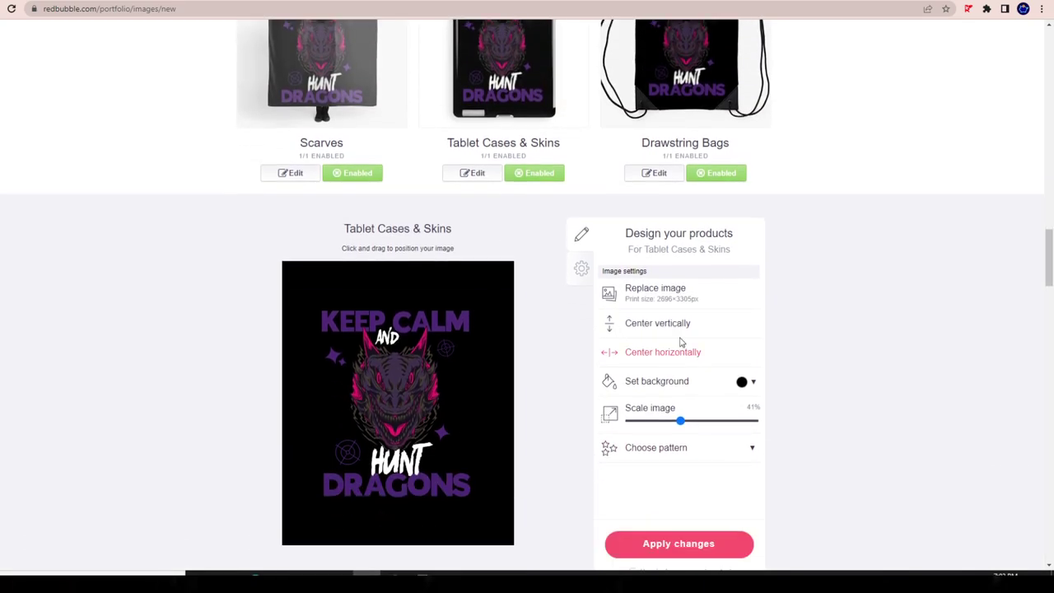
left_click(650, 352)
scroll(655, 449, "down", 3)
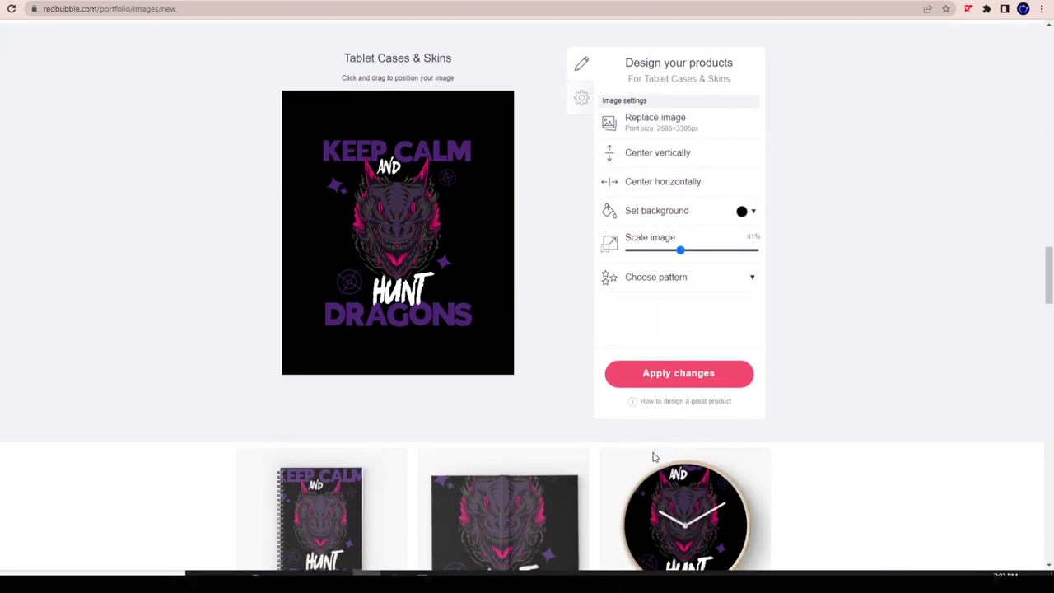
left_click(669, 381)
Step: Check the artwork placement and scale for Scarves
left_click(291, 229)
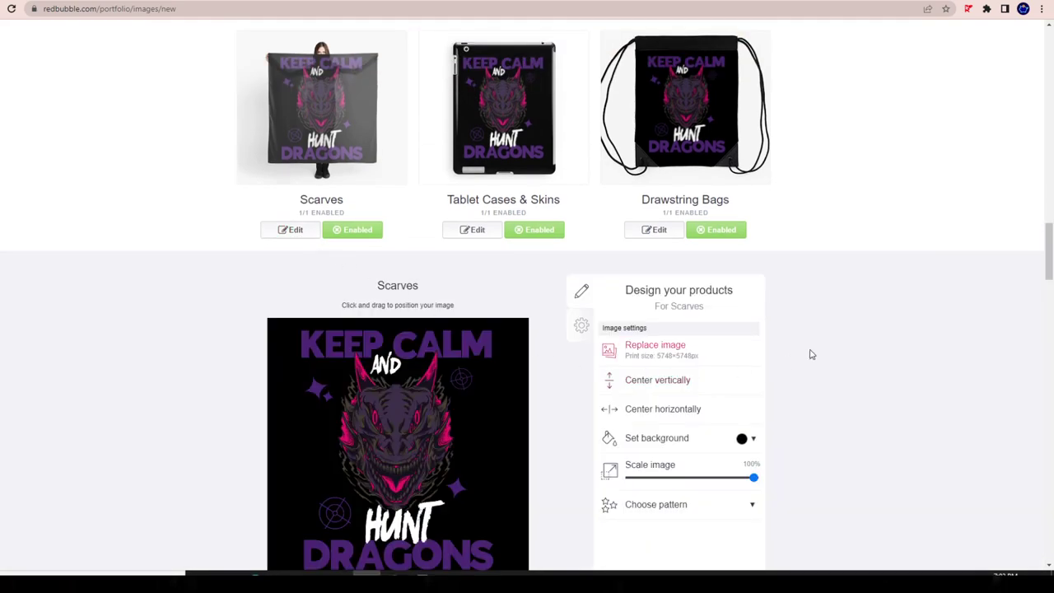
scroll(800, 334, "down", 6)
scroll(404, 414, "down", 5)
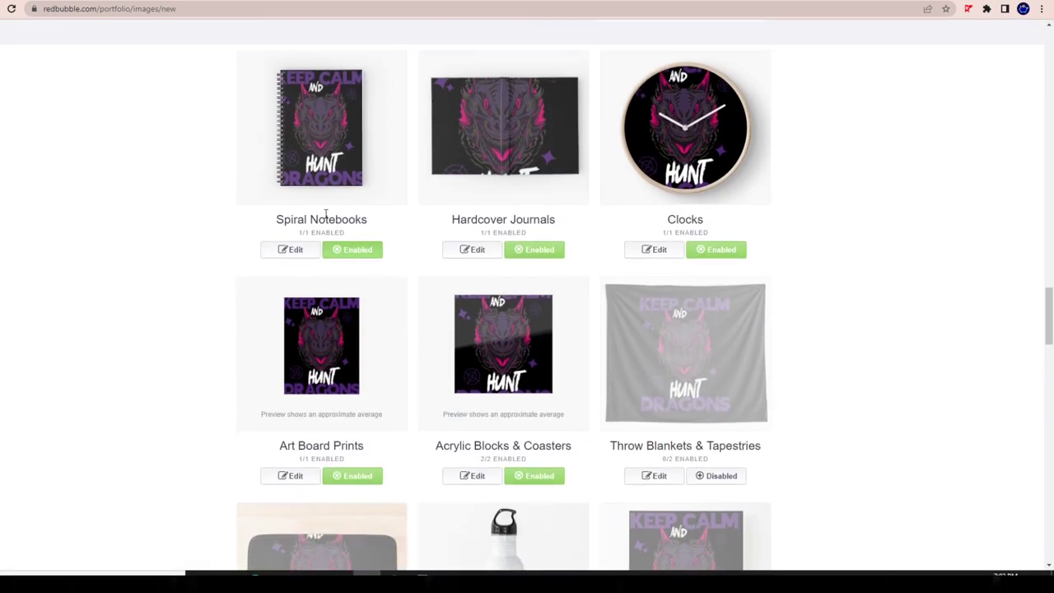
Step: Scale the Spiral Notebooks artwork to 31%, center it horizontally and apply the changes
left_click(298, 253)
left_click_drag(684, 341, 670, 346)
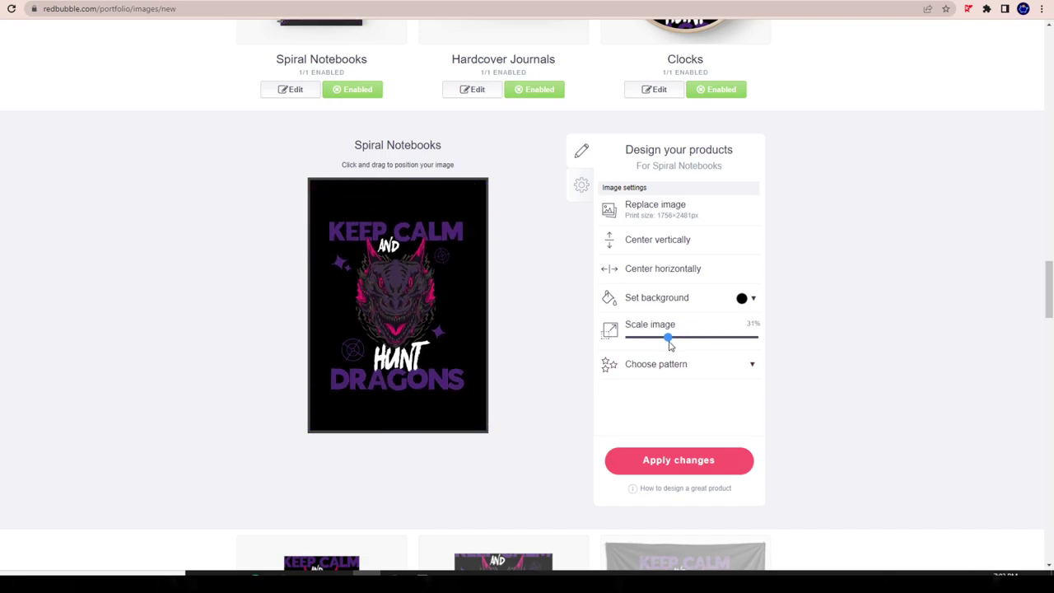
left_click(687, 458)
scroll(586, 441, "up", 2)
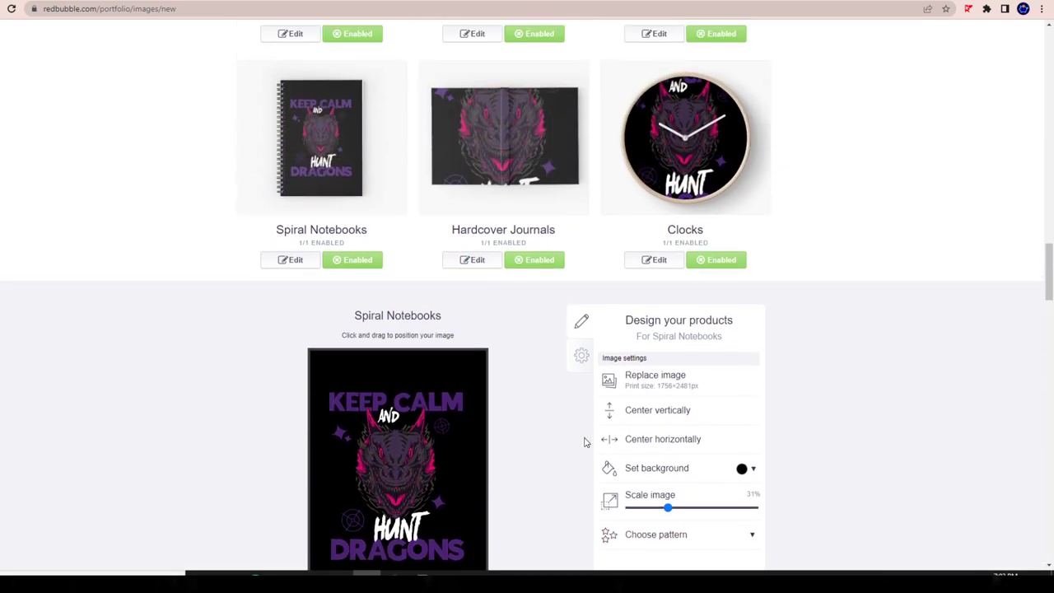
scroll(586, 441, "down", 2)
left_click(634, 269)
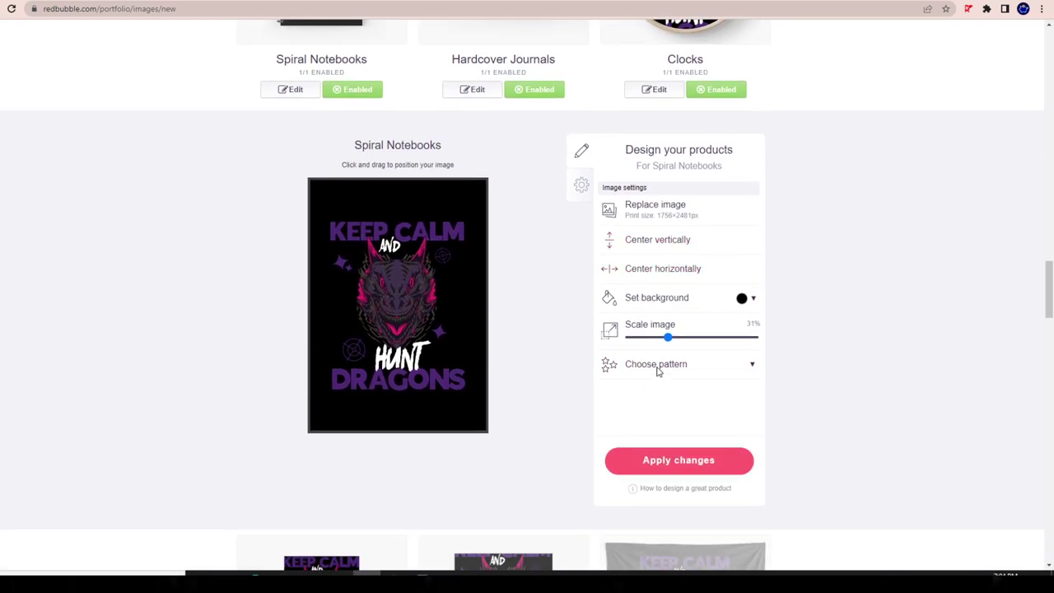
left_click(646, 462)
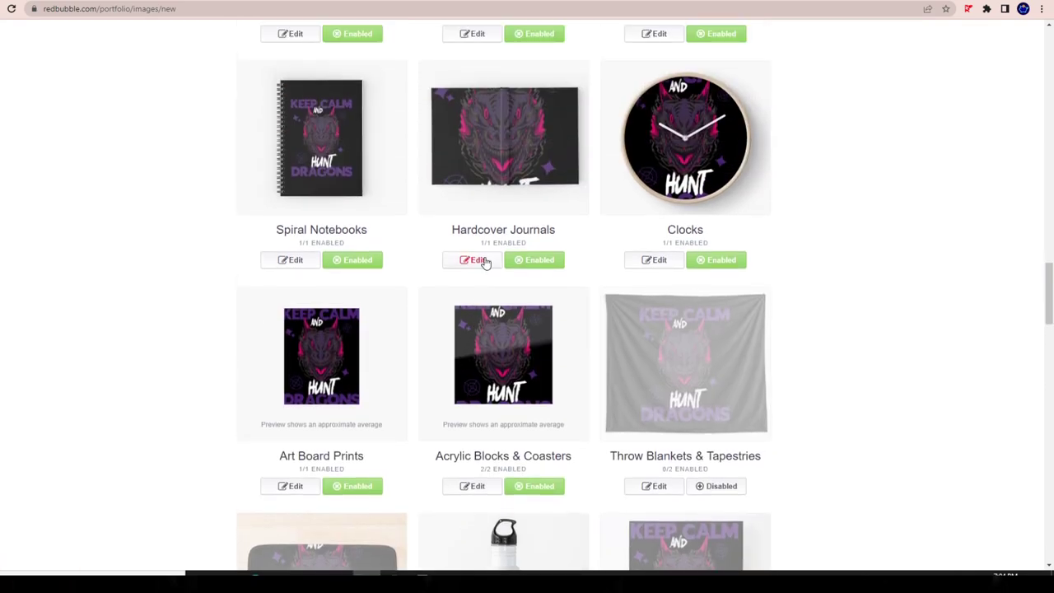
Step: Scale the Hardcover Journals artwork to 27%, place it vertically centered on the front cover and apply the changes
left_click(475, 260)
left_click_drag(718, 341, 670, 344)
left_click_drag(404, 269, 489, 269)
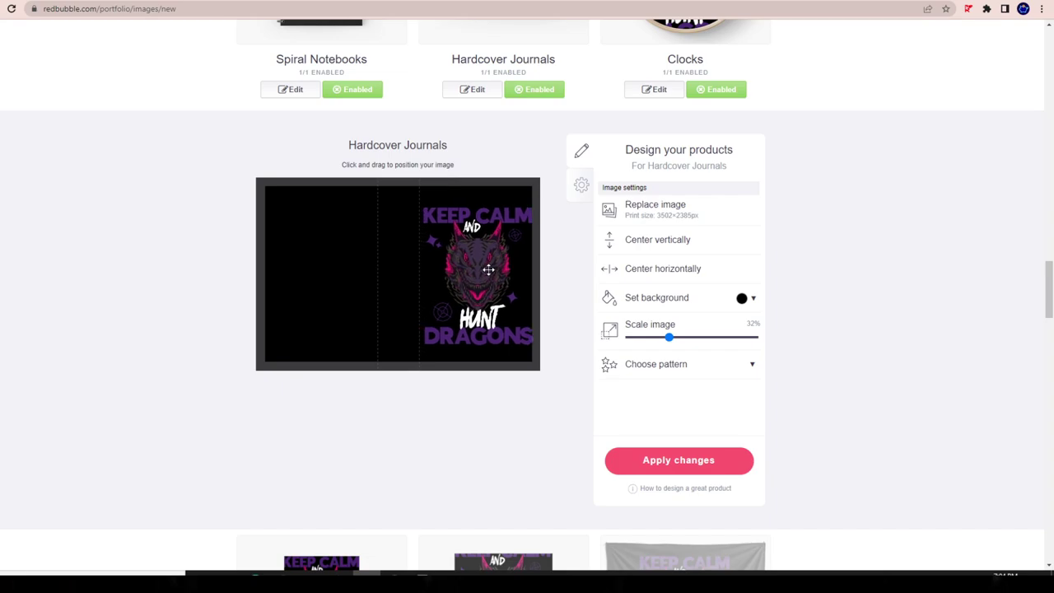
mouse_move(673, 329)
left_mouse_down()
mouse_move(665, 334)
mouse_move(660, 319)
left_mouse_up()
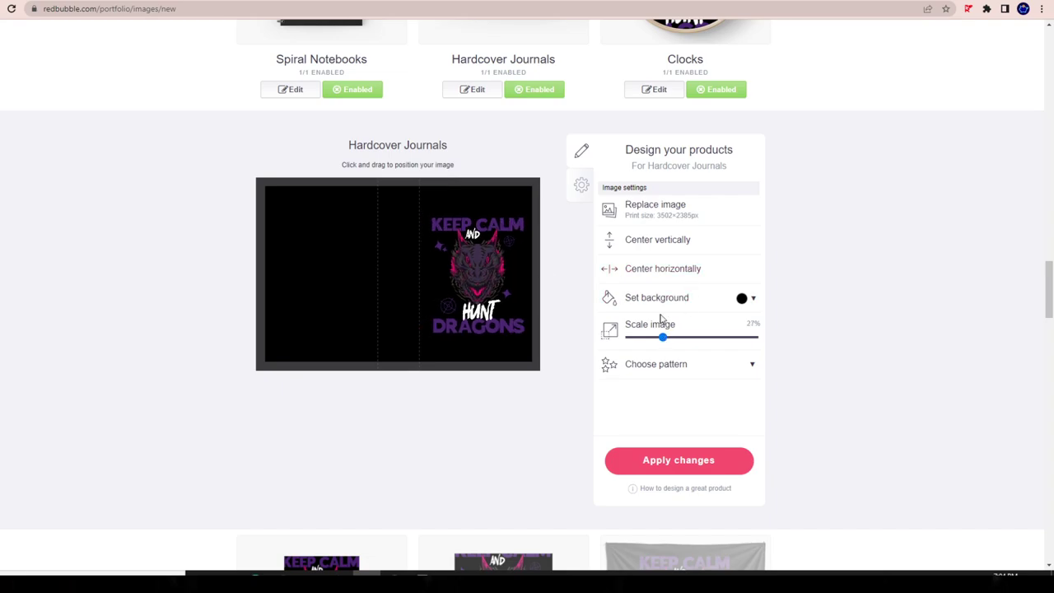
left_click(624, 276)
left_click_drag(370, 238, 445, 255)
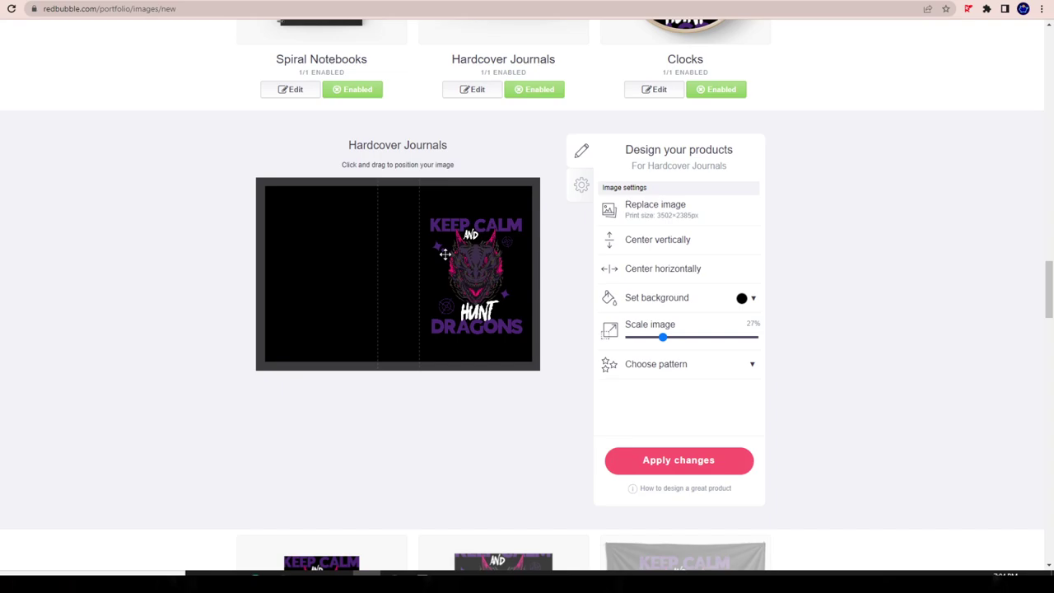
left_click(623, 248)
left_click(686, 458)
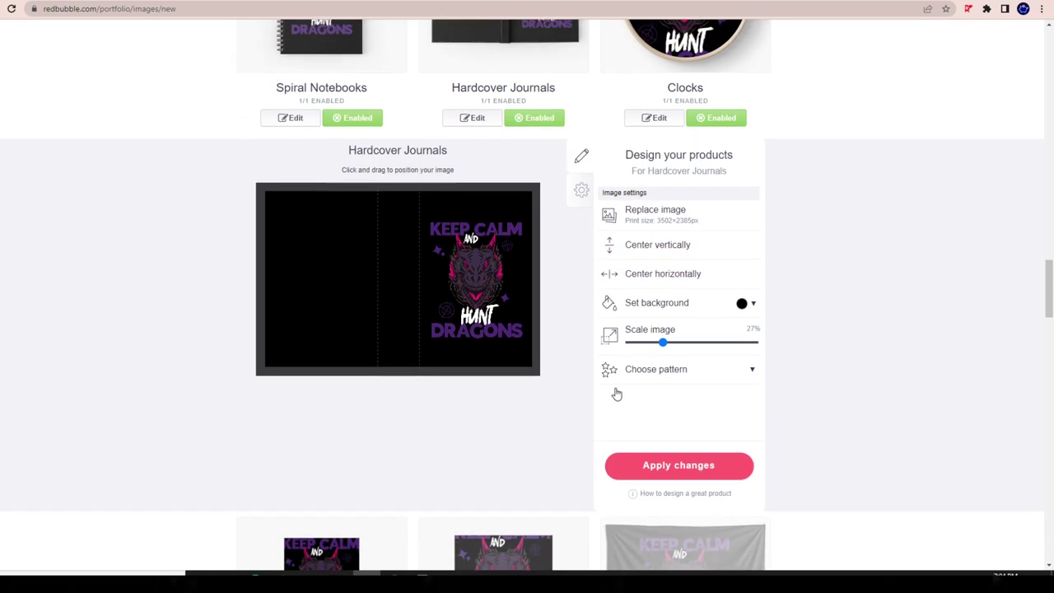
Step: Nudge the Hardcover Journals artwork slightly toward the spine and apply the changes
left_click(475, 260)
scroll(583, 403, "down", 1)
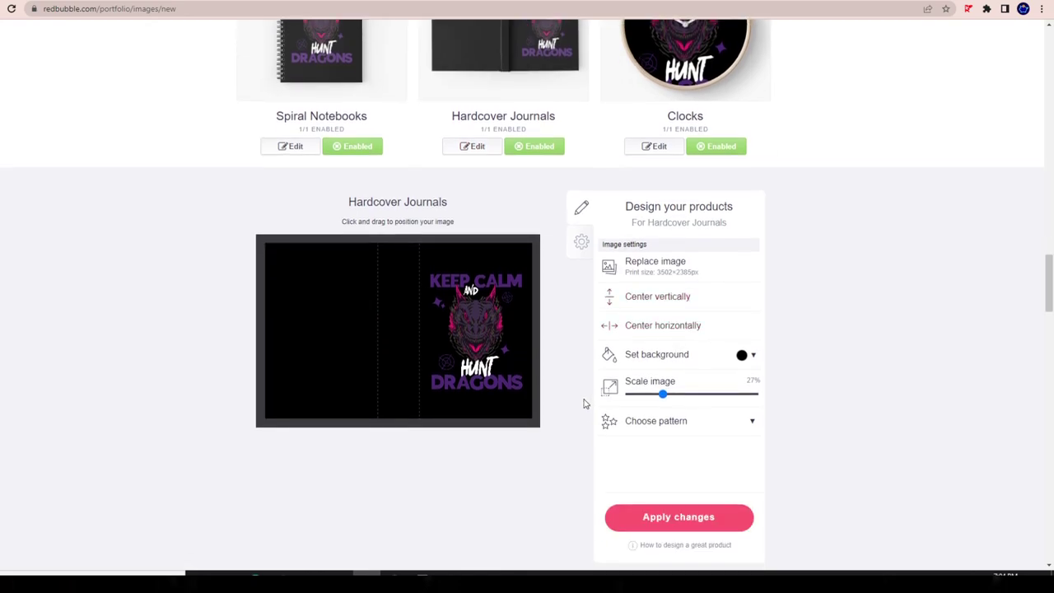
left_click_drag(501, 372, 499, 370)
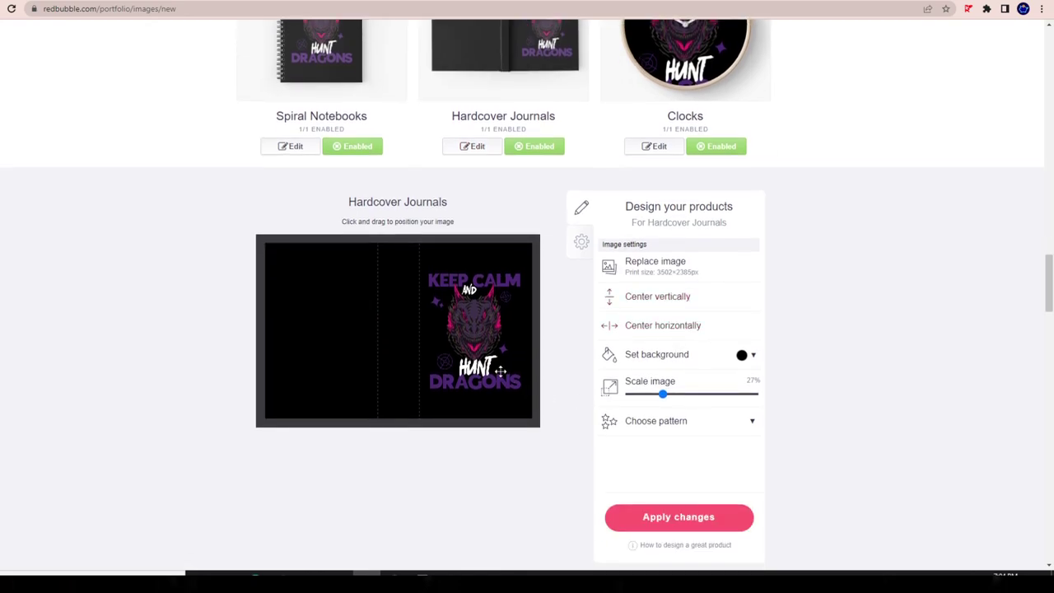
left_click(678, 517)
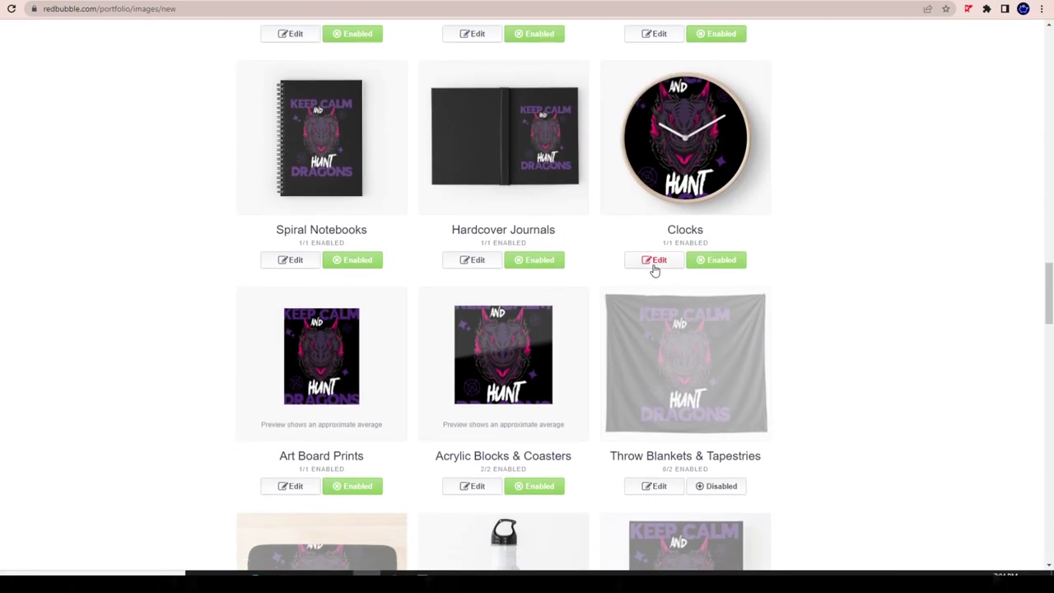
Step: Scale the Clocks artwork to 39% so the full design fits inside the clock face, and apply the changes
left_click(654, 260)
scroll(689, 348, "down", 3)
scroll(684, 135, "up", 2)
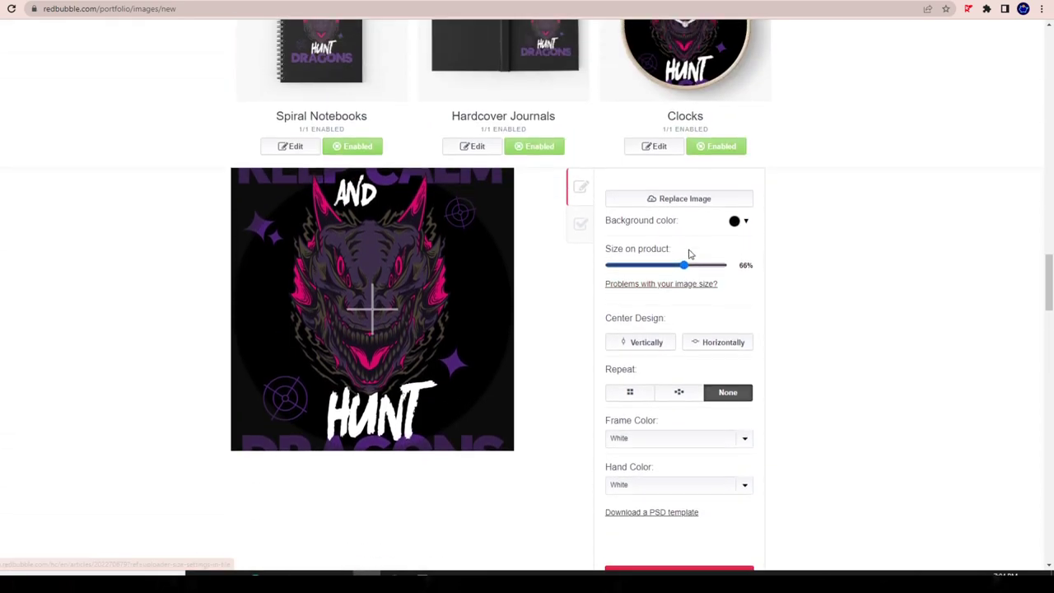
left_click_drag(685, 267, 659, 266)
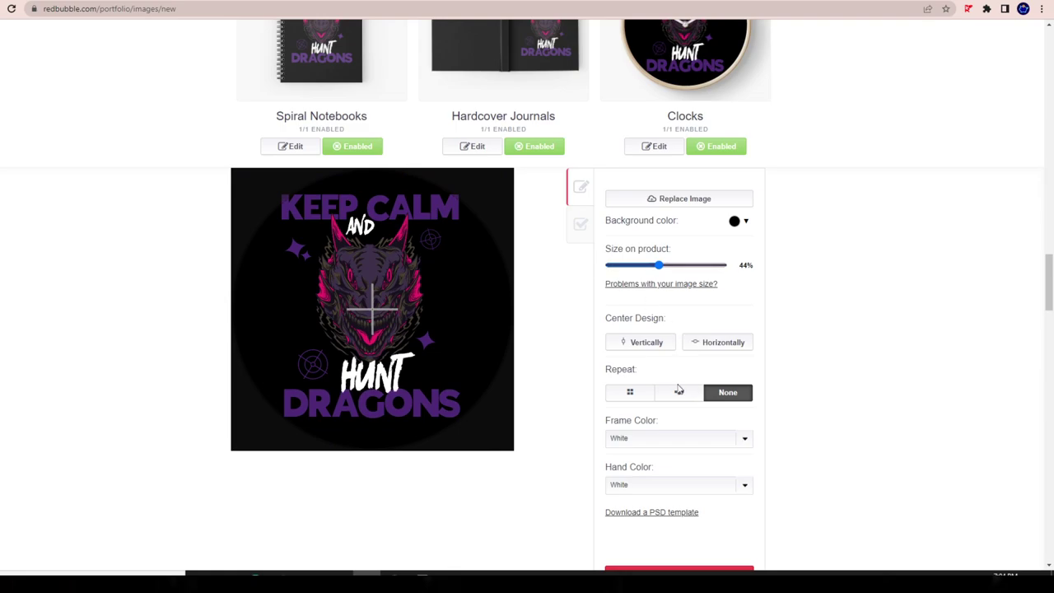
scroll(676, 388, "up", 2)
scroll(672, 391, "down", 1)
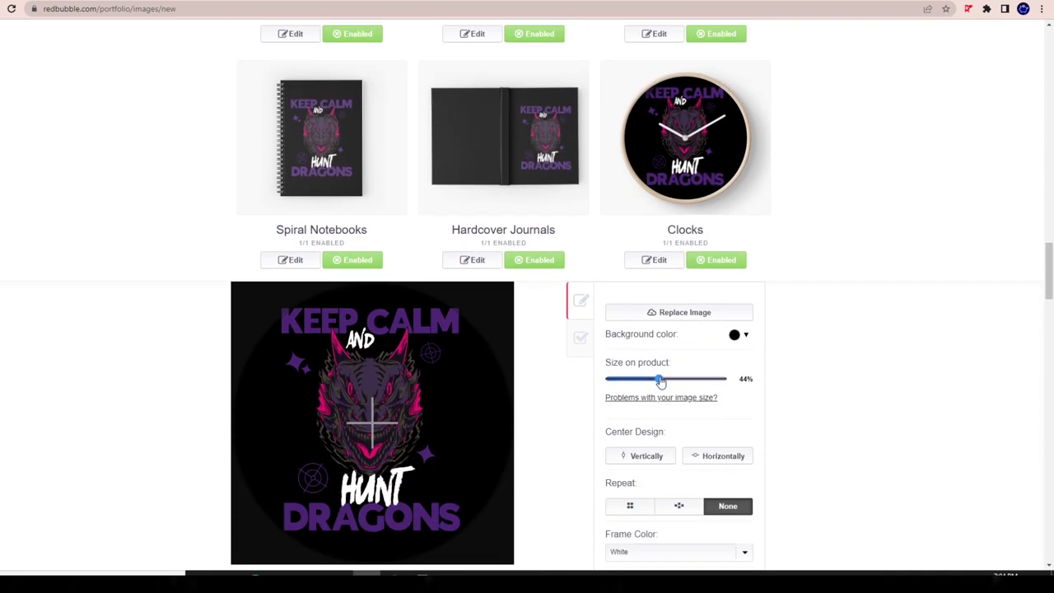
left_click_drag(660, 380, 652, 380)
scroll(647, 428, "down", 3)
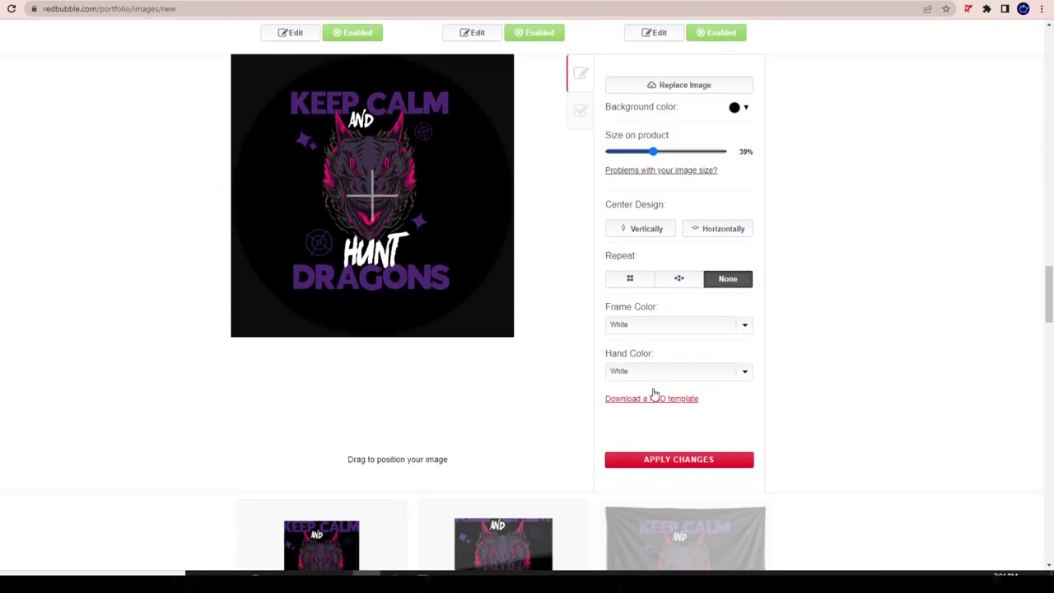
left_click(645, 461)
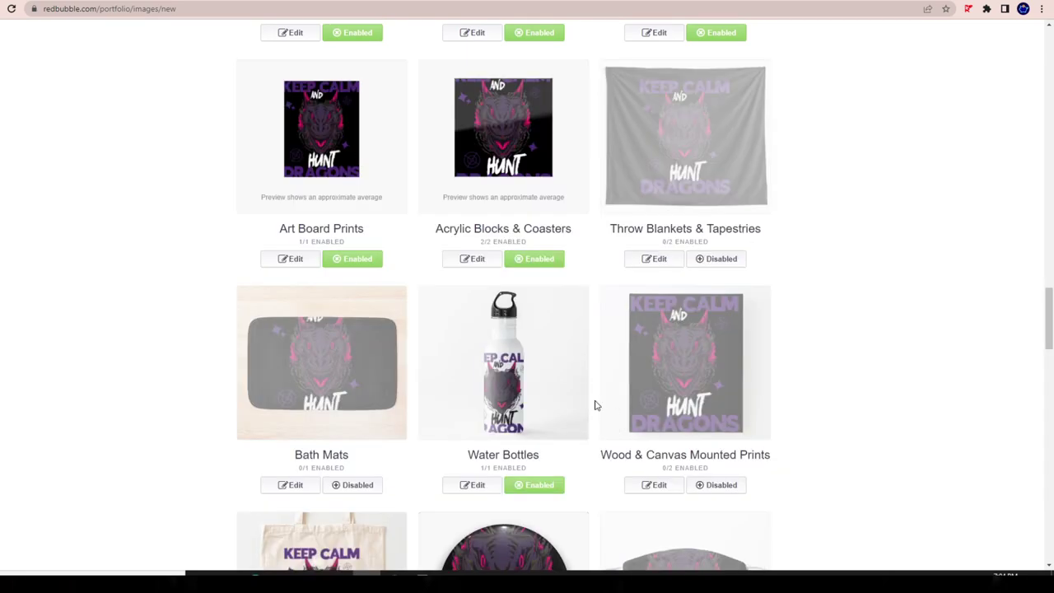
Step: Enable Throw Blankets & Tapestries and check the artwork placement in its editor
left_click(717, 259)
scroll(471, 379, "down", 3)
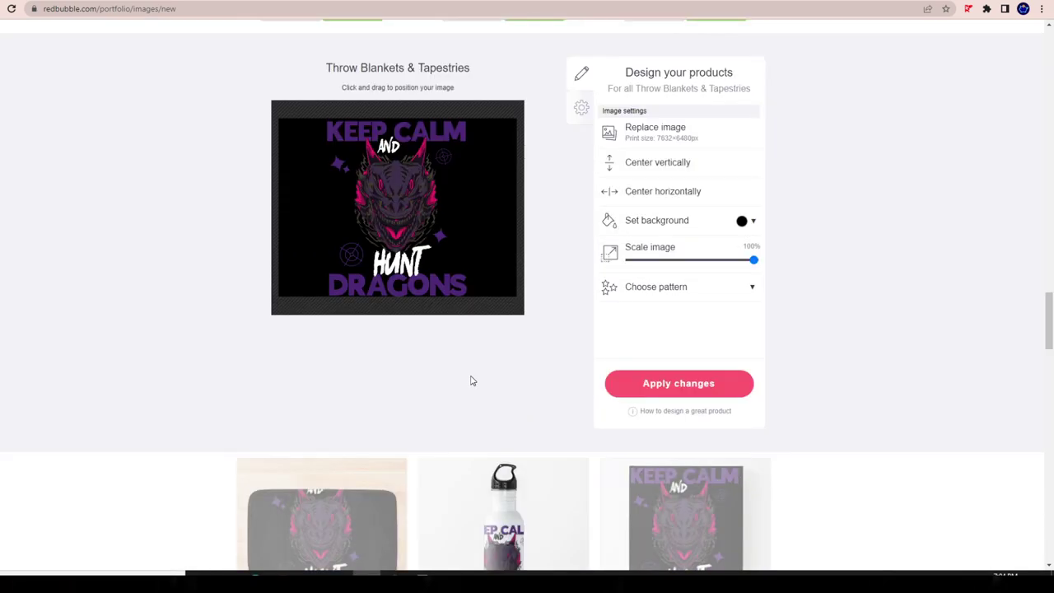
scroll(703, 373, "up", 2)
Step: Scale the Acrylic Blocks & Coasters artwork to 73% and apply the changes
left_click(476, 203)
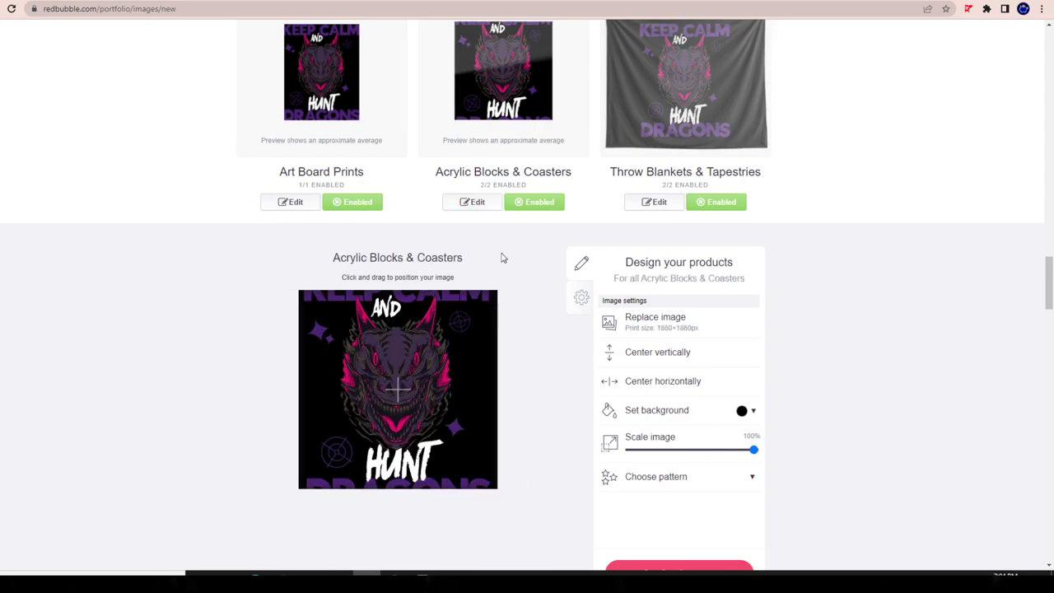
scroll(500, 256, "down", 3)
left_click_drag(745, 225, 721, 238)
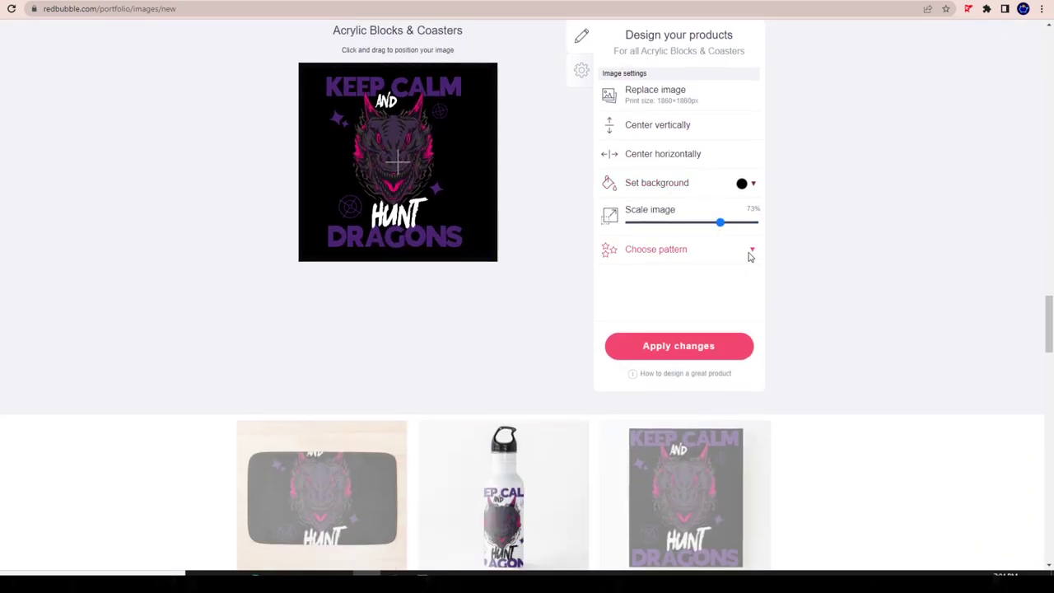
scroll(716, 360, "down", 1)
left_click(713, 356)
scroll(362, 306, "up", 3)
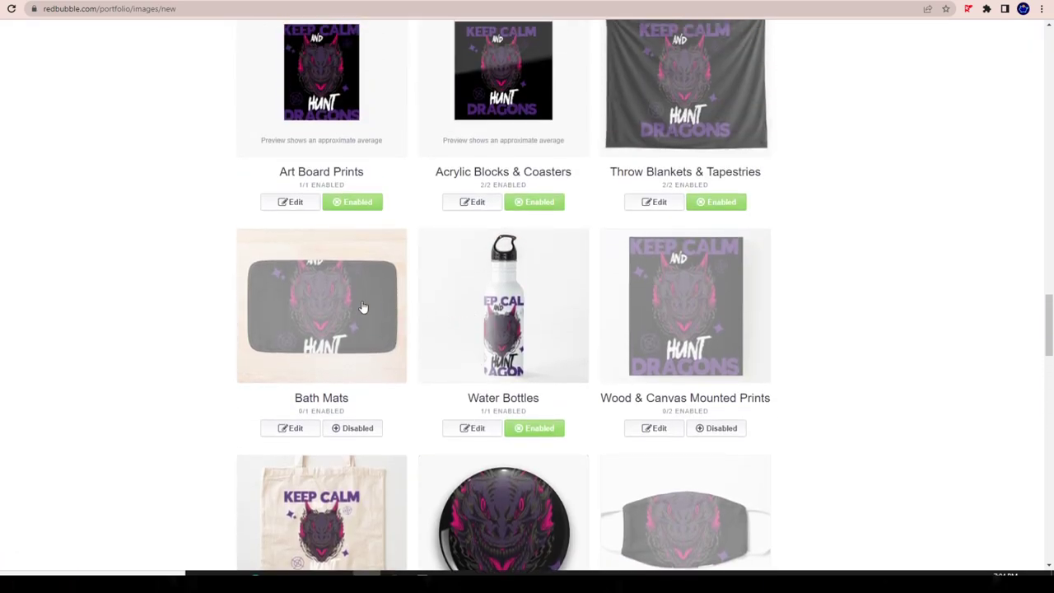
Step: Scale the Art Board Prints artwork to 89%, move it slightly down and apply the changes
left_click(293, 203)
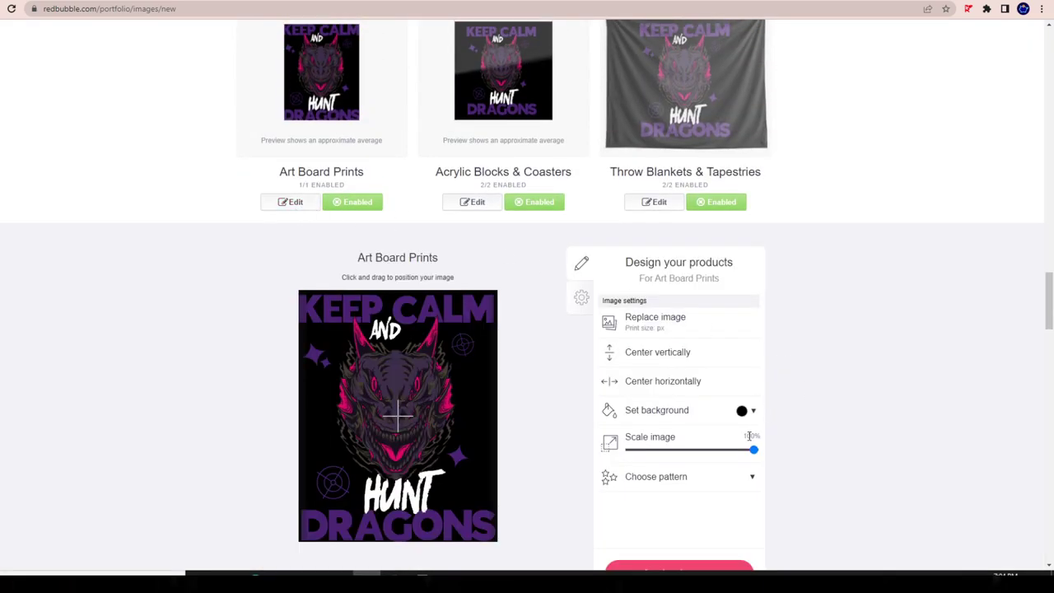
left_click_drag(752, 449, 740, 450)
left_click_drag(399, 417, 400, 420)
scroll(689, 471, "down", 2)
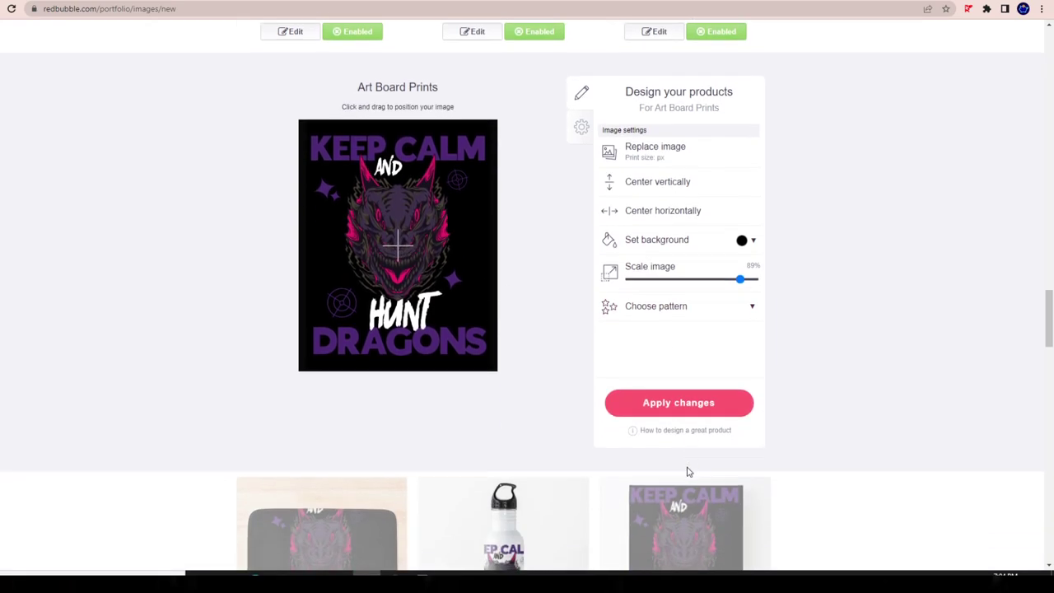
left_click(680, 403)
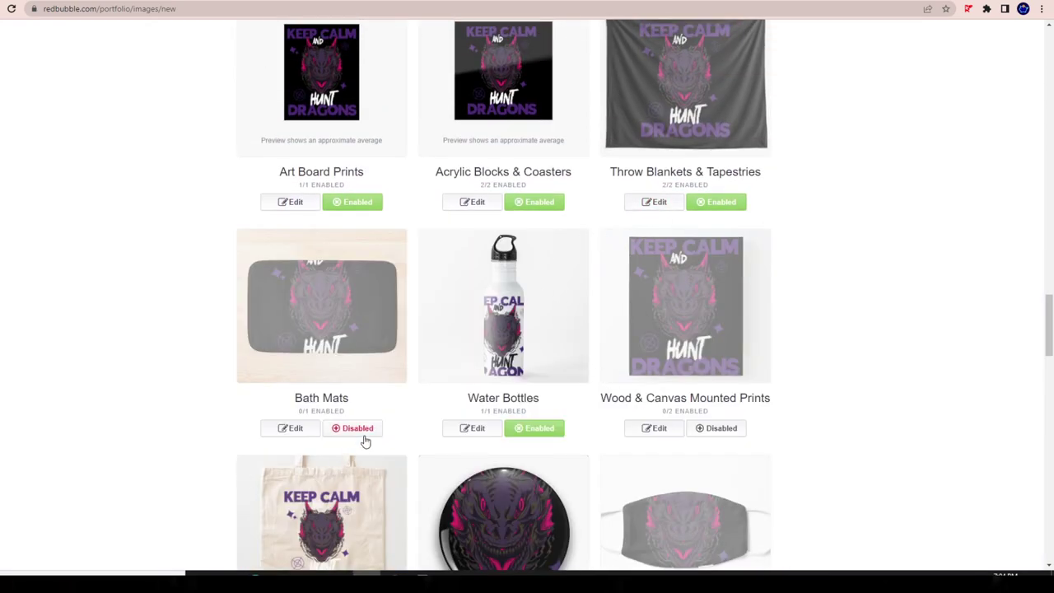
Step: Enable Bath Mats, scale the artwork to 65% and apply the changes
left_click(359, 429)
left_click(313, 429)
scroll(741, 447, "down", 2)
left_click_drag(750, 449, 711, 449)
scroll(712, 522, "down", 1)
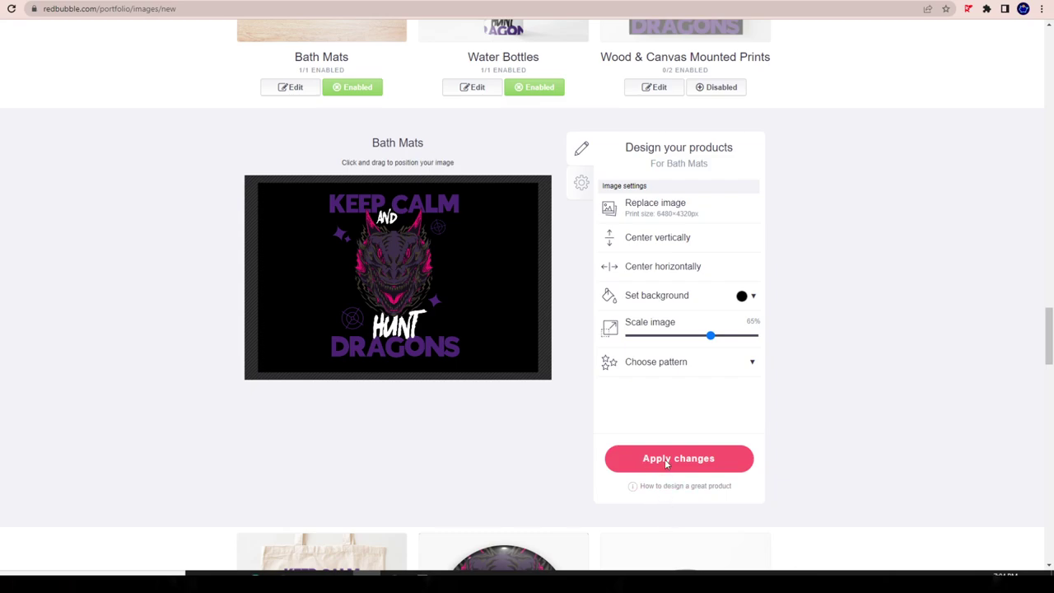
left_click(667, 458)
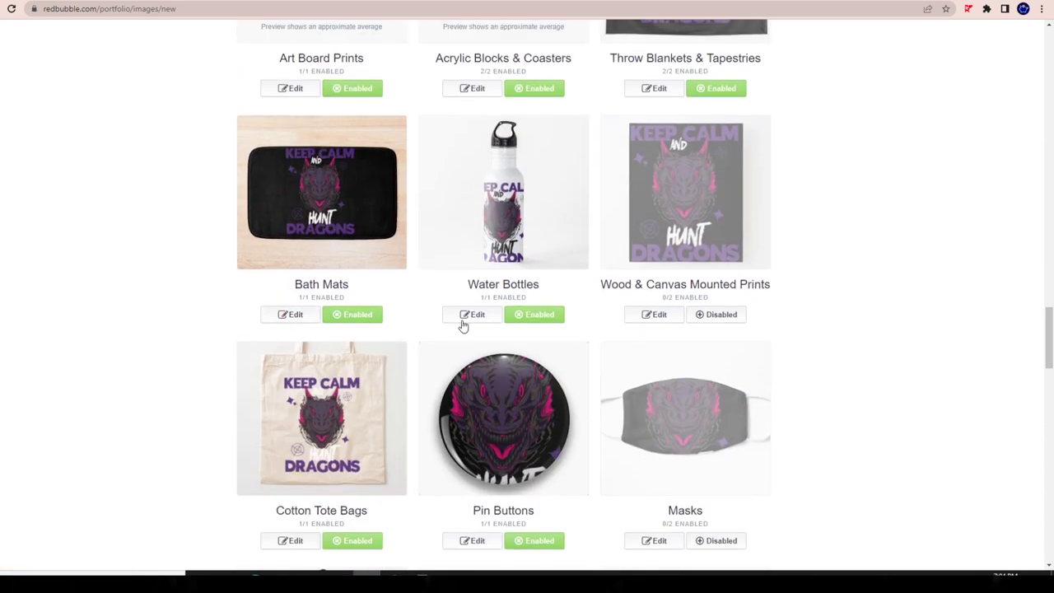
Step: Scale the Water Bottles artwork to 31% and apply the changes
left_click(474, 315)
scroll(626, 321, "down", 2)
left_click_drag(675, 306, 661, 323)
left_click(661, 459)
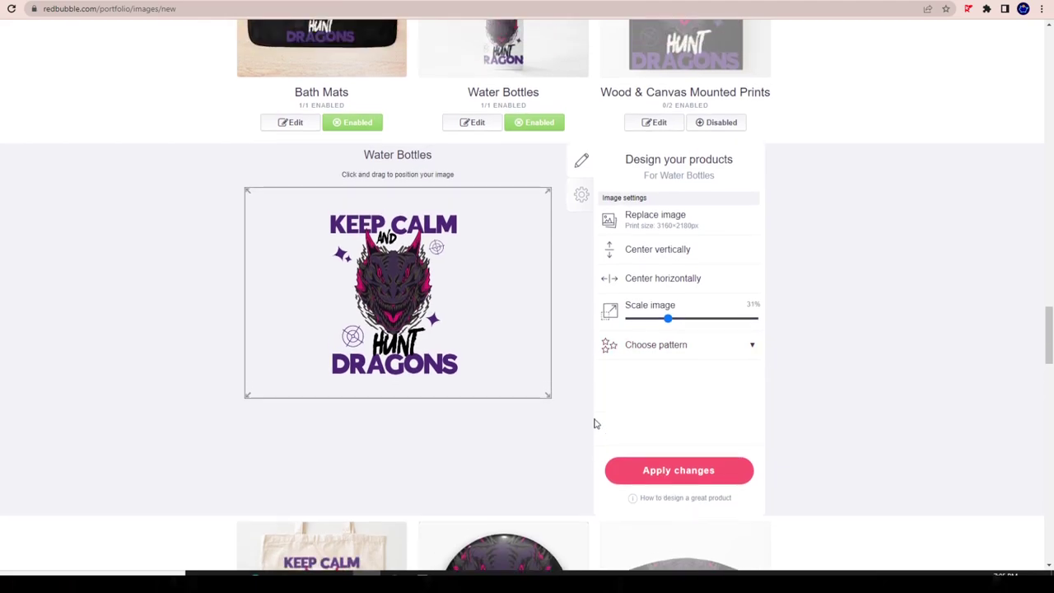
Step: Enable Wood & Canvas Mounted Prints and Masks
left_click(712, 316)
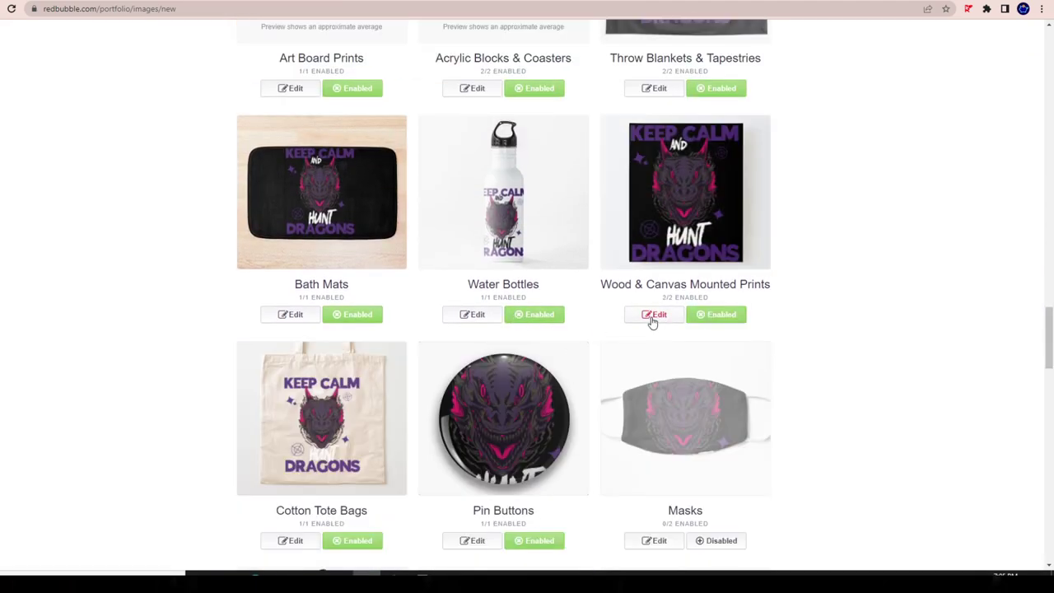
scroll(688, 361, "down", 3)
left_click(713, 257)
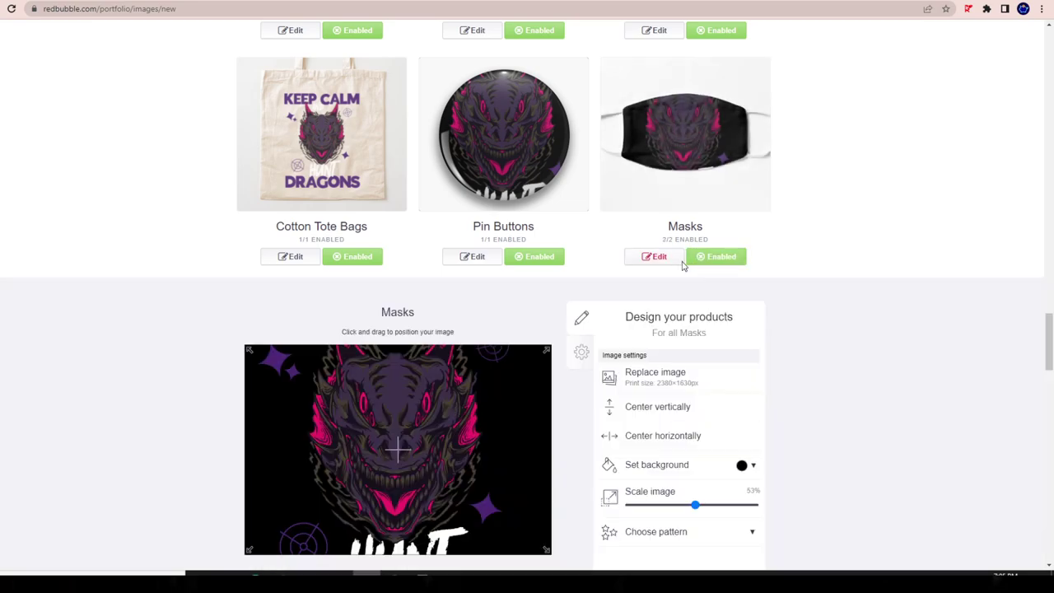
Step: Scale the Masks artwork down in stages to 19% so the full design fits the mask, applying the changes
left_click_drag(688, 279, 664, 279)
left_click(672, 400)
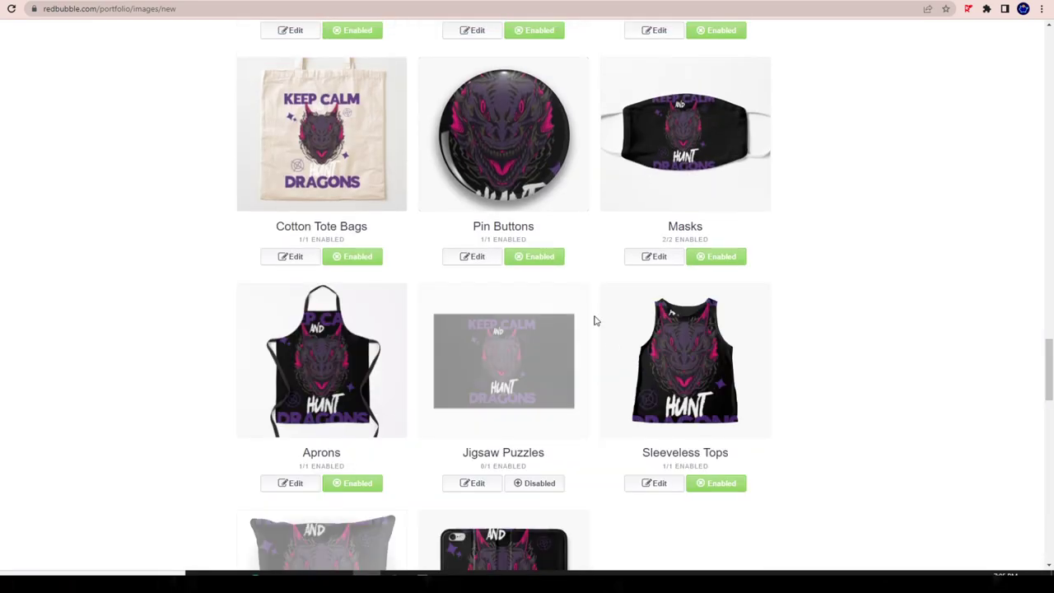
left_click(656, 256)
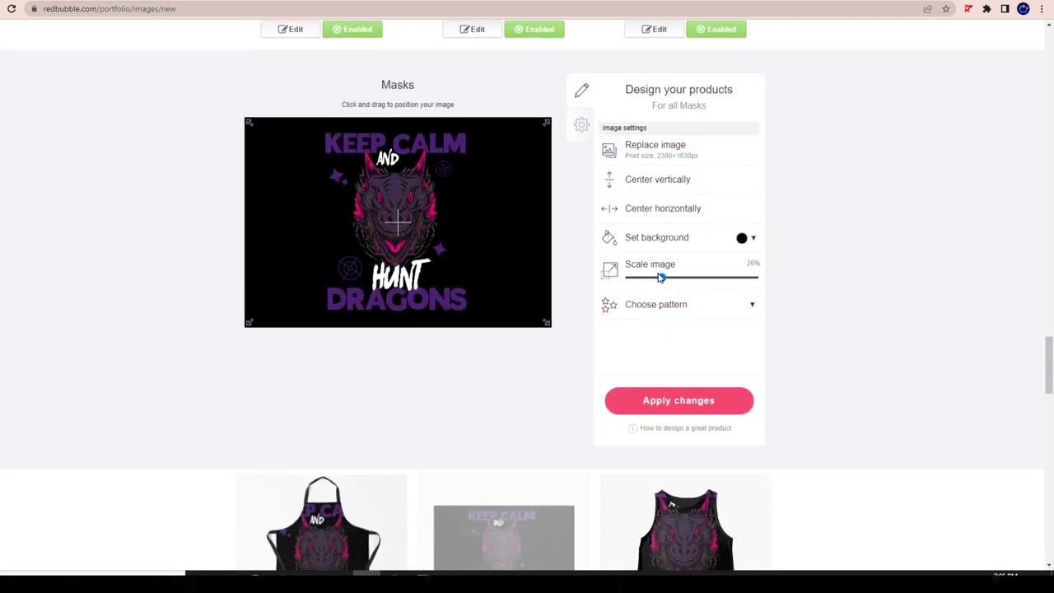
left_click_drag(661, 277, 661, 278)
scroll(660, 300, "up", 2)
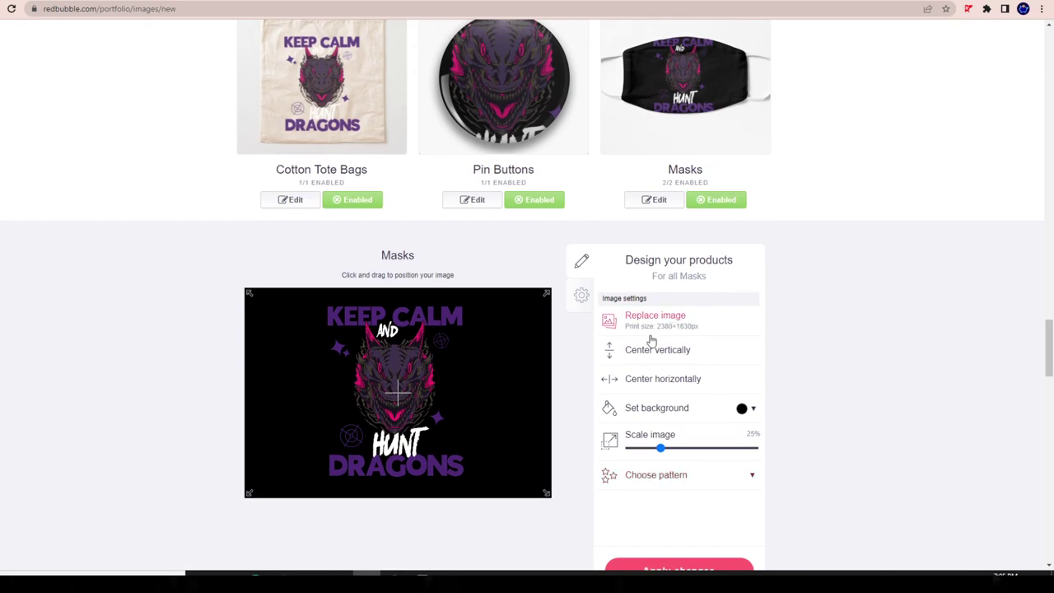
left_click_drag(664, 450, 654, 455)
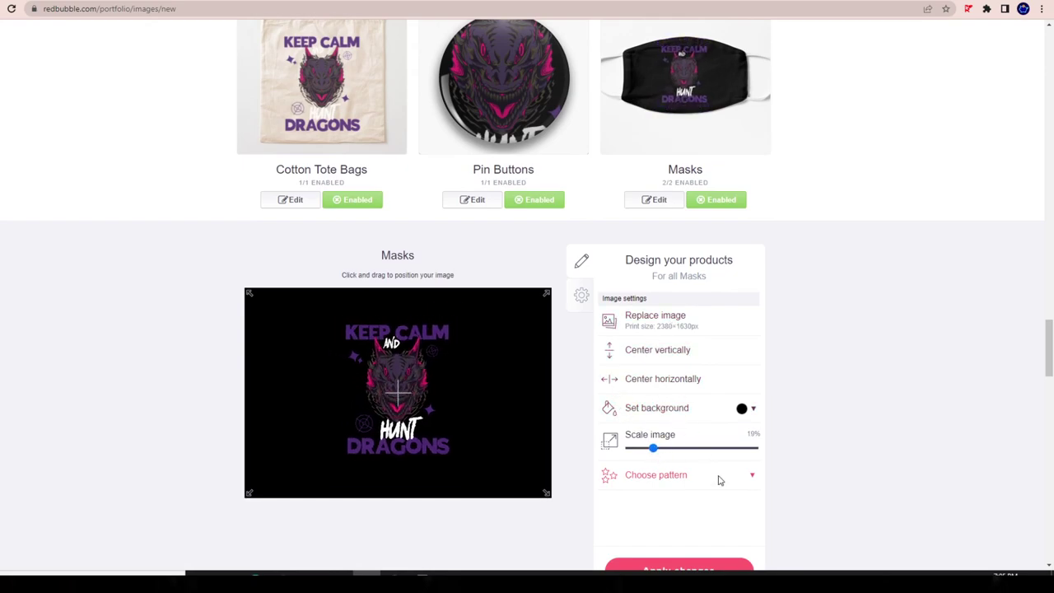
scroll(708, 437, "down", 3)
left_click(632, 325)
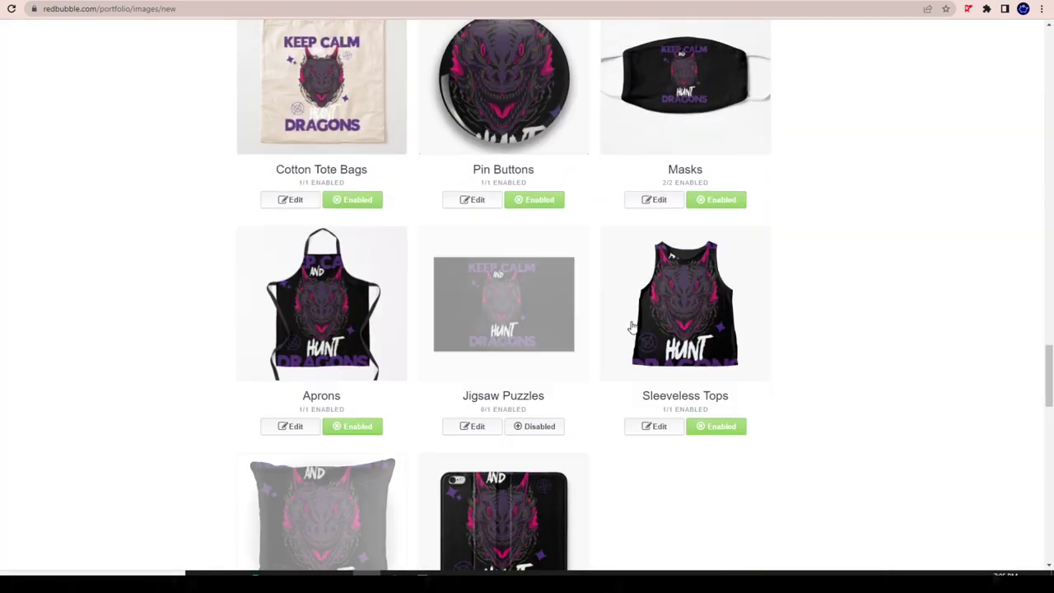
Step: Scale the Pin Buttons artwork to 10%, center it horizontally and apply the changes
left_click(475, 200)
scroll(666, 300, "down", 2)
left_click_drag(659, 281, 637, 281)
scroll(689, 418, "up", 3)
scroll(653, 340, "down", 3)
scroll(504, 369, "up", 2)
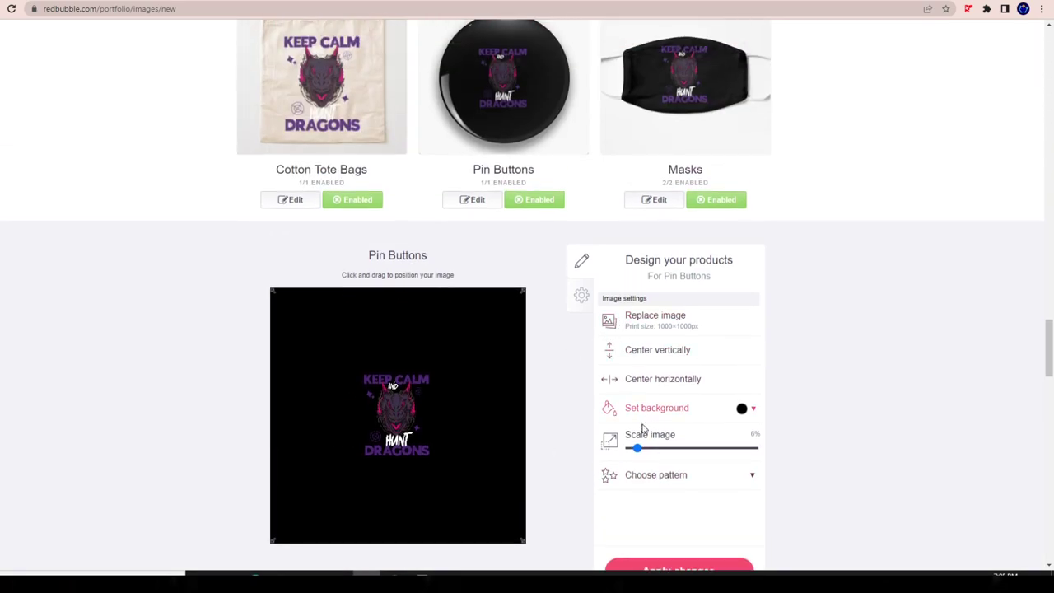
left_click_drag(638, 450, 644, 451)
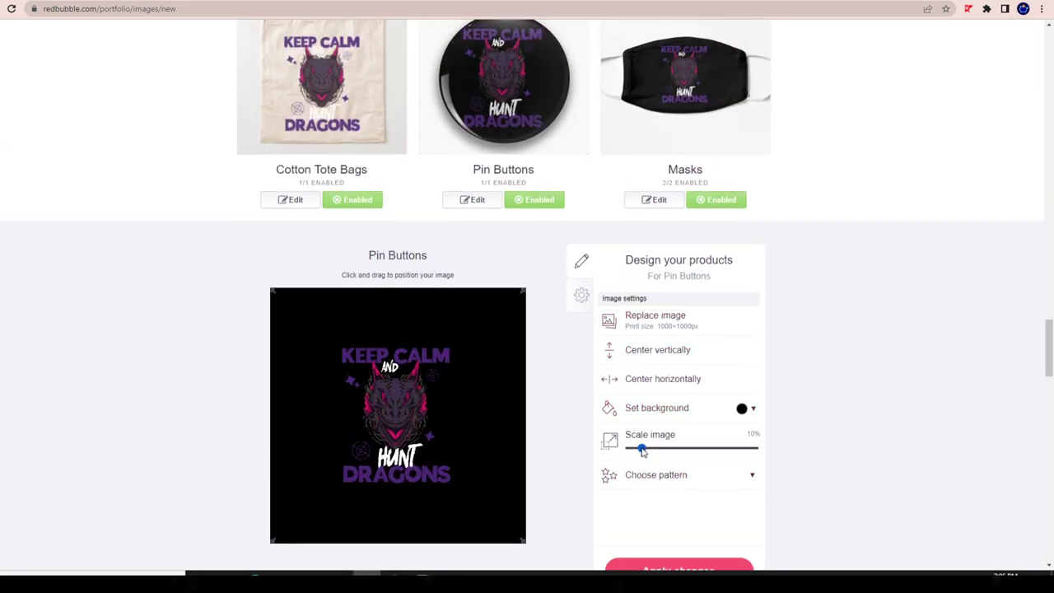
left_click(630, 380)
scroll(628, 390, "down", 1)
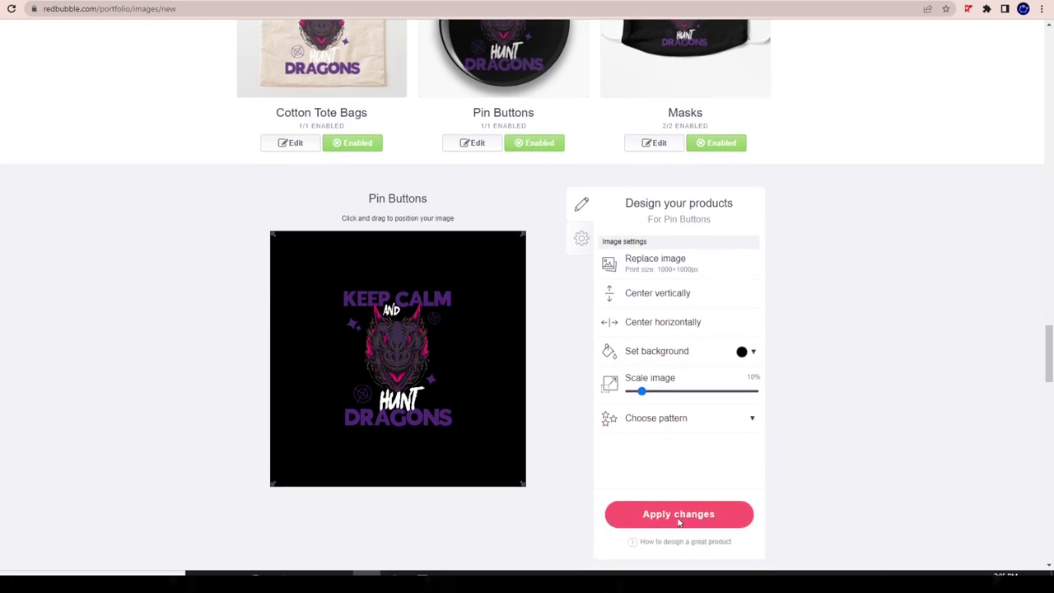
scroll(354, 416, "up", 3)
scroll(324, 325, "down", 1)
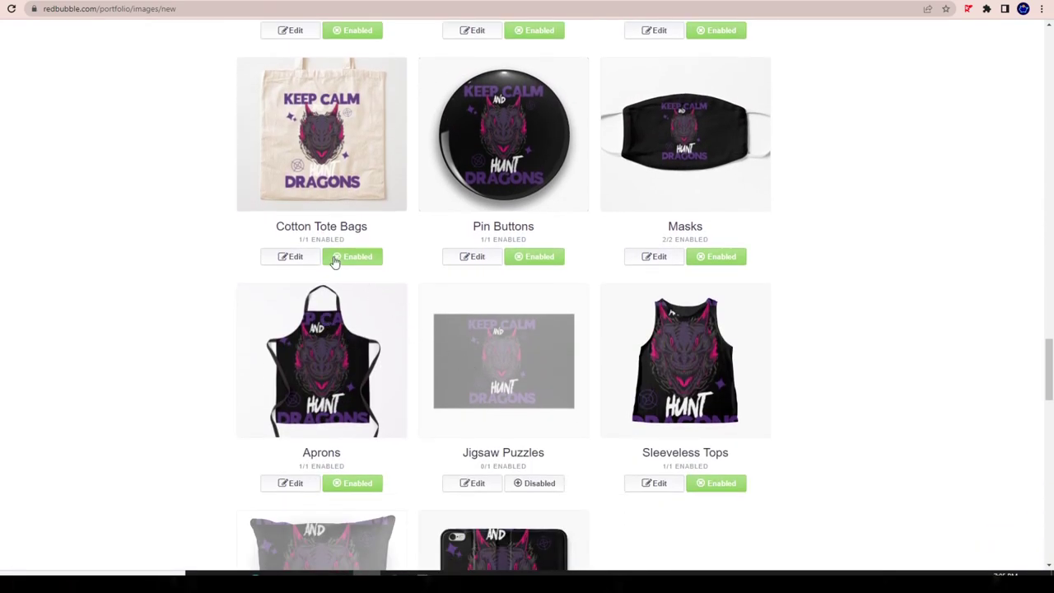
Step: Replace the Cotton Tote Bags image with file 5 from the KEEP CALM (1) folder
left_click(292, 257)
scroll(621, 378, "down", 1)
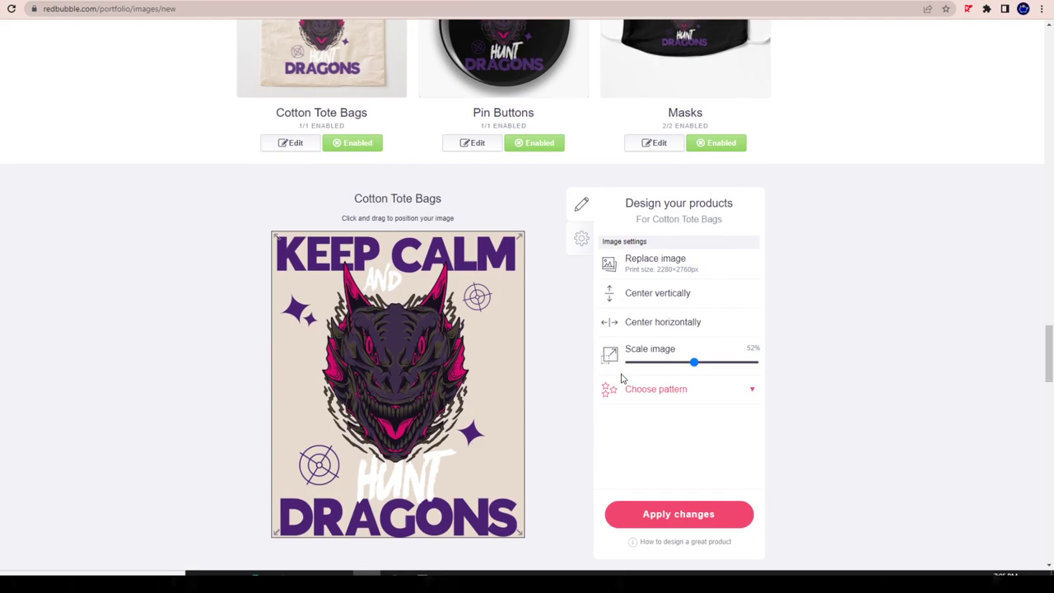
left_click(607, 264)
double_click(357, 169)
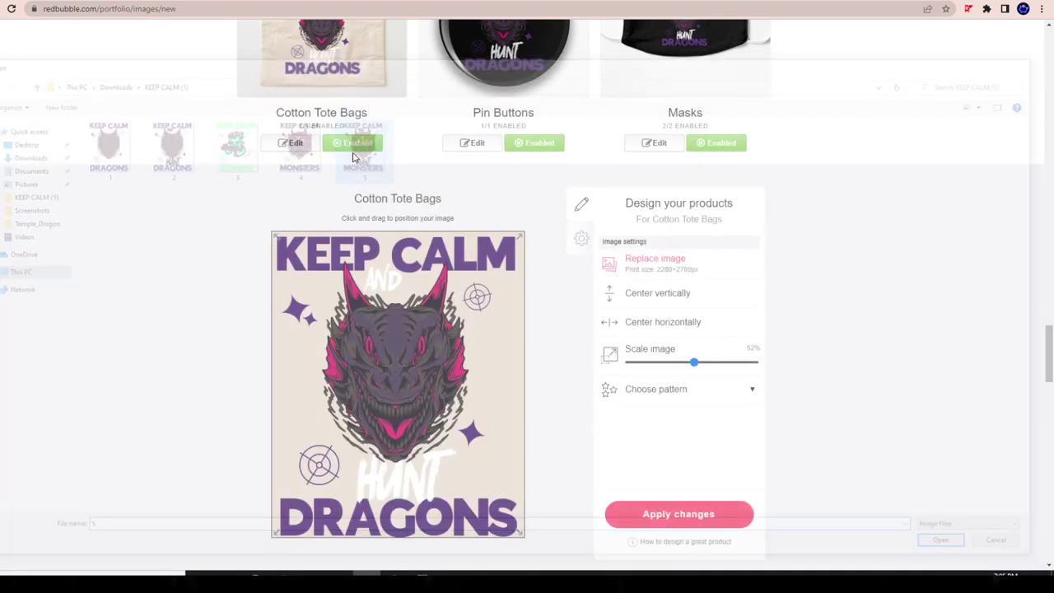
Step: Enable Jigsaw Puzzles
scroll(297, 288, "up", 1)
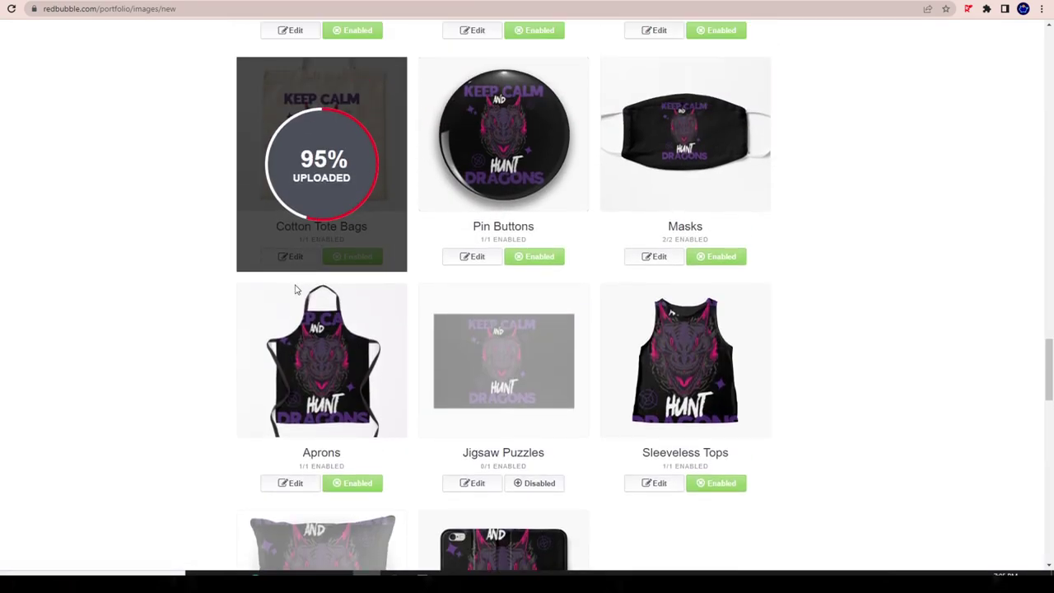
scroll(391, 331, "down", 1)
left_click(527, 426)
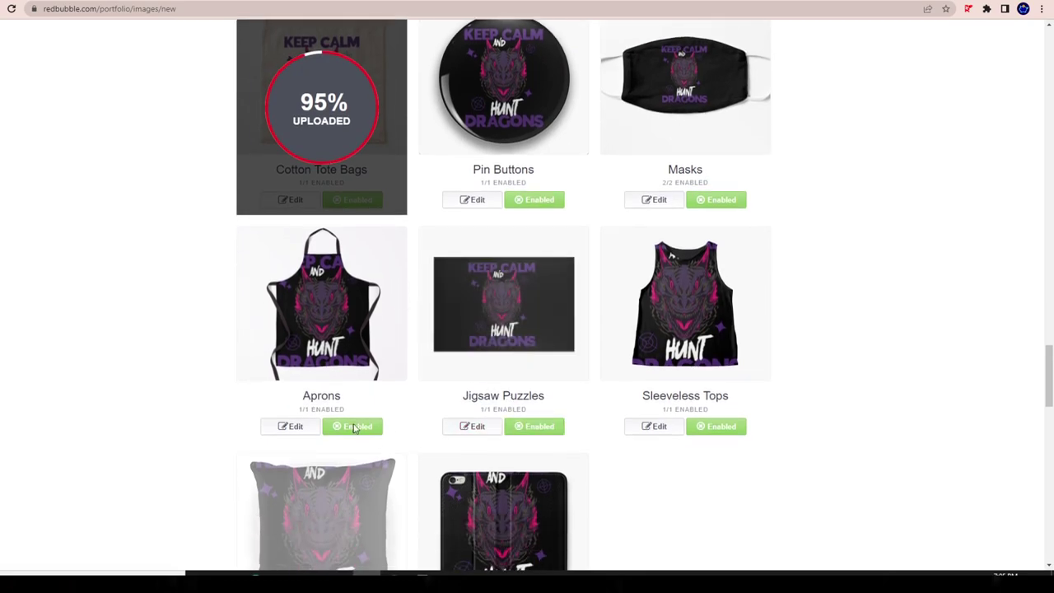
Step: Scale the Aprons artwork to about 62%, adjust its position and apply the changes
left_click(290, 427)
left_click(699, 391)
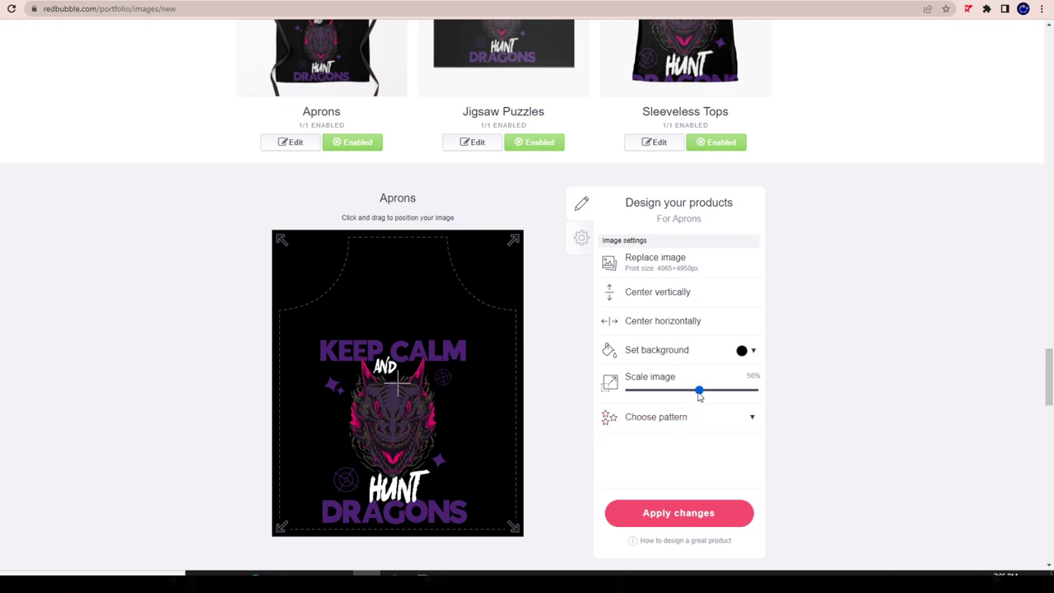
left_click_drag(699, 395, 717, 390)
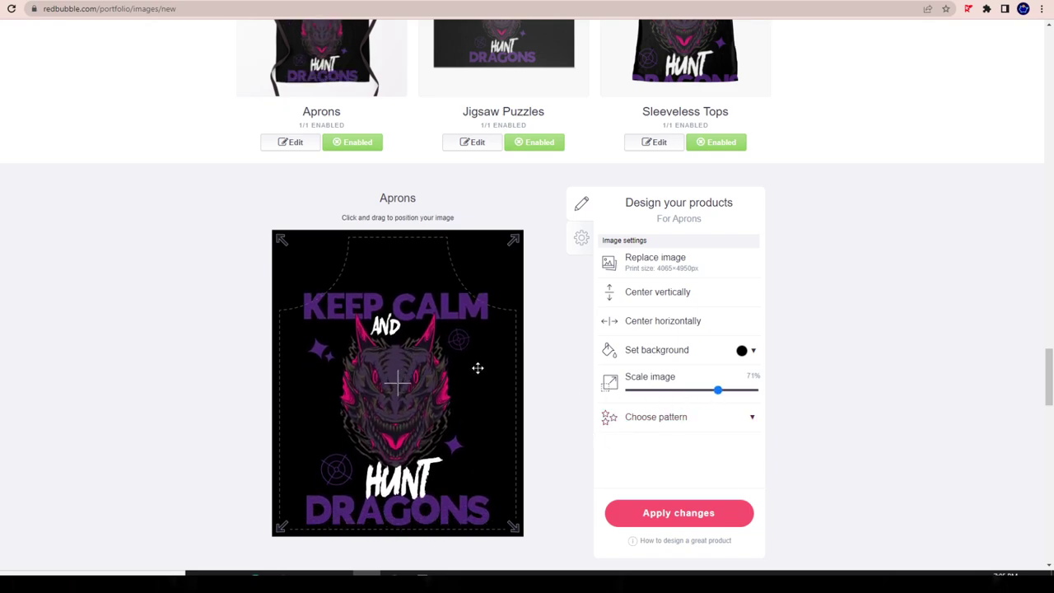
left_click_drag(477, 368, 482, 374)
left_click_drag(713, 389, 707, 391)
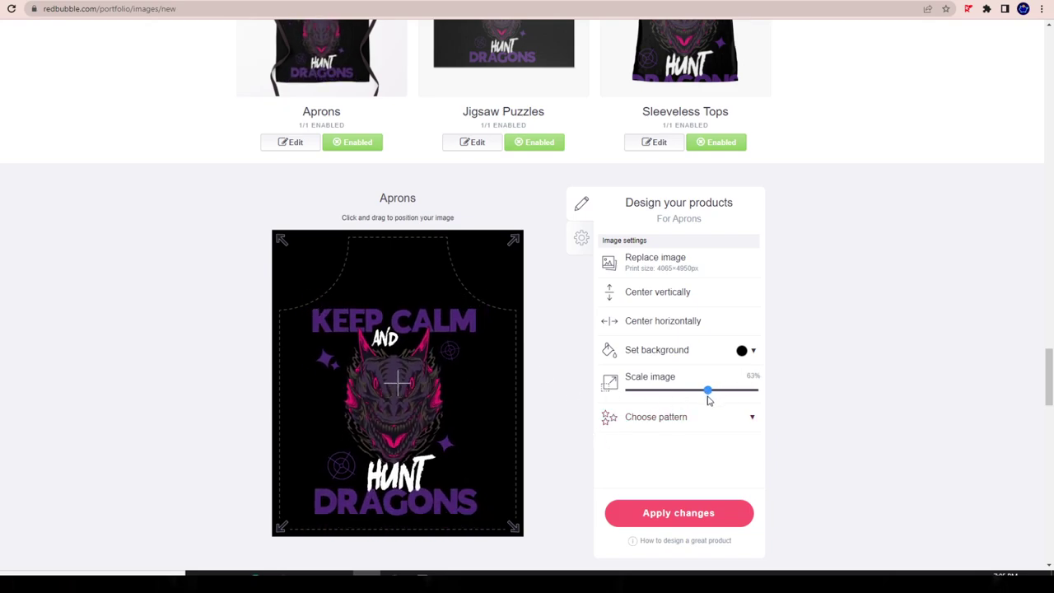
left_click(699, 513)
Step: Replace the Cotton Tote Bags image with file 2, the dragon design with black HUNT lettering
scroll(321, 262, "up", 3)
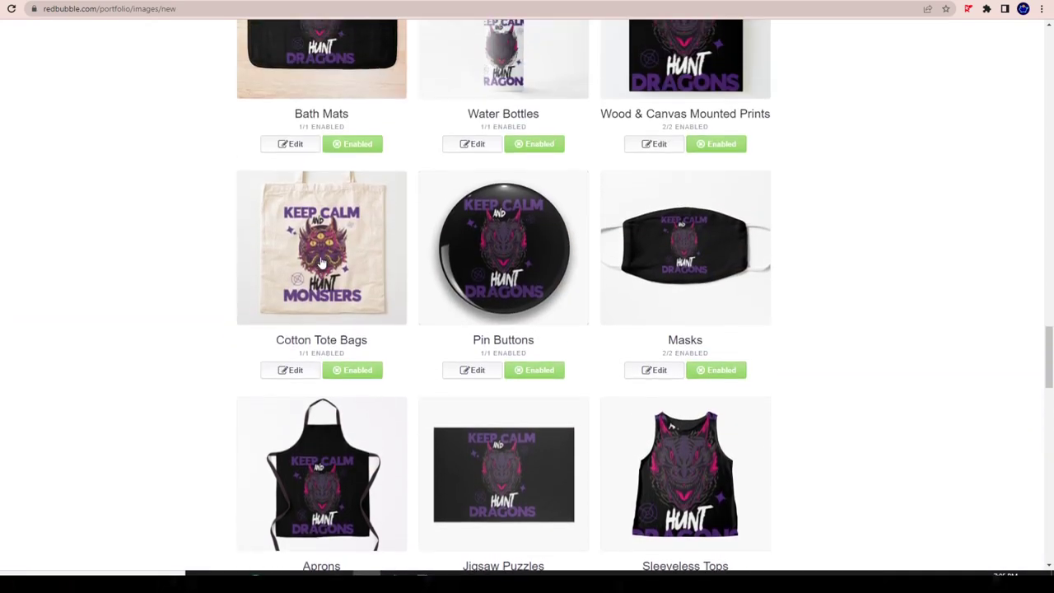
left_click(292, 371)
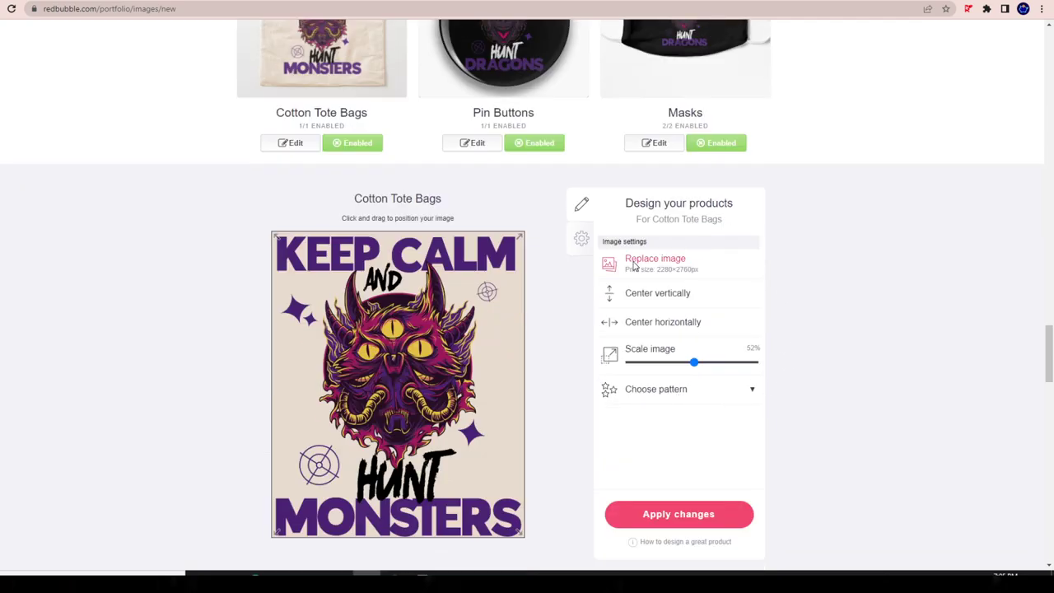
left_click(636, 263)
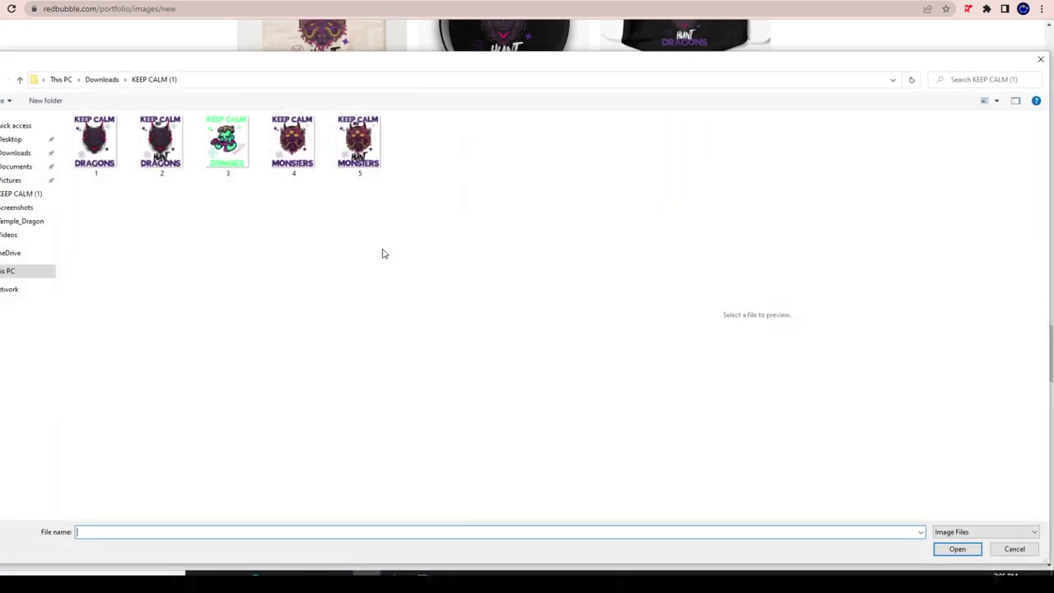
left_click(159, 162)
double_click(159, 162)
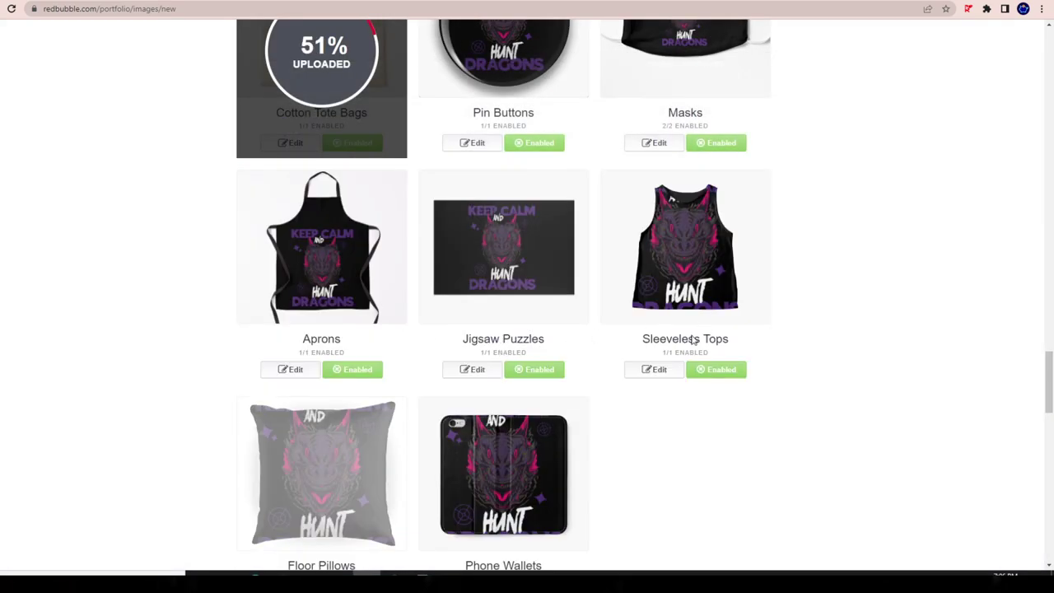
Step: Scale the Sleeveless Tops artwork to 51%, move it lower below the neckline and apply the changes
left_click(664, 367)
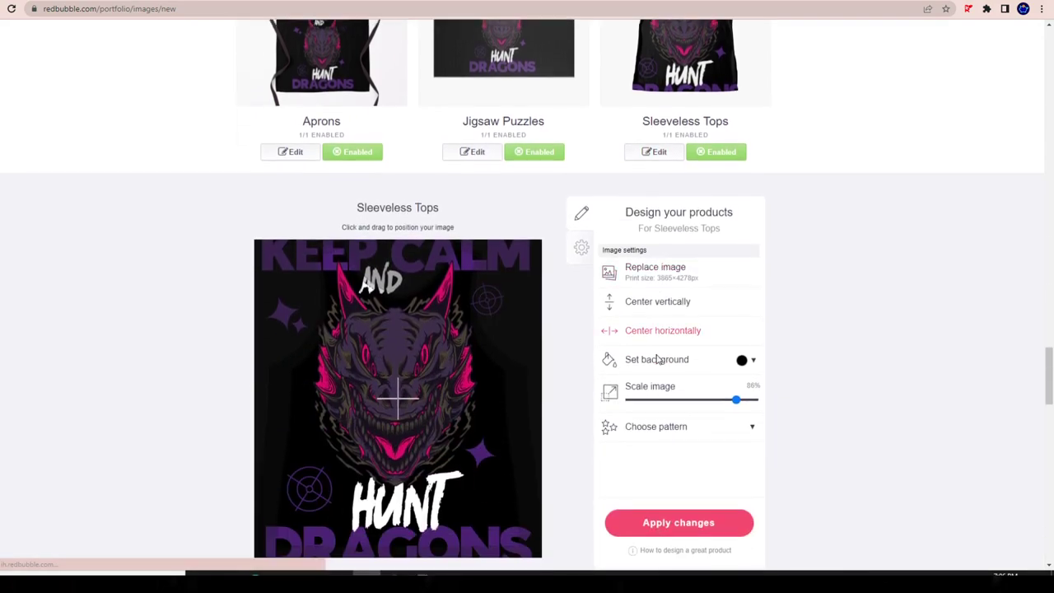
left_click(690, 390)
left_click_drag(441, 371, 433, 414)
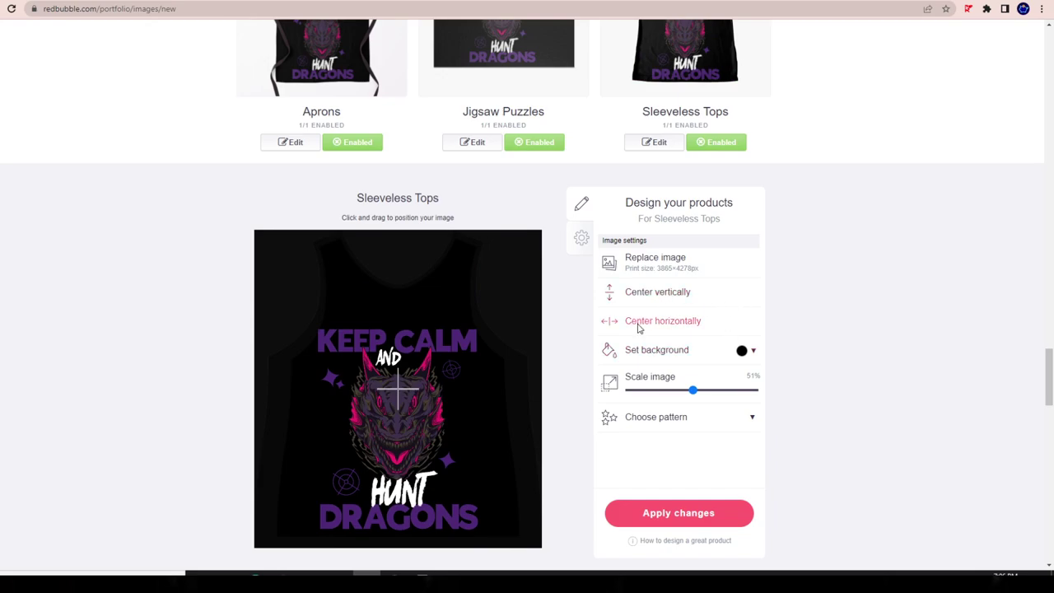
left_click(678, 513)
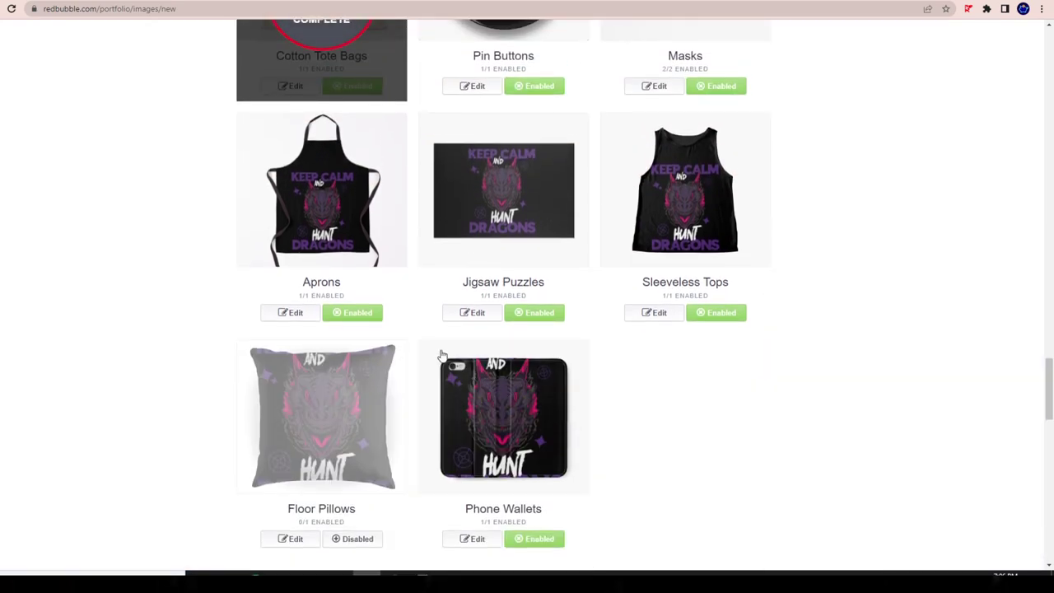
Step: Rescale the Aprons artwork to 59%, reposition it within the apron outline and apply the changes
left_click(295, 314)
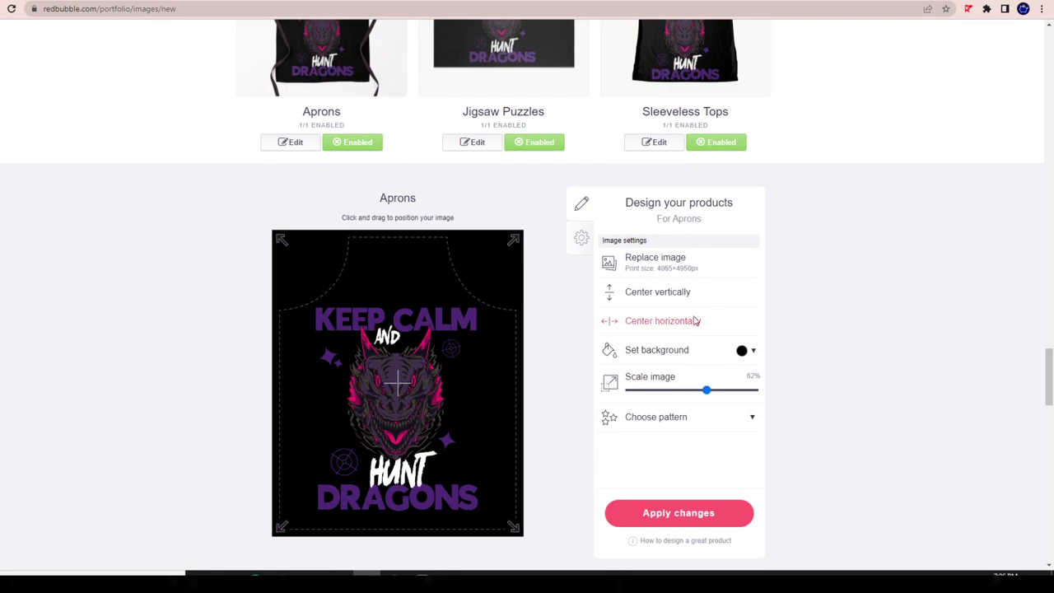
left_click_drag(709, 396, 714, 394)
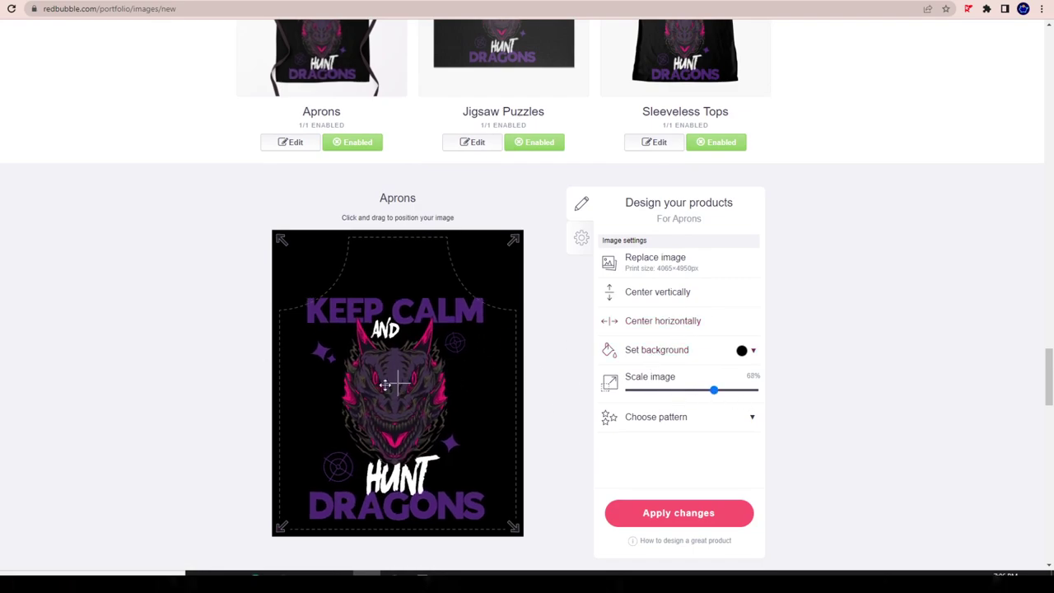
scroll(545, 466, "up", 1)
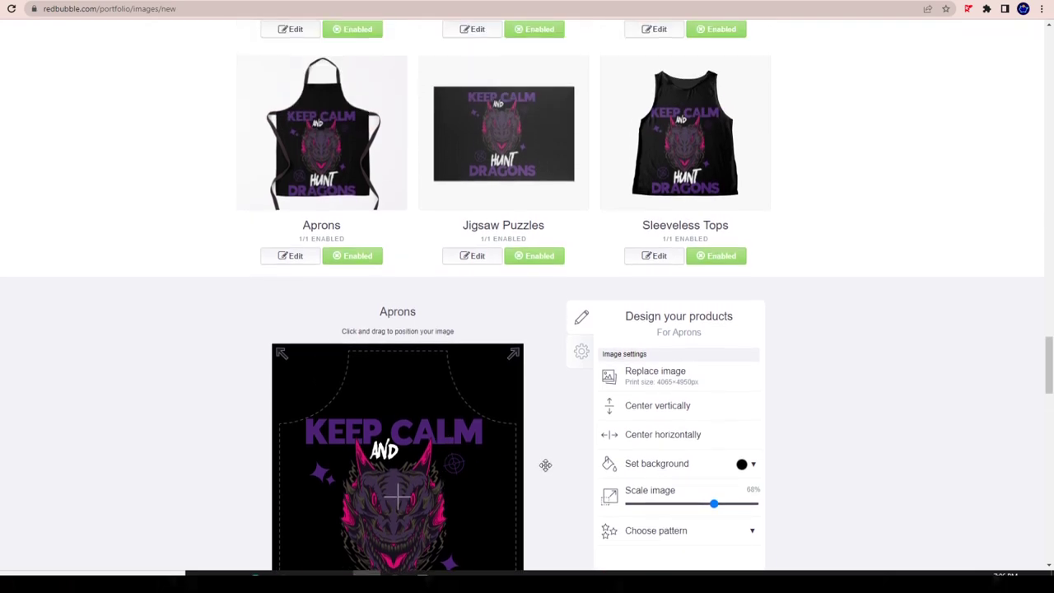
left_click_drag(714, 503, 702, 503)
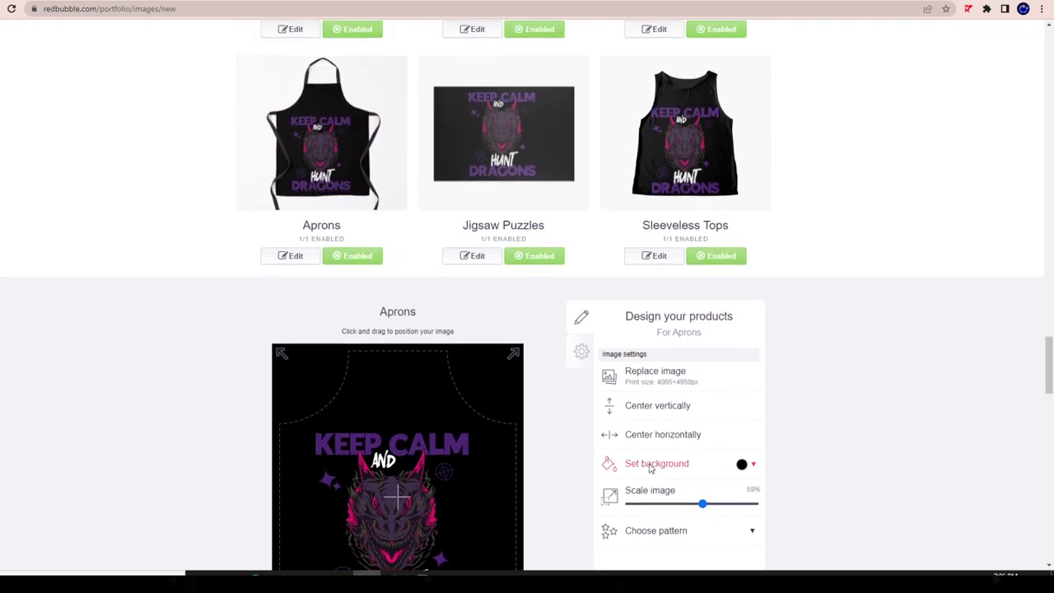
left_click_drag(476, 477, 445, 489)
scroll(463, 482, "down", 2)
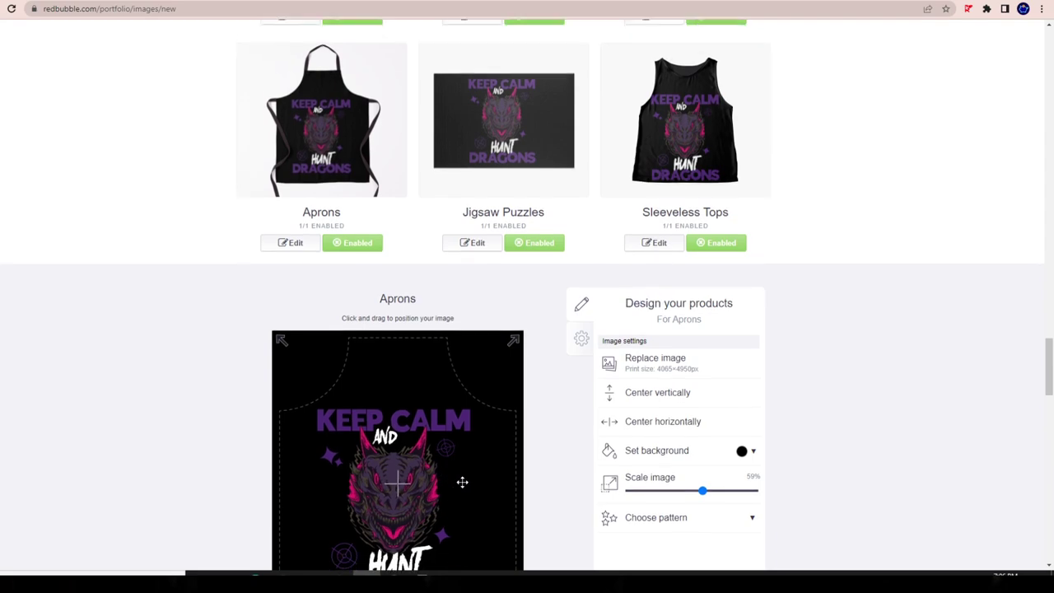
left_click(659, 458)
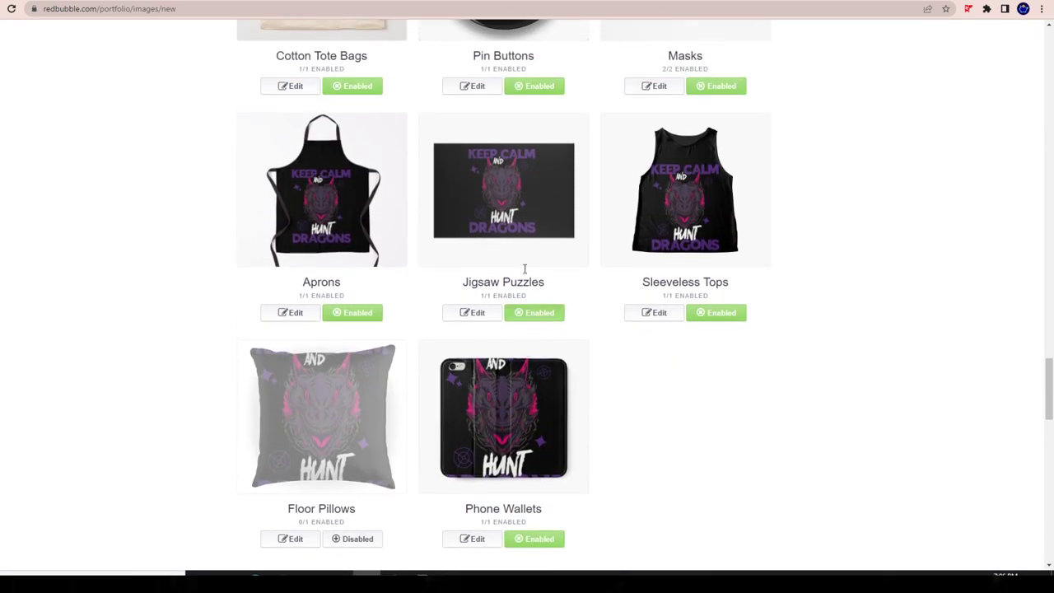
Step: Scale the Phone Wallets artwork to 17%, move it onto the right-hand cover of the wallet and apply the changes
scroll(507, 239, "down", 3)
left_click(475, 256)
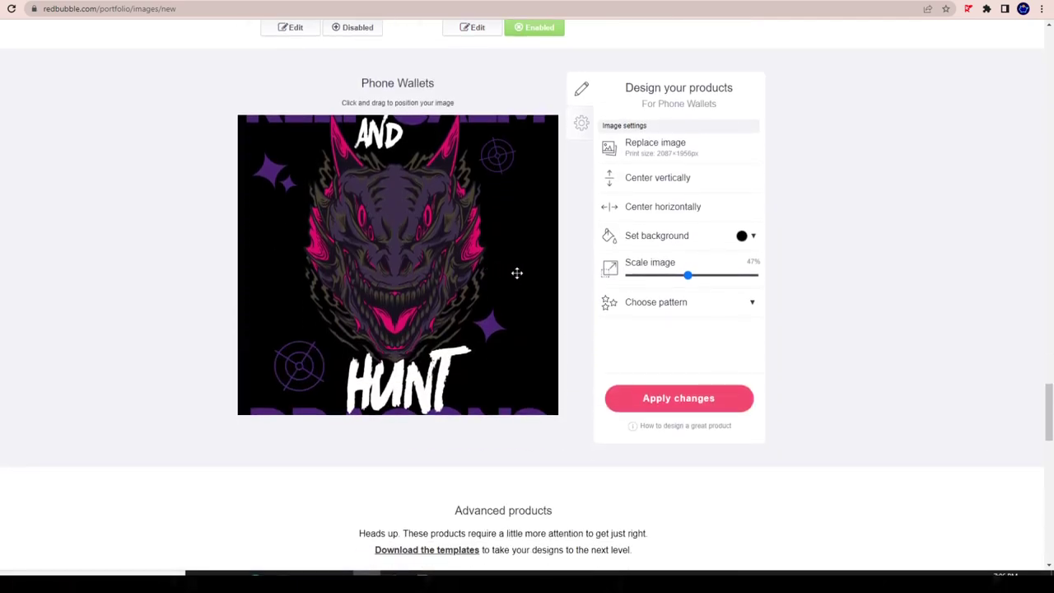
left_click_drag(695, 278, 502, 275)
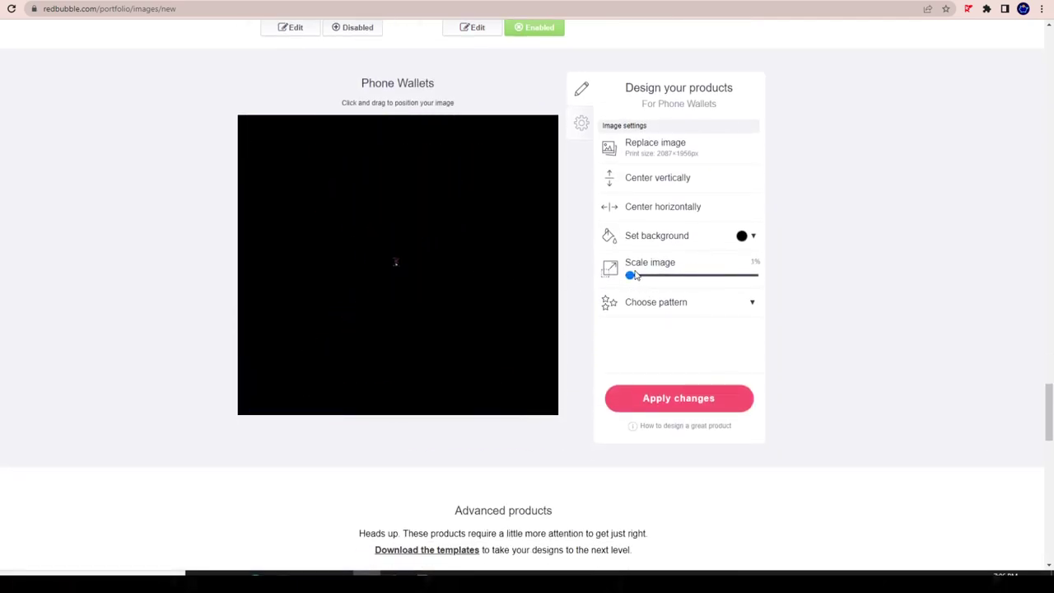
left_click_drag(635, 276, 647, 275)
left_click_drag(375, 288, 480, 290)
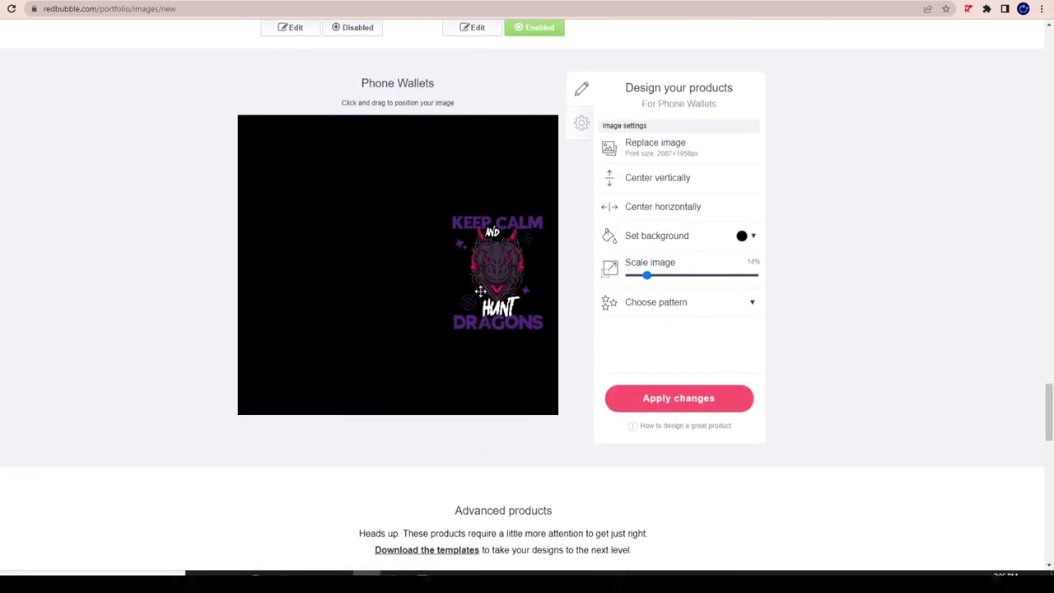
scroll(494, 321, "up", 2)
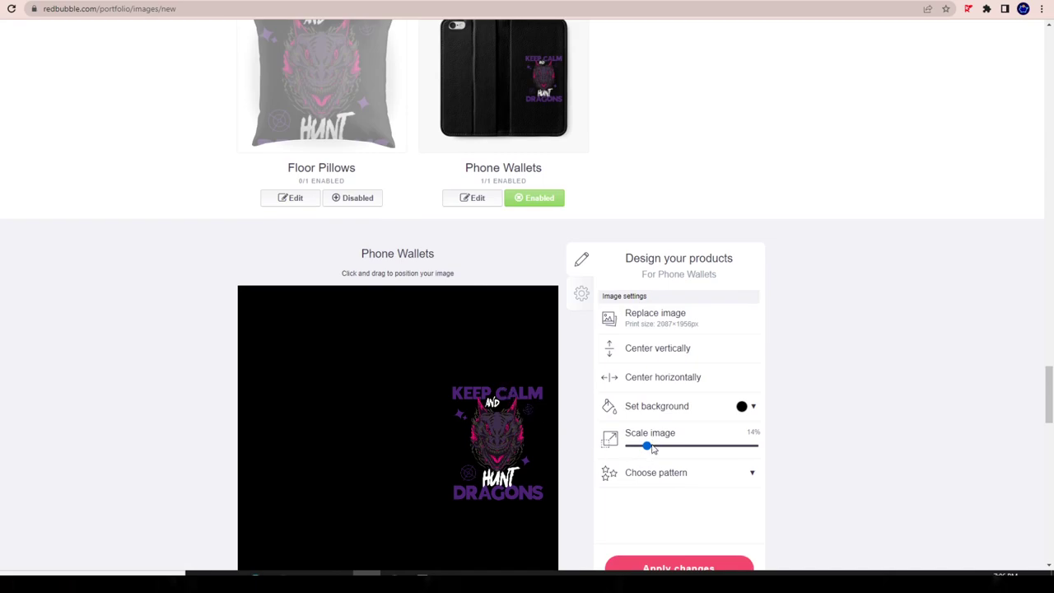
left_click_drag(652, 446, 651, 445)
left_click_drag(500, 436, 478, 425)
scroll(478, 424, "down", 3)
left_click(693, 401)
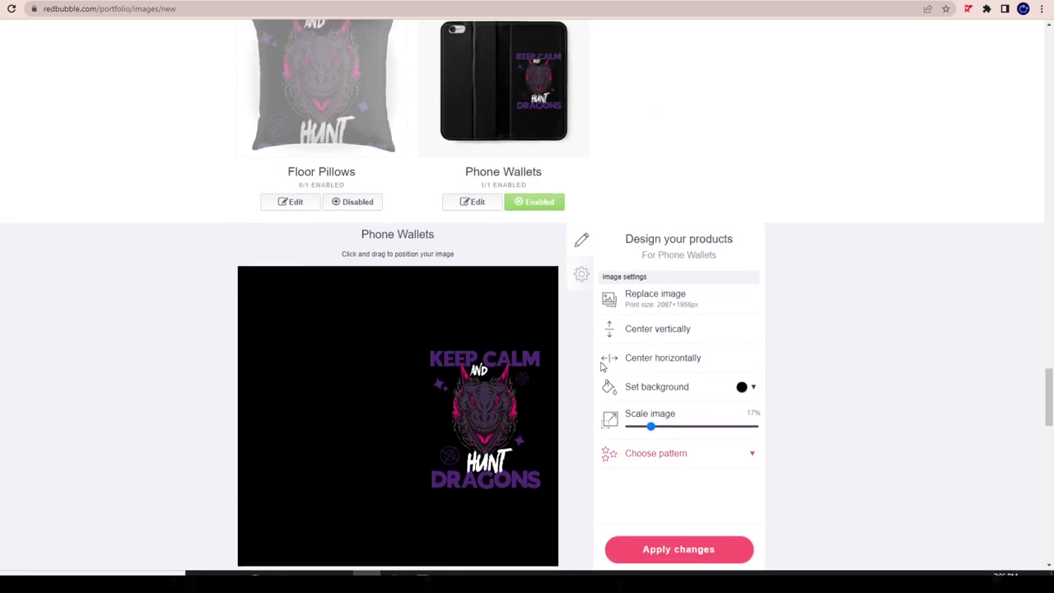
Step: Enable Floor Pillows, scale the artwork to 73% so the full design fits, and apply the changes
left_click(349, 256)
left_click(293, 256)
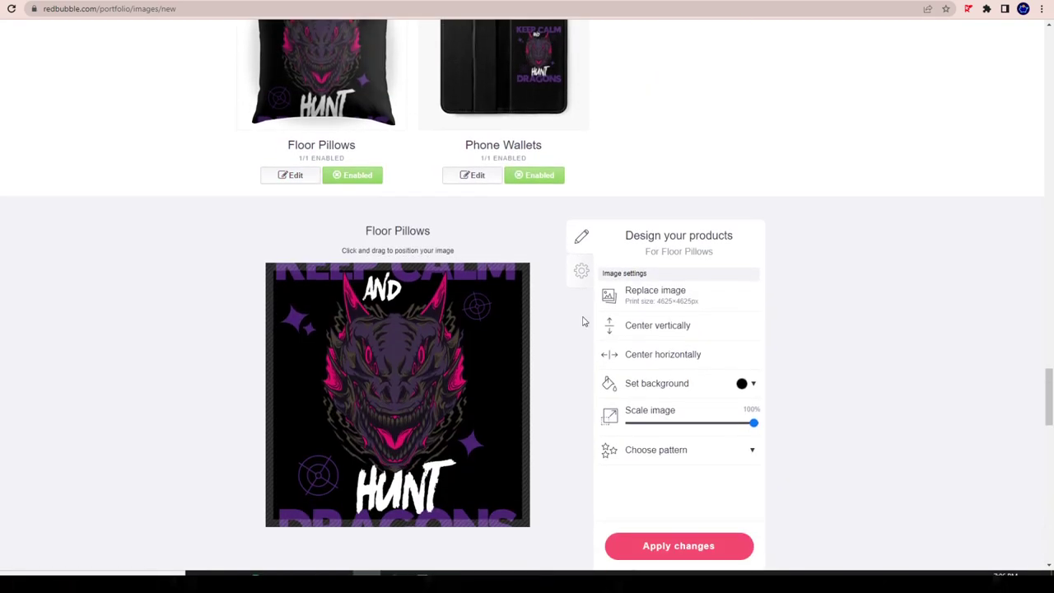
left_click_drag(738, 218, 717, 221)
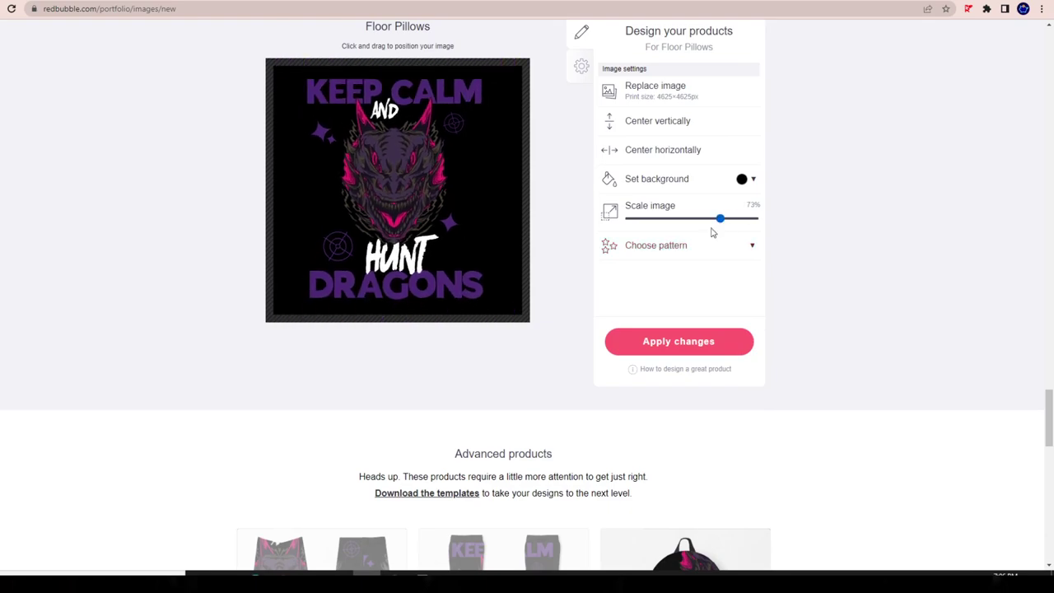
scroll(494, 329, "up", 3)
scroll(451, 349, "down", 1)
scroll(451, 349, "down", 1)
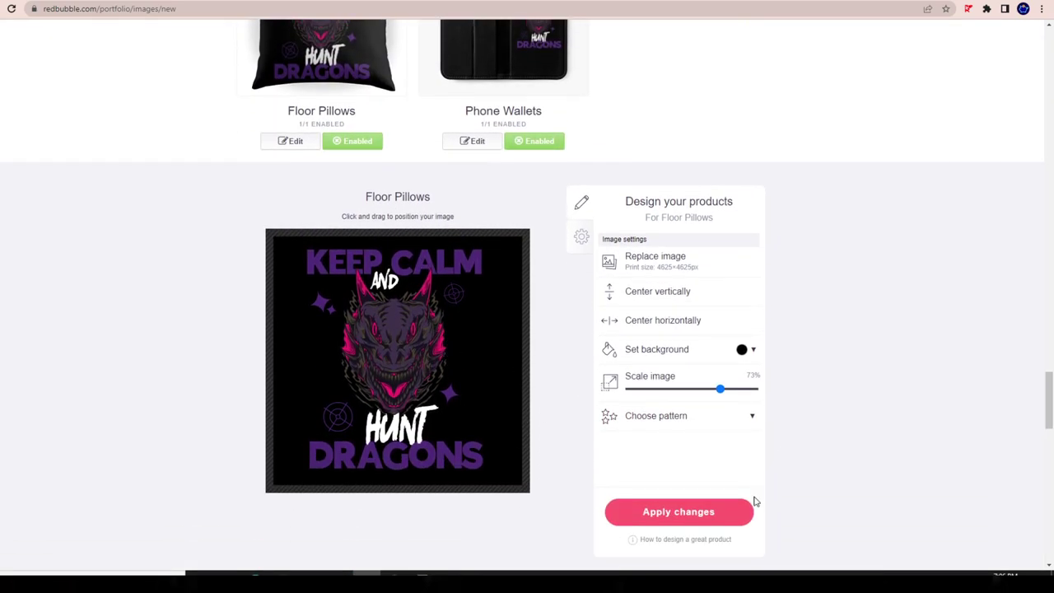
left_click(677, 511)
scroll(858, 340, "up", 3)
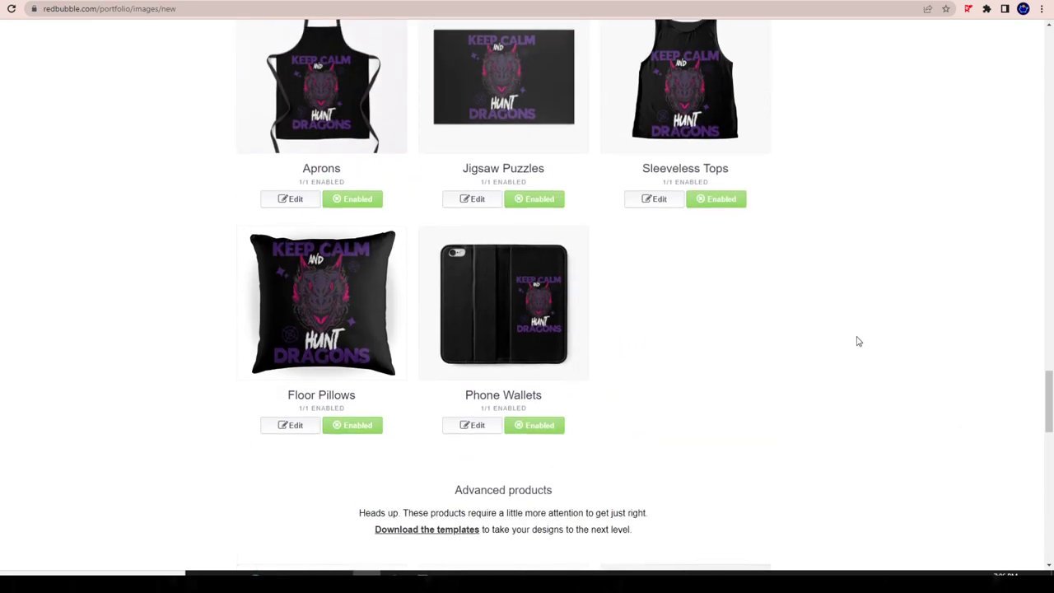
Step: Review the adjusted product previews from the accessories back up to Standard Print Clothing
scroll(703, 269, "up", 2)
scroll(632, 285, "up", 13)
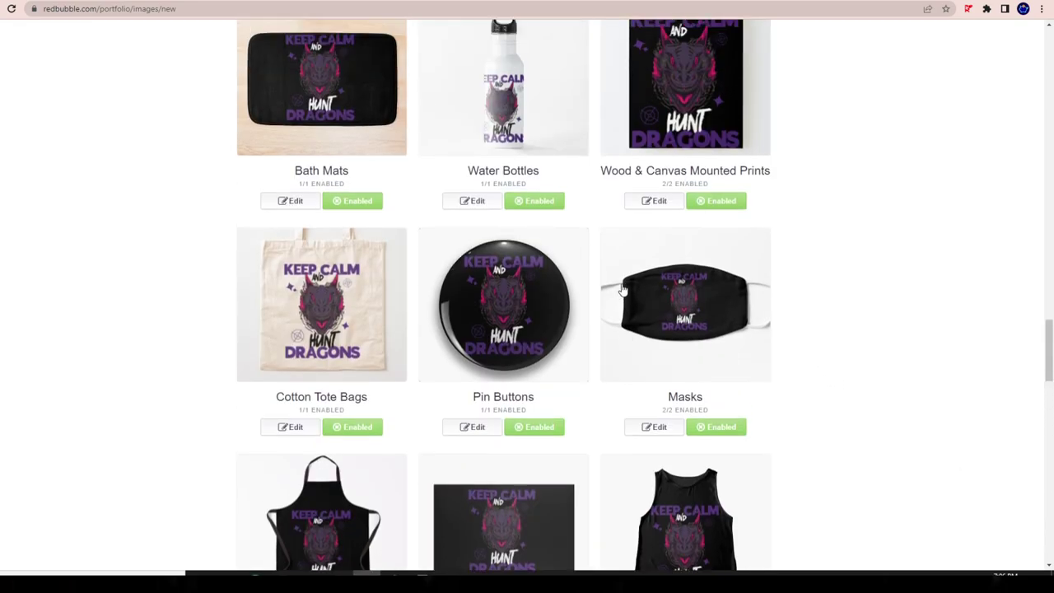
scroll(583, 280, "up", 15)
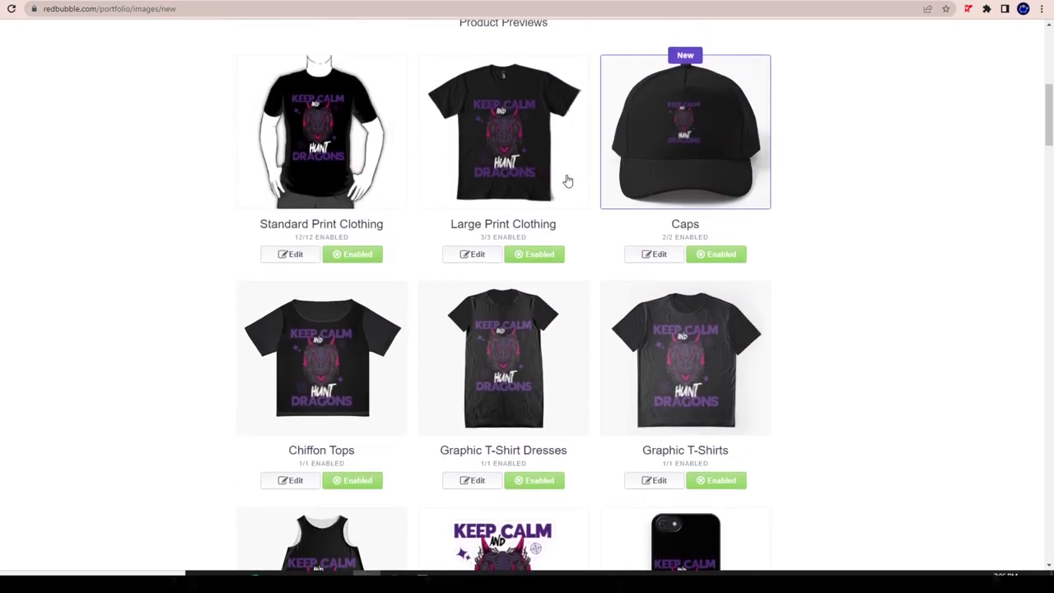
Step: Scale the Fitted Masks artwork to 20%, center it horizontally between the two mask halves and apply the changes
scroll(577, 214, "up", 2)
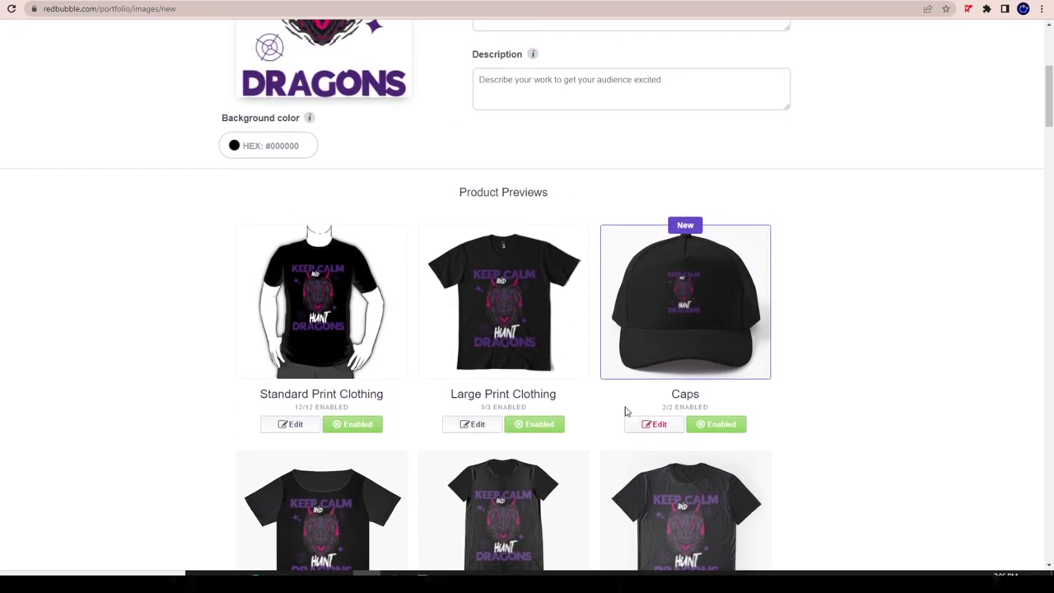
scroll(617, 407, "up", 3)
scroll(502, 418, "down", 19)
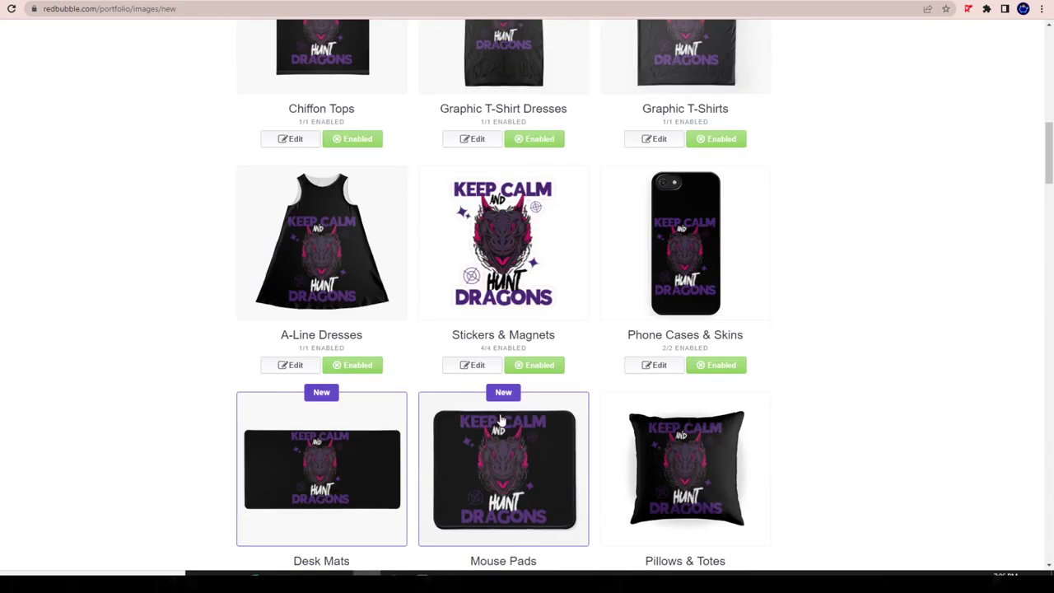
scroll(500, 420, "down", 20)
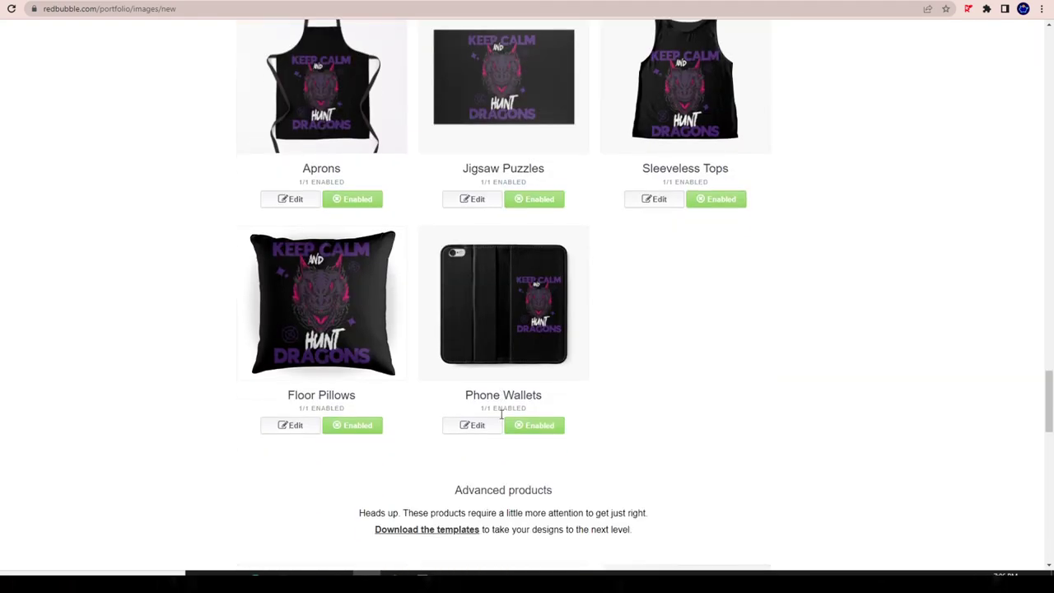
scroll(497, 408, "down", 1)
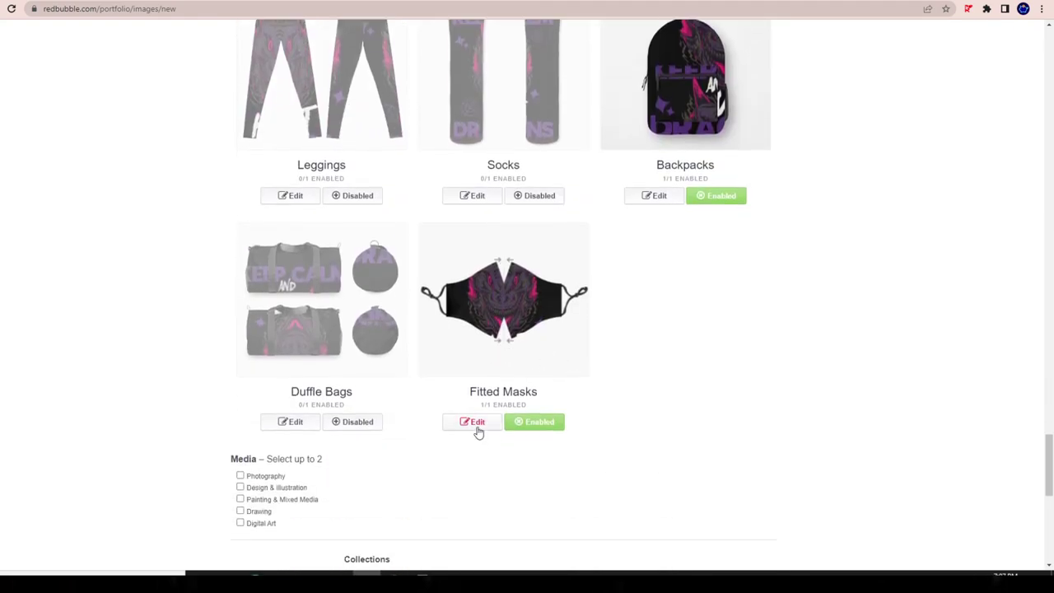
left_click(475, 422)
left_click_drag(685, 400, 655, 400)
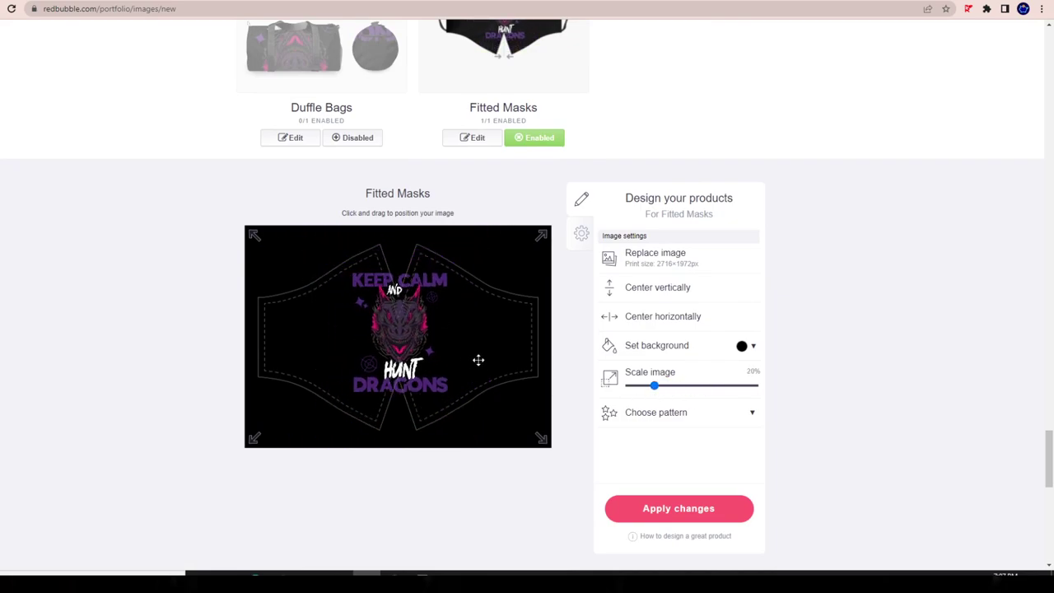
left_click(627, 320)
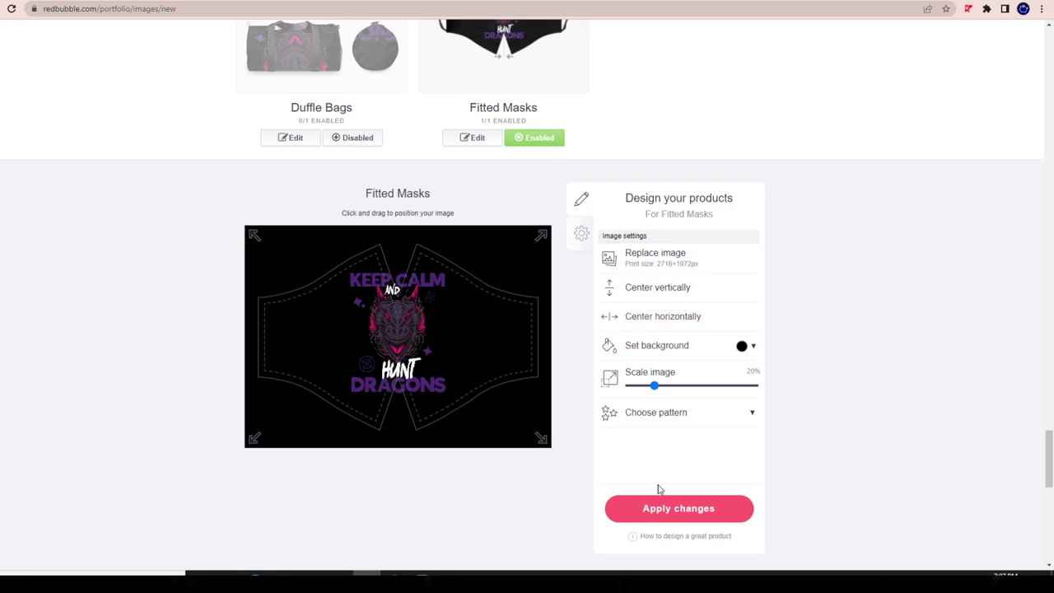
left_click(676, 511)
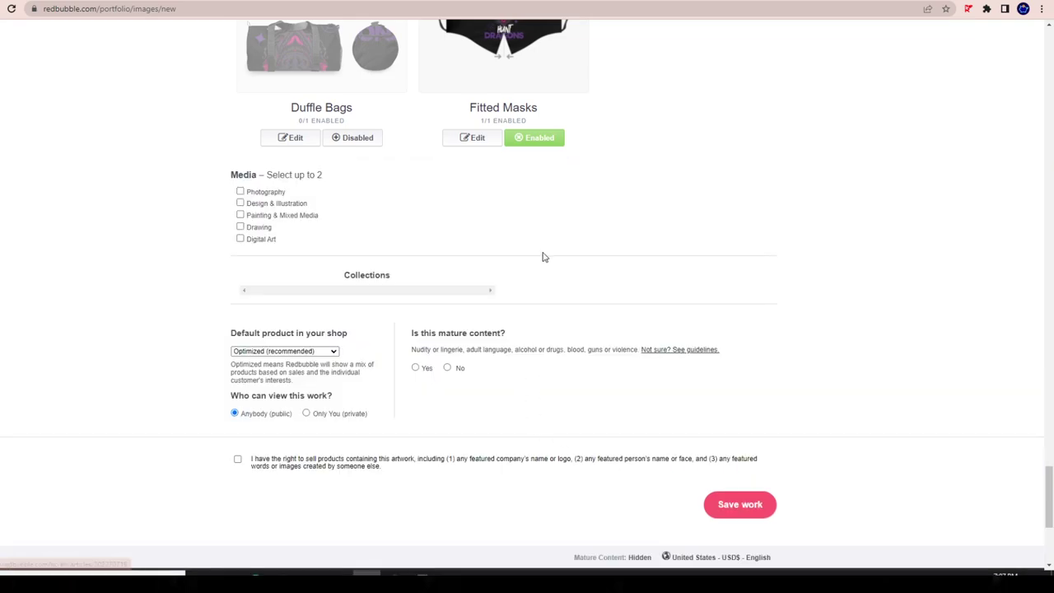
Step: Repeat the Fitted Masks artwork in an offset grid pattern, shift the pattern and apply the changes
left_click(470, 140)
left_click(641, 415)
left_click(719, 454)
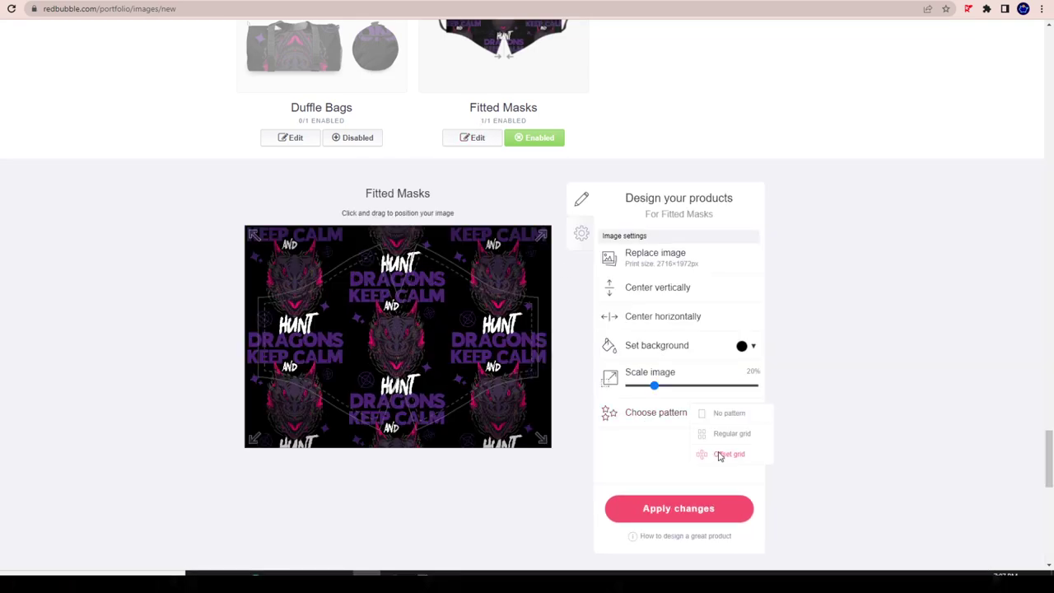
left_click_drag(431, 344, 459, 387)
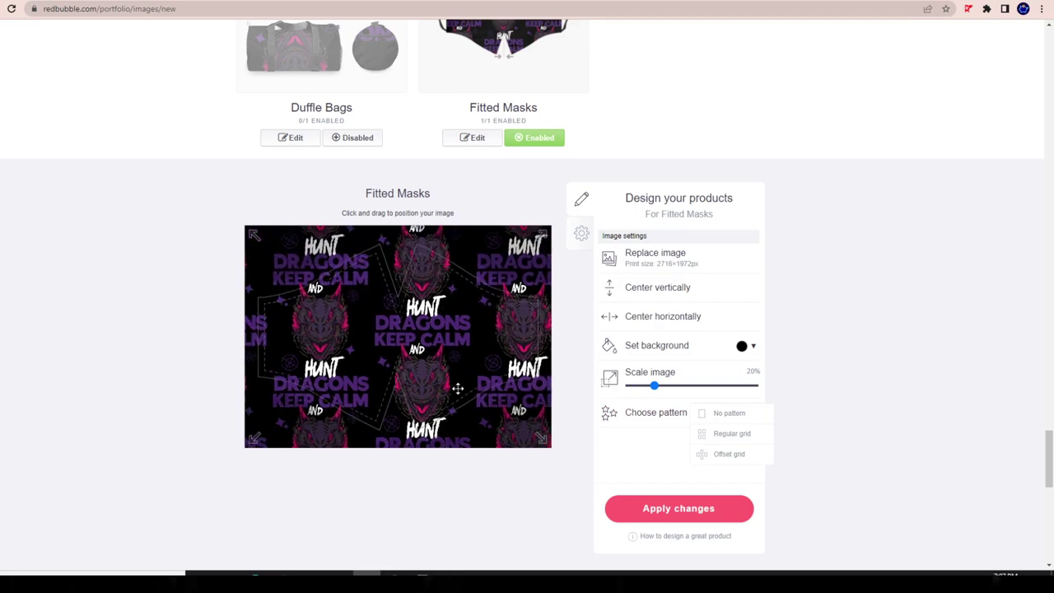
scroll(711, 512, "down", 1)
left_click(708, 493)
Step: Enable Duffle Bags, scale the artwork to 77%, position it across the two main body panels and apply the changes
scroll(463, 326, "up", 4)
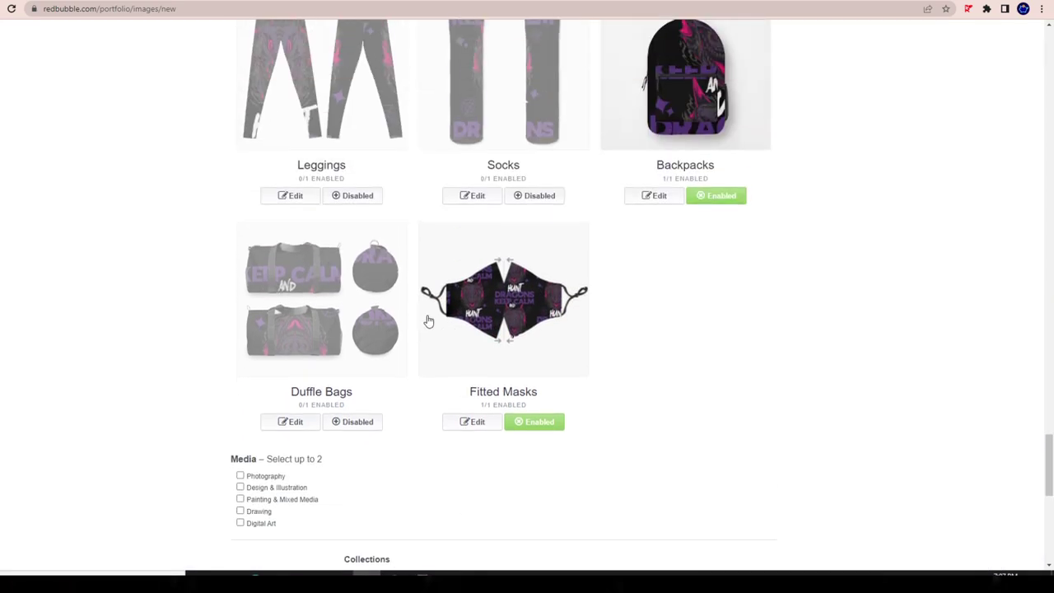
left_click(357, 421)
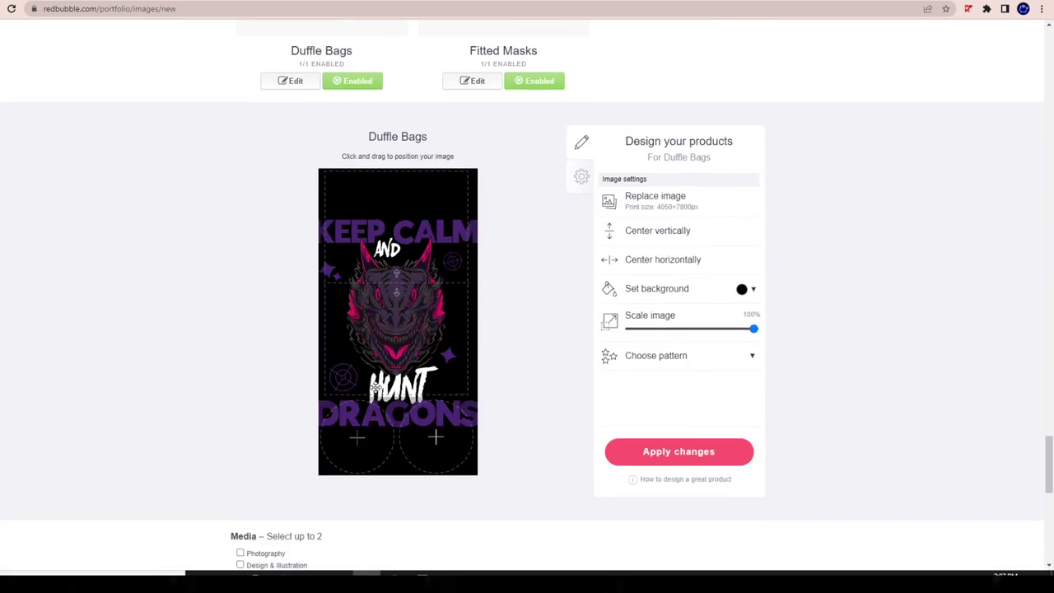
left_click_drag(440, 330, 438, 280)
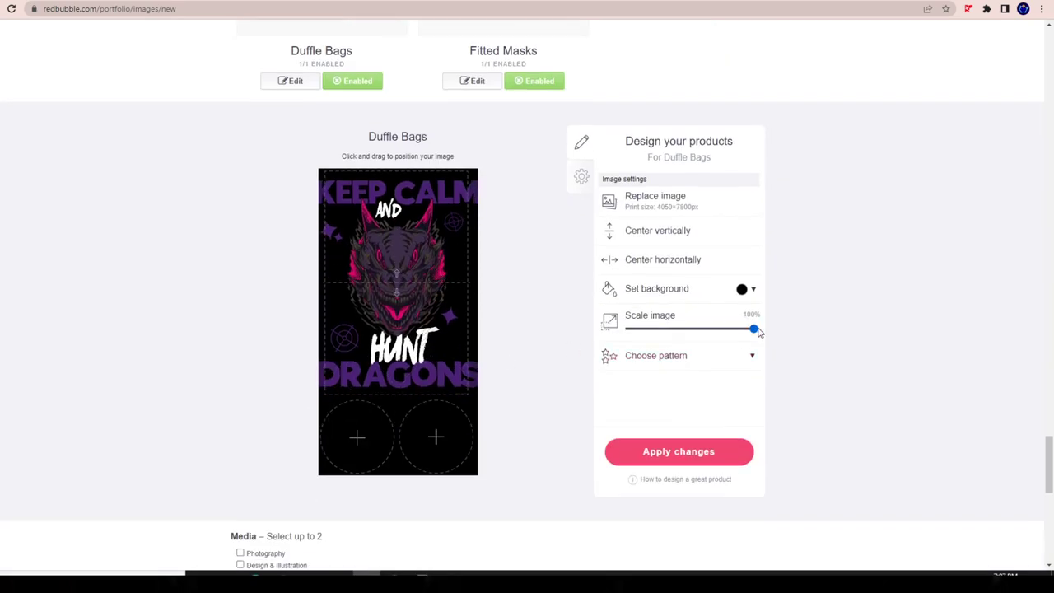
left_click_drag(758, 331, 725, 330)
left_click_drag(325, 318, 326, 317)
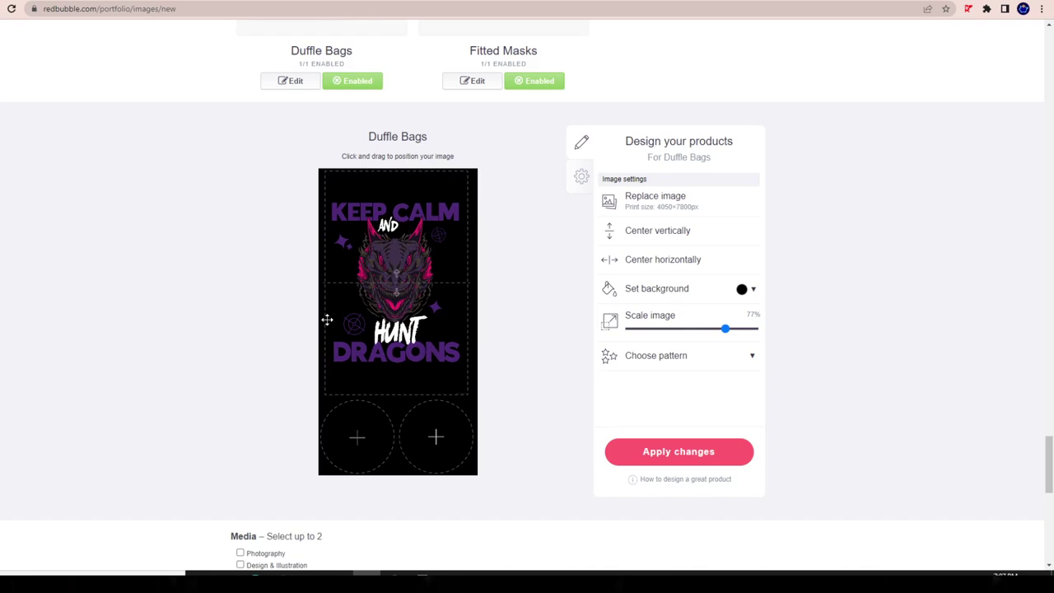
left_click(650, 455)
Step: Enable Leggings, scale the artwork to 30%, position it on the upper part of the right-hand leg and apply the changes
scroll(364, 239, "up", 4)
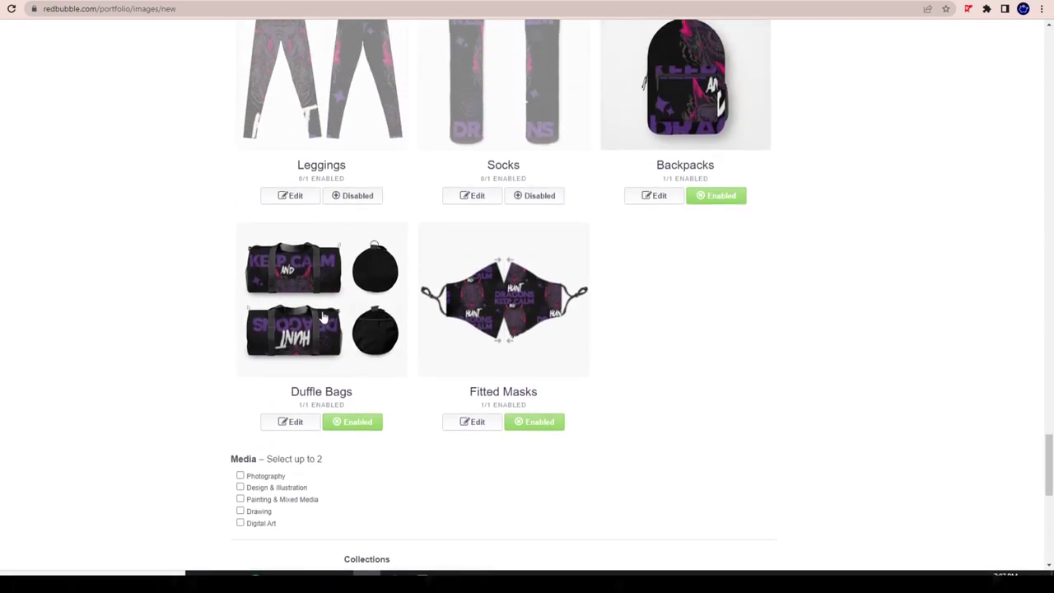
scroll(323, 317, "up", 2)
left_click(340, 368)
left_click(289, 366)
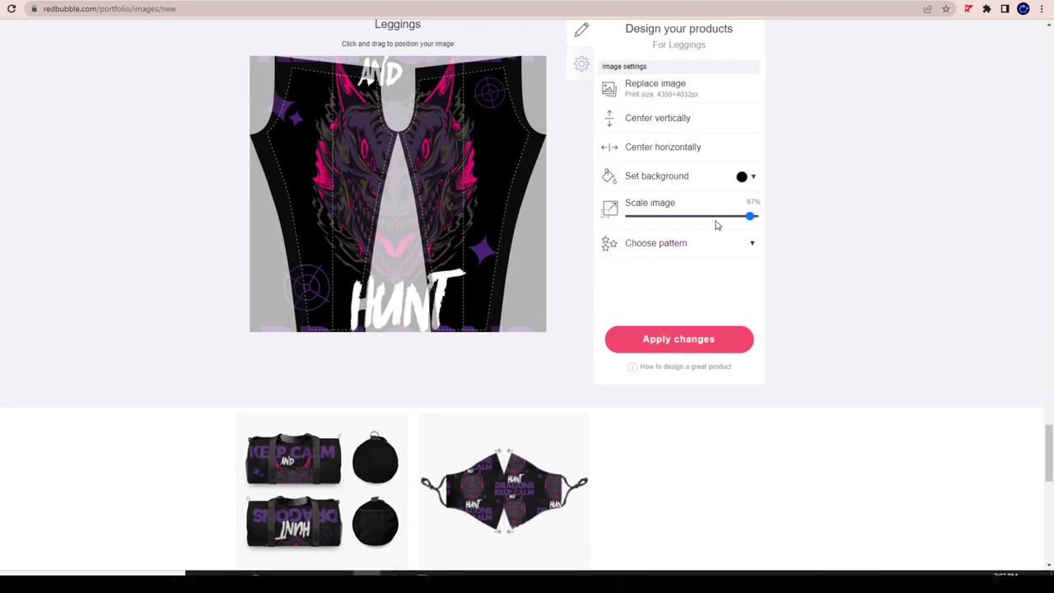
left_click_drag(715, 219, 666, 216)
left_click_drag(449, 207, 469, 170)
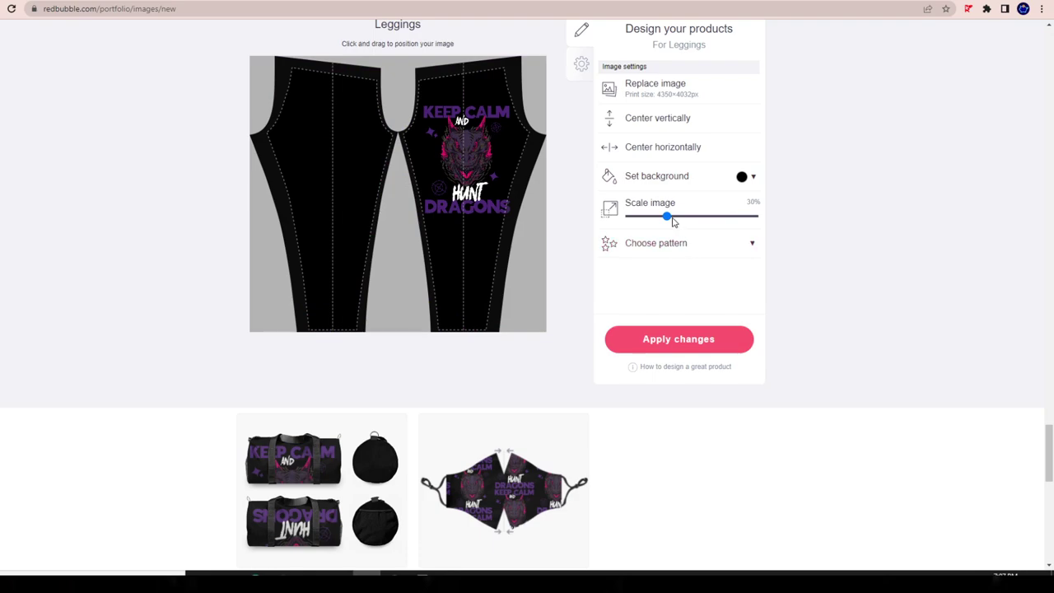
left_click_drag(673, 221, 668, 225)
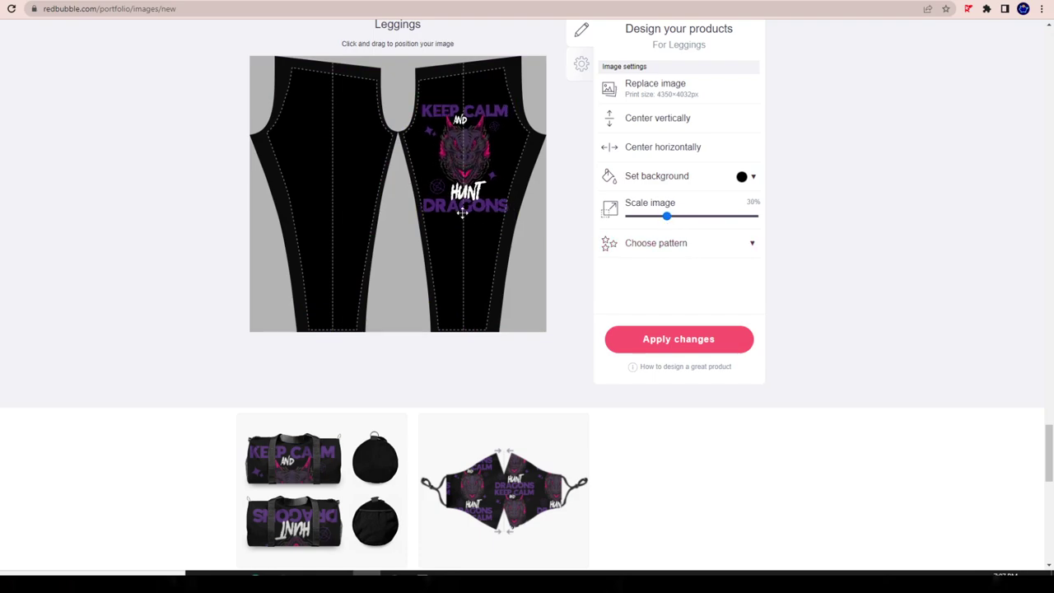
left_click(672, 344)
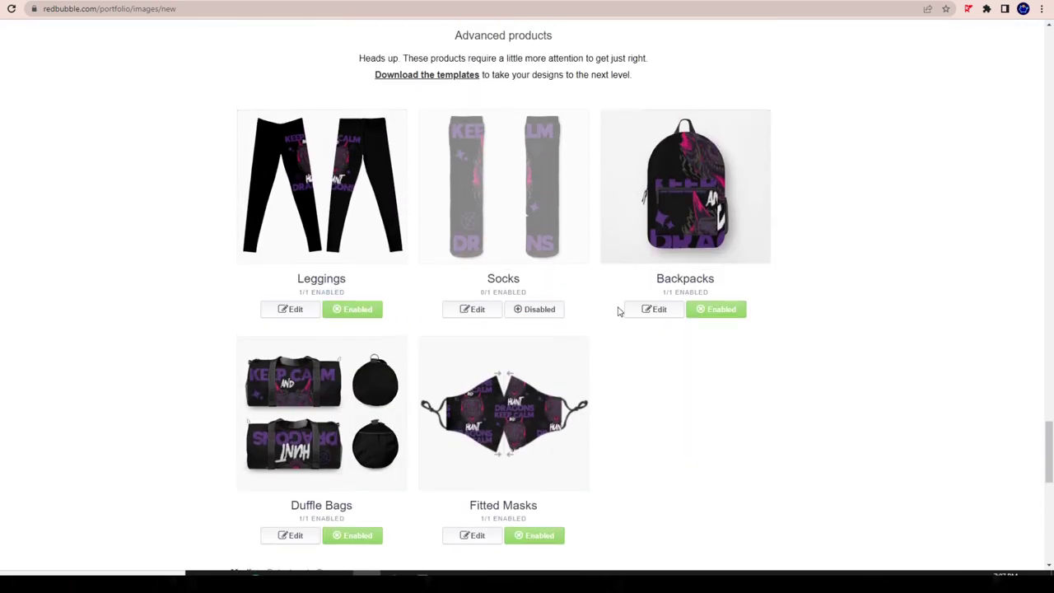
Step: Enable Socks, repeat the artwork in a regular grid pattern at 28% scale and apply the changes
left_click(520, 310)
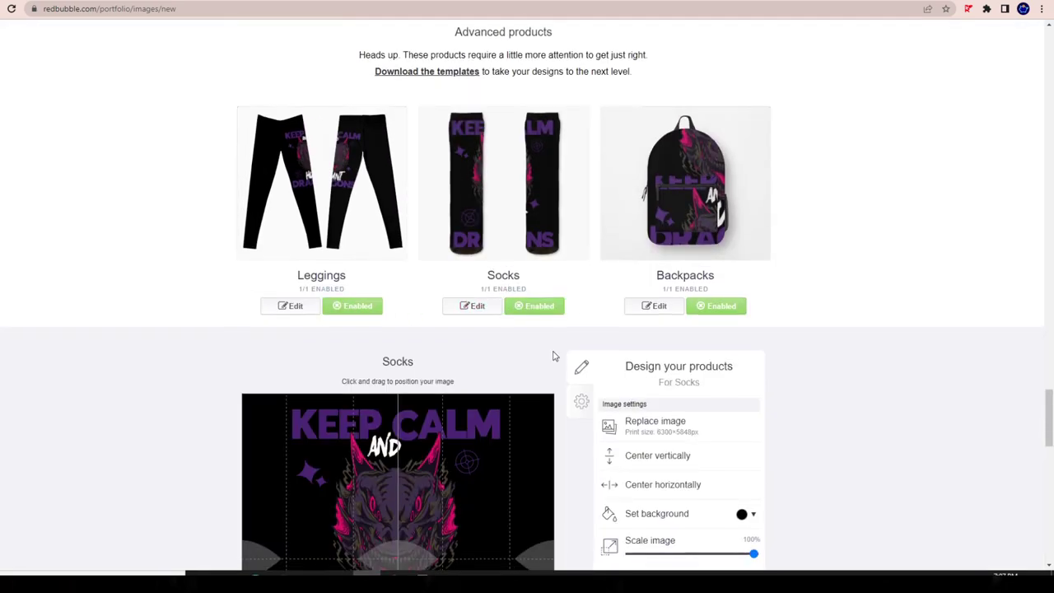
scroll(626, 329, "down", 3)
left_click(693, 303)
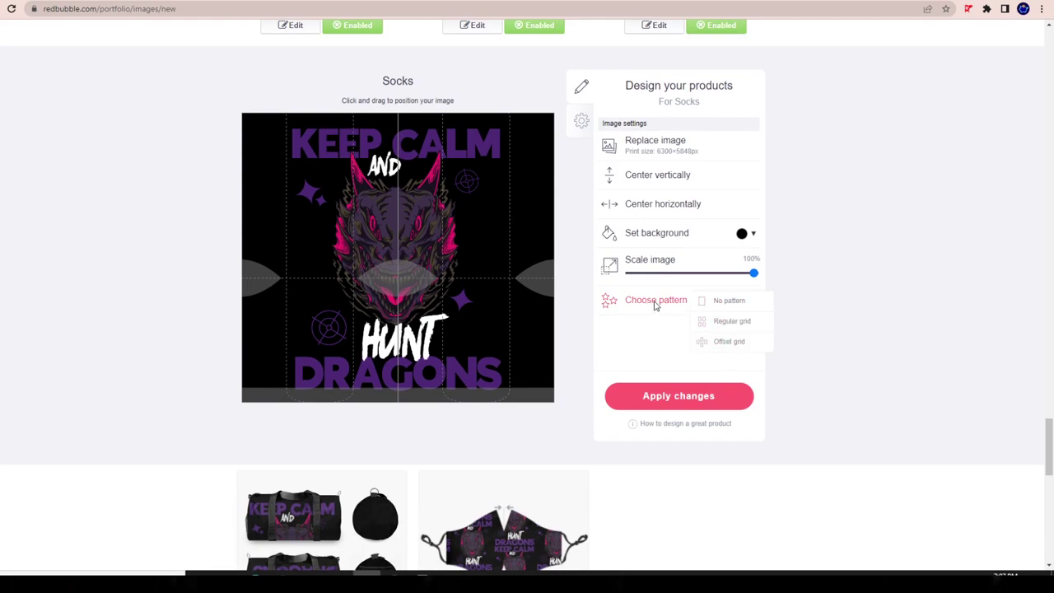
left_click_drag(498, 276, 485, 268)
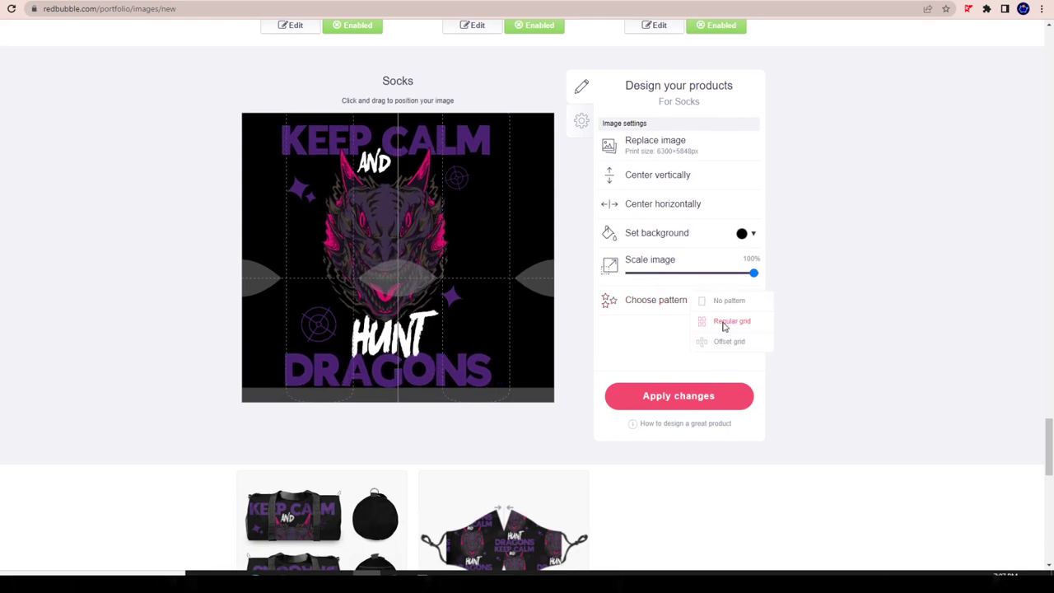
left_click(723, 324)
left_click_drag(695, 278, 663, 275)
left_click_drag(465, 266, 464, 269)
scroll(465, 269, "up", 7)
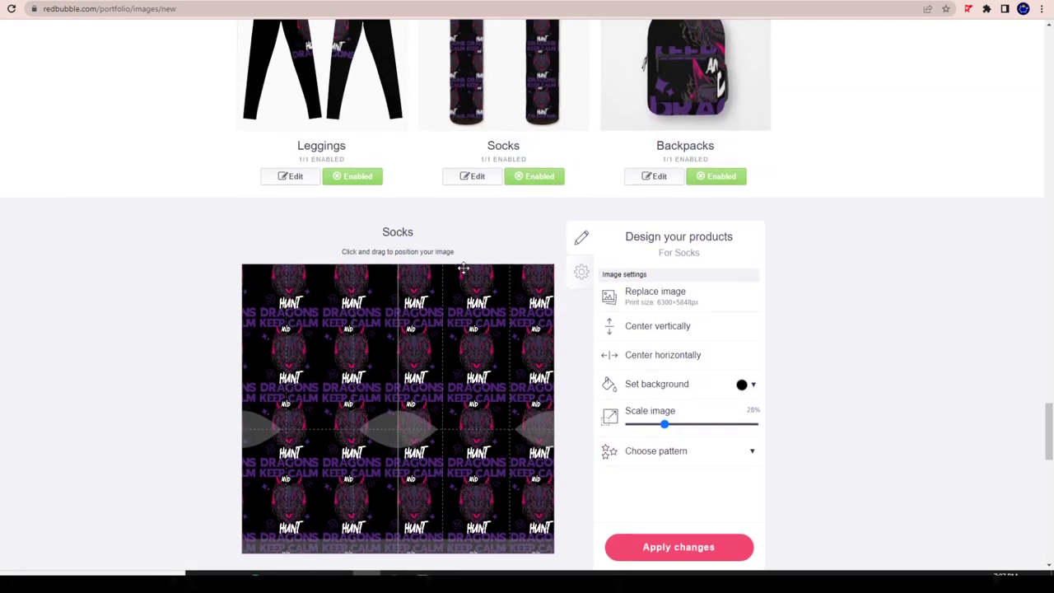
scroll(539, 289, "down", 5)
scroll(612, 327, "down", 8)
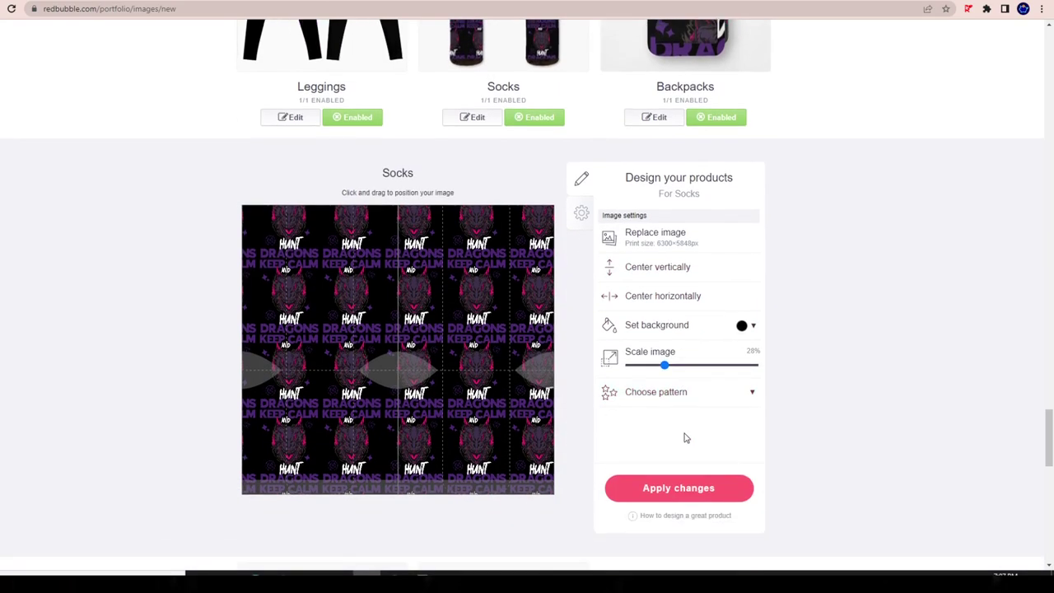
scroll(514, 338, "up", 6)
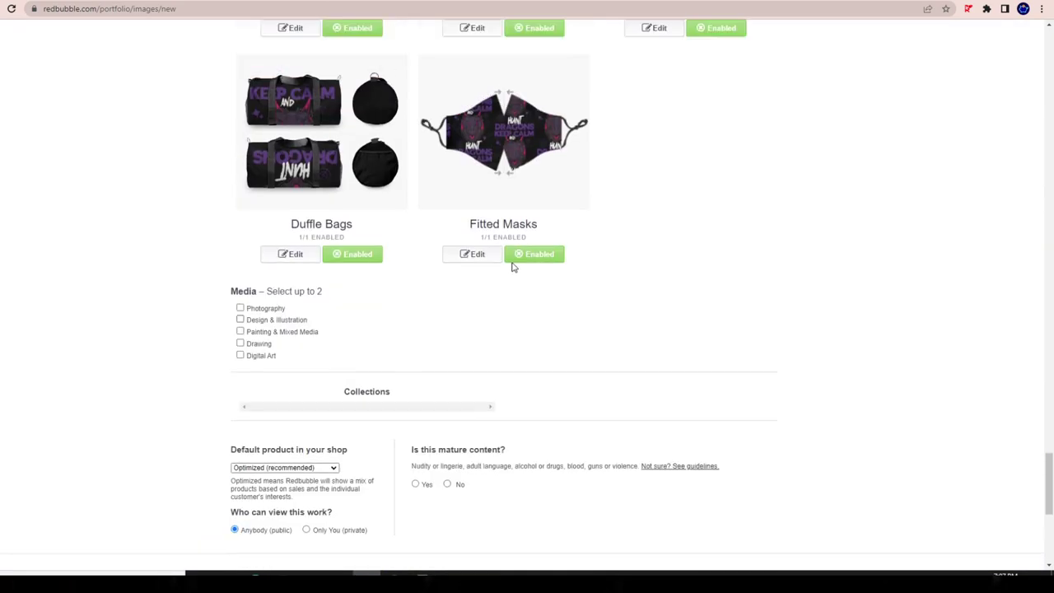
Step: Repeat the Backpacks artwork in an offset grid pattern at 19% scale, shift the pattern and apply the changes
scroll(741, 354, "down", 3)
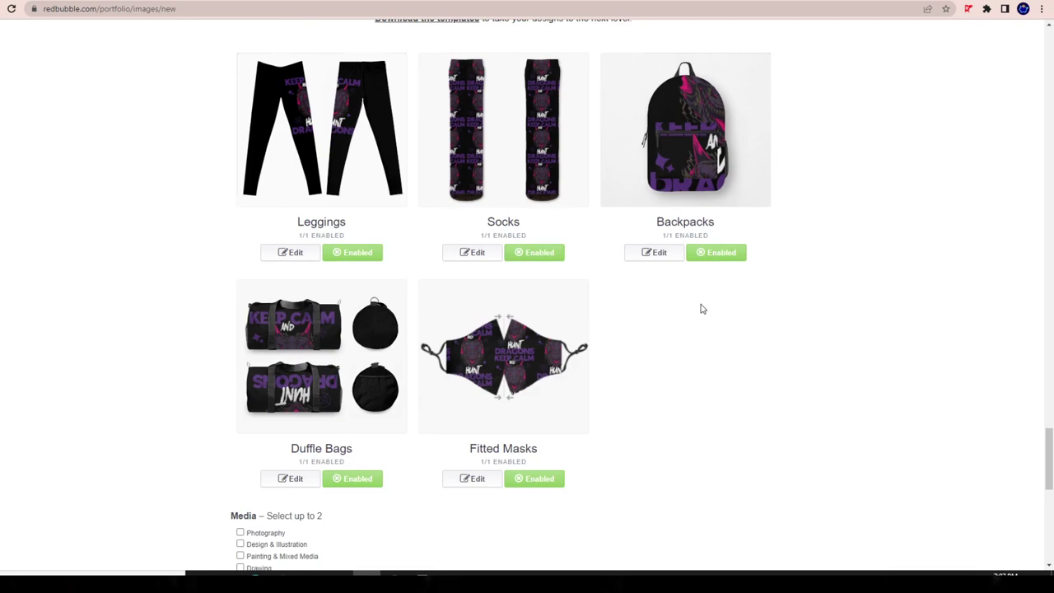
left_click(656, 252)
scroll(499, 266, "down", 2)
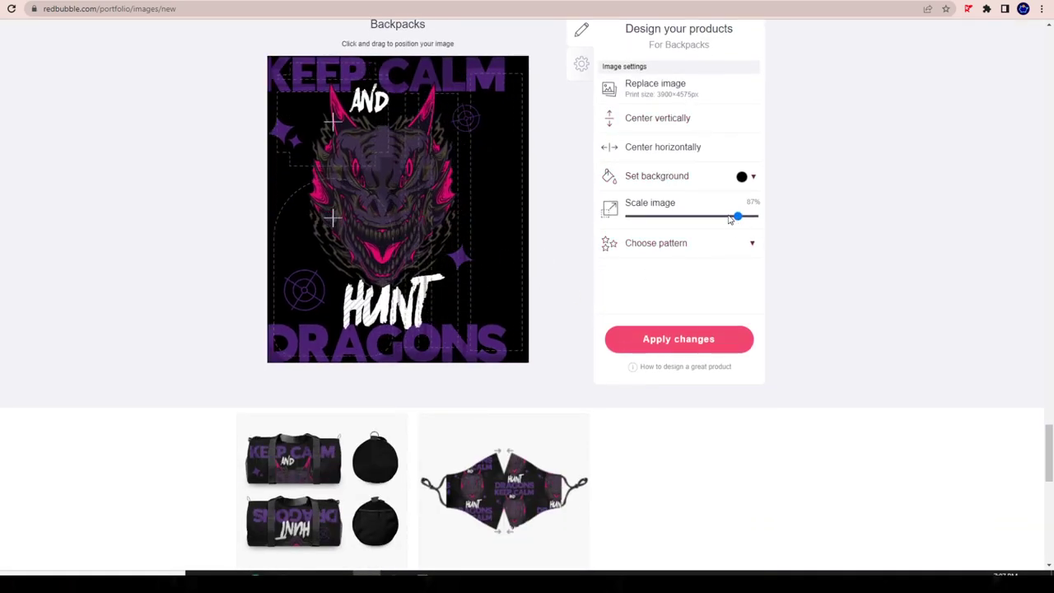
left_click_drag(737, 215, 670, 215)
left_click_drag(516, 247, 431, 292)
left_click(688, 251)
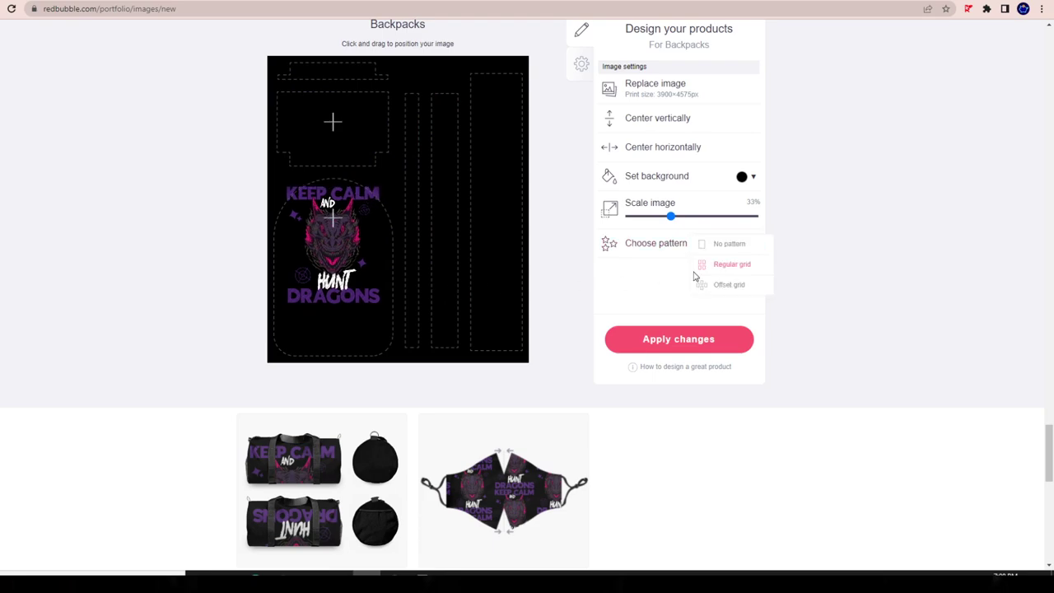
left_click(721, 284)
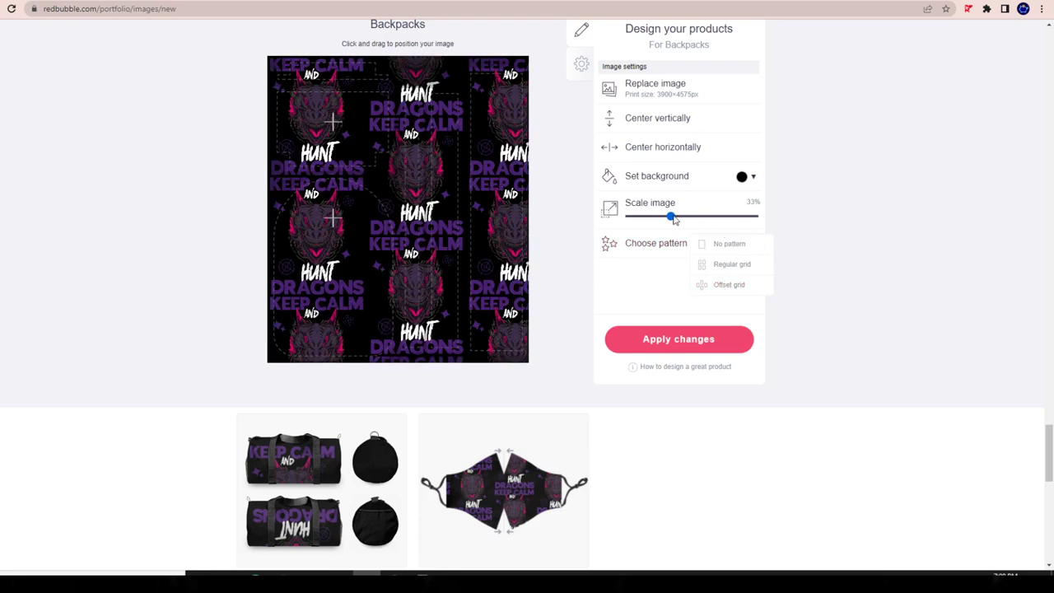
left_click_drag(671, 216, 653, 215)
left_click_drag(486, 225, 461, 261)
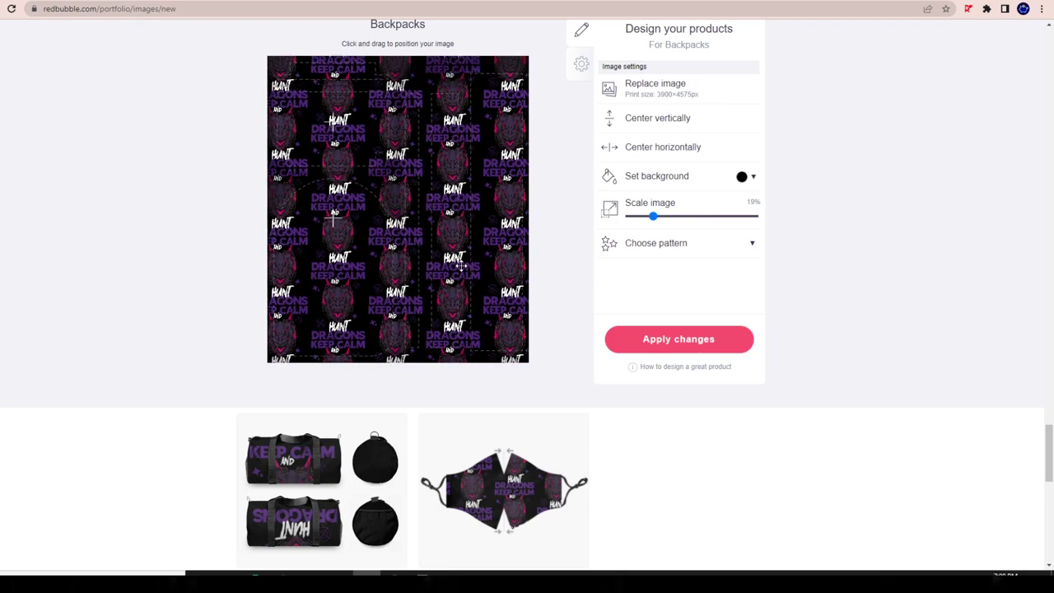
scroll(682, 339, "down", 5)
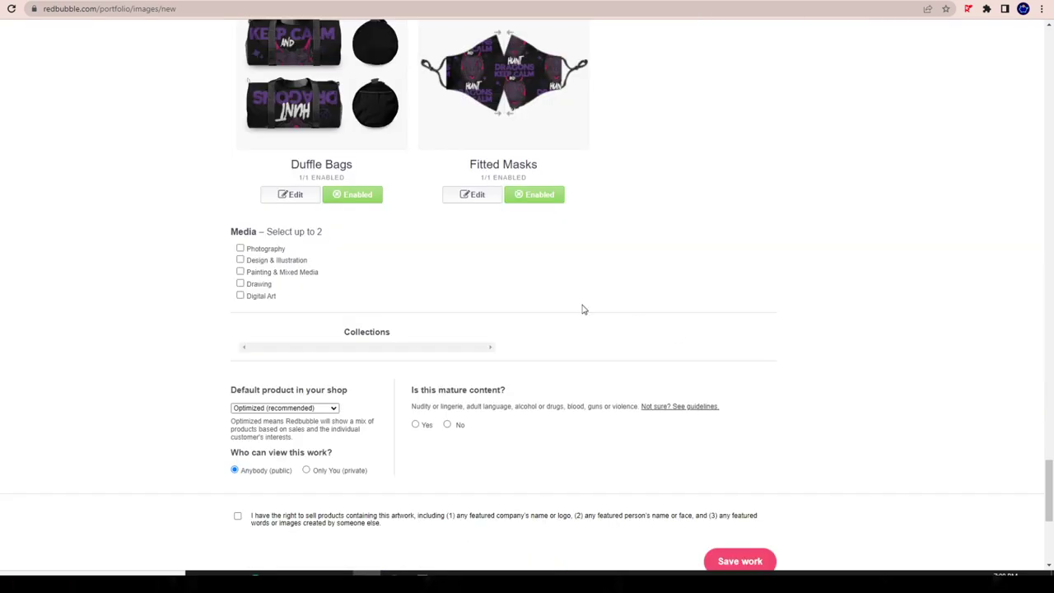
Step: Review the updated product previews from the advanced products up to the clothing and phone cases
scroll(582, 310, "up", 3)
scroll(532, 311, "up", 3)
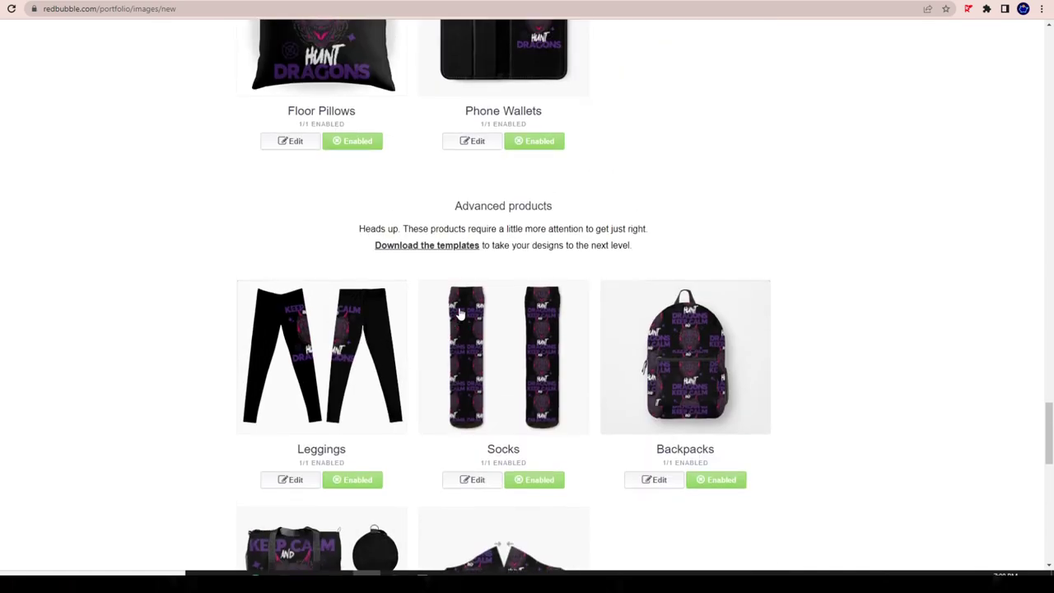
scroll(459, 313, "up", 6)
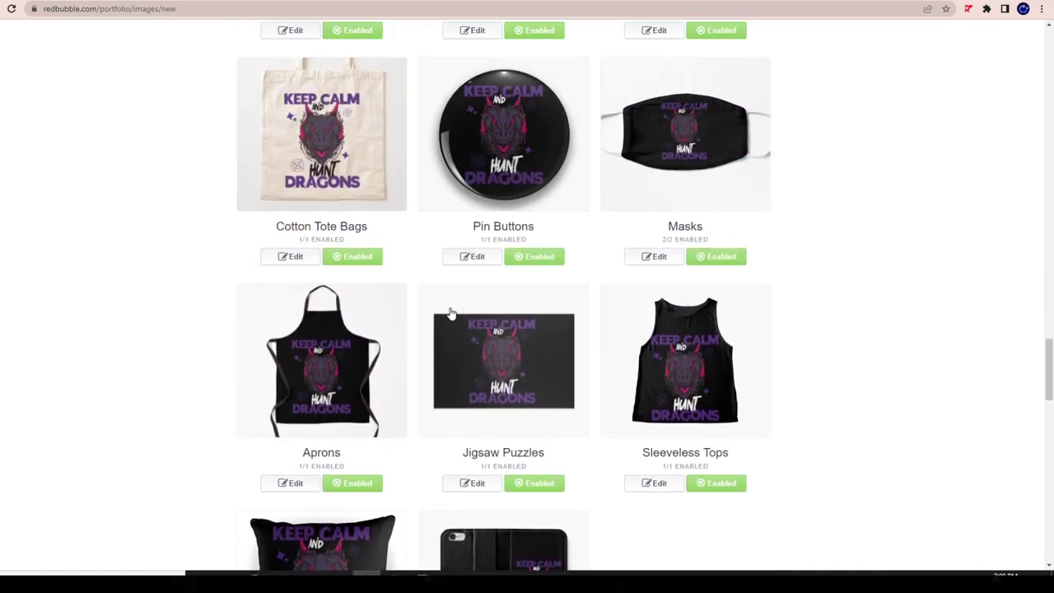
scroll(491, 278, "up", 5)
scroll(491, 273, "down", 6)
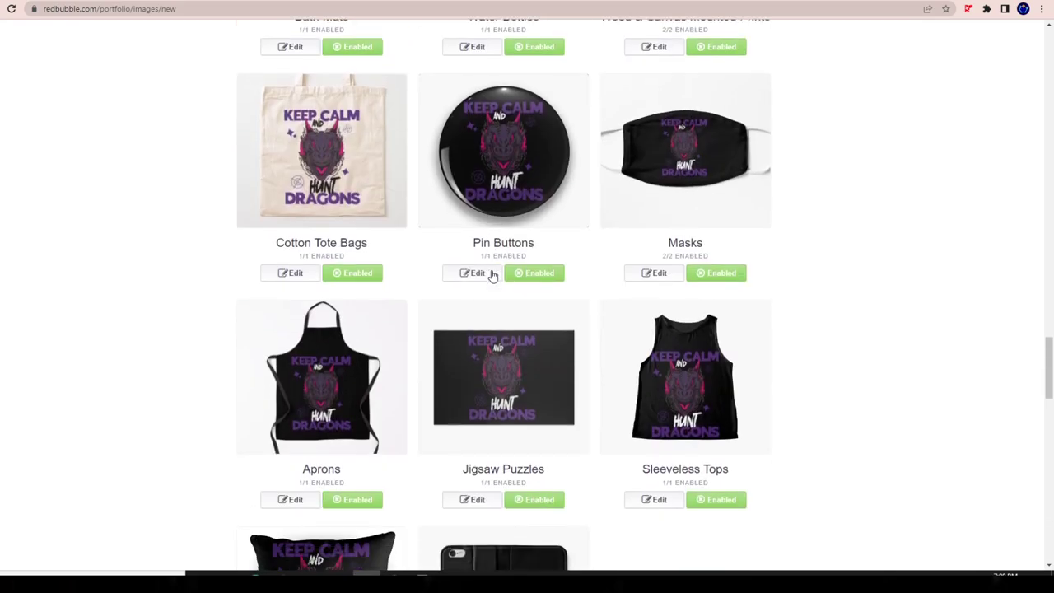
scroll(492, 277, "up", 5)
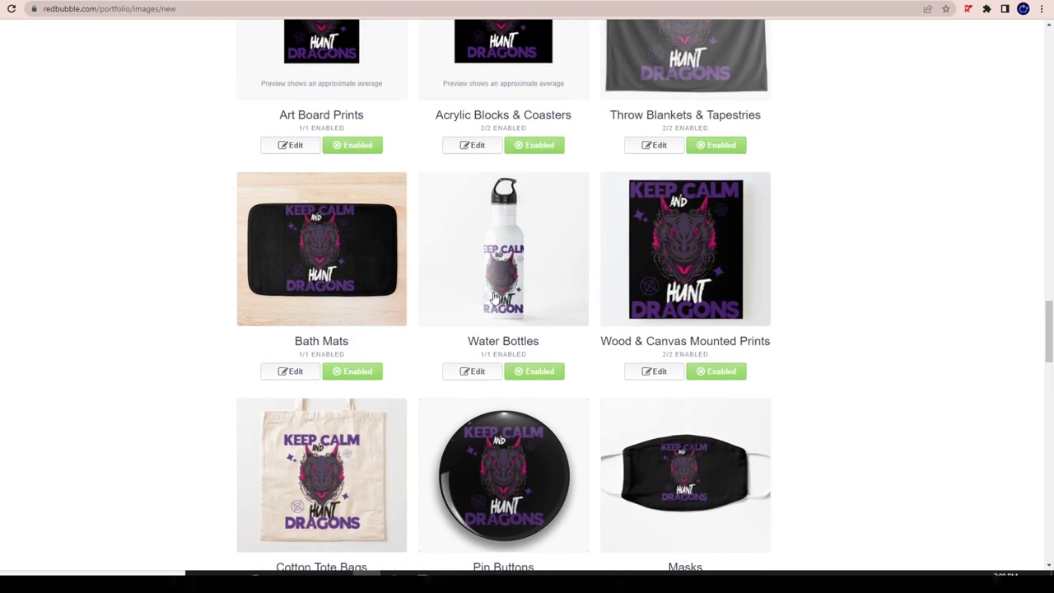
scroll(714, 179, "up", 12)
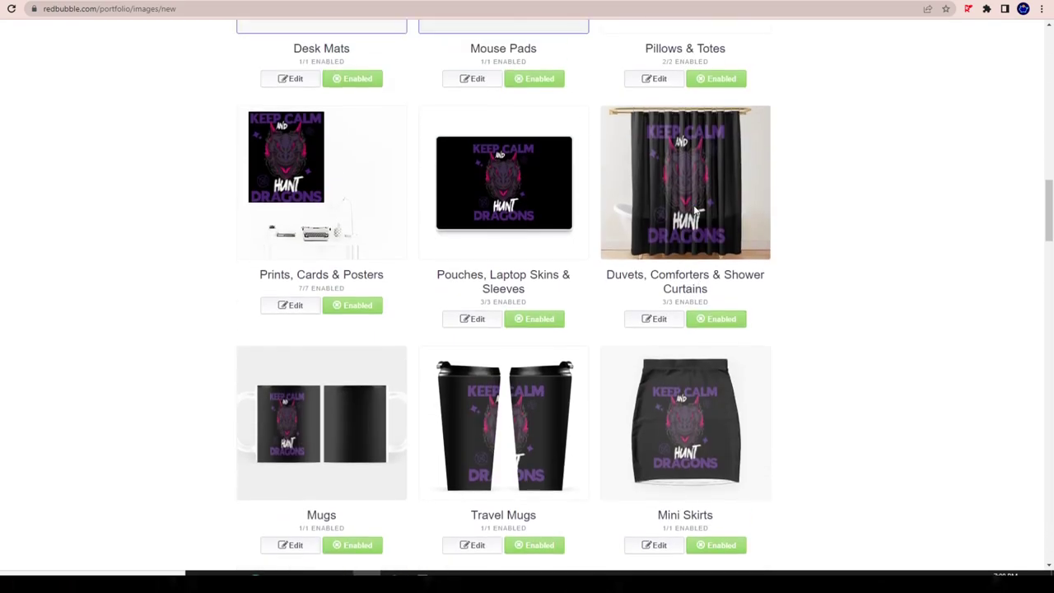
scroll(696, 212, "up", 7)
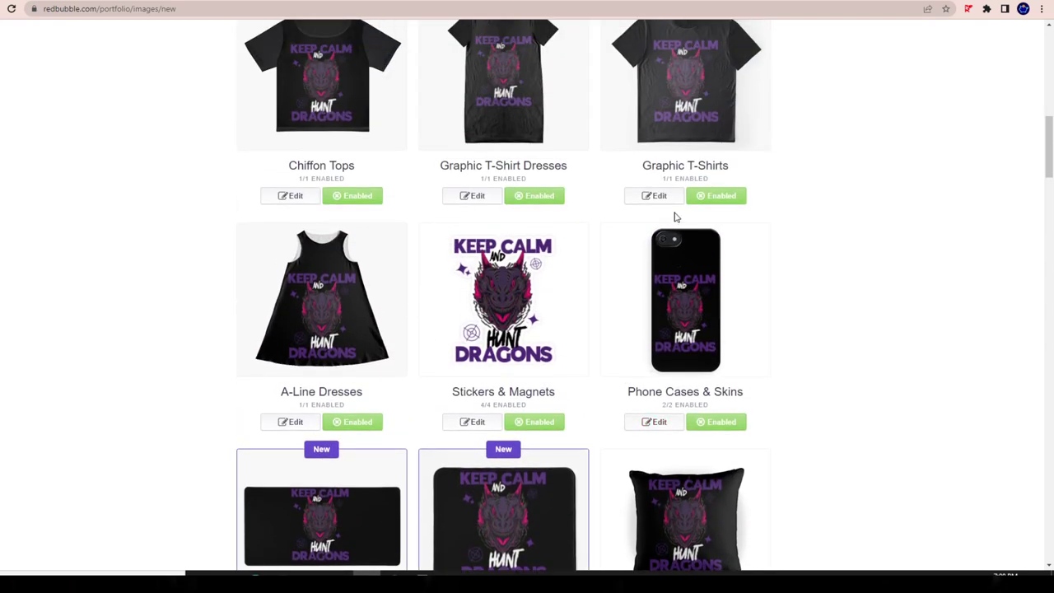
Step: Center the Phone Cases & Skins artwork horizontally, nudge its position slightly and apply the changes
left_click(665, 424)
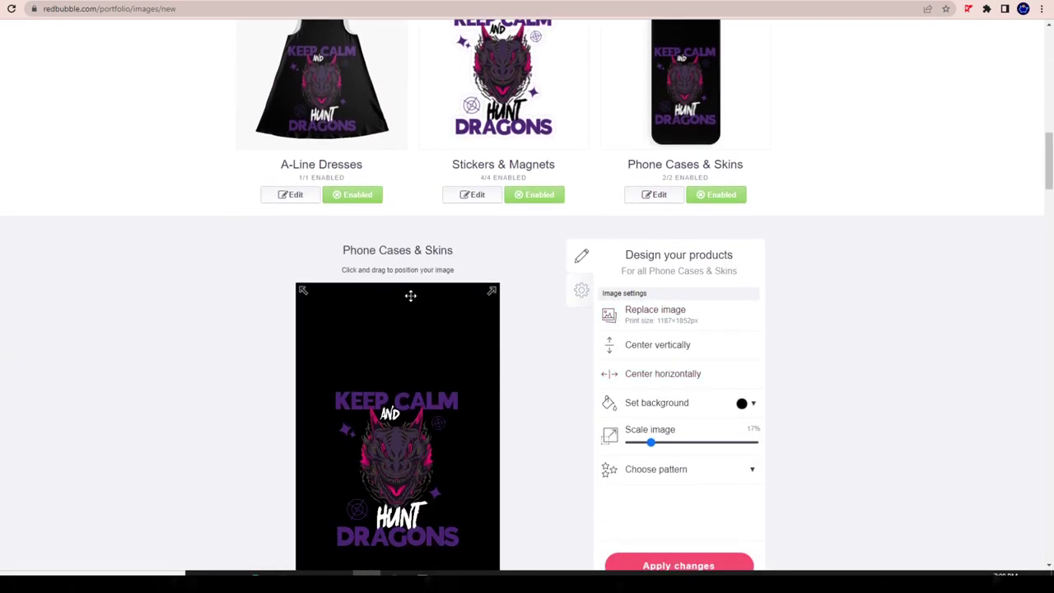
left_click_drag(394, 409, 397, 409)
left_click(632, 379)
left_click_drag(375, 409, 379, 411)
scroll(586, 432, "down", 2)
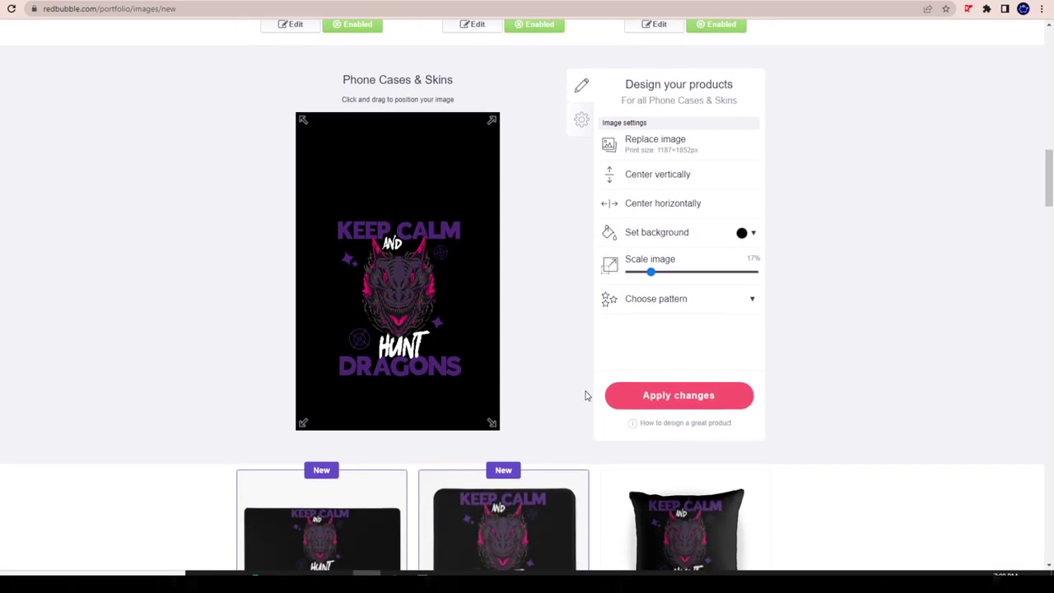
left_click(636, 399)
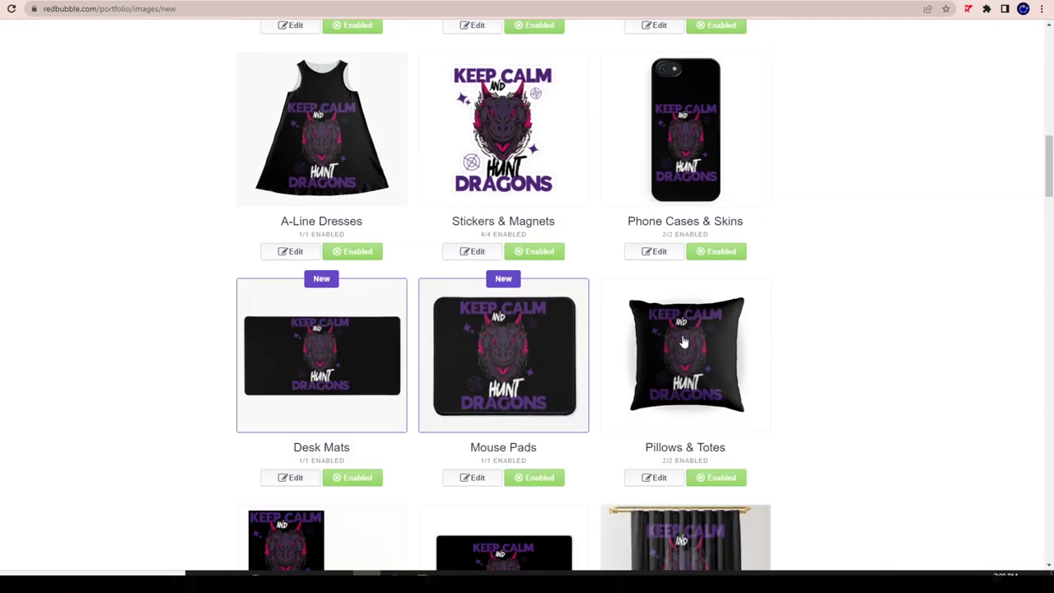
scroll(587, 348, "up", 7)
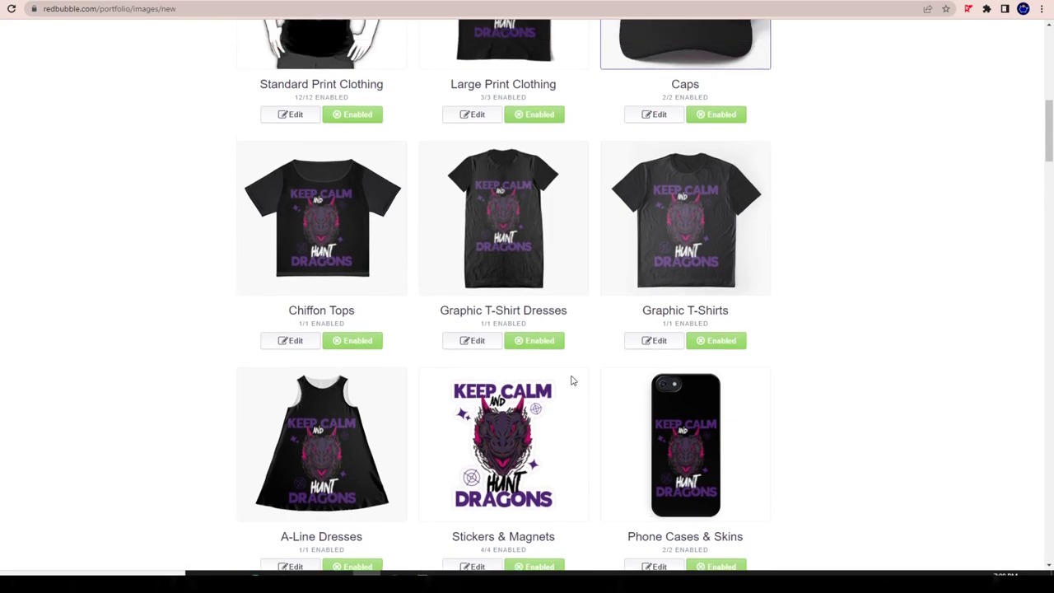
scroll(544, 413, "up", 4)
scroll(496, 334, "down", 3)
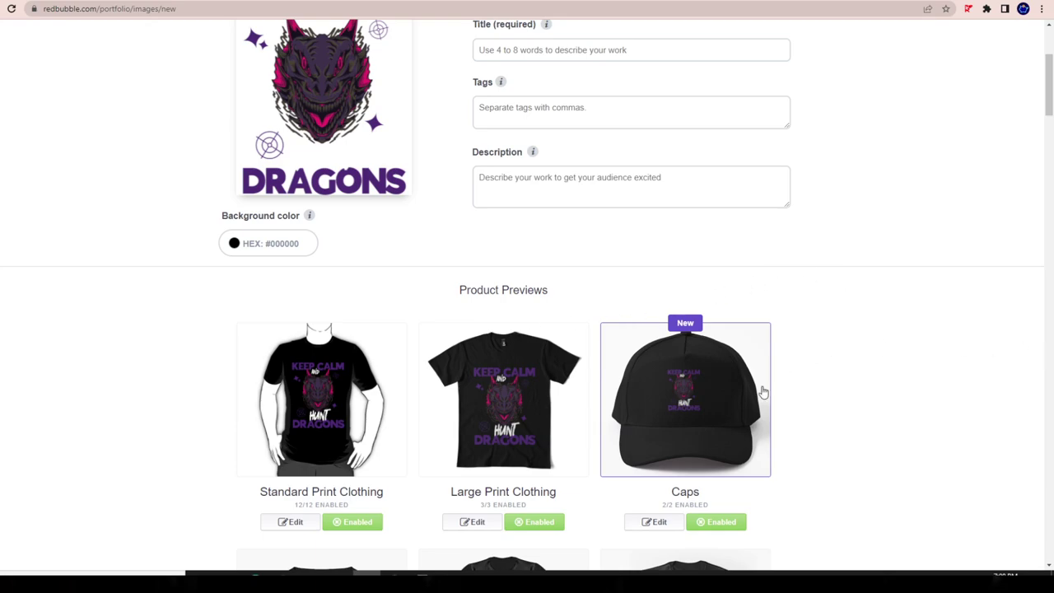
scroll(758, 387, "up", 3)
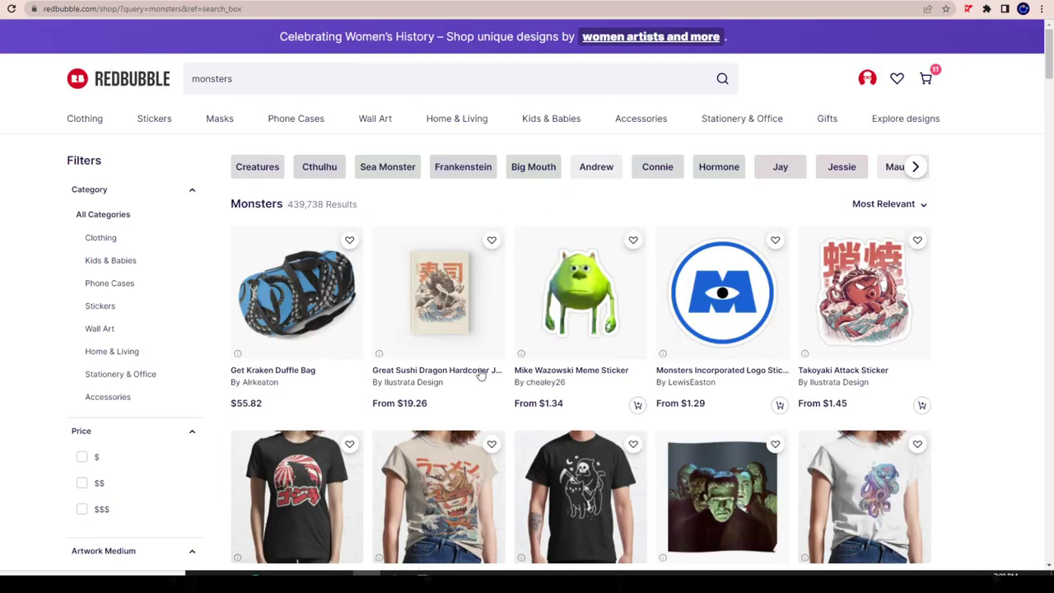
left_click(247, 78)
key("Escape")
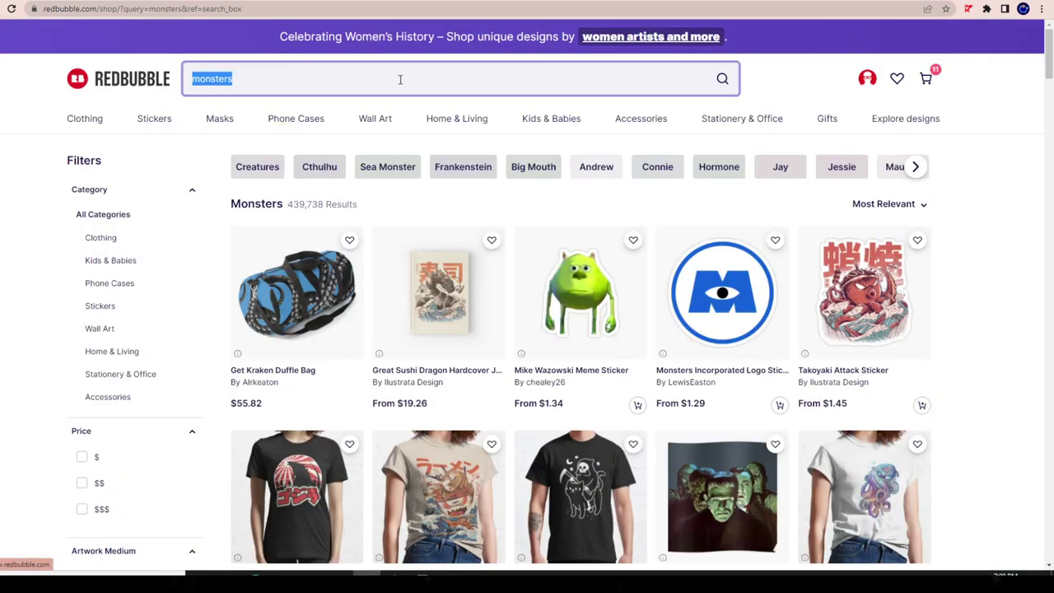
left_click(1026, 207)
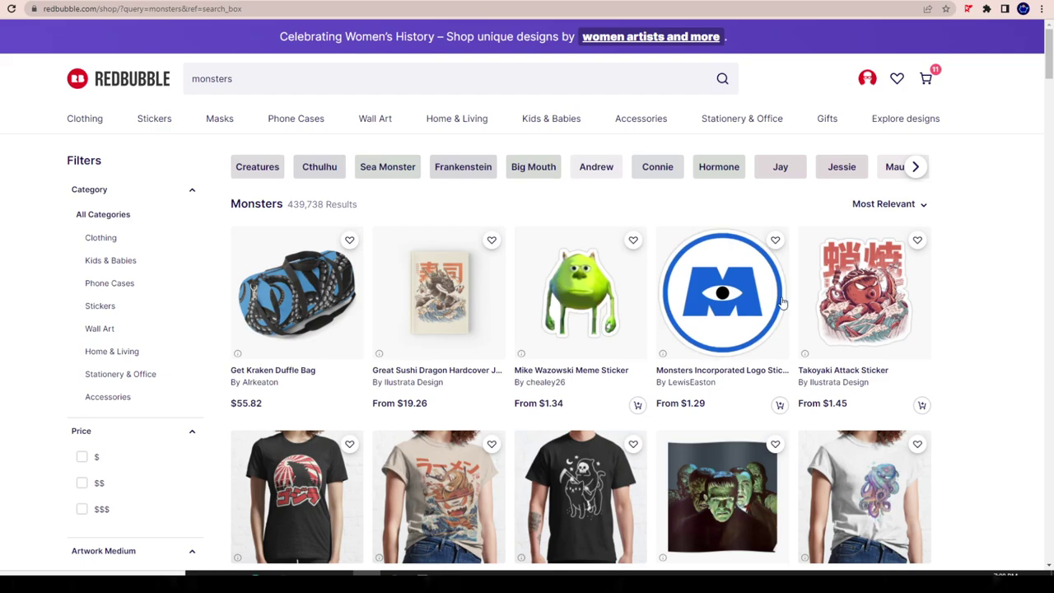
Step: Open the Takoyaki Attack Sticker listing from the monsters results, examine its product page and highlight the listing title
left_click(861, 278)
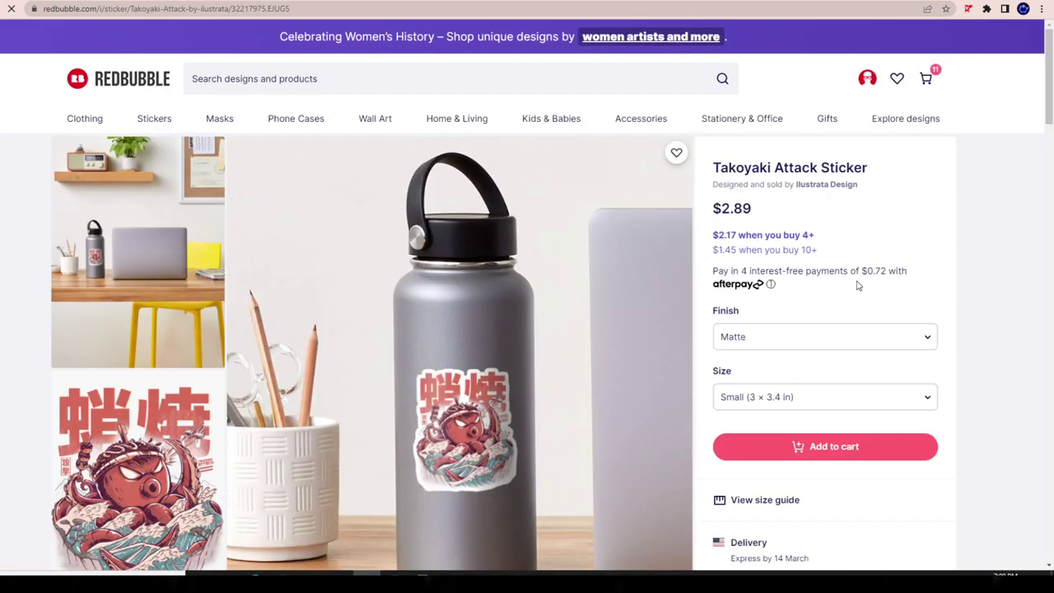
scroll(376, 196, "down", 4)
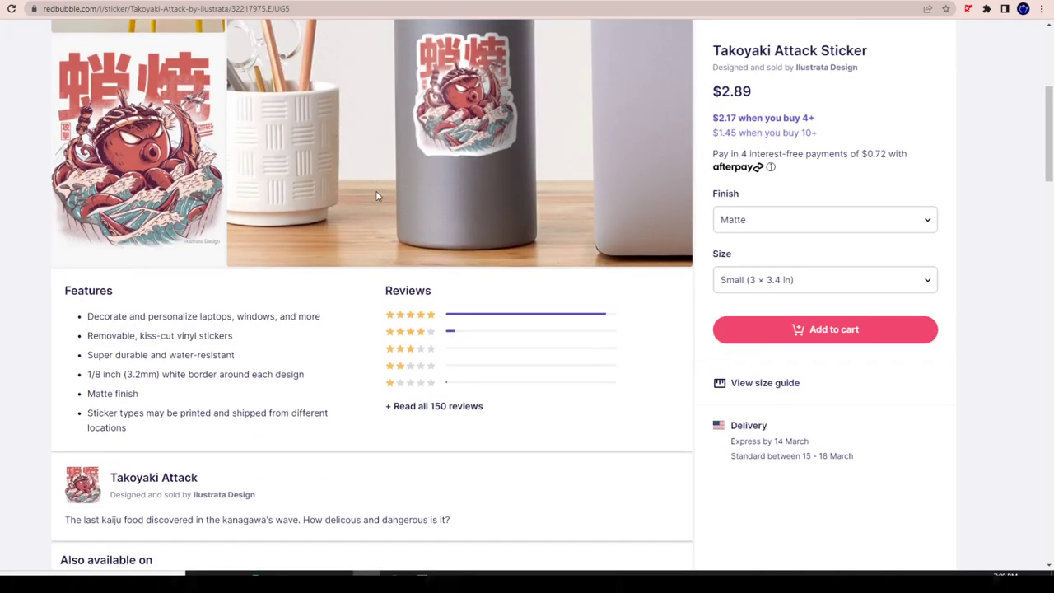
scroll(375, 195, "down", 3)
scroll(372, 320, "up", 7)
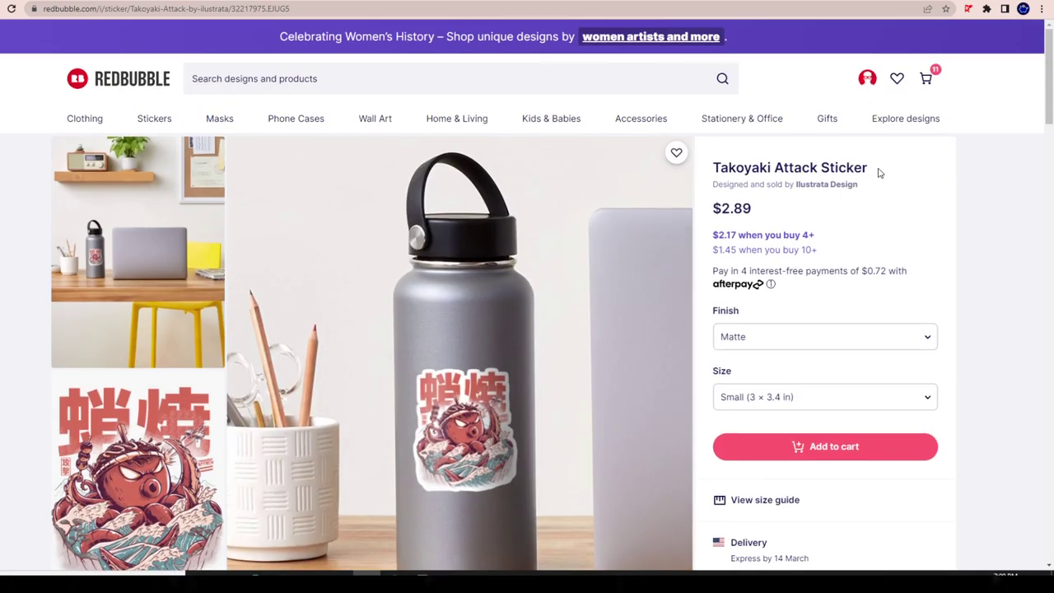
left_click_drag(878, 173, 715, 165)
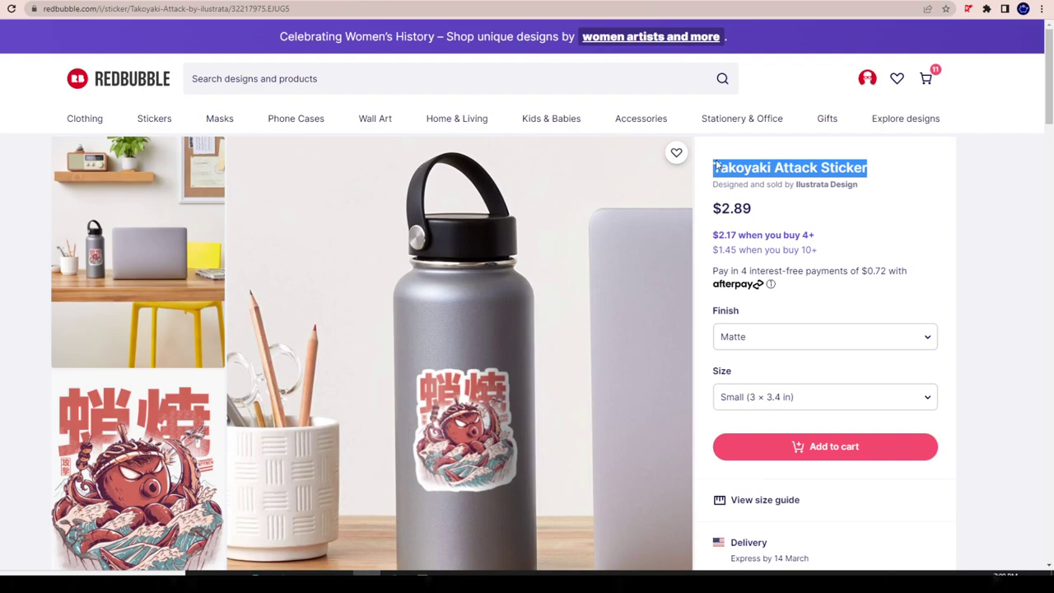
left_click(858, 166)
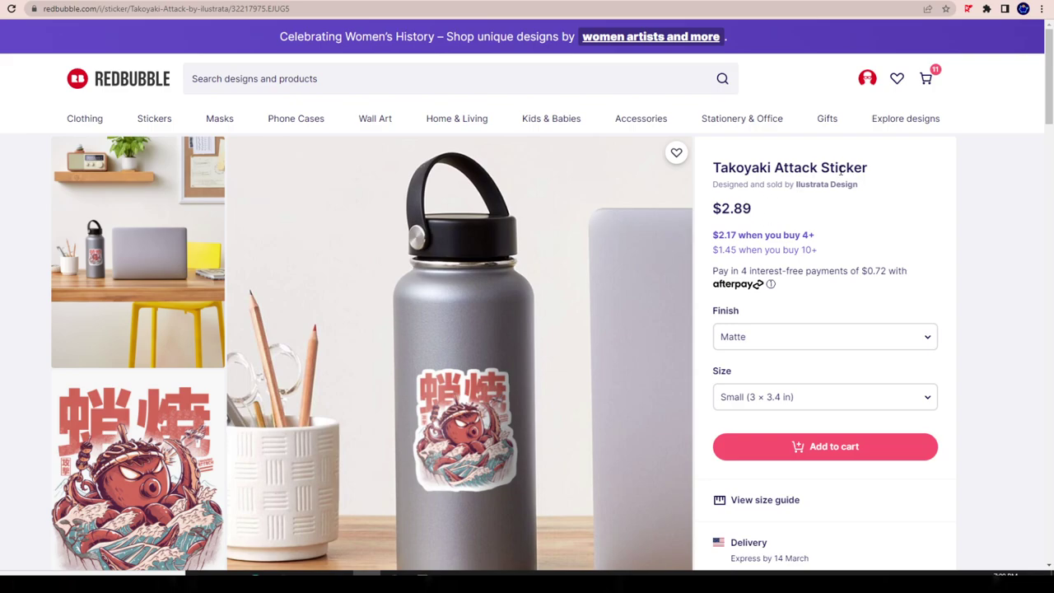
left_click_drag(871, 169, 715, 163)
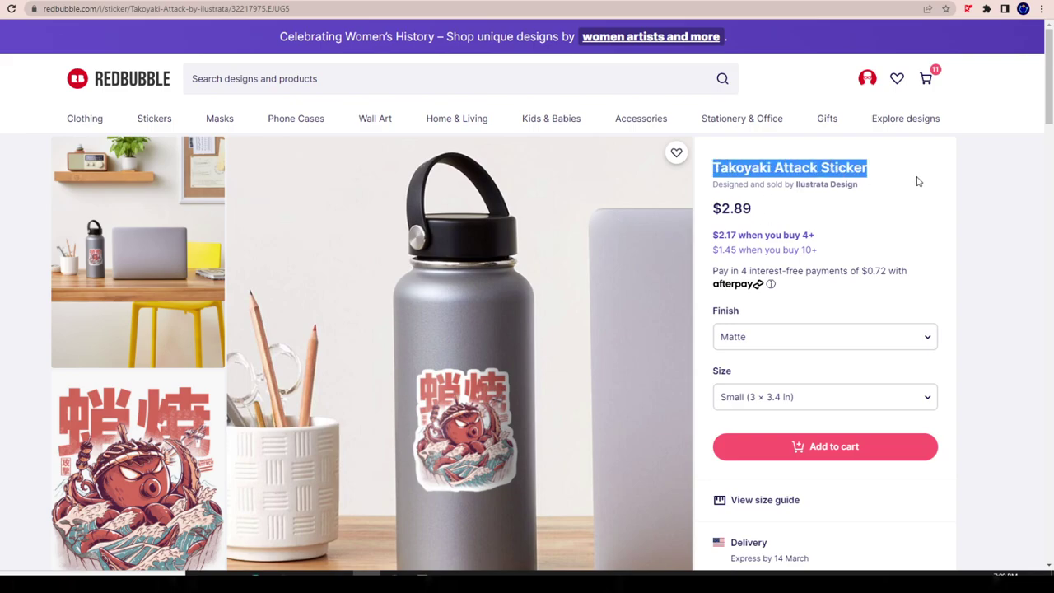
left_click(843, 180)
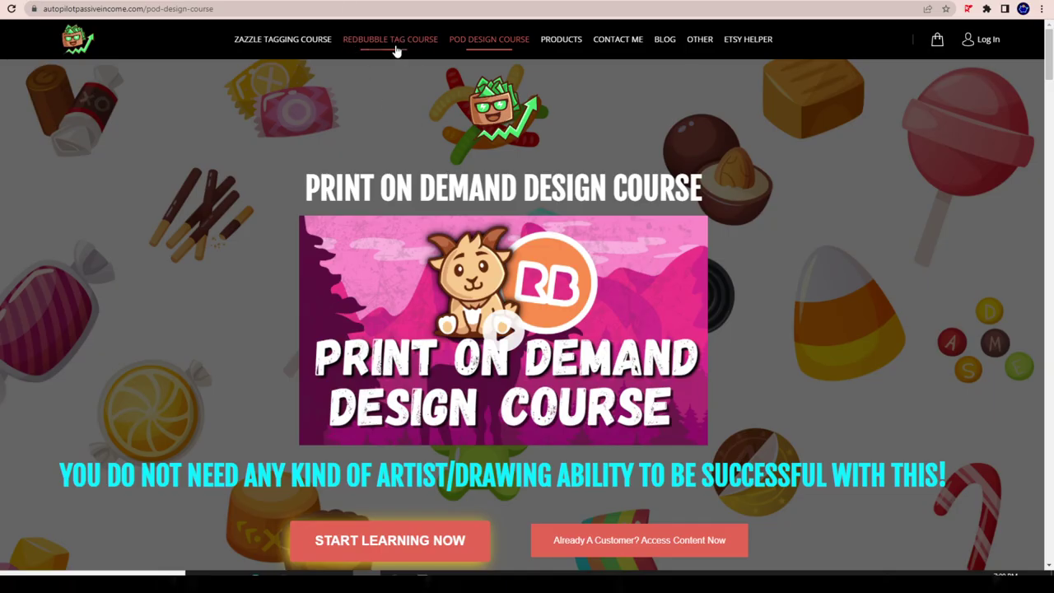
Step: Open the Redbubble Tag Course page of the Autopilot Passive Income site
left_click(395, 48)
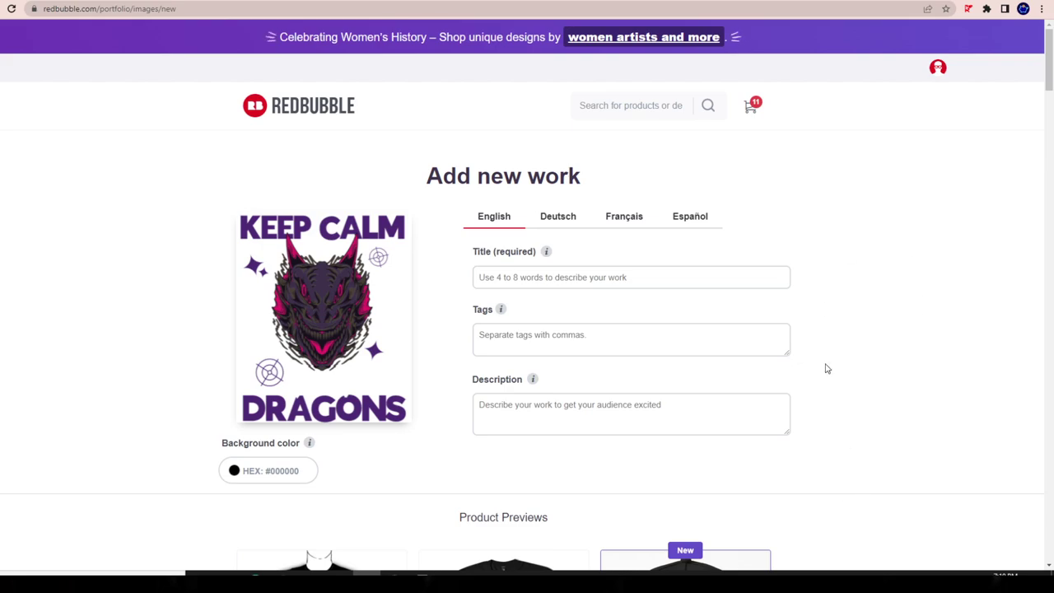
Step: Examine the dragon design's product previews and the title, tags and description fields on Redbubble's Add new work page
scroll(827, 369, "down", 8)
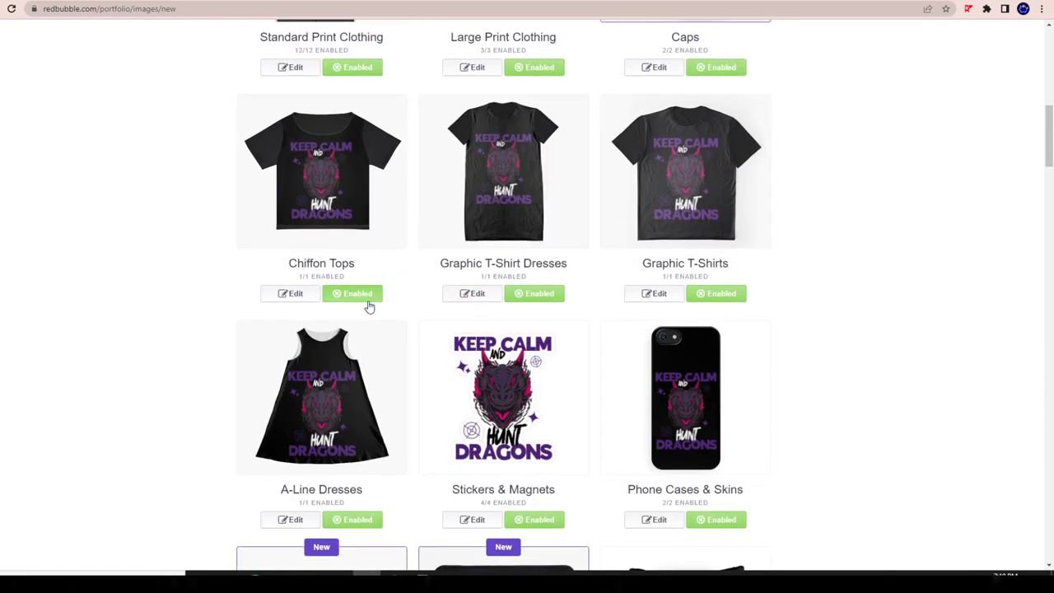
scroll(368, 316, "down", 4)
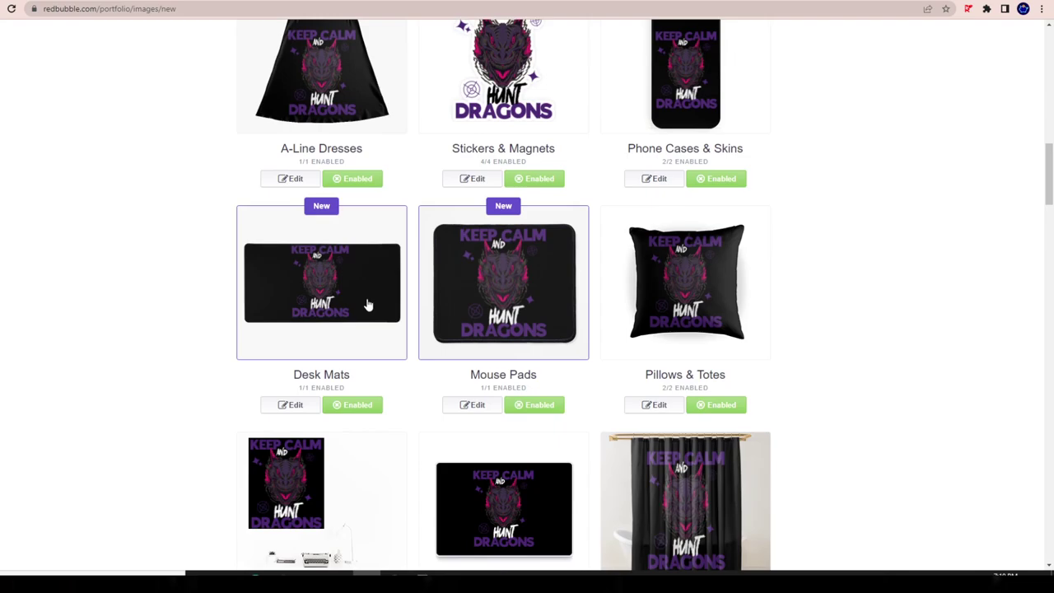
scroll(580, 347, "down", 5)
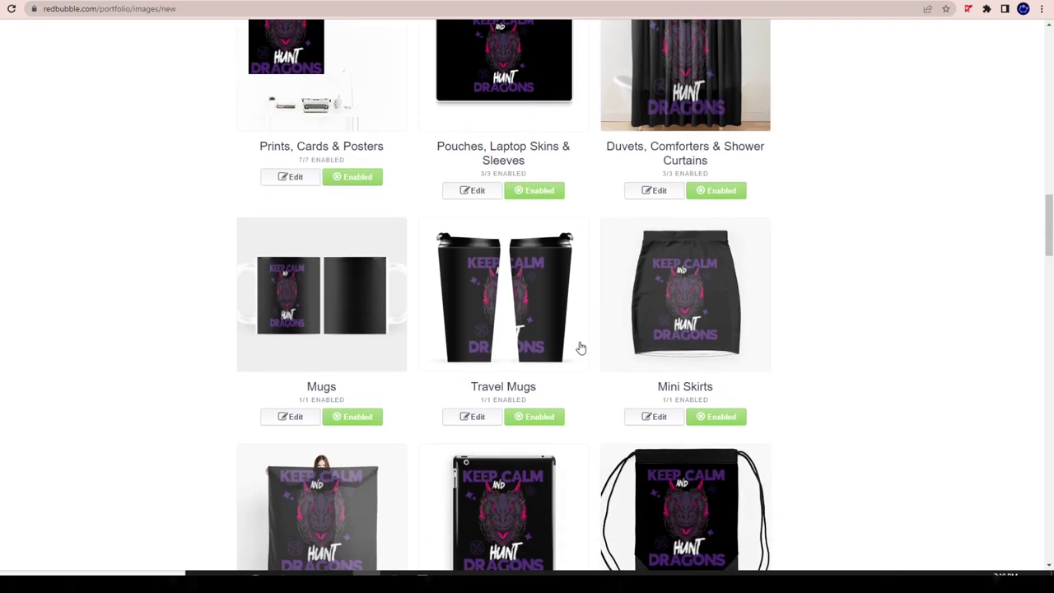
scroll(569, 275, "up", 8)
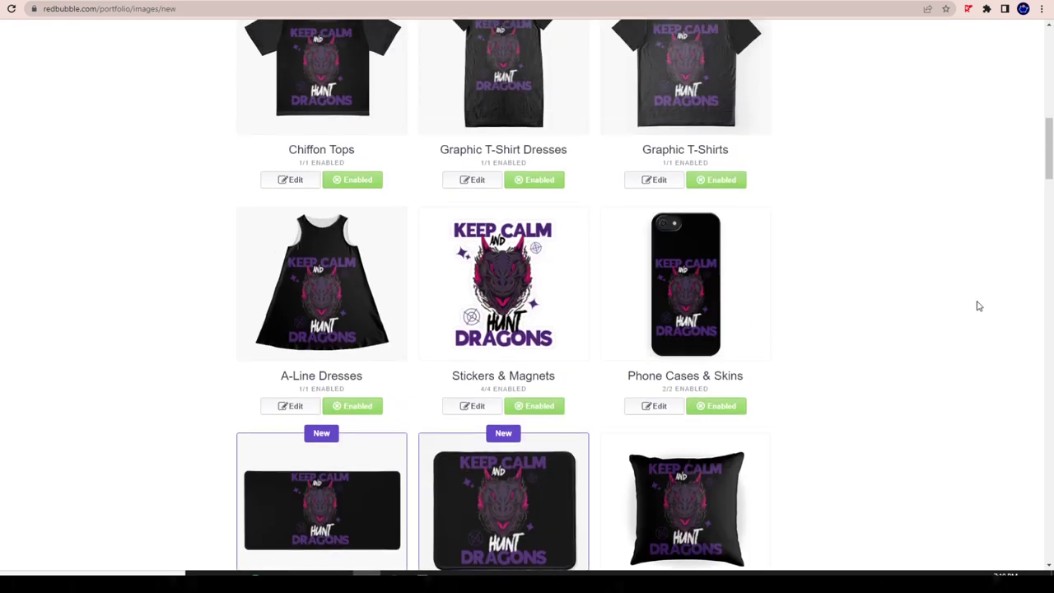
scroll(807, 335, "up", 9)
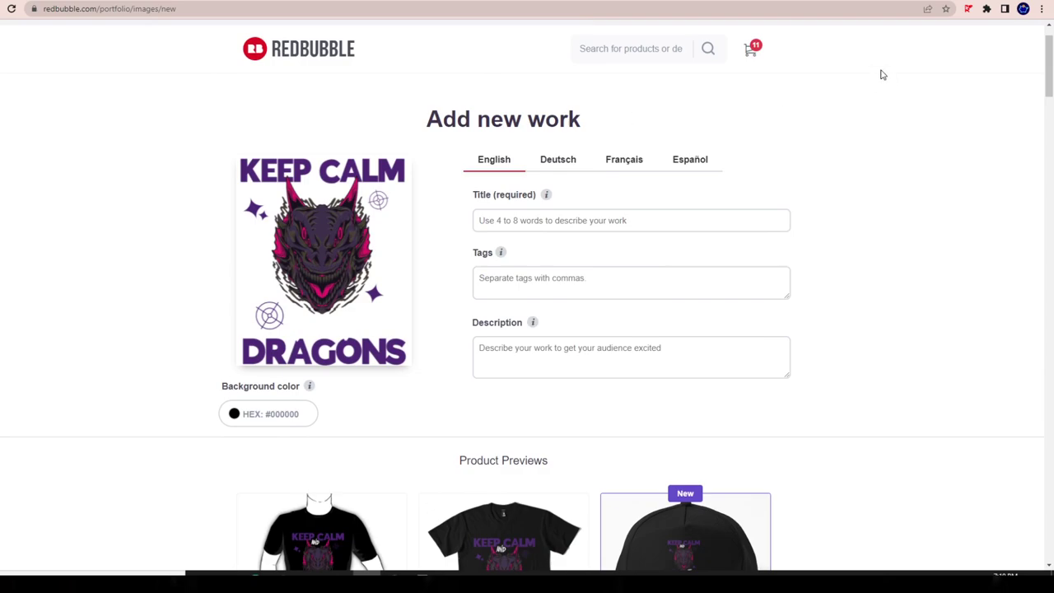
scroll(860, 79, "up", 1)
scroll(833, 91, "down", 3)
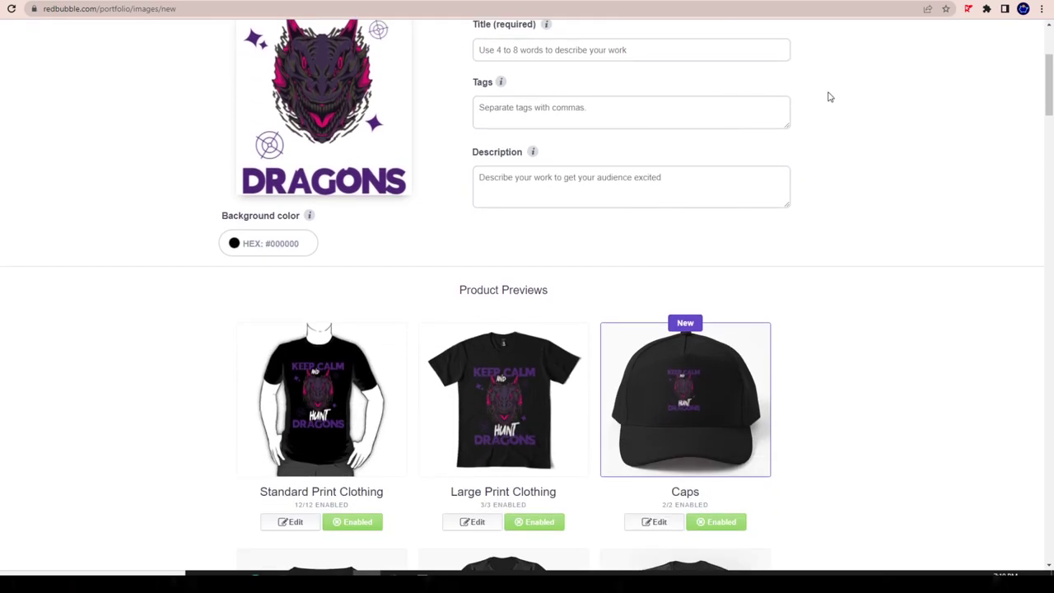
scroll(829, 97, "up", 2)
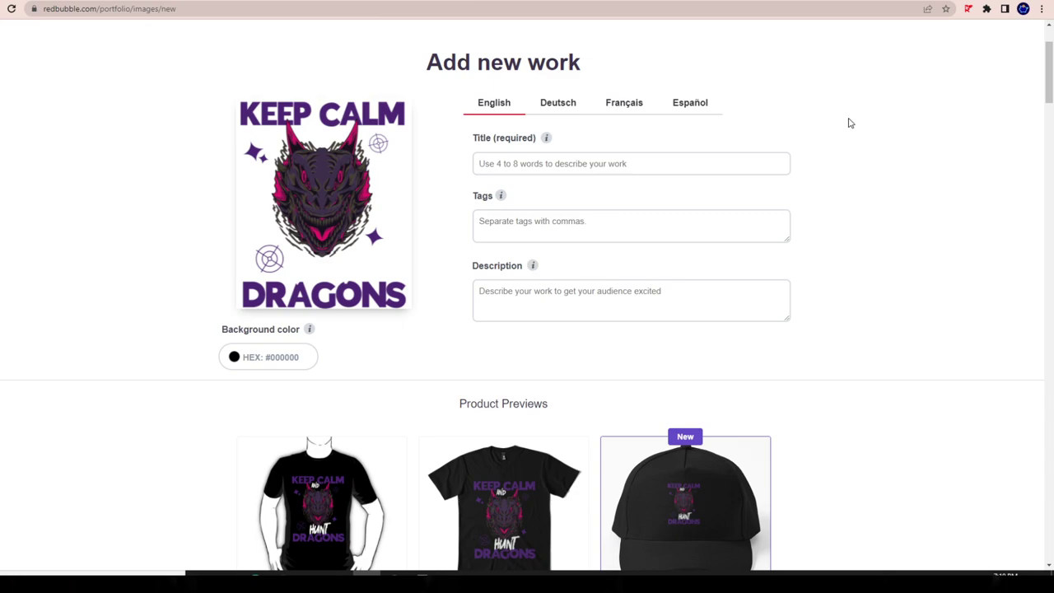
scroll(717, 301, "up", 3)
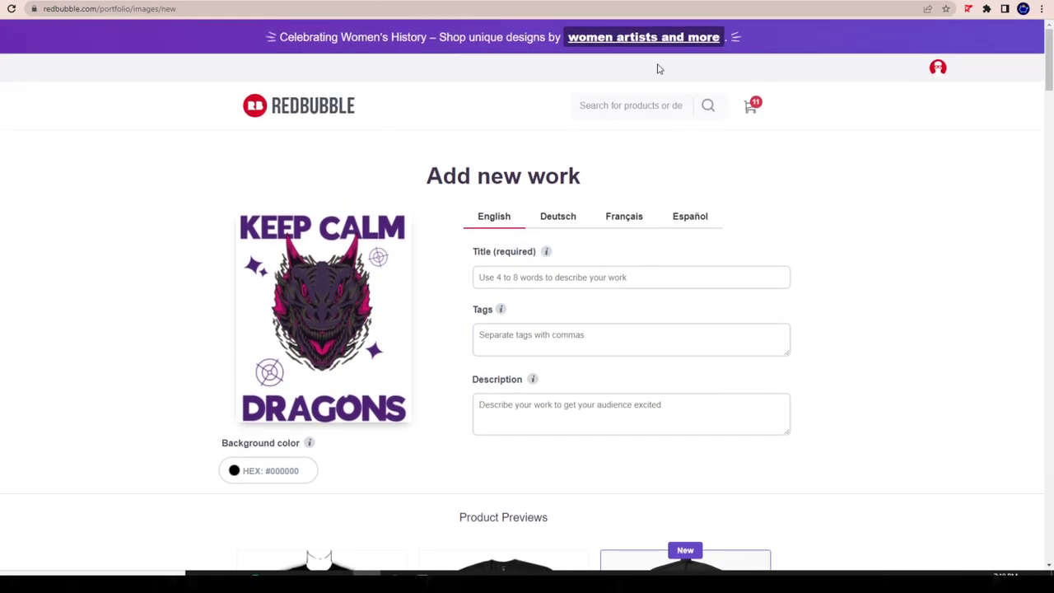
Step: Open the Redbubble artist studio dashboard from the account options on the sticker page and look over its shop setup guide
mouse_move(938, 74)
left_click(505, 5)
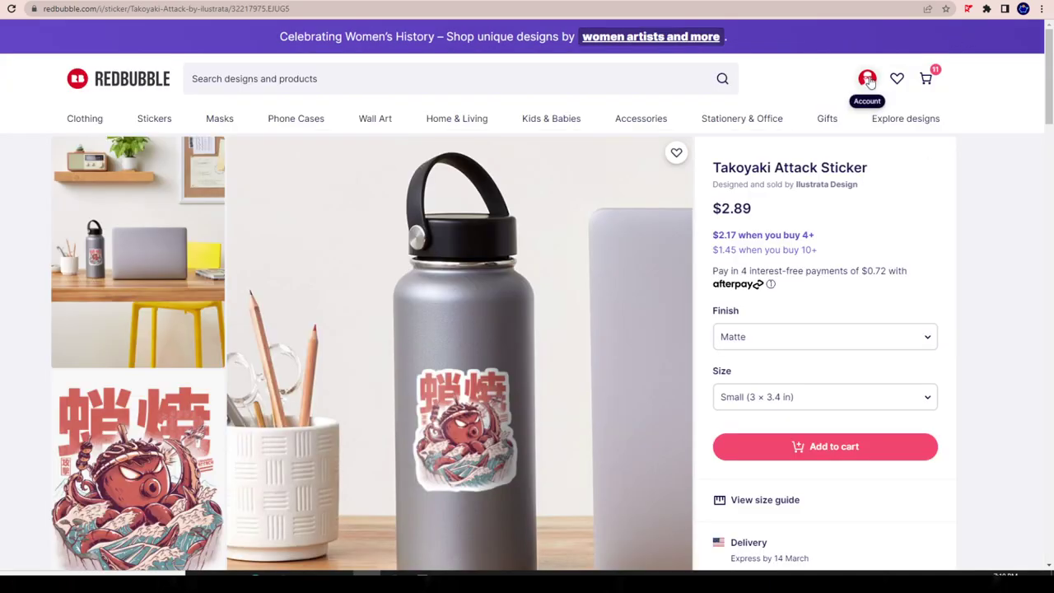
mouse_move(866, 78)
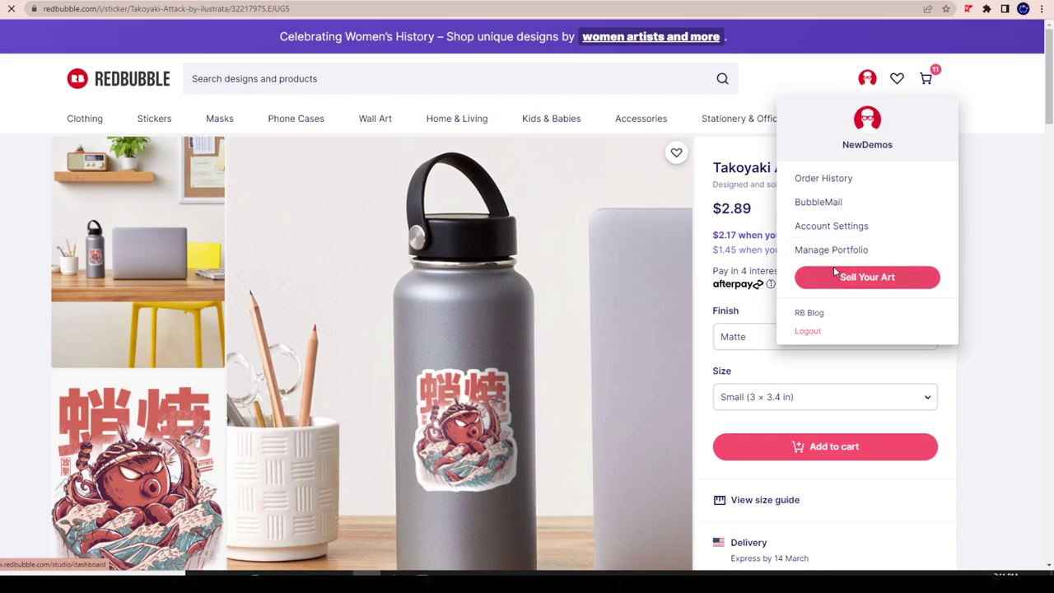
left_click(833, 264)
scroll(460, 387, "down", 5)
scroll(460, 387, "down", 3)
scroll(449, 416, "up", 10)
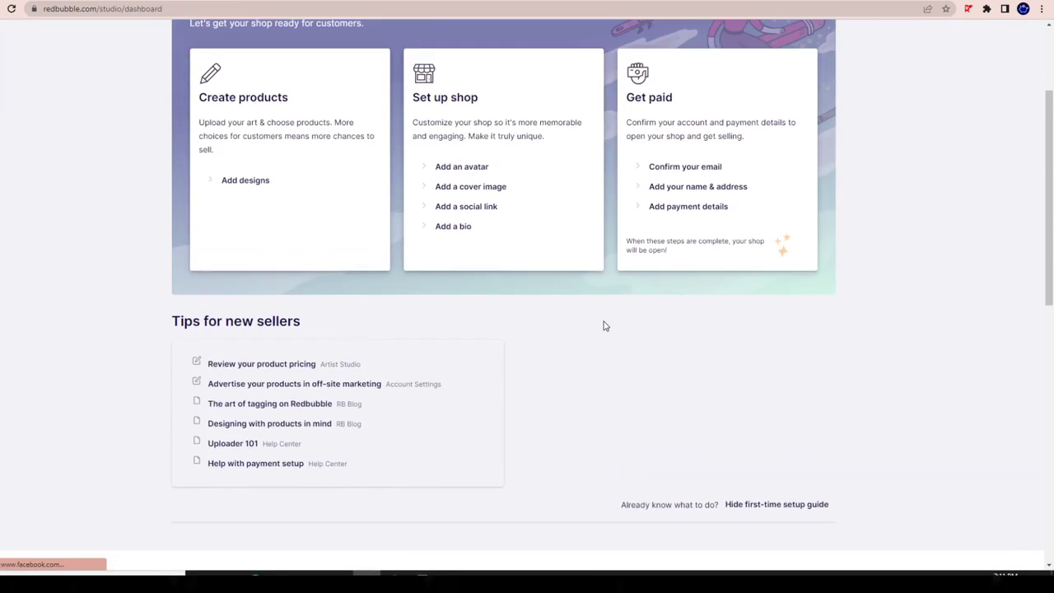
scroll(795, 276, "up", 1)
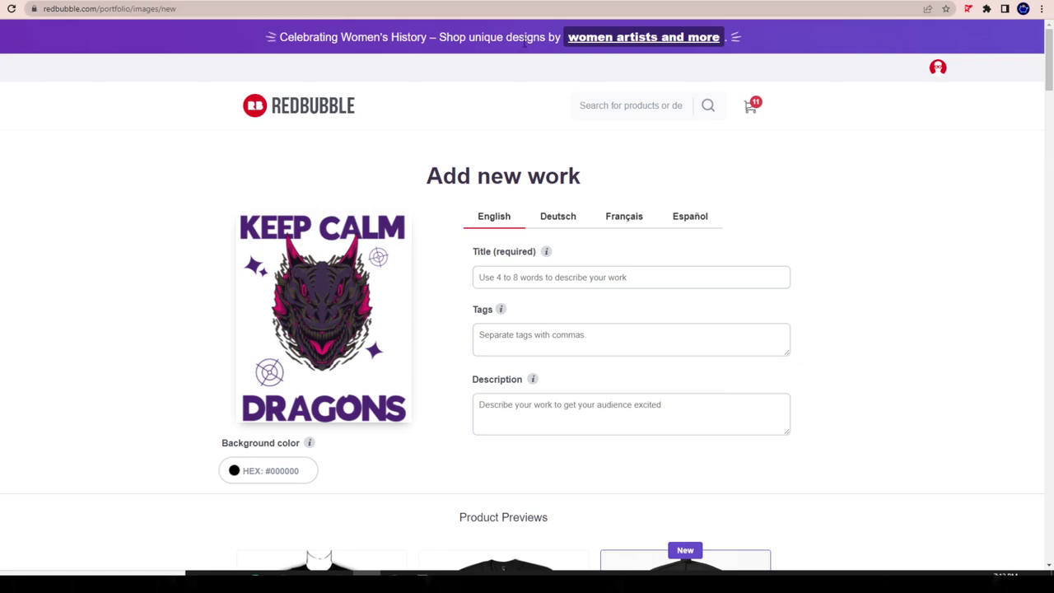
Step: Open the POD Design Course page of the Autopilot Passive Income site and highlight its Speed/Efficiency, Quality and Productivity sections in turn
left_click(346, 2)
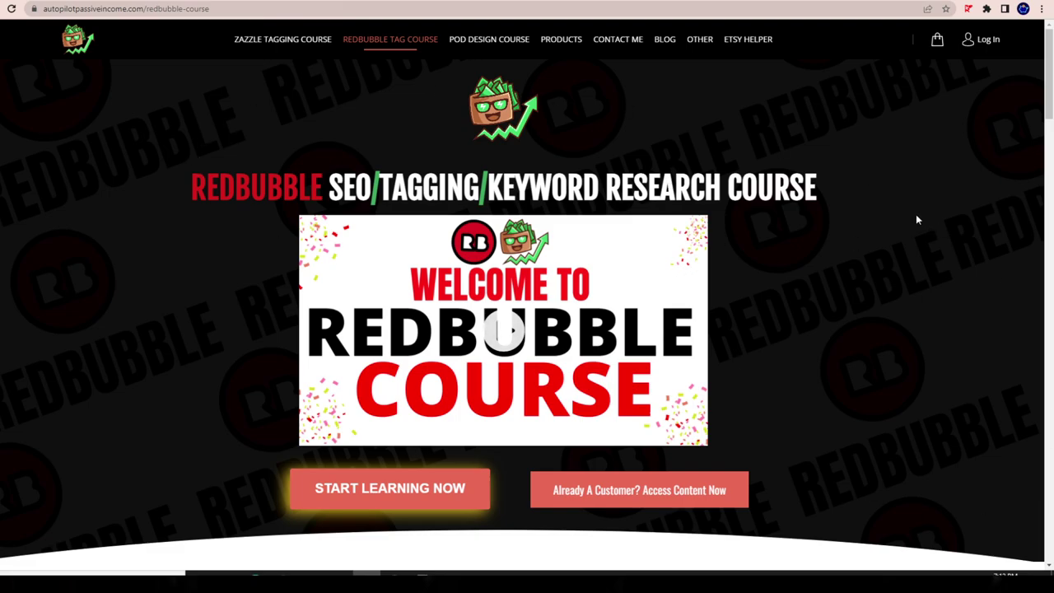
left_click(485, 41)
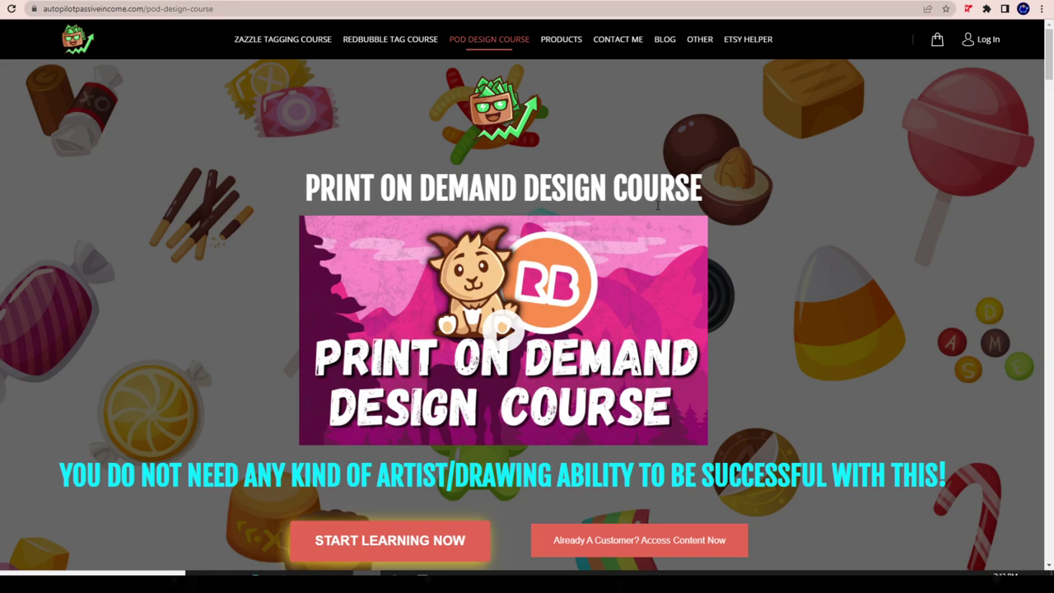
scroll(814, 284, "down", 8)
triple_click(259, 146)
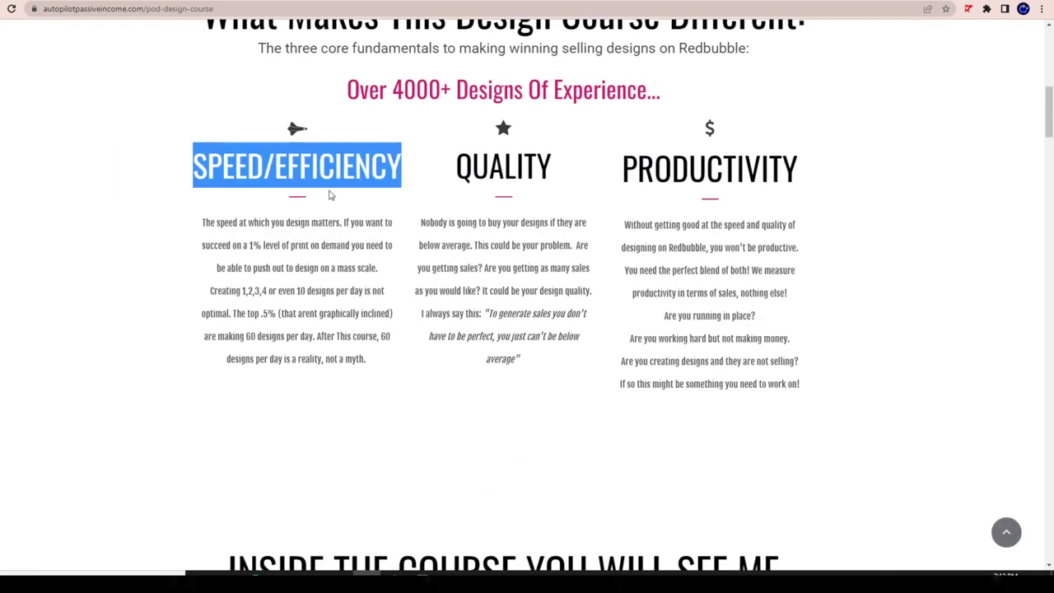
left_click_drag(457, 165, 564, 290)
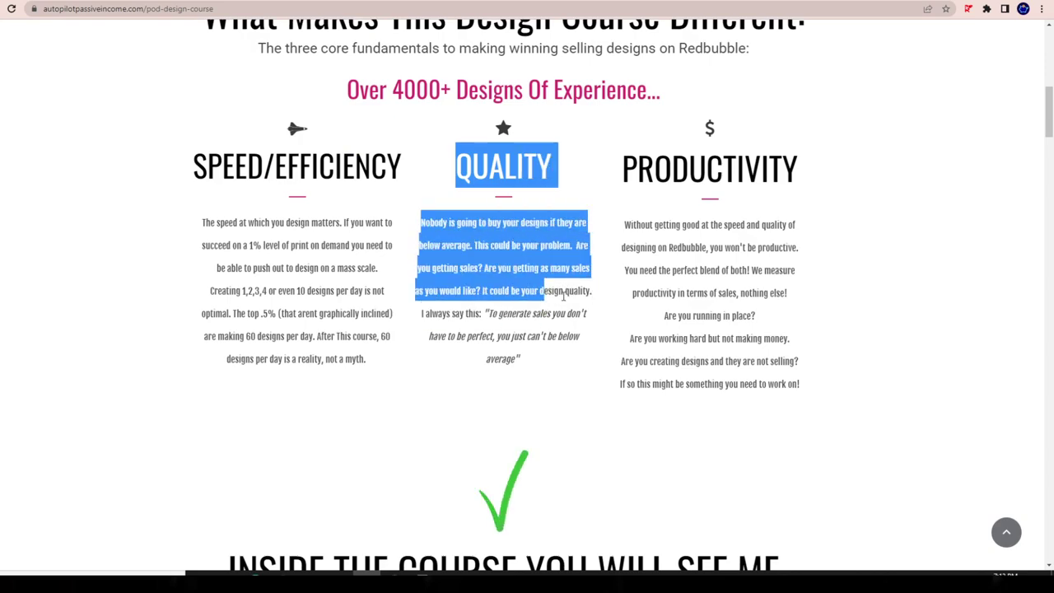
left_click_drag(616, 158, 806, 368)
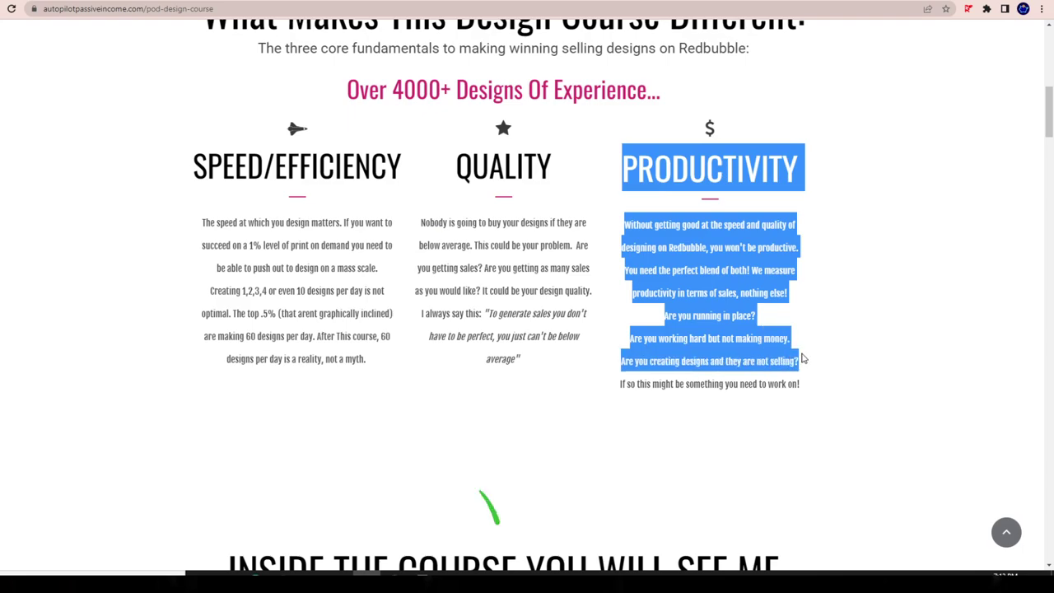
left_click(857, 268)
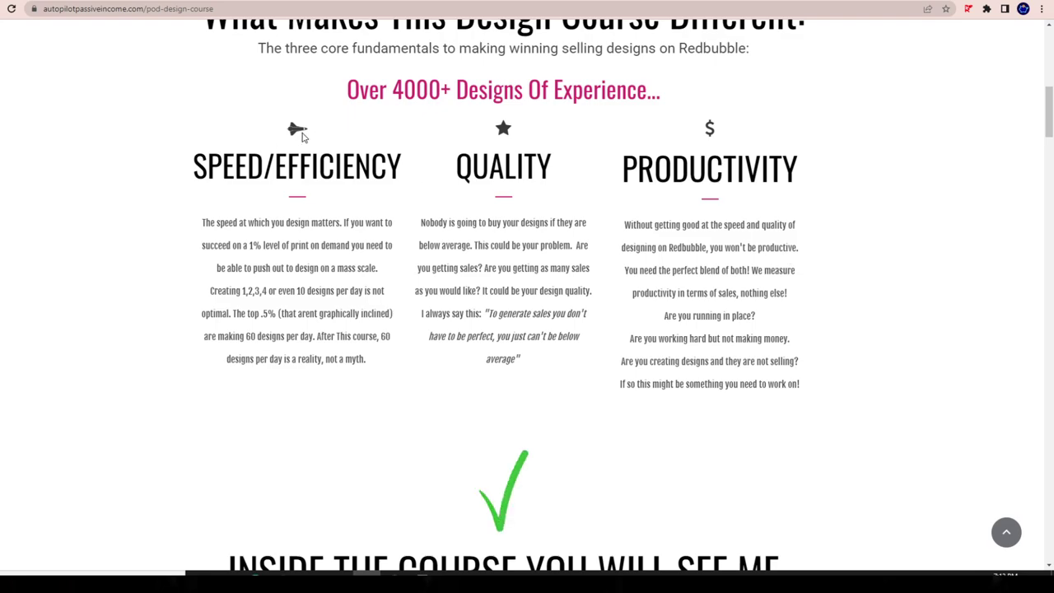
Step: Review the course's three core fundamentals again, highlighting the Quality, Productivity and Speed/Efficiency texts
left_click_drag(524, 138, 541, 250)
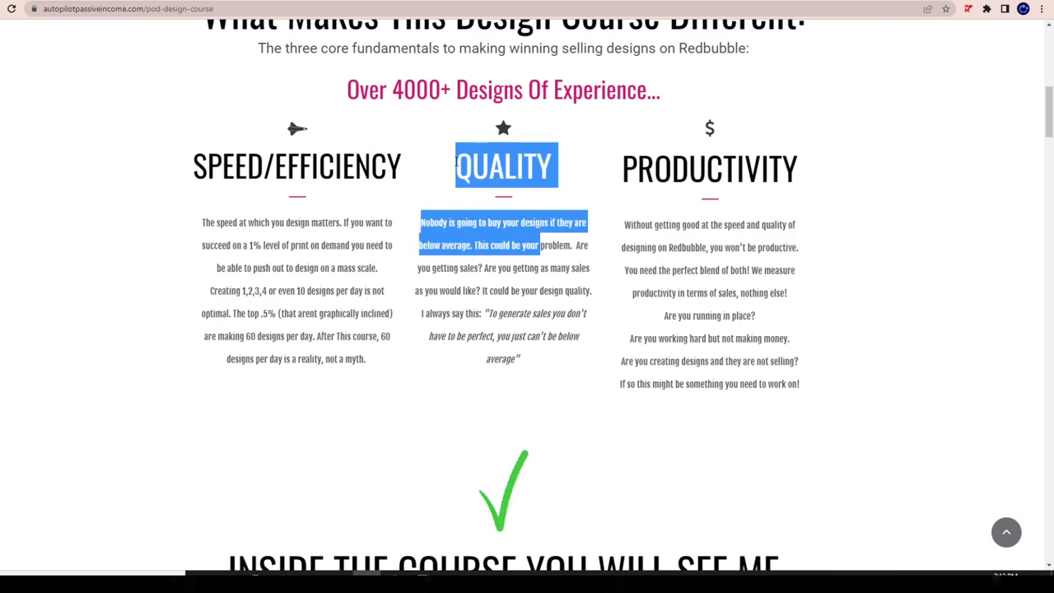
left_click_drag(687, 130, 740, 422)
scroll(494, 354, "up", 2)
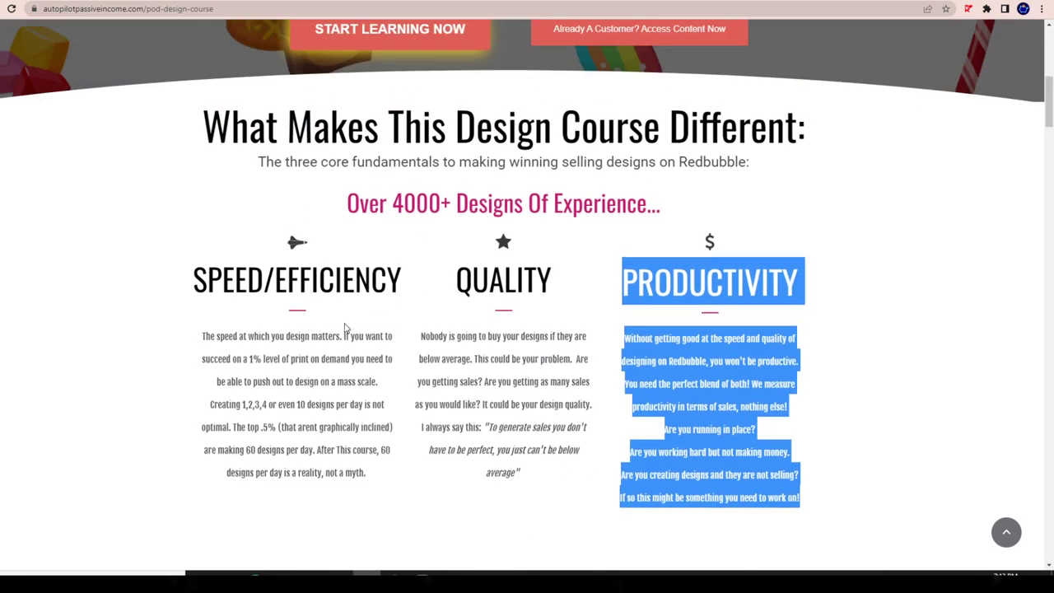
scroll(346, 328, "down", 3)
left_click_drag(503, 108, 515, 255)
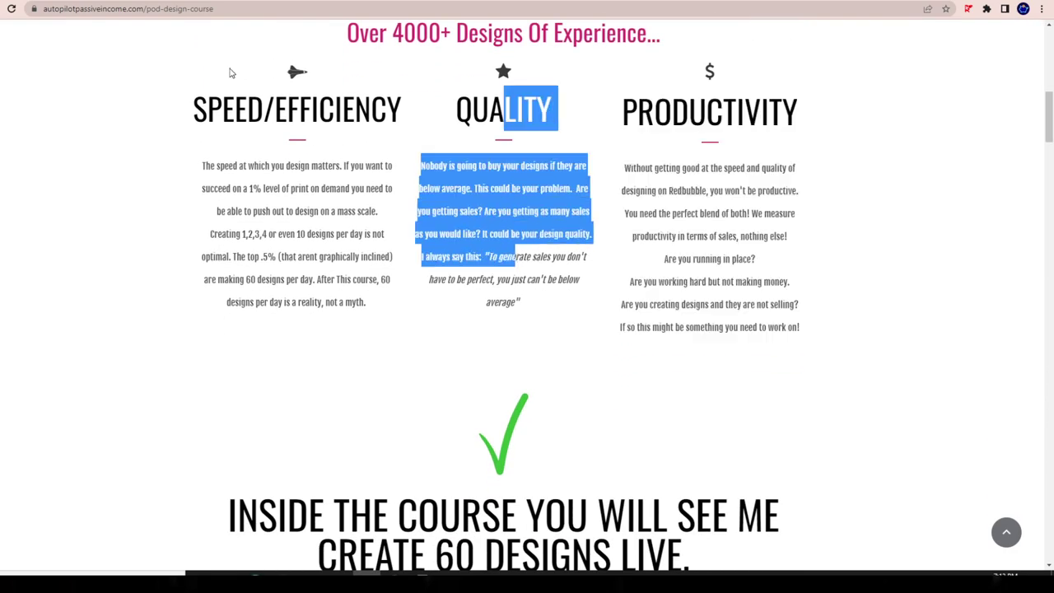
left_click_drag(231, 73, 315, 253)
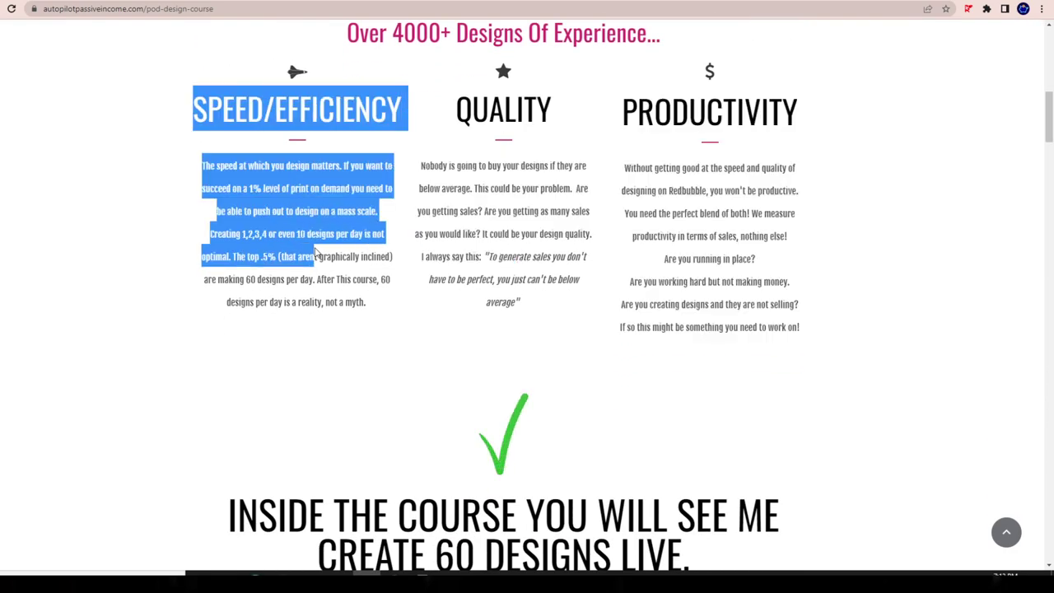
left_click_drag(274, 107, 335, 280)
left_click_drag(476, 79, 522, 255)
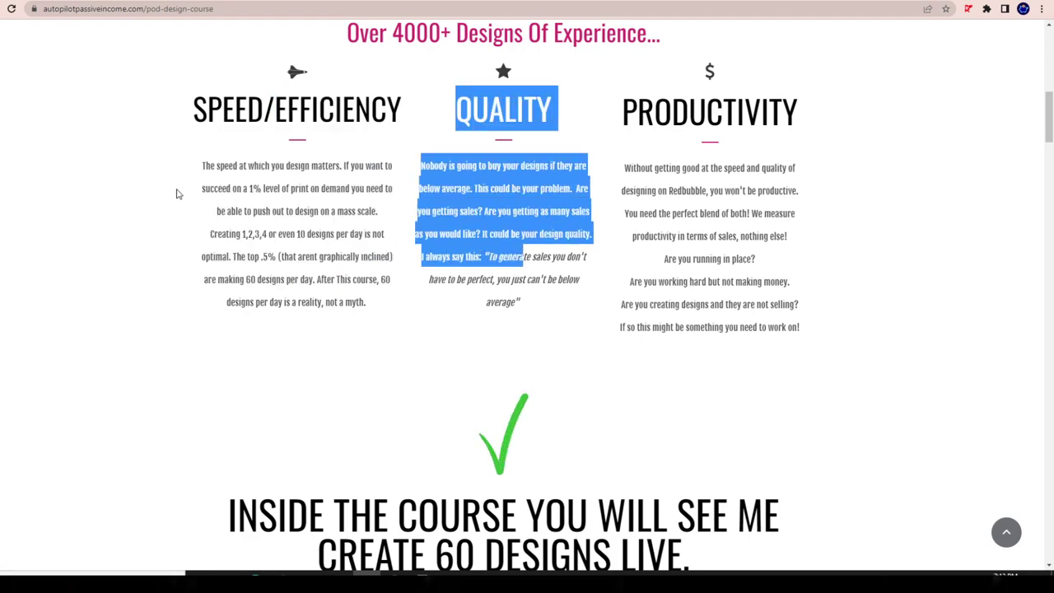
Step: Open the Redbubble Tag Course page of the Autopilot Passive Income site
scroll(180, 194, "up", 5)
scroll(413, 148, "up", 4)
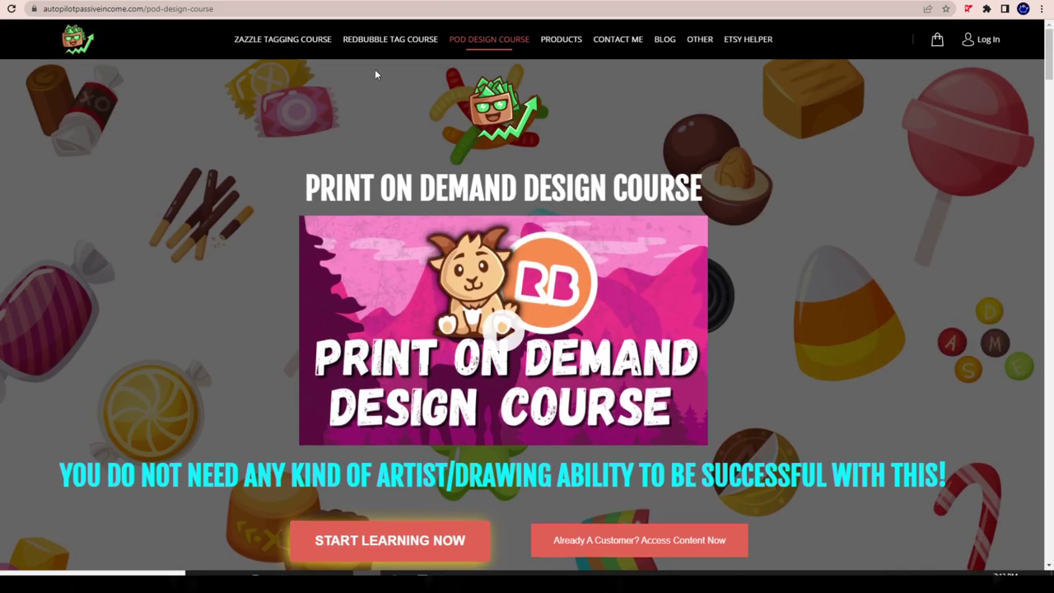
left_click(389, 41)
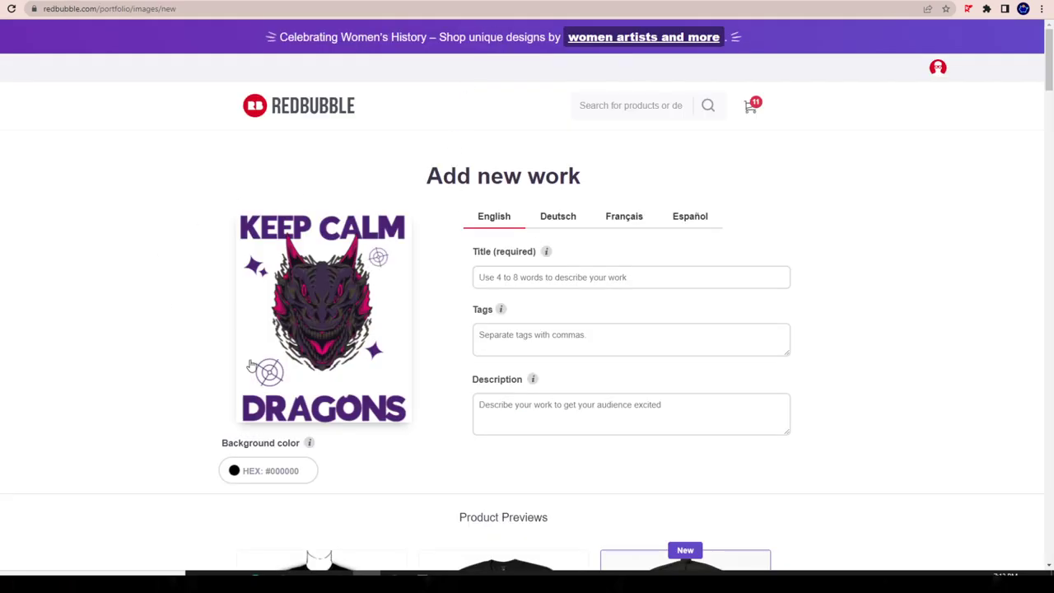
Step: Enter "Keep Calm And hunt Dragons" as the dragon design's title on Redbubble's Add new work page
scroll(541, 445, "down", 4)
scroll(541, 445, "up", 3)
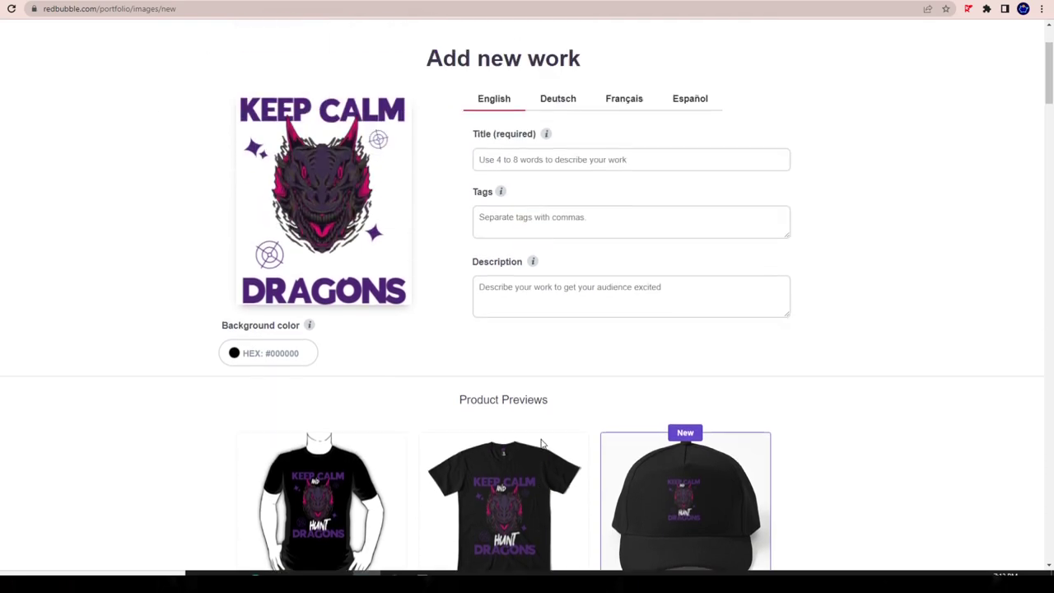
scroll(541, 444, "up", 2)
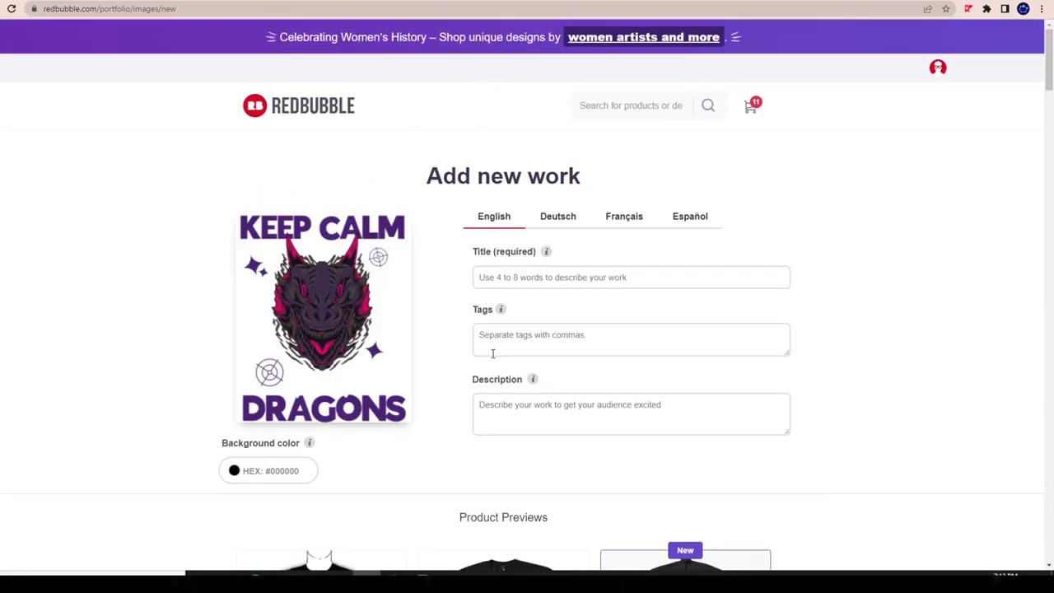
scroll(362, 297, "down", 3)
scroll(590, 313, "up", 3)
left_click(689, 281)
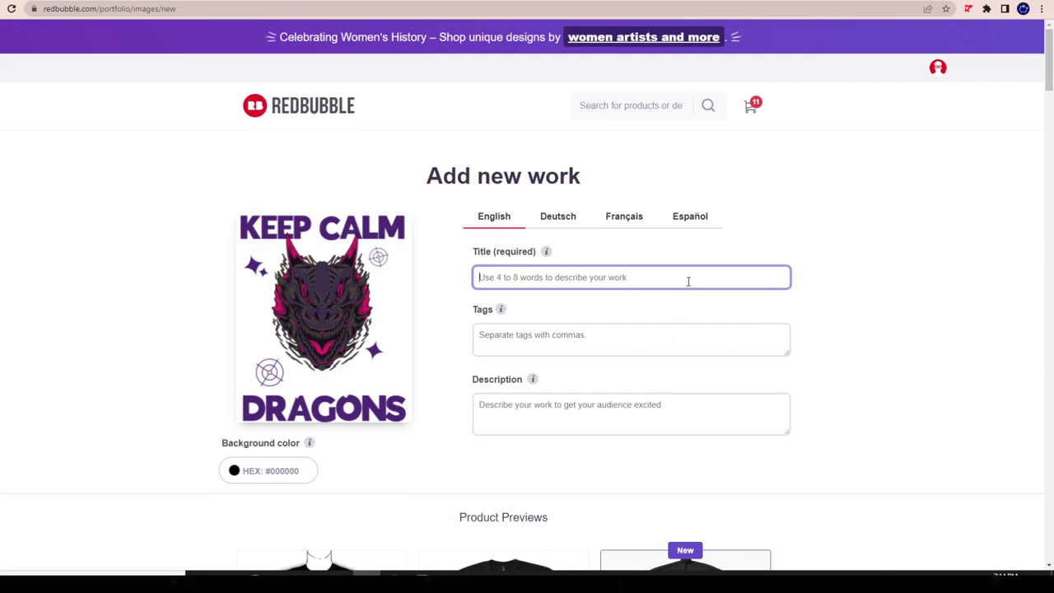
type("Ke")
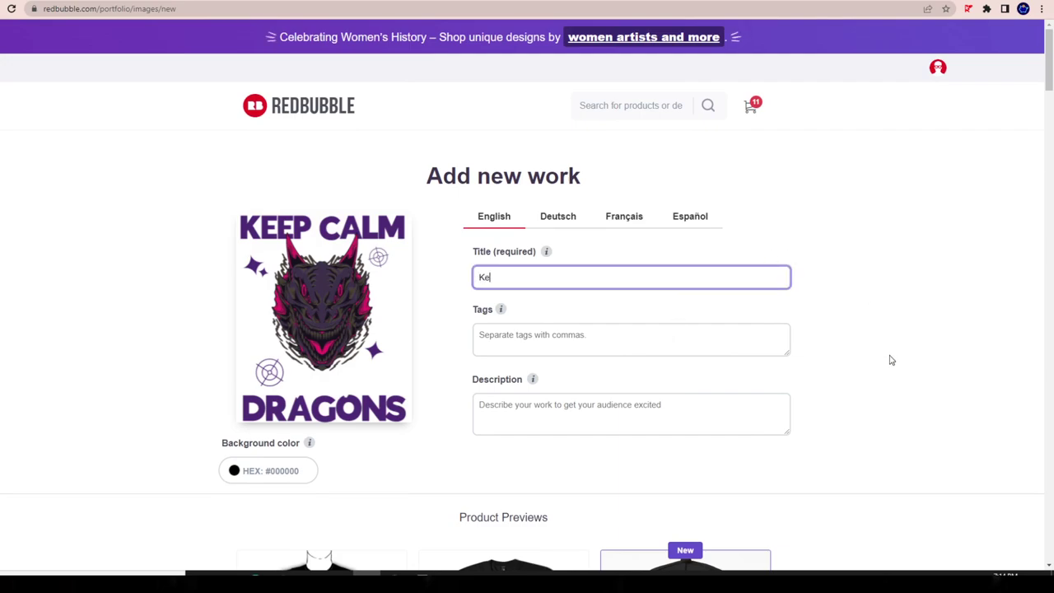
type("ep Calm And hunt F")
key("BackSpace")
type("Dragons")
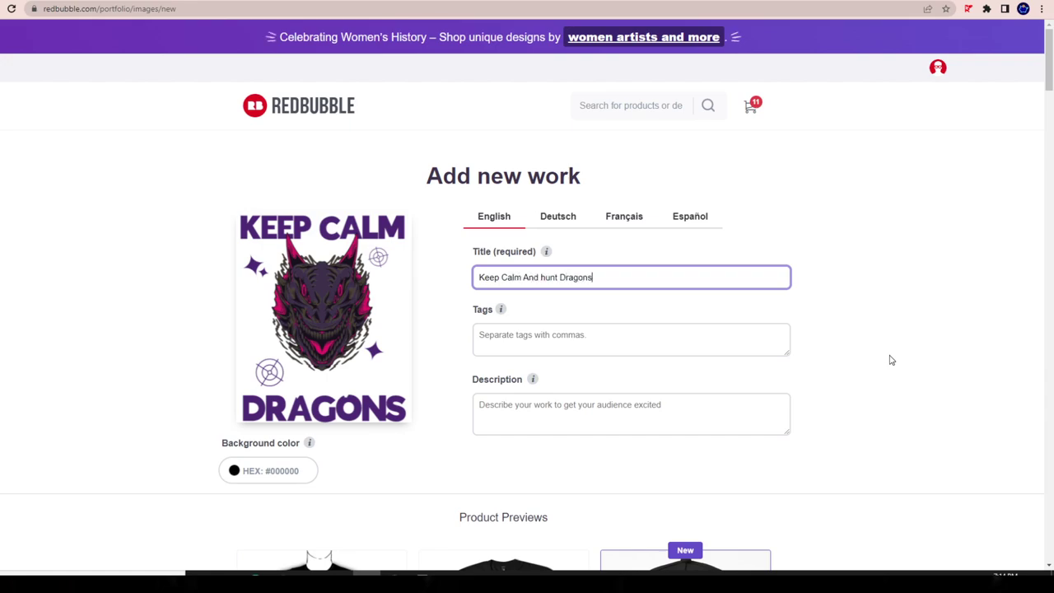
Step: Capitalise "Hunt" in the work's title so it reads "Keep Calm And Hunt Dragons"
left_click(542, 277)
key("Delete")
type("H")
key("ctrl+a")
left_click(852, 237)
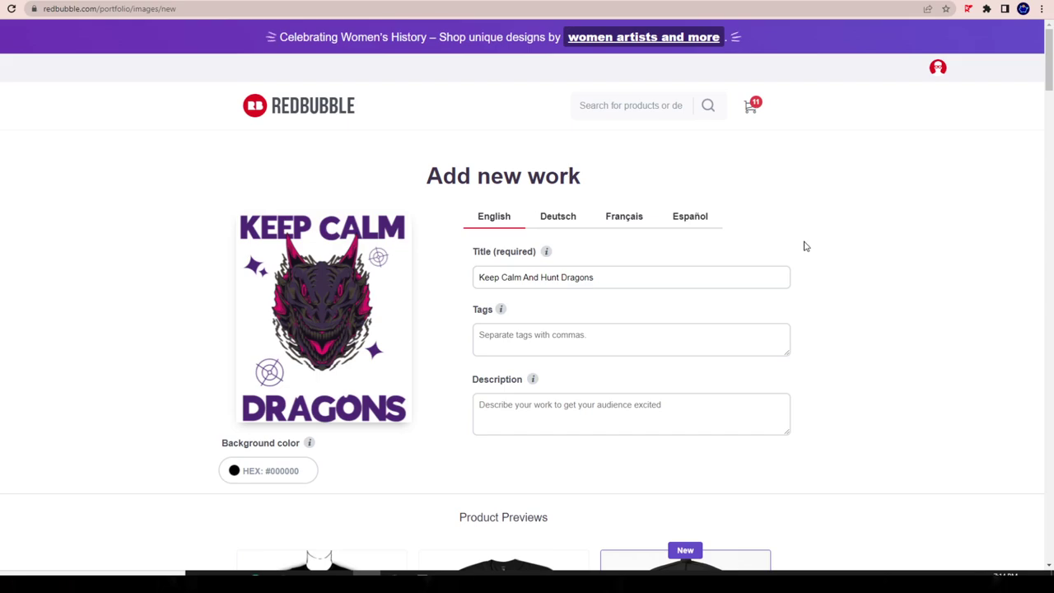
scroll(805, 246, "down", 5)
scroll(607, 483, "down", 5)
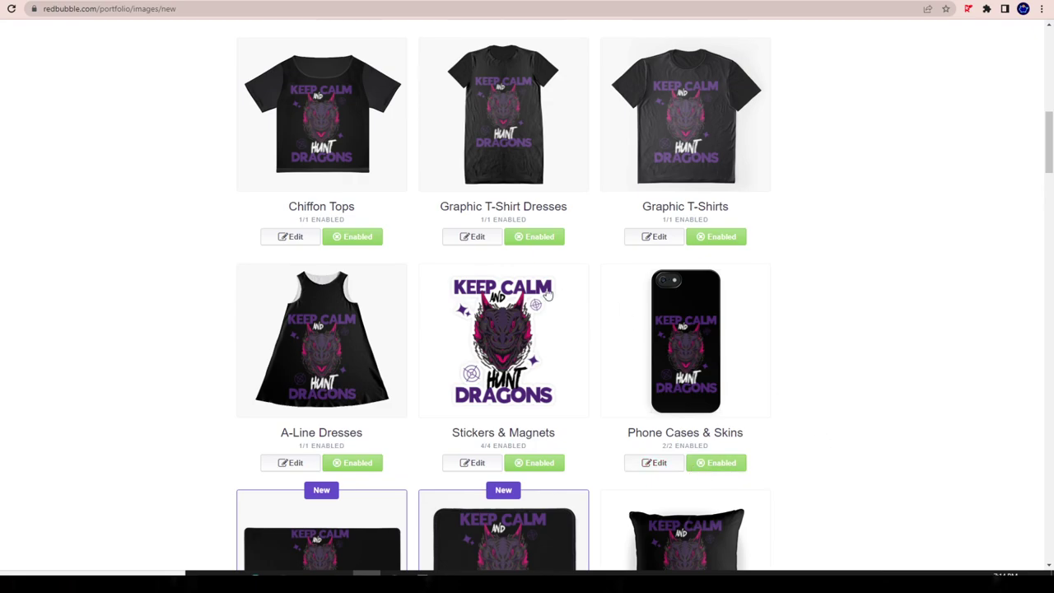
scroll(694, 469, "up", 7)
scroll(823, 134, "up", 2)
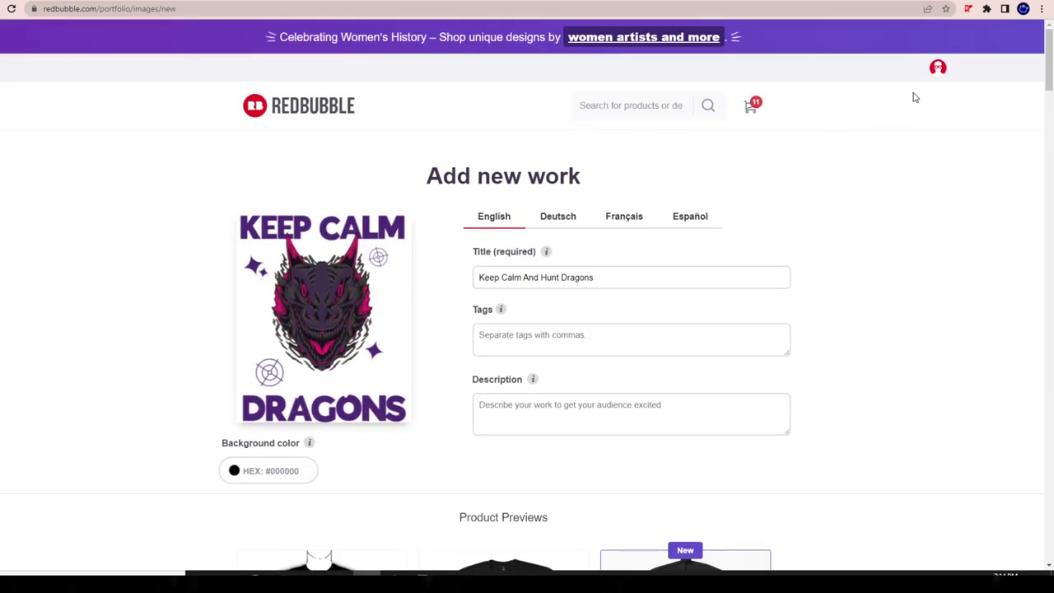
key("alt+Tab")
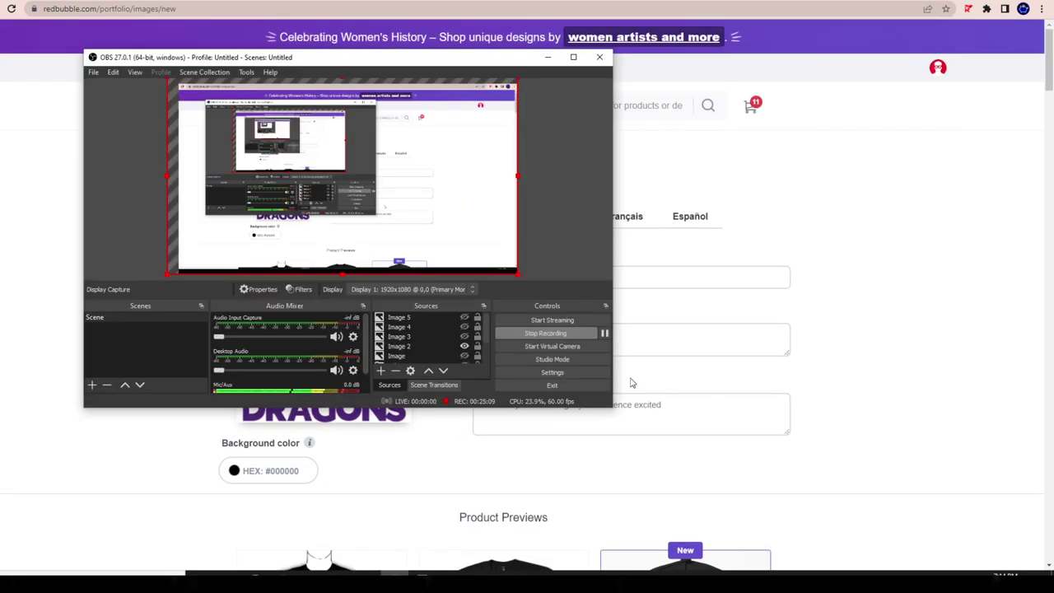
left_click(604, 333)
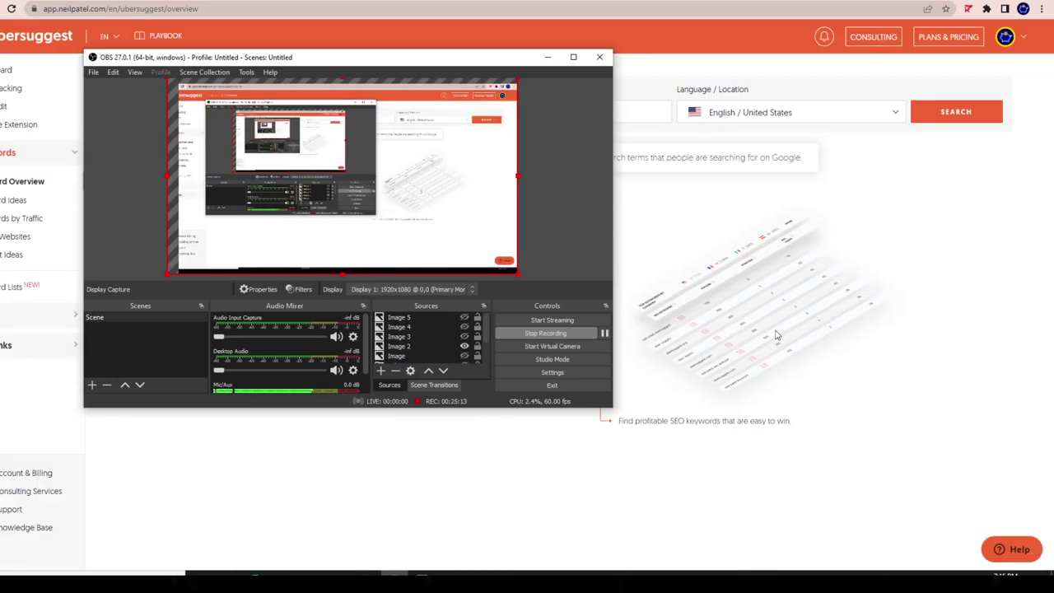
left_click(828, 320)
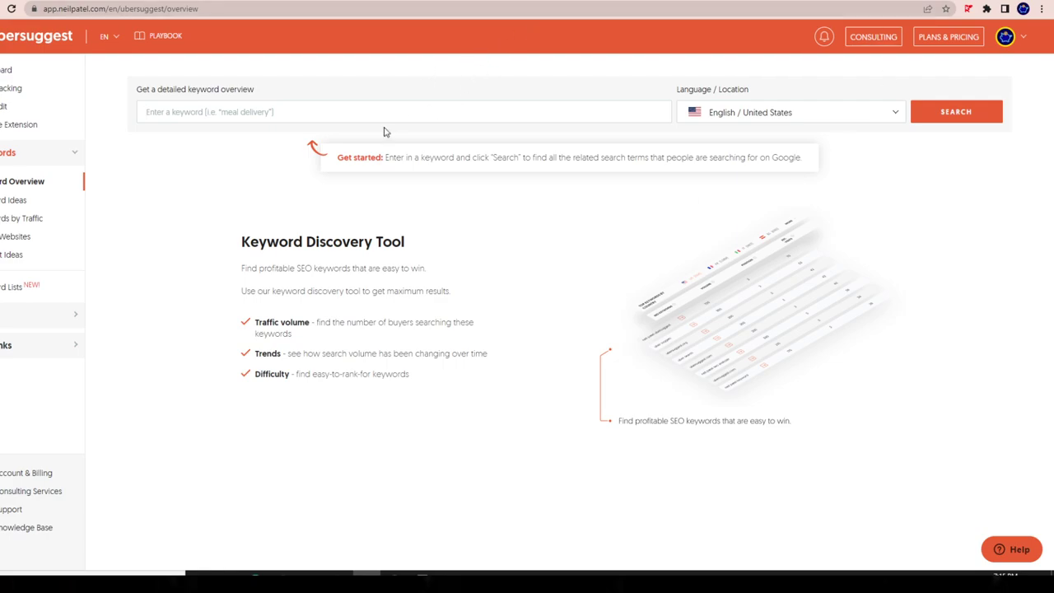
Step: Copy the design's title from Redbubble, search for it in Ubersuggest for English / United States, and review its keyword overview
left_click(515, 4)
triple_click(662, 275)
key("ctrl+c")
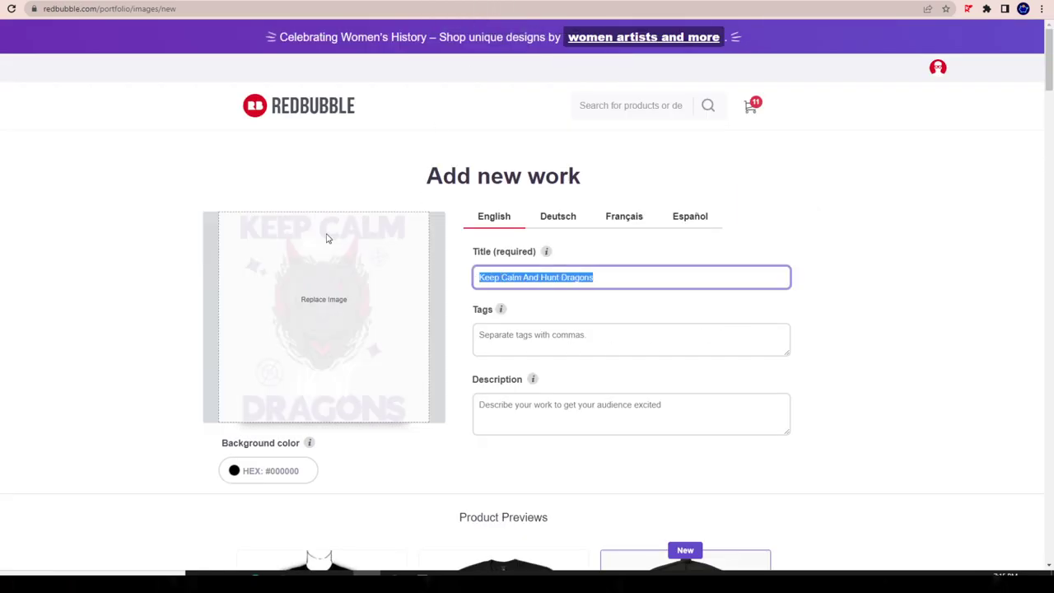
key("ctrl+Tab")
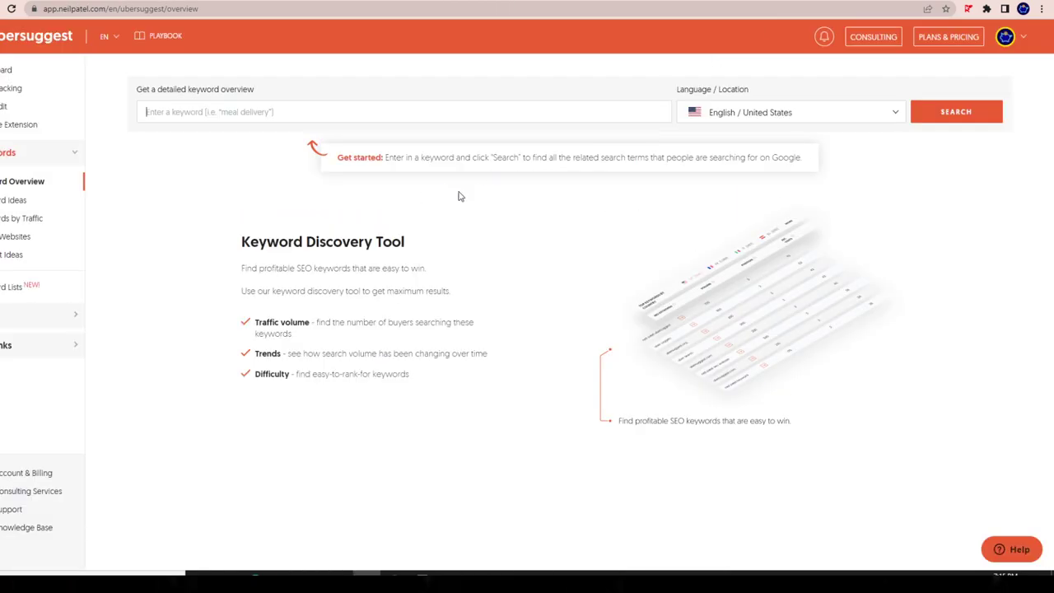
key("ctrl+v")
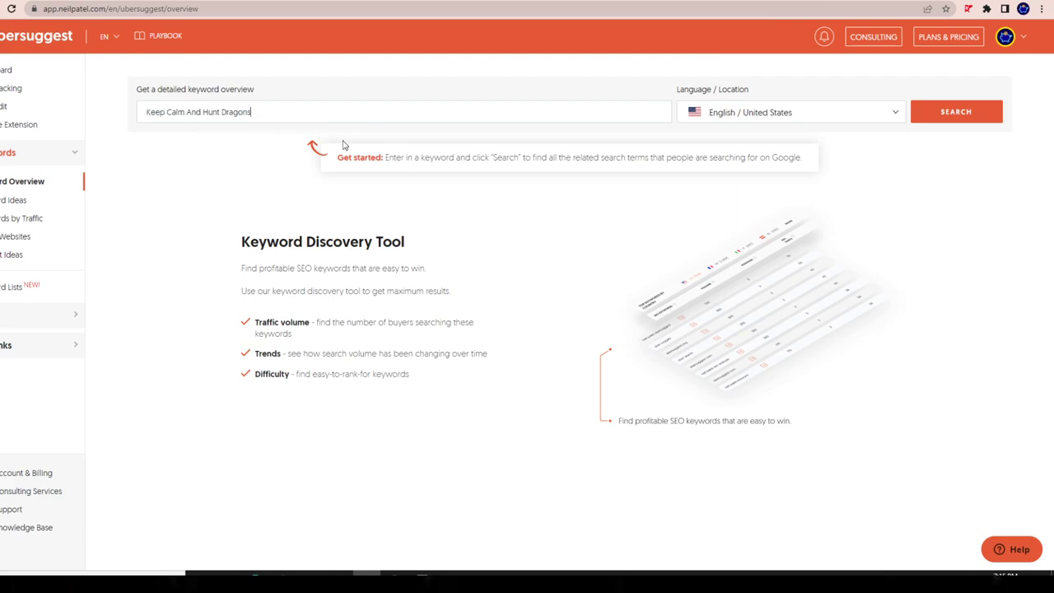
left_click(941, 111)
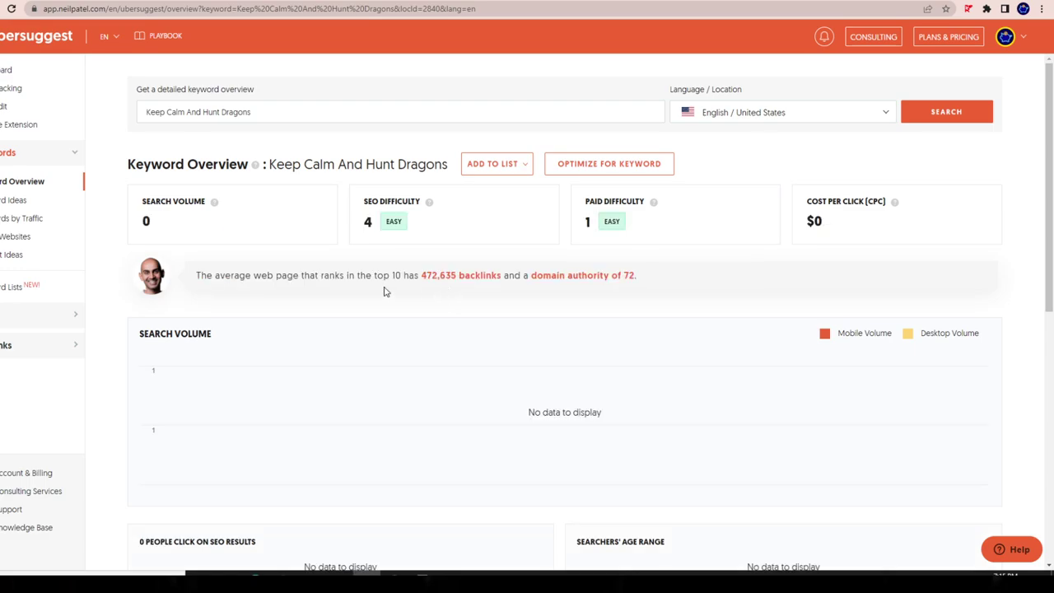
scroll(334, 235, "down", 3)
scroll(395, 300, "up", 3)
scroll(448, 279, "down", 4)
scroll(448, 281, "down", 2)
scroll(240, 219, "up", 6)
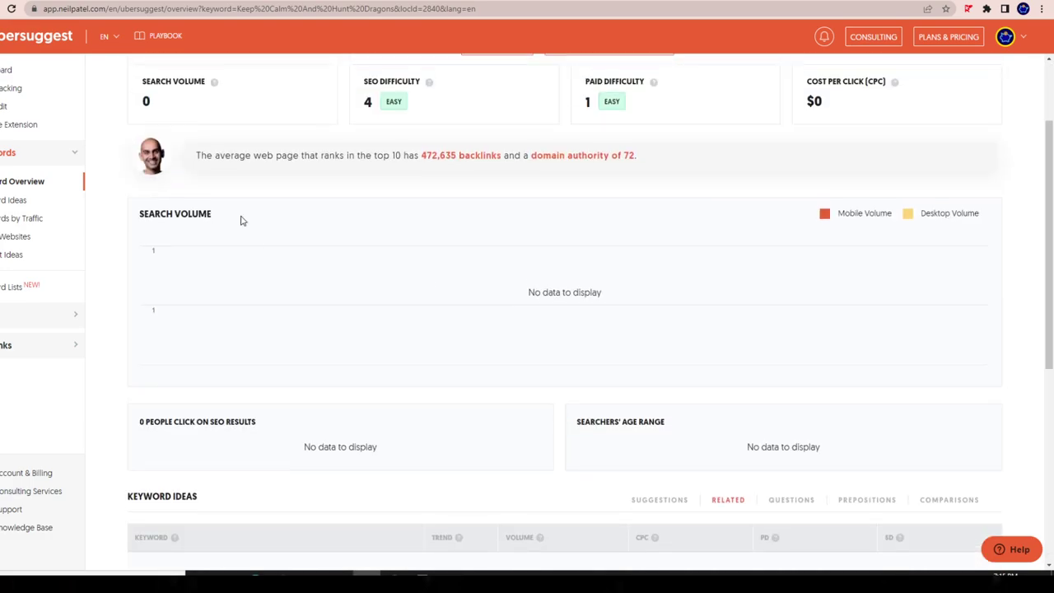
left_click_drag(427, 164, 367, 163)
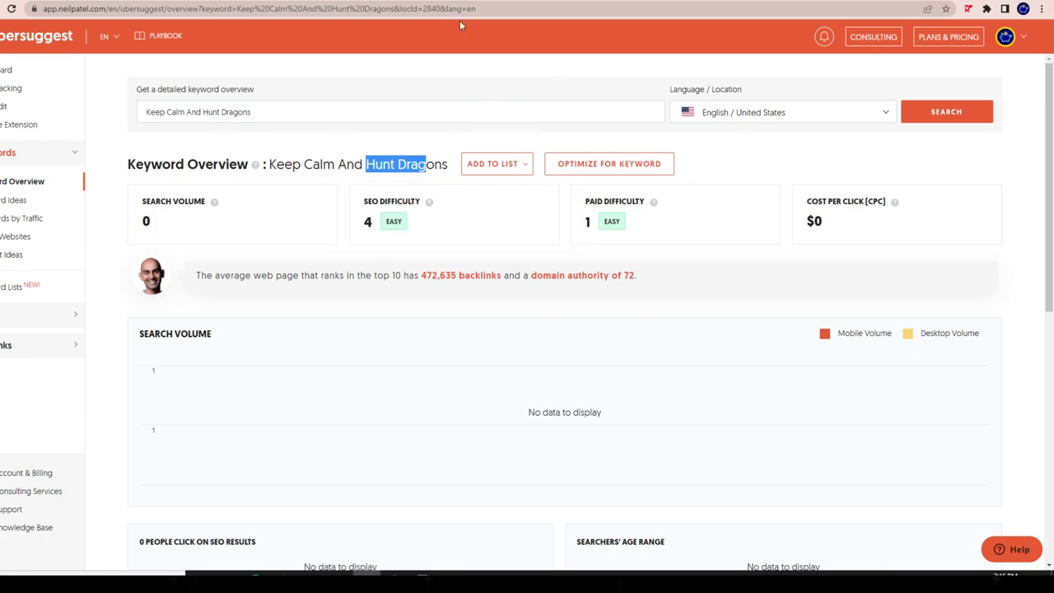
Step: Return to Redbubble's Add new work page, highlight the title and look through the product previews below
key("ctrl+Tab")
key("ctrl+Tab")
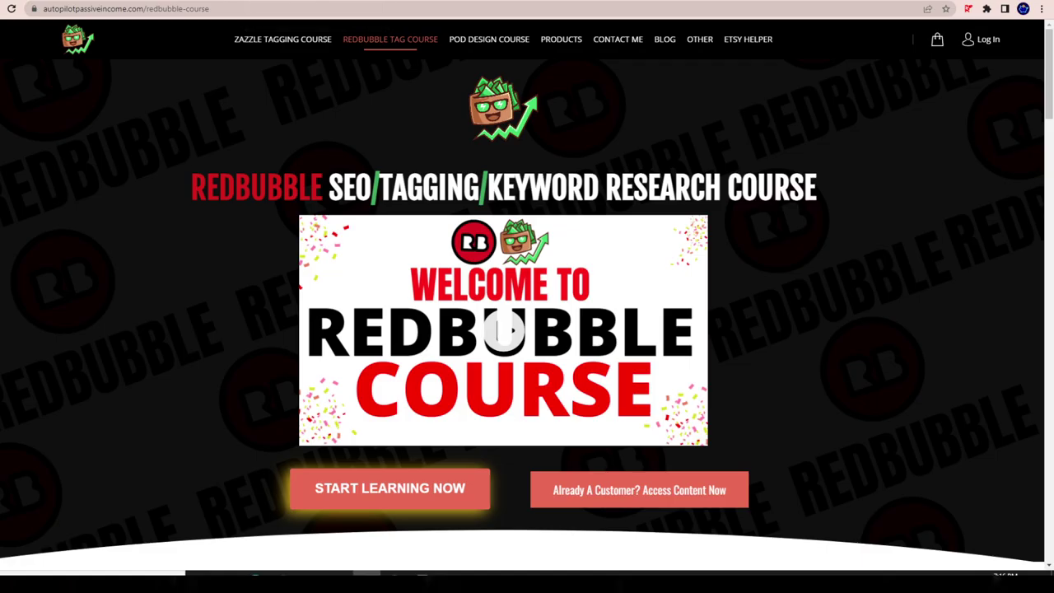
key("ctrl+Tab")
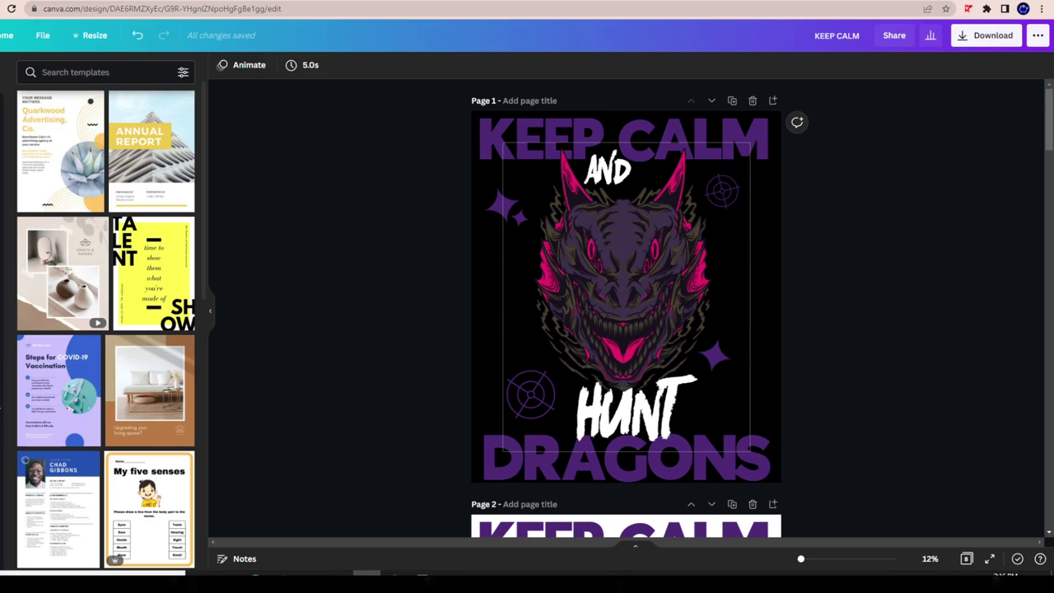
key("ctrl+Tab")
left_click(571, 277)
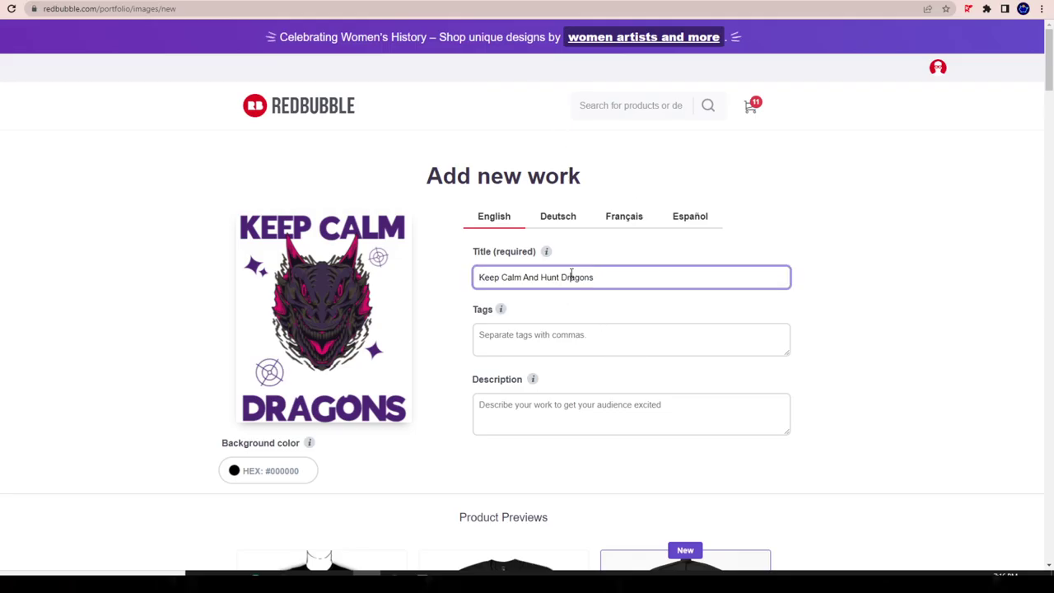
left_click_drag(474, 278, 625, 272)
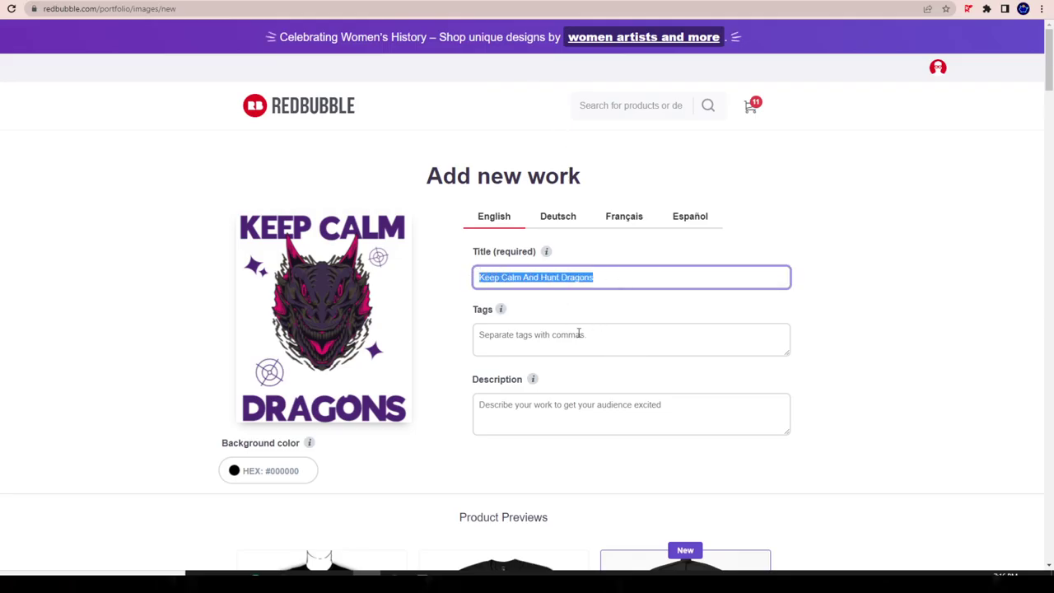
scroll(628, 356, "down", 4)
scroll(627, 355, "down", 20)
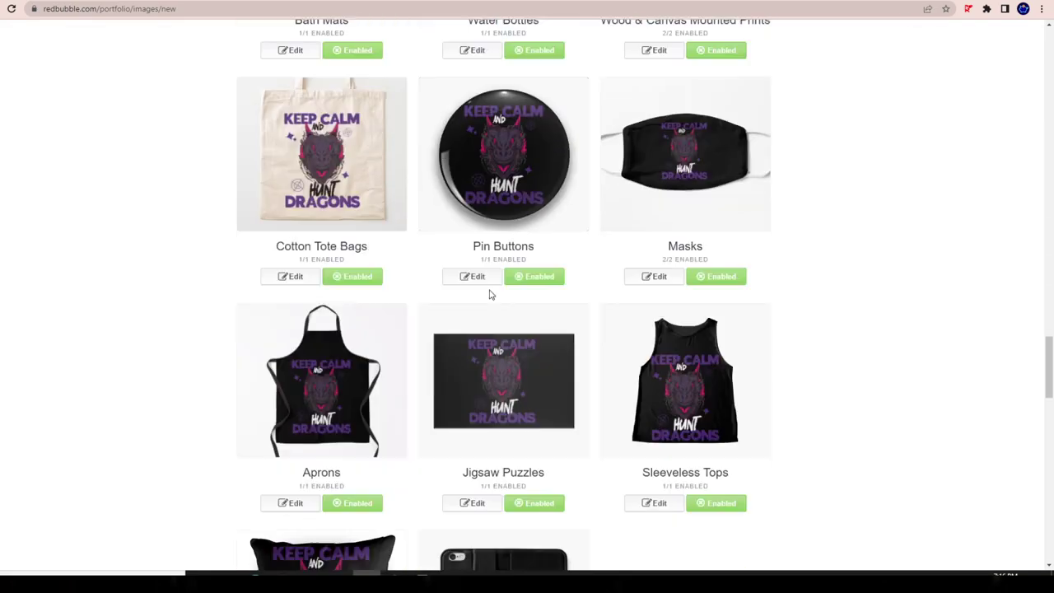
scroll(260, 357, "down", 5)
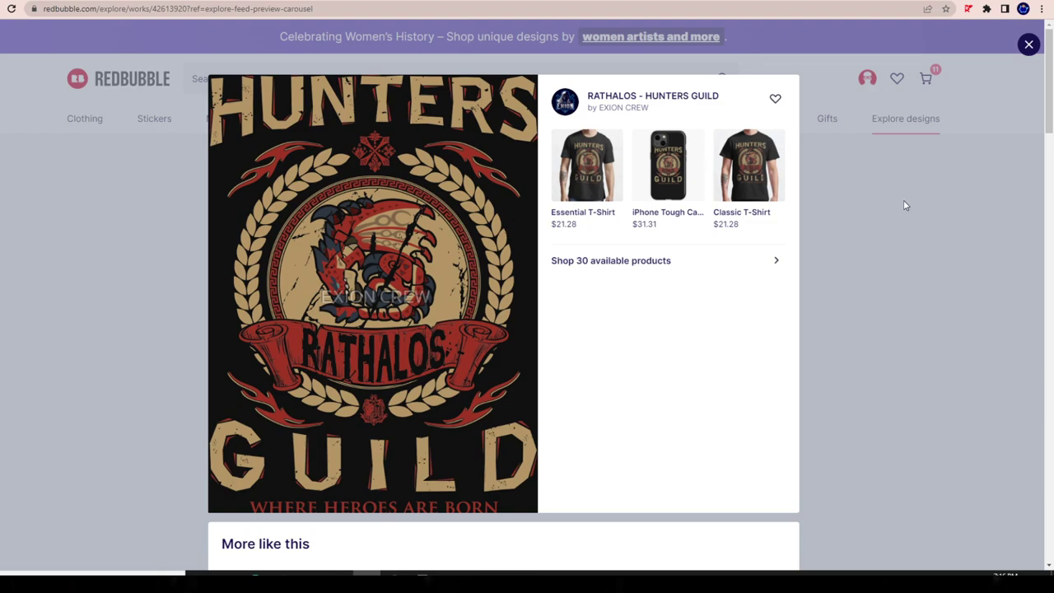
Step: Close the open design on Redbubble's explore page and search the shop for "keep calm and hunt dragons"
left_click(904, 205)
left_click(293, 80)
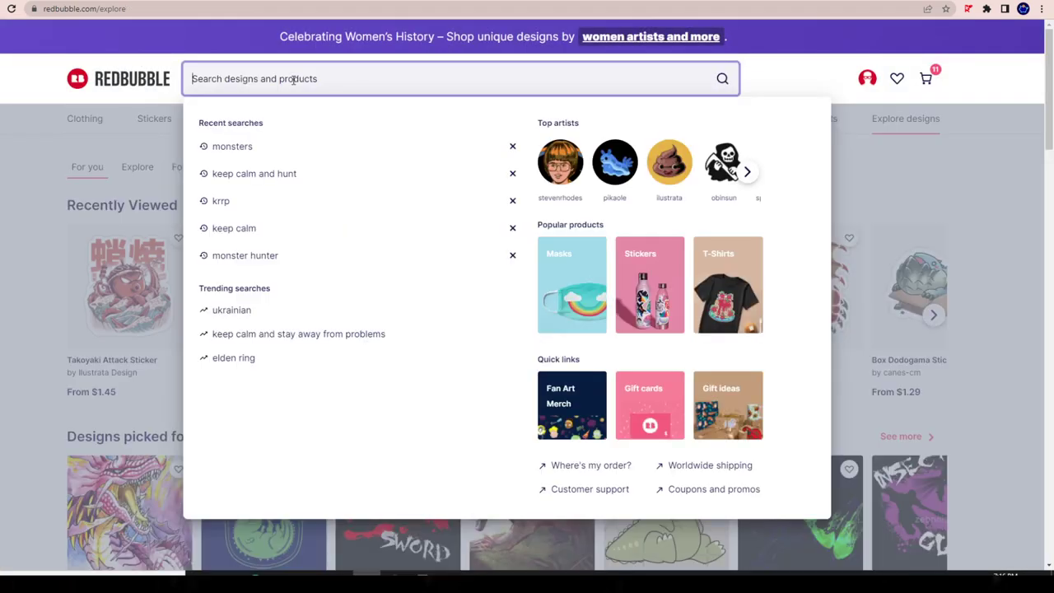
type("keep calm and ")
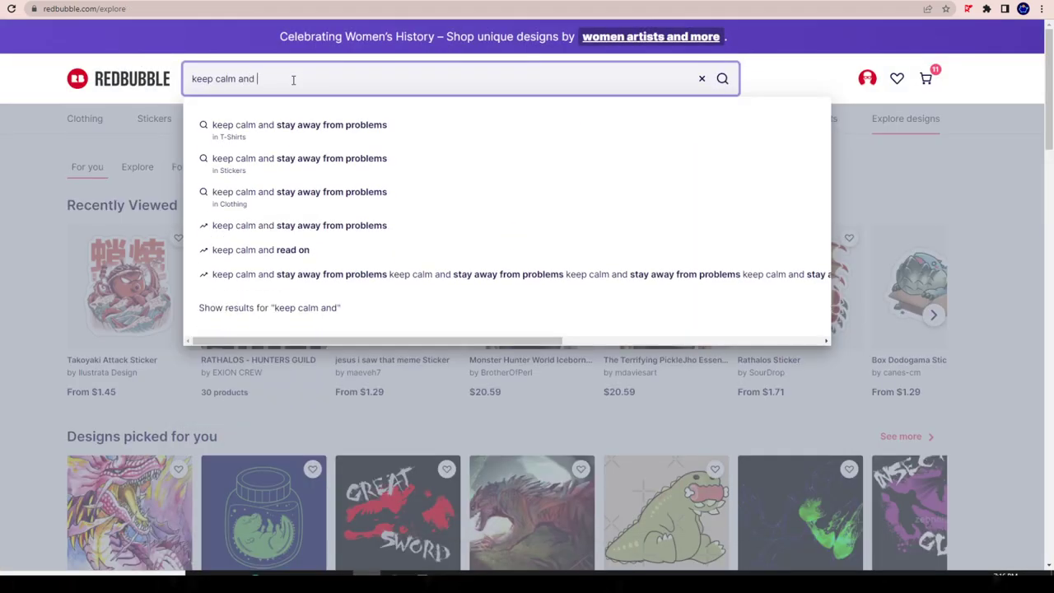
type("hunt dragon")
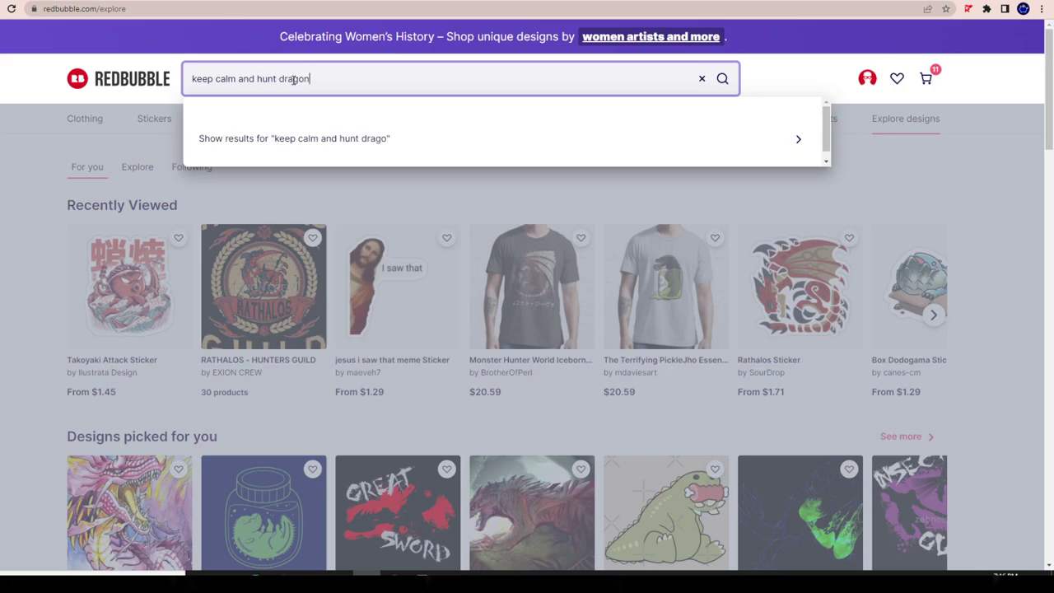
type("s")
key("Return")
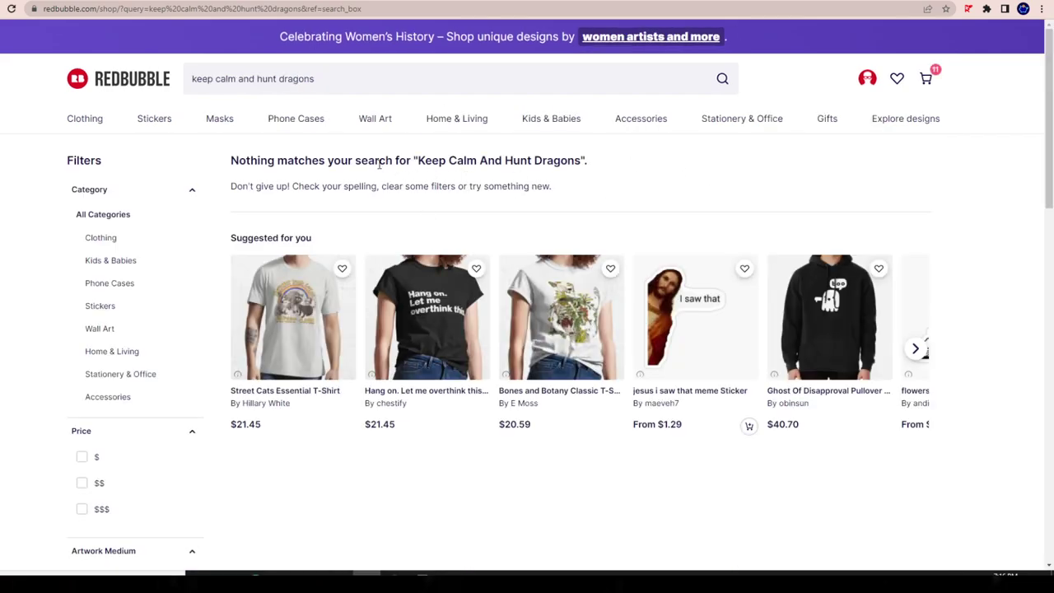
left_click_drag(250, 162, 277, 161)
left_click_drag(353, 167, 743, 225)
Step: Shorten the Redbubble shop search to "keep calm and hunt" and browse the designs it returns
left_click(392, 79)
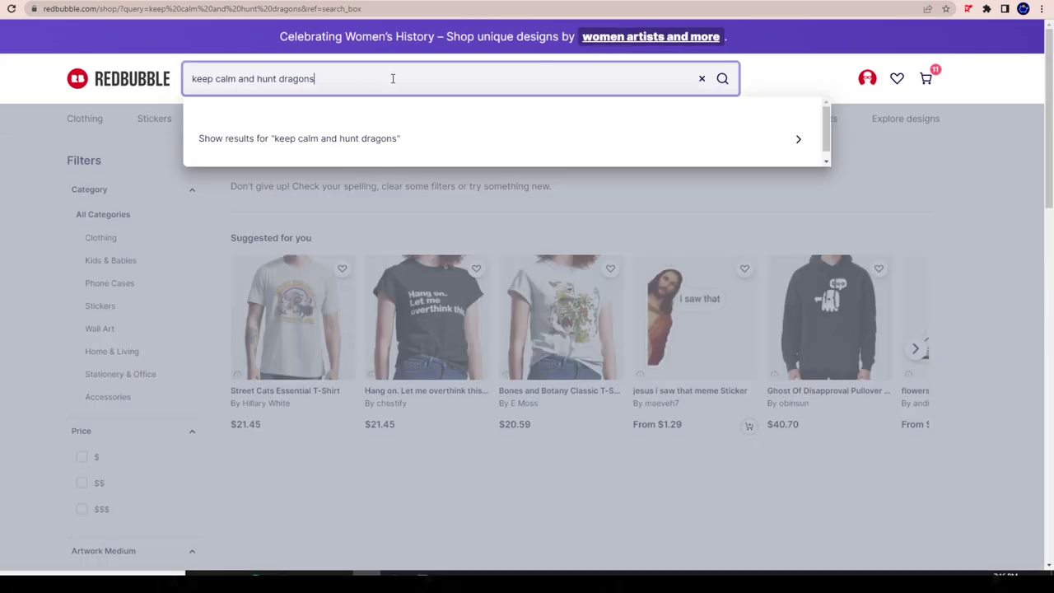
key("BackSpace")
key("BackSpace")
key("BackSpace")
key("BackSpace")
key("BackSpace")
key("BackSpace")
key("Return")
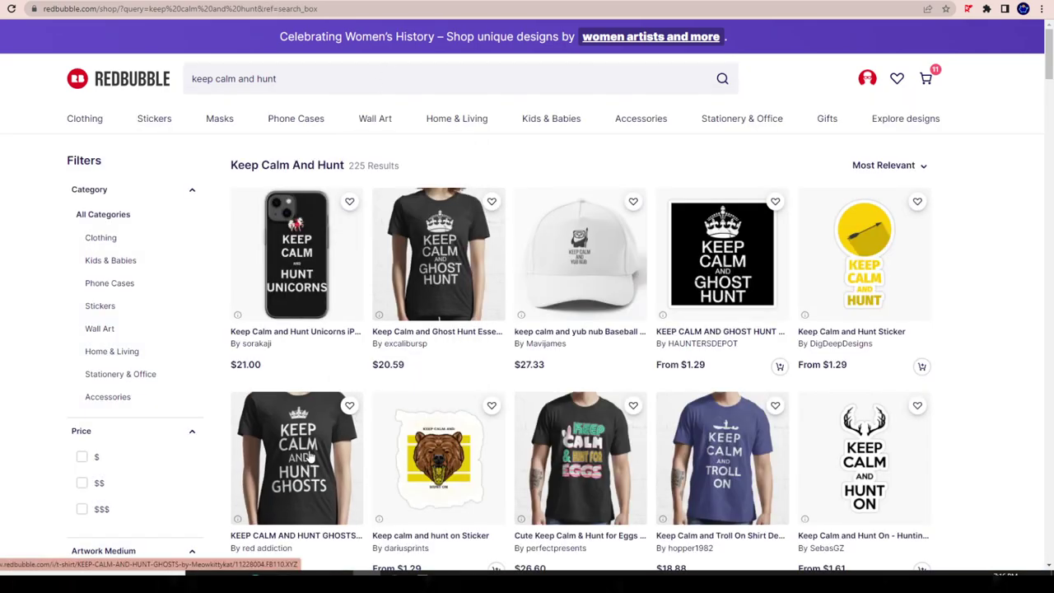
scroll(548, 326, "down", 3)
scroll(547, 325, "up", 3)
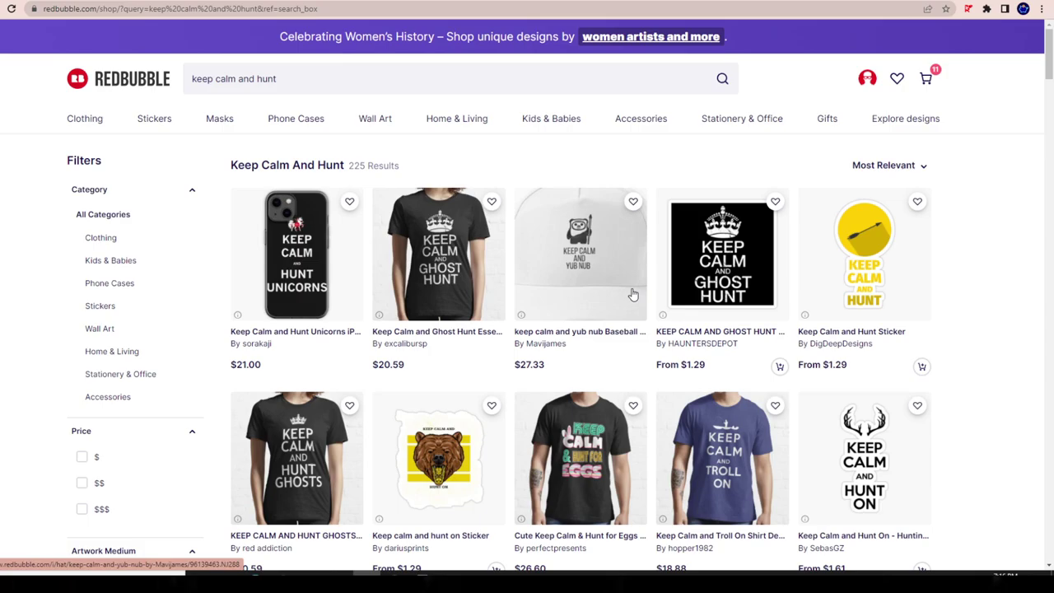
scroll(396, 371, "down", 9)
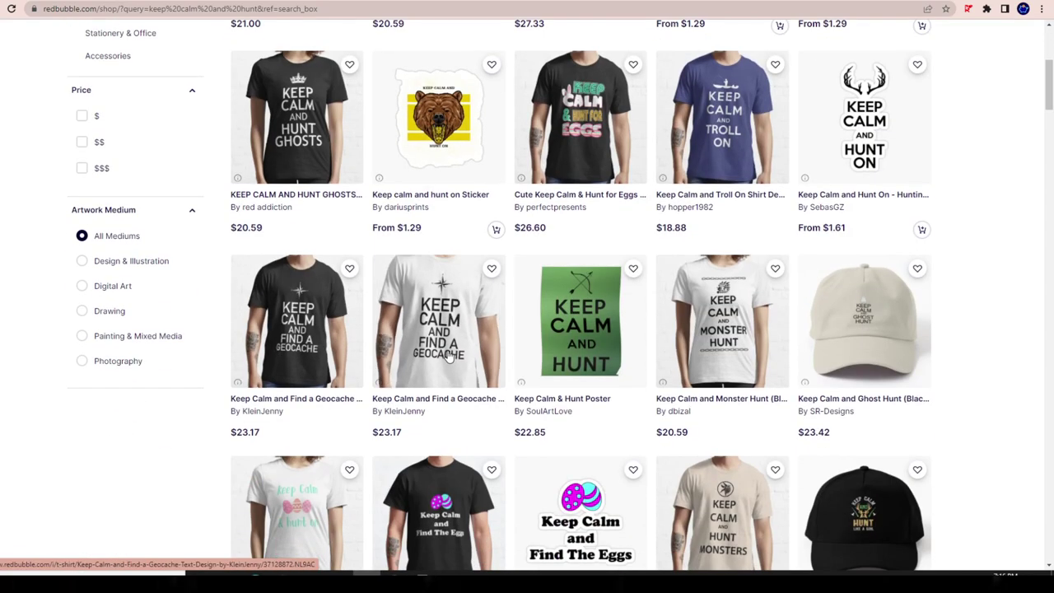
scroll(416, 422, "down", 6)
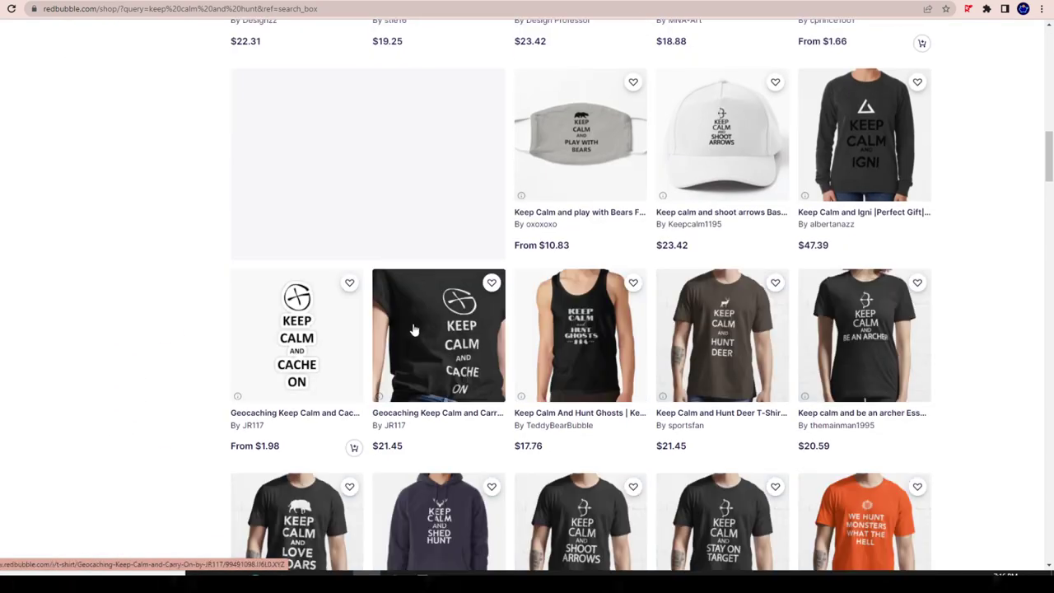
scroll(404, 328, "up", 15)
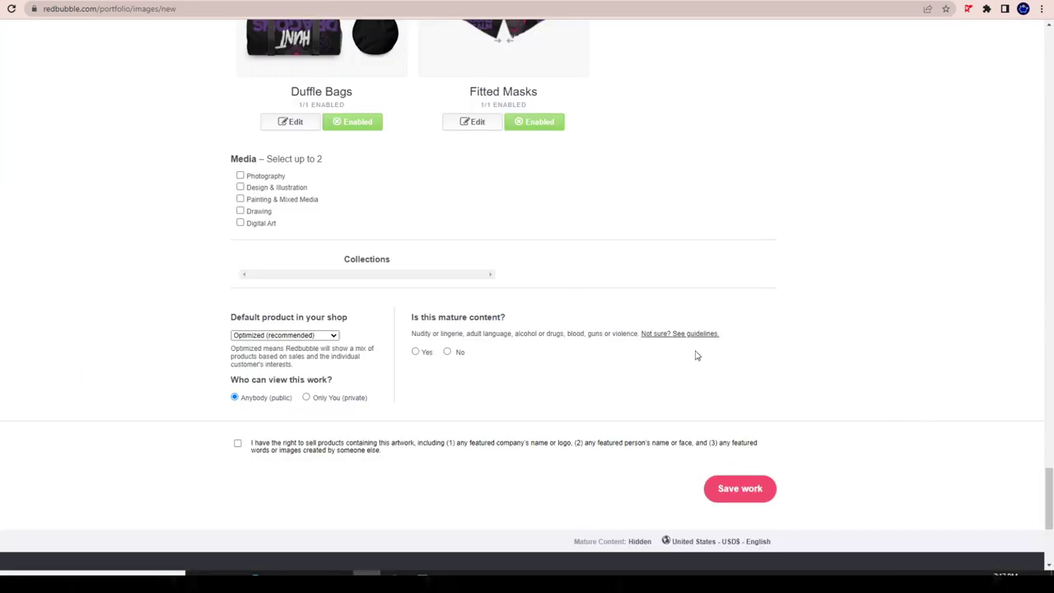
Step: Set the default shop product to Sticker and declare the right to sell products containing this artwork
scroll(326, 258, "down", 2)
left_click(289, 222)
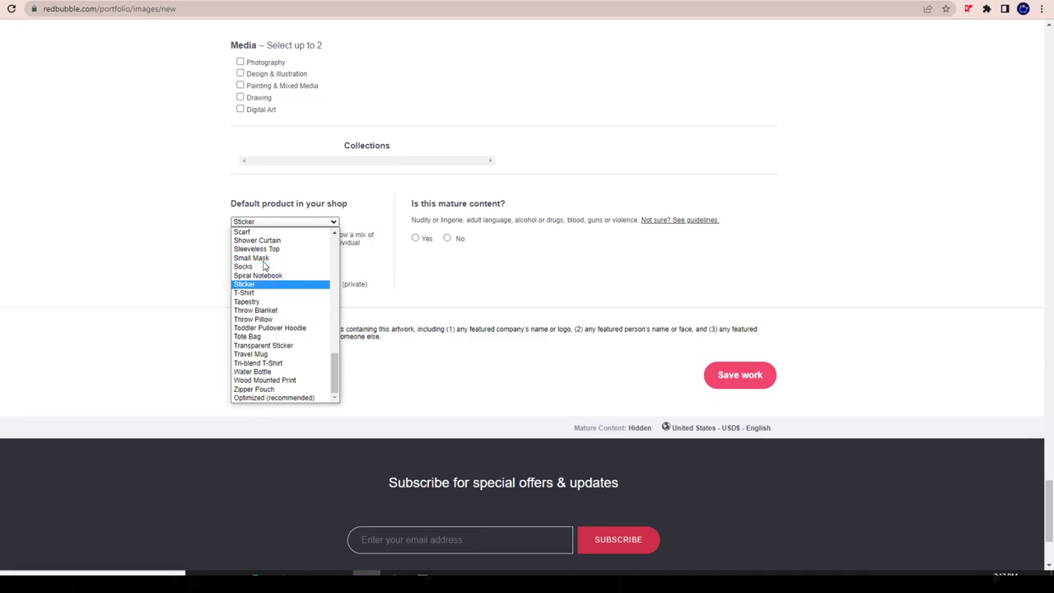
left_click(268, 284)
left_click(283, 338)
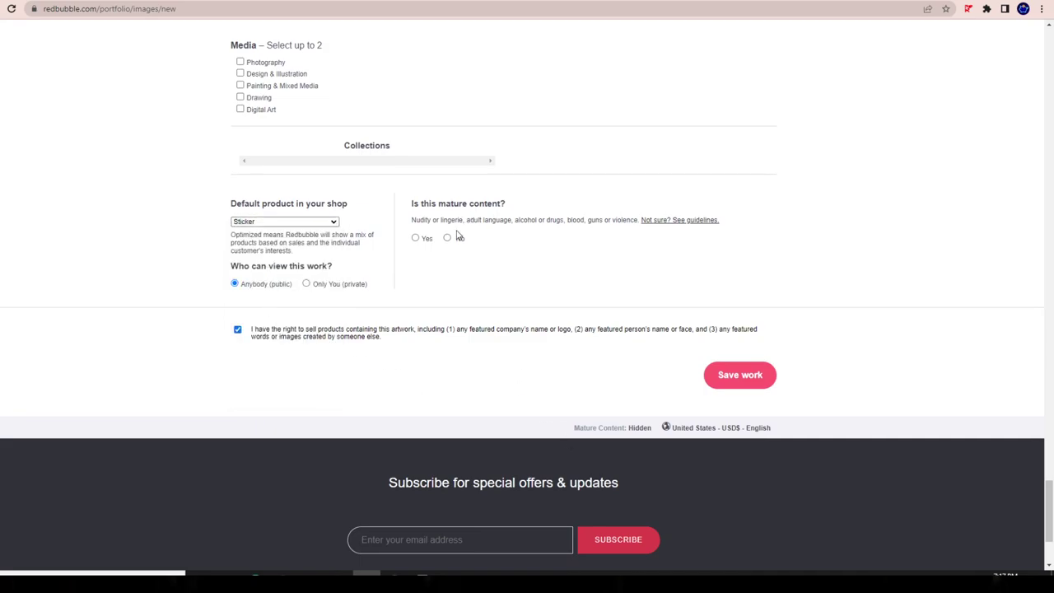
Step: Look back through the product previews up to the empty Tags field and view the design course on the Autopilot Passive Income site
scroll(450, 240, "up", 4)
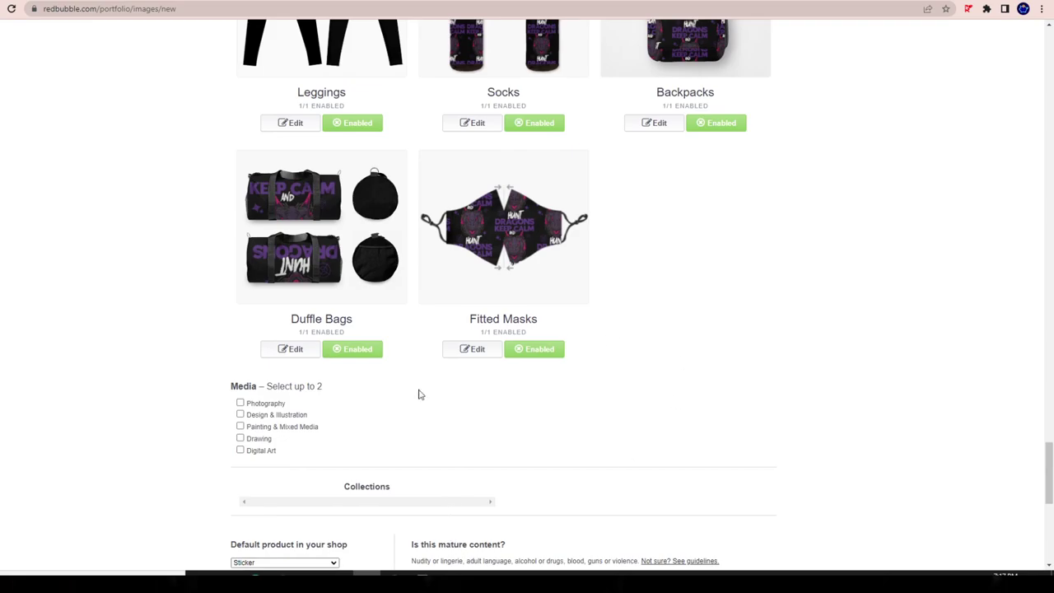
scroll(425, 477, "up", 20)
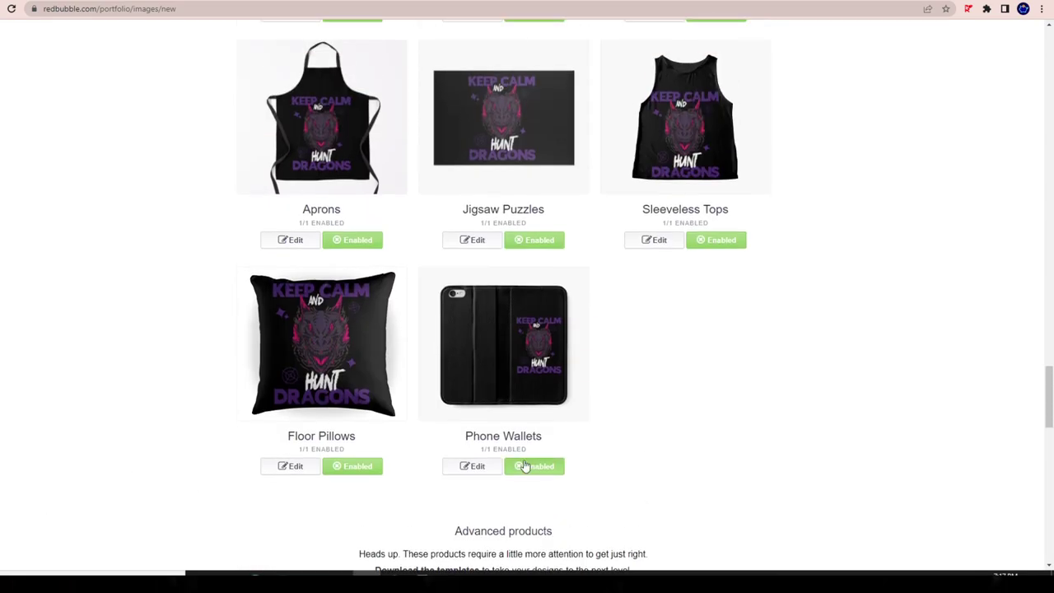
scroll(736, 437, "up", 20)
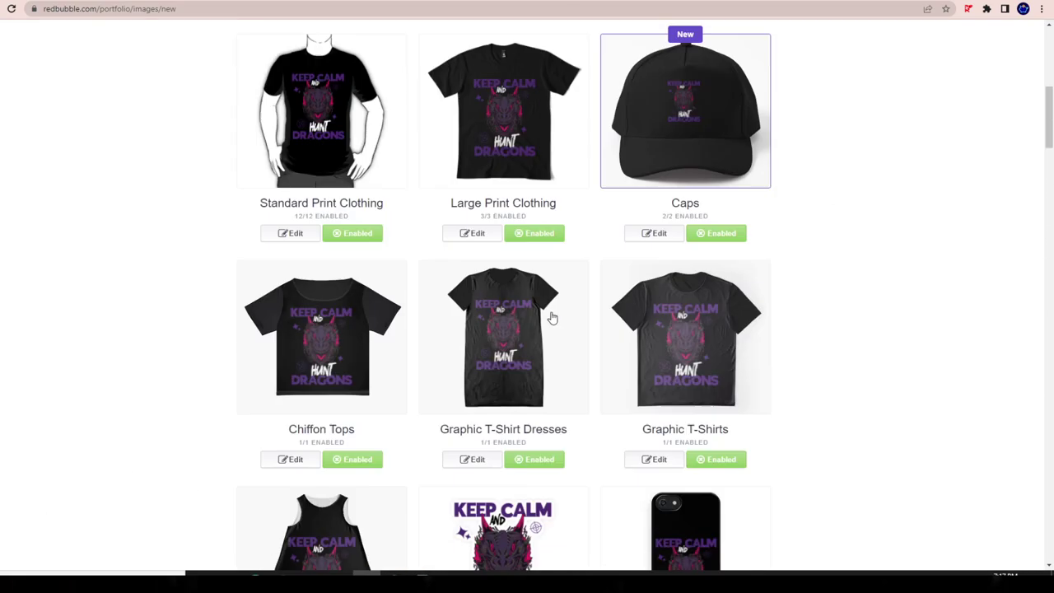
scroll(510, 283, "up", 1)
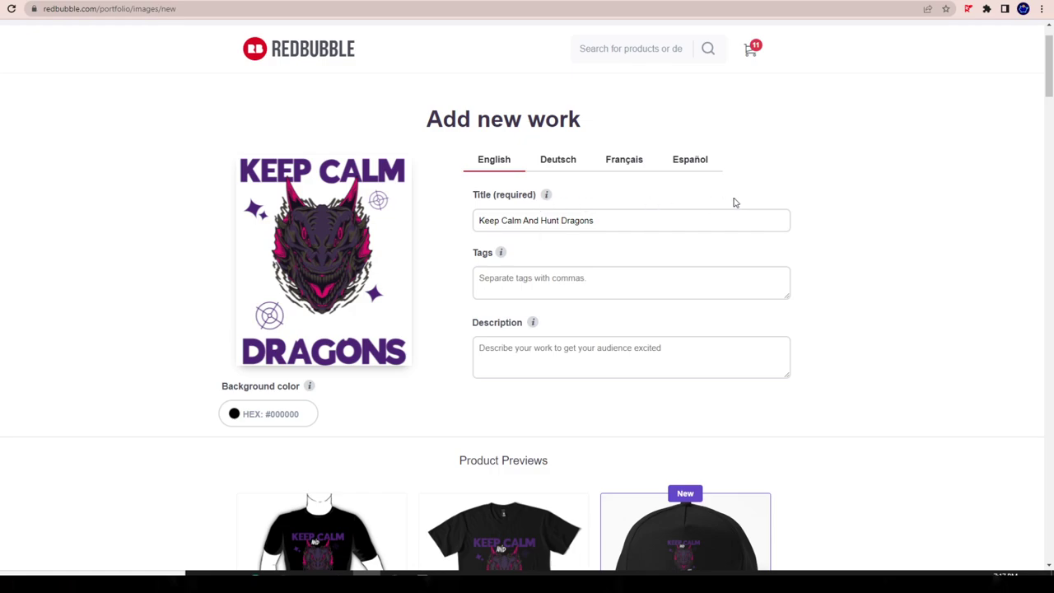
left_click(613, 285)
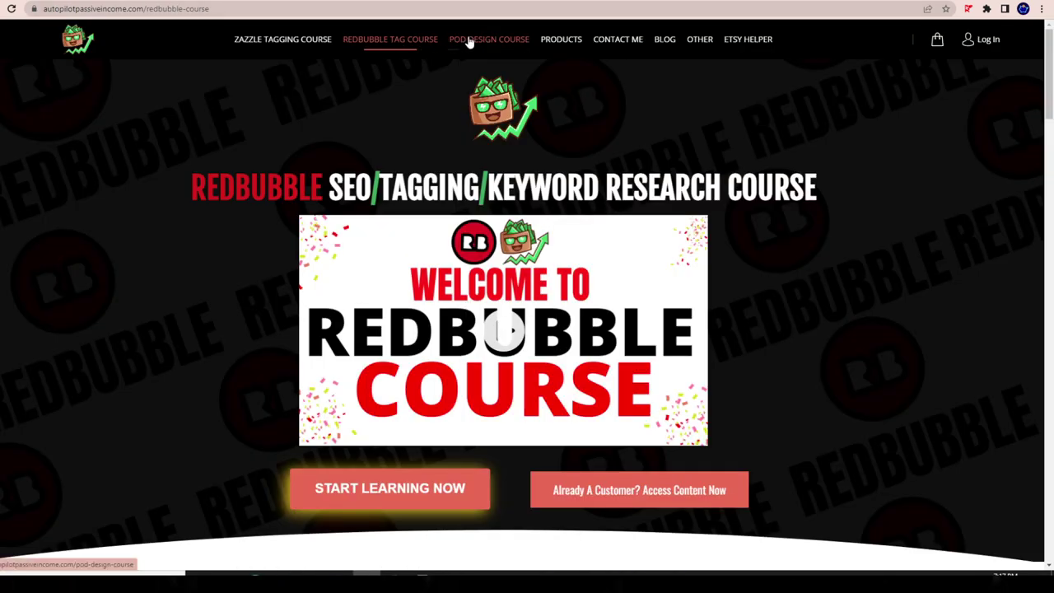
left_click(470, 39)
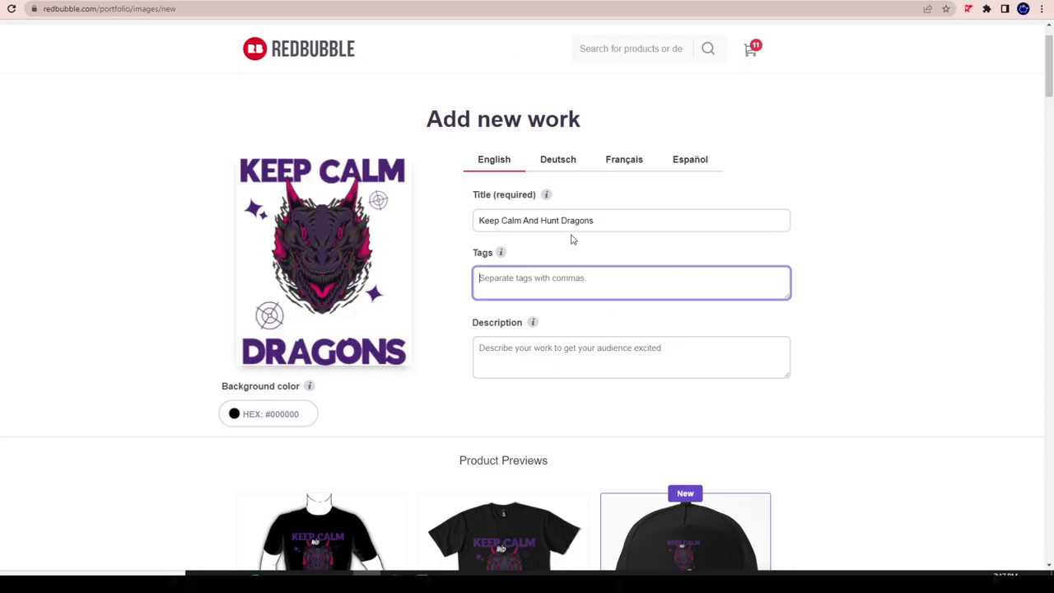
Step: Copy the title "Keep Calm And Hunt Dragons" into the Tags field as the first tag, followed by a comma
key("shift+Tab")
key("ctrl+c")
left_click(577, 276)
key("ctrl+v")
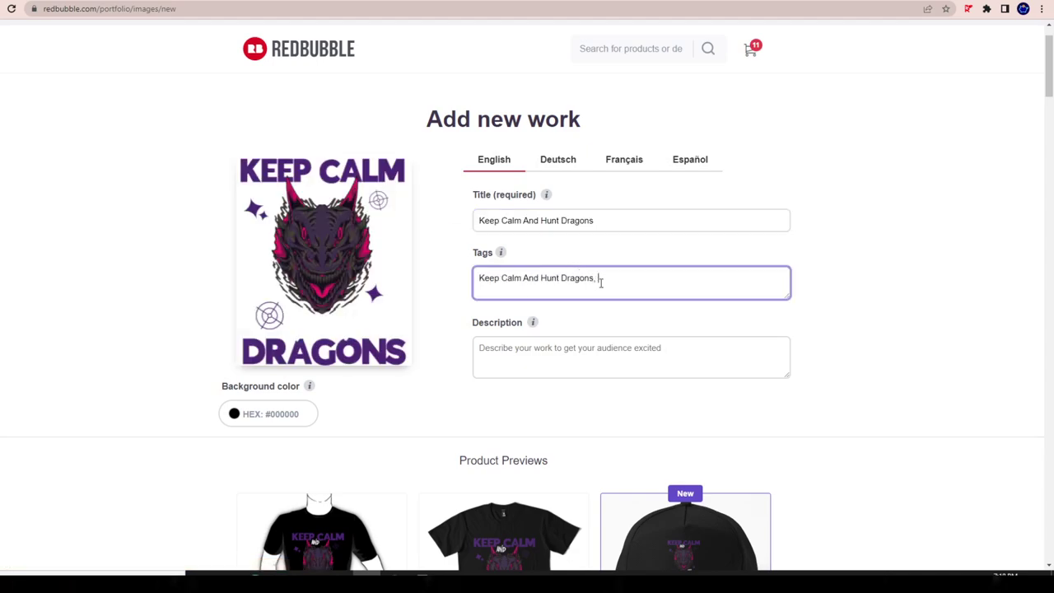
key("ctrl+a")
left_click(539, 280)
left_click_drag(628, 285, 474, 280)
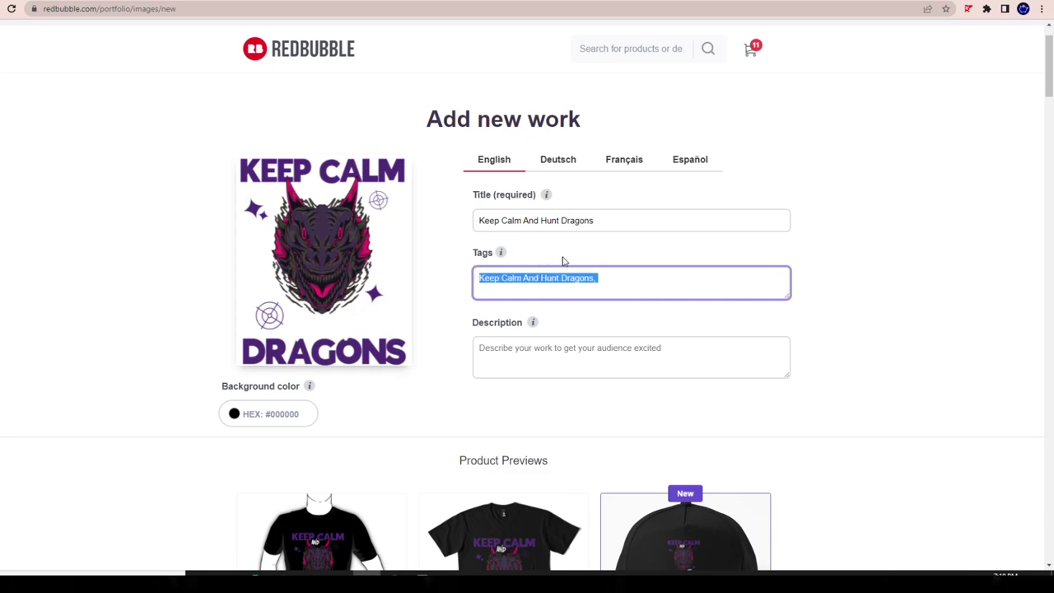
left_click(625, 271)
left_click_drag(605, 280, 481, 286)
left_click(484, 278)
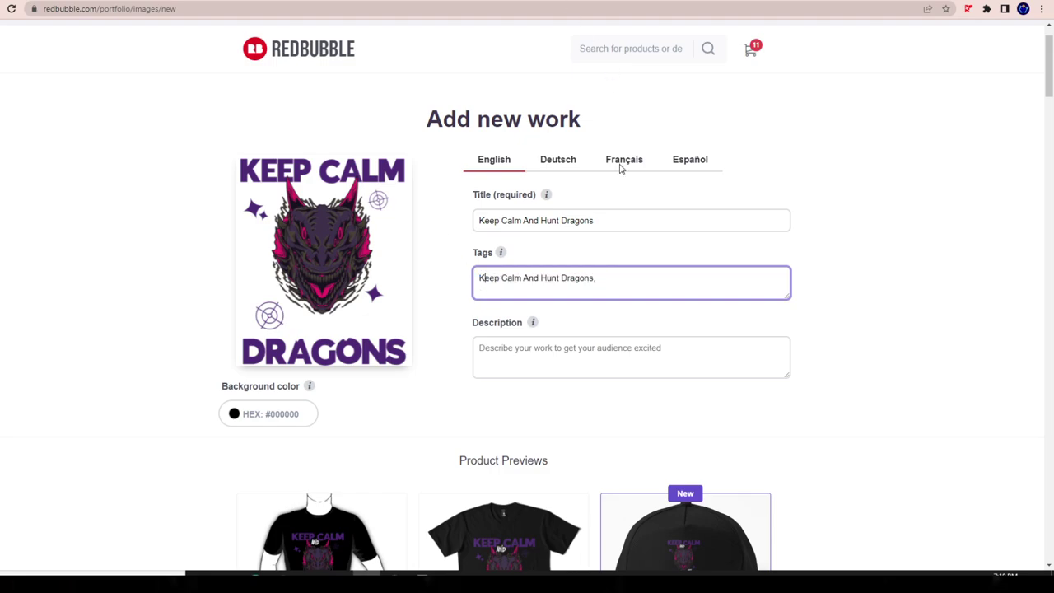
left_click_drag(623, 288, 478, 276)
left_click(612, 276)
mouse_move(444, 285)
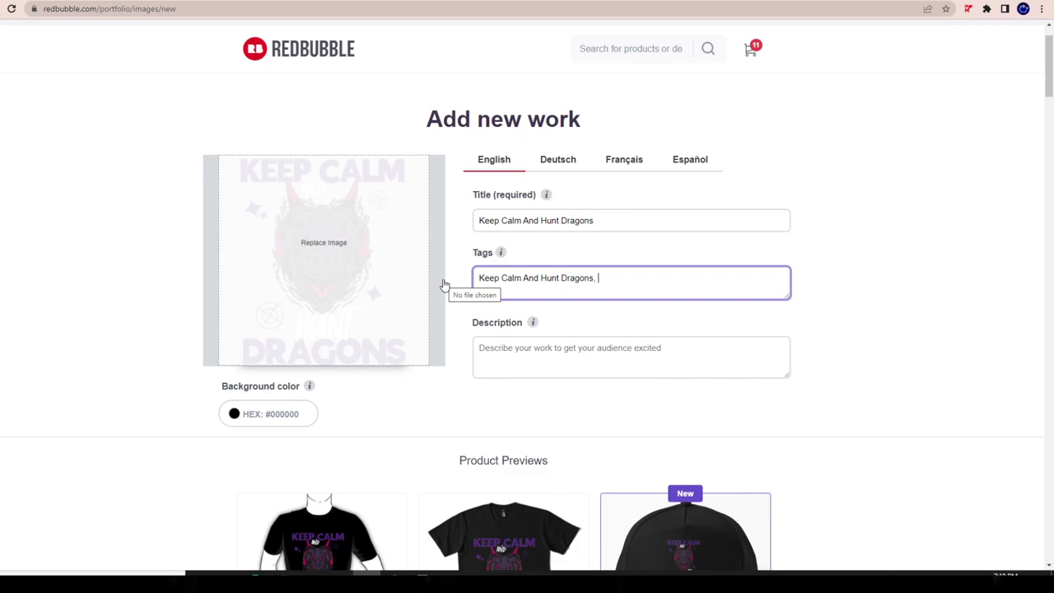
Step: Add "Keep Calm And Hunt", copied from the first tag, and "Keep calm" as further comma-separated tags
left_click_drag(557, 275, 425, 278)
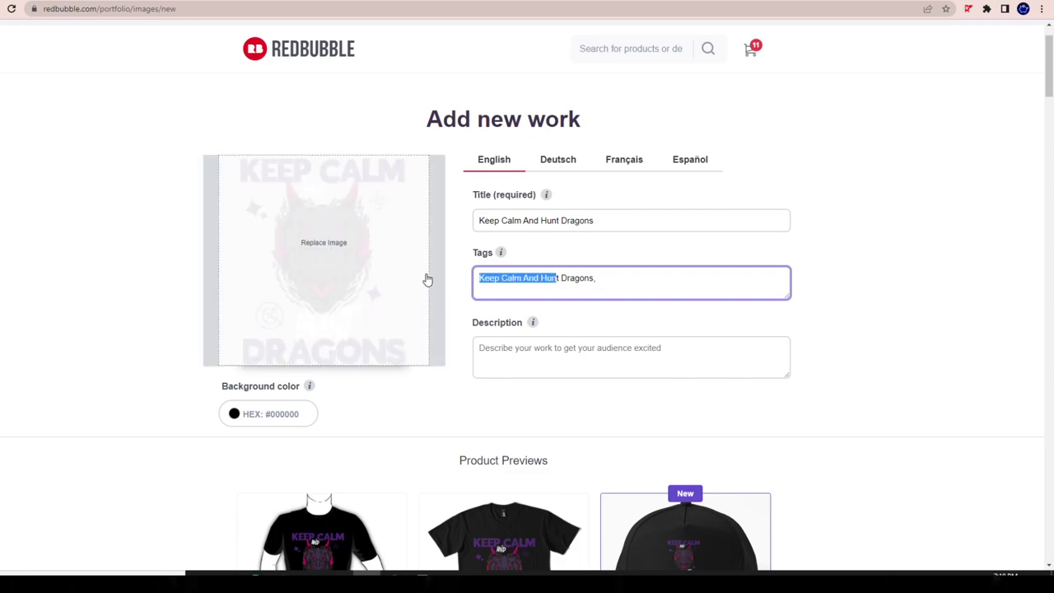
left_click_drag(560, 277, 421, 285)
key("ctrl+c")
left_click(626, 277)
key("ctrl+v")
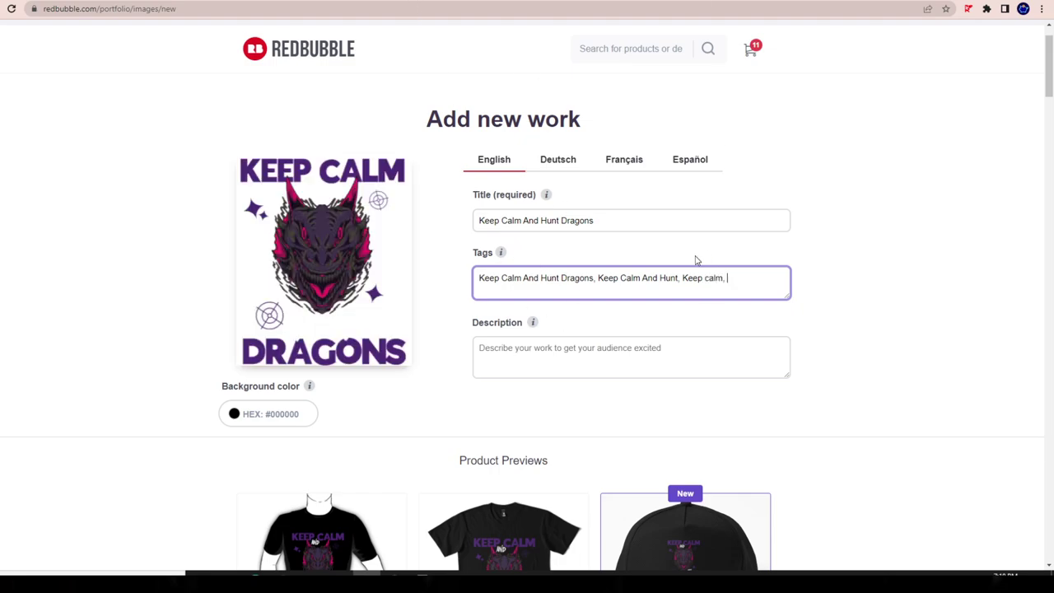
Step: Highlight the listing's title, search the Redbubble shop for "dragon hunter" and browse the designs it returns
left_click_drag(625, 222, 466, 227)
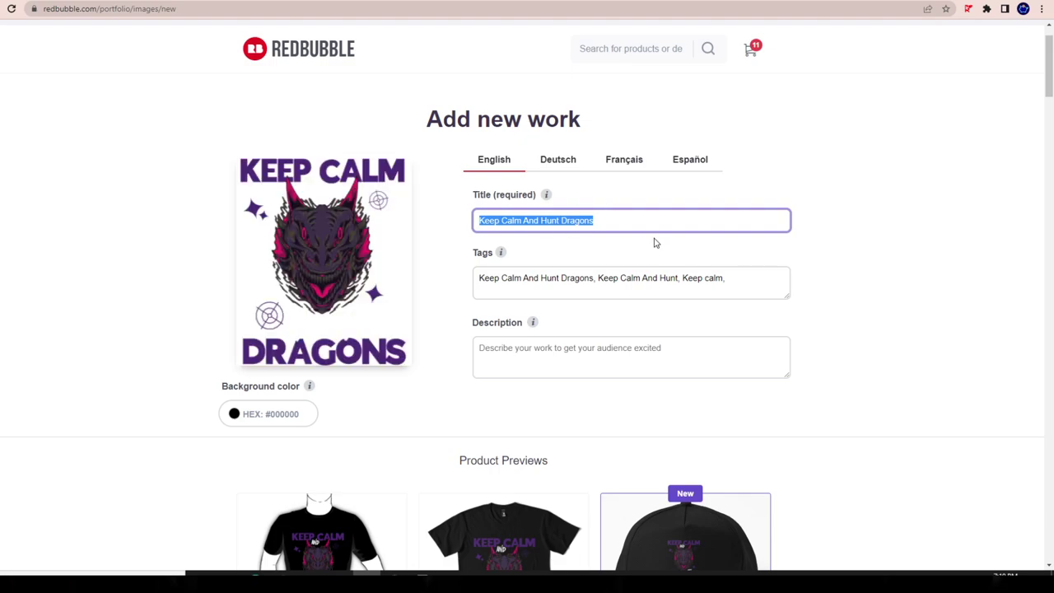
left_click(557, 221)
left_click_drag(658, 215, 468, 213)
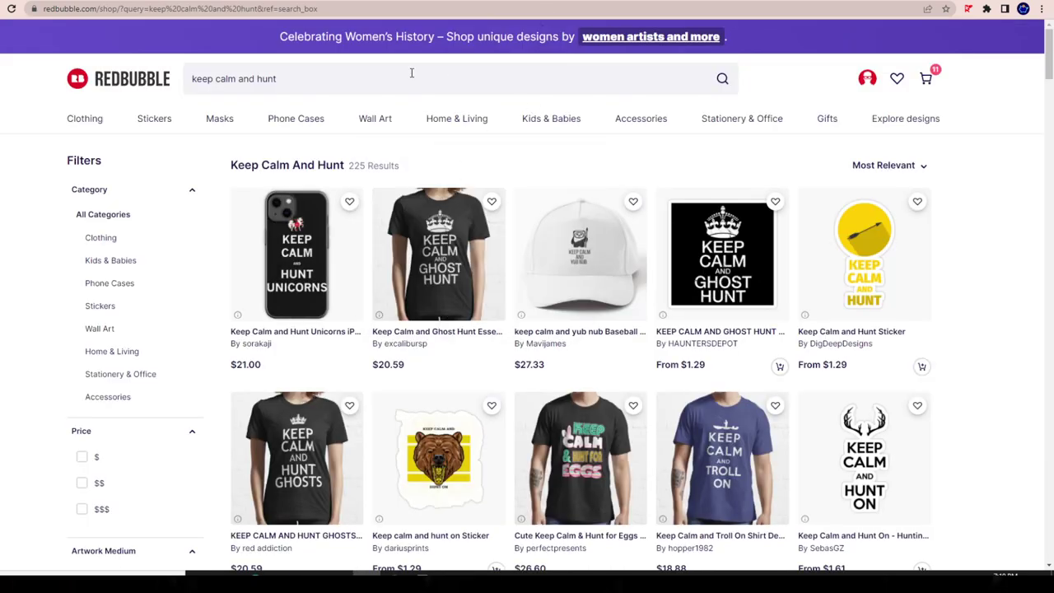
left_click(234, 78)
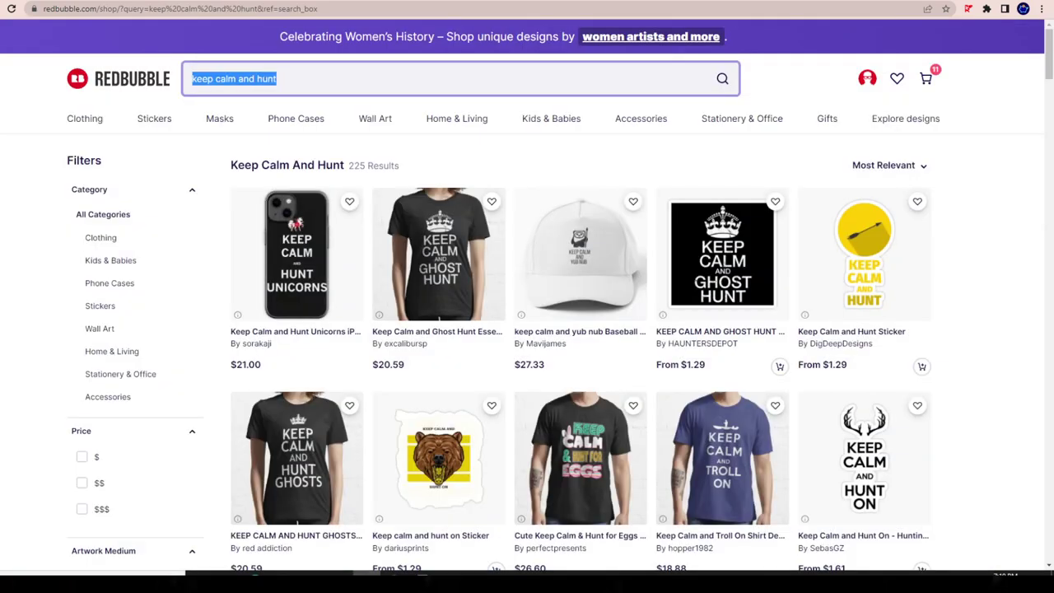
type("dragon hunter")
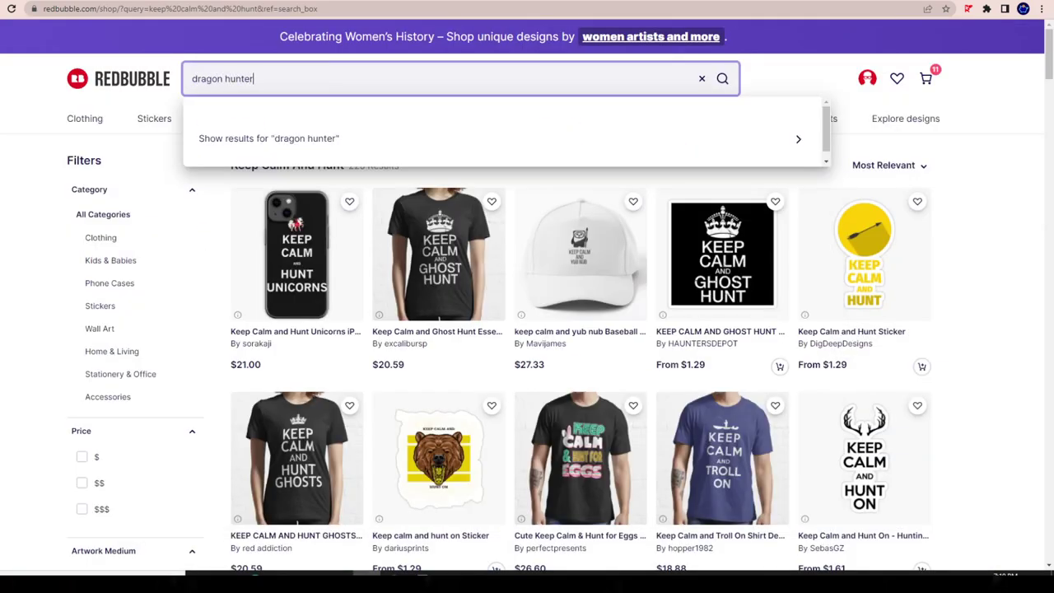
key("Return")
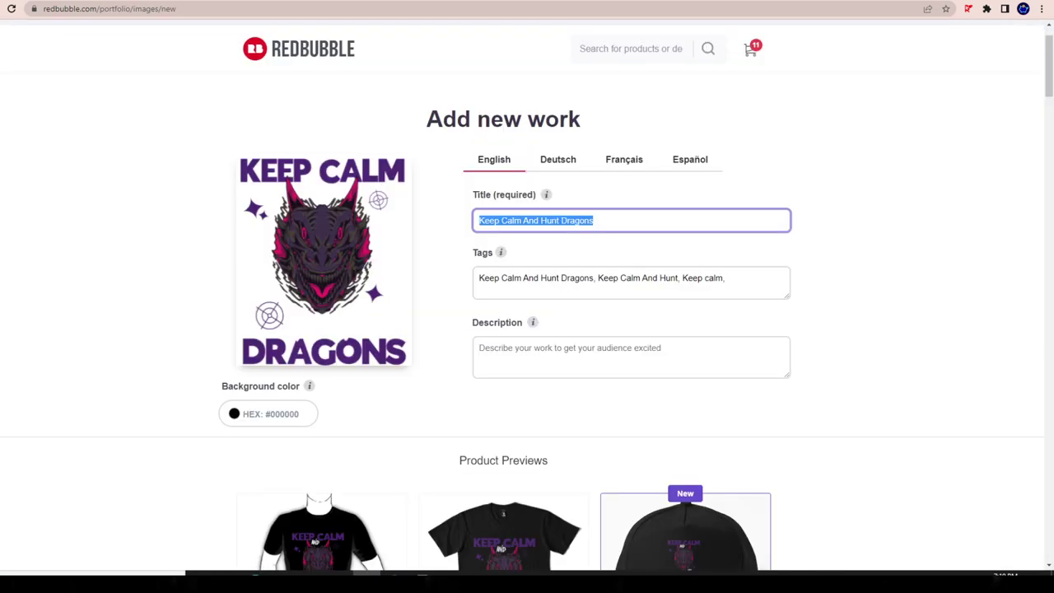
left_click_drag(577, 50, 555, 108)
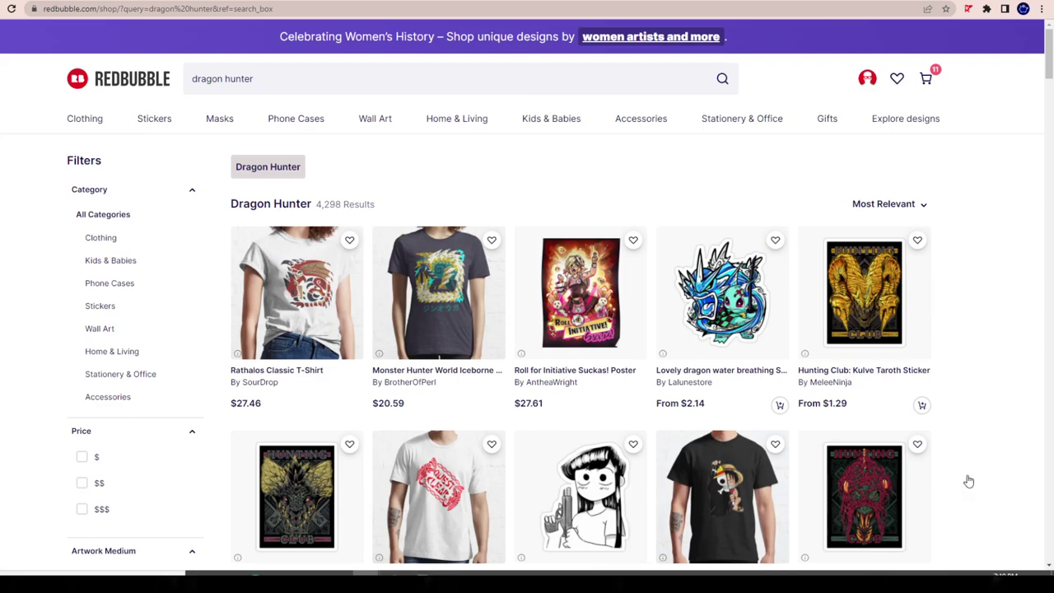
scroll(781, 306, "down", 1)
scroll(781, 306, "up", 1)
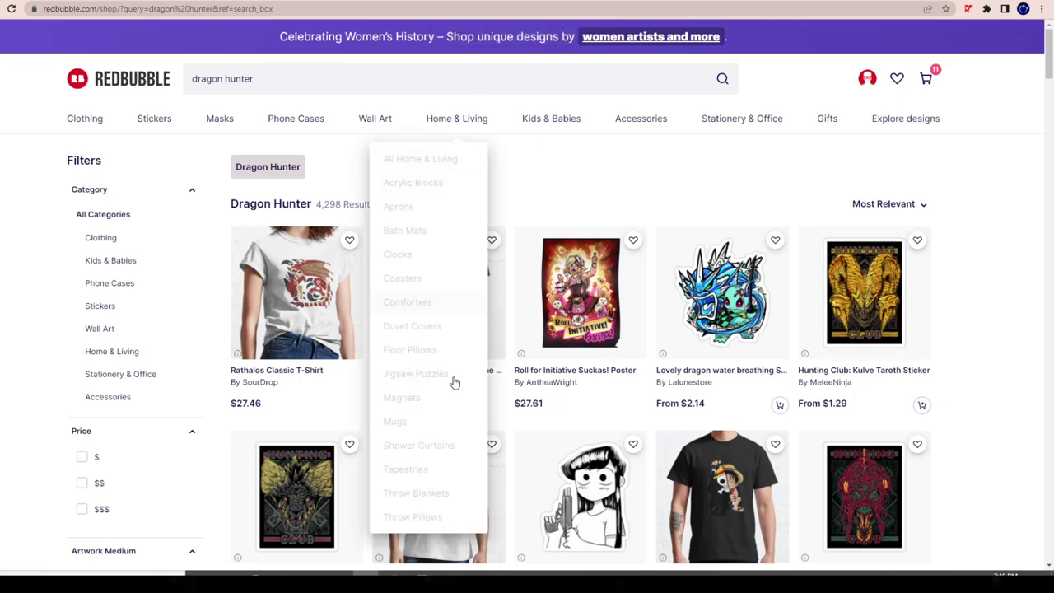
scroll(847, 192, "down", 1)
scroll(848, 192, "down", 3)
scroll(806, 321, "up", 4)
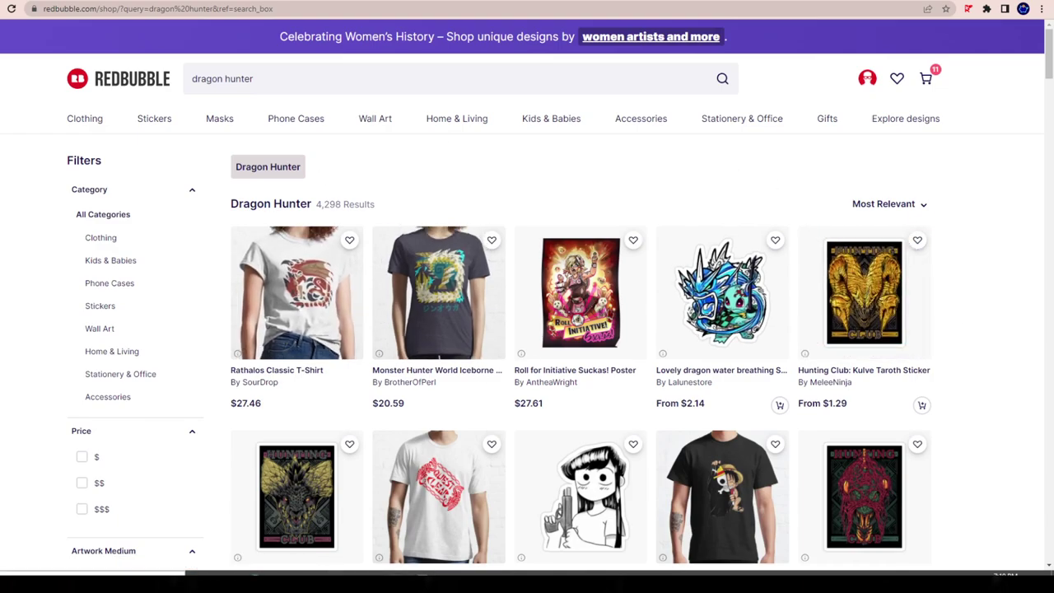
Step: Open a blank Notepad document for collecting tags
key("super")
type("note")
key("Return")
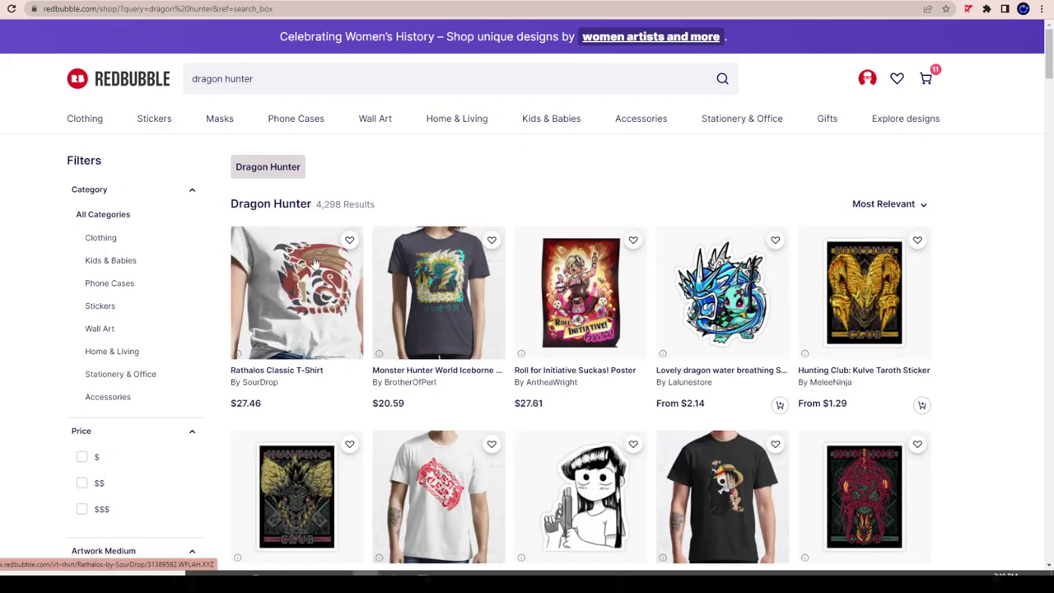
Step: Open the Rathalos Classic T-Shirt product page and grab its tags with RedBubble Rocket Tagger
left_click(289, 381)
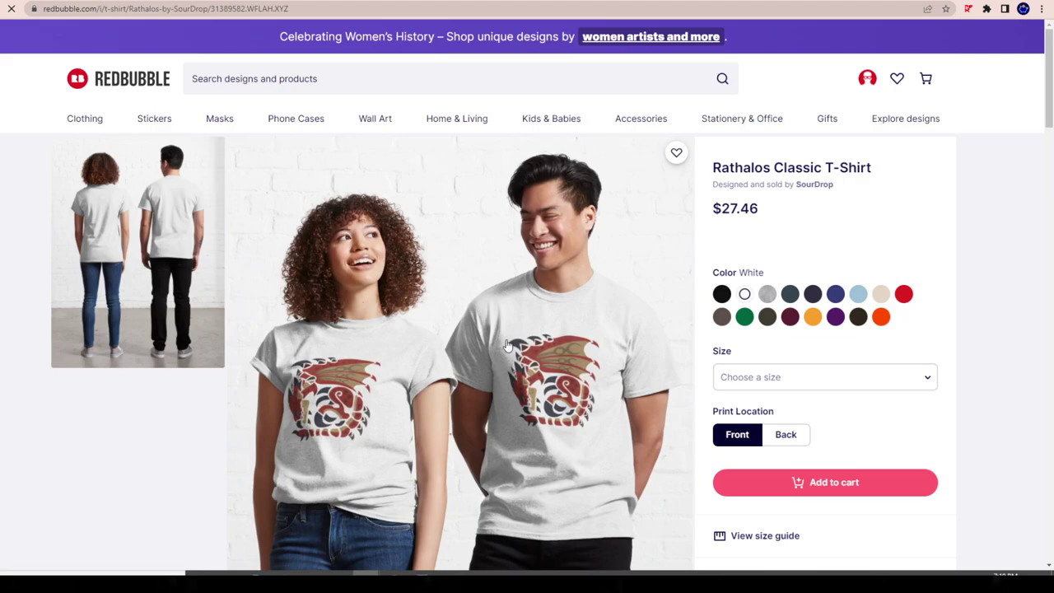
left_click(968, 8)
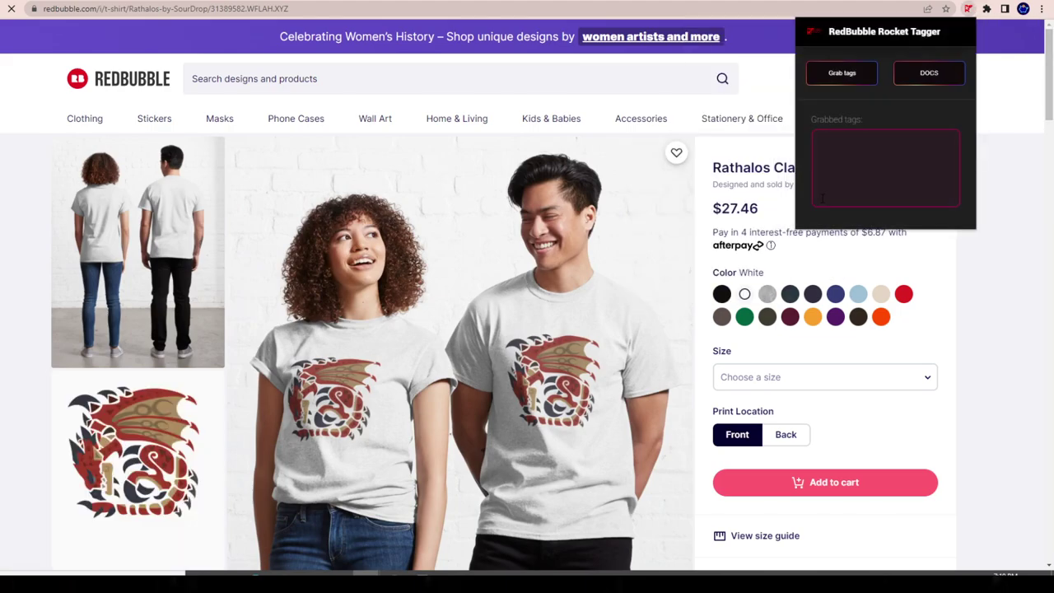
left_click(837, 75)
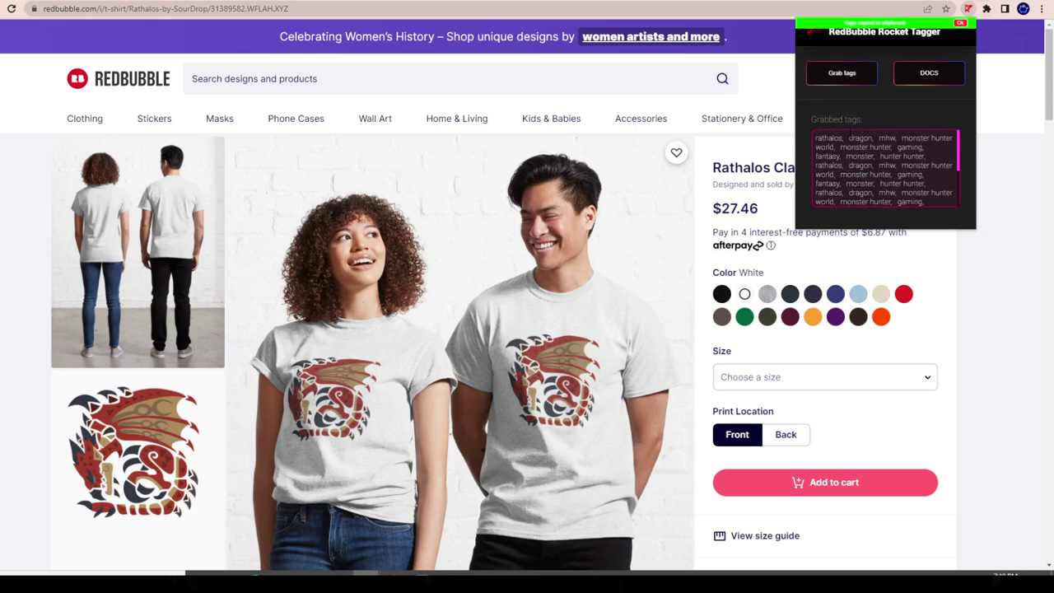
Step: Examine the tag lists on the Rathalos product page and look over the Redbubble Rocket Tagger page on Gumroad
scroll(462, 309, "down", 20)
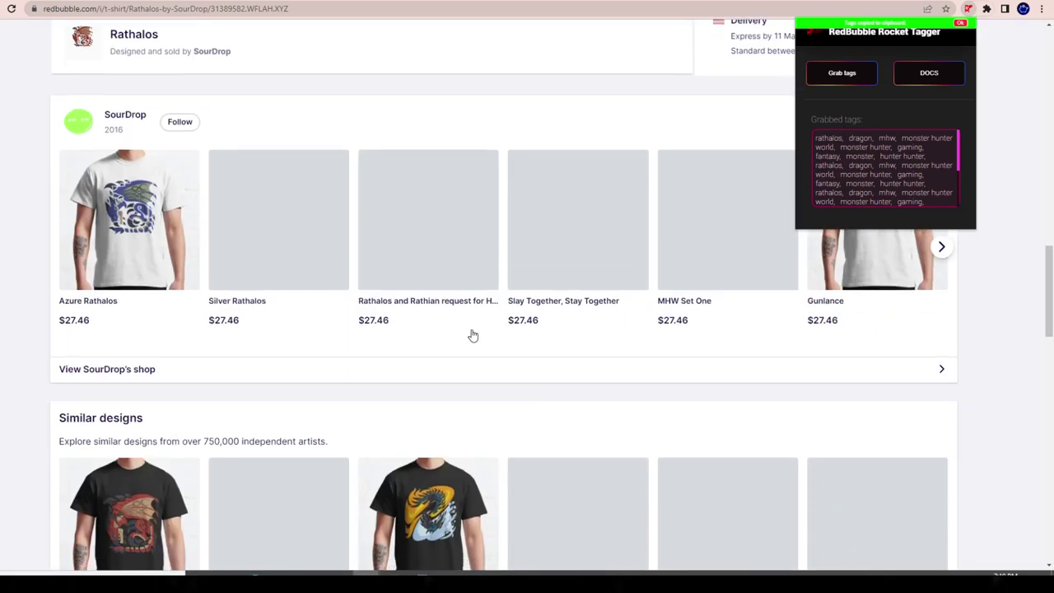
scroll(666, 129, "up", 6)
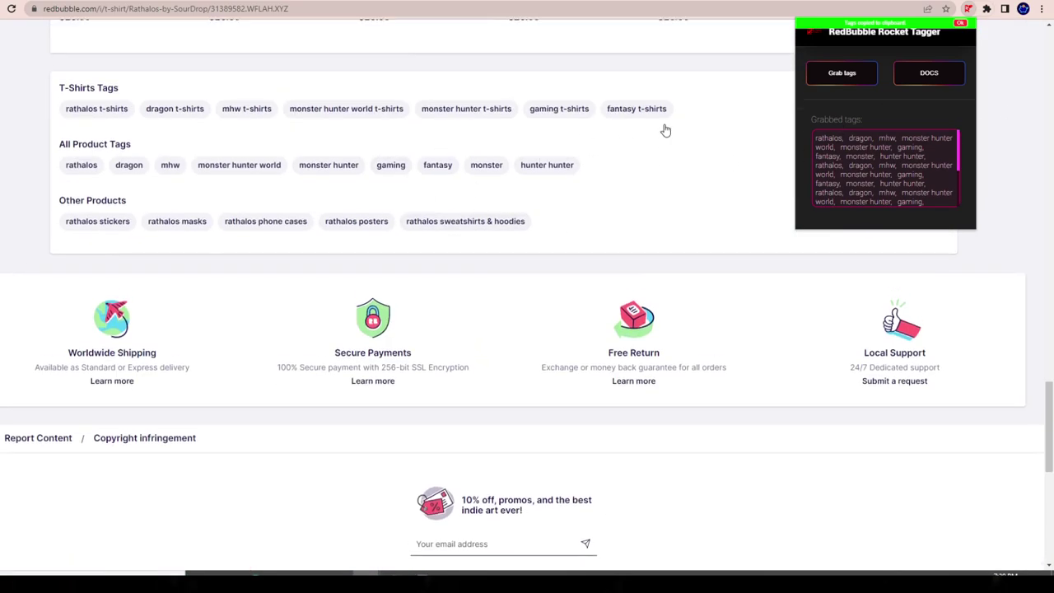
left_click(964, 312)
scroll(1016, 335, "up", 5)
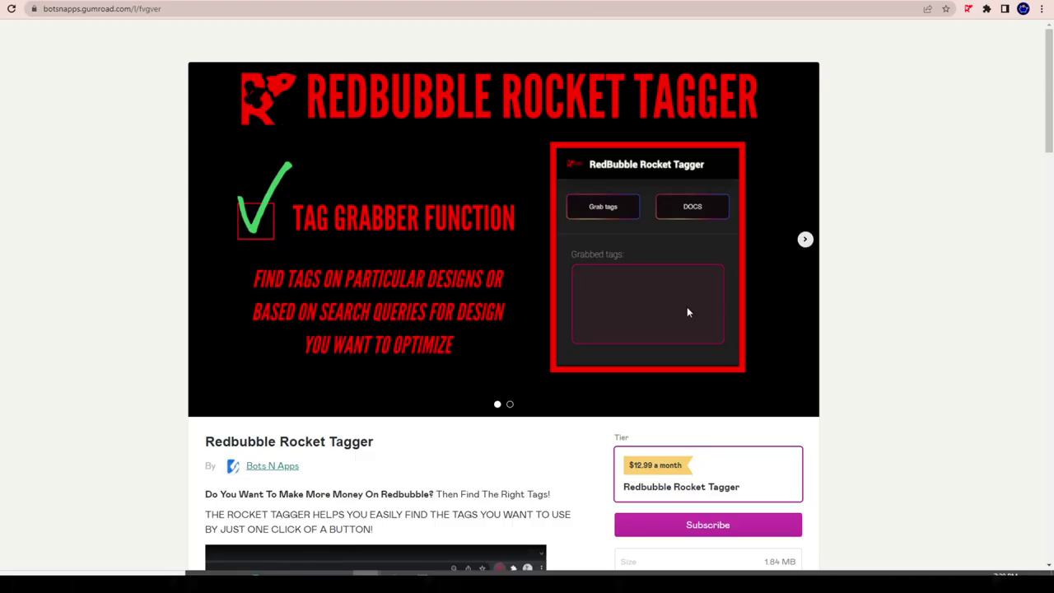
scroll(461, 167, "down", 8)
scroll(459, 169, "up", 8)
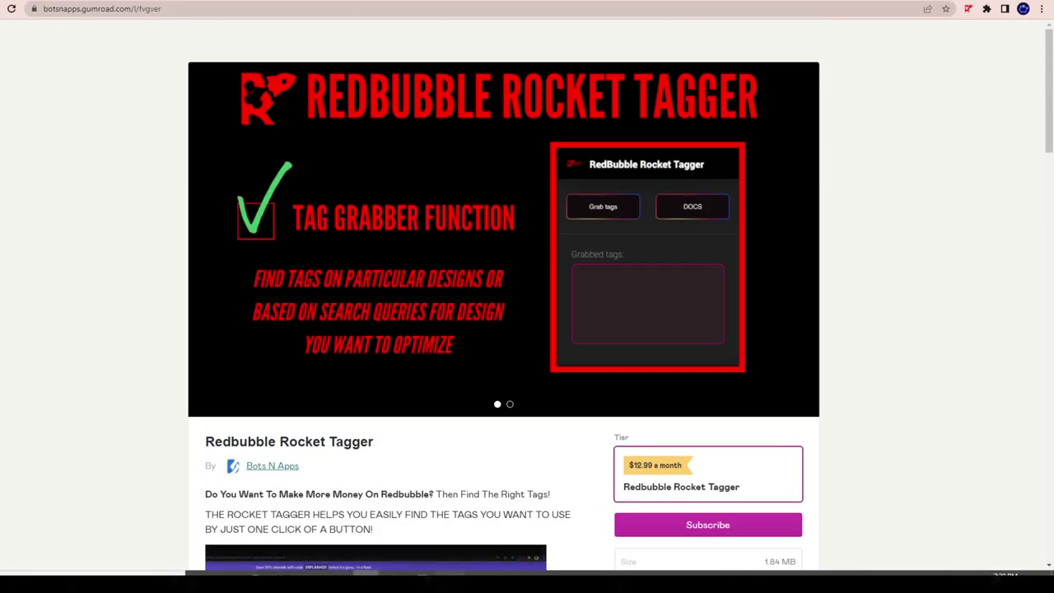
Step: Switch to Notepad and paste the tags grabbed from the Rathalos design into the blank document
left_click(449, 572)
key("ctrl+v")
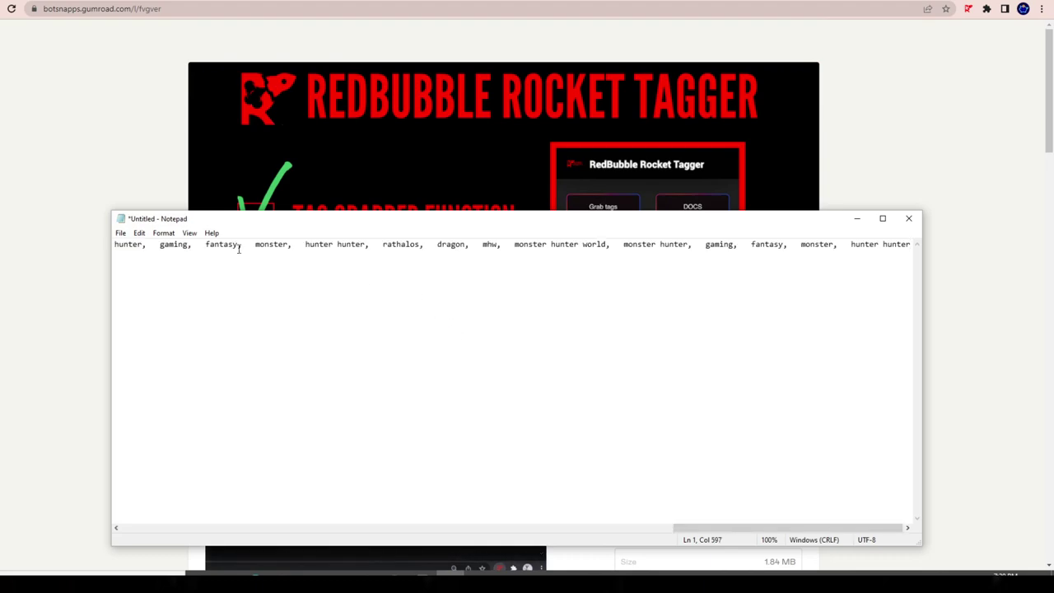
left_click(120, 245)
Step: Read through the pasted tags in Notepad from end to start, highlighting single tags and repeated runs of tags
left_click_drag(142, 249, 919, 246)
left_click(894, 247)
double_click(894, 245)
left_click(473, 247)
double_click(164, 245)
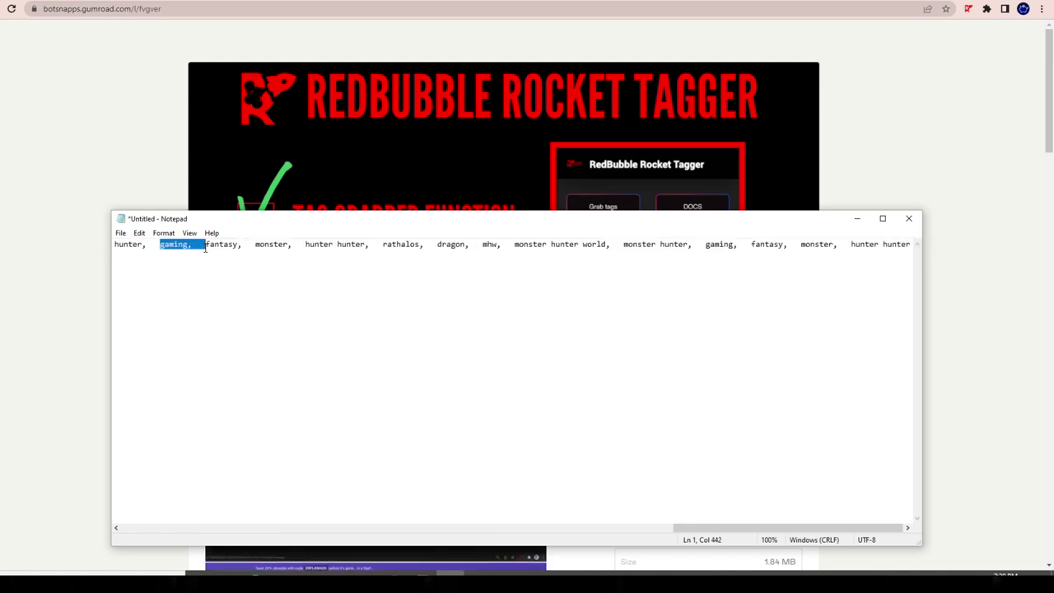
left_click(190, 244)
left_click_drag(191, 244, 843, 245)
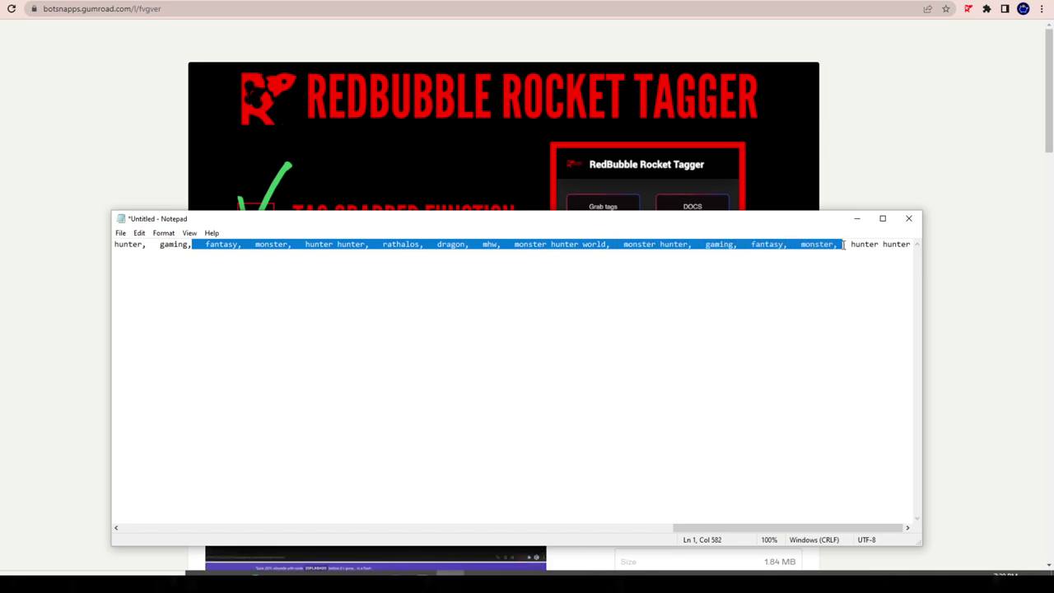
left_click(838, 244)
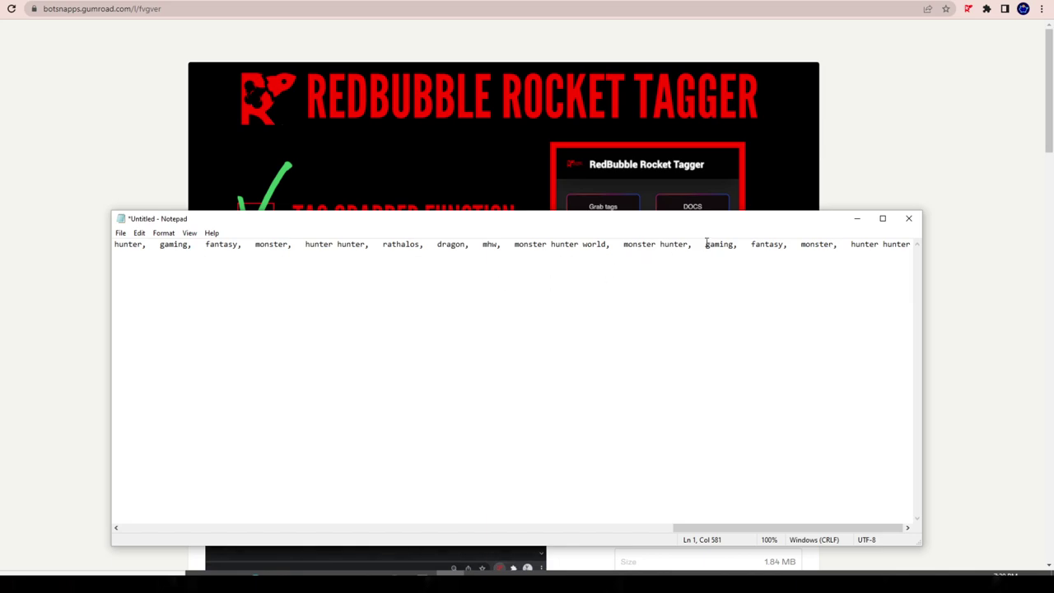
left_click_drag(694, 245, 515, 245)
key("ctrl+a")
left_click(188, 249)
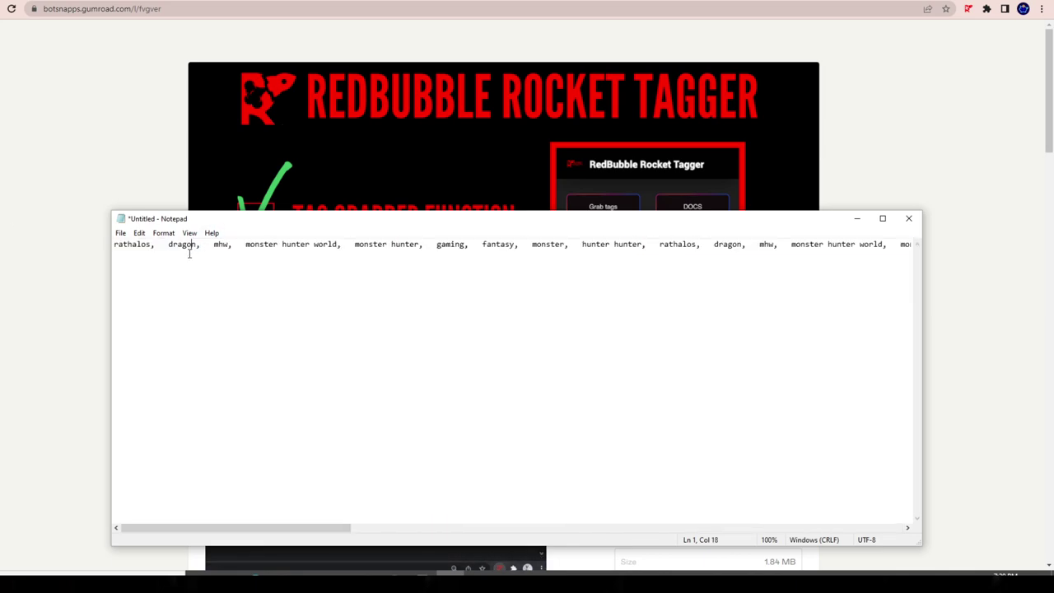
Step: Copy the first tag, rathalos, from the grabbed tag list in Notepad
left_click(124, 244)
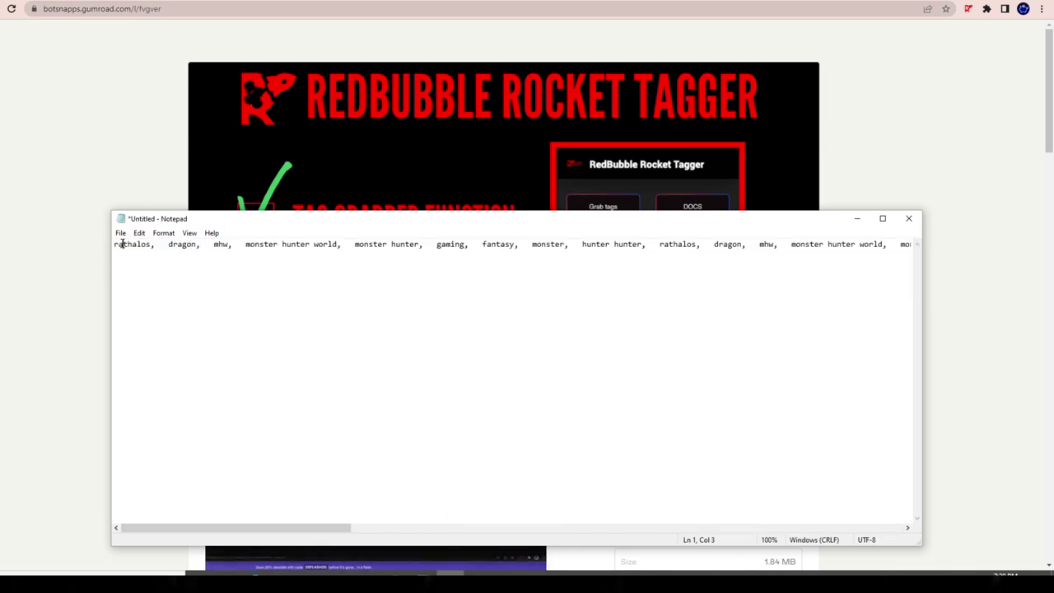
left_click_drag(117, 244, 161, 244)
double_click(124, 244)
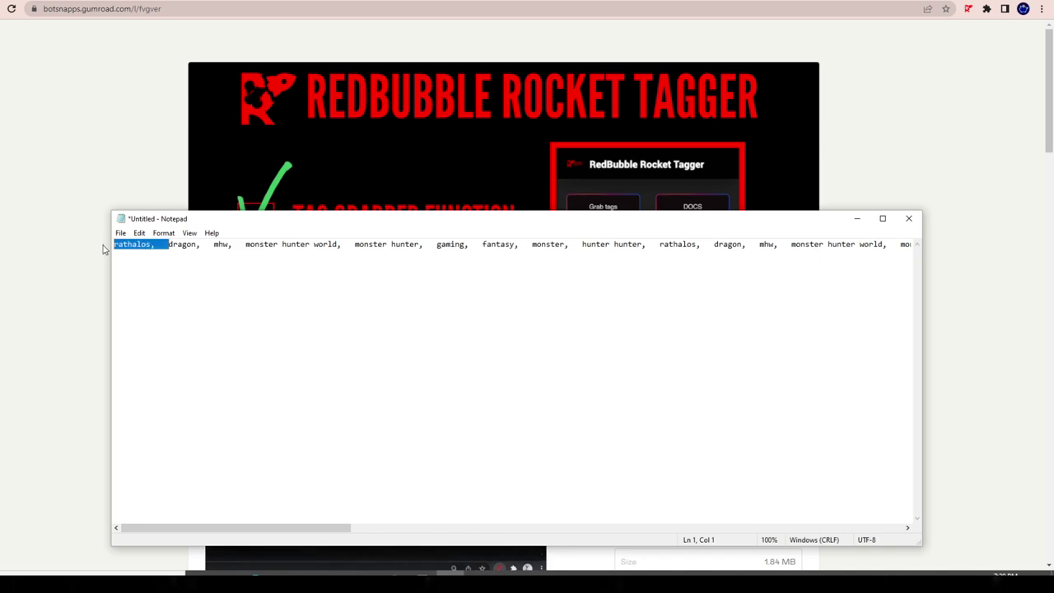
right_click(138, 245)
left_click(165, 279)
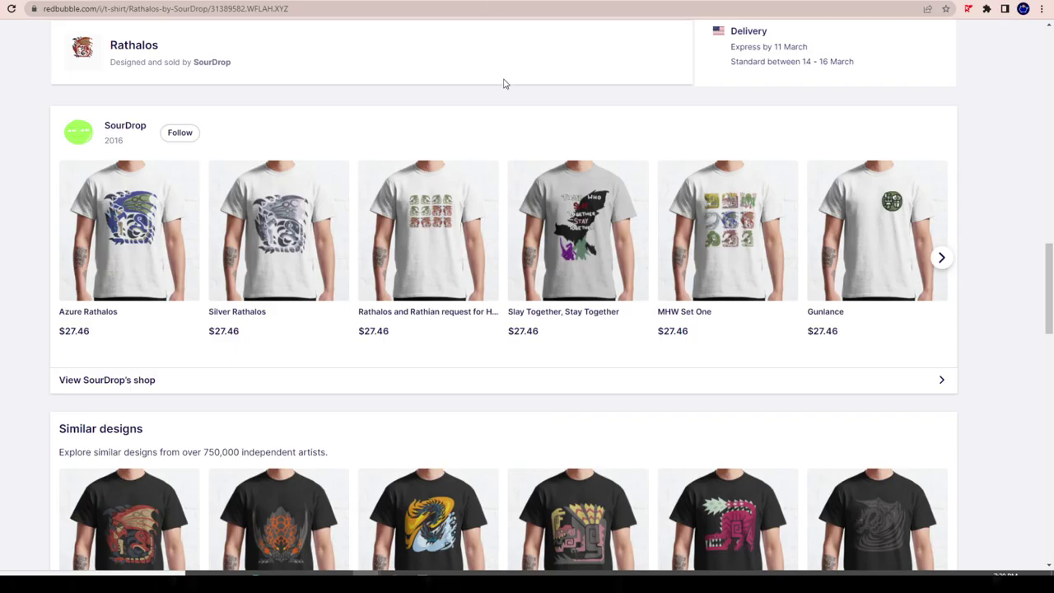
Step: Look over the Rathalos Classic T-Shirt product page, including the designer's other items, the similar designs and the tag lists
scroll(494, 176, "up", 10)
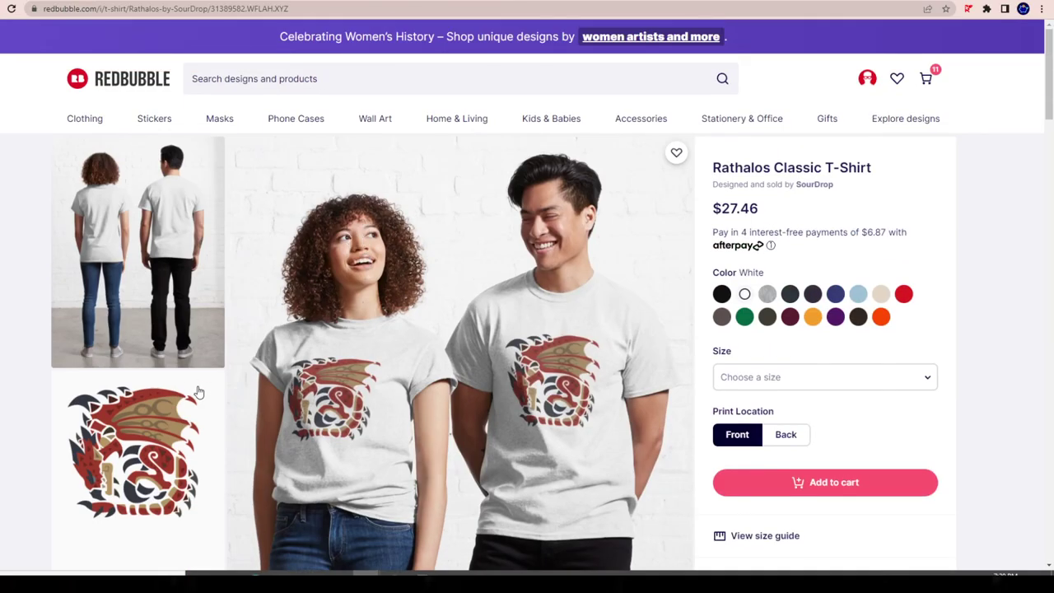
scroll(197, 393, "down", 8)
scroll(128, 367, "down", 10)
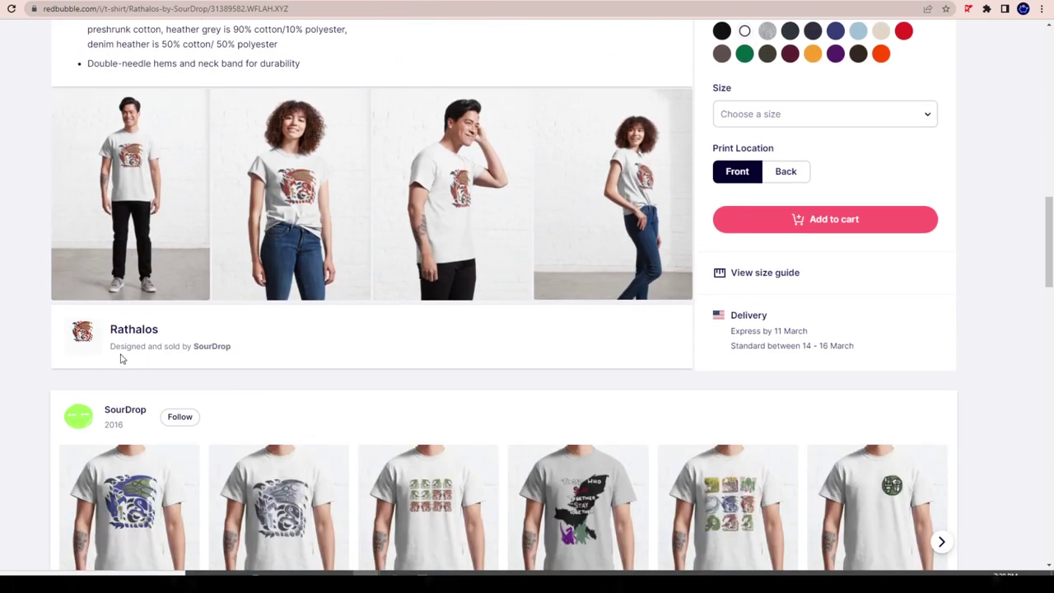
scroll(206, 372, "down", 5)
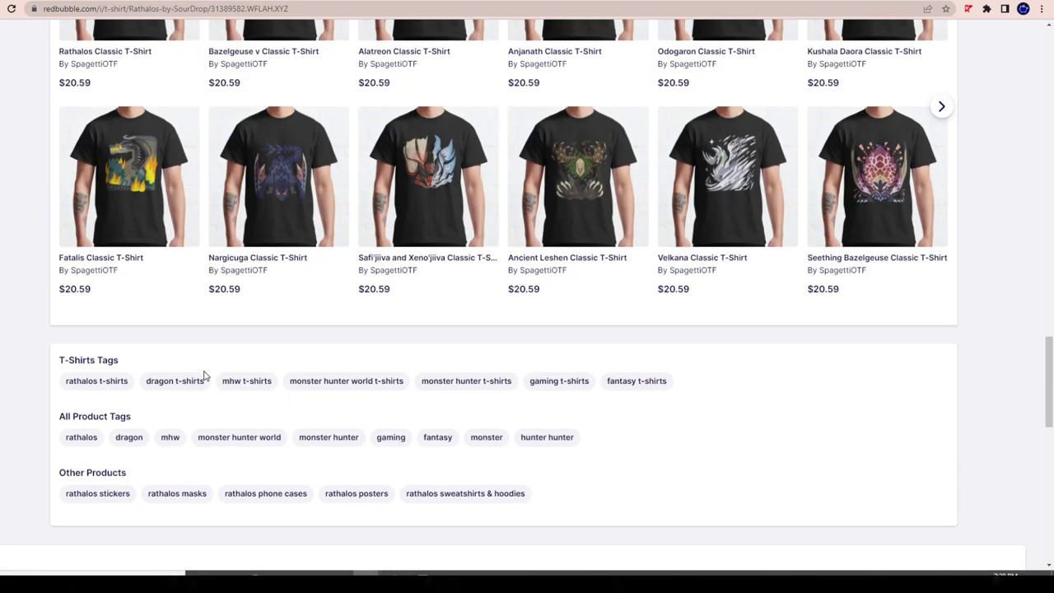
scroll(203, 372, "up", 2)
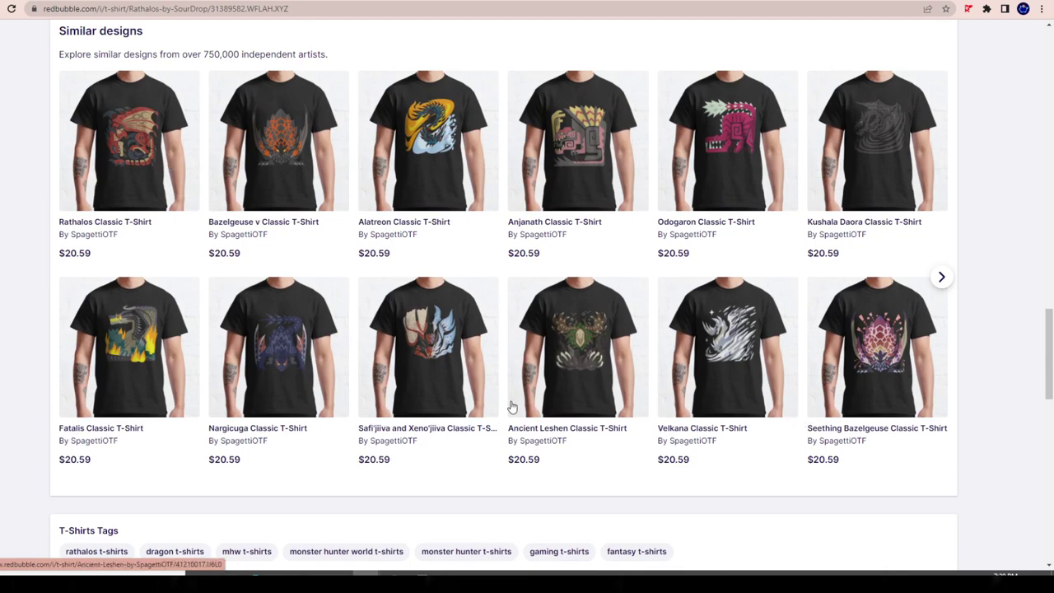
scroll(368, 398, "up", 5)
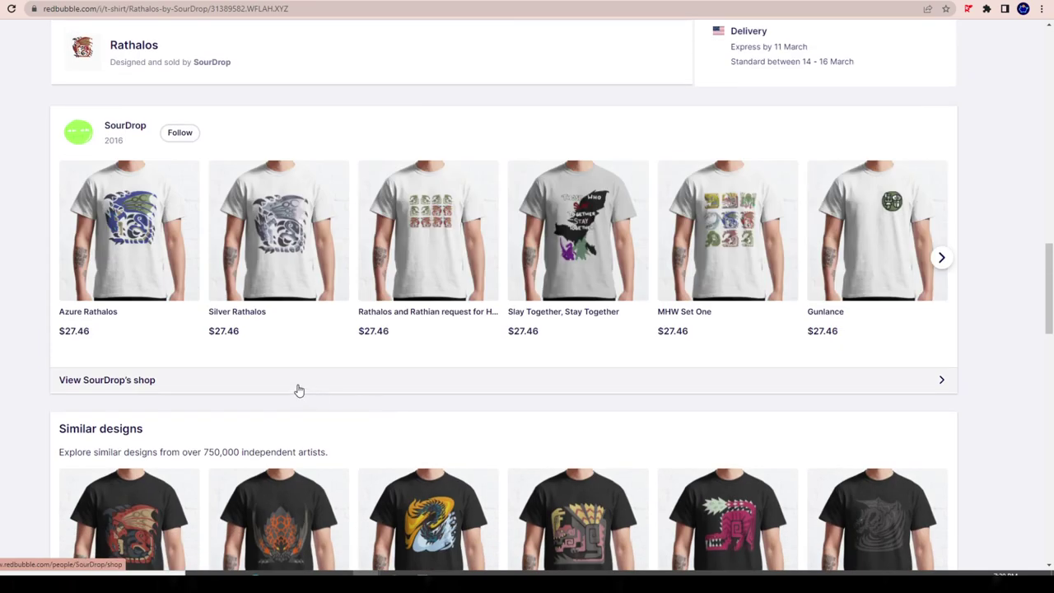
scroll(298, 391, "up", 9)
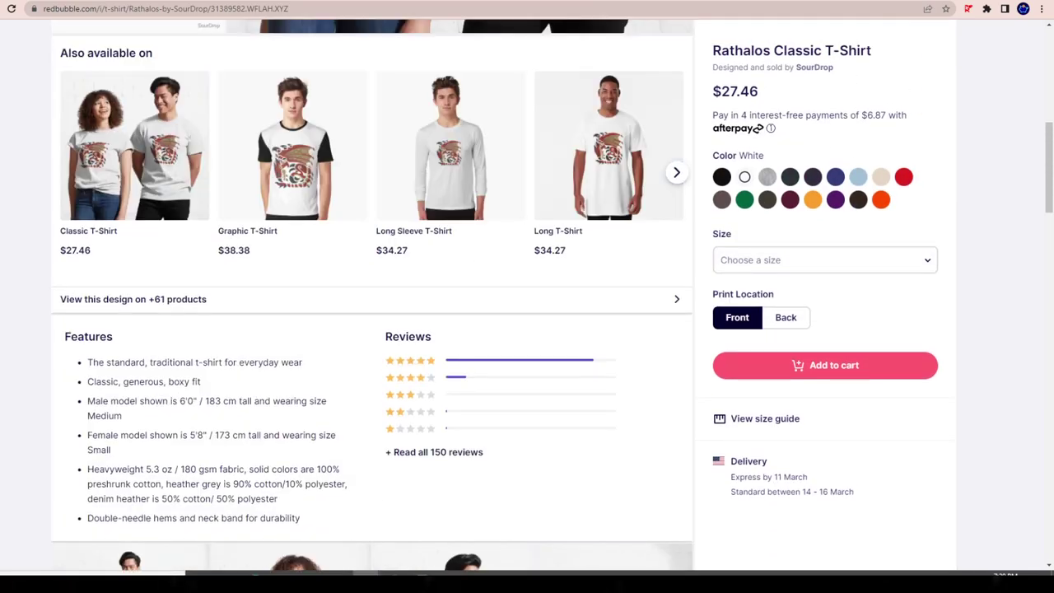
Step: Search the web for "trademark search" in a new browser tab and open the USPTO TESS Basic Word Mark Search
key("ctrl+t")
type("tradema")
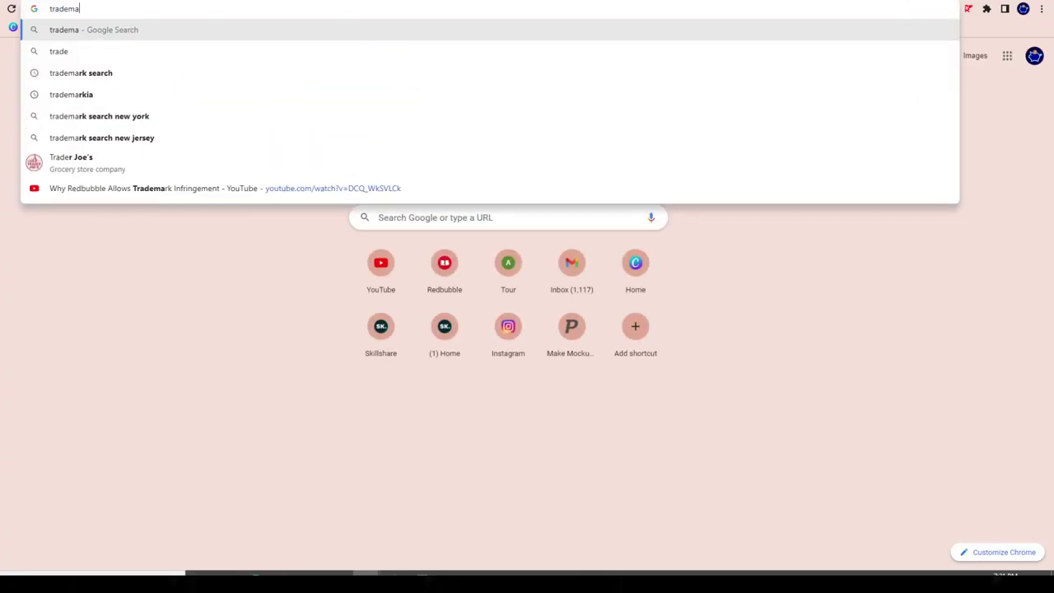
type("rk search")
key("Return")
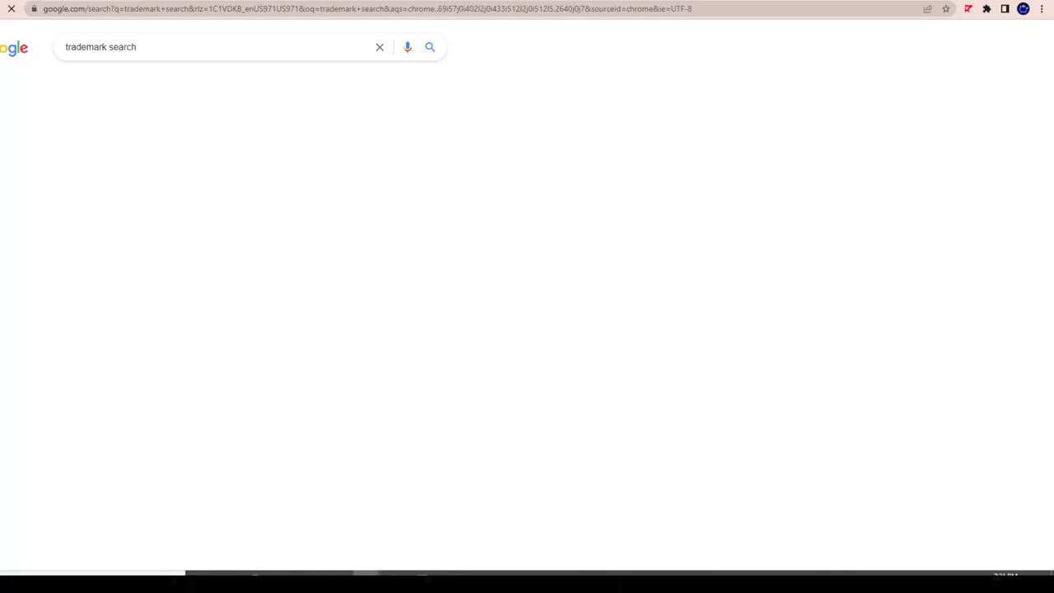
left_click(120, 150)
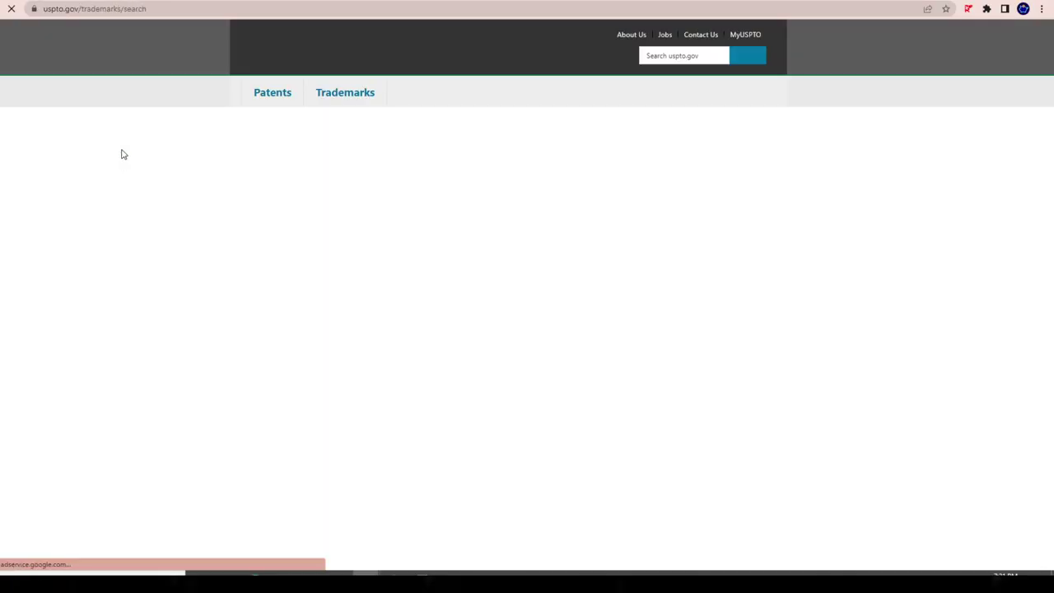
left_click(430, 314)
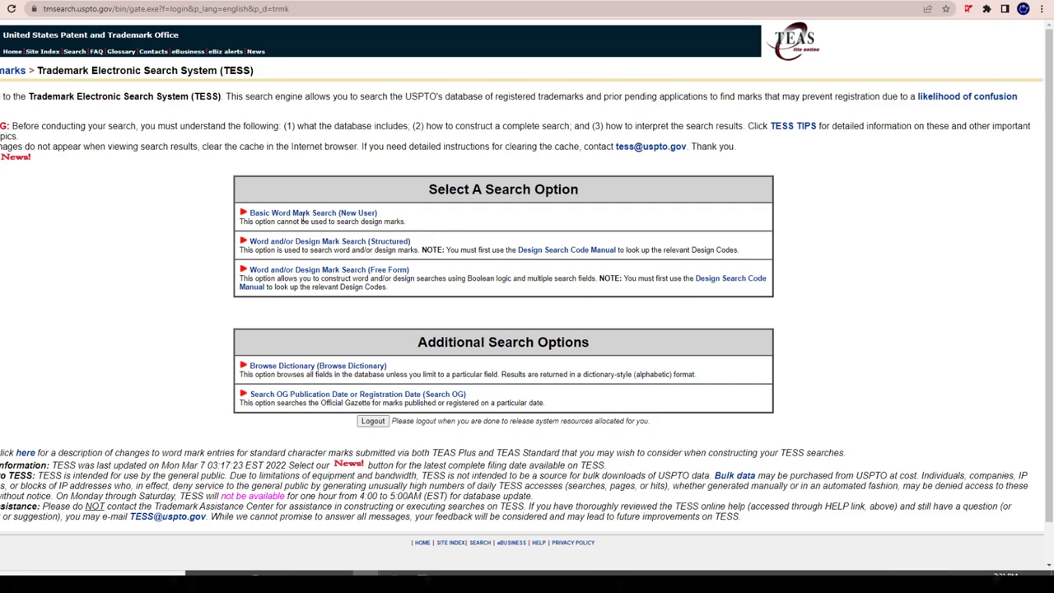
left_click(303, 214)
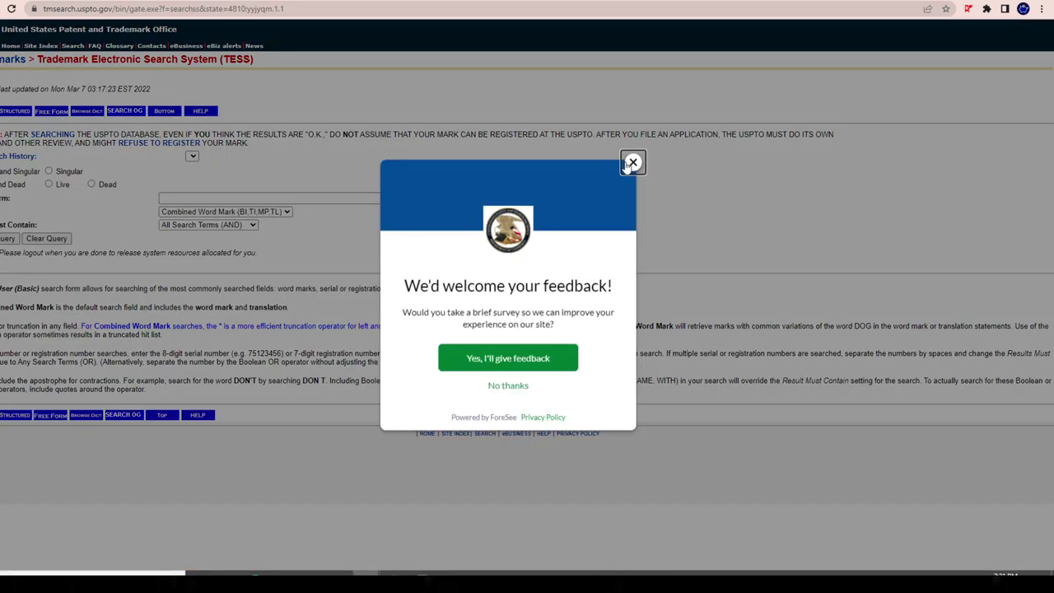
Step: Dismiss the feedback survey, search the TESS word marks for rathalos, and read the result
left_click(632, 162)
type("rathalos.")
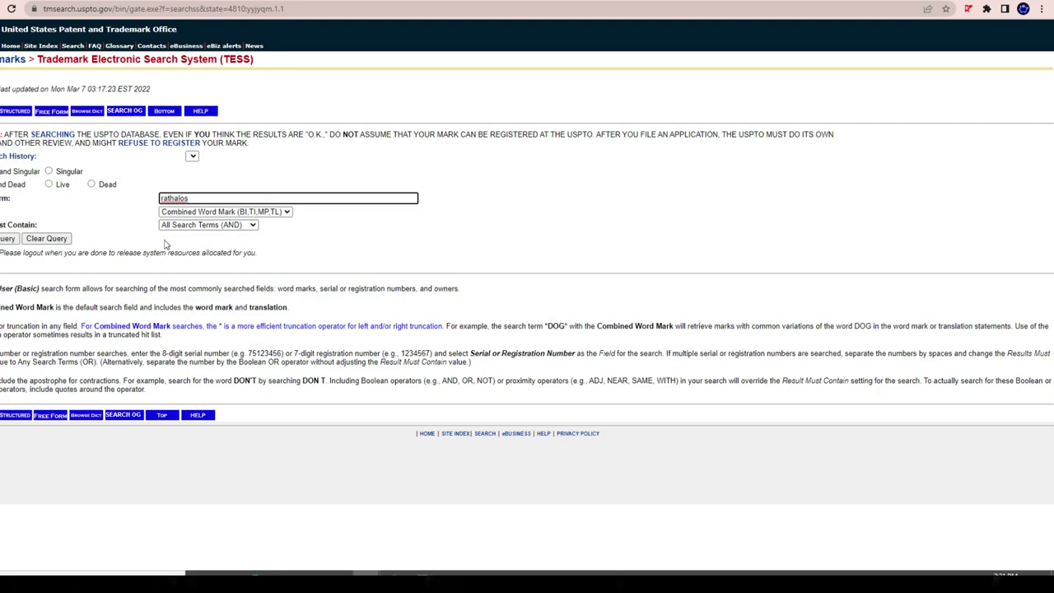
left_click(7, 238)
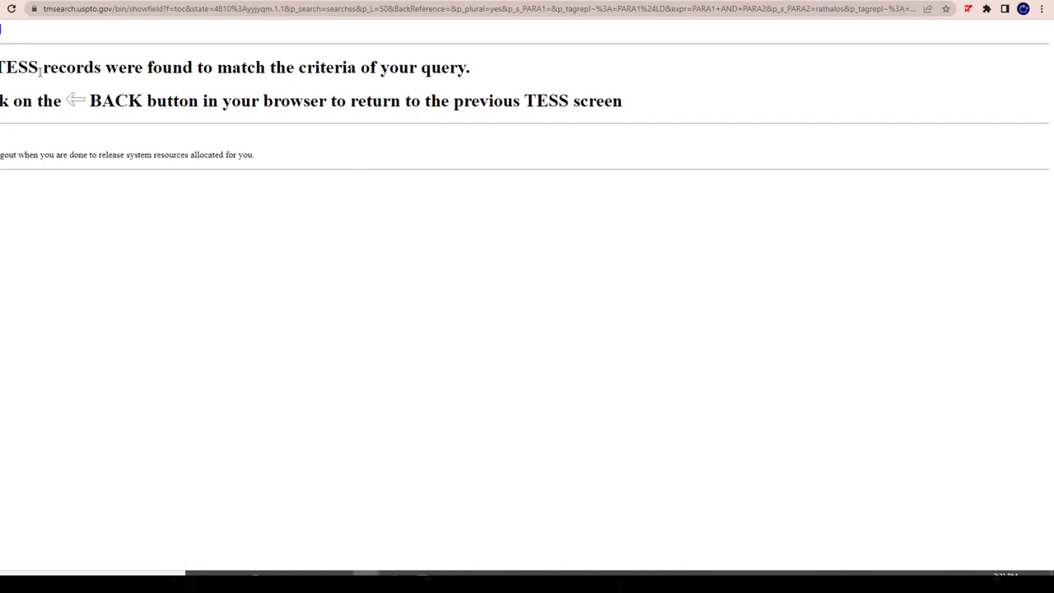
left_click_drag(40, 71, 515, 130)
left_click(550, 116)
Step: Return to the TESS word mark form and submit the rathalos query again
key("alt+Left")
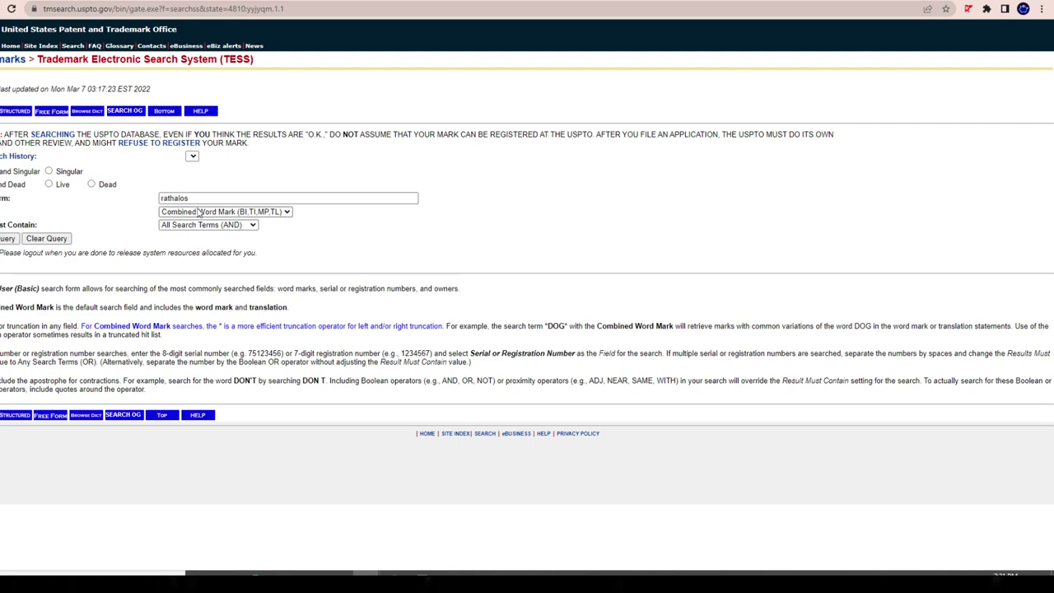
left_click(199, 211)
left_click(11, 171)
left_click(6, 240)
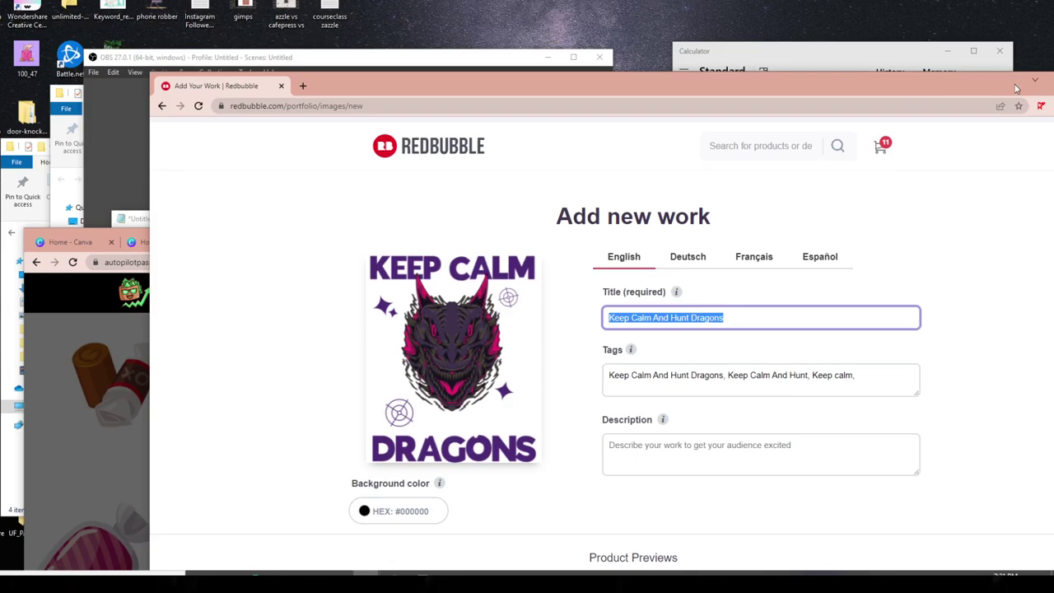
Step: Switch to the Redbubble Add new work page and append the tag rathalos to the work's tags
left_click_drag(1016, 88, 865, 14)
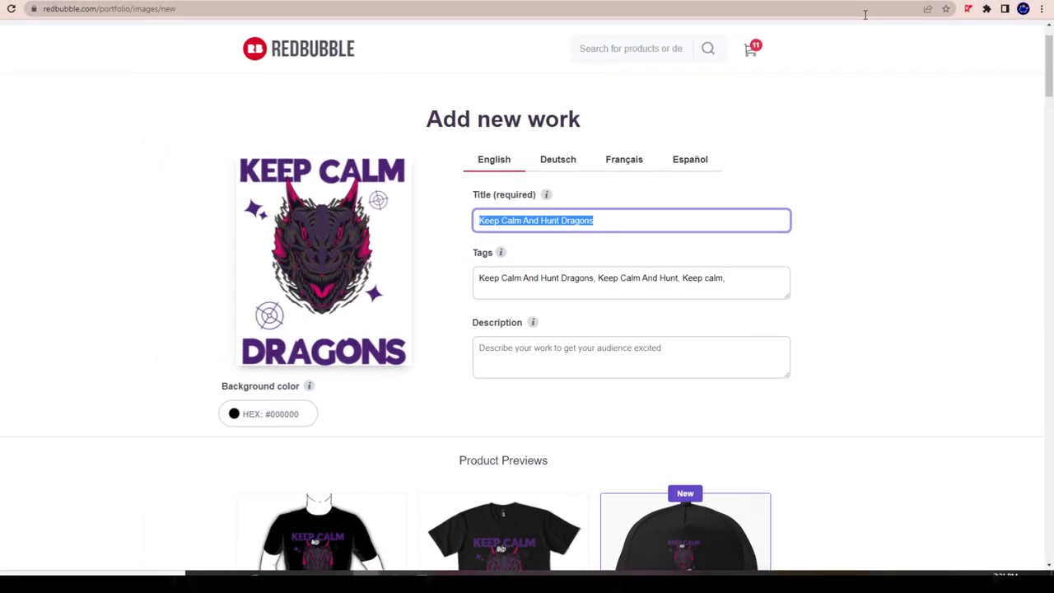
left_click(753, 272)
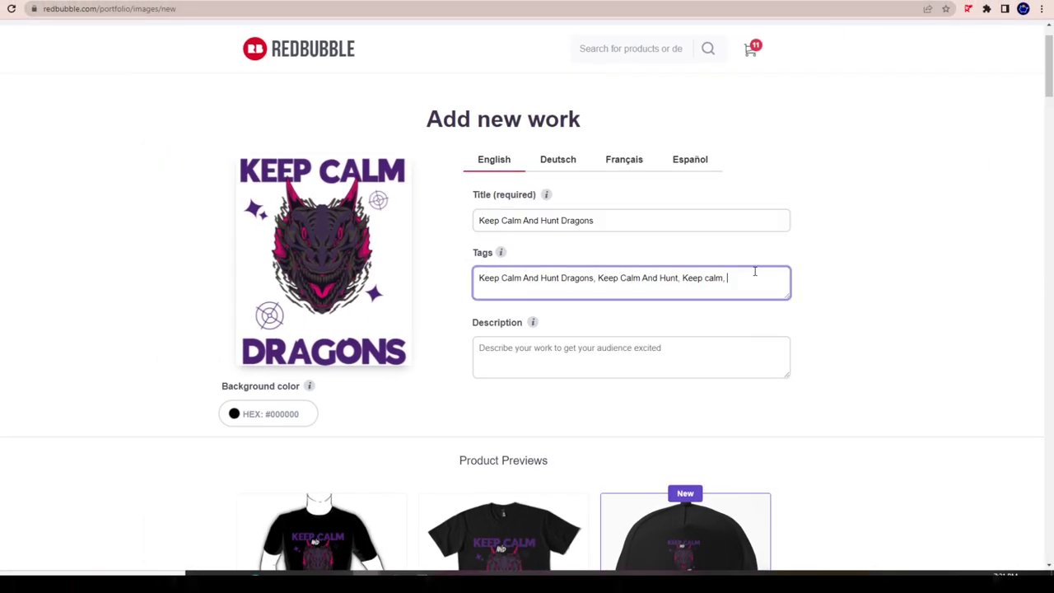
type("rathalos,")
Step: Copy the dragon tag from Notepad and append it to the tags of the Redbubble work
key("alt+Tab")
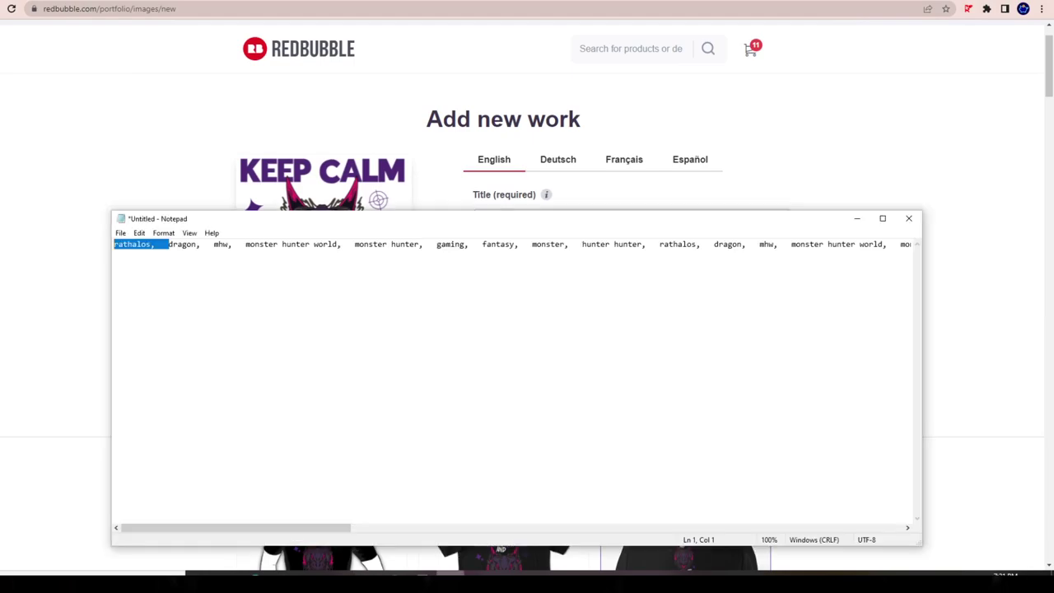
left_click_drag(165, 244, 198, 241)
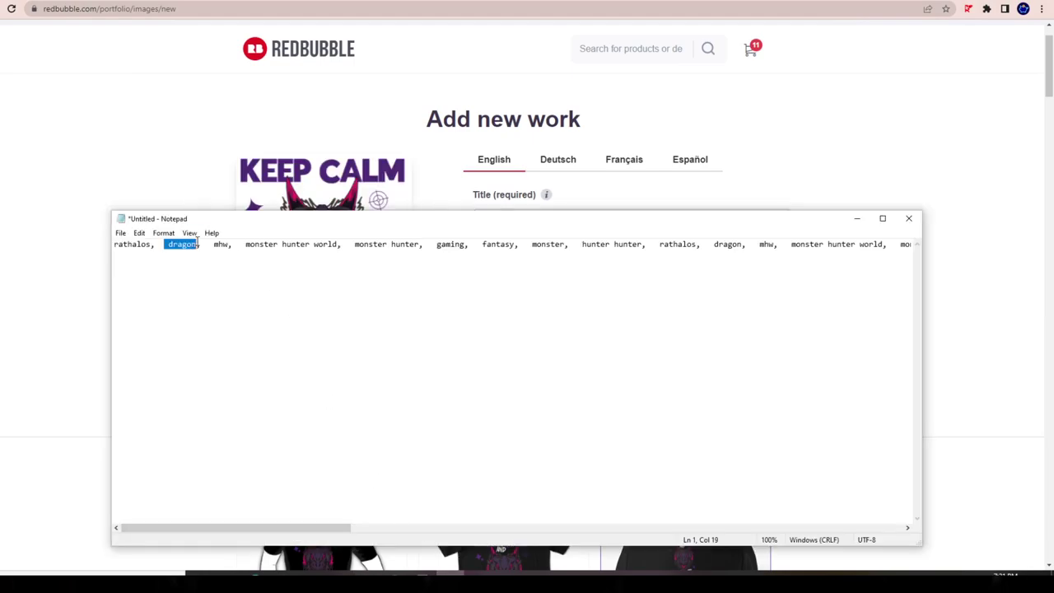
key("ctrl+c")
key("alt+Tab")
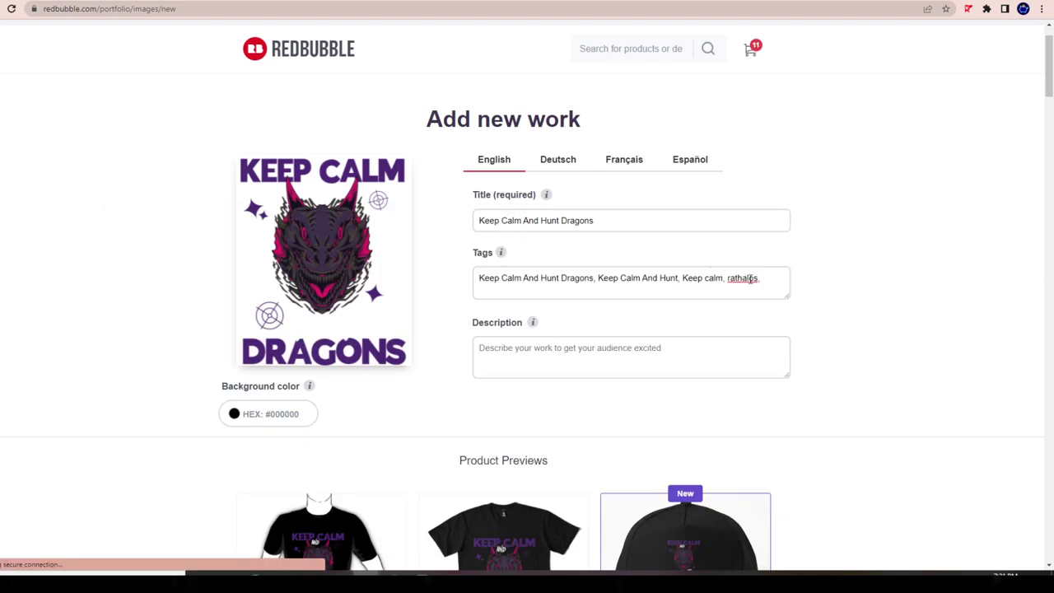
key("ctrl+v")
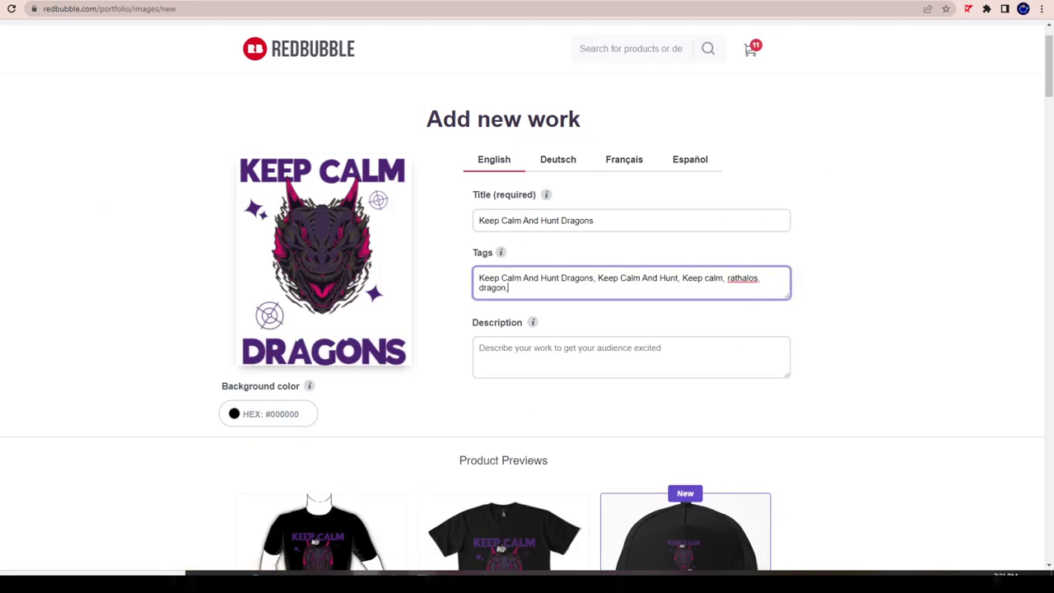
Step: Copy the Notepad tags from "hw" through "monster" and append them to the Redbubble work's tags
key("alt+Tab")
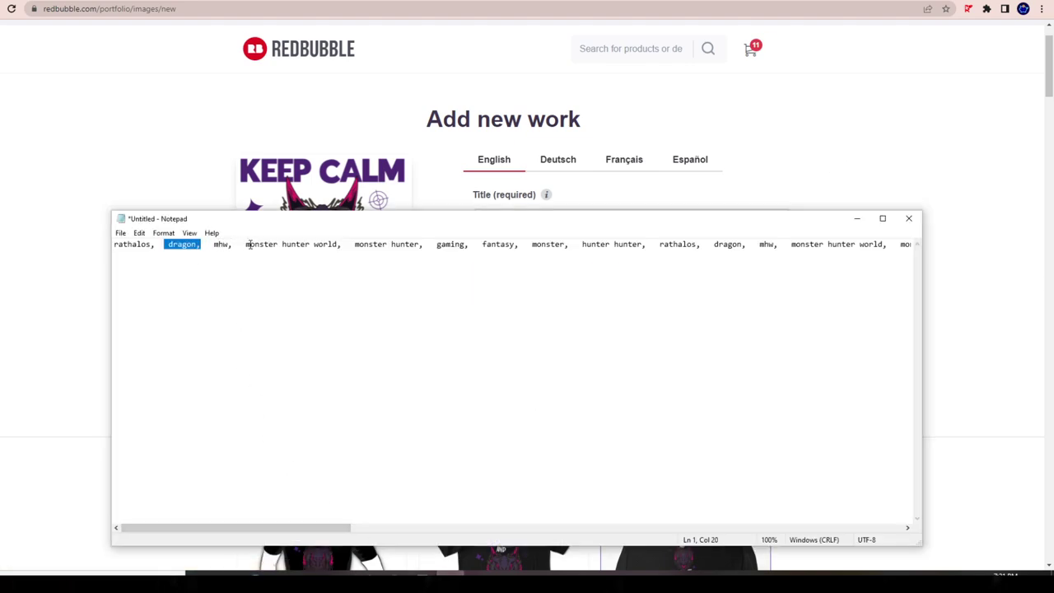
left_click_drag(217, 245, 428, 246)
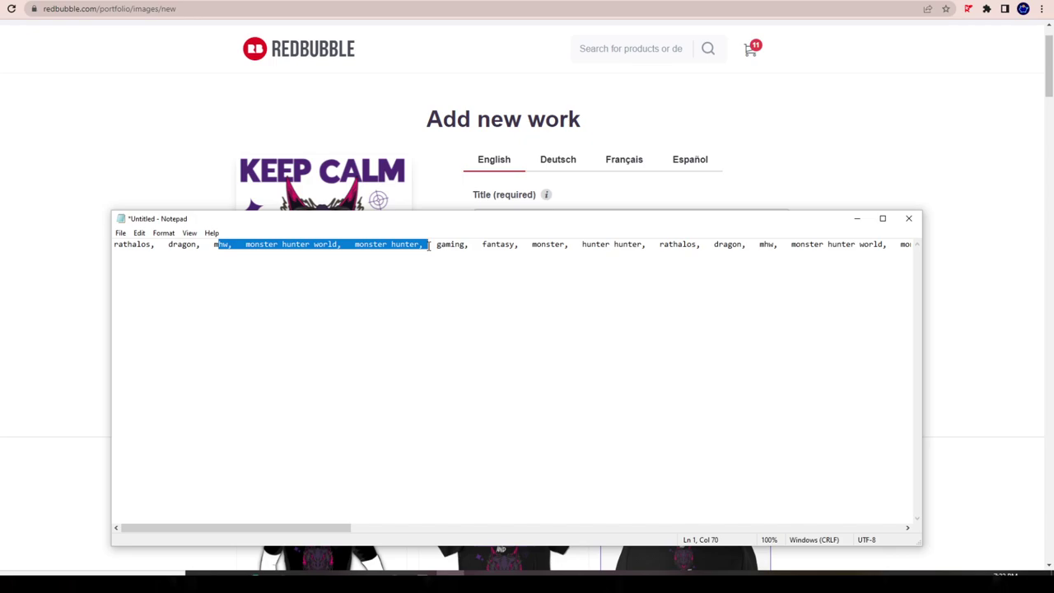
left_click_drag(428, 245, 568, 246)
right_click(534, 247)
left_click(571, 283)
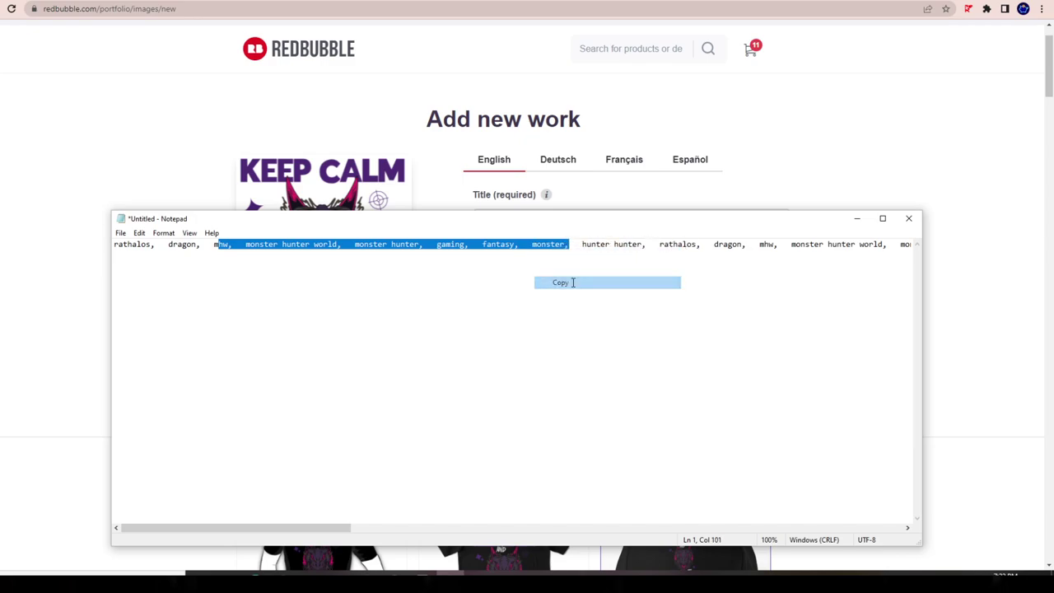
left_click(907, 163)
left_click(568, 298)
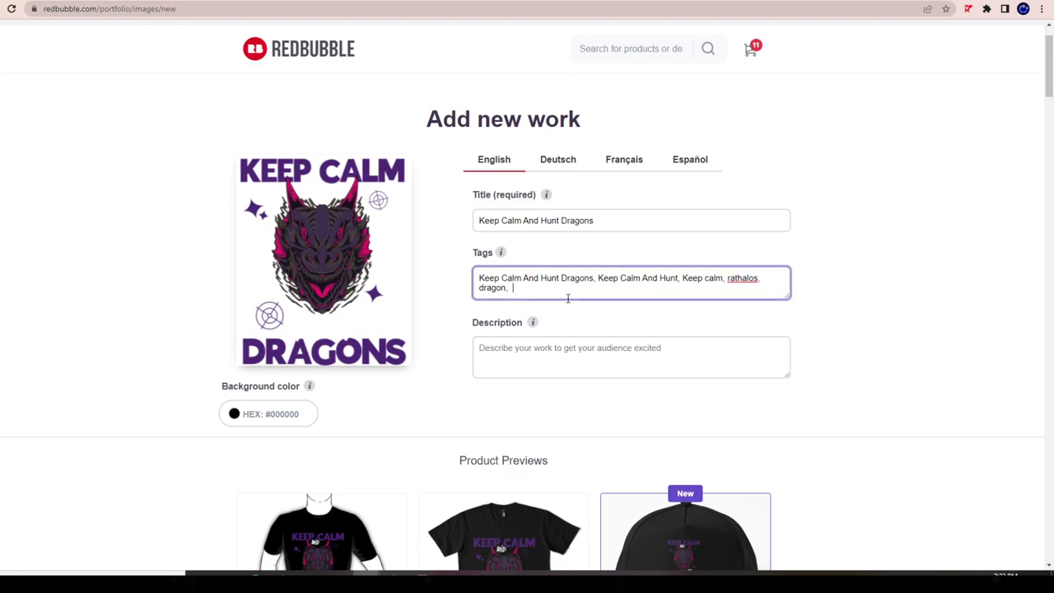
key("ctrl+v")
scroll(593, 290, "up", 1)
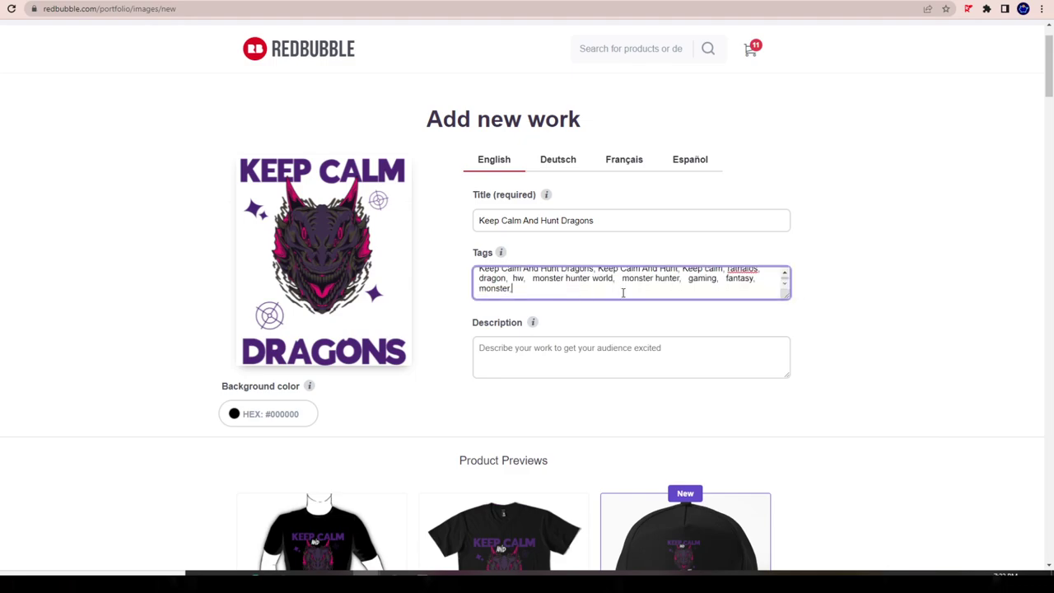
scroll(536, 292, "down", 1)
Step: Enlarge the Tags box, add the tag "hunt monsters" after the last one, and review the tag list
left_click_drag(783, 292, 794, 406)
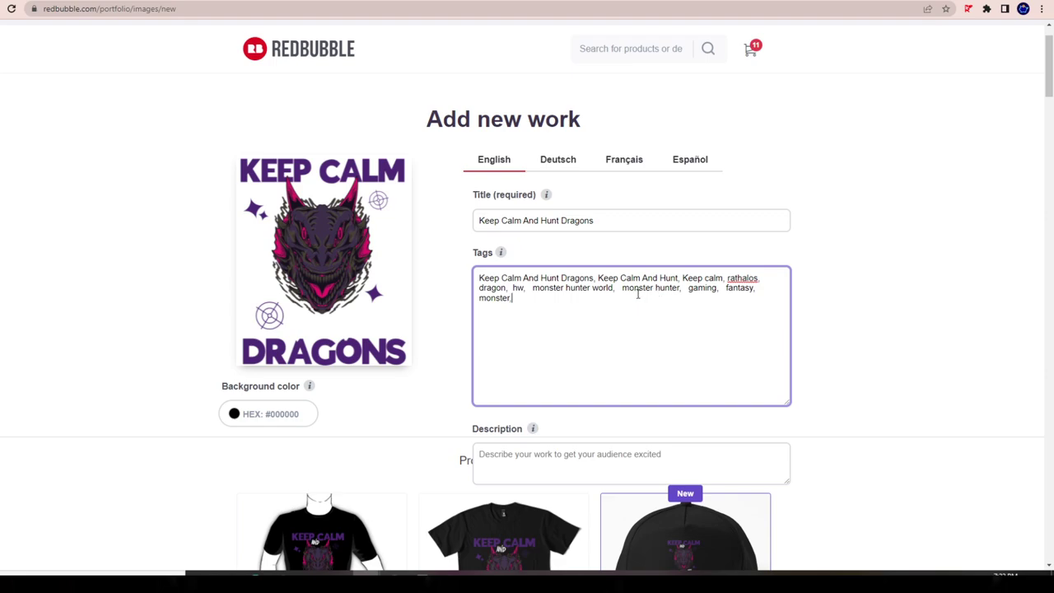
type("t monsters,")
left_click_drag(680, 288, 633, 294)
left_click(594, 303)
left_click(511, 298)
left_click_drag(630, 288, 667, 288)
left_click(676, 313)
scroll(370, 520, "down", 5)
scroll(325, 387, "up", 4)
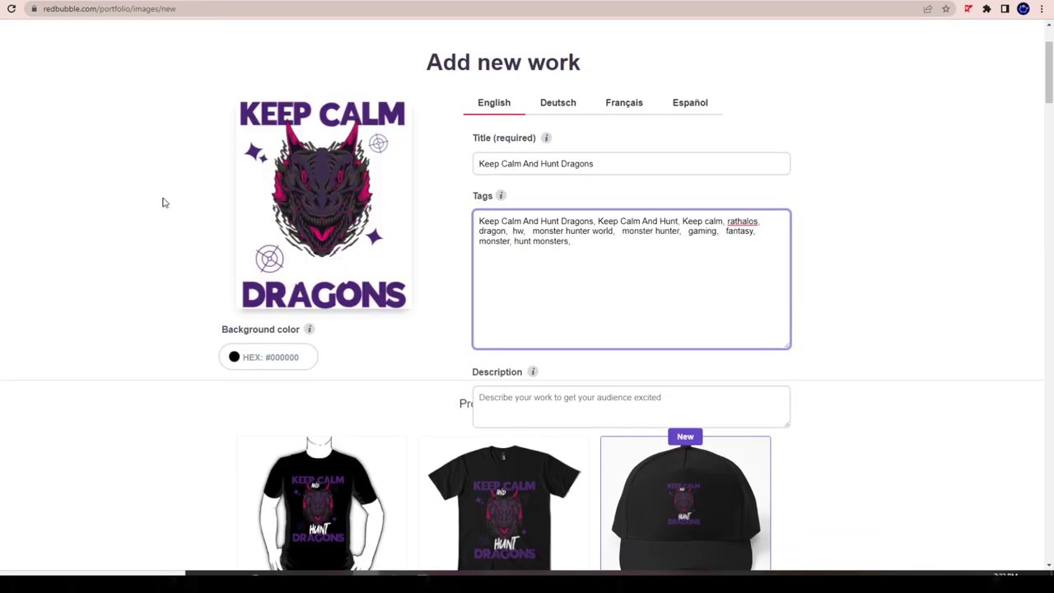
Step: Switch to the other browser window, review the tags on the Rathalos Classic T-Shirt listing, and return to the dragon hunter search results
left_click_drag(477, 2, 449, 8)
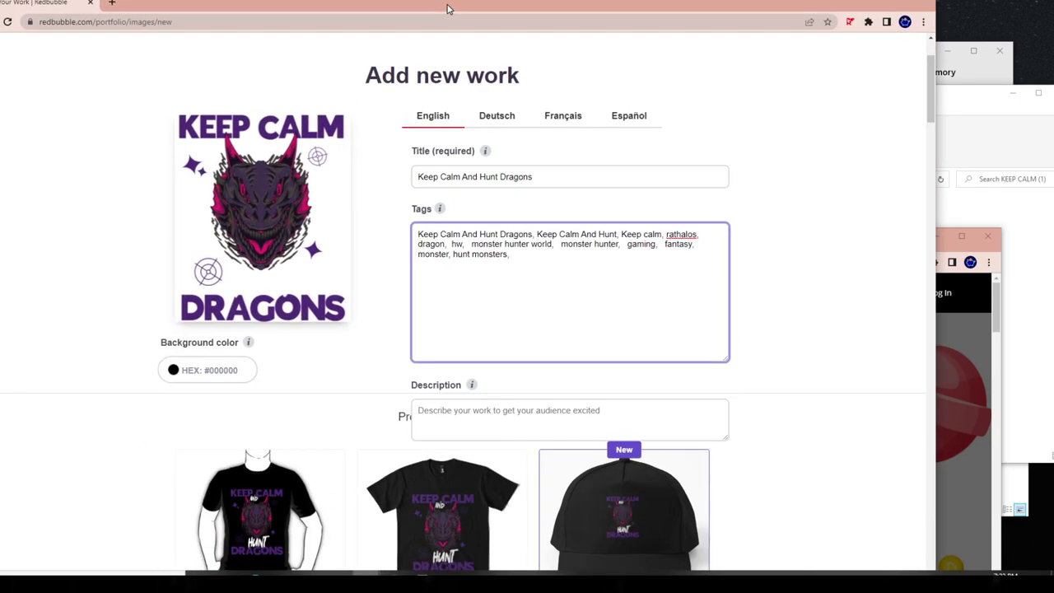
left_click(981, 346)
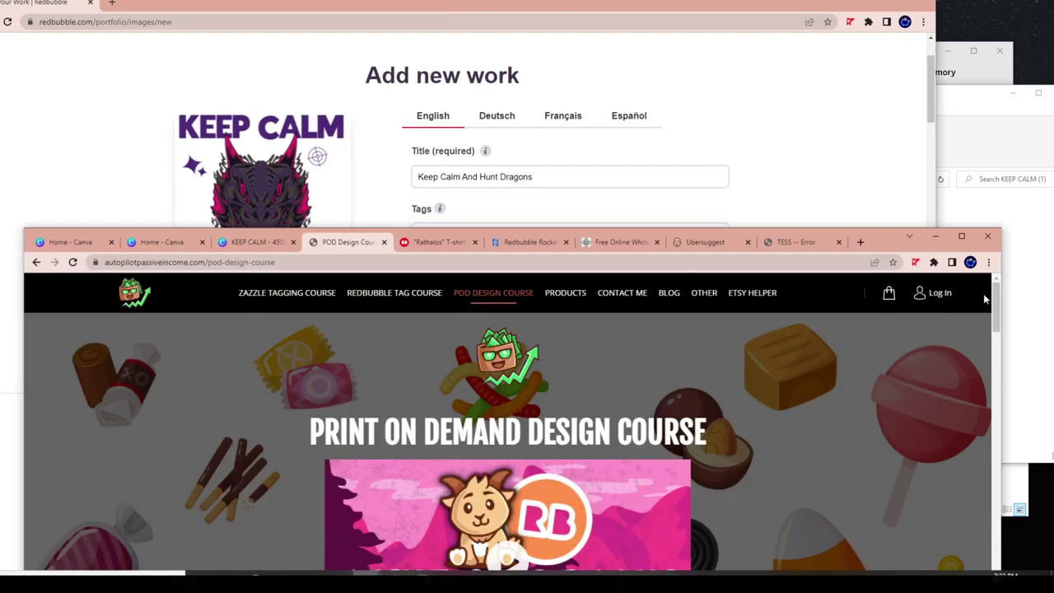
left_click(961, 236)
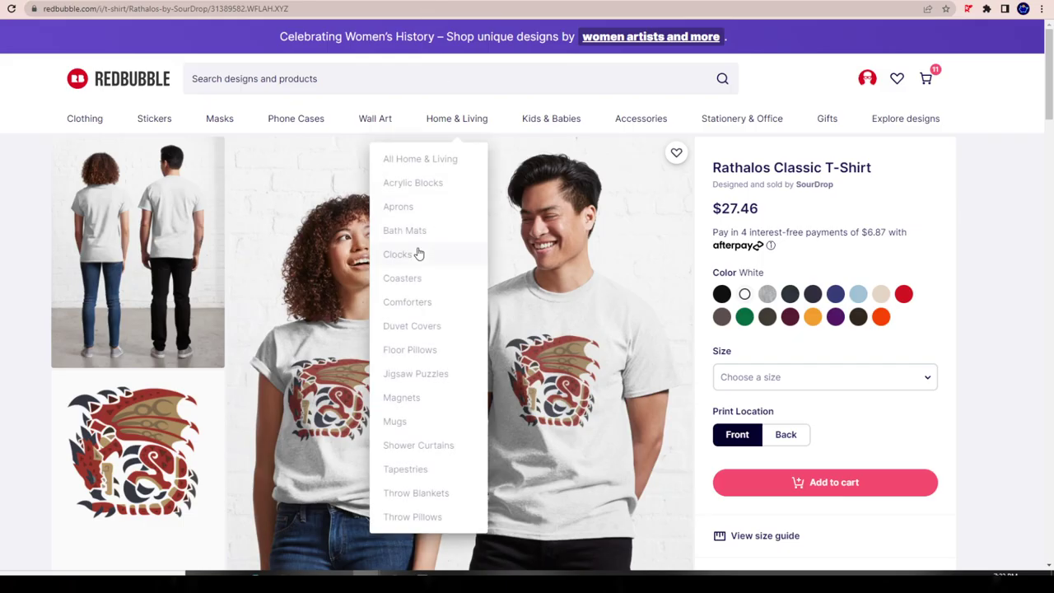
scroll(419, 251, "down", 15)
scroll(337, 205, "down", 5)
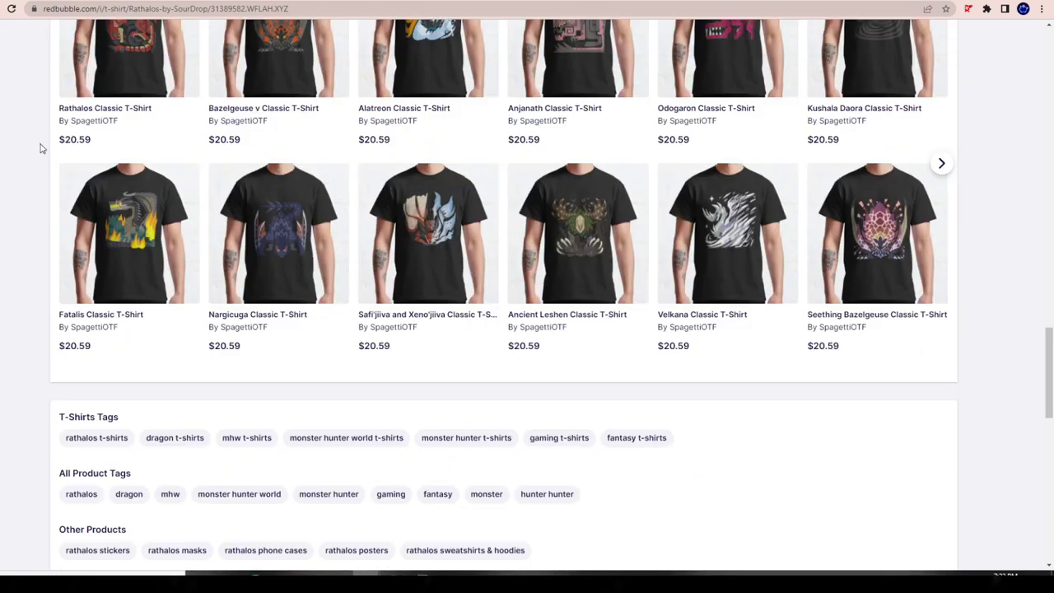
scroll(38, 146, "up", 5)
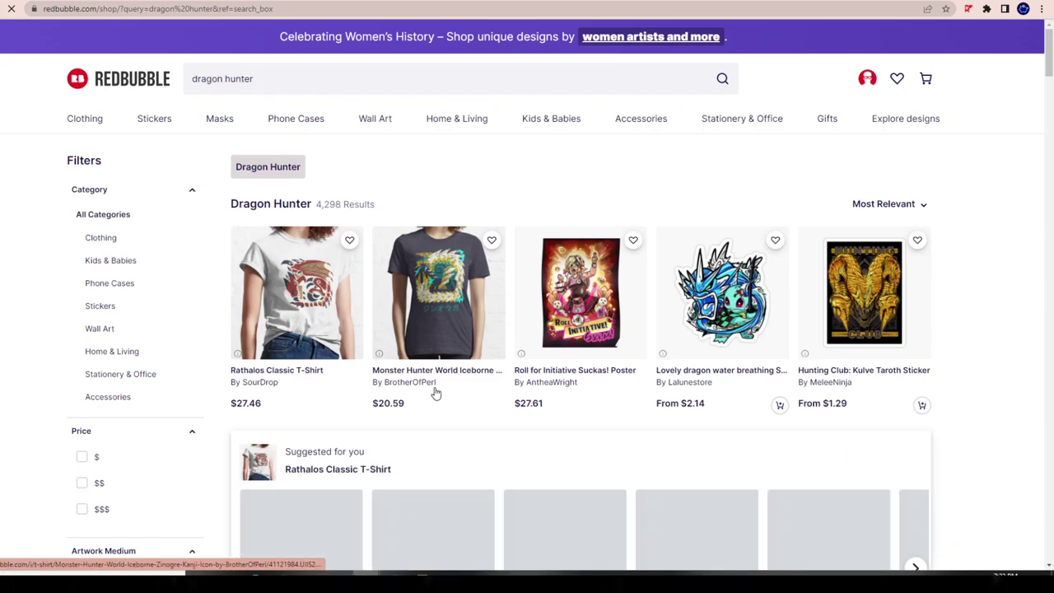
Step: Look through the first dragon hunter results on Redbubble for competing designs with relevant tags
scroll(428, 376, "down", 1)
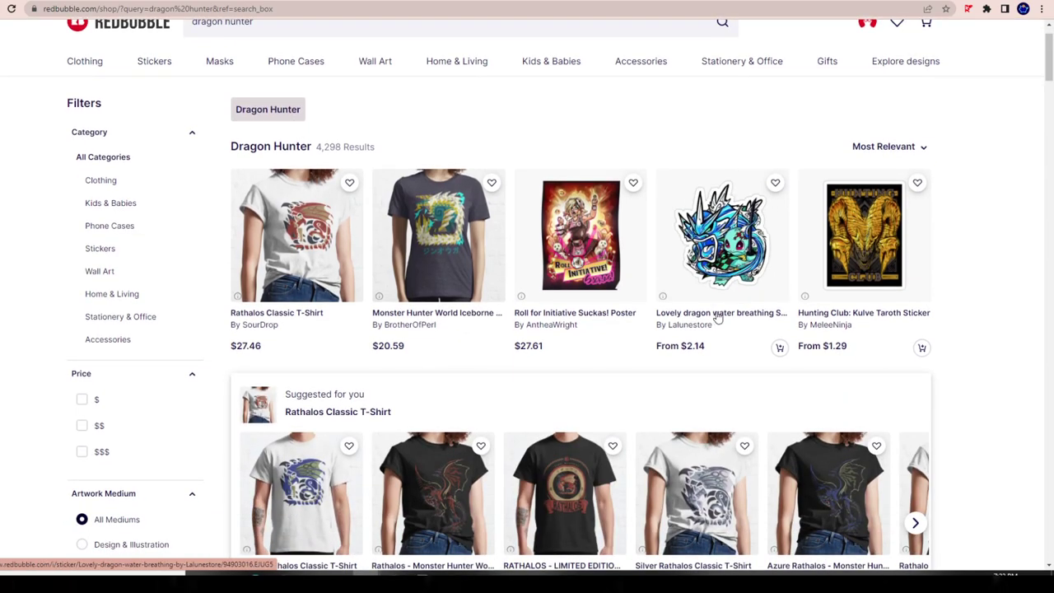
scroll(842, 343, "down", 5)
scroll(527, 298, "up", 5)
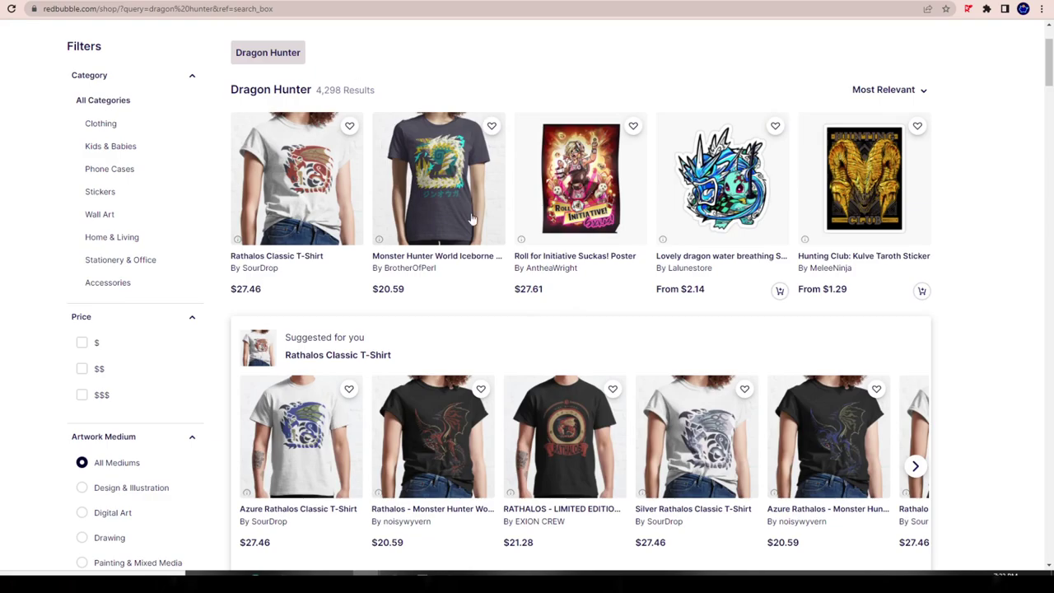
scroll(582, 494, "down", 10)
scroll(582, 494, "up", 15)
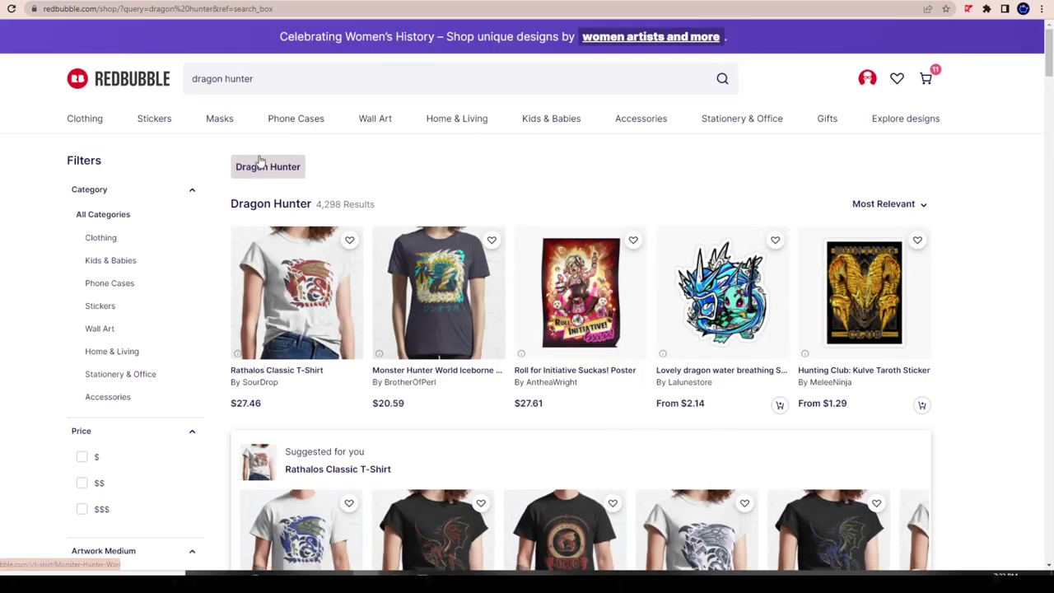
left_click(271, 71)
left_click(1000, 192)
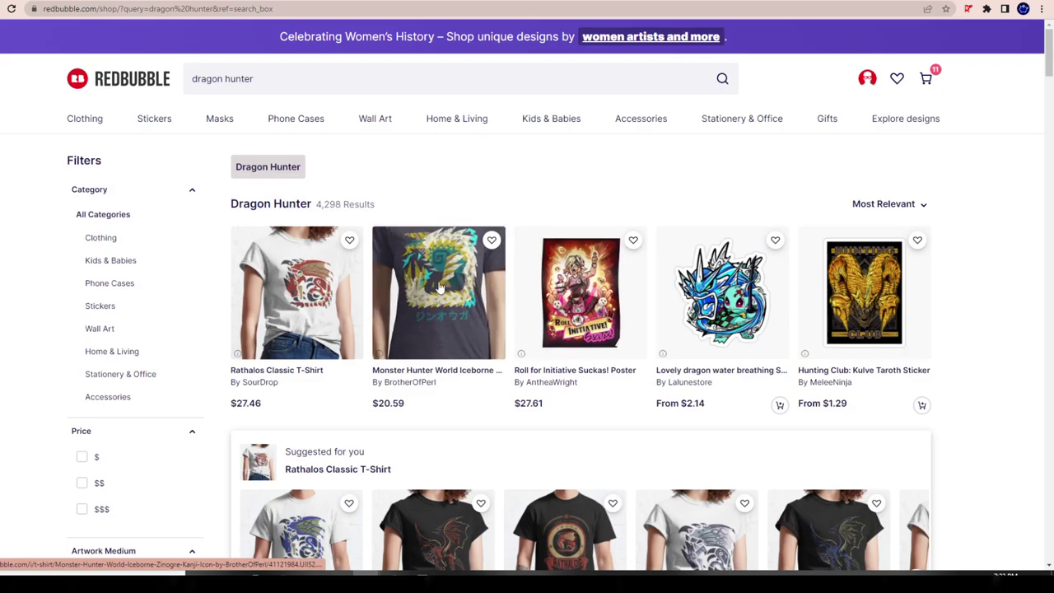
scroll(689, 400, "down", 5)
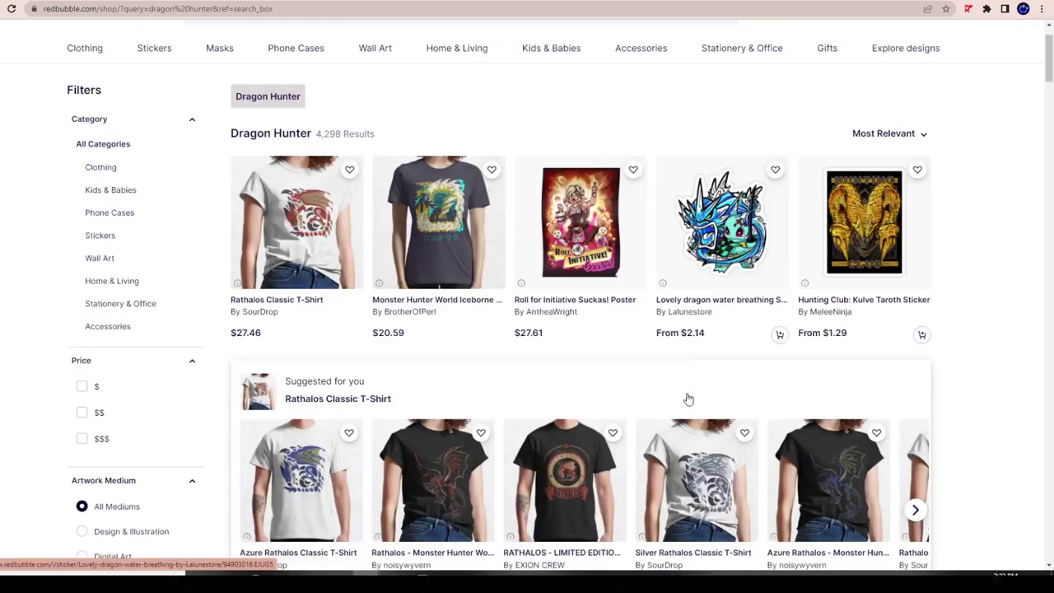
scroll(777, 404, "down", 5)
scroll(778, 400, "up", 10)
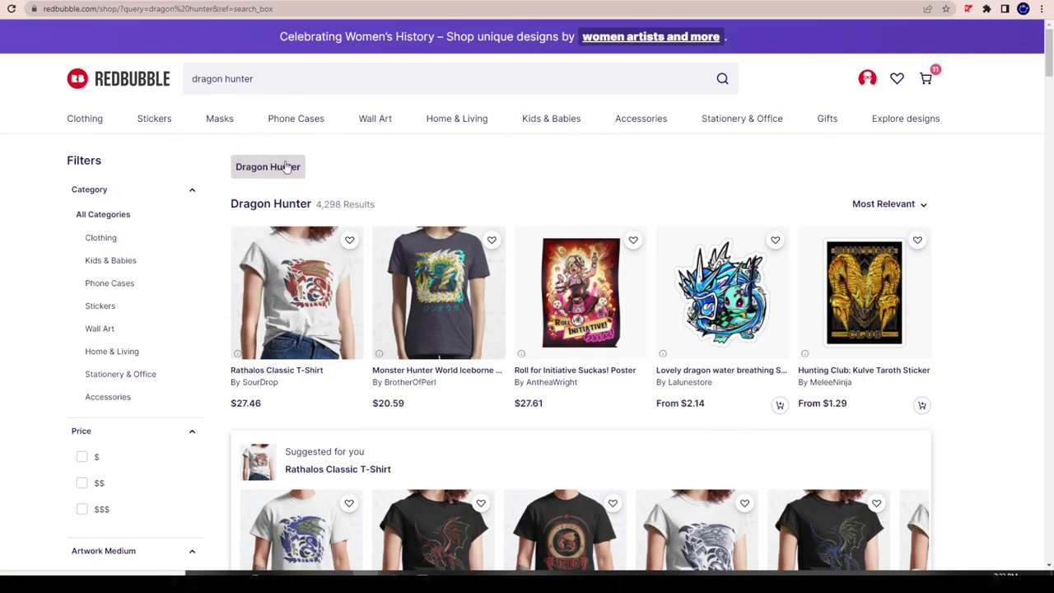
Step: Examine the result count for dragon hunter and compare the competing designs further down the results
left_click_drag(374, 203, 317, 205)
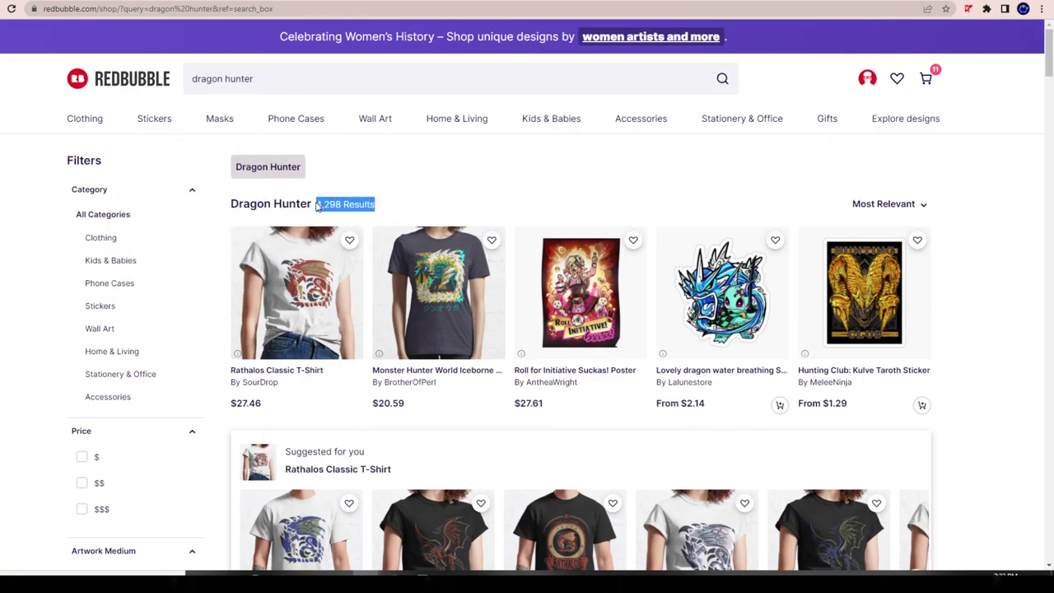
left_click(503, 193)
scroll(536, 305, "down", 10)
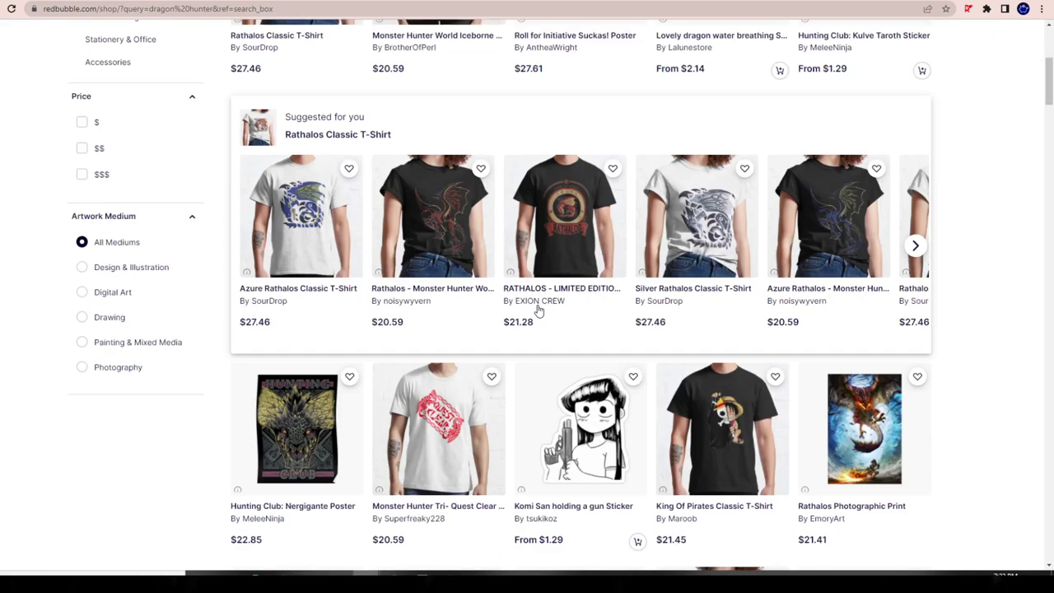
scroll(425, 332, "down", 4)
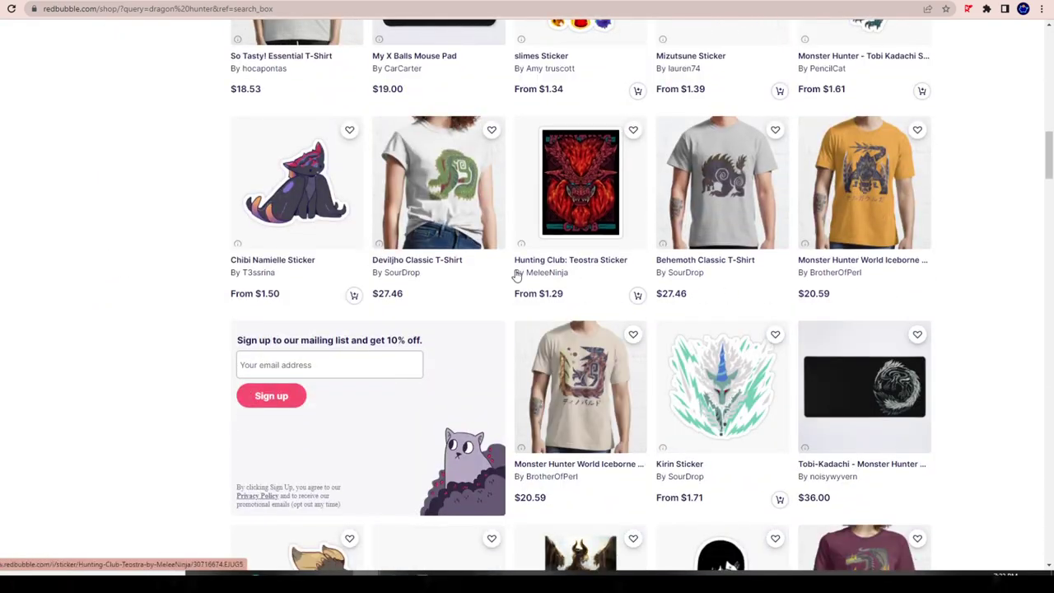
scroll(469, 312, "up", 14)
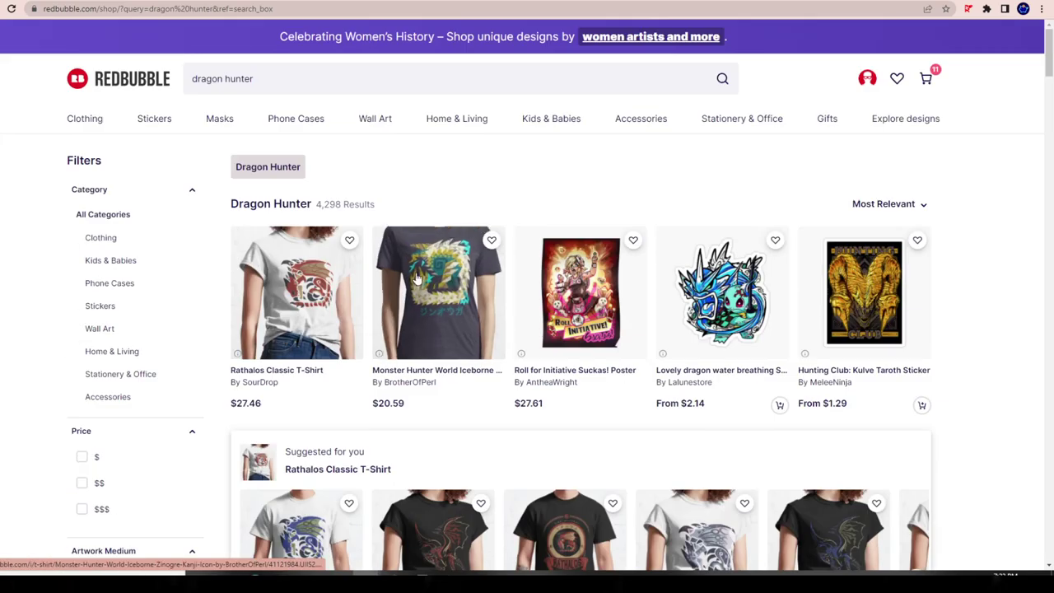
scroll(502, 477, "down", 8)
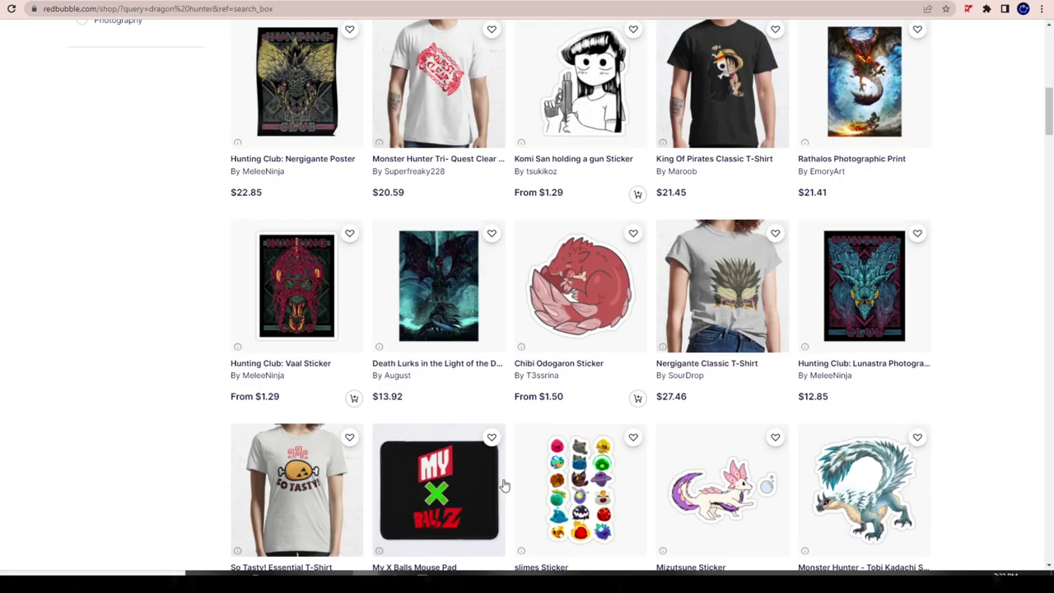
scroll(465, 412, "up", 5)
scroll(465, 412, "up", 3)
scroll(576, 288, "down", 4)
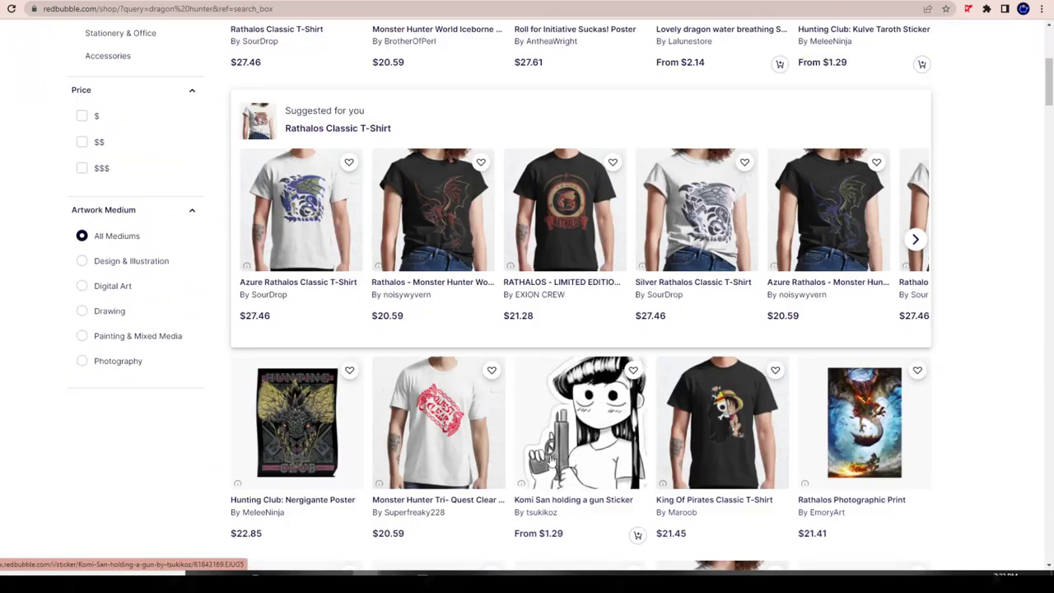
scroll(494, 197, "up", 4)
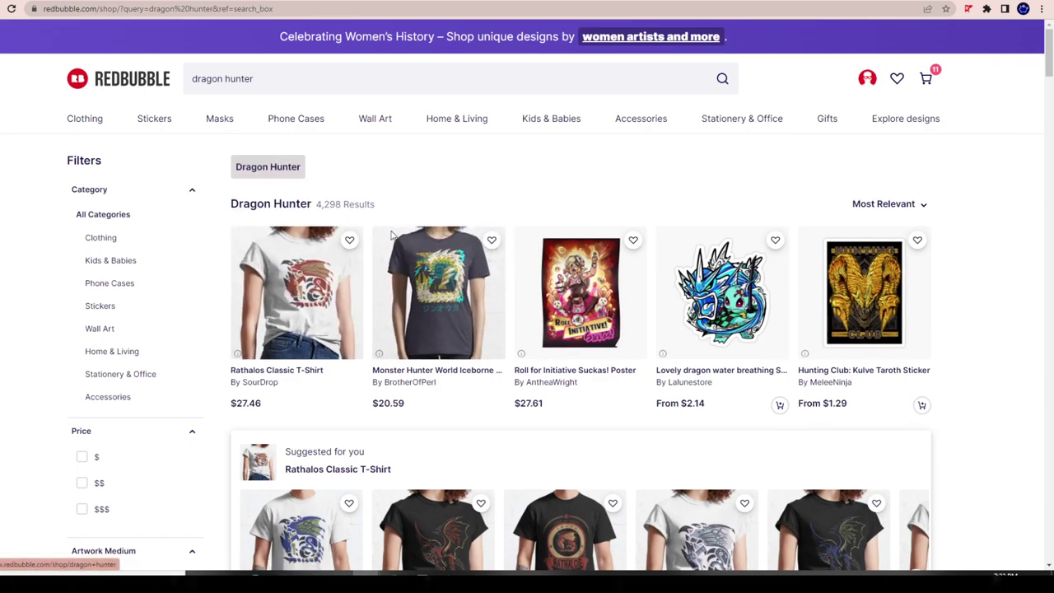
Step: Open the Monster Hunter World Iceborne T-shirt by BrotherOfPerl in a new tab and view its product tags
right_click(445, 276)
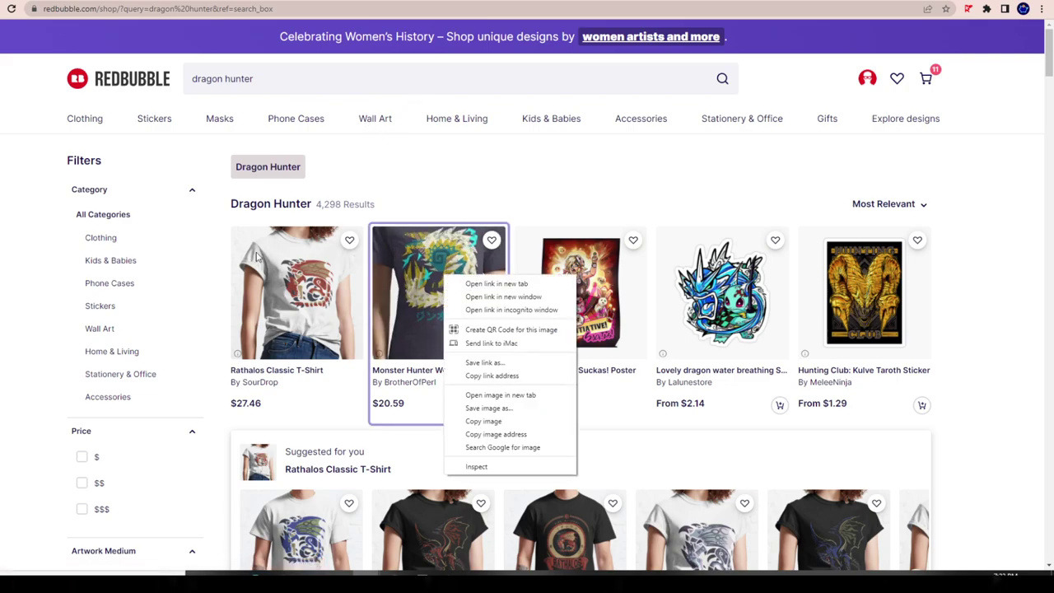
left_click(972, 289)
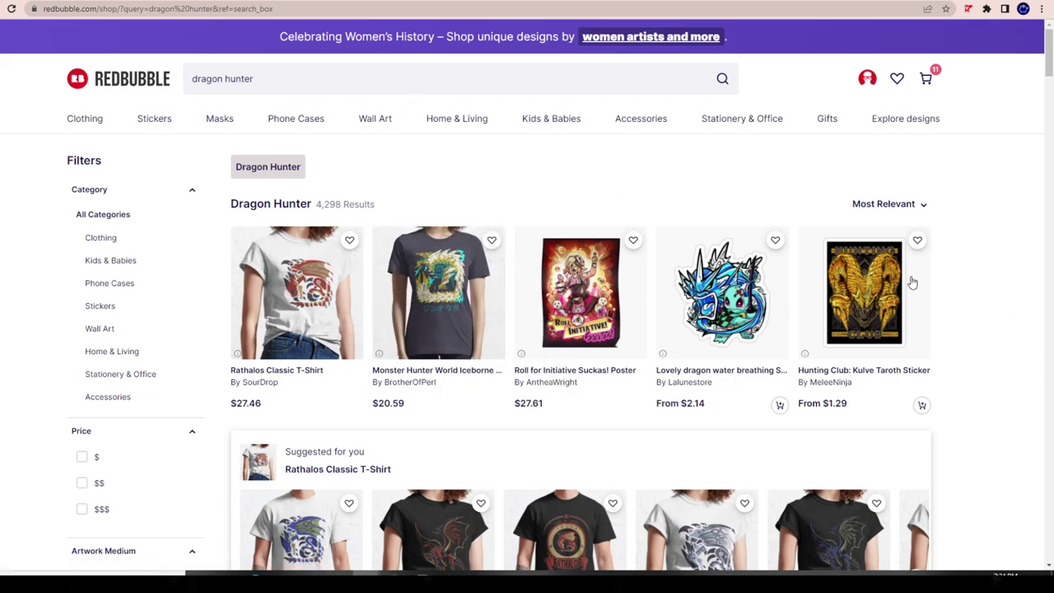
right_click(462, 279)
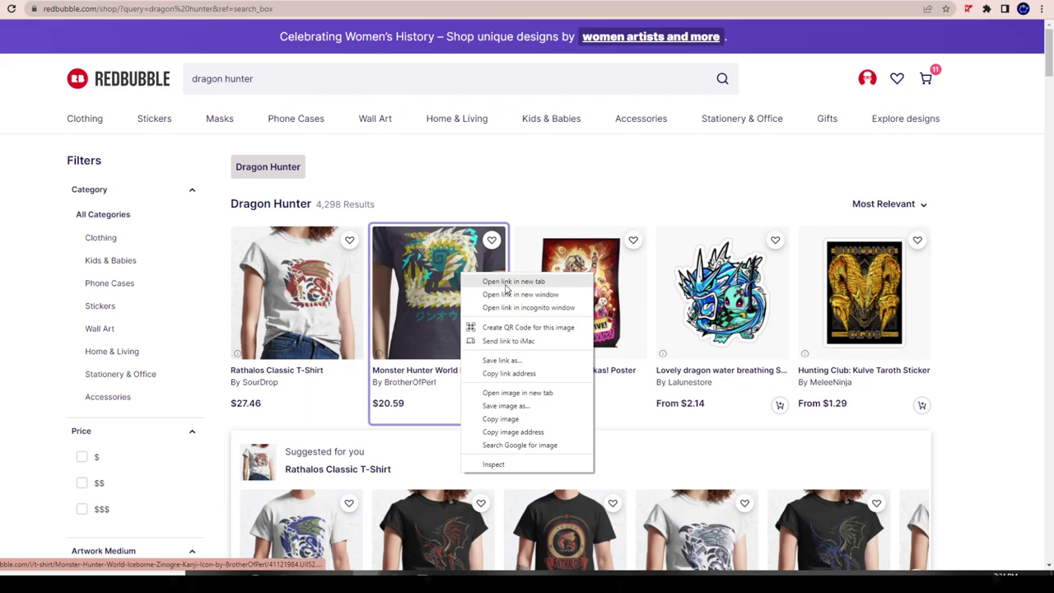
left_click(508, 280)
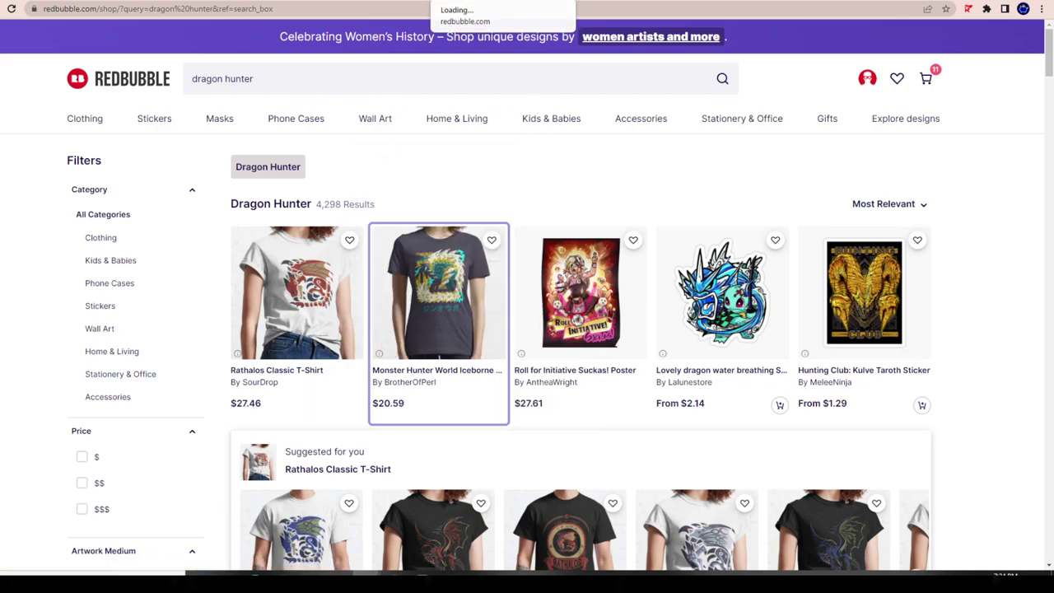
scroll(578, 353, "down", 4)
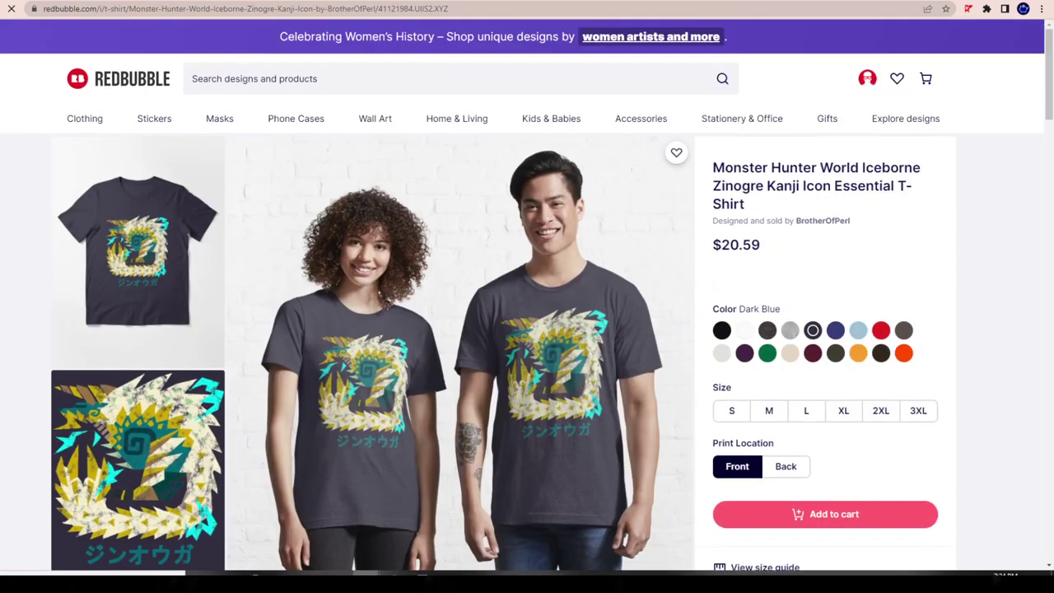
scroll(579, 353, "down", 10)
scroll(586, 340, "down", 15)
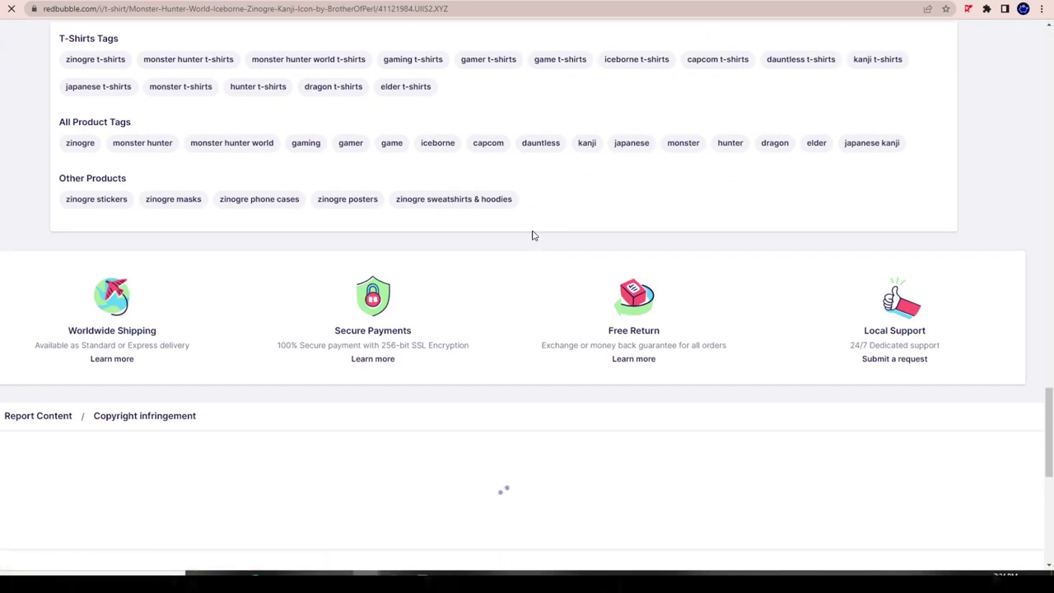
scroll(532, 233, "up", 2)
Step: Grab the tags of the Monster Hunter World Iceborne listing with RedBubble Rocket Tagger
left_click(968, 9)
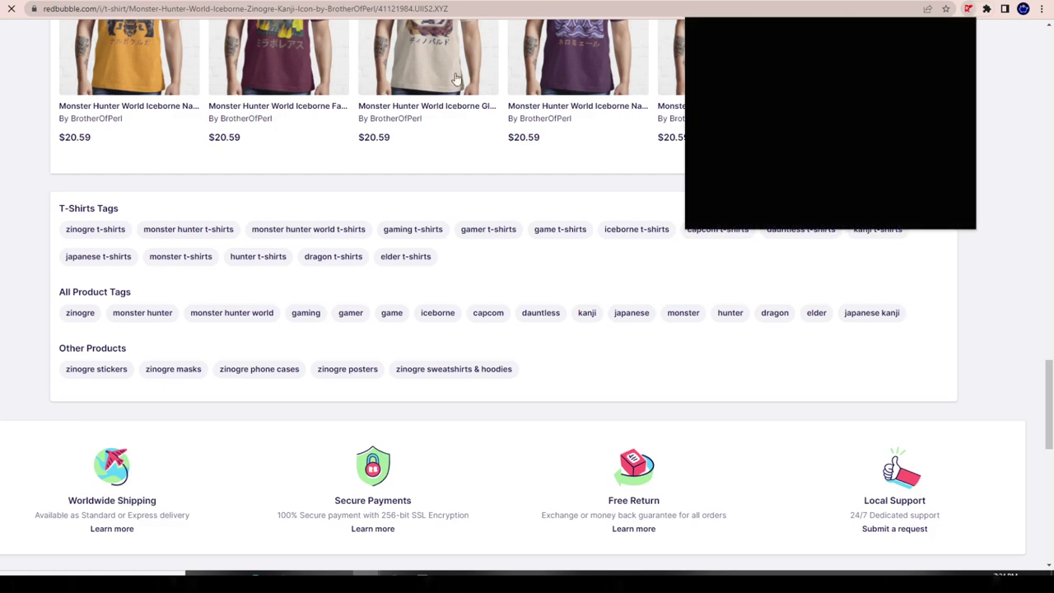
left_click(843, 74)
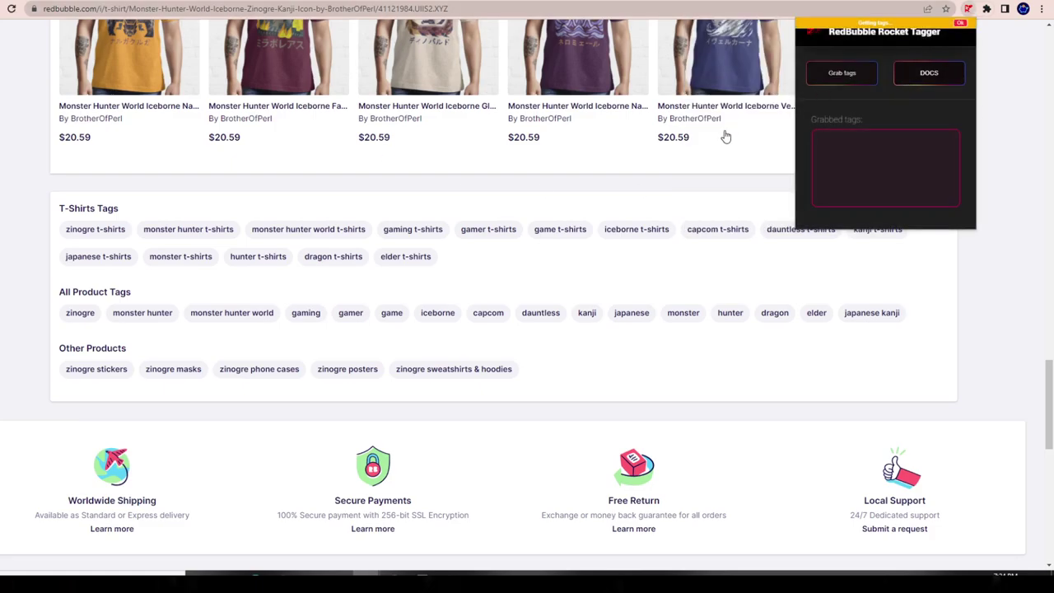
scroll(724, 137, "up", 15)
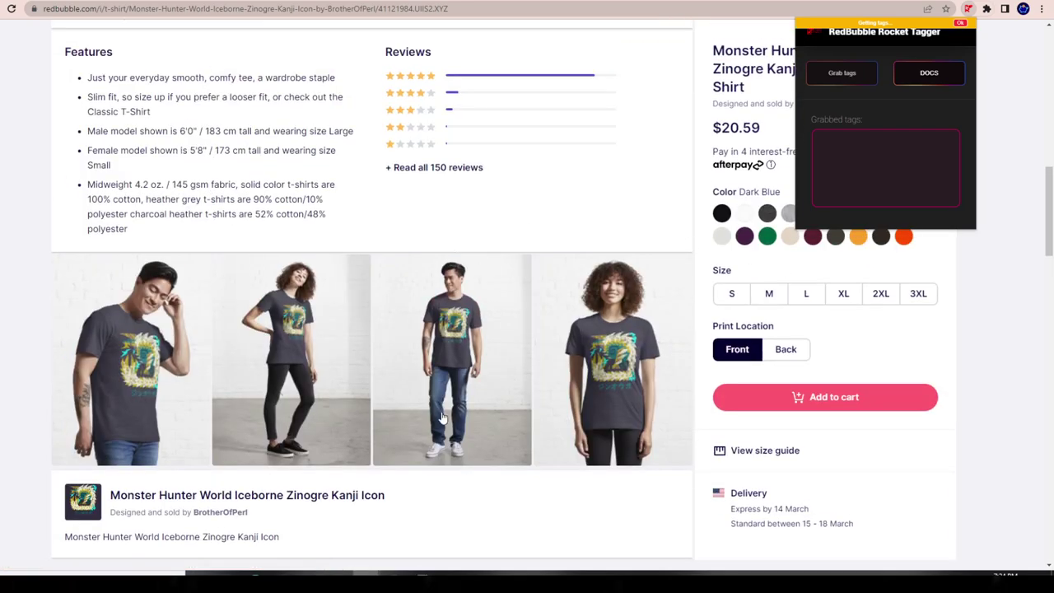
scroll(437, 392, "up", 10)
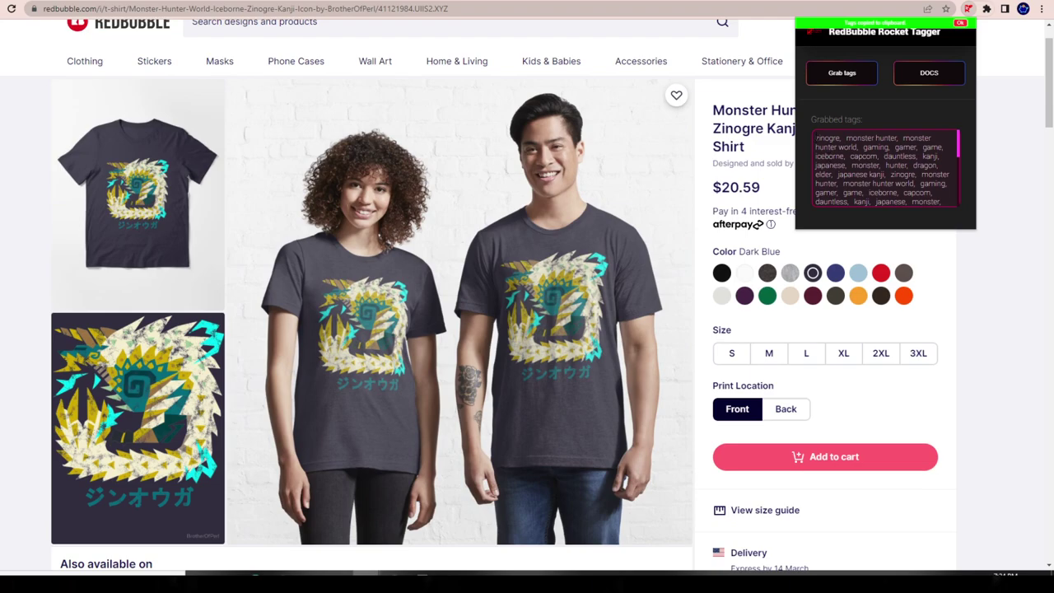
Step: Switch to Notepad and paste the grabbed tags on line 4, leaving two blank lines below the existing rathalos tag list
left_click(450, 573)
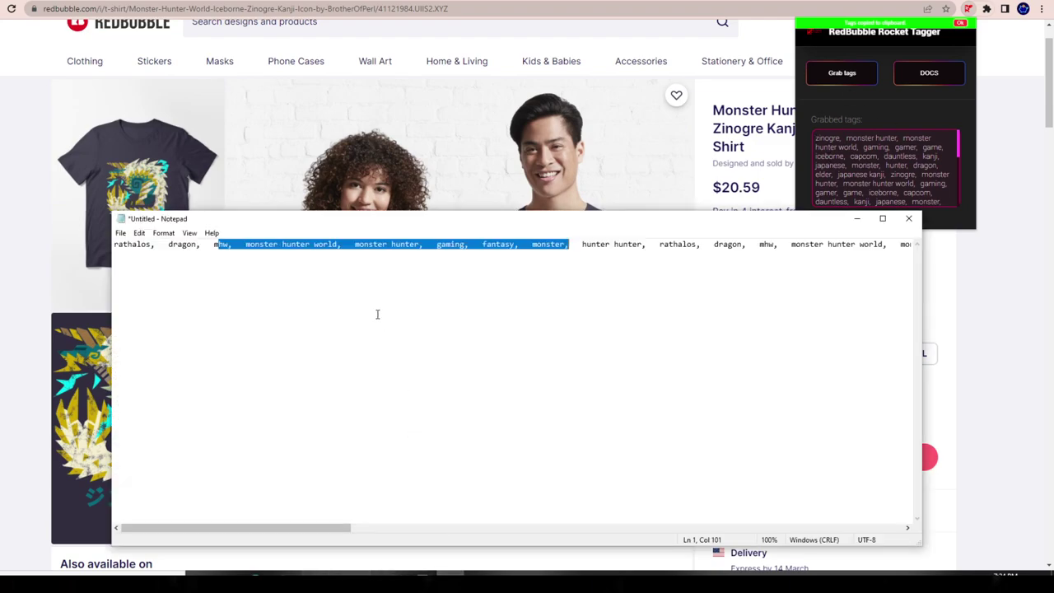
left_click(376, 312)
key("ctrl+a")
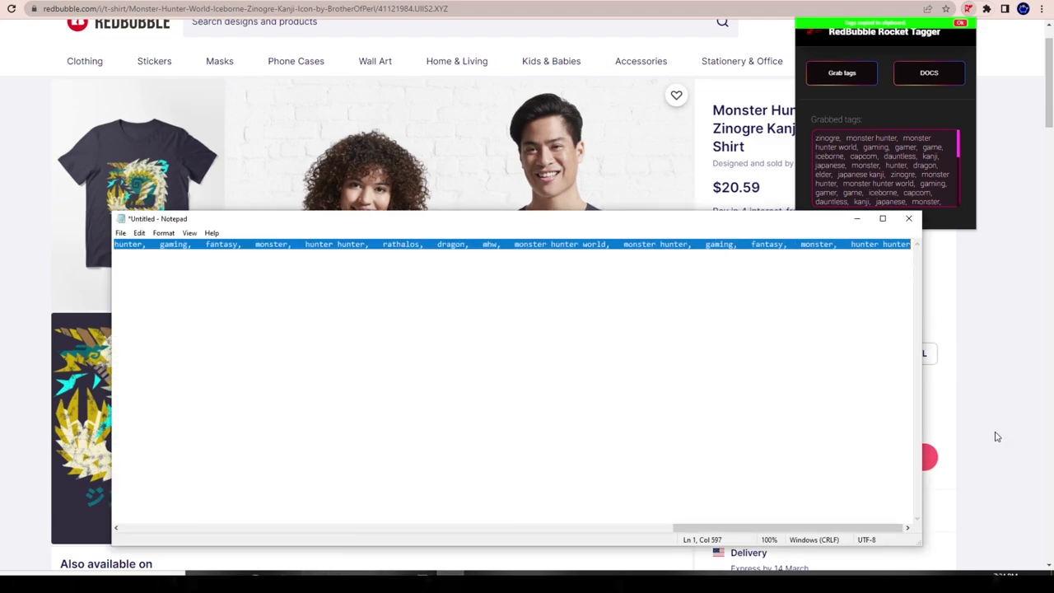
key("Right")
key("Return")
key("Return")
key("Return")
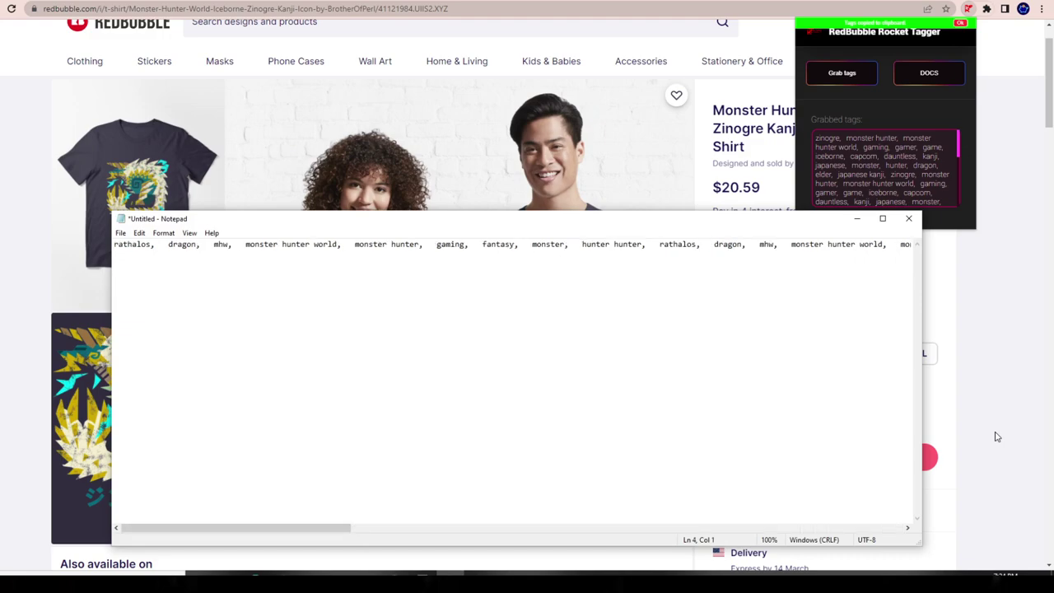
key("ctrl+v")
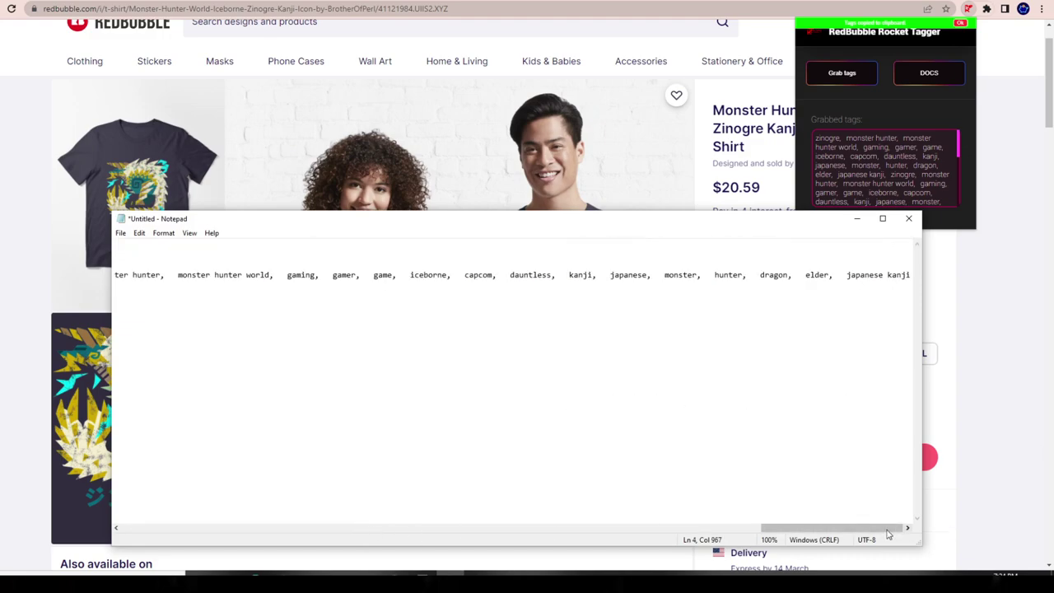
left_click_drag(823, 527, 183, 499)
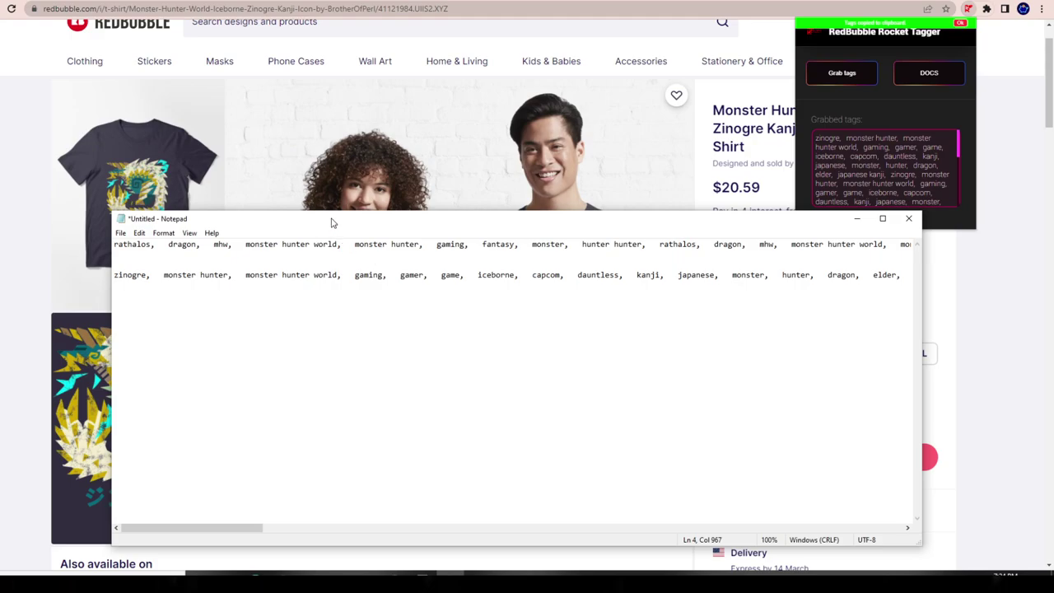
Step: Open Redbubble's explore page and copy the tag zinogre from the start of the second tag list in Notepad
left_click(454, 77)
left_click(412, 102)
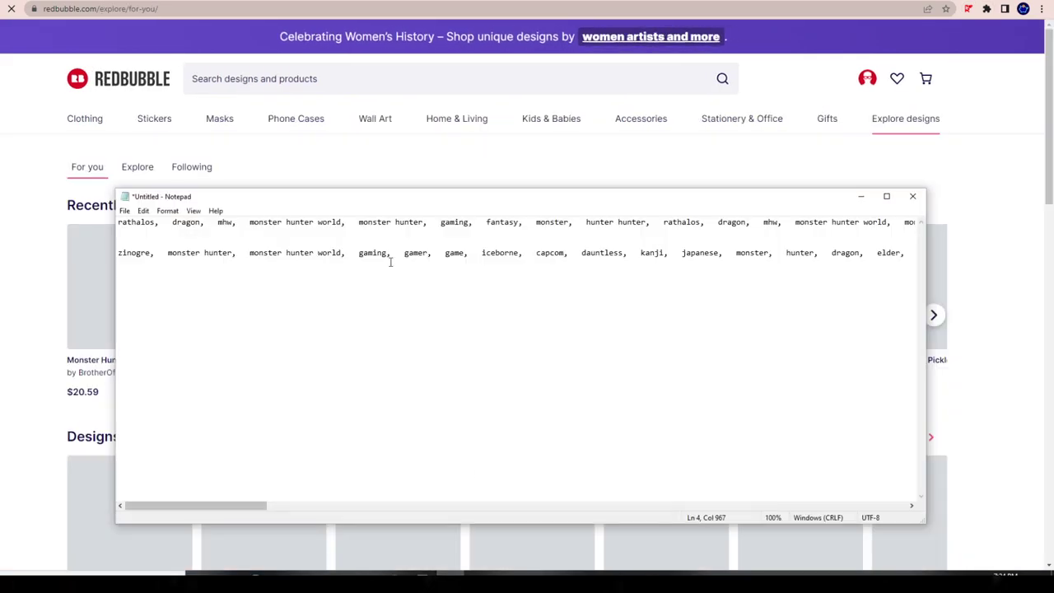
left_click_drag(122, 253, 145, 254)
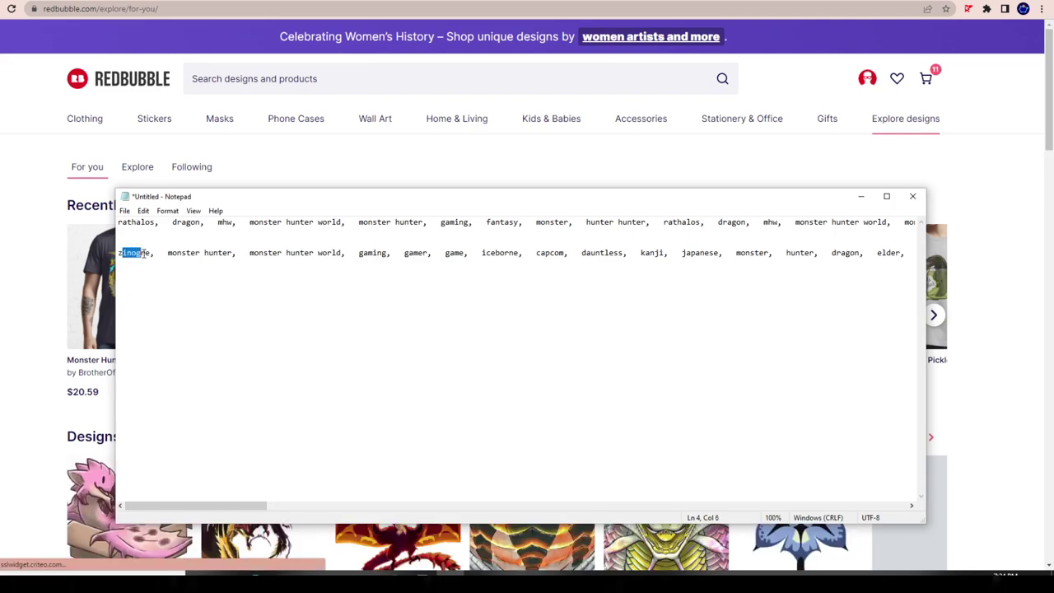
double_click(153, 252)
double_click(122, 253)
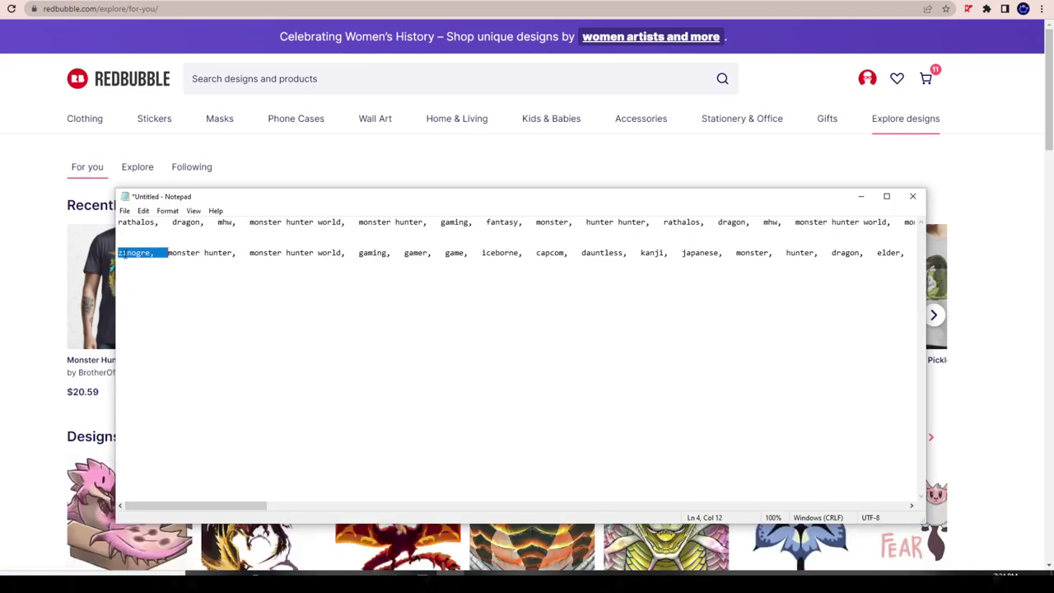
left_click(123, 252)
left_click_drag(150, 253, 116, 253)
key("ctrl+c")
Step: Search Redbubble for zinogre and return from the old TESS results to the trademark search form to submit a query
left_click(340, 77)
key("ctrl+v")
key("Return")
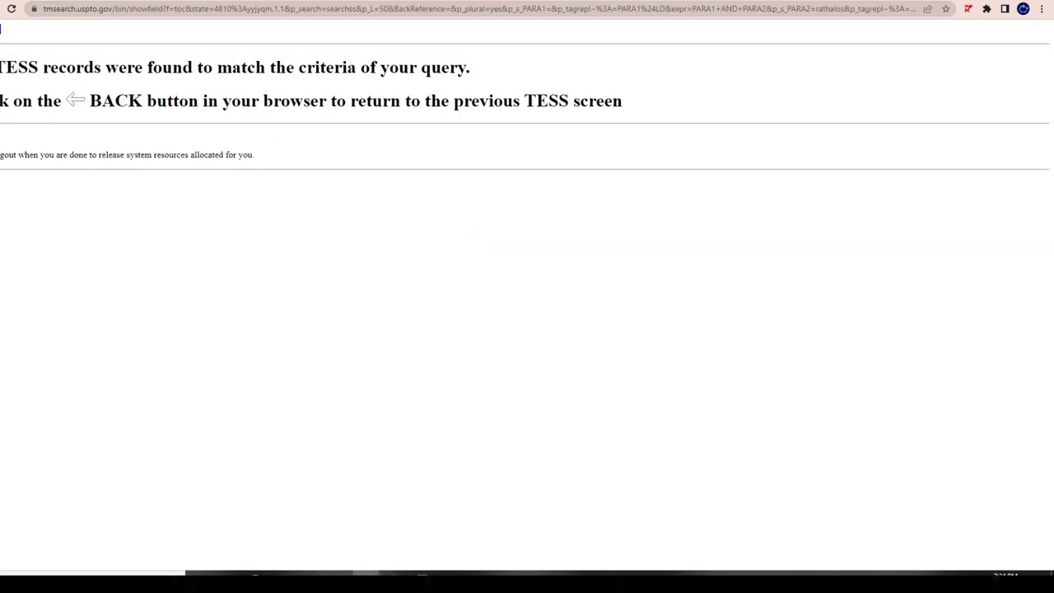
key("alt+Left")
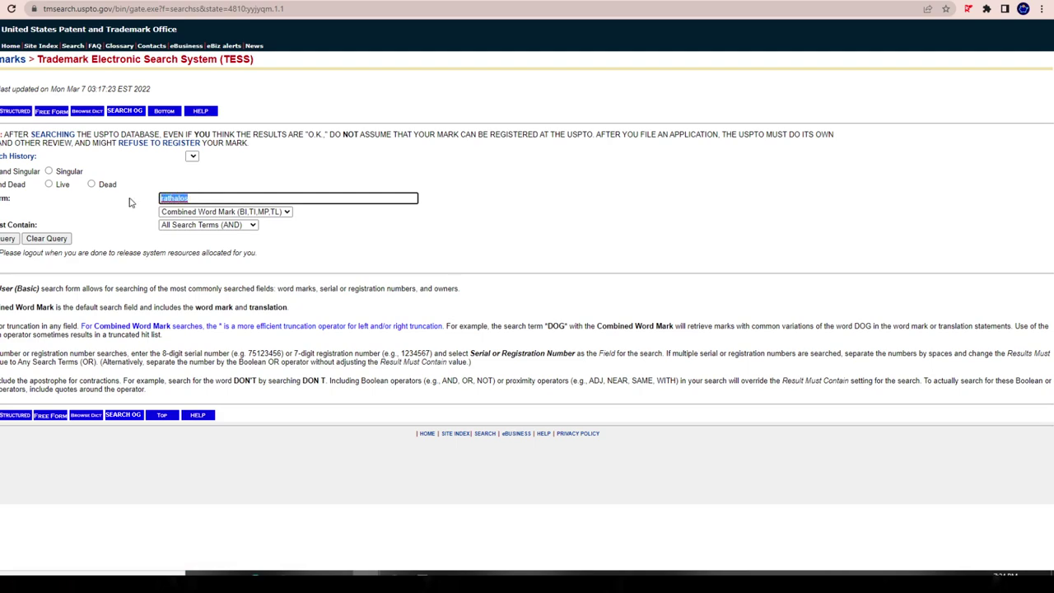
key("Return")
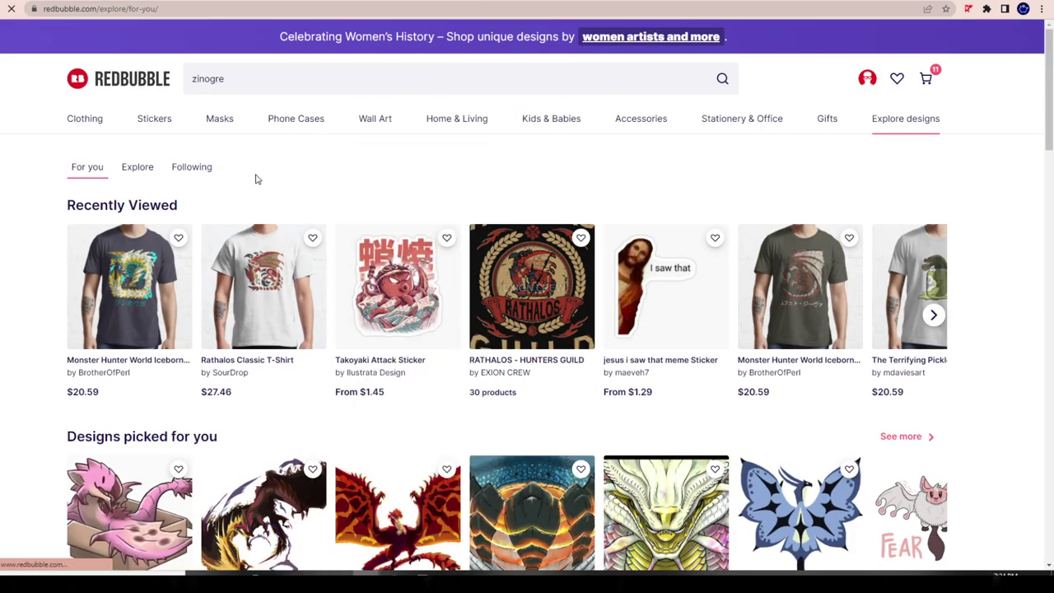
Step: Examine the result count for zinogre on Redbubble and compare the competing designs further down the results
left_click(257, 83)
key("Escape")
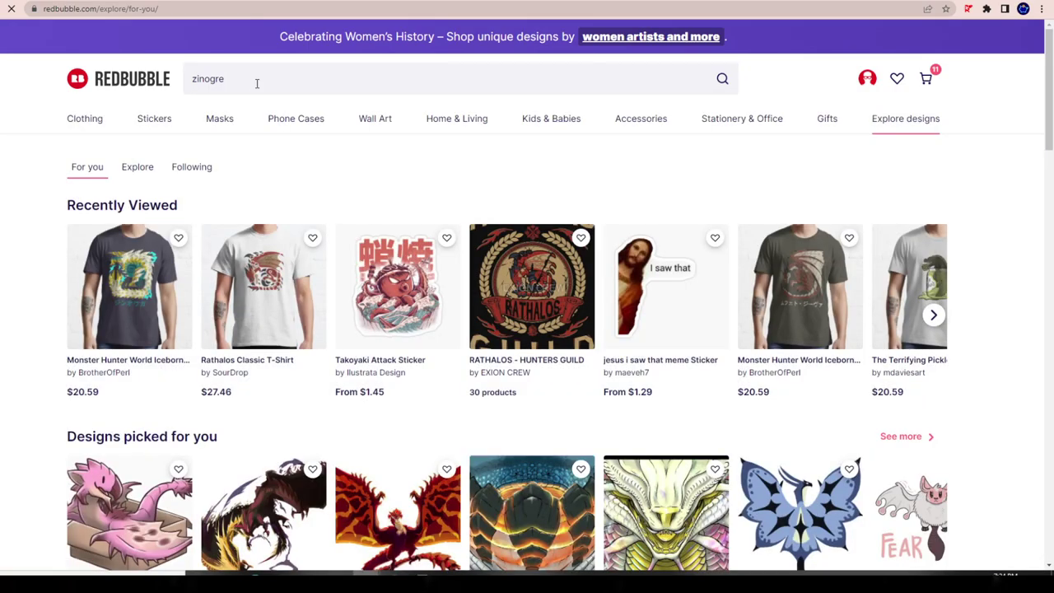
scroll(451, 310, "down", 1)
scroll(393, 124, "up", 1)
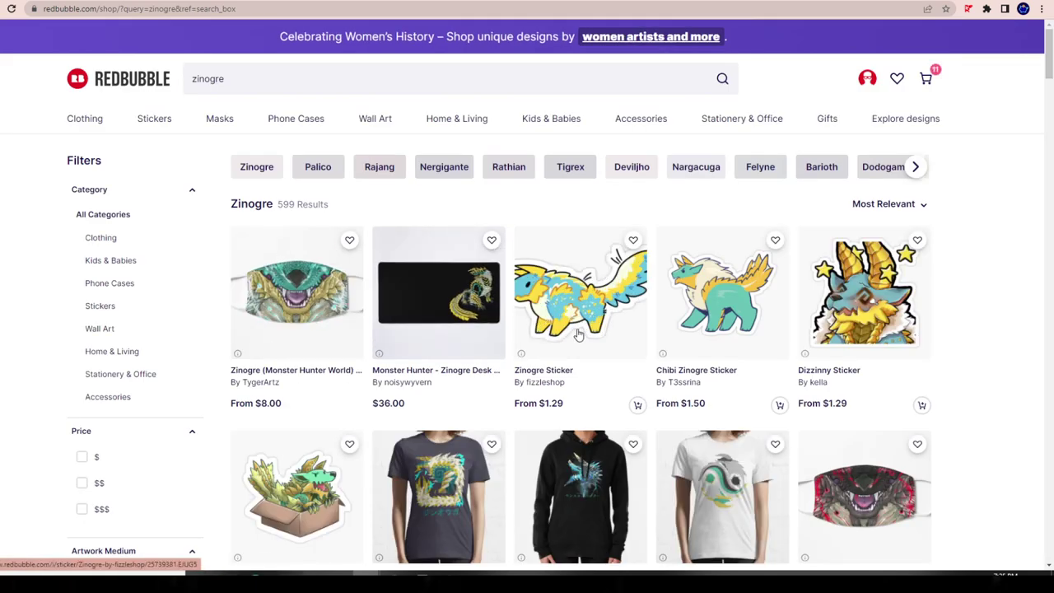
scroll(354, 298, "down", 4)
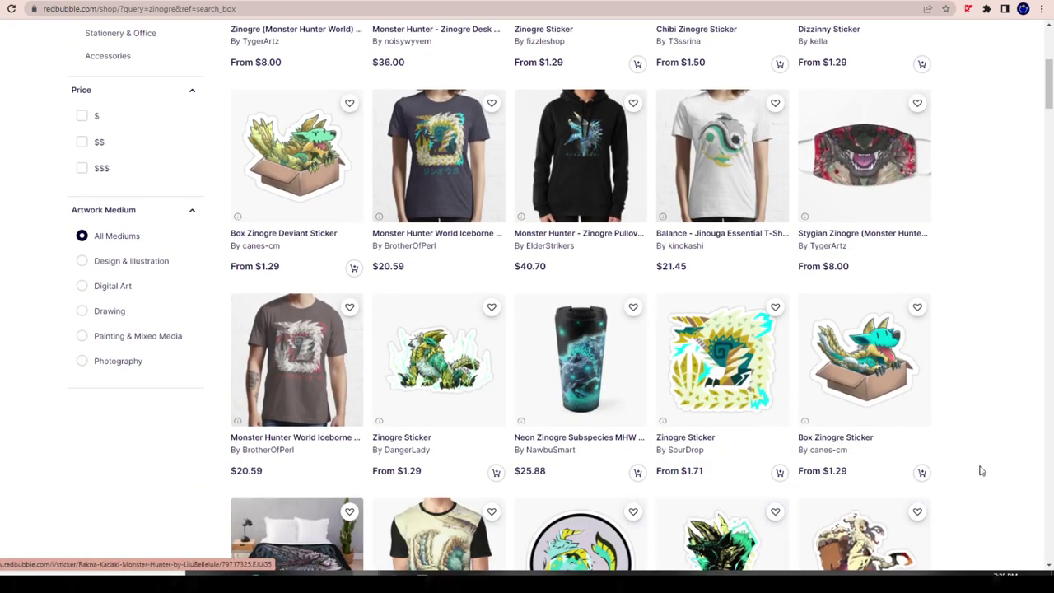
scroll(979, 469, "up", 4)
scroll(885, 329, "down", 5)
scroll(881, 332, "down", 5)
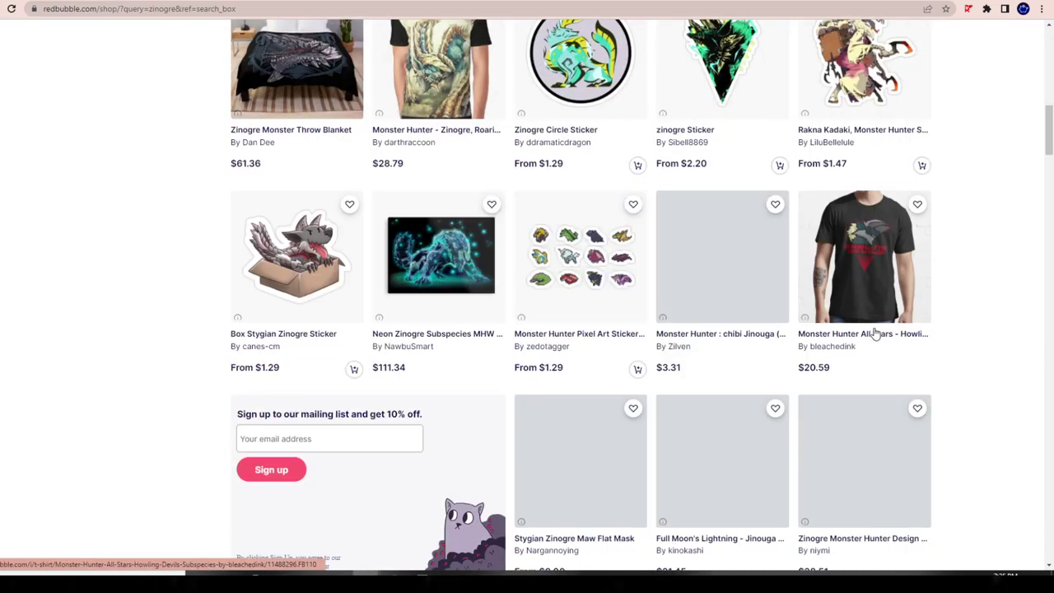
scroll(502, 233, "up", 10)
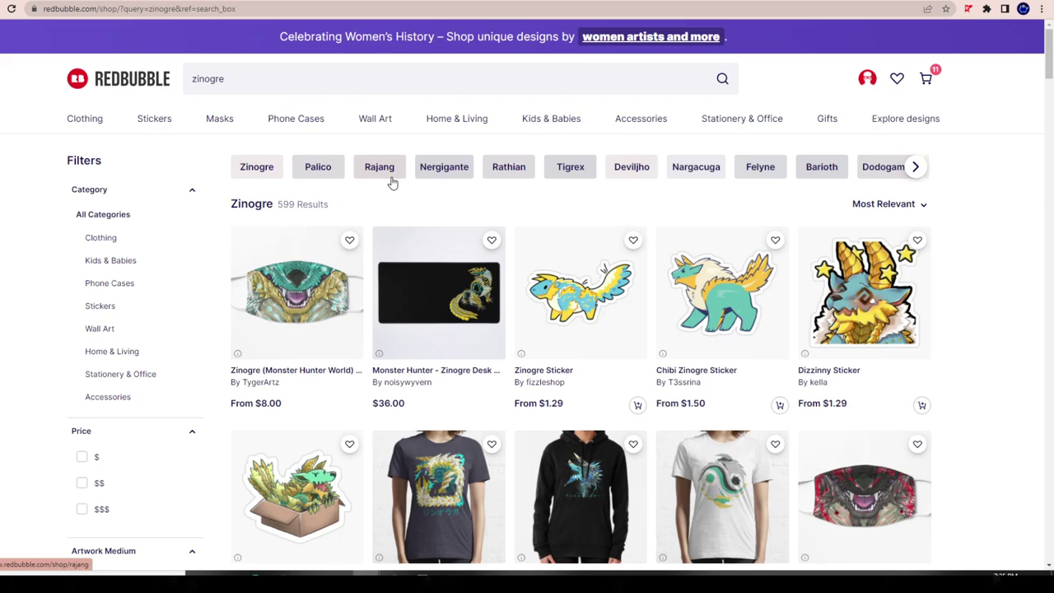
Step: Glance at the Canva dragon design, then review the upper rows of the zinogre results once more
left_click(231, 79)
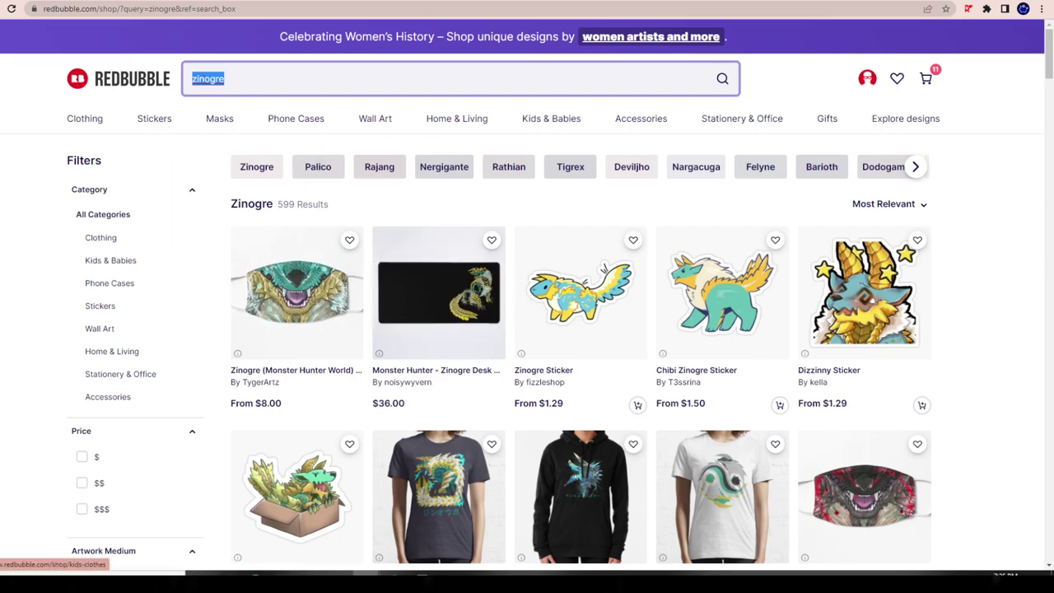
key("ctrl+Tab")
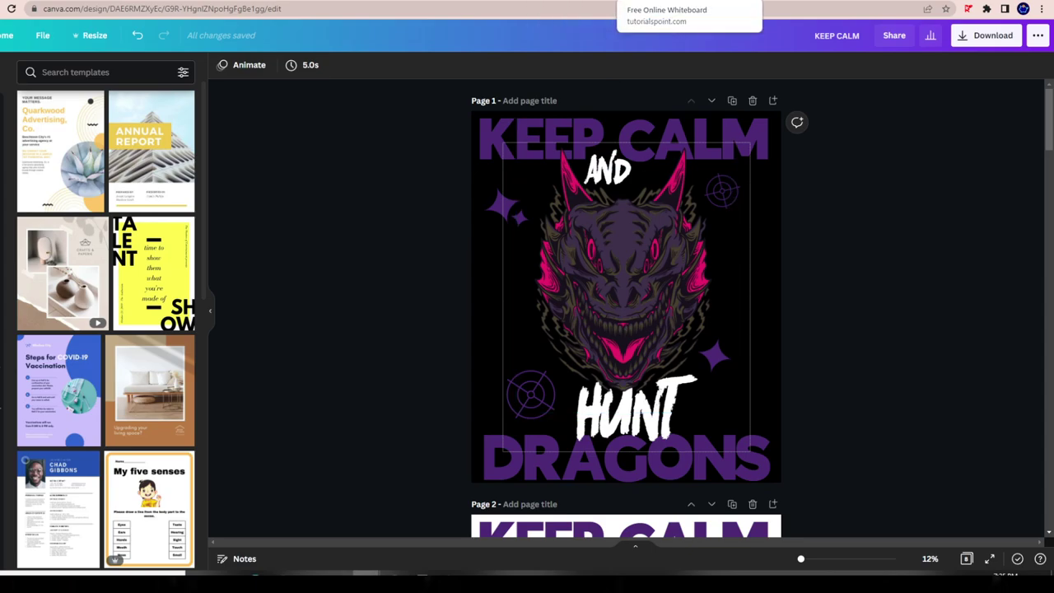
key("ctrl+Tab")
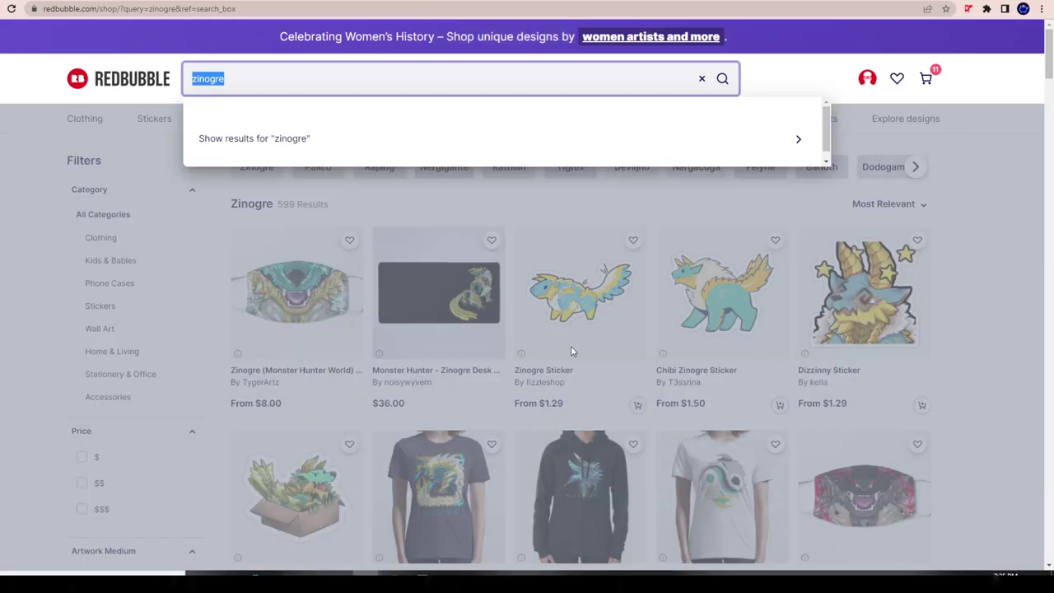
left_click(560, 281)
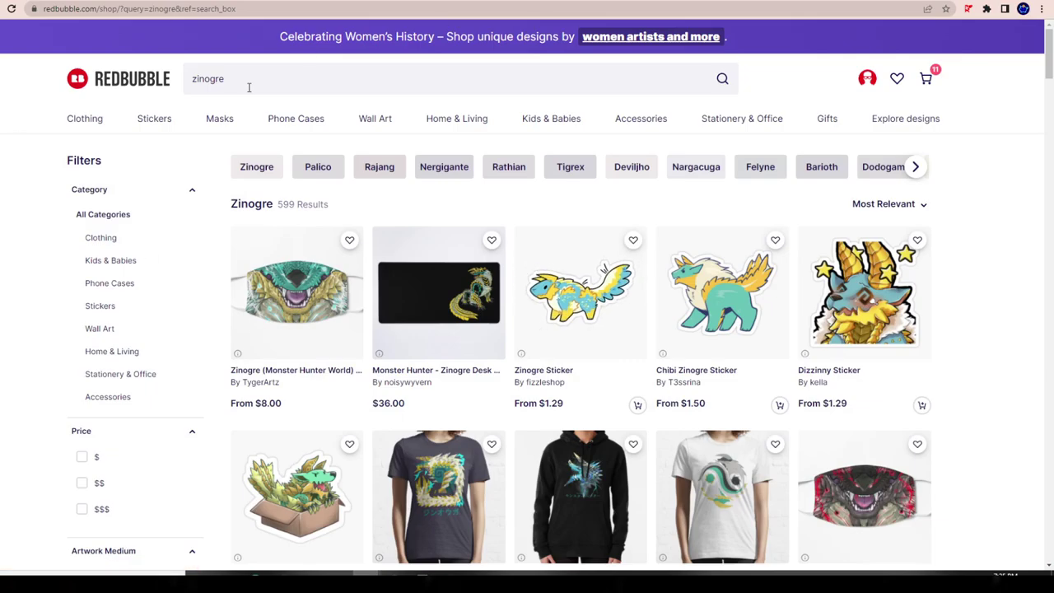
scroll(504, 187, "down", 2)
scroll(494, 206, "up", 2)
scroll(477, 223, "down", 5)
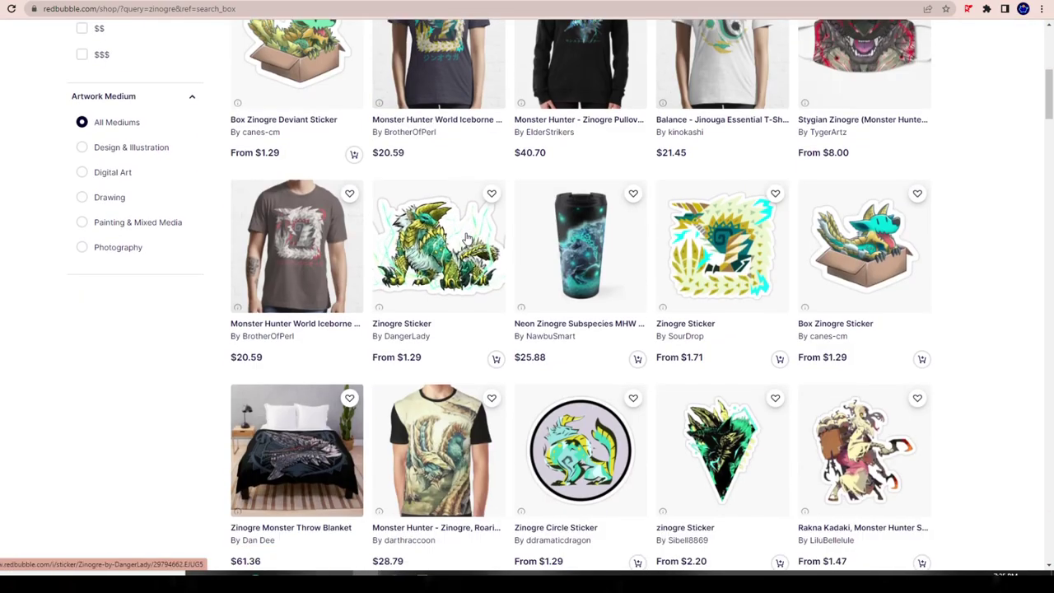
scroll(466, 239, "up", 4)
scroll(466, 239, "up", 2)
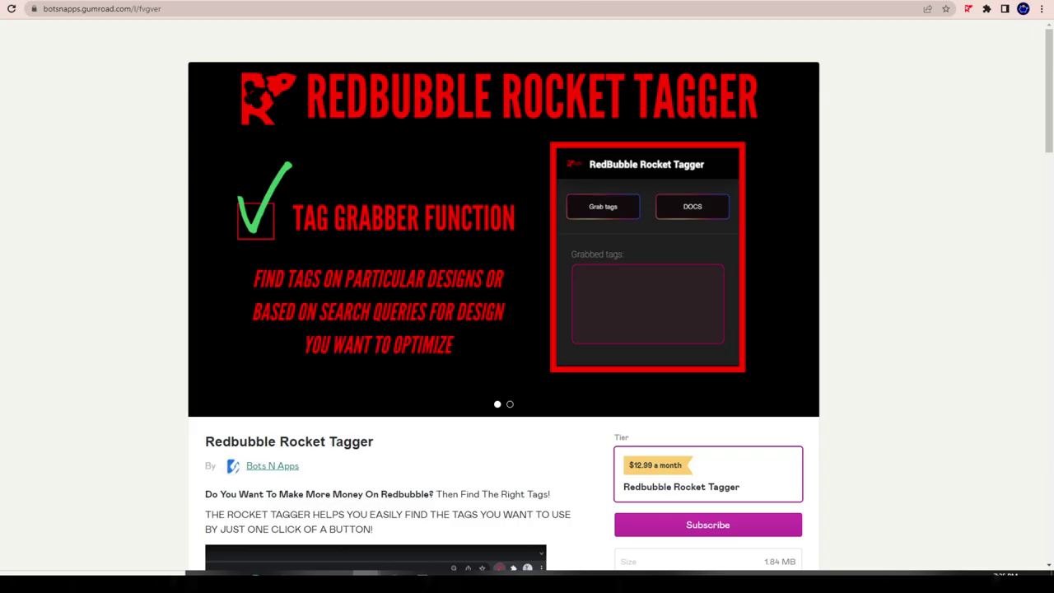
Step: Read how tag relevancy drives Redbubble traffic on the Redbubble Rocket Tagger's Gumroad page
scroll(256, 269, "down", 9)
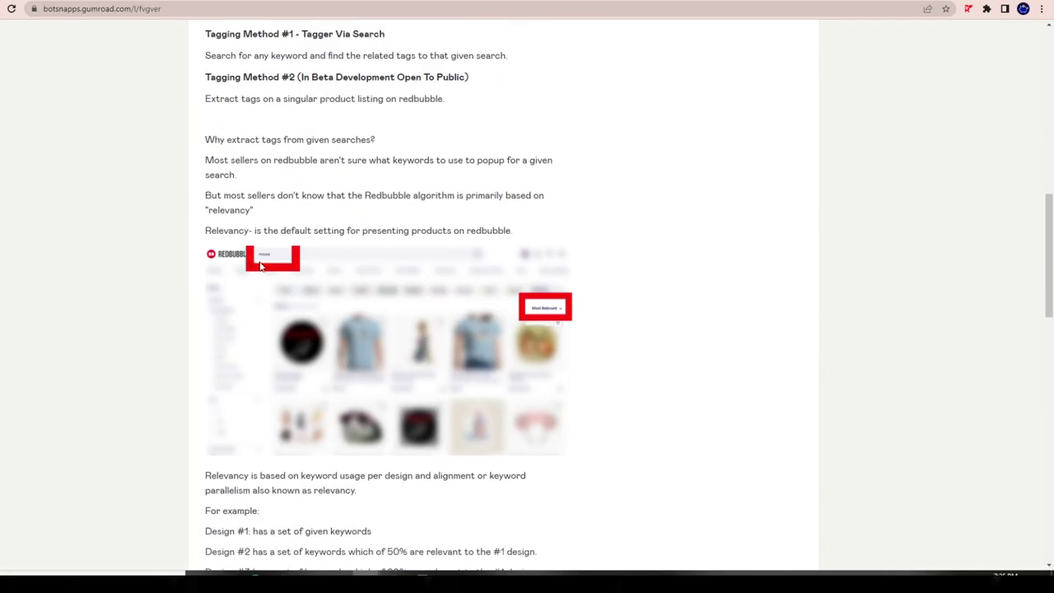
scroll(354, 90, "up", 1)
scroll(510, 292, "down", 5)
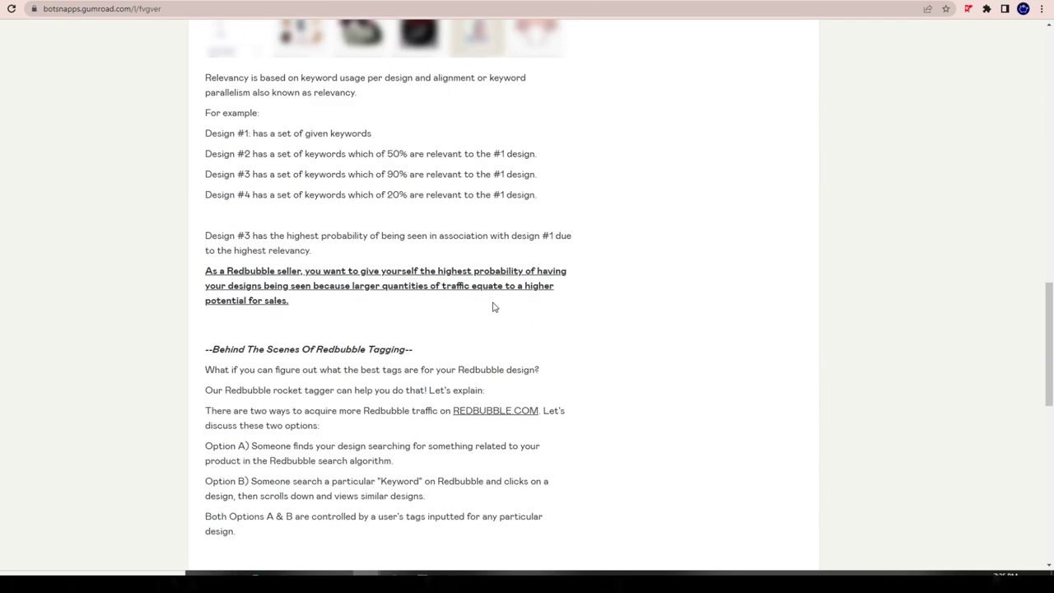
double_click(245, 92)
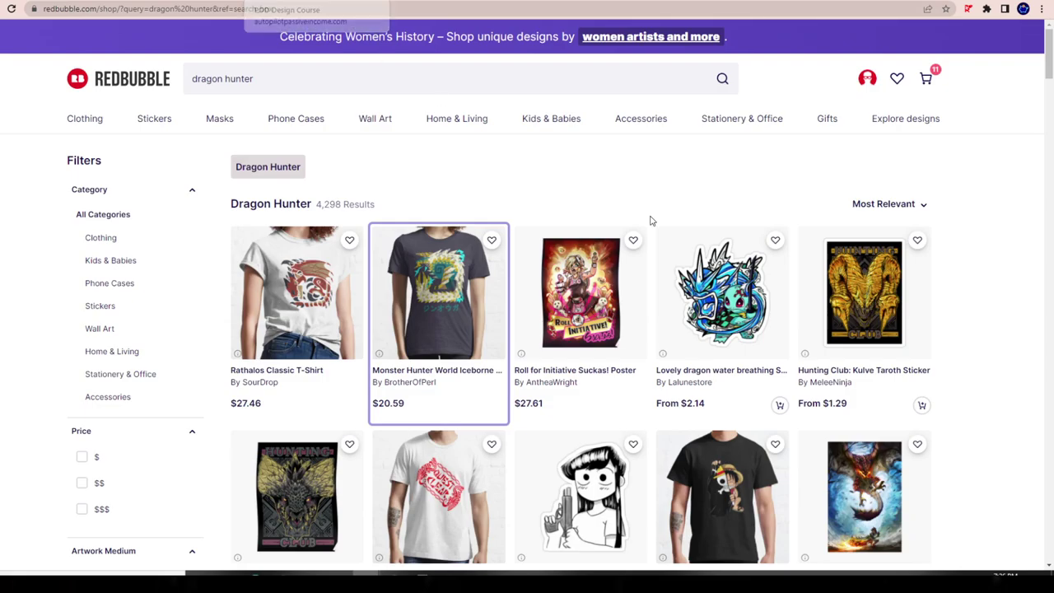
Step: Review the dragon hunter results on Redbubble, then replace that query with a search for keep calm and hunt
scroll(778, 403, "down", 4)
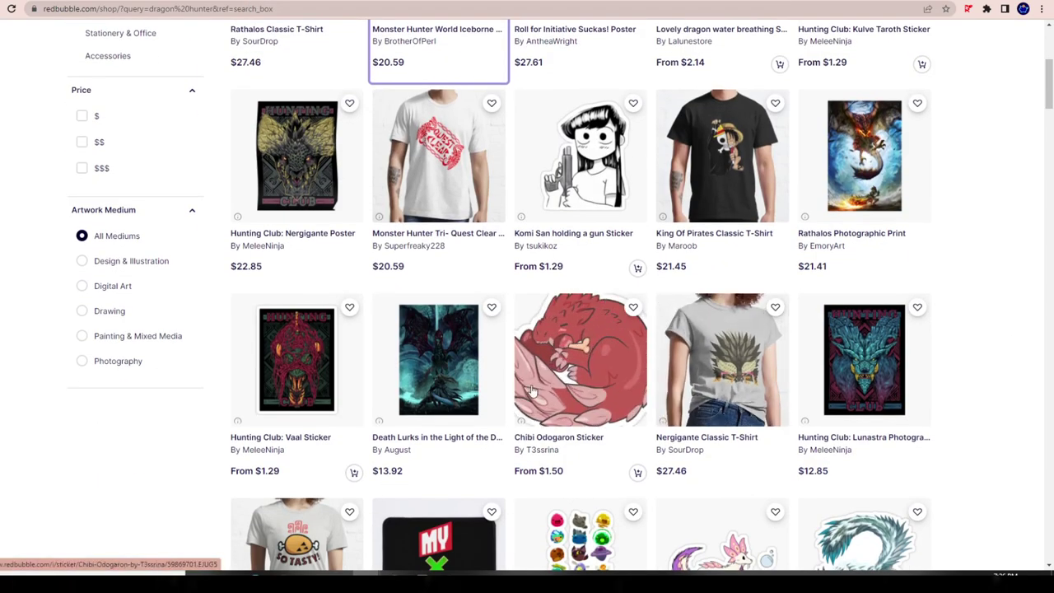
scroll(435, 348, "up", 4)
left_click(295, 86)
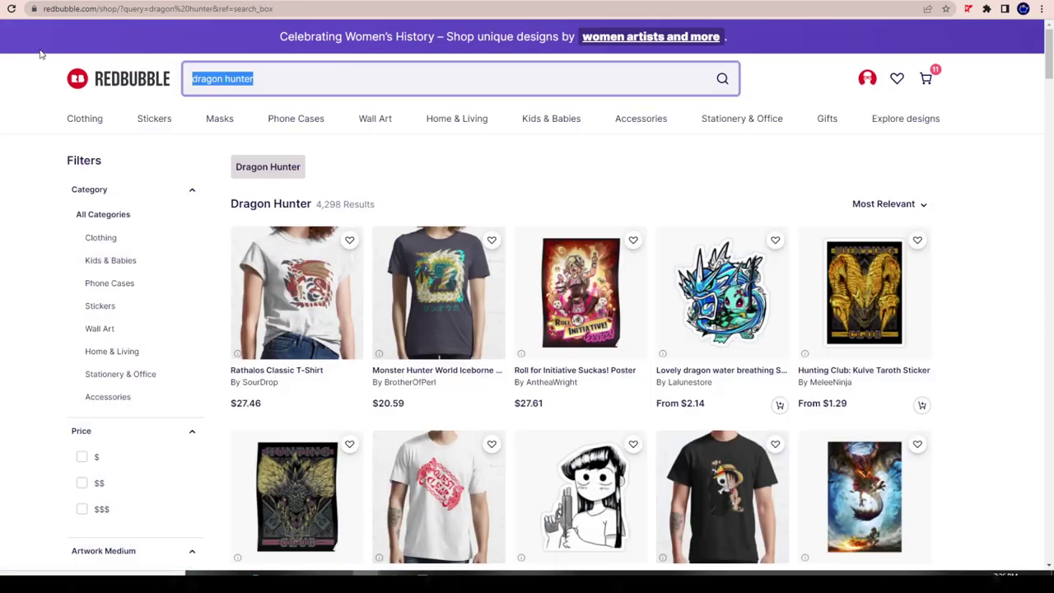
type("ke")
key("BackSpace")
key("BackSpace")
type("calm")
key("BackSpace")
key("BackSpace")
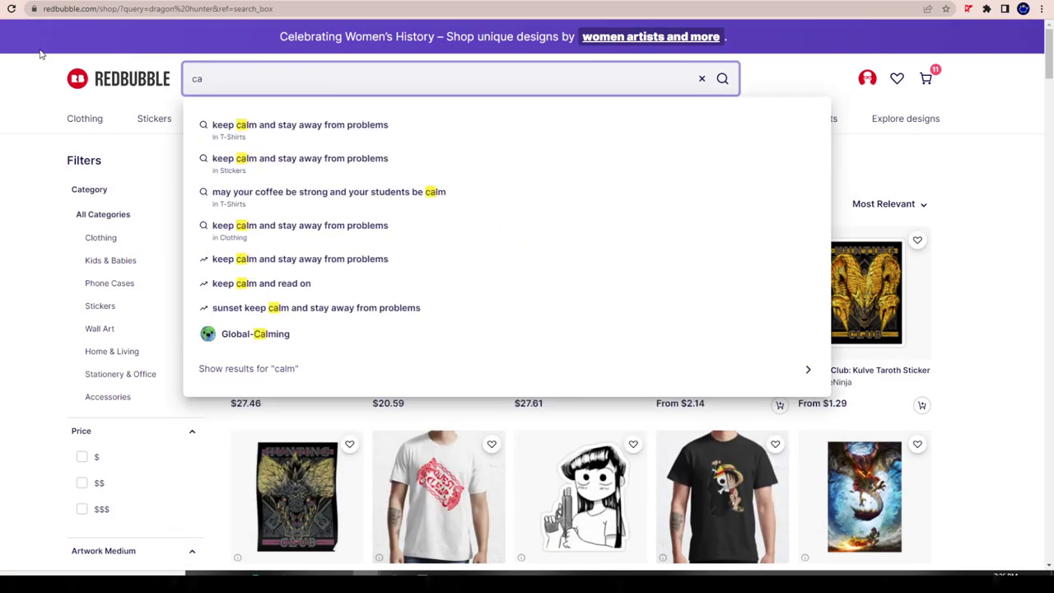
key("BackSpace")
key("BackSpace")
type("keep calm a")
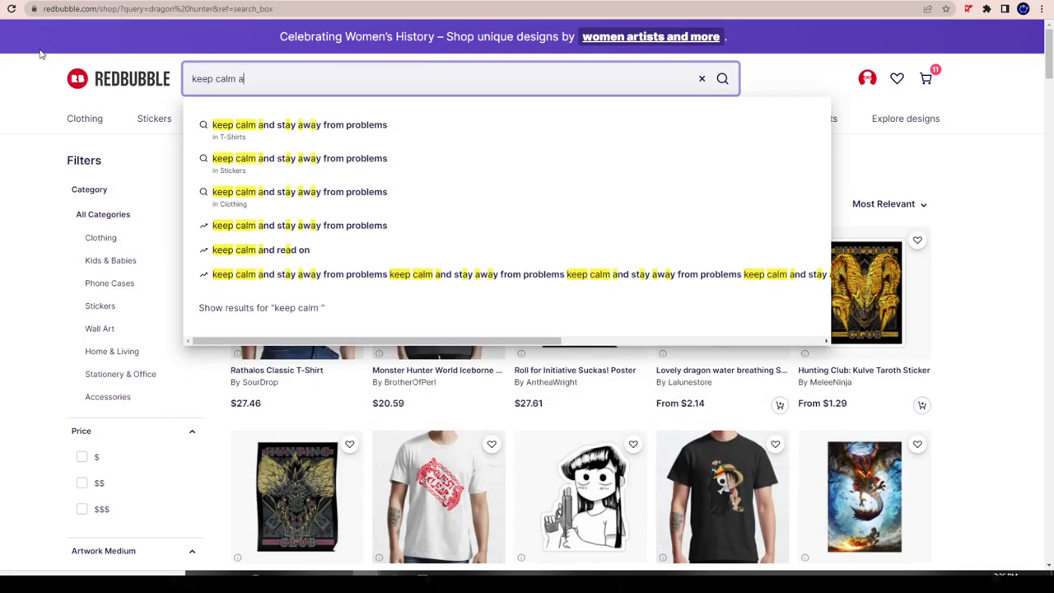
type("nd hunt")
key("Return")
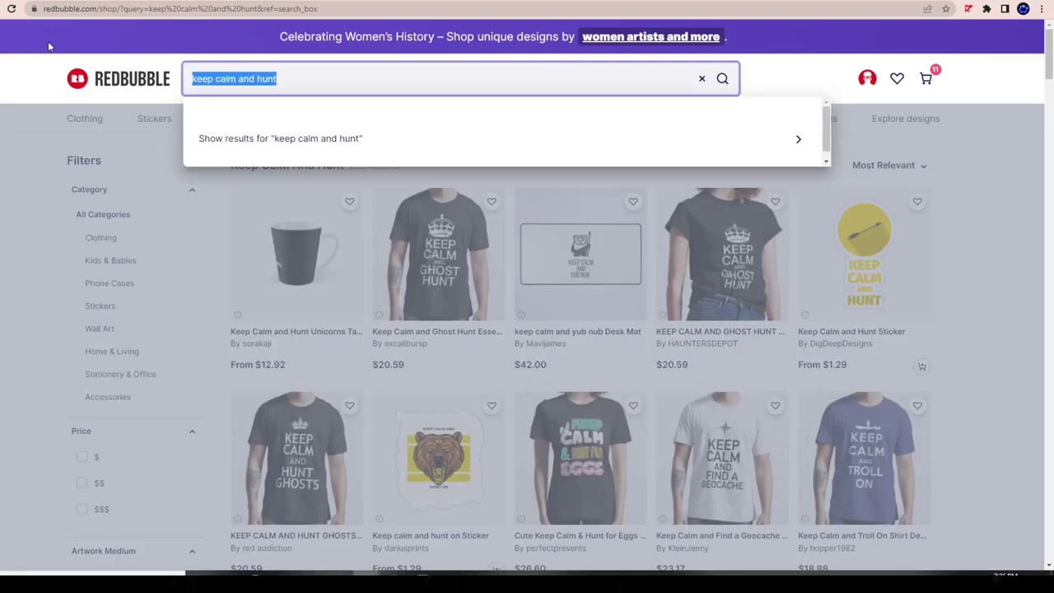
Step: Compare the search phrase with the Keep Calm And Hunt tag in the Add new work form, and return to the results
left_click(247, 78)
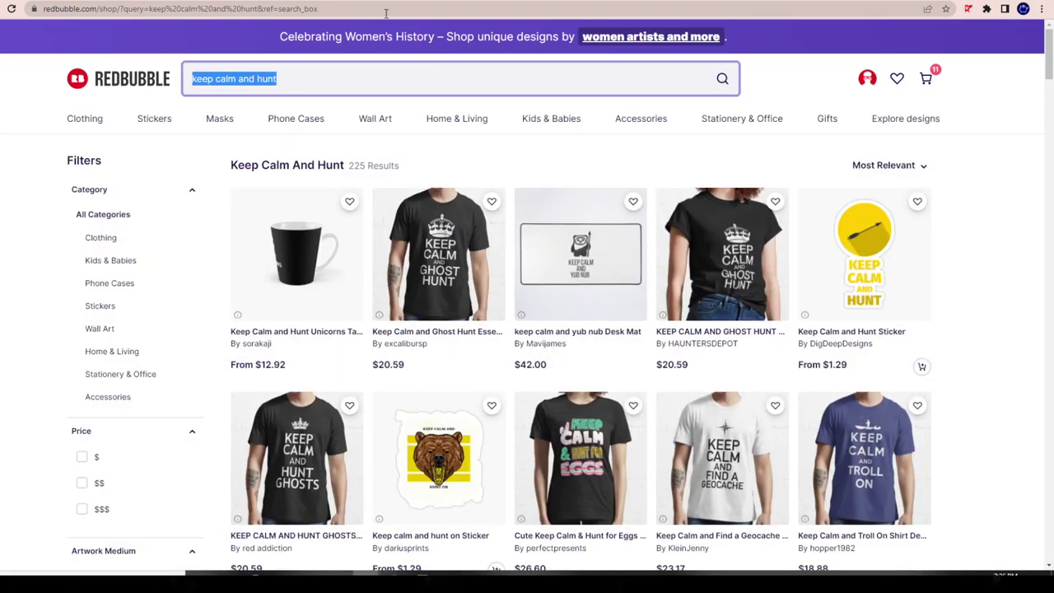
mouse_move(395, 583)
left_click(442, 521)
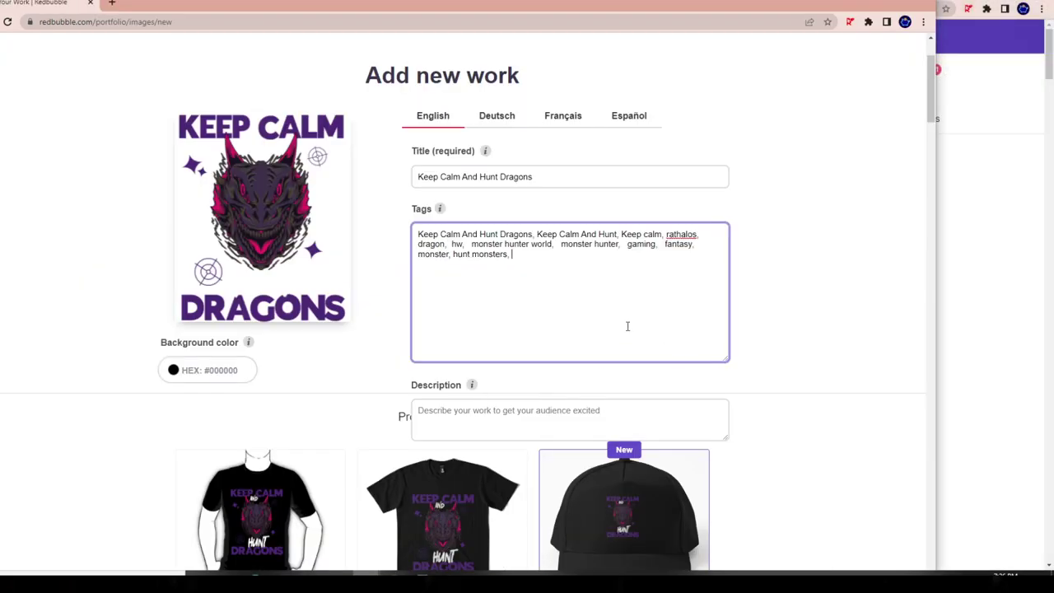
left_click_drag(541, 234, 605, 235)
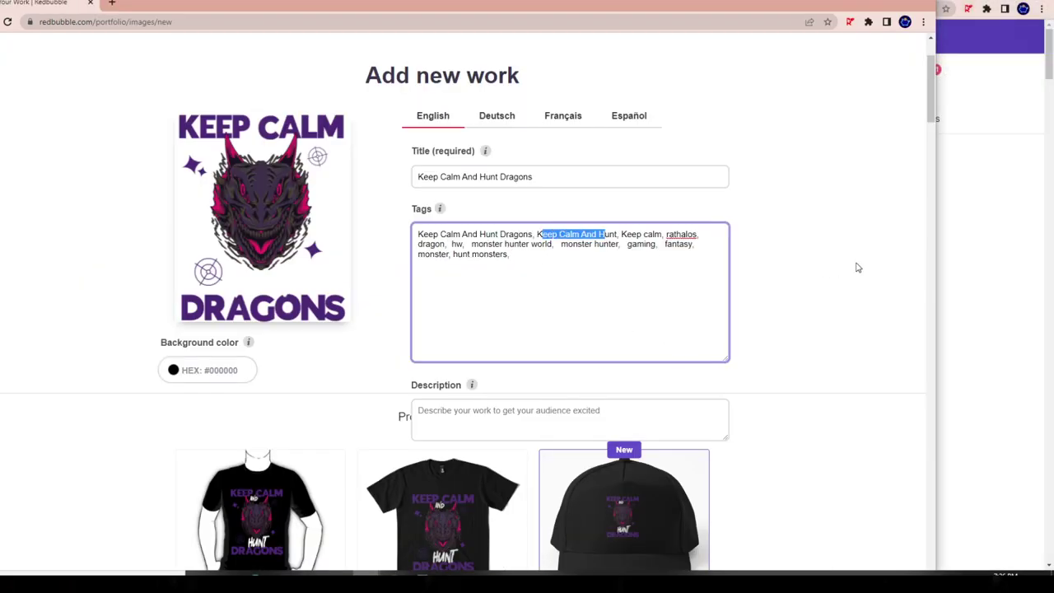
left_click(1002, 226)
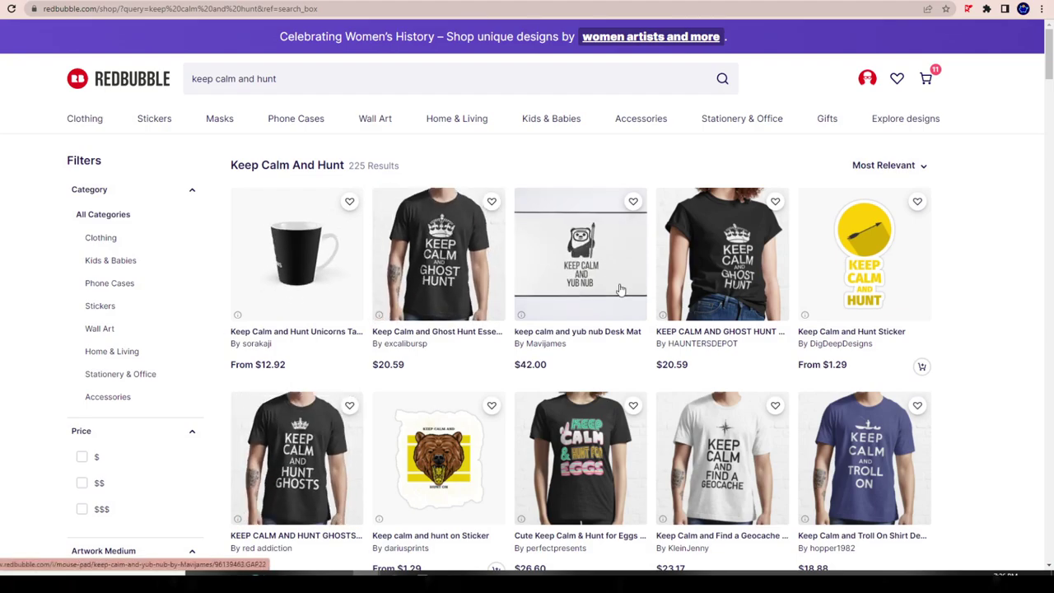
Step: Look over the keep calm and hunt results and sort them by Best Selling
scroll(418, 270, "down", 3)
scroll(418, 270, "up", 3)
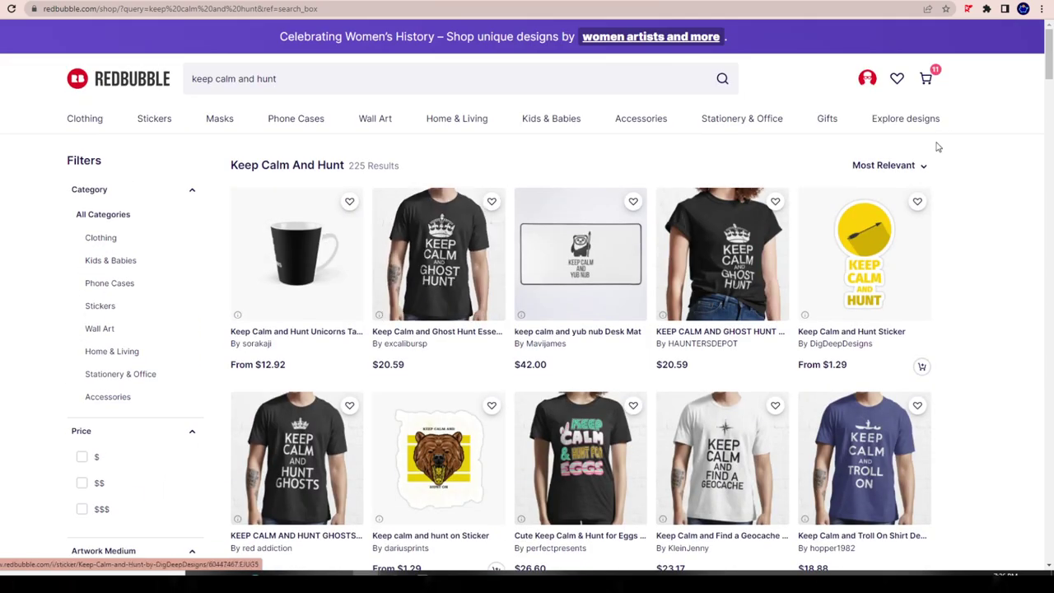
left_click(909, 168)
left_click(896, 215)
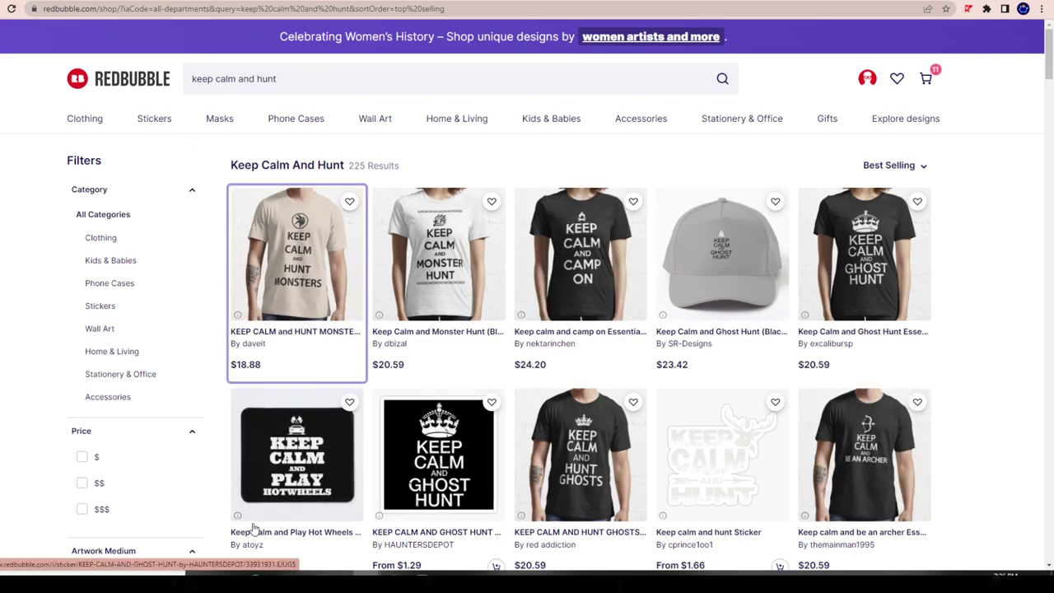
Step: Open the KEEP CALM and HUNT MONSTERS T-shirt from the results and copy that phrase from its product title
left_click(294, 261)
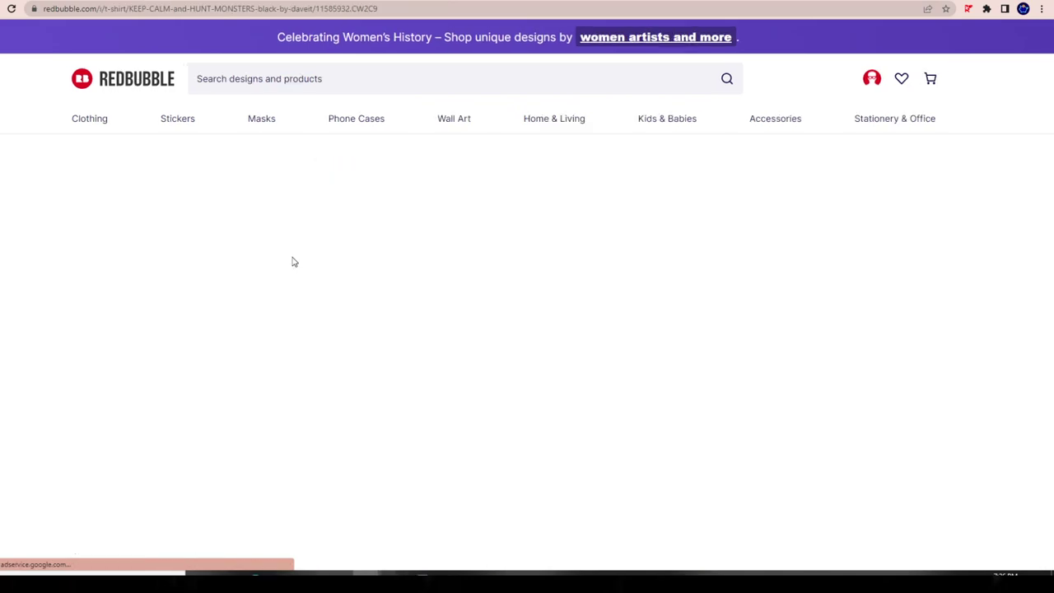
left_click_drag(735, 167, 785, 186)
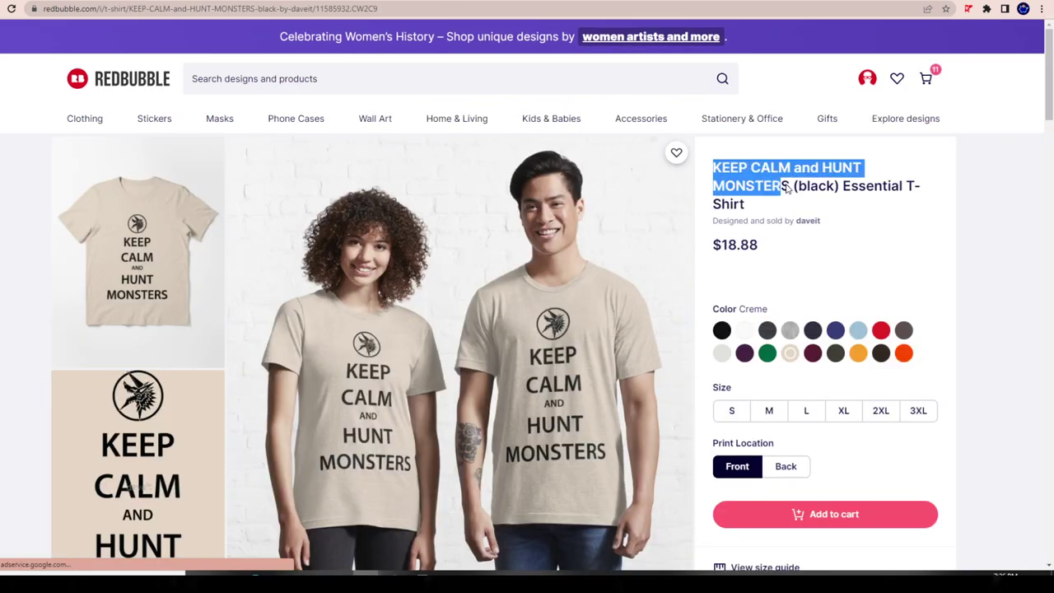
right_click(786, 173)
left_click(809, 189)
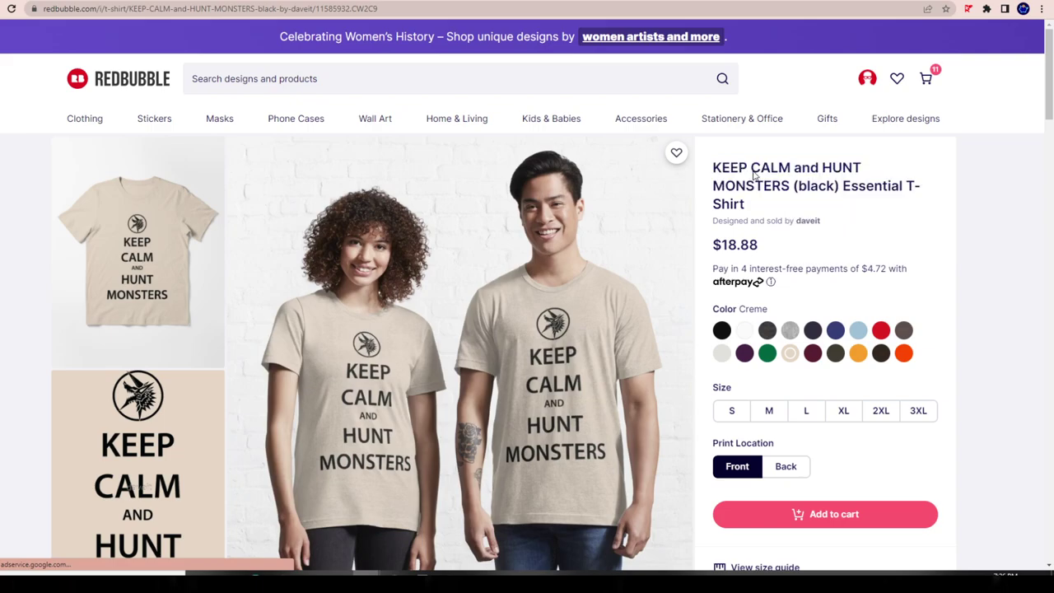
left_click_drag(790, 182, 711, 167)
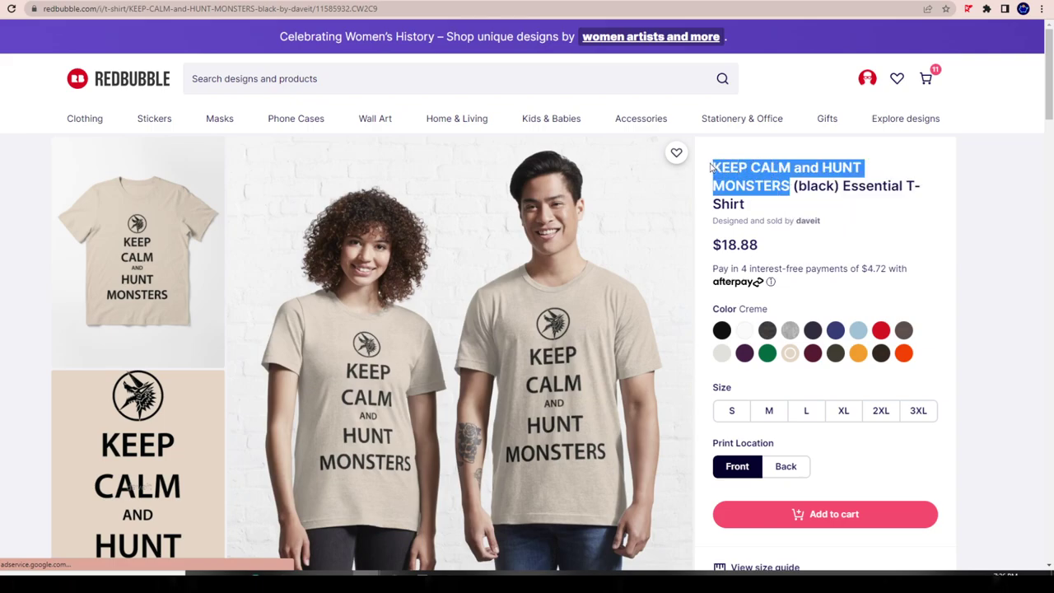
right_click(764, 171)
left_click(749, 176)
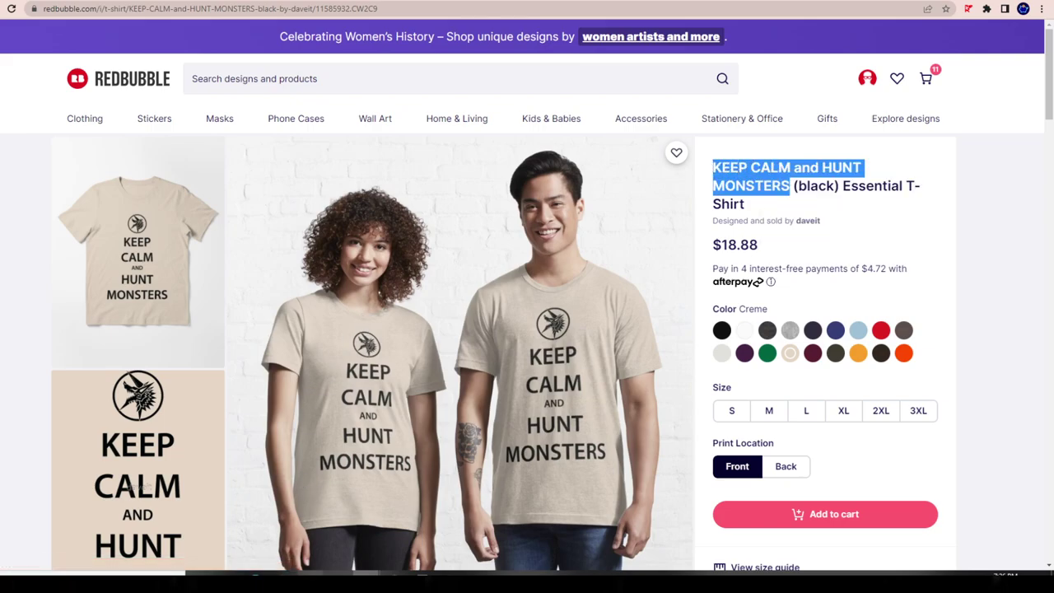
Step: Paste KEEP CALM and HUNT MONSTERS at the end of the listing's tags in Add new work and return to the product page
left_click(366, 582)
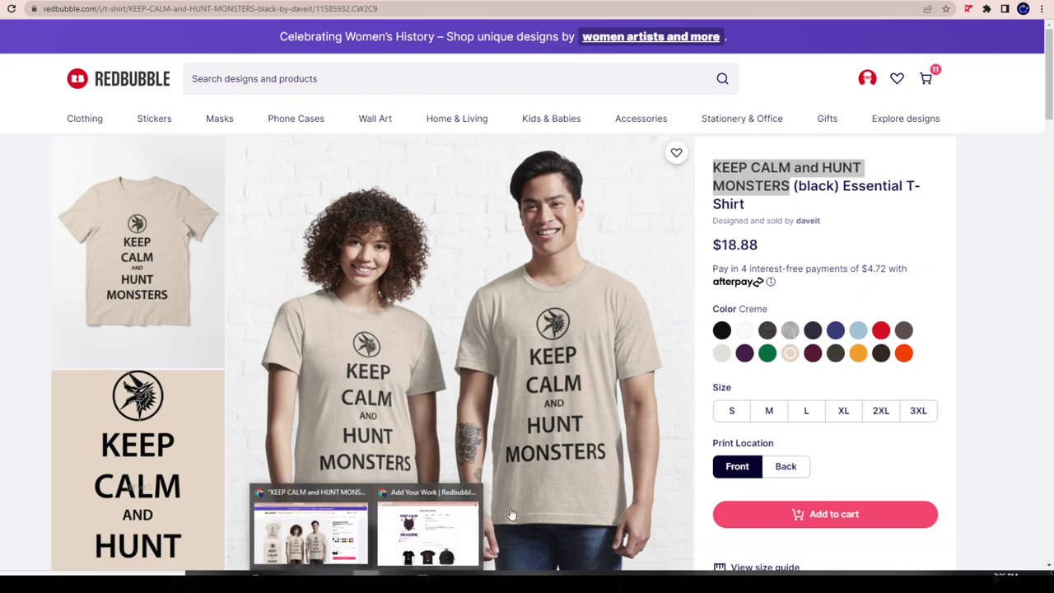
left_click(398, 532)
left_click(570, 287)
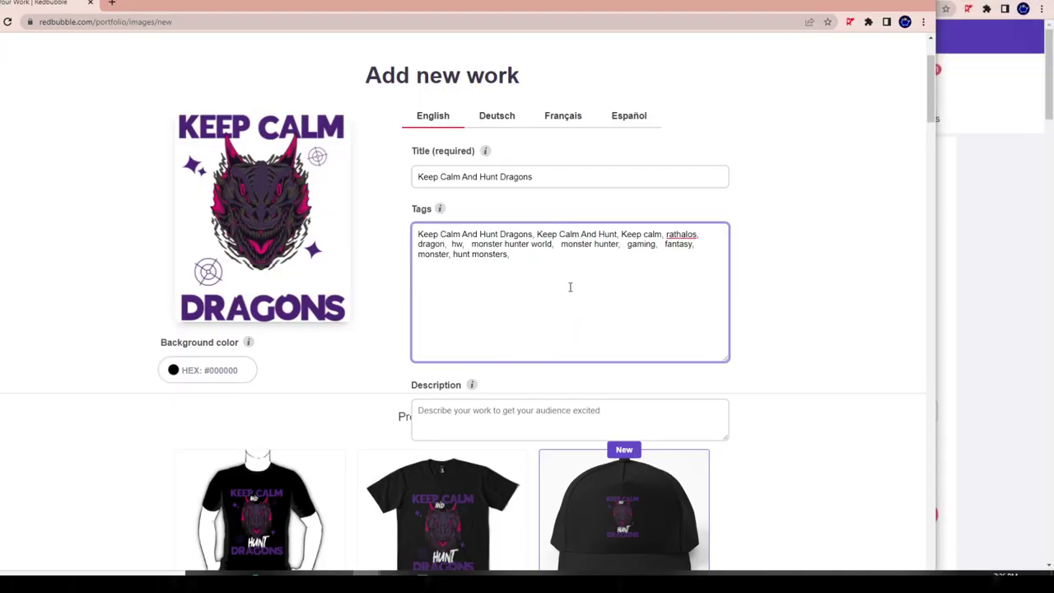
key("ctrl+v")
left_click(1003, 214)
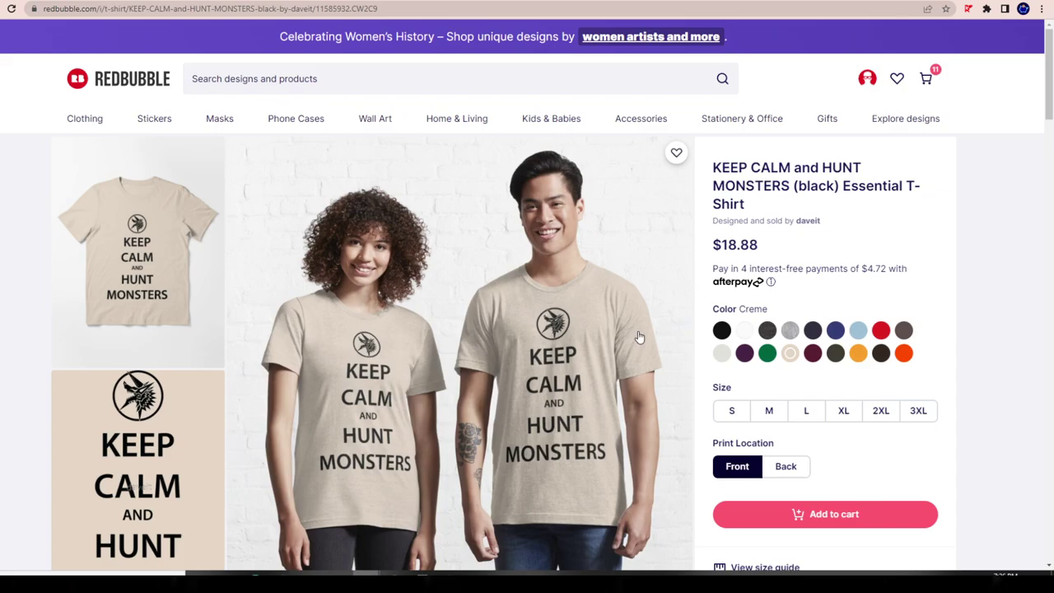
Step: Look over the Hunt Monsters T-shirt's product page, including its similar designs and tags
scroll(631, 241, "down", 8)
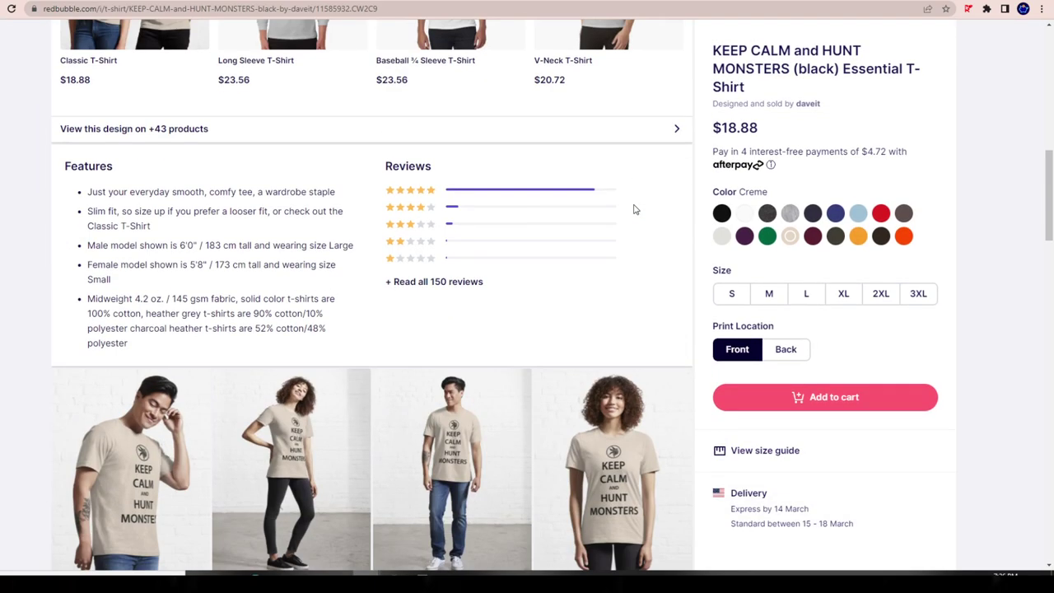
scroll(634, 209, "down", 20)
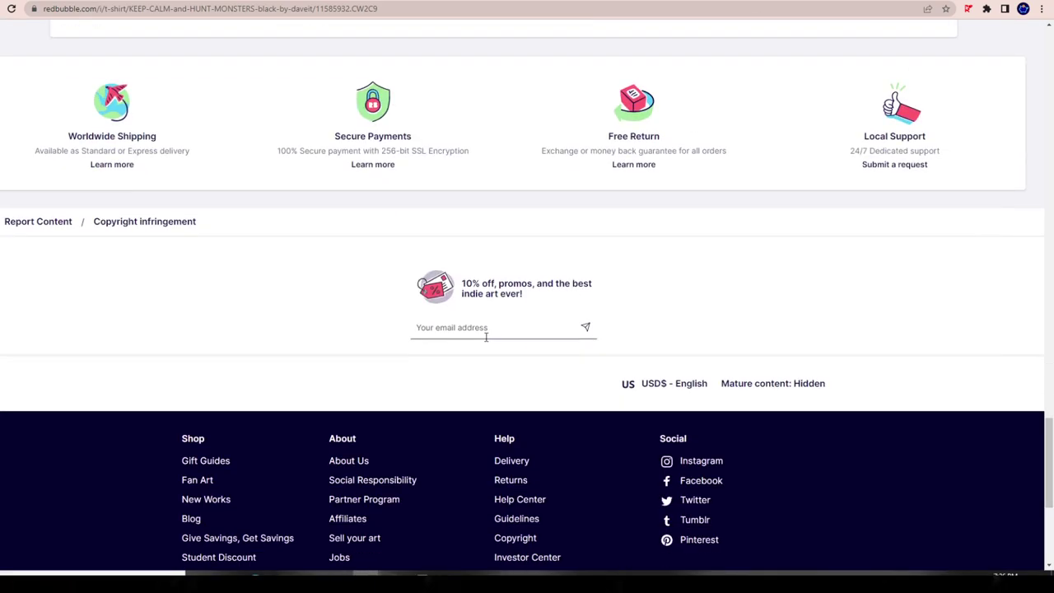
scroll(486, 337, "up", 5)
scroll(466, 348, "up", 3)
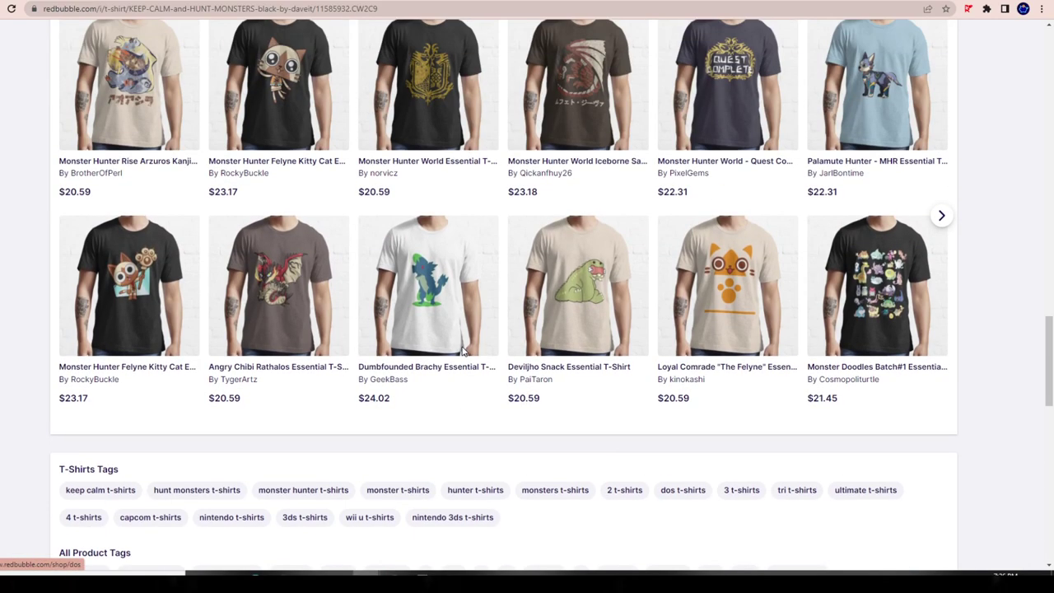
scroll(464, 350, "up", 15)
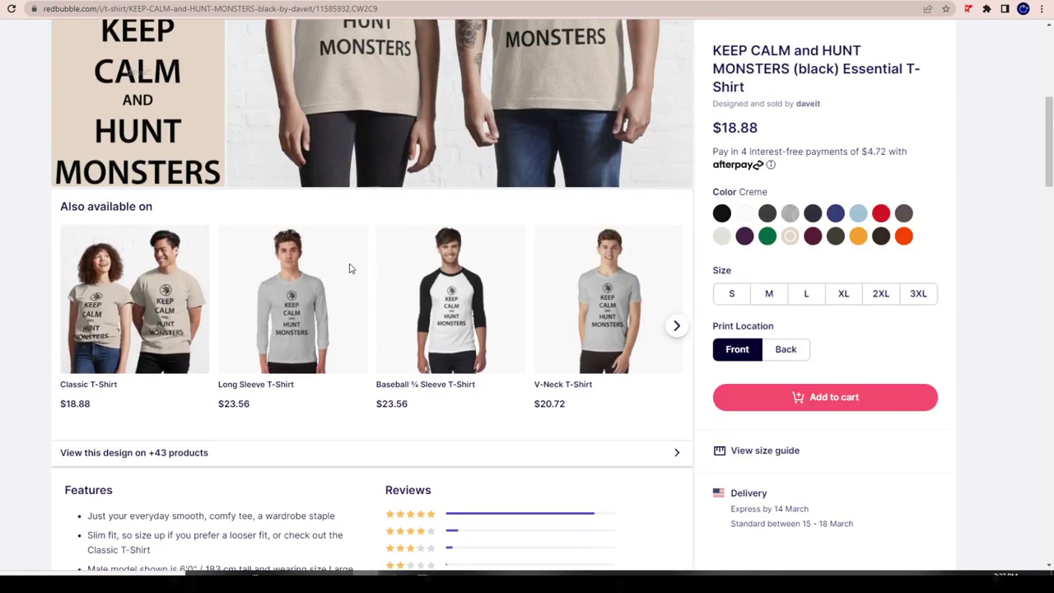
scroll(349, 269, "up", 4)
Step: Compare the enlarged Hunt Monsters shirt photo with the dragon design in Canva and the listing's tags, and close the photo
left_click(156, 207)
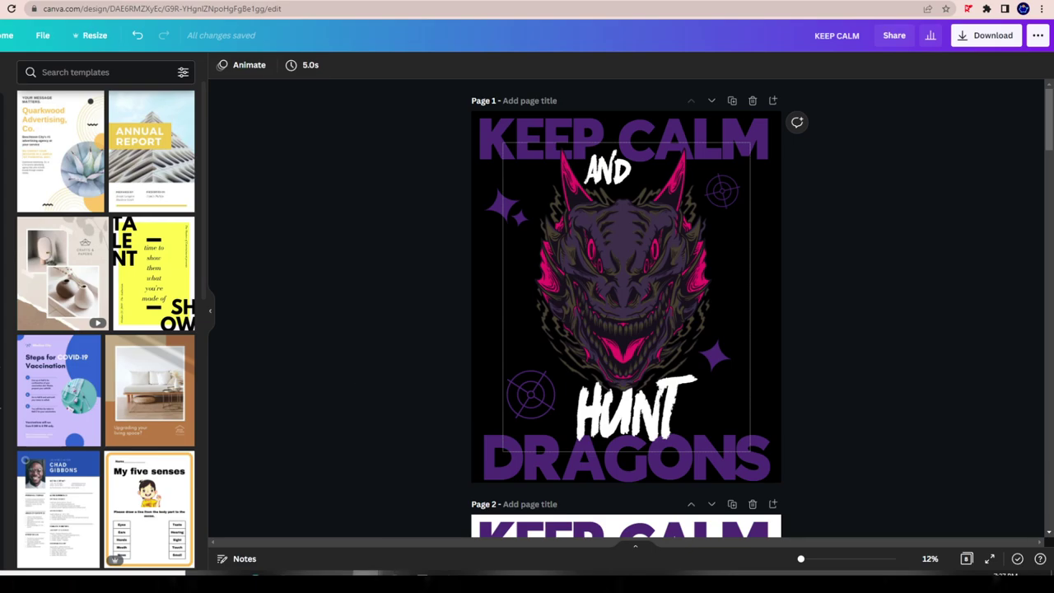
left_click(443, 537)
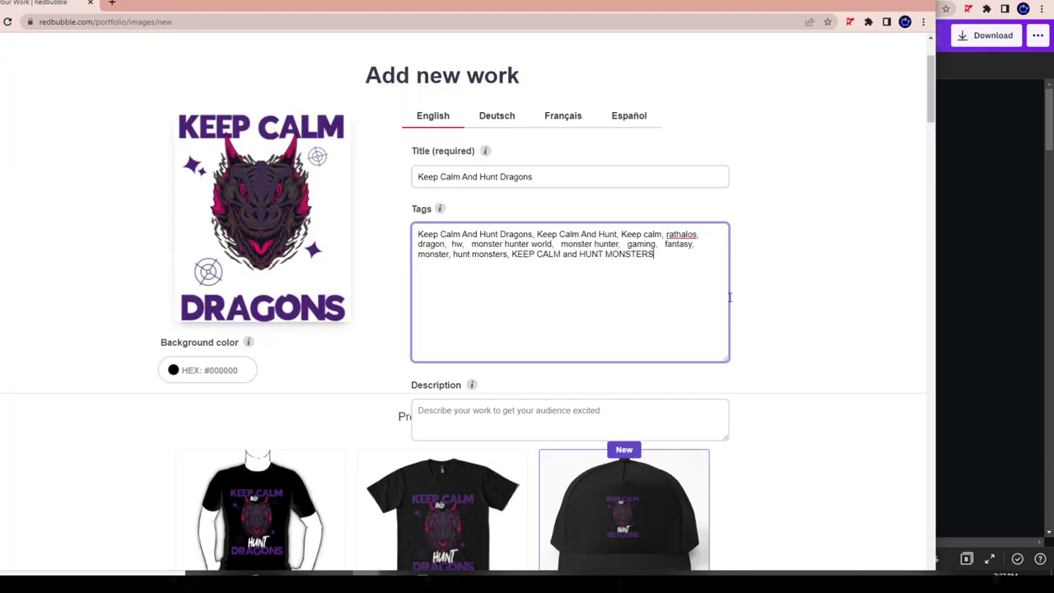
left_click(1021, 68)
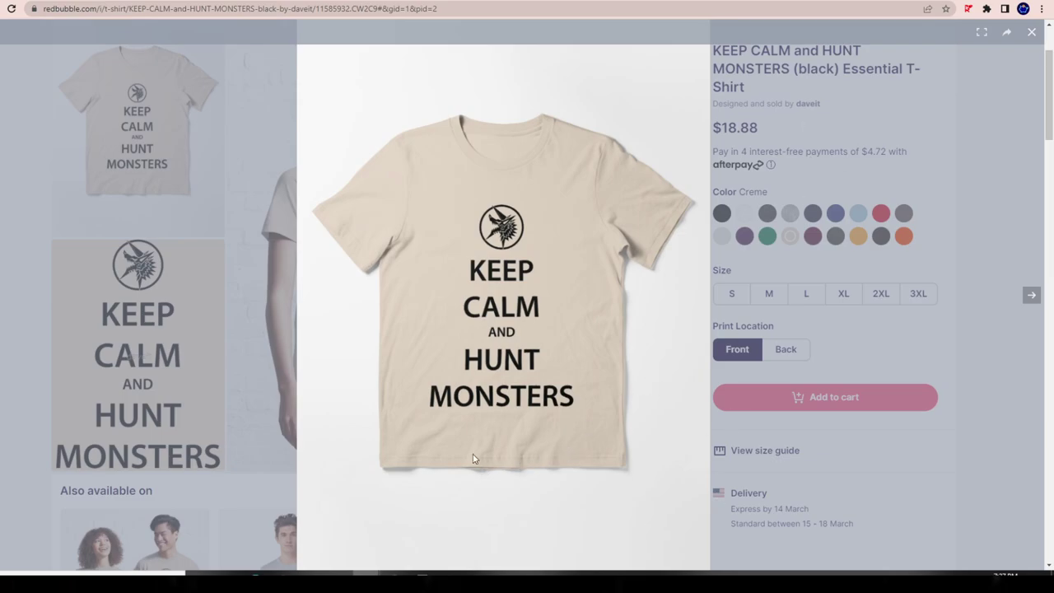
key("Escape")
Step: Examine the Hunt Monsters product page from the shirt photos through the similar designs down to its tag lists
scroll(459, 246, "down", 3)
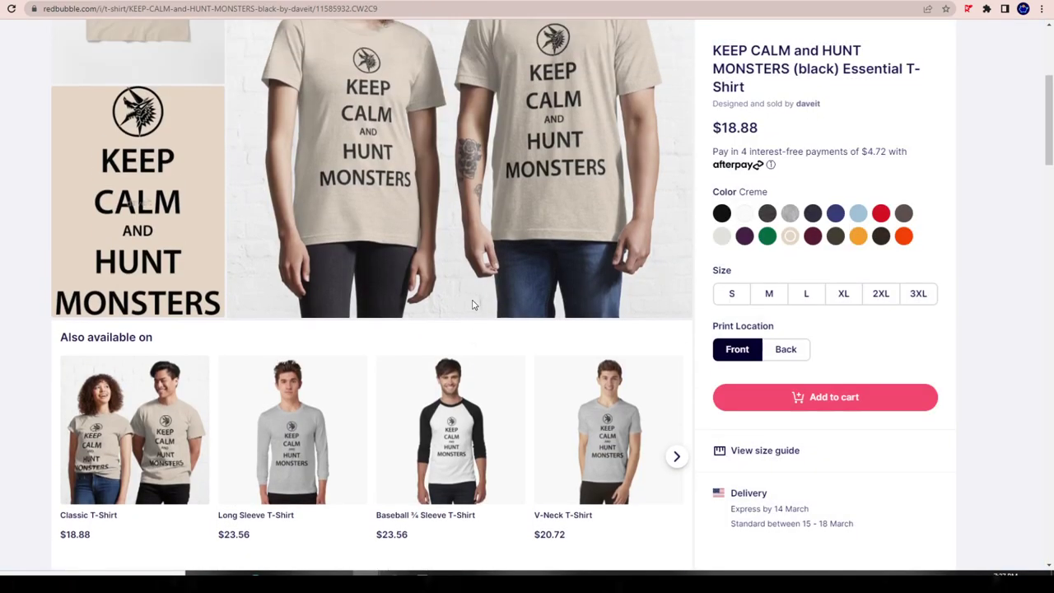
scroll(459, 246, "up", 6)
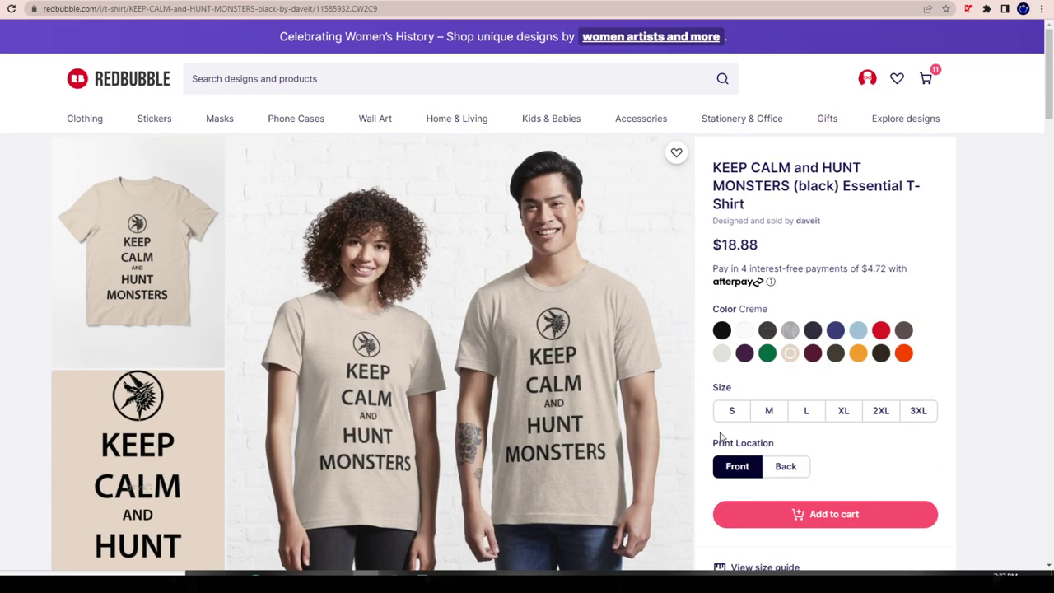
scroll(611, 412, "down", 2)
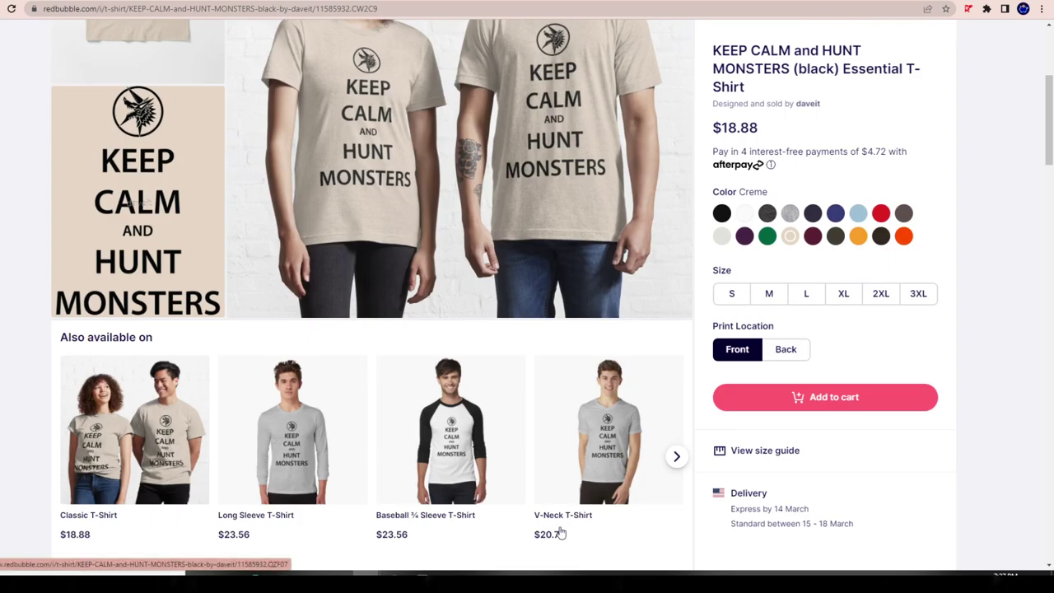
scroll(474, 456, "down", 4)
scroll(474, 456, "down", 5)
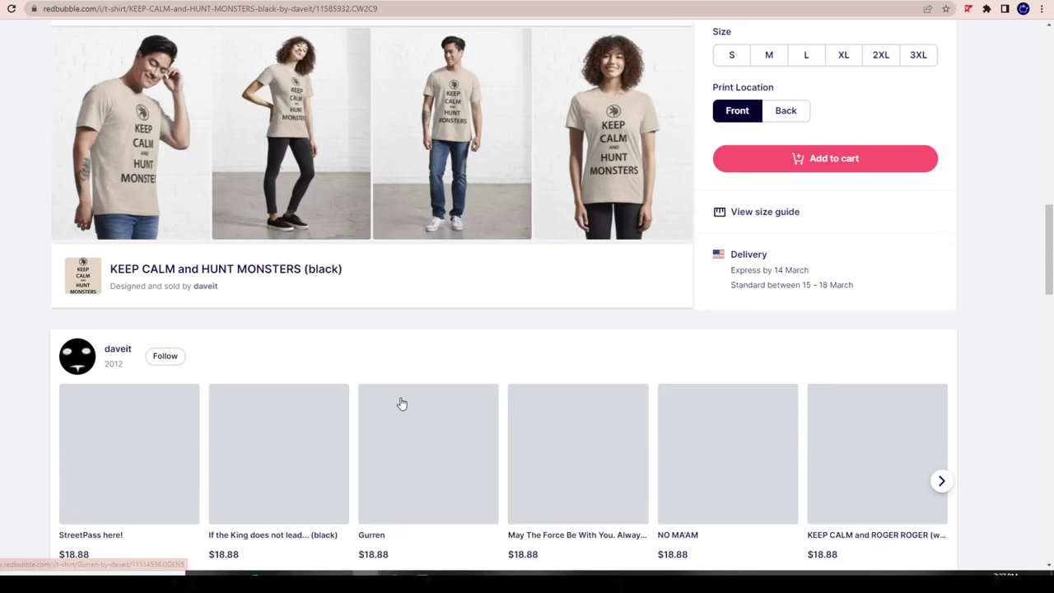
scroll(292, 350, "down", 4)
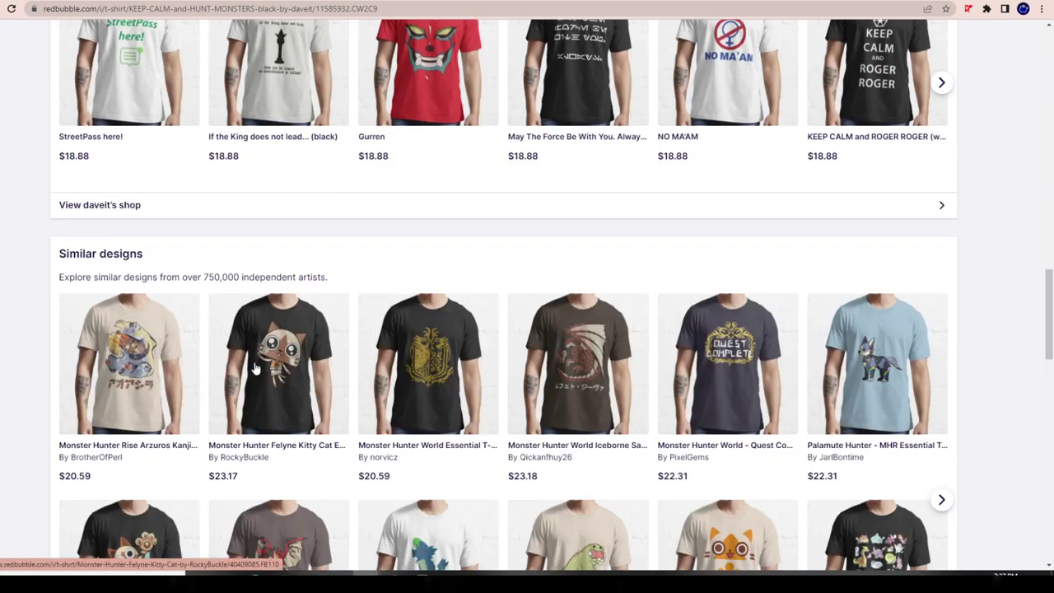
scroll(392, 205, "down", 5)
scroll(387, 195, "down", 5)
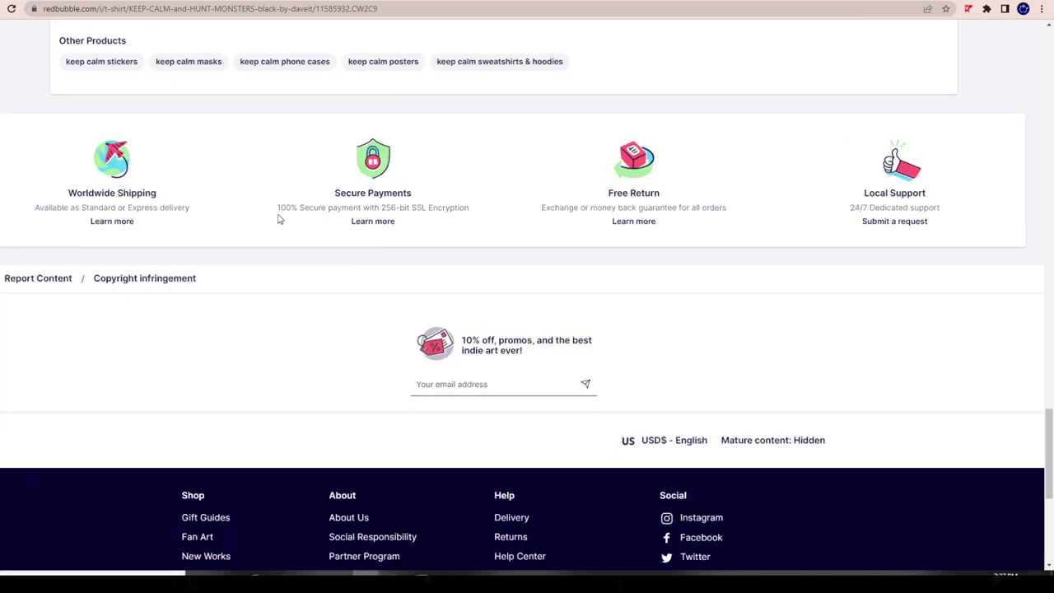
scroll(280, 216, "up", 3)
Step: Grab the shirt's tags with RedBubble Rocket Tagger and paste them into Notepad below the two existing tag lists
left_click(968, 8)
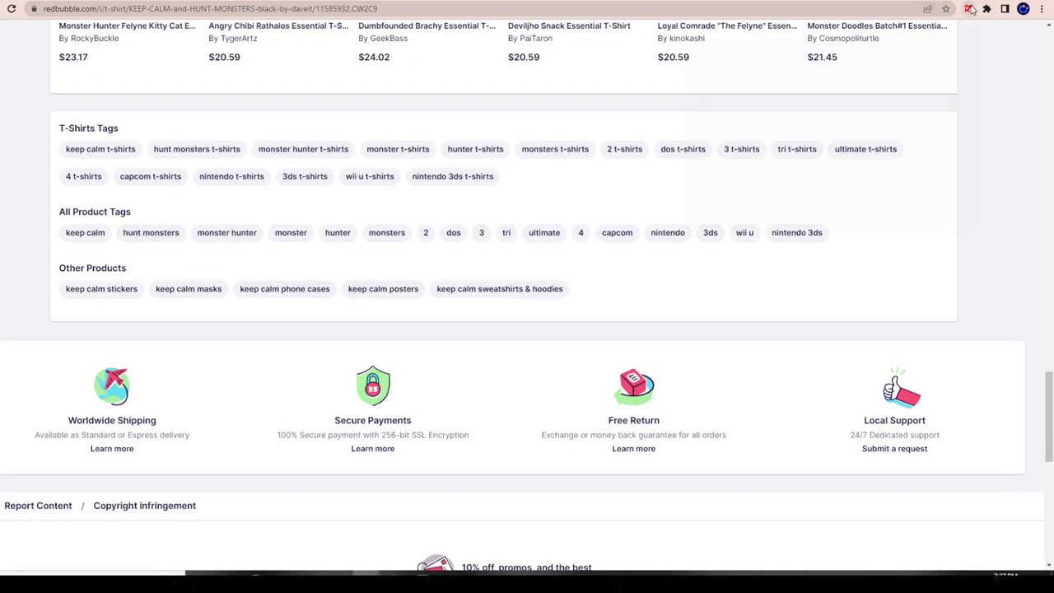
left_click(833, 74)
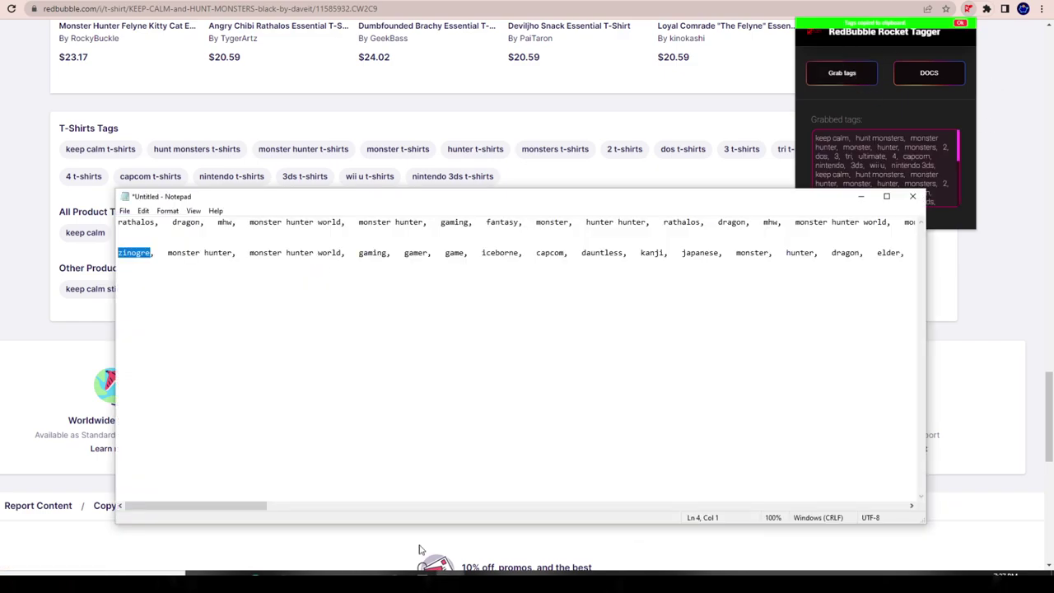
left_click(422, 576)
left_click(400, 252)
left_click_drag(118, 253, 1053, 284)
key("ctrl+v")
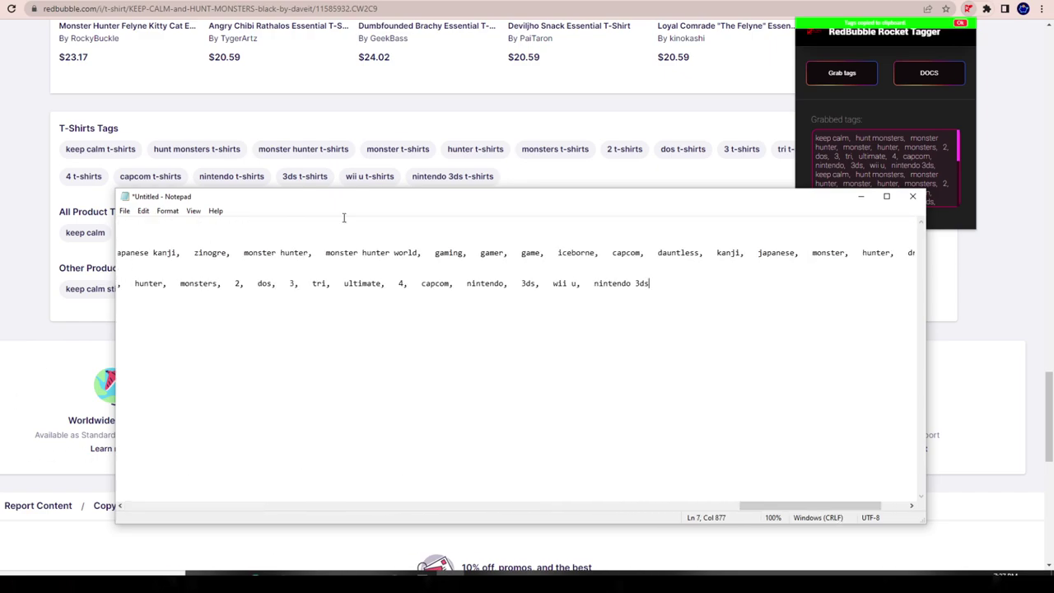
Step: Review the newly pasted tags in Notepad for relevancy, singling out hunt monsters, monster hunter, capcom and nintendo
left_click_drag(809, 505, 131, 484)
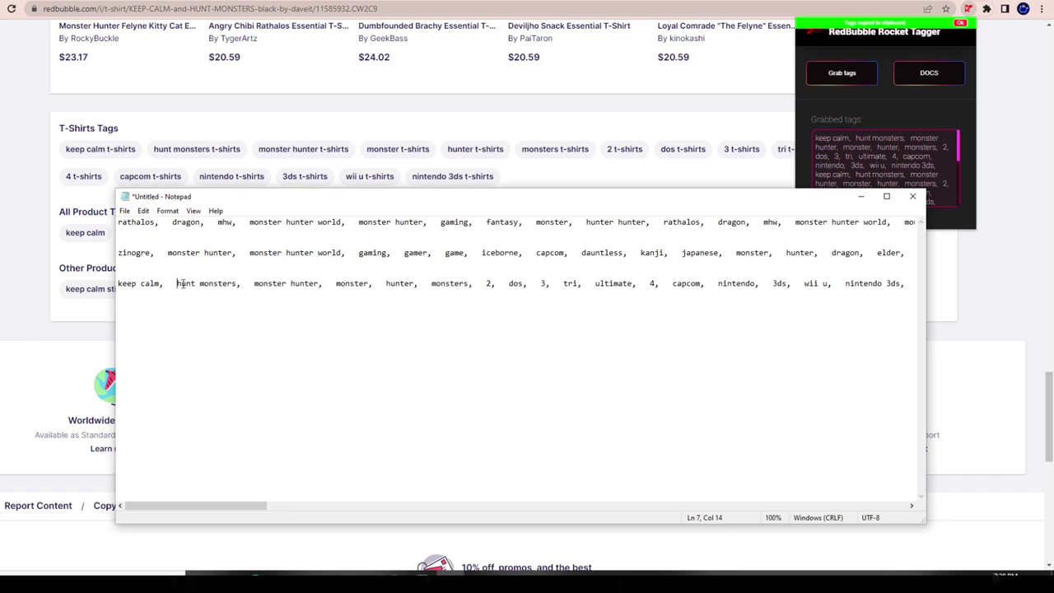
left_click_drag(177, 283, 484, 285)
left_click(524, 287)
left_click_drag(622, 287, 743, 288)
double_click(743, 286)
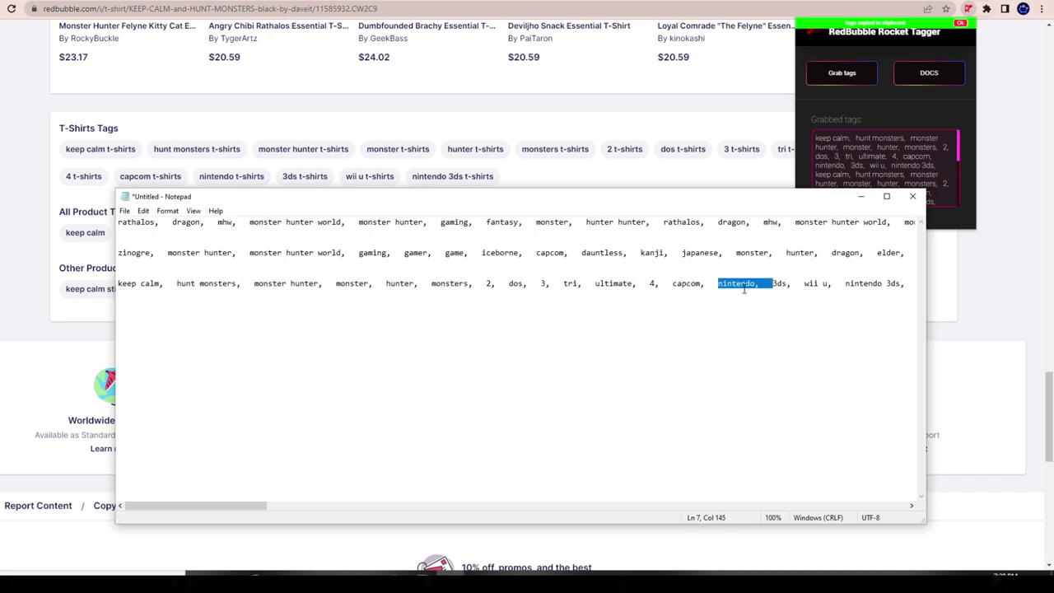
double_click(679, 287)
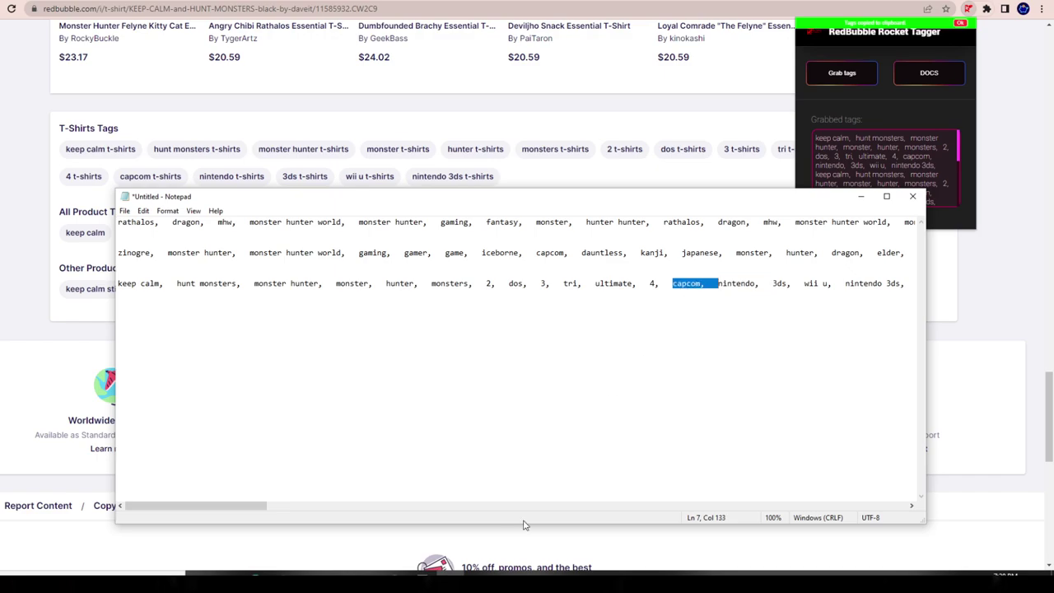
left_click_drag(264, 508, 333, 508)
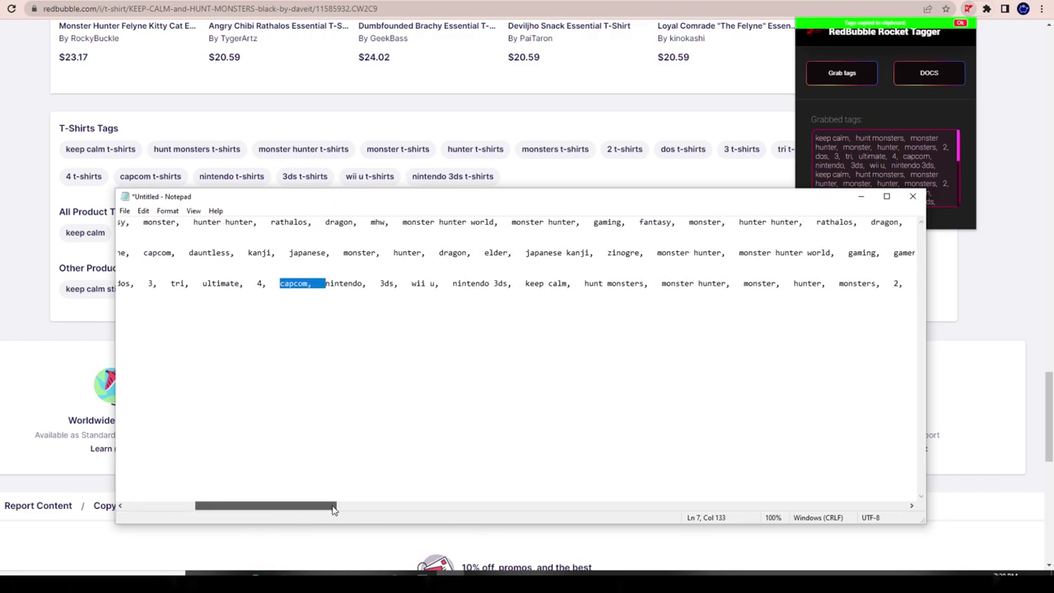
left_click(401, 453)
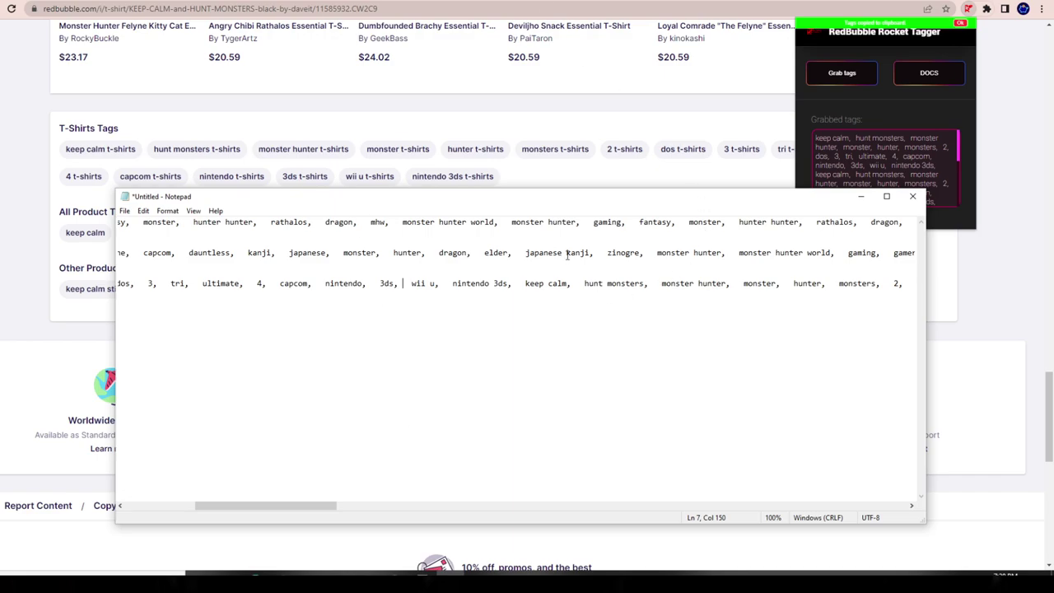
Step: Copy the japanese kanji tag from the second tag list in Notepad
left_click_drag(596, 253, 526, 252)
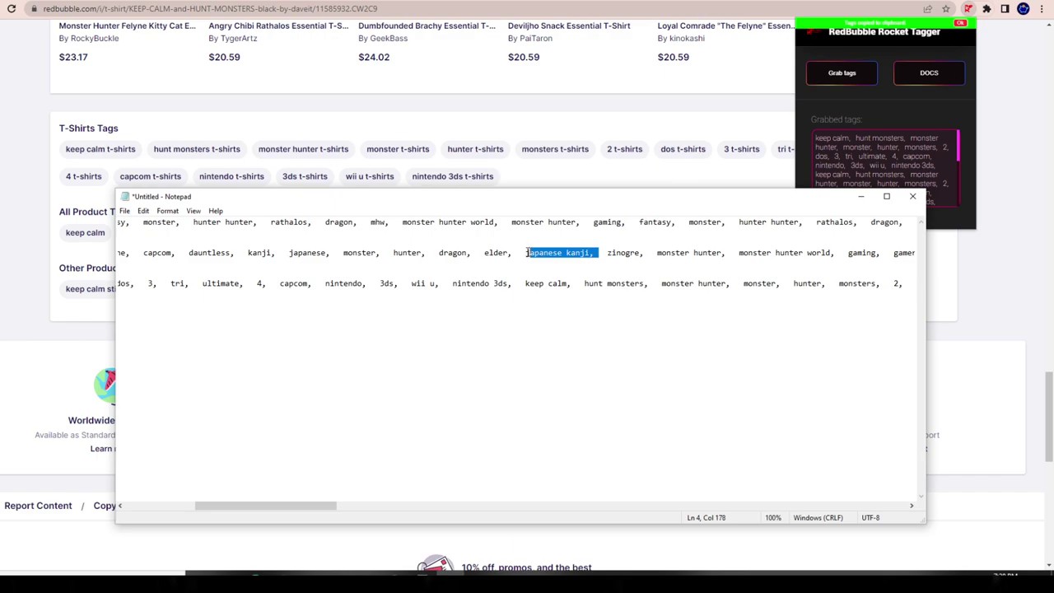
right_click(550, 254)
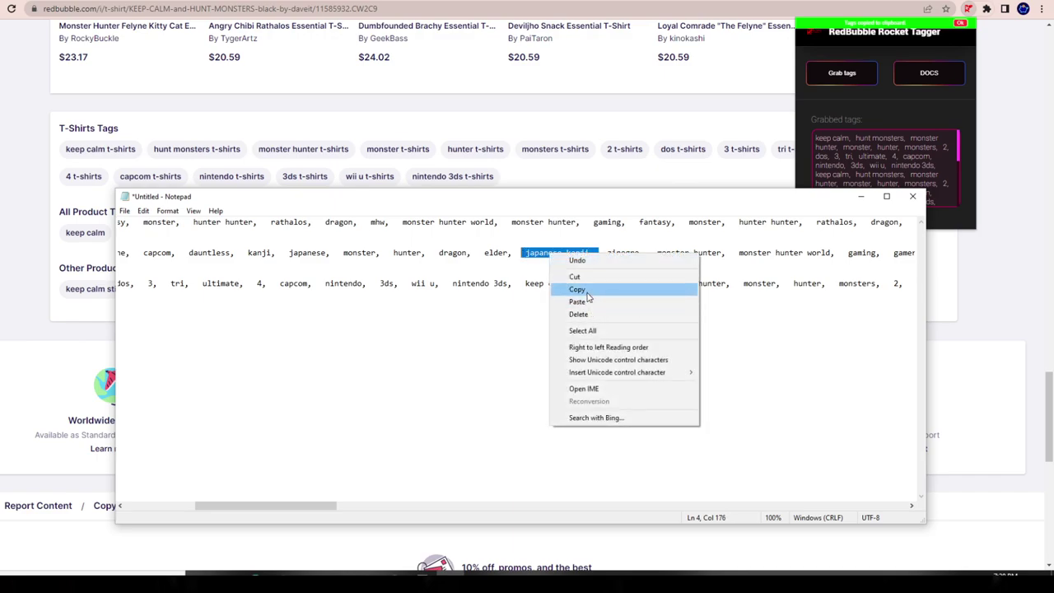
left_click(592, 290)
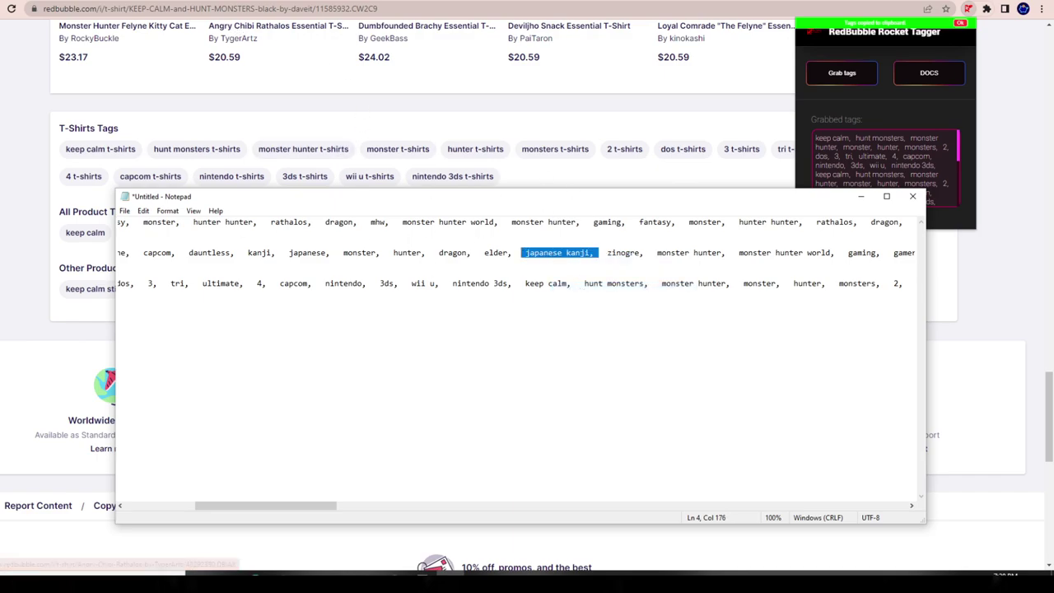
Step: Bring up the Add new work form and move its tab into the main browser window with the other tabs
left_click(348, 87)
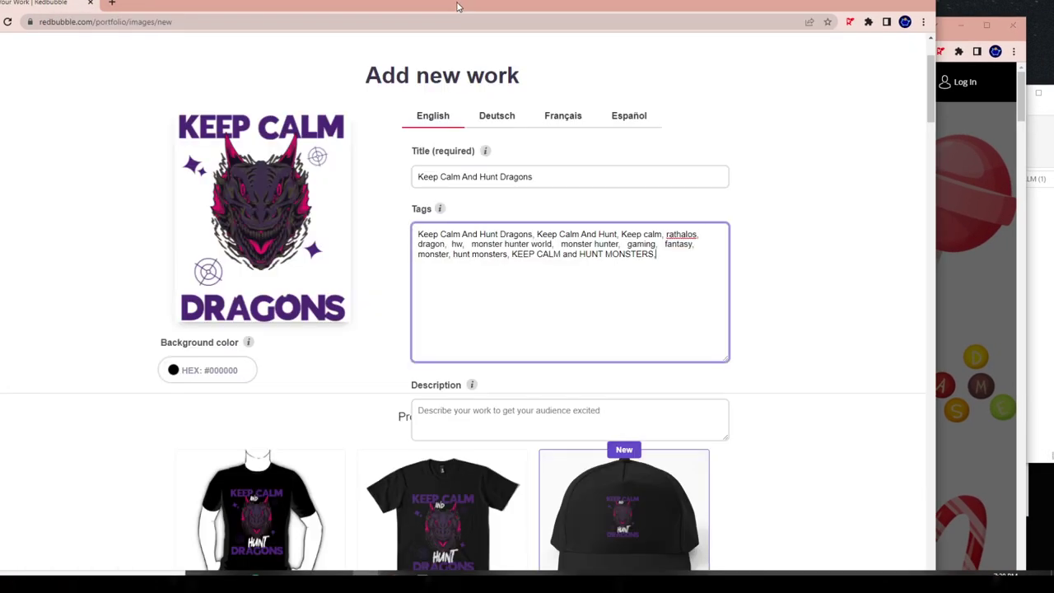
left_click_drag(418, 11, 457, 109)
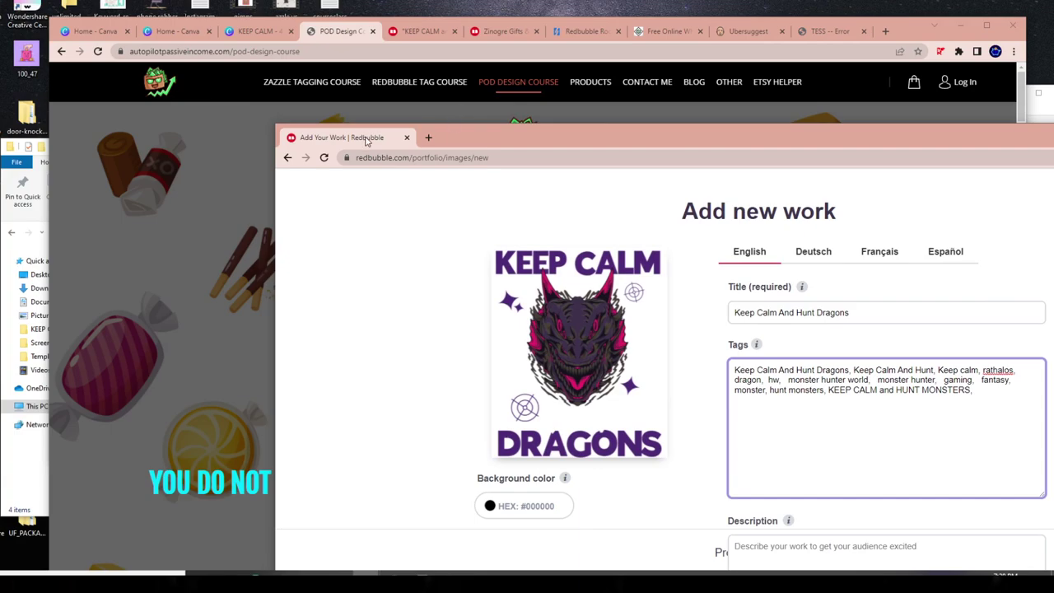
left_click_drag(367, 141, 407, 42)
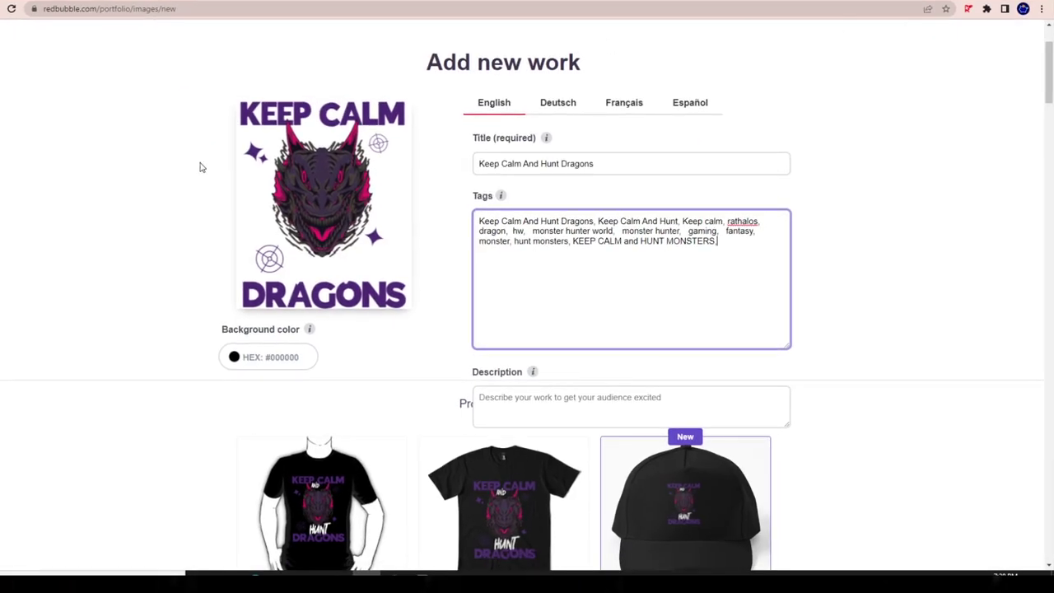
Step: Paste the japanese kanji tag at the end of the Tags field on the Add new work form
key("ctrl+v")
key("ctrl+Tab")
scroll(431, 252, "up", 2)
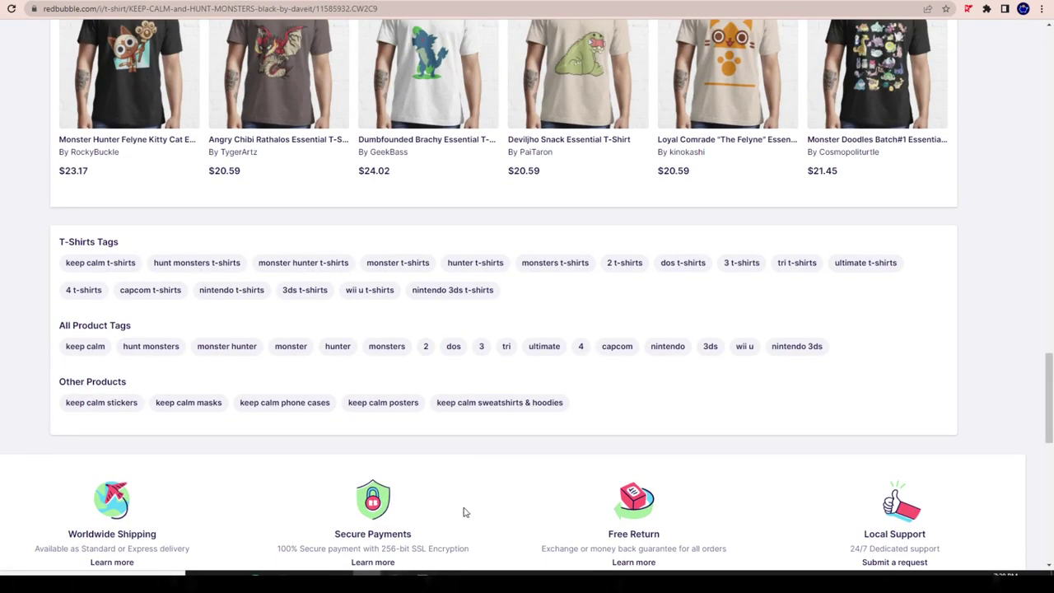
key("alt+Tab")
key("alt+Tab")
key("ctrl+shift+Tab")
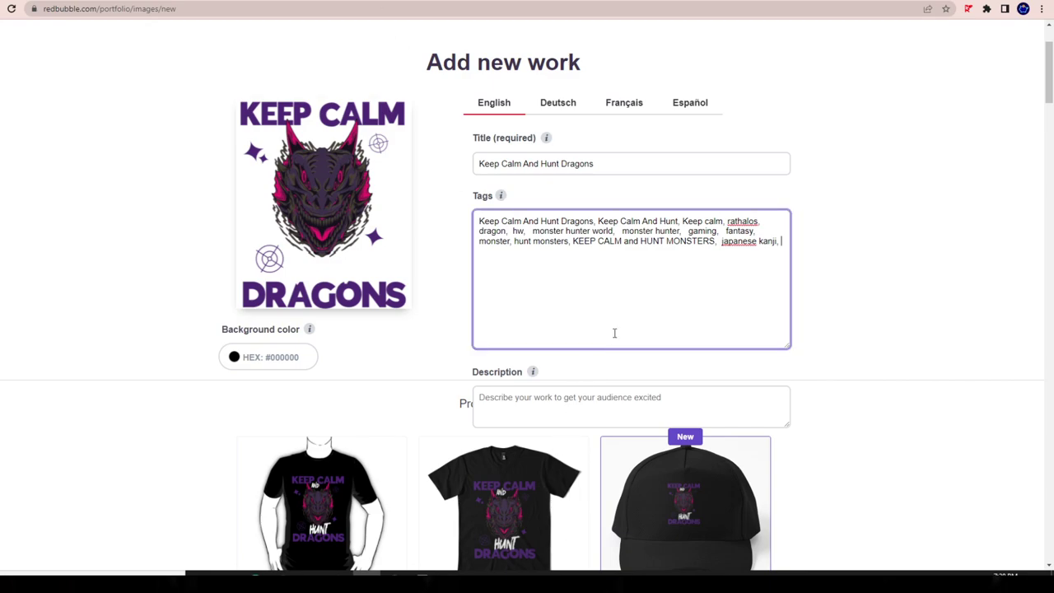
Step: Copy the dragon and elder tags from Notepad's second tag list into the Tags field, followed by monster and hunter
key("alt+Tab")
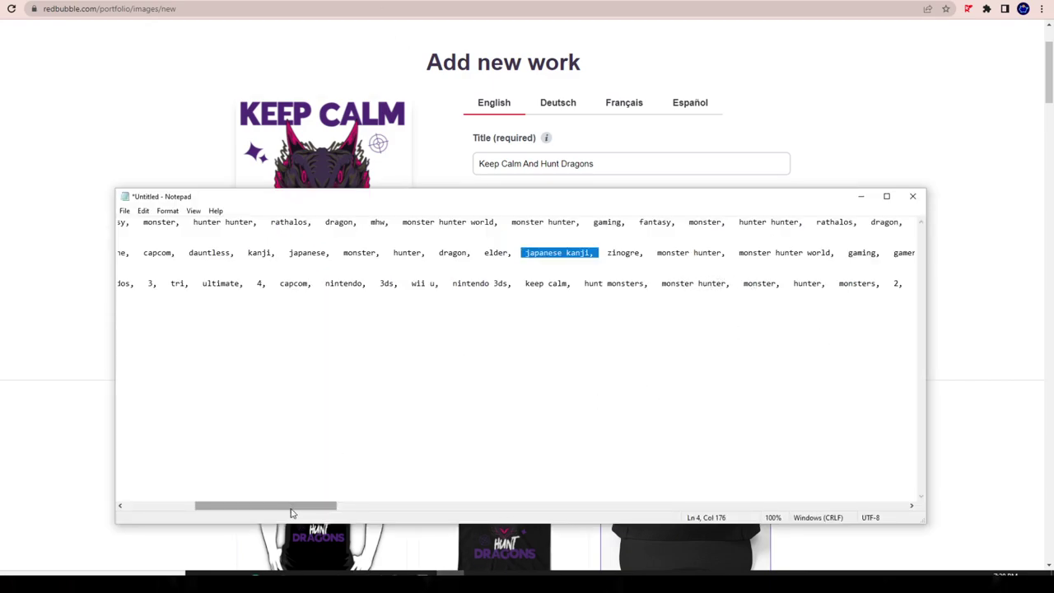
left_click_drag(292, 508, 547, 514)
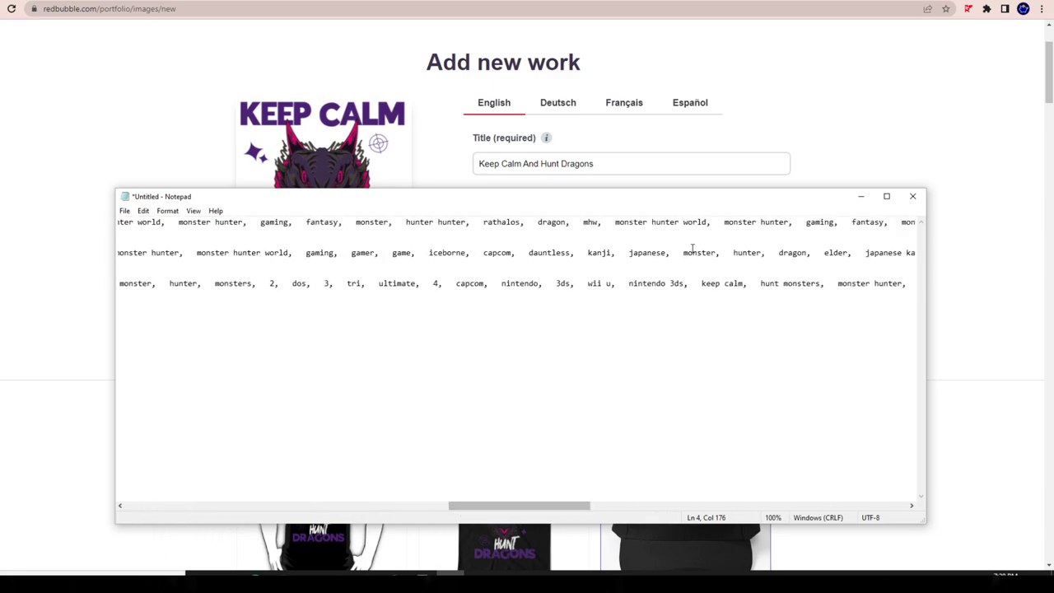
left_click_drag(852, 255, 779, 255)
right_click(801, 256)
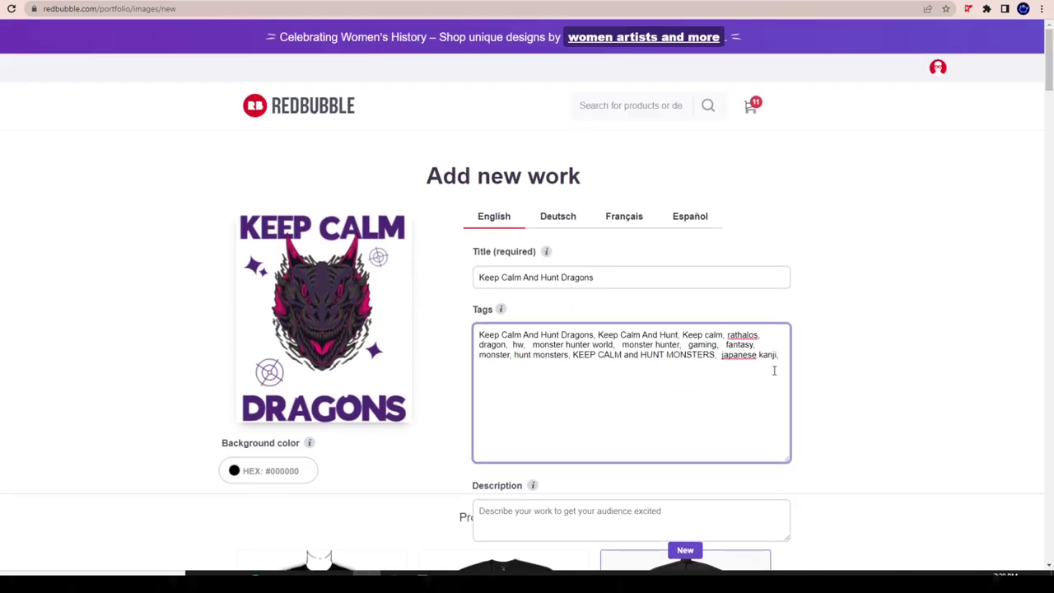
left_click(779, 353)
type(",")
key("ctrl+v")
type("monster, hunter,")
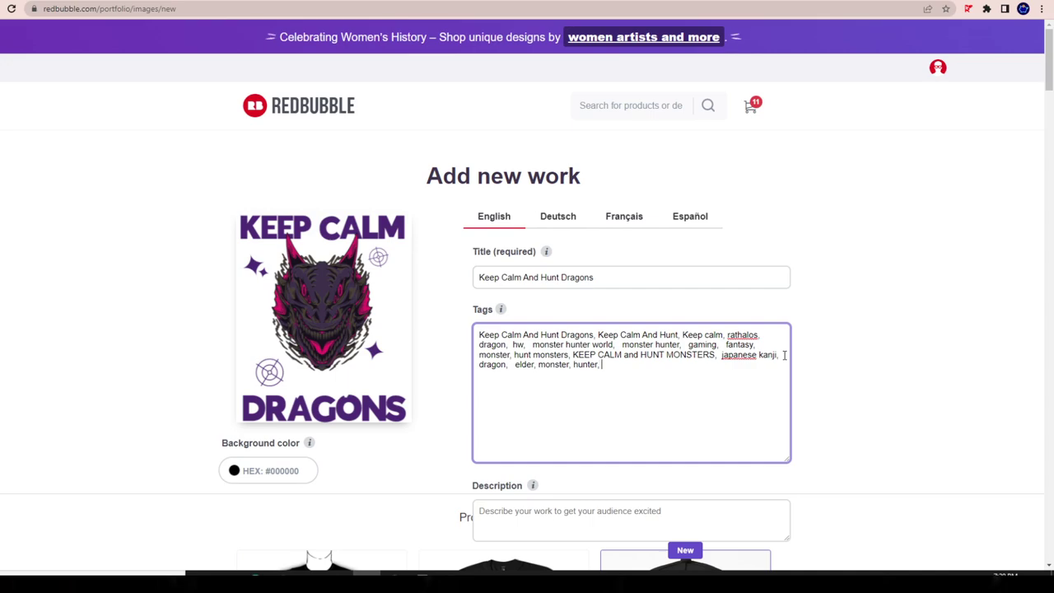
Step: Append monster hunter as one combined tag at the end of the tag list, with its spelling corrected
left_click_drag(602, 364, 541, 377)
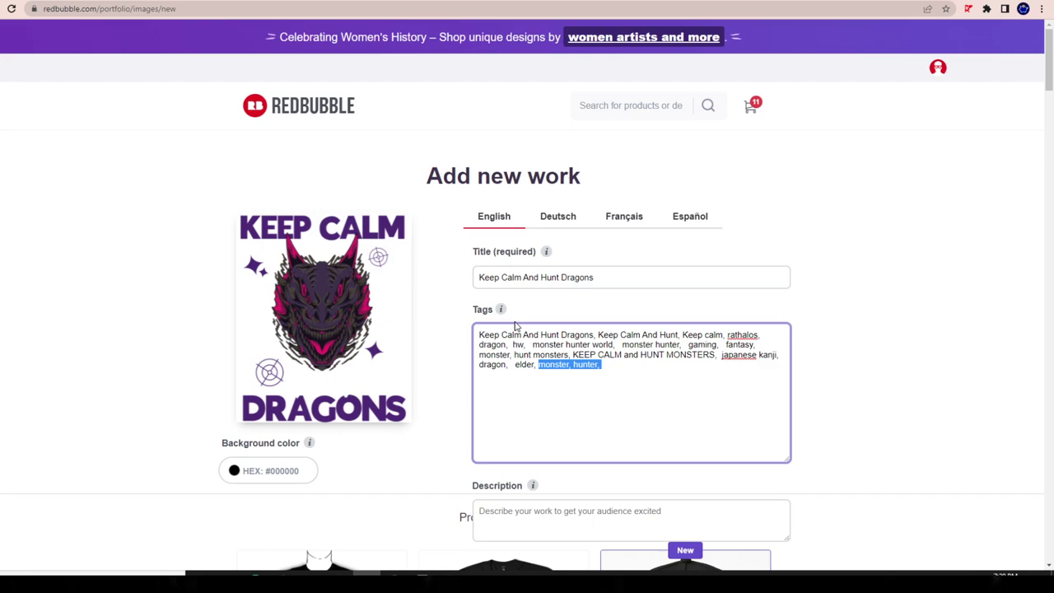
key("End")
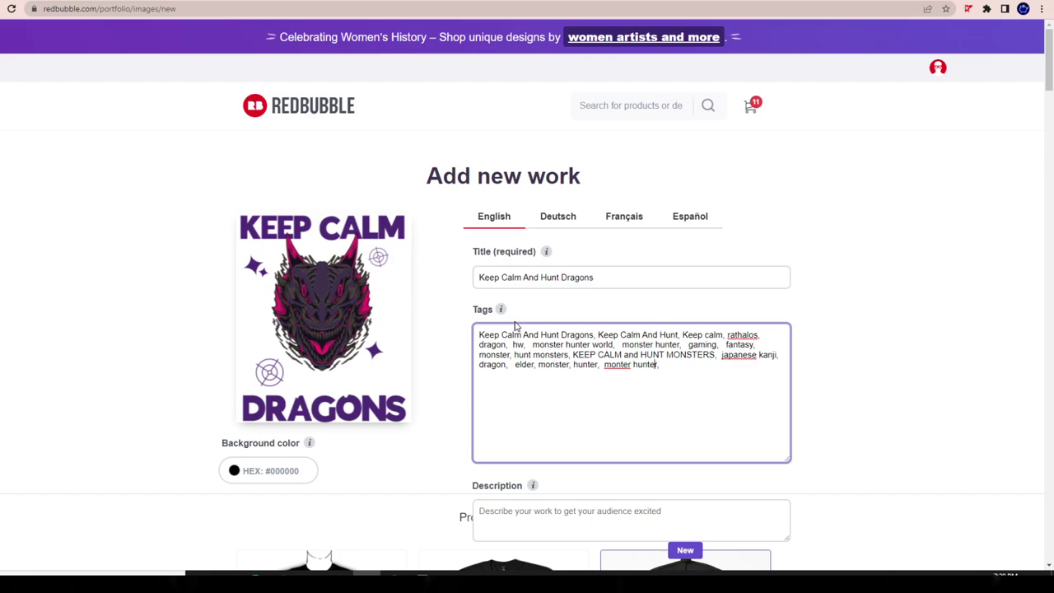
type("s")
key("Right")
key("Right")
key("Right")
key("Right")
key("Right")
key("Right")
key("Right")
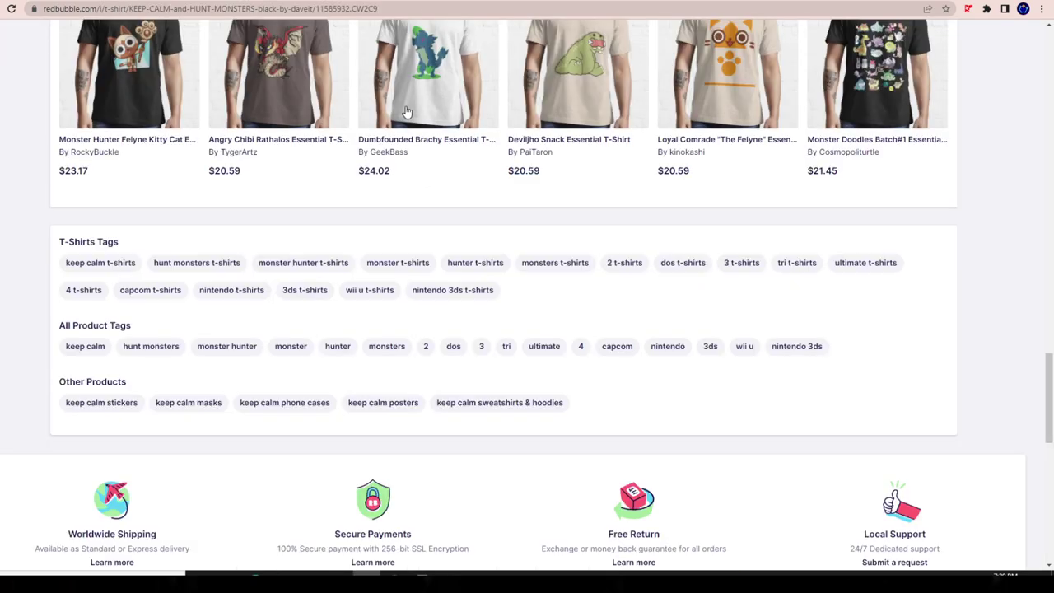
Step: Search Redbubble for elder dragon in place of the zinogre search
scroll(372, 97, "up", 10)
scroll(372, 97, "up", 10)
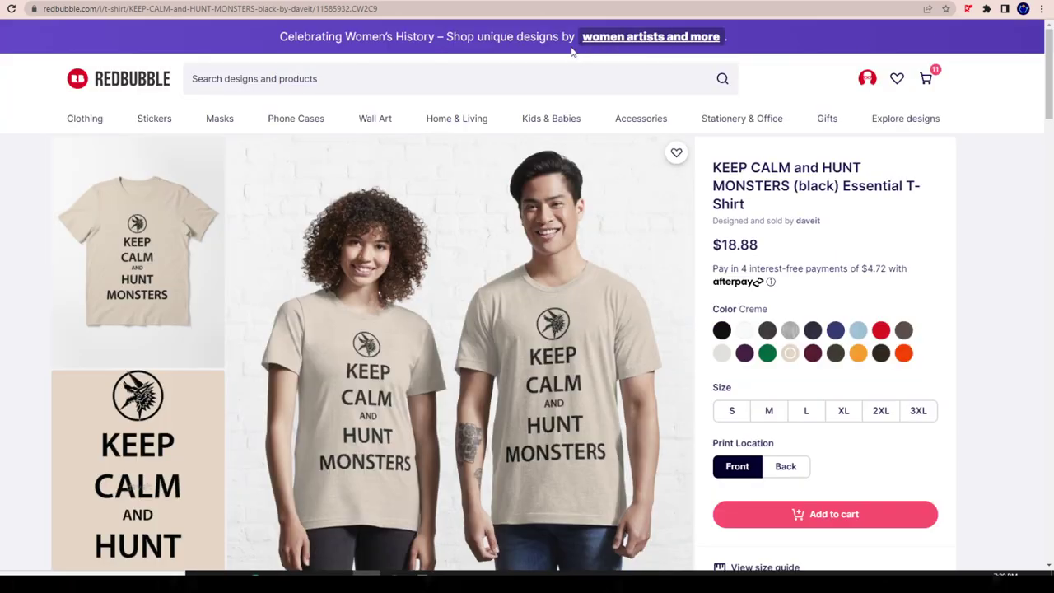
left_click(496, 70)
type("elder")
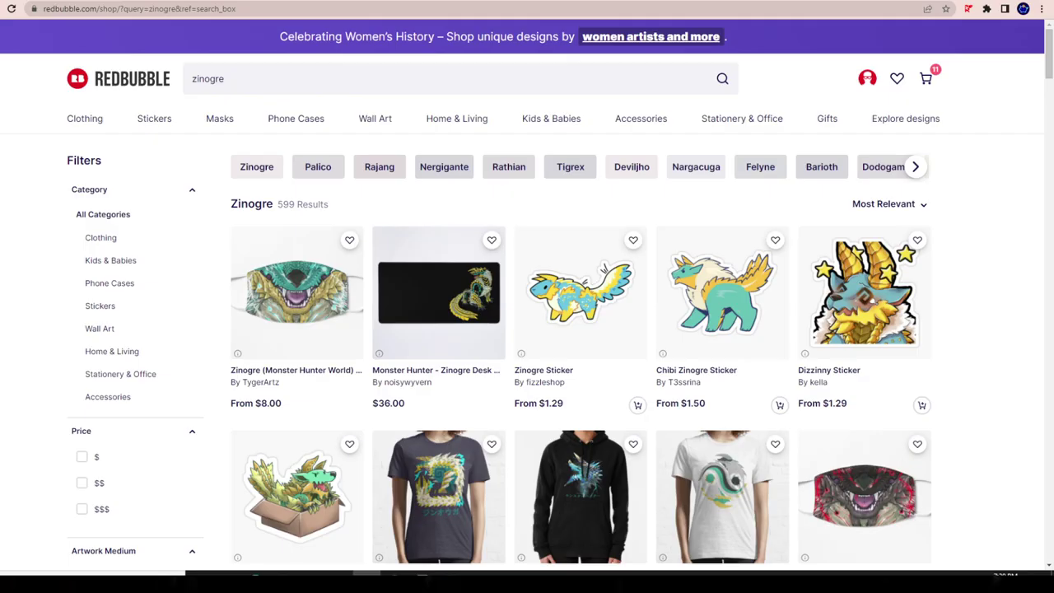
left_click(264, 80)
double_click(263, 80)
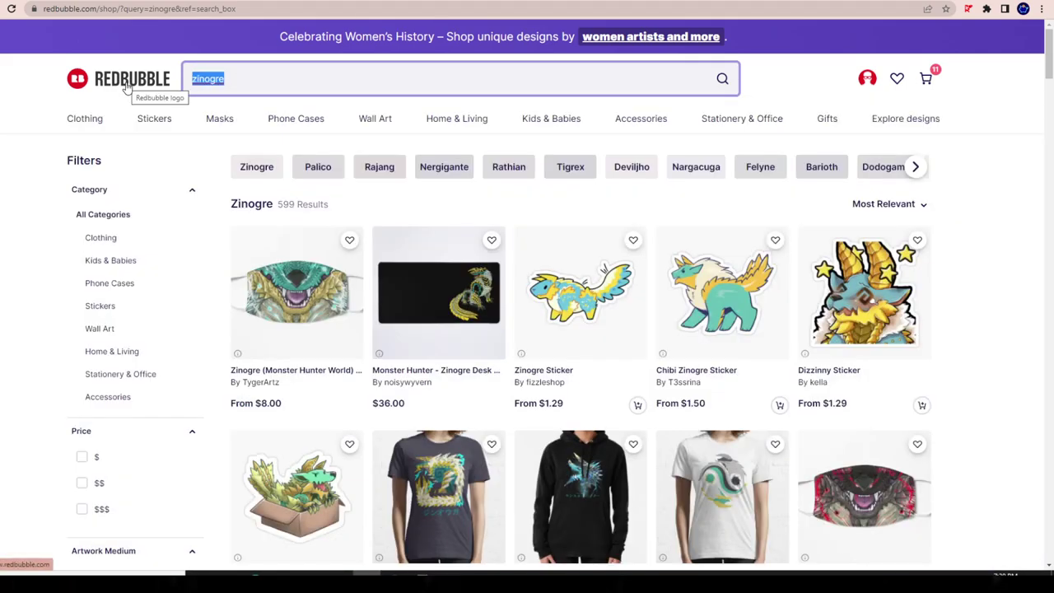
key("BackSpace")
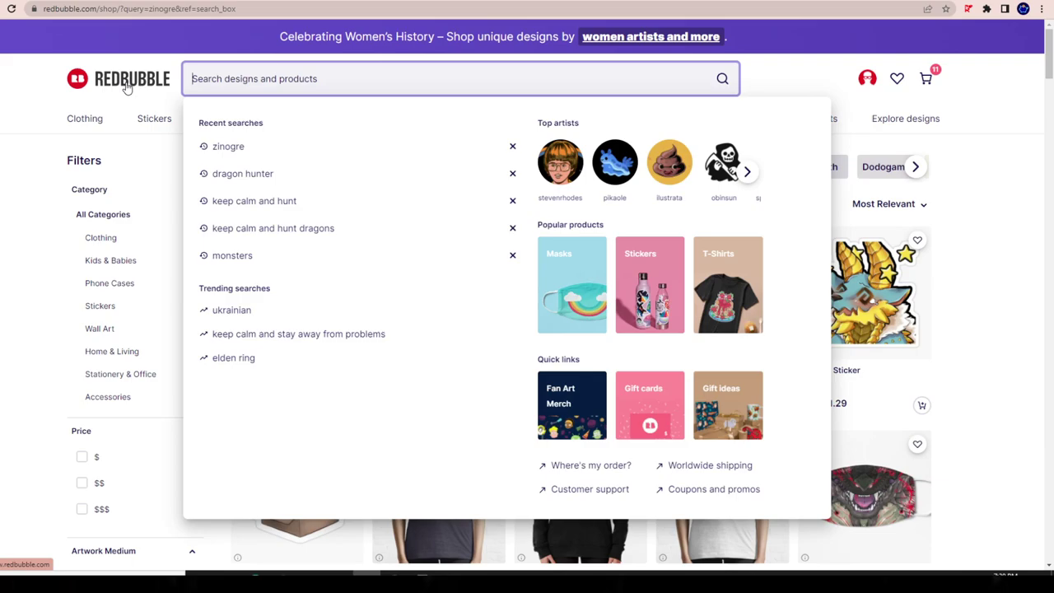
type("elder d")
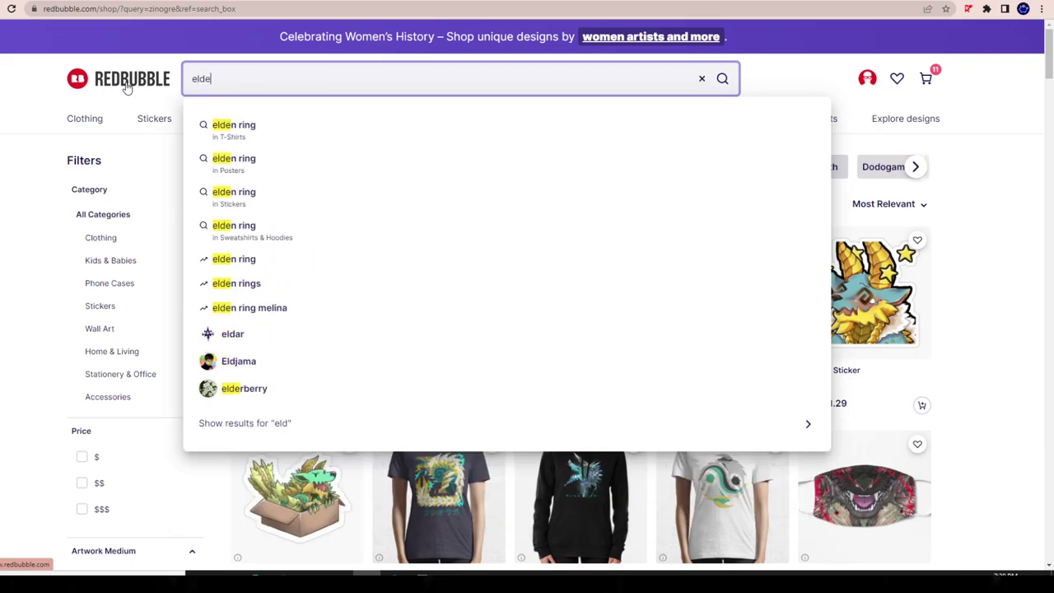
type("ragon")
key("Return")
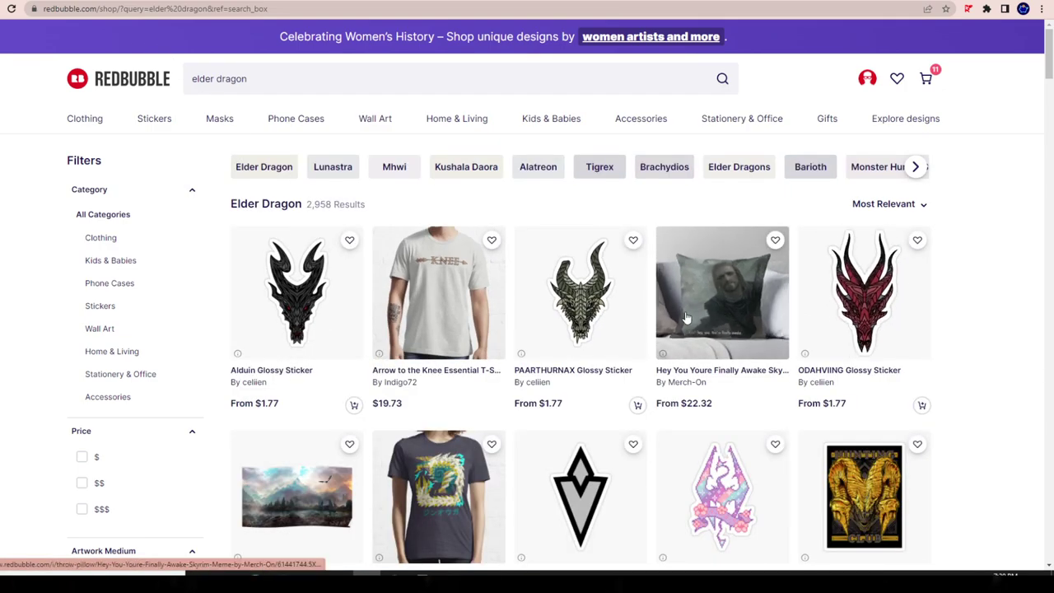
Step: Look through the elder dragon designs and open the related search Monster Hunter Stories
scroll(623, 318, "down", 4)
scroll(623, 319, "up", 4)
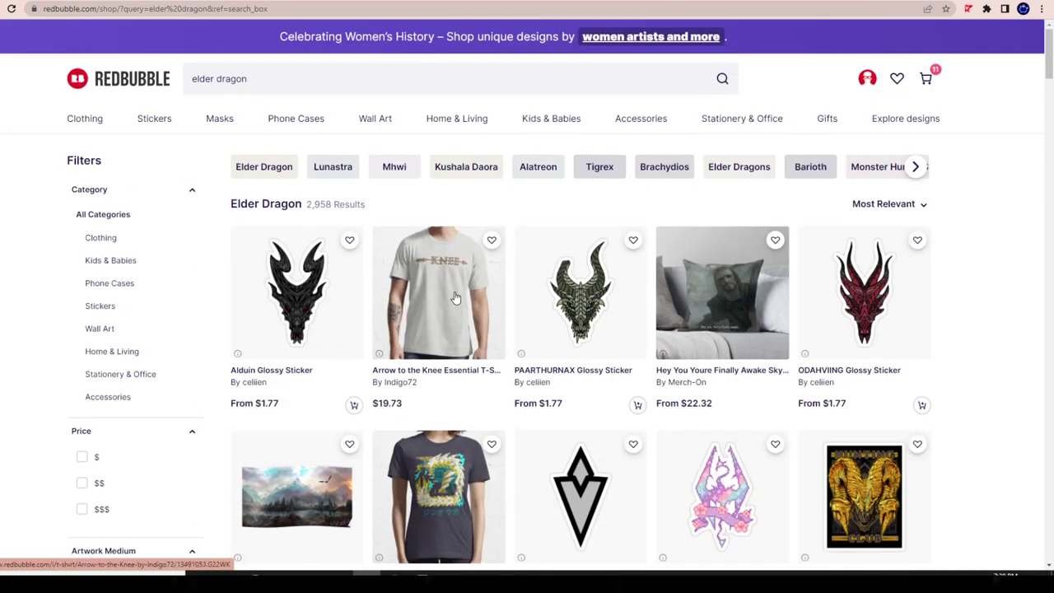
scroll(650, 403, "down", 4)
scroll(635, 402, "up", 4)
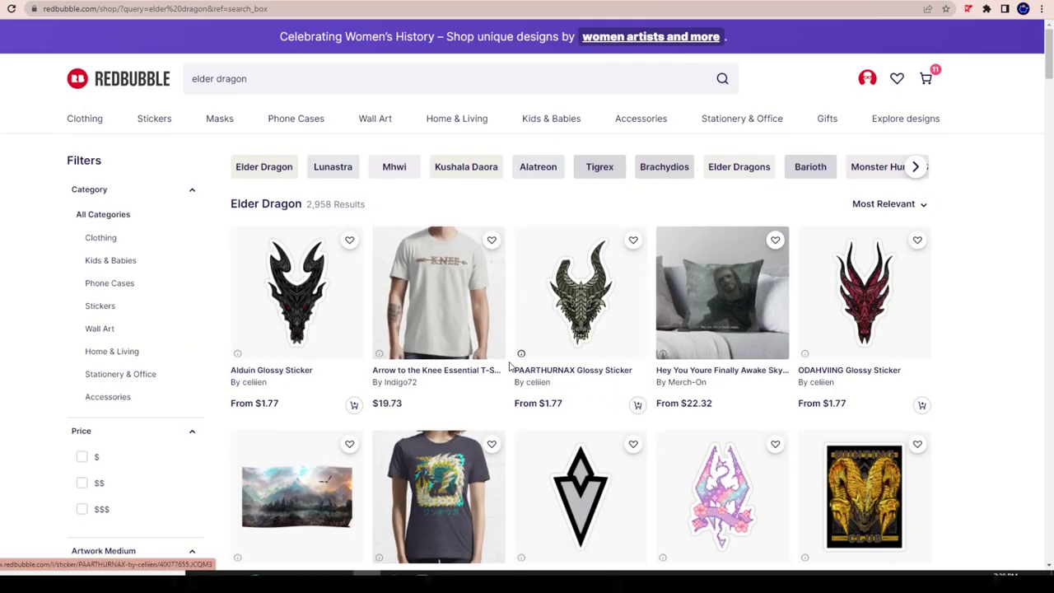
left_click(914, 167)
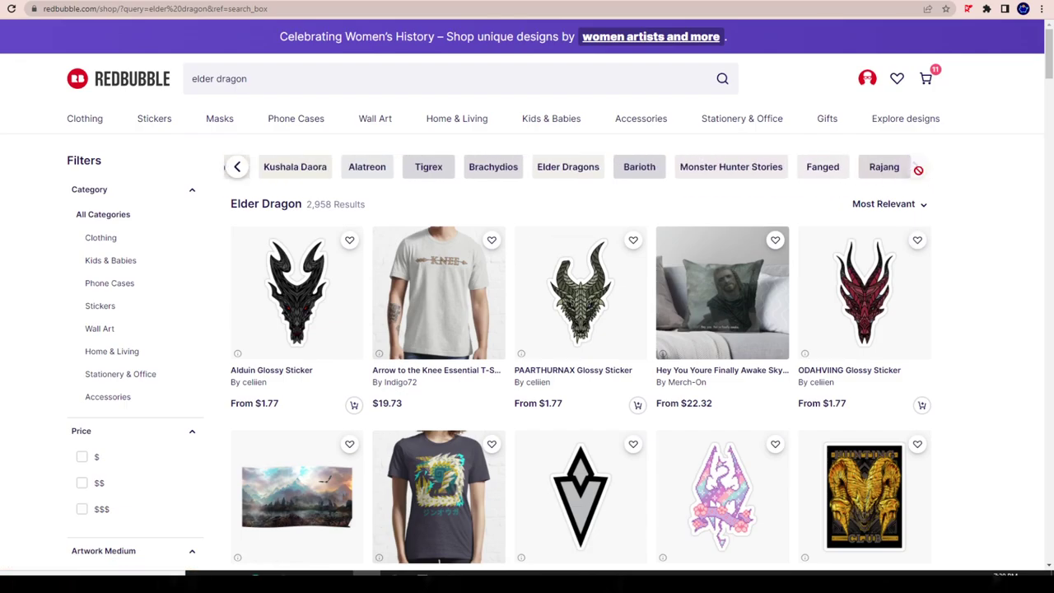
left_click(716, 167)
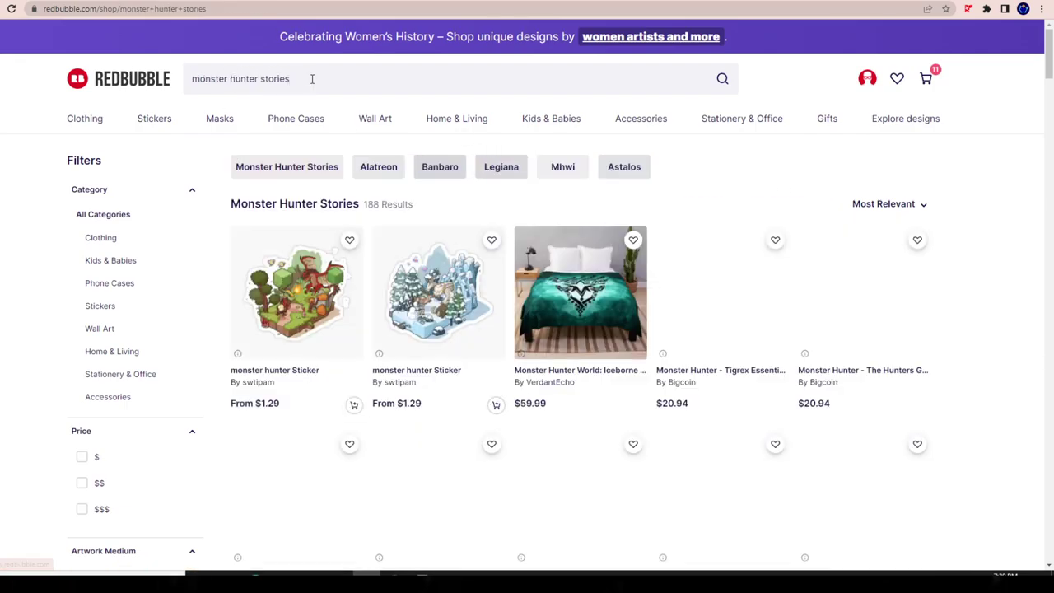
Step: Clear the search text and look through the Monster Hunter Stories designs for relevancy
triple_click(312, 78)
key("BackSpace")
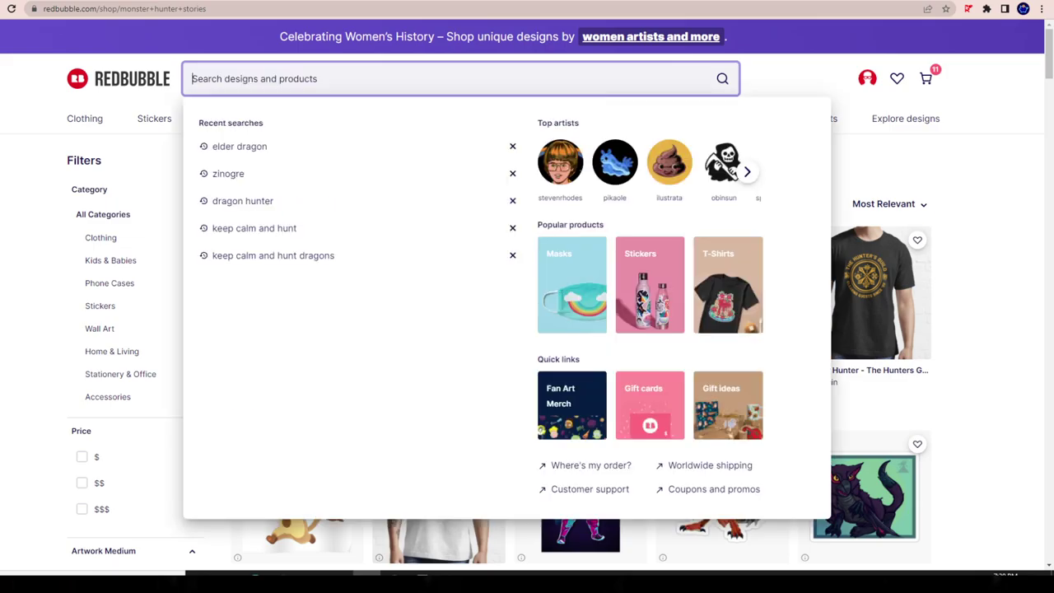
left_click(1013, 235)
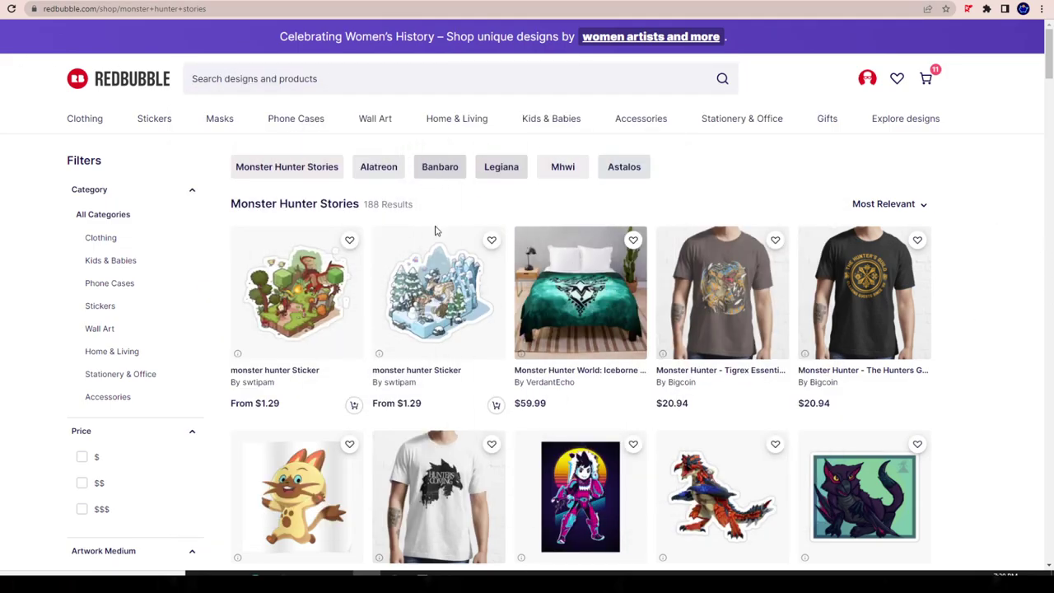
scroll(436, 231, "down", 5)
scroll(595, 331, "down", 3)
scroll(501, 275, "up", 3)
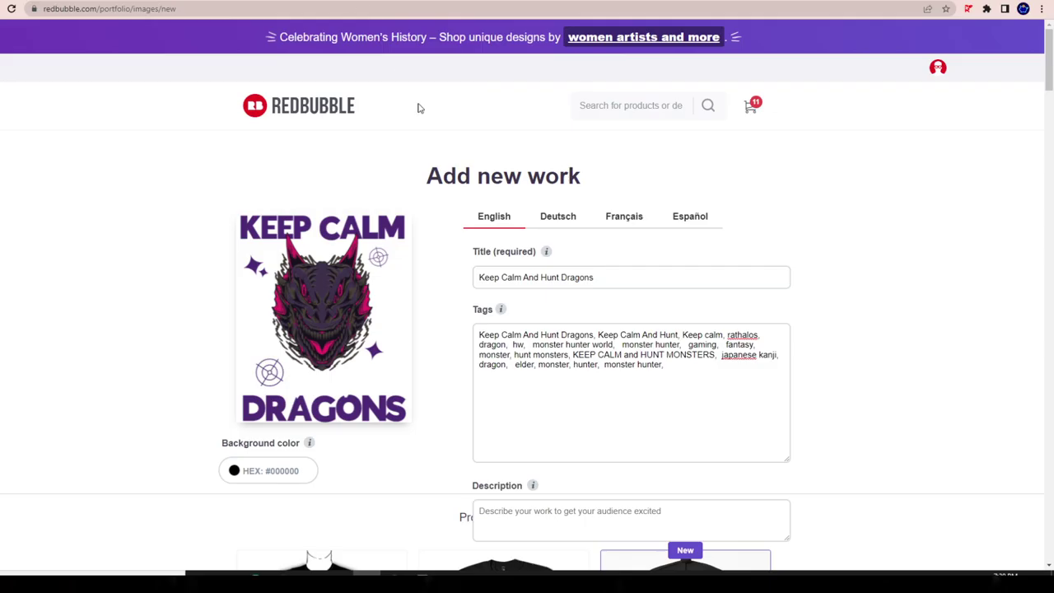
Step: Add monster hunter stories as the last tag on the Add new work form
left_click(657, 374)
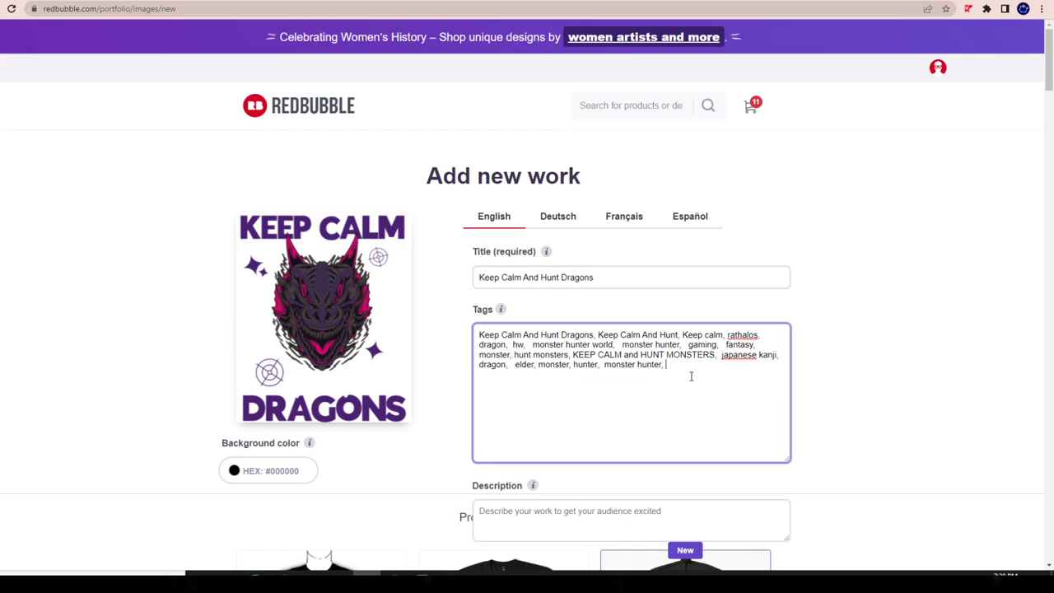
type("monster hunter stories")
scroll(564, 315, "down", 6)
scroll(814, 169, "up", 5)
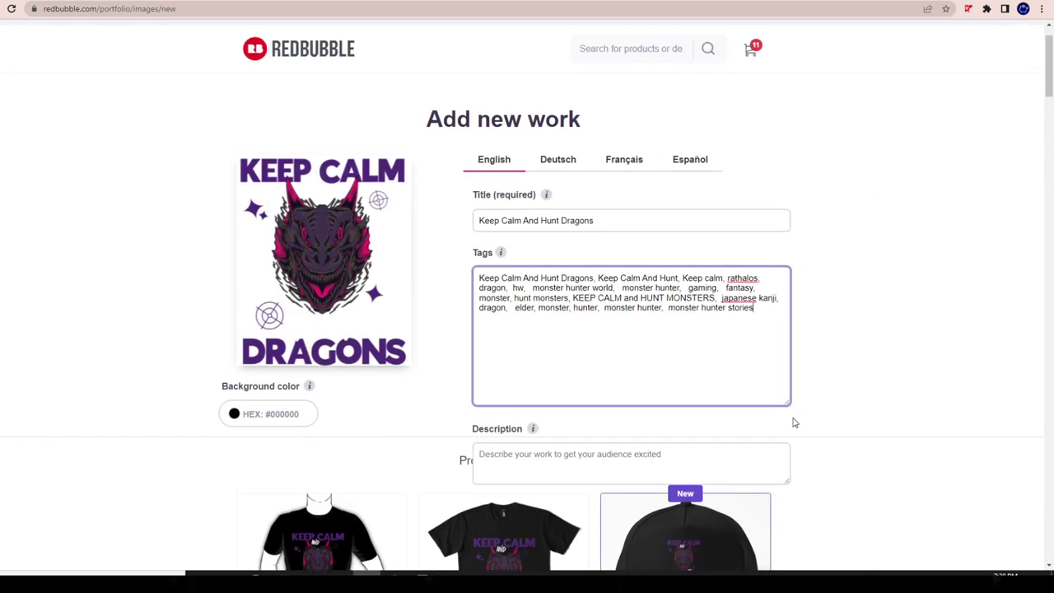
Step: Check the enabled products and the Media options of the Keep Calm And Hunt Dragons design, and save the work
scroll(623, 428, "down", 10)
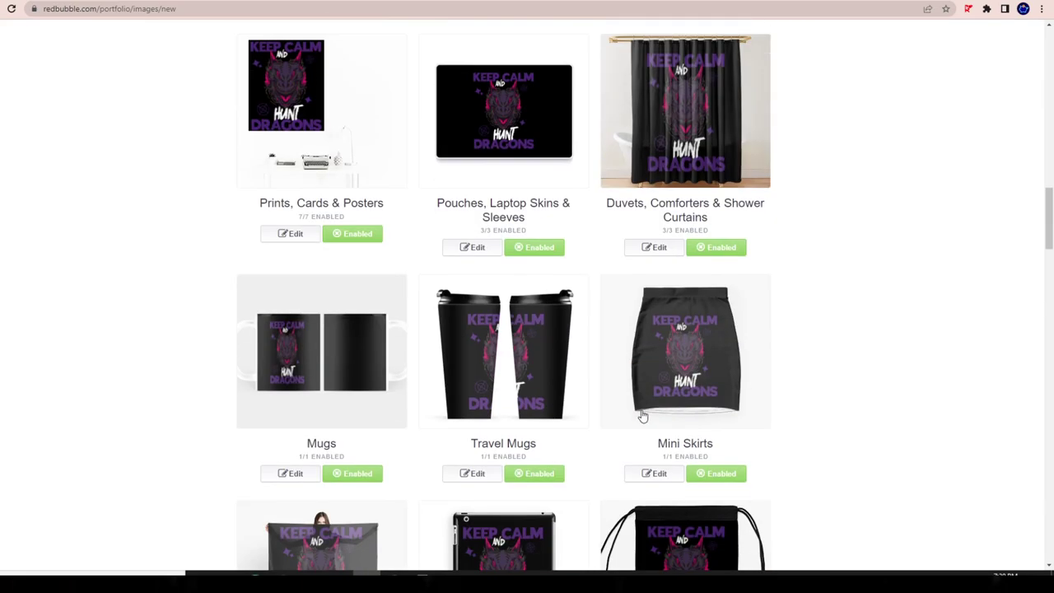
scroll(642, 411, "up", 10)
scroll(600, 404, "down", 5)
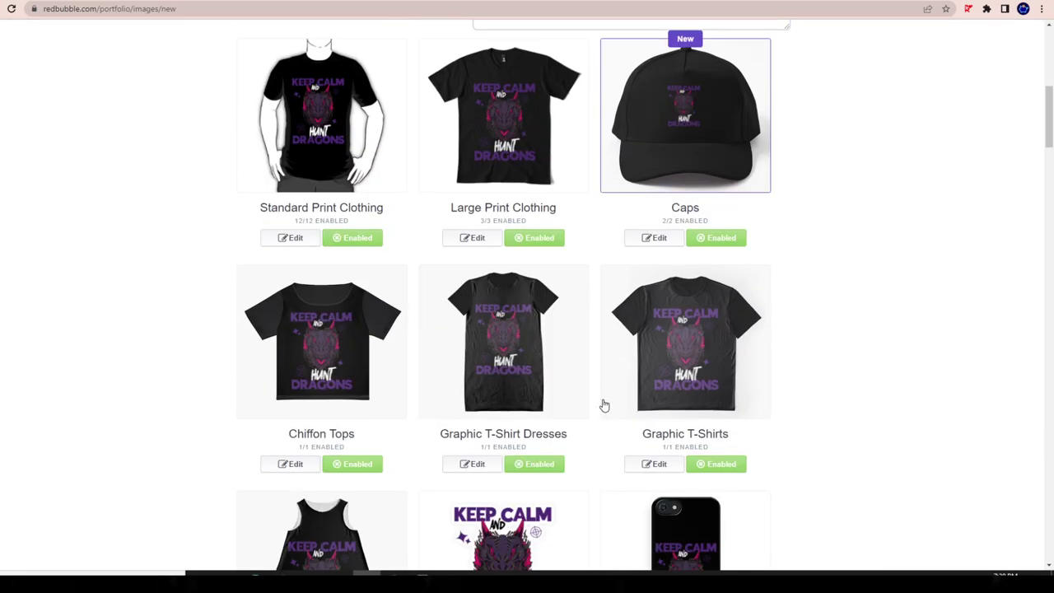
scroll(532, 381, "up", 5)
scroll(532, 381, "down", 5)
scroll(1047, 99, "up", 3)
left_click_drag(1048, 100, 1011, 494)
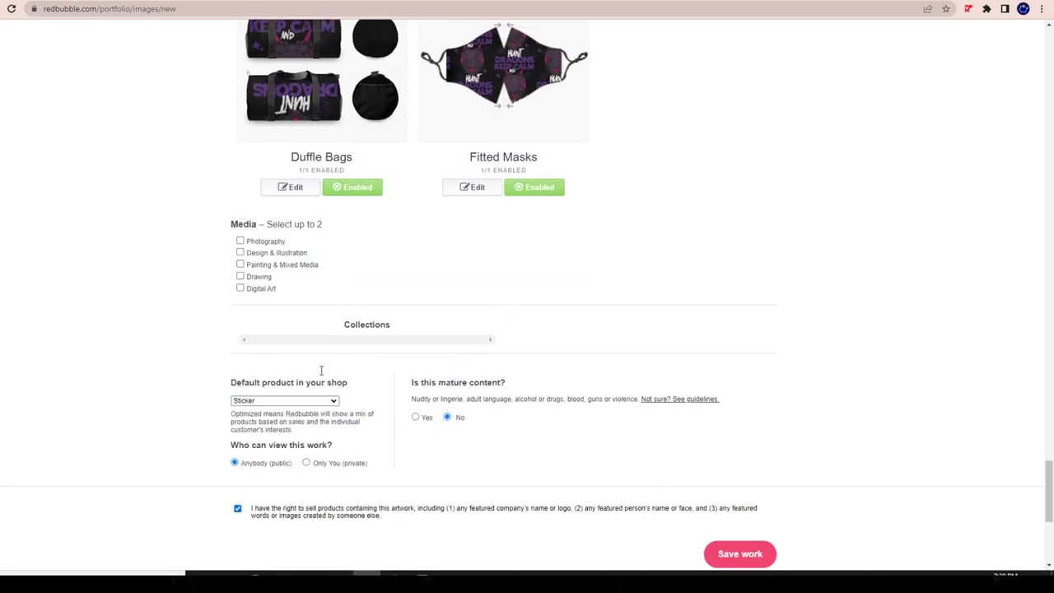
left_click_drag(226, 224, 348, 302)
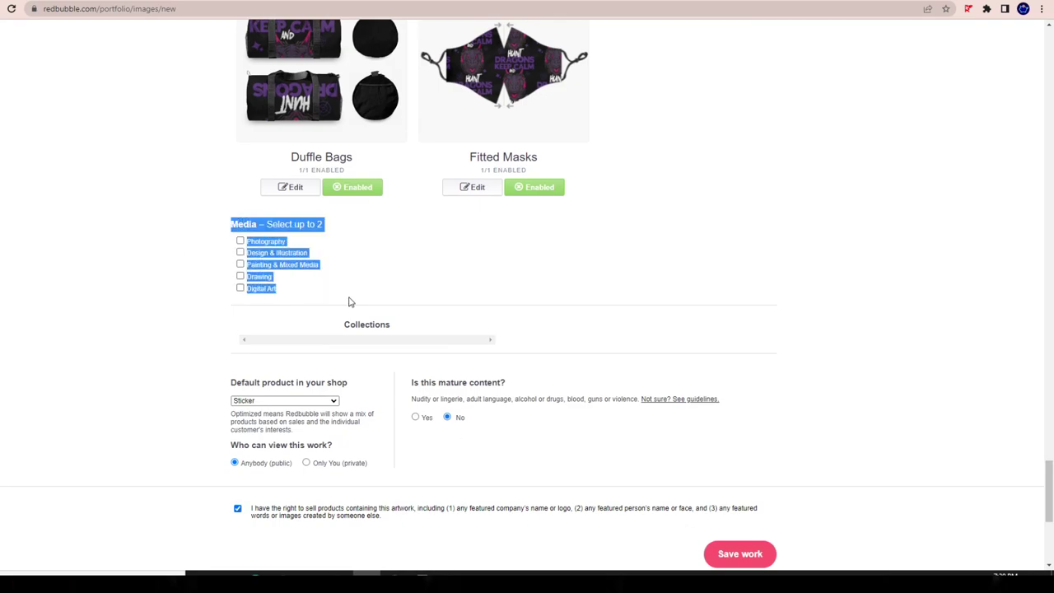
left_click(739, 554)
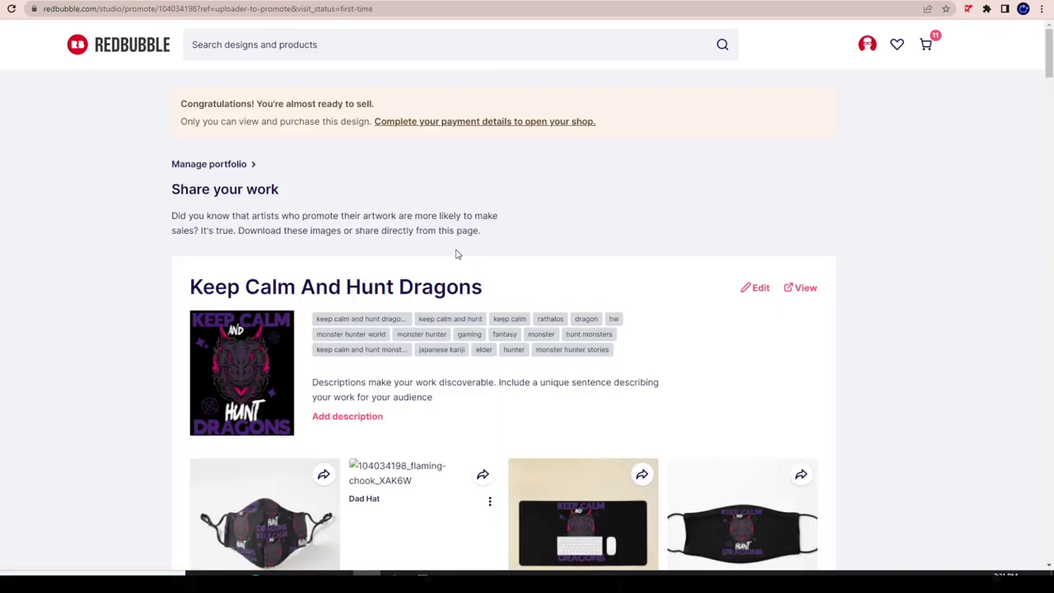
Step: Review the Share your work page of the published design, including the notice about completing payment details
left_click_drag(213, 103, 360, 115)
left_click_drag(200, 121, 326, 122)
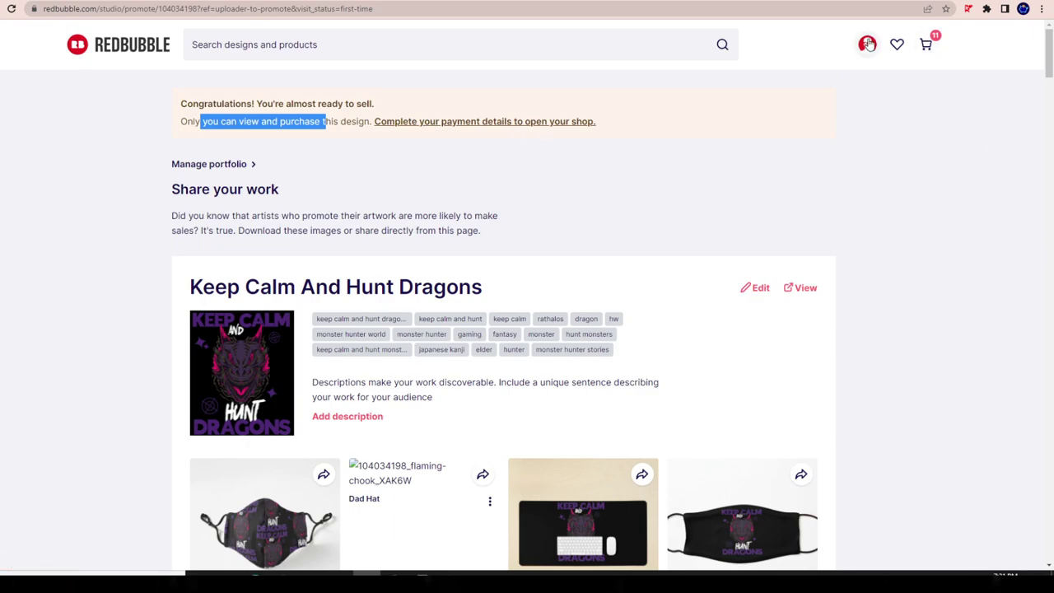
scroll(531, 293, "down", 5)
scroll(532, 293, "down", 3)
scroll(550, 249, "up", 5)
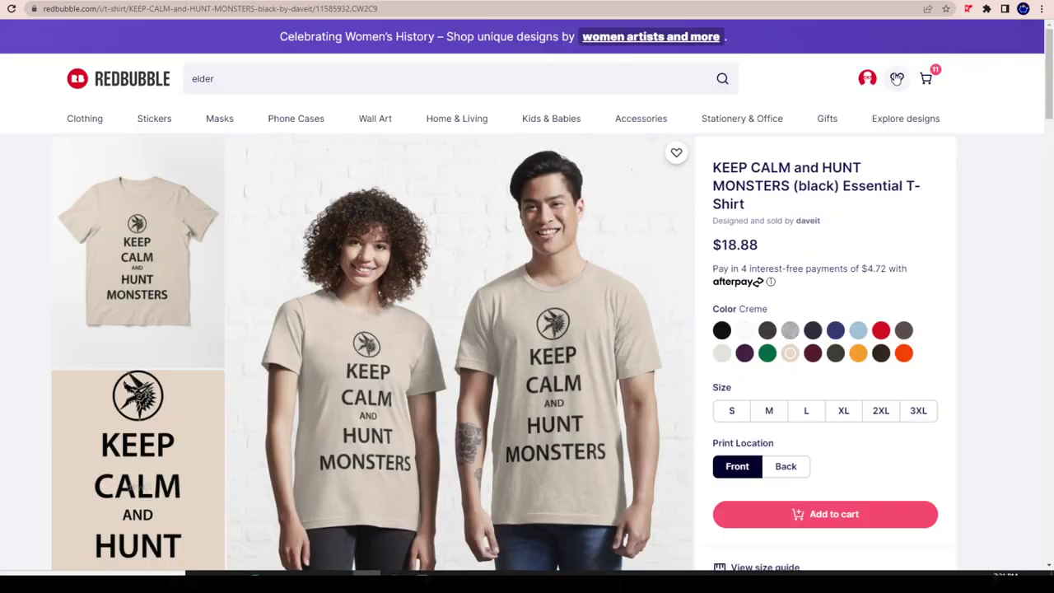
Step: Open the artist dashboard through Sell Your Art and review its Create products, Set up shop and Get paid sections
mouse_move(867, 79)
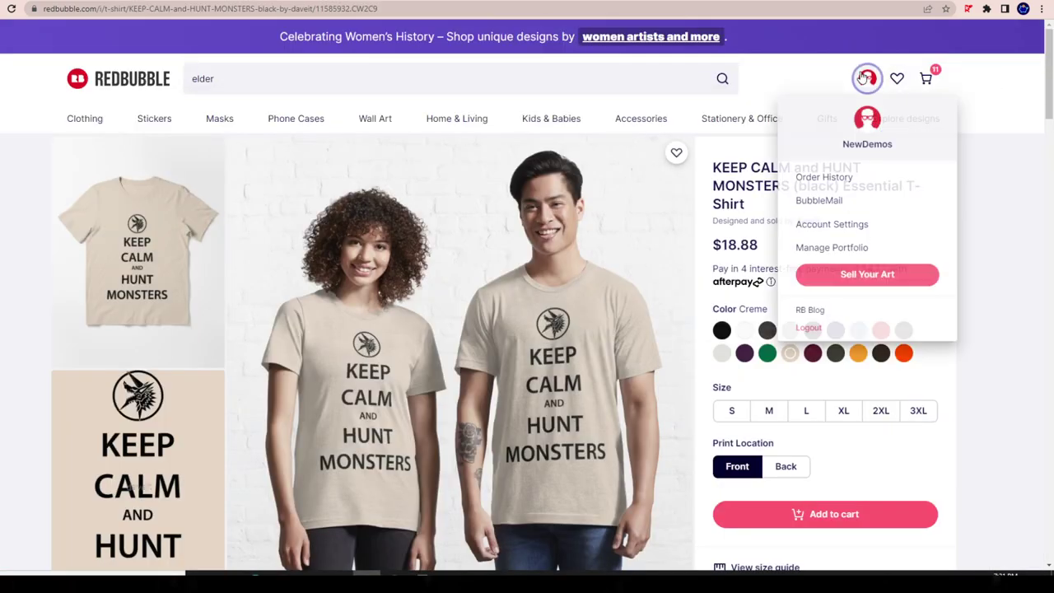
left_click(832, 276)
scroll(334, 209, "down", 2)
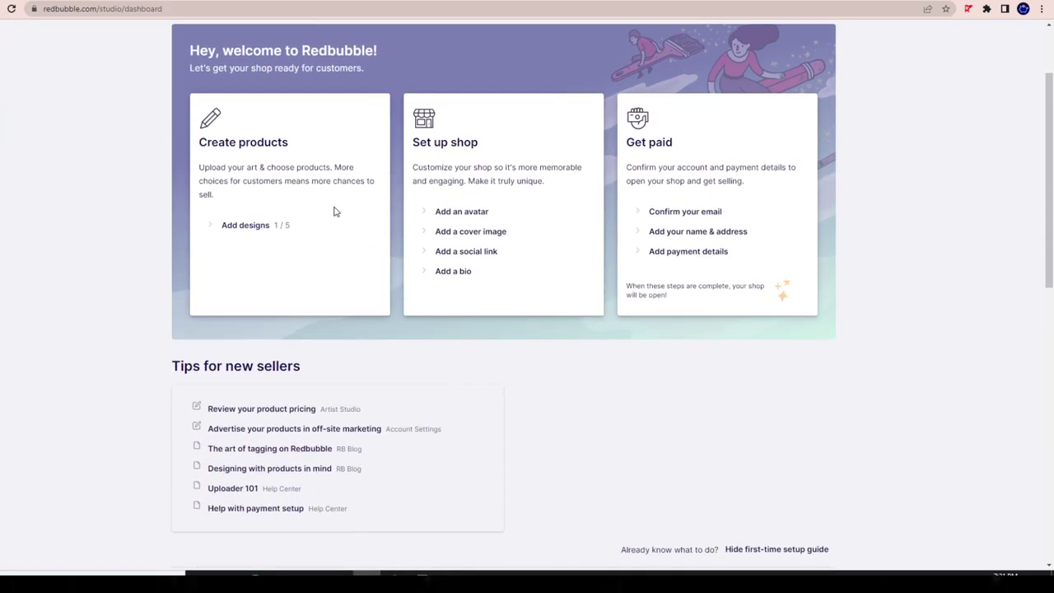
scroll(294, 267, "up", 1)
left_click_drag(246, 198, 396, 354)
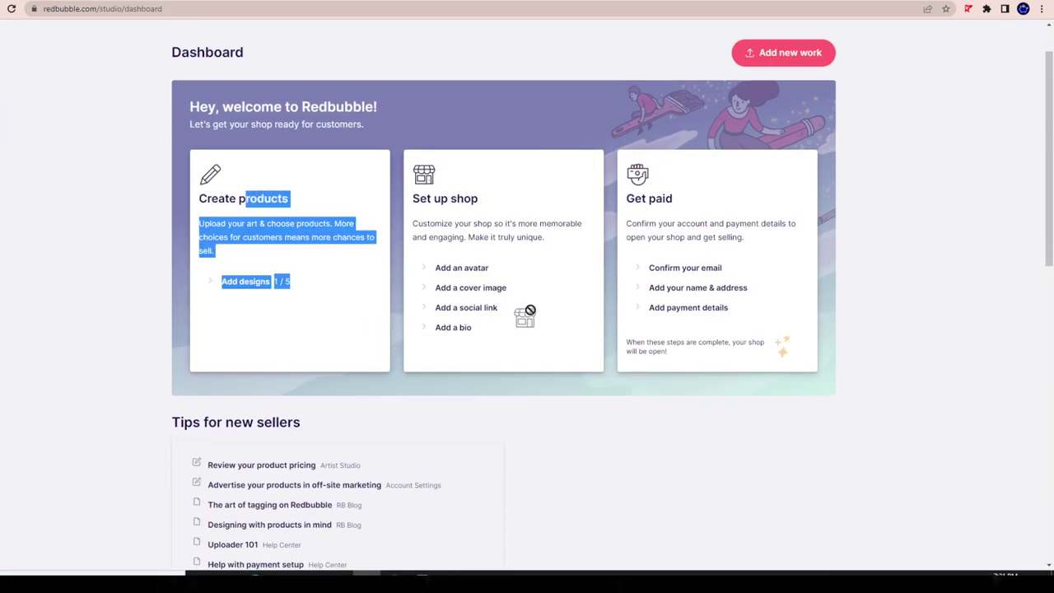
left_click(850, 188)
scroll(513, 259, "up", 1)
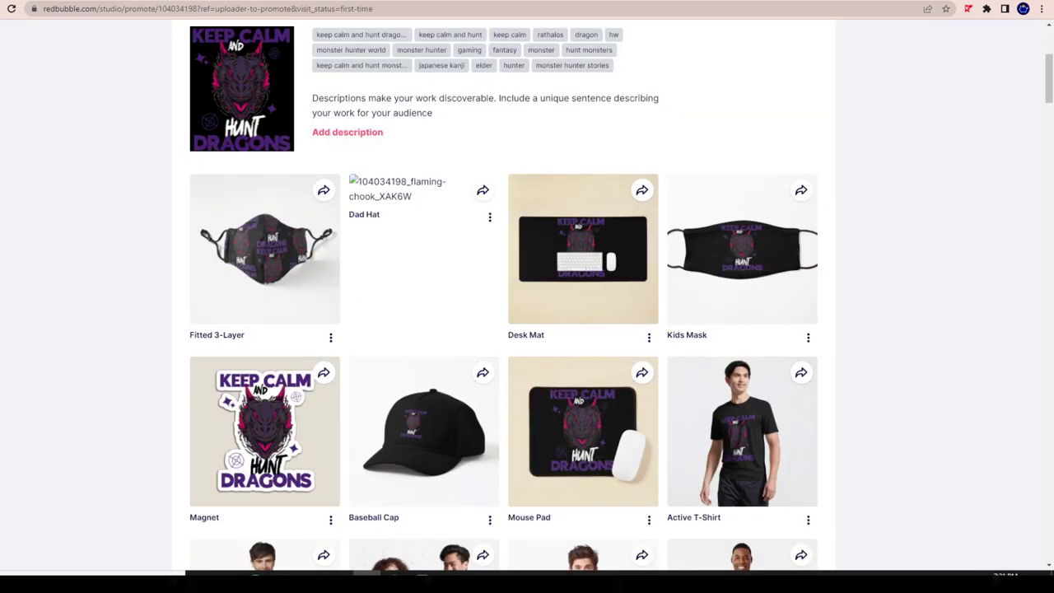
Step: Review the tags and the first product previews of the Keep Calm And Hunt Dragons design, from masks and hats to T-shirts and hoodies
scroll(463, 376, "up", 3)
scroll(636, 473, "down", 2)
scroll(626, 469, "down", 1)
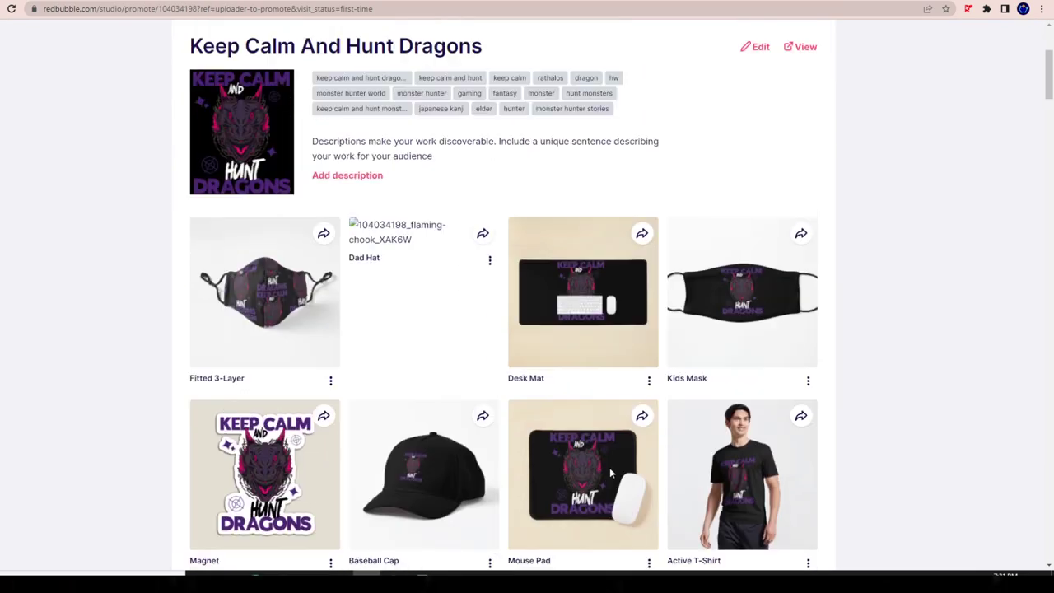
scroll(568, 345, "up", 3)
scroll(494, 271, "down", 15)
scroll(494, 280, "up", 5)
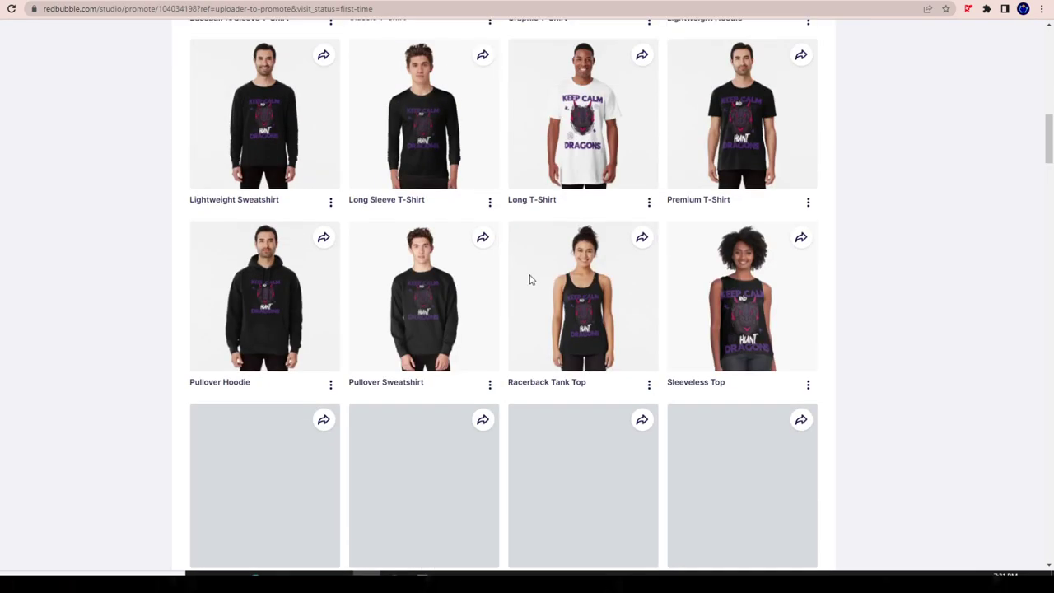
scroll(741, 312, "up", 3)
scroll(650, 339, "up", 3)
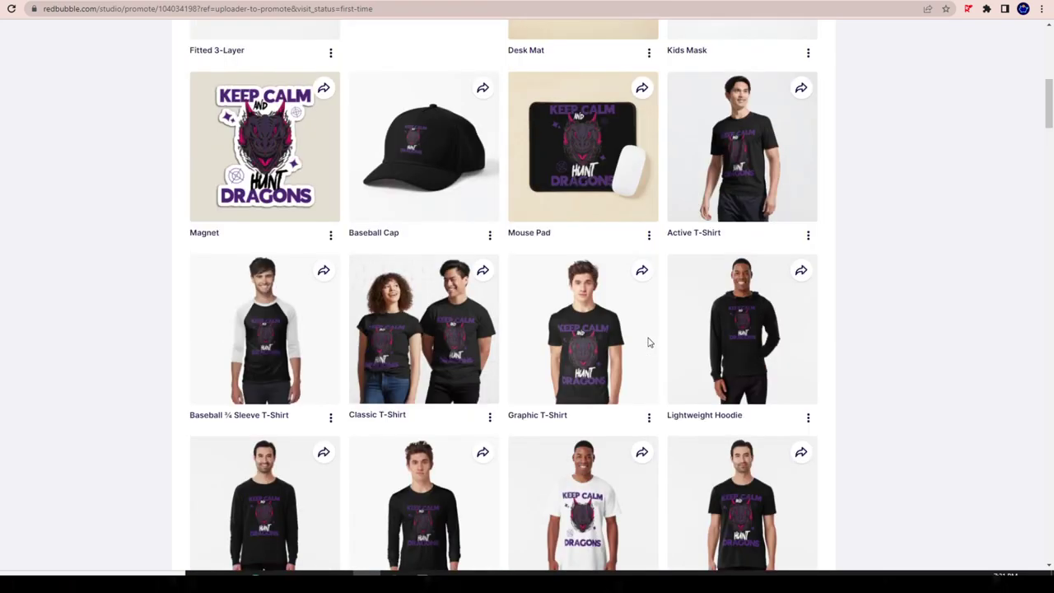
scroll(569, 350, "up", 2)
scroll(569, 350, "down", 1)
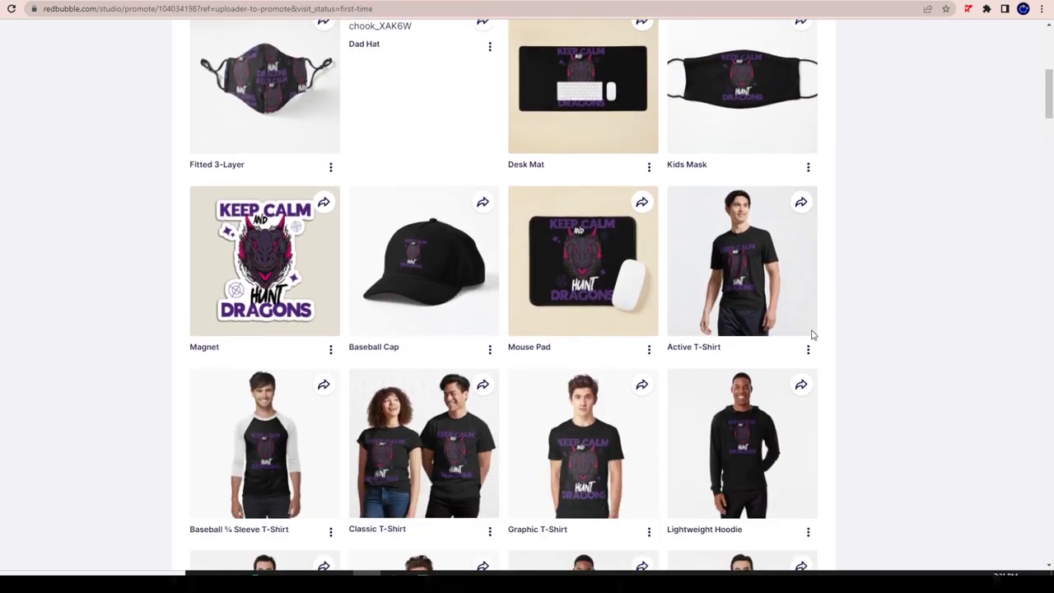
scroll(811, 333, "down", 4)
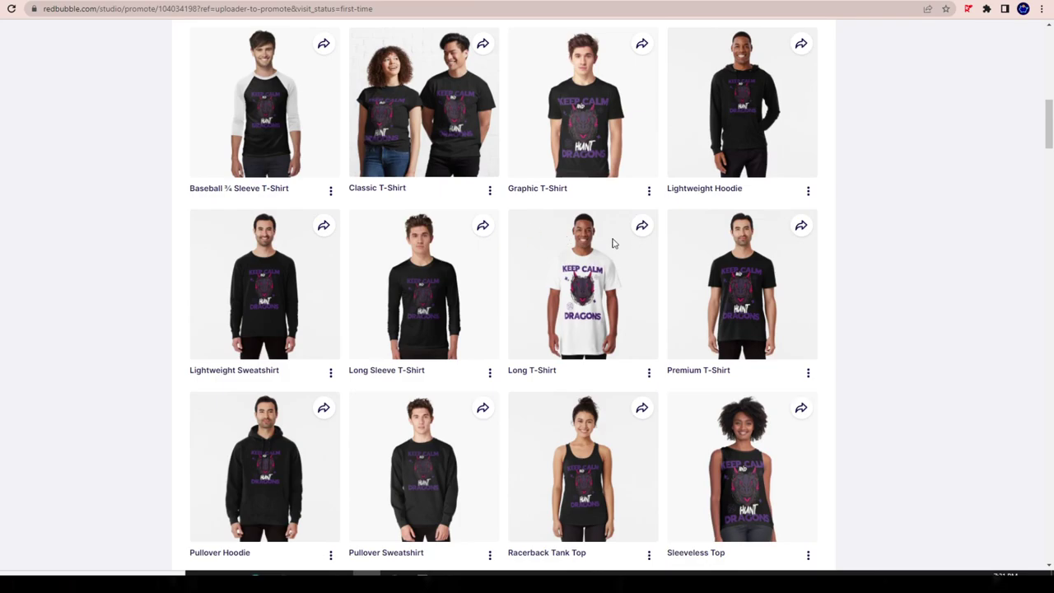
scroll(623, 311, "up", 2)
scroll(601, 313, "up", 3)
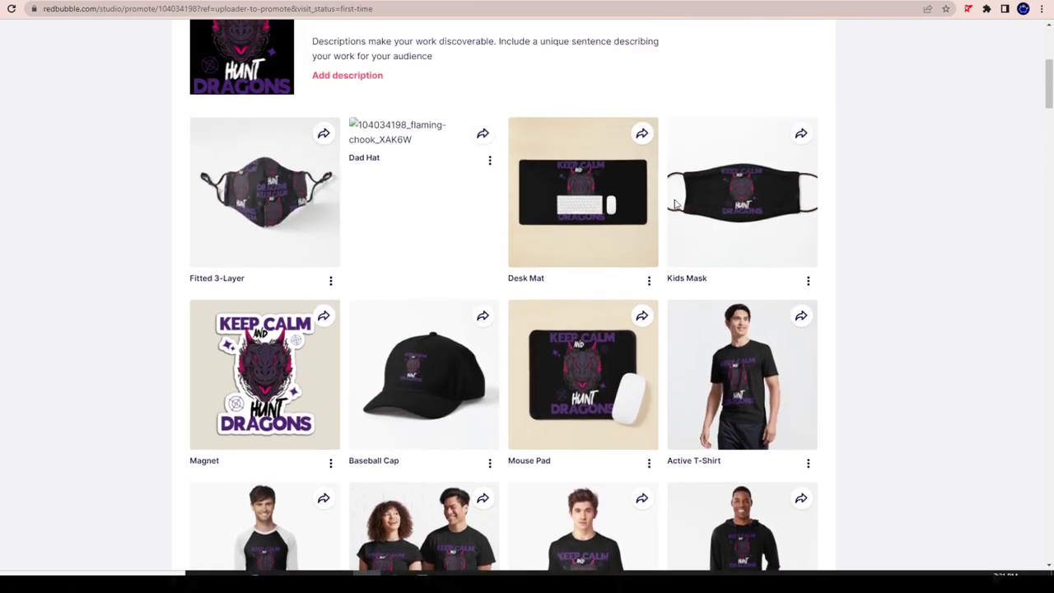
Step: Examine how the design looks on dresses, fitted shirts, stickers, laptop skins, and the iPad, iPhone and Samsung Galaxy cases
scroll(398, 245, "down", 12)
scroll(744, 322, "down", 6)
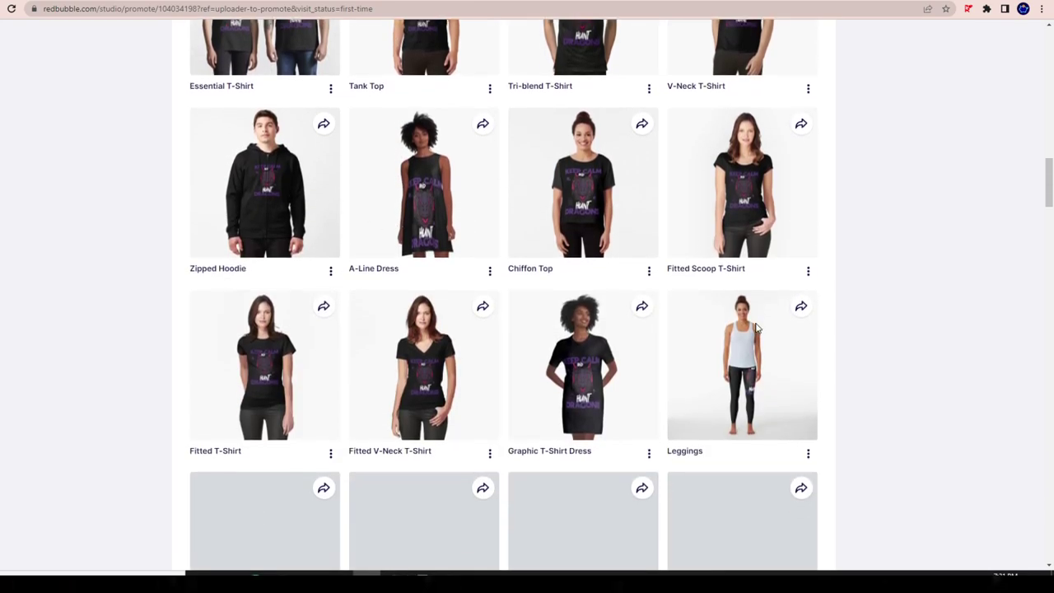
scroll(724, 324, "up", 4)
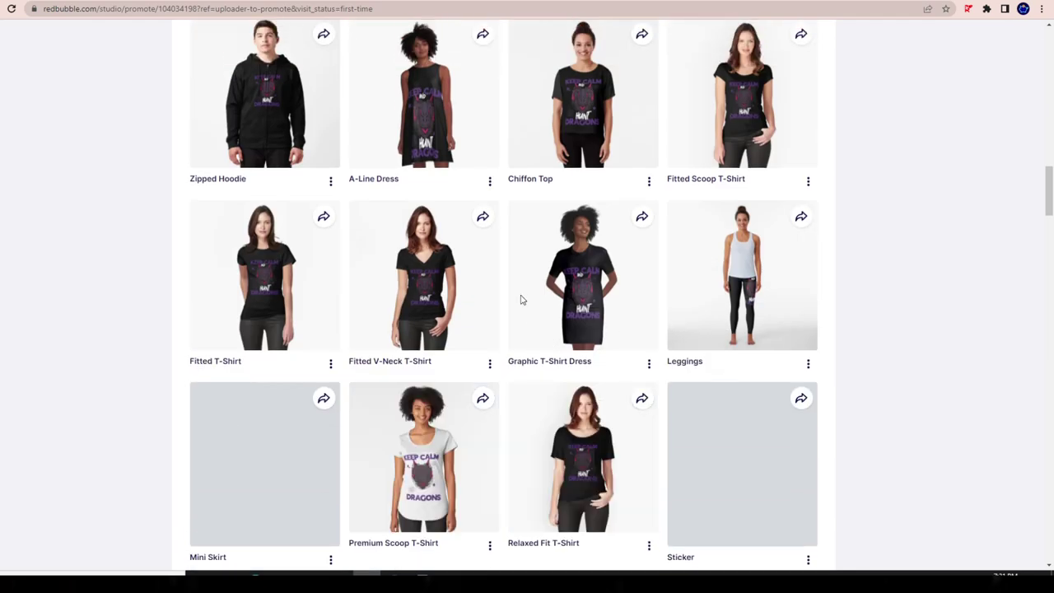
scroll(522, 299, "down", 5)
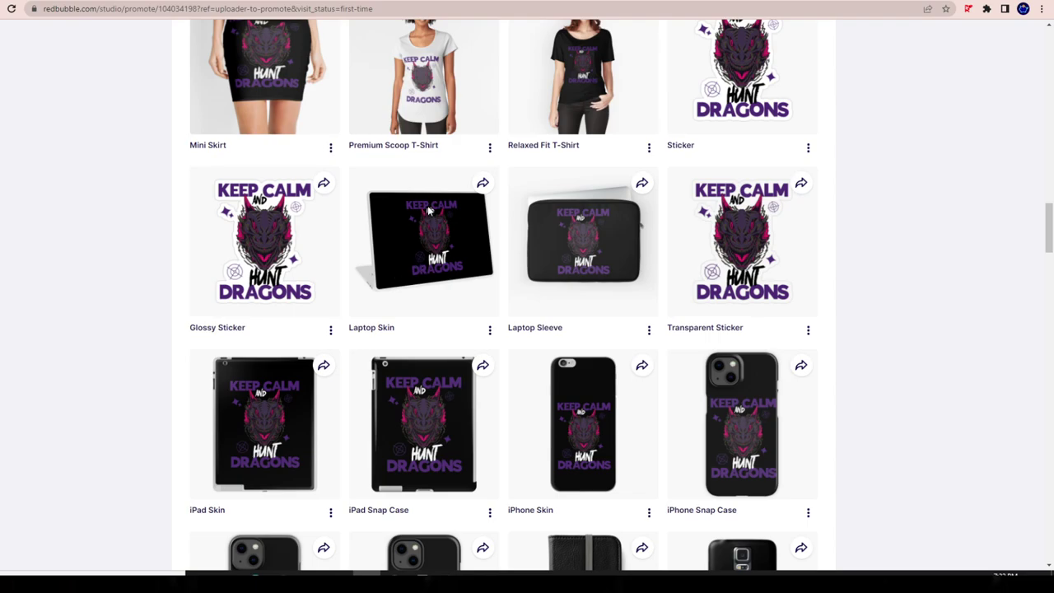
scroll(587, 233, "down", 4)
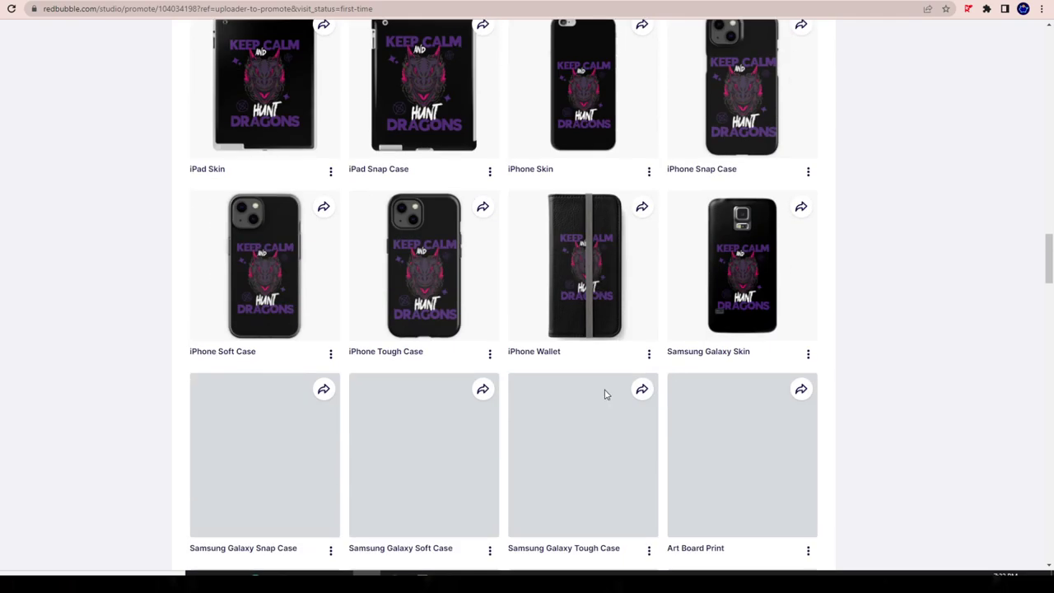
scroll(589, 265, "up", 3)
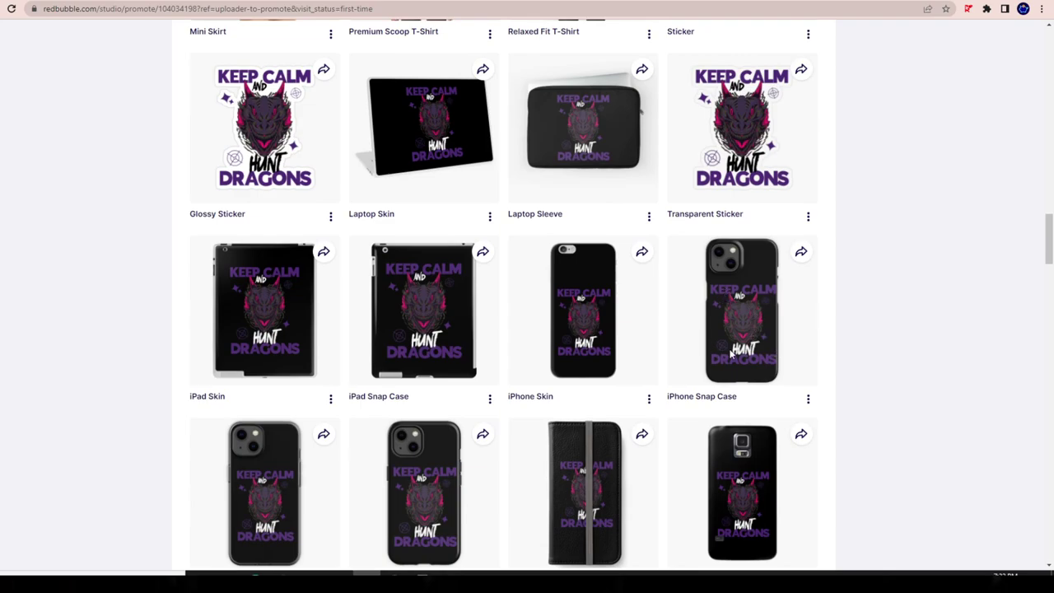
scroll(729, 342, "down", 4)
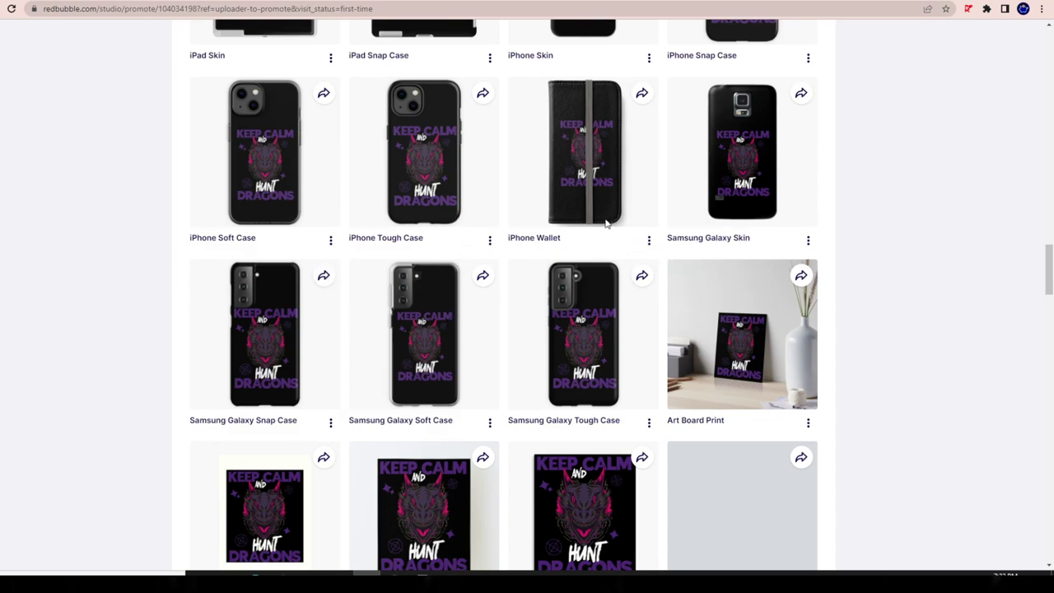
scroll(415, 301, "down", 1)
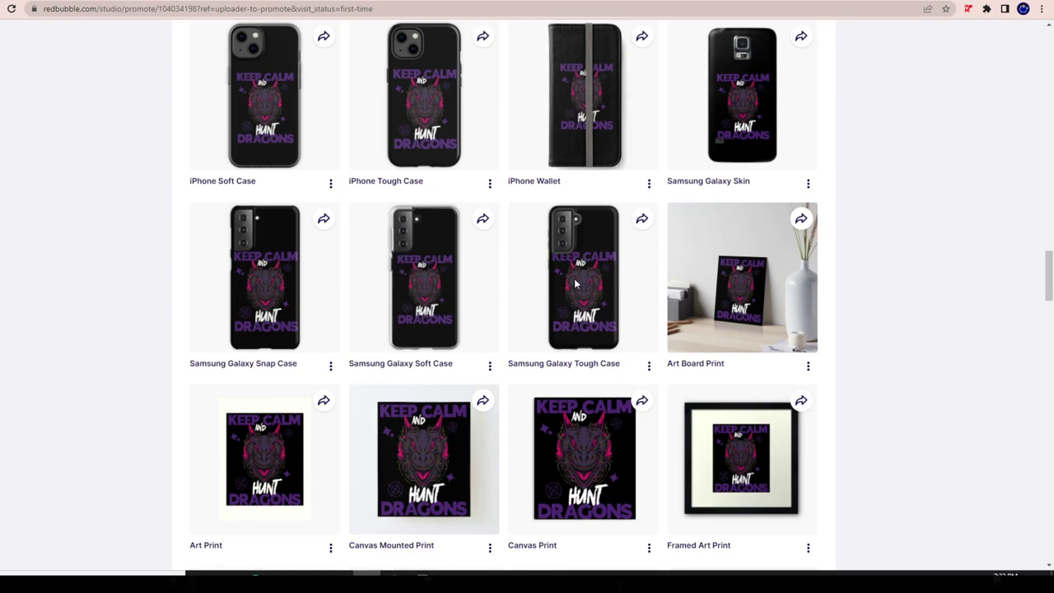
scroll(587, 292, "down", 1)
scroll(587, 292, "up", 2)
Step: Examine the design's previews on wall art, home decor, kids' clothing, bags, mugs and stationery through the final apron product
scroll(587, 293, "down", 12)
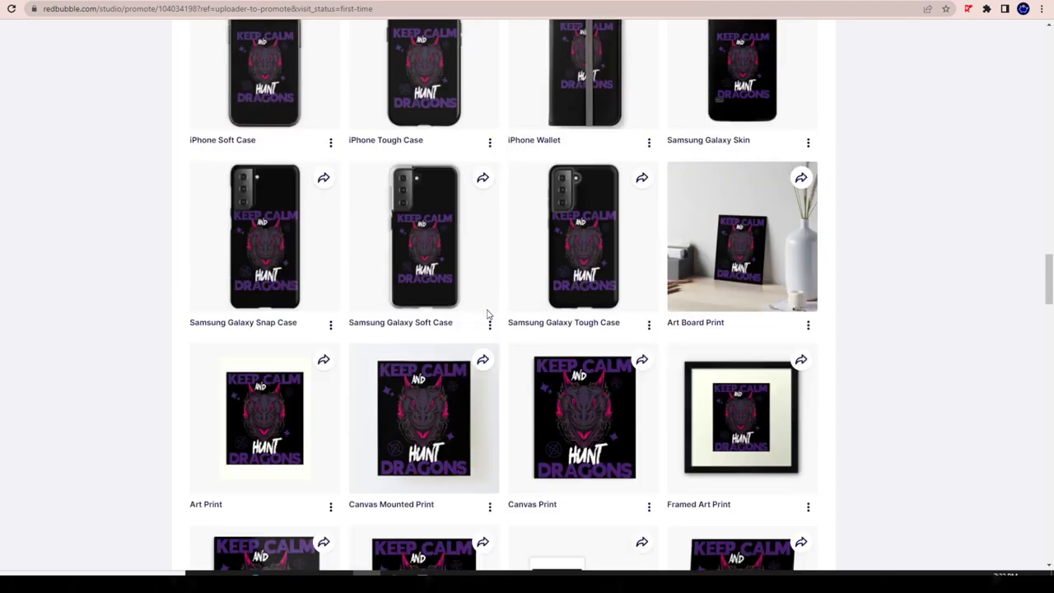
scroll(568, 286, "up", 3)
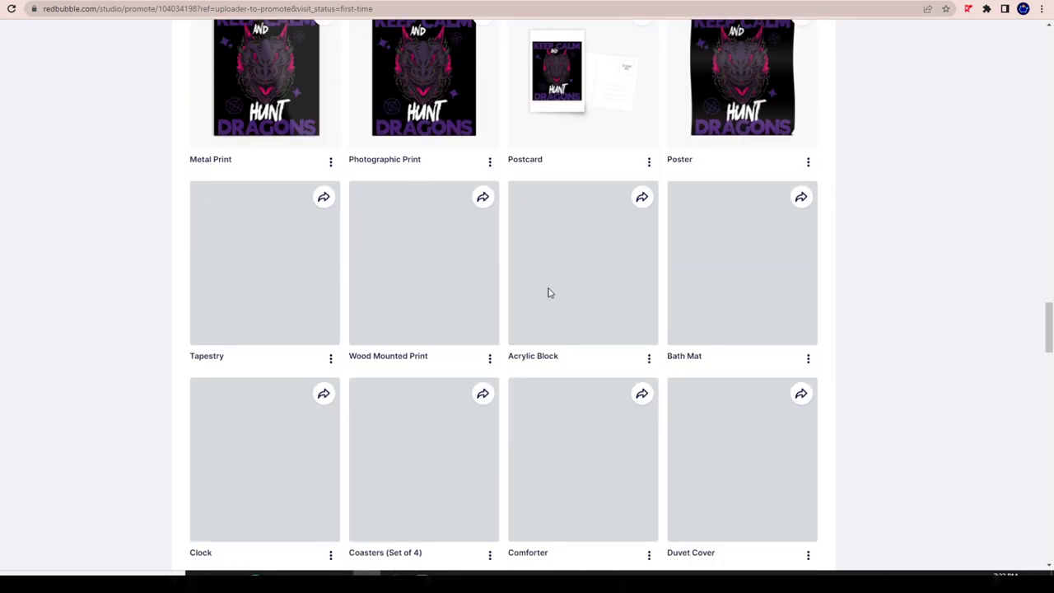
scroll(550, 290, "down", 5)
scroll(552, 286, "down", 5)
scroll(539, 287, "up", 6)
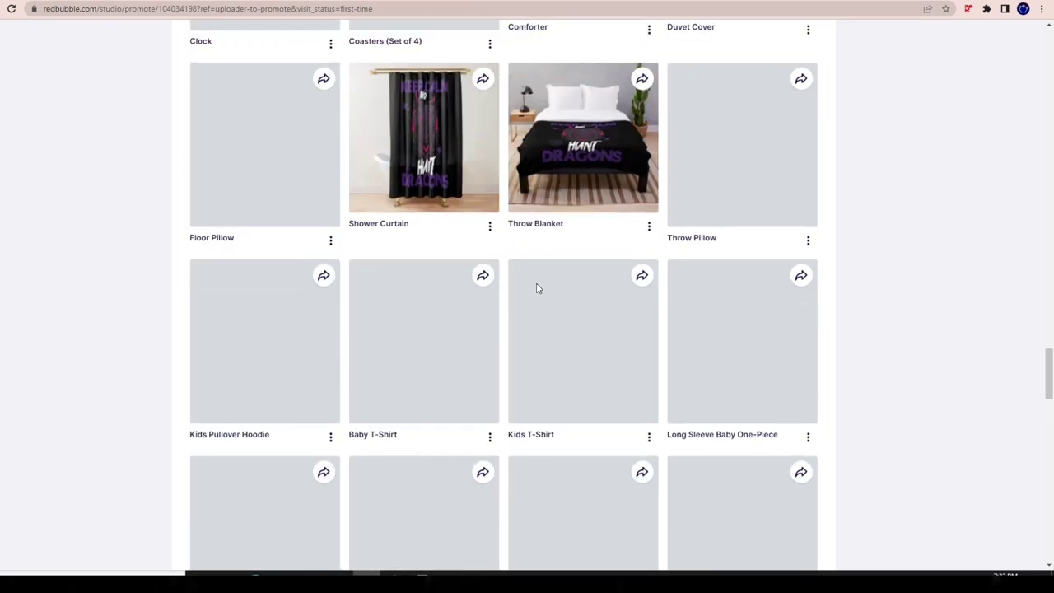
scroll(535, 278, "down", 3)
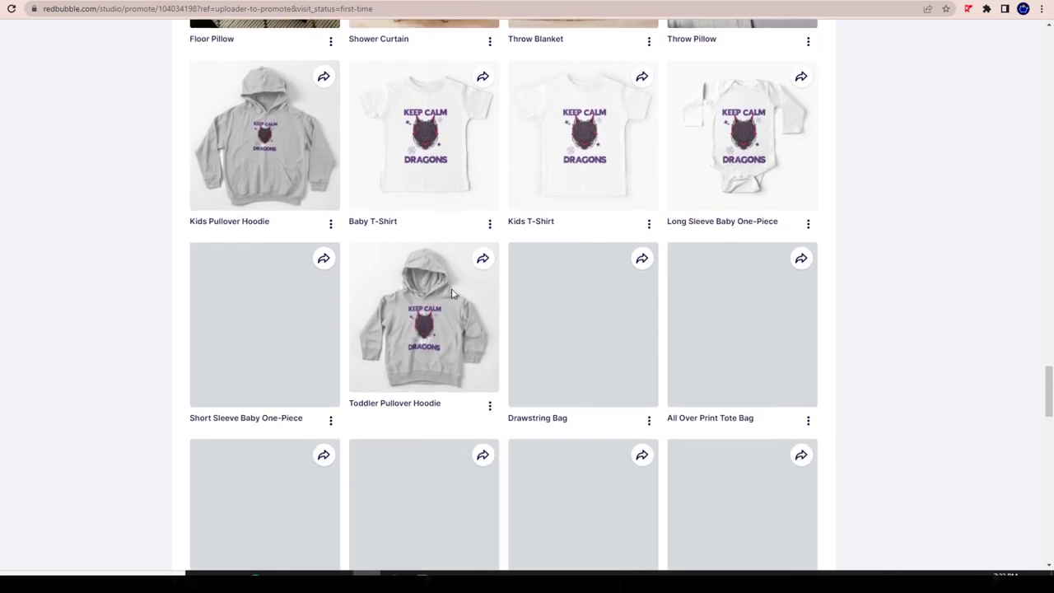
scroll(463, 392, "up", 3)
scroll(463, 392, "up", 1)
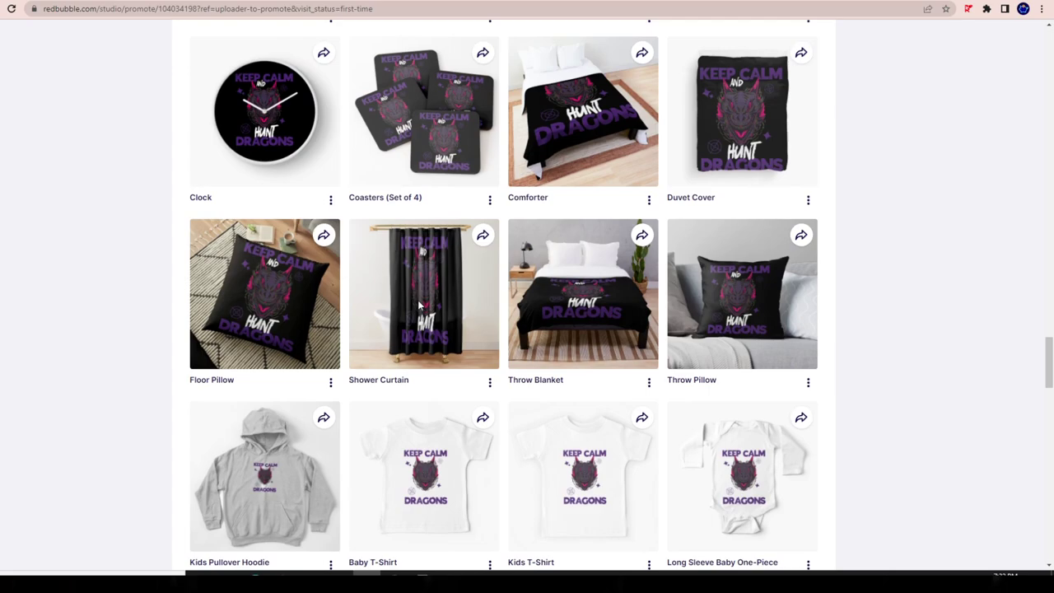
scroll(401, 313, "down", 8)
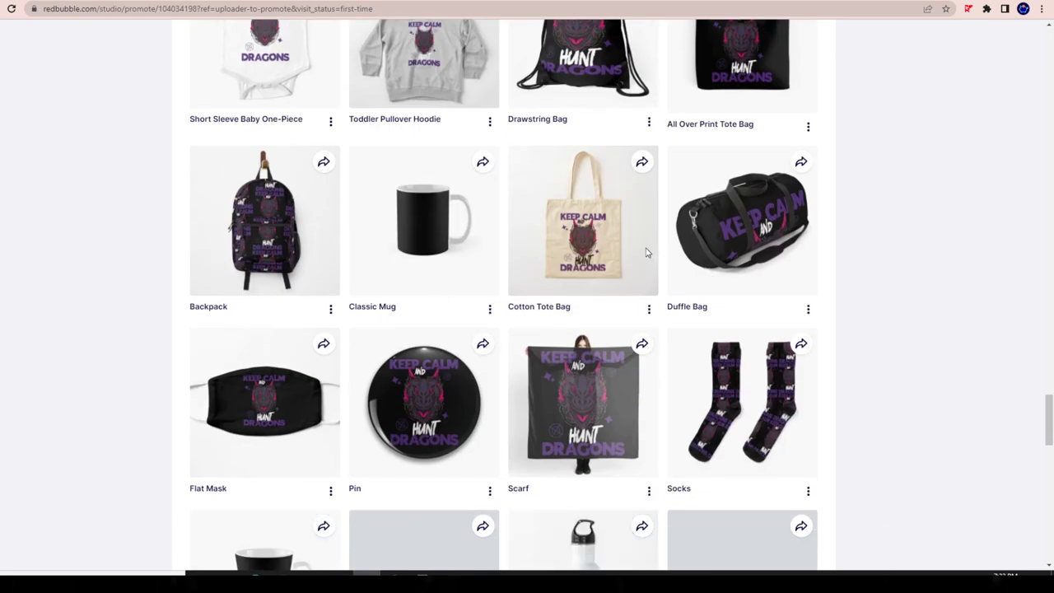
scroll(559, 202, "up", 8)
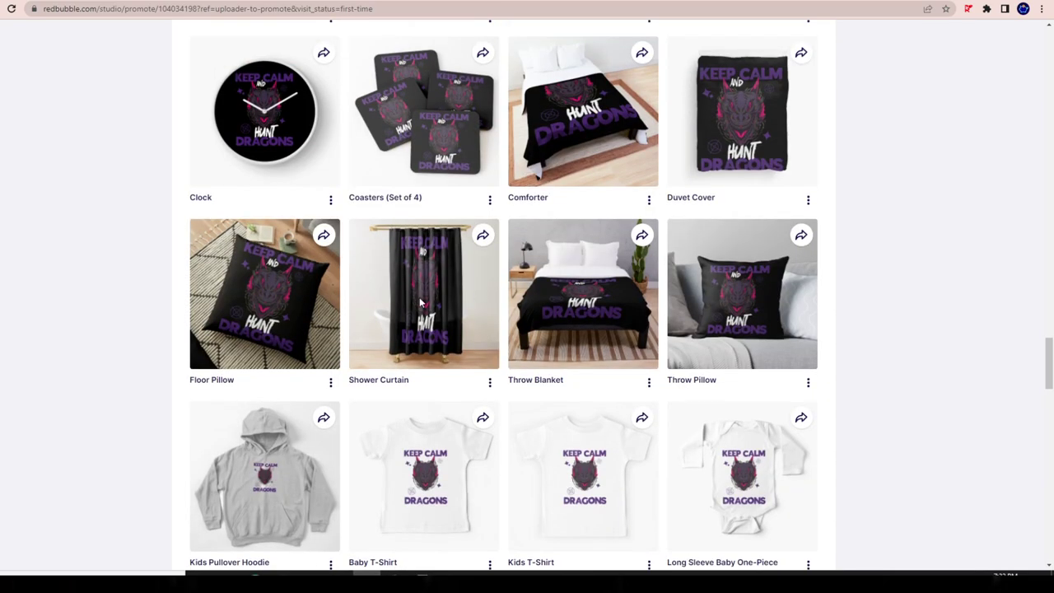
scroll(425, 303, "down", 15)
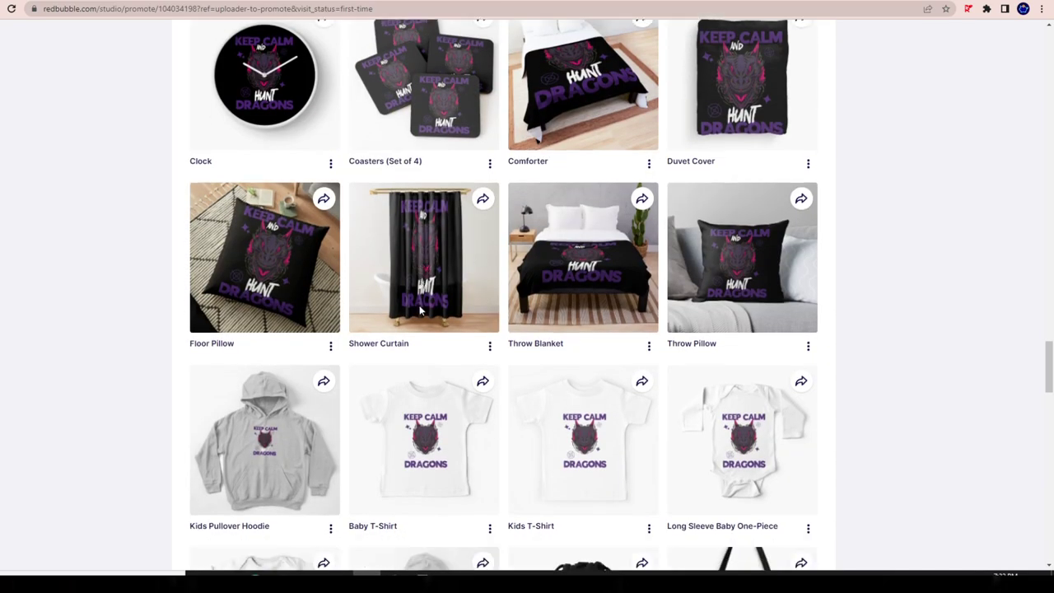
scroll(403, 292, "up", 3)
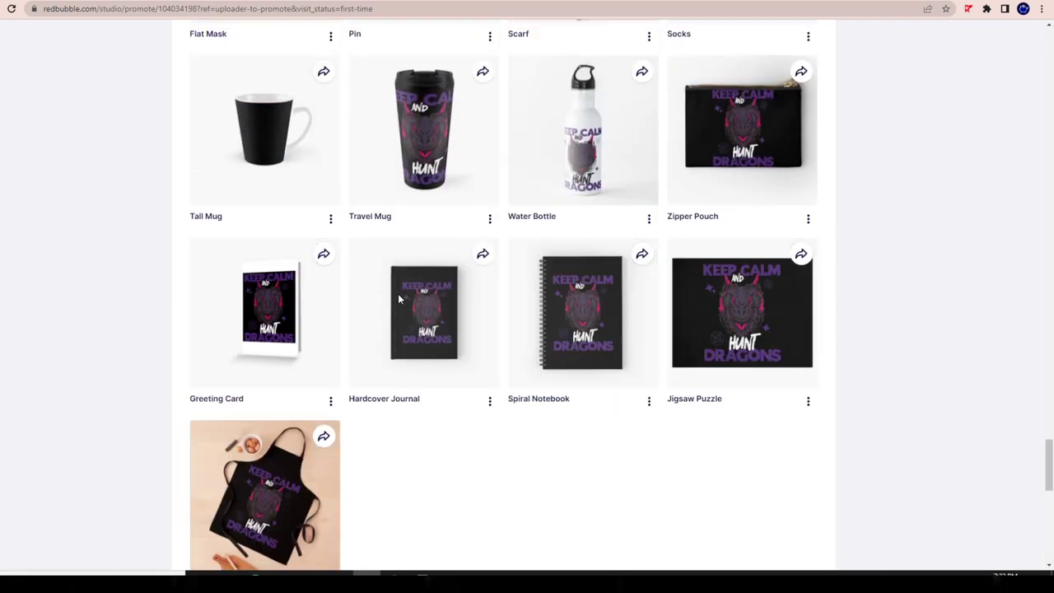
scroll(398, 293, "up", 4)
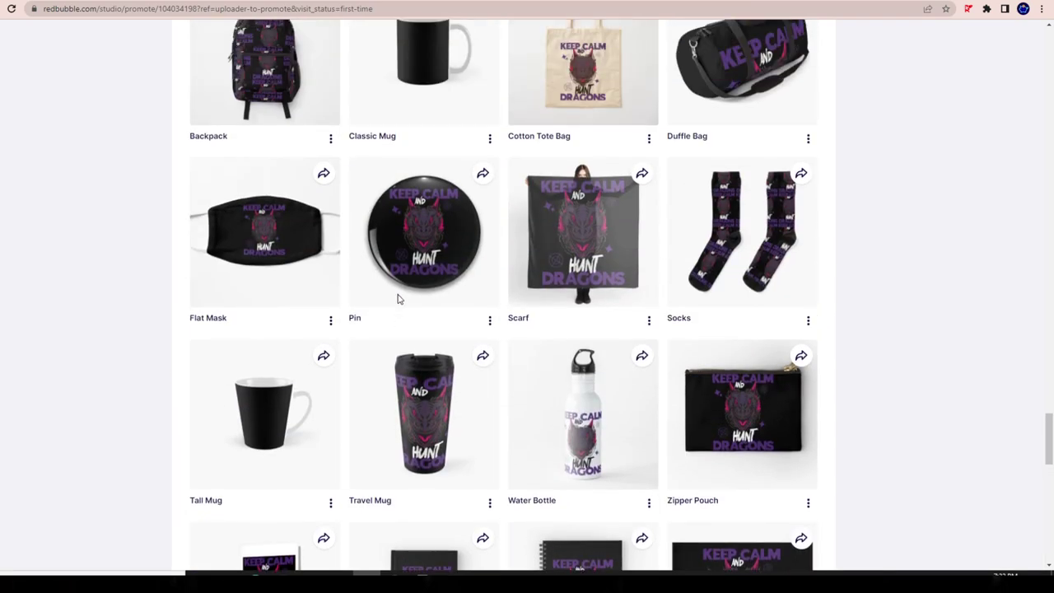
Step: Go back through the product previews to compare the design on phone cases, stickers, women's clothing and the first T-shirts
scroll(396, 295, "up", 10)
scroll(392, 299, "up", 10)
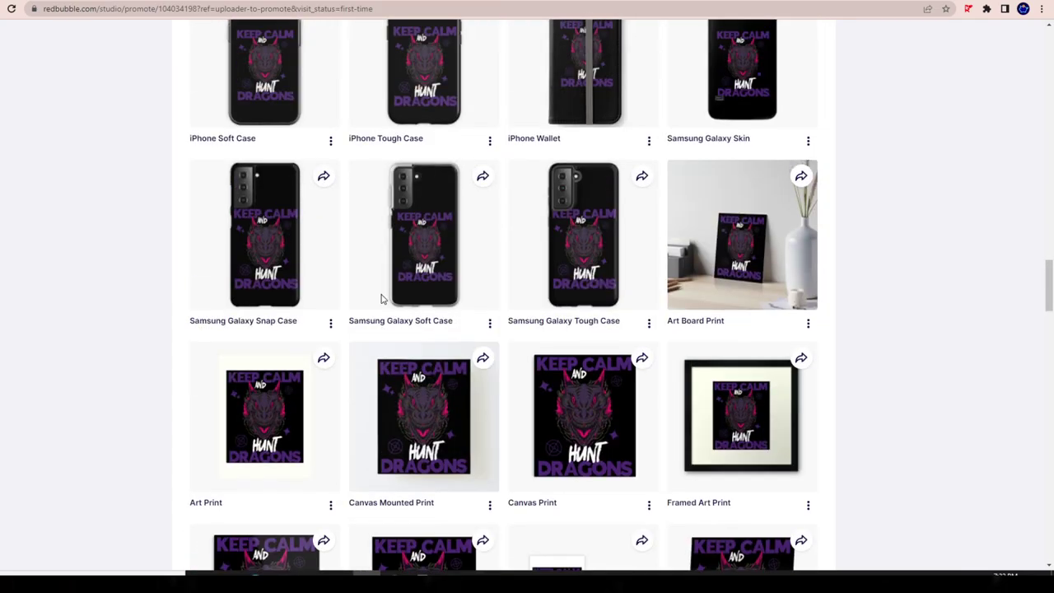
scroll(372, 290, "up", 10)
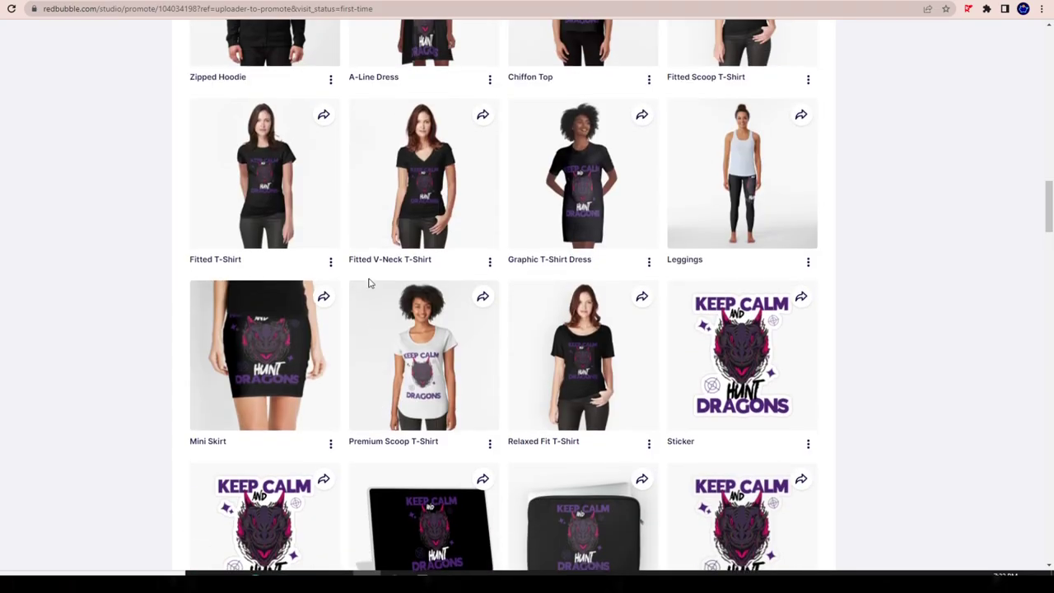
scroll(783, 301, "up", 4)
scroll(782, 302, "down", 9)
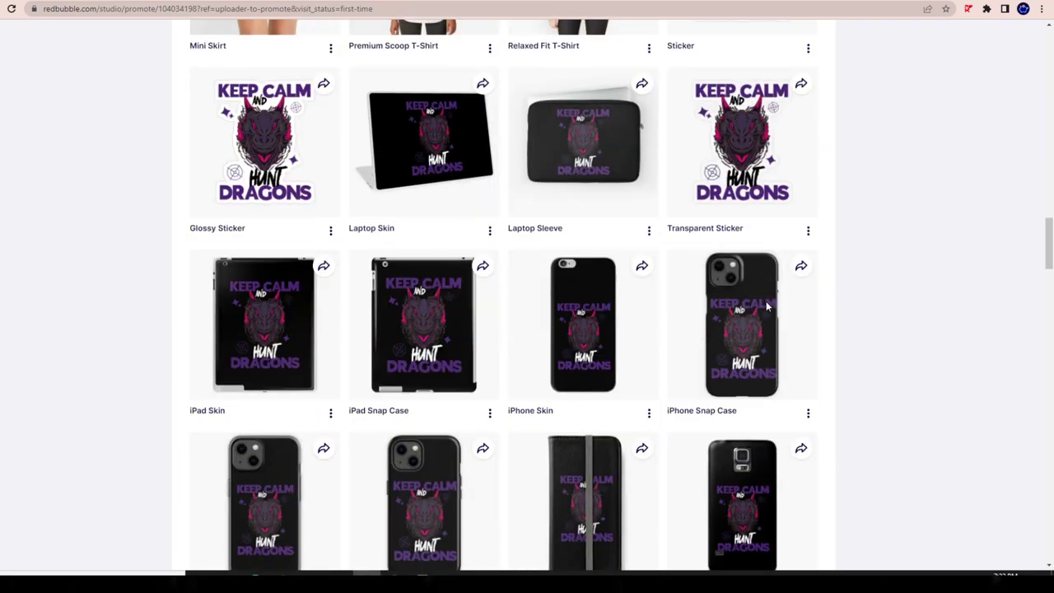
scroll(765, 301, "up", 4)
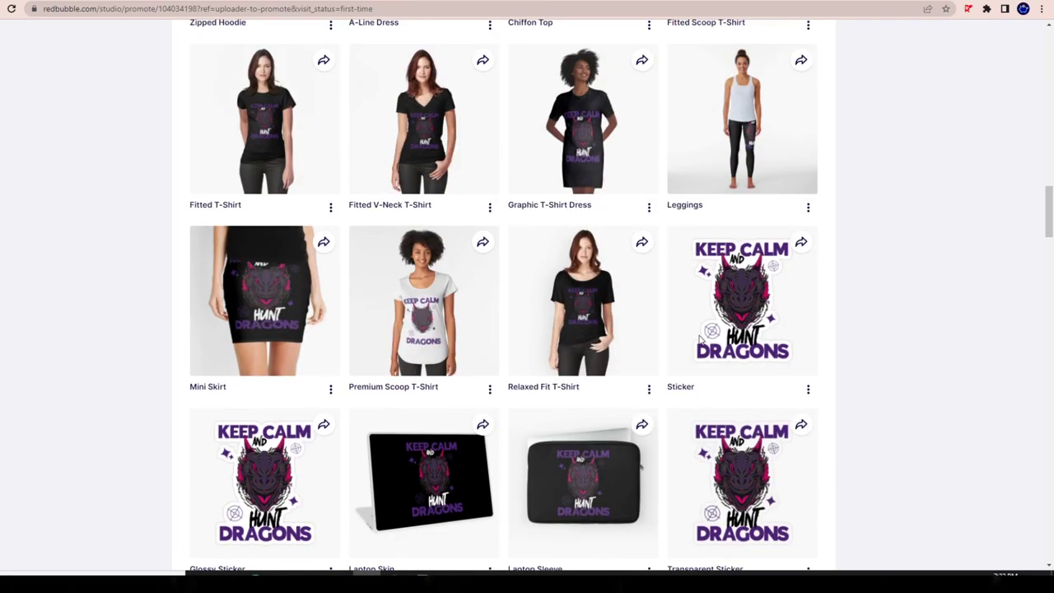
scroll(699, 338, "up", 10)
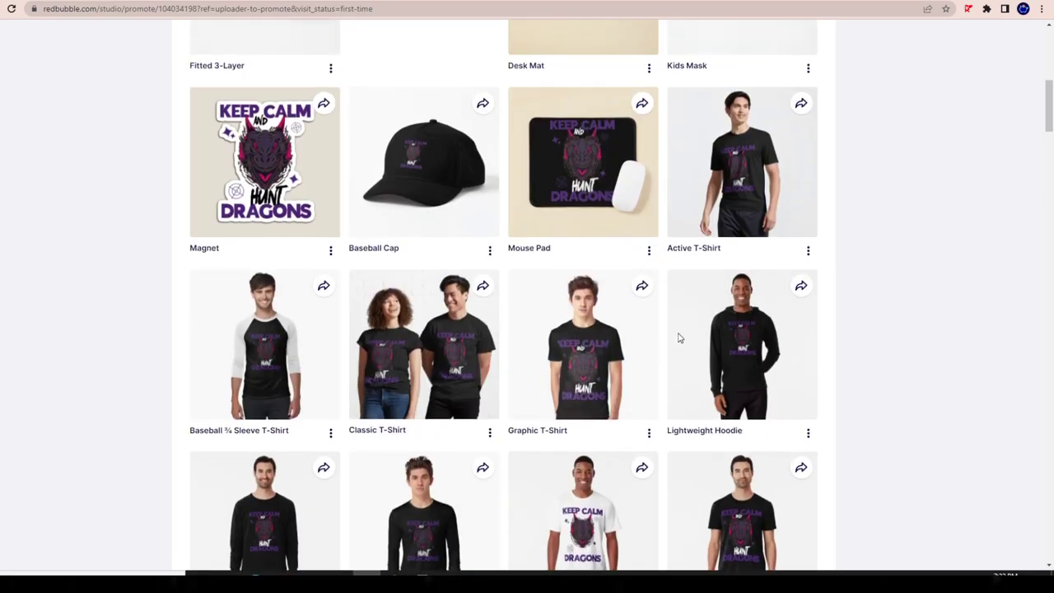
scroll(679, 338, "up", 3)
scroll(1016, 217, "down", 13)
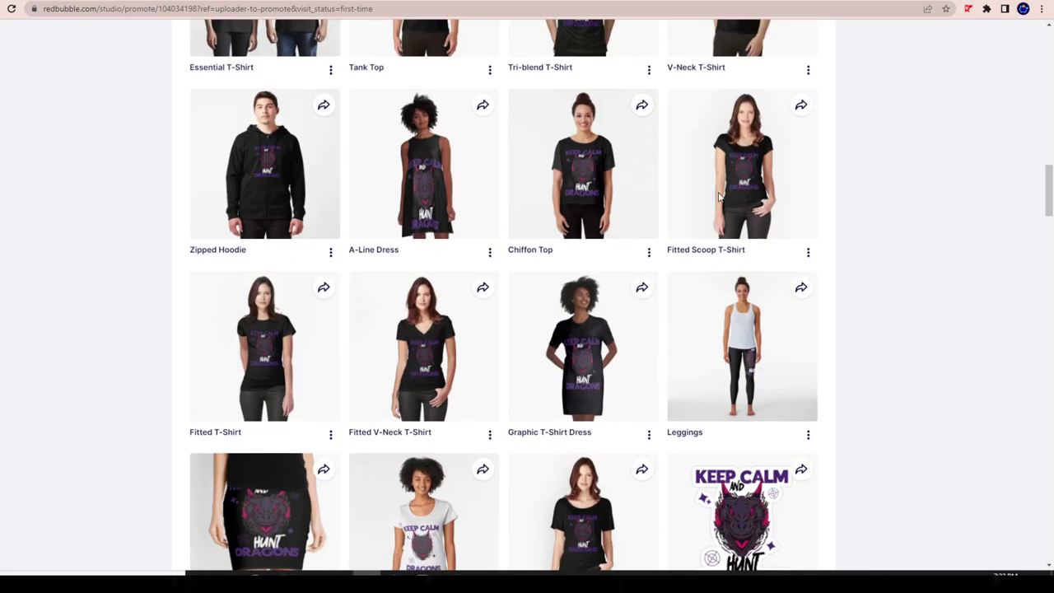
Step: Recheck the design on the pillows, shower curtain, kids' clothing, bags, mugs, scarf and socks
scroll(716, 189, "down", 15)
scroll(568, 189, "down", 6)
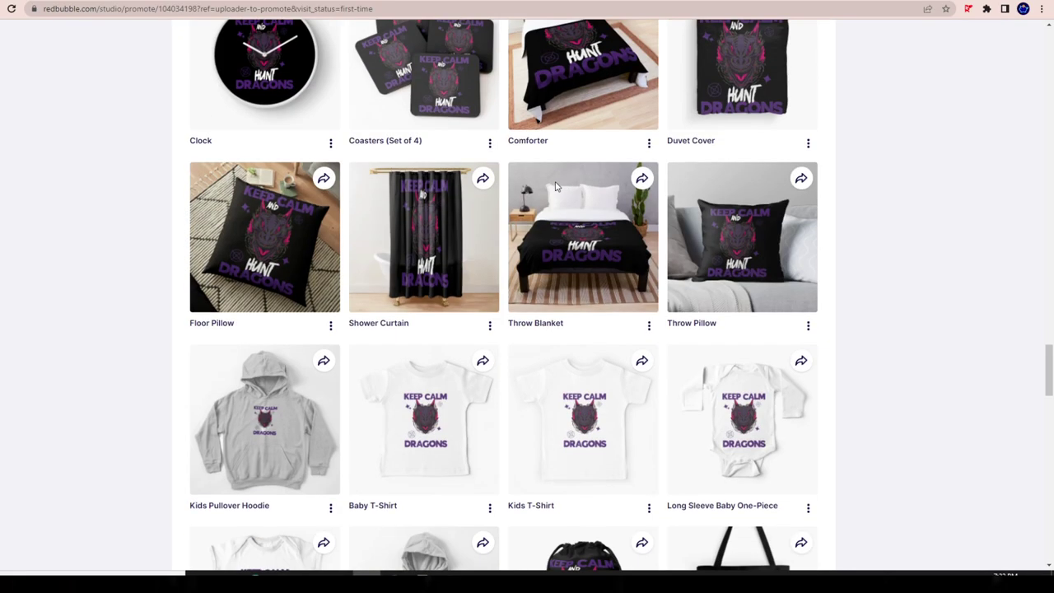
scroll(485, 183, "down", 2)
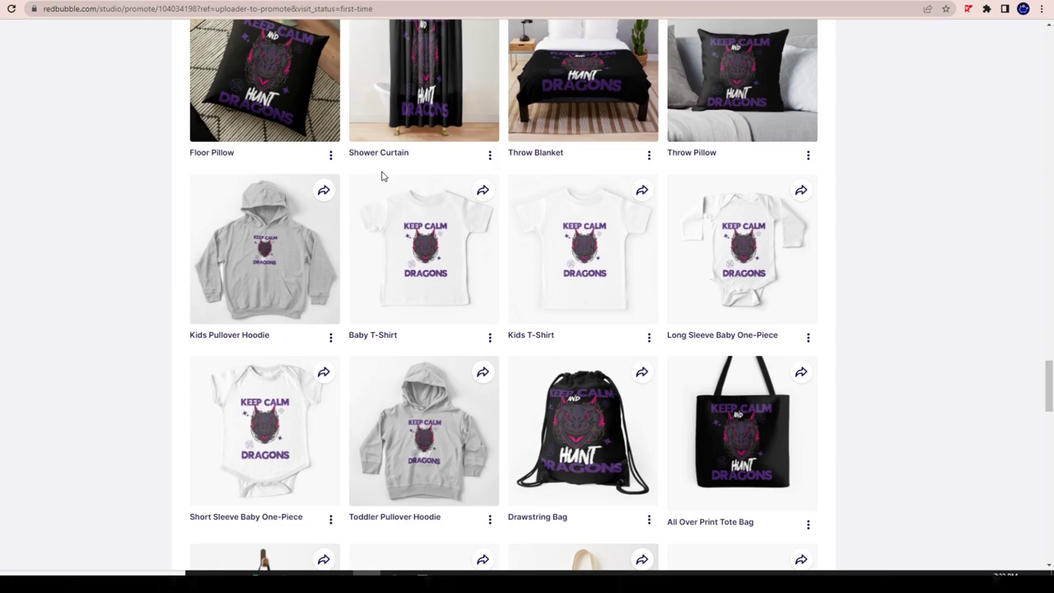
scroll(279, 140, "down", 3)
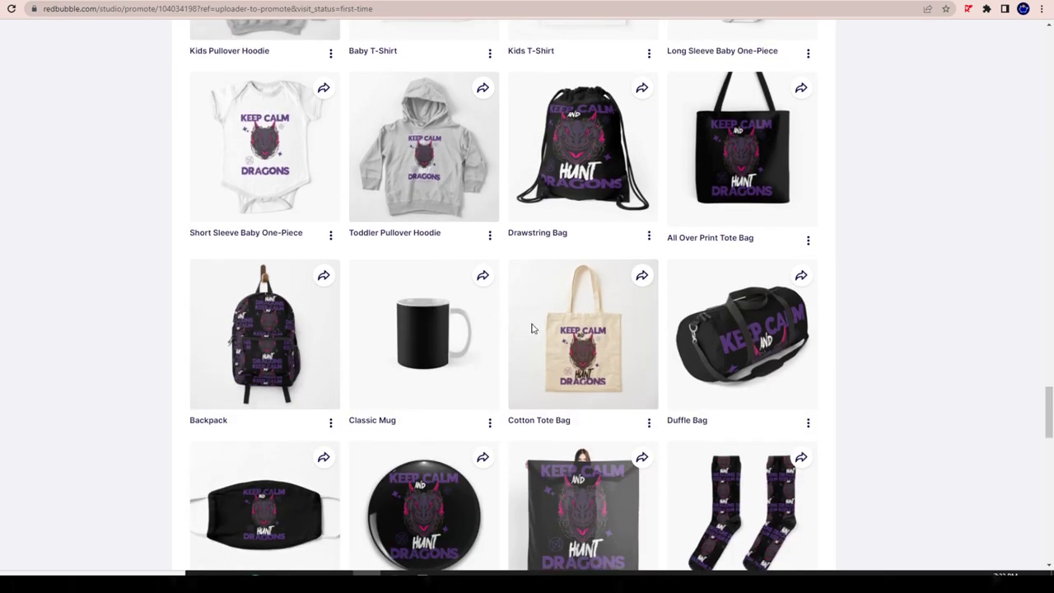
scroll(677, 409, "down", 3)
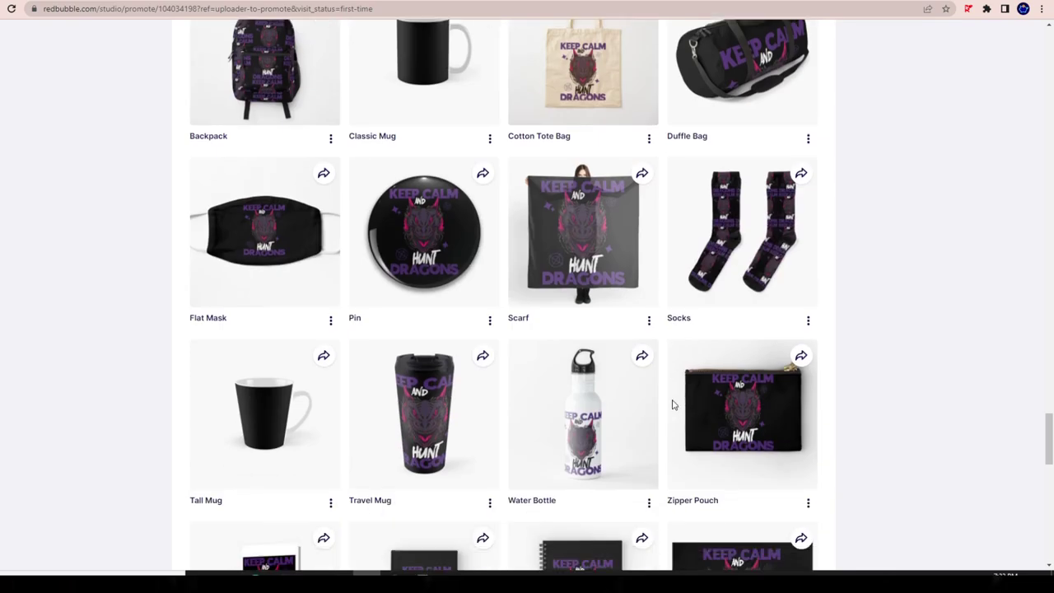
scroll(556, 346, "down", 5)
scroll(544, 363, "up", 5)
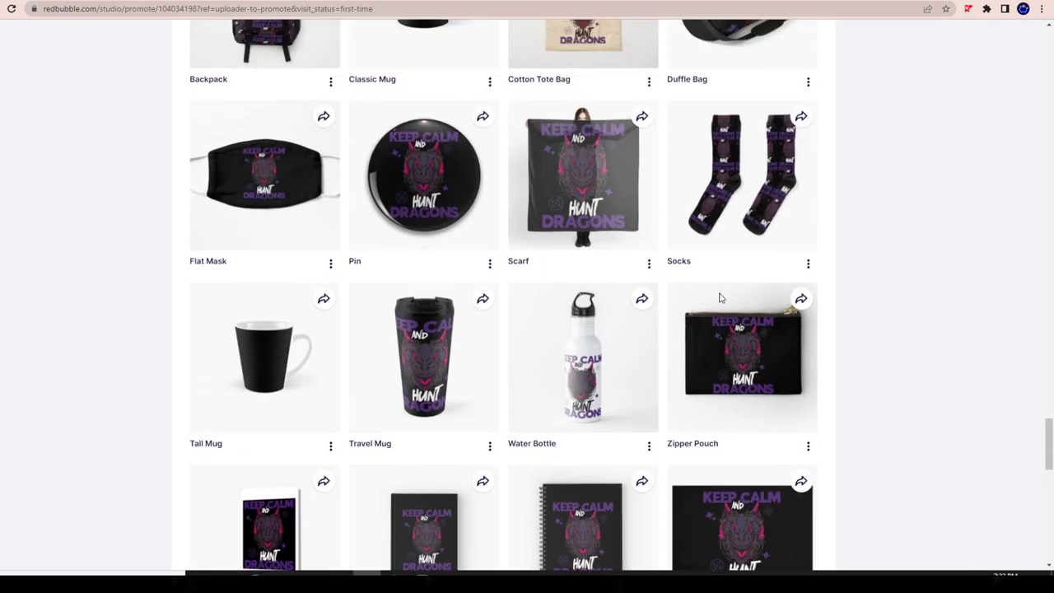
scroll(751, 279, "up", 1)
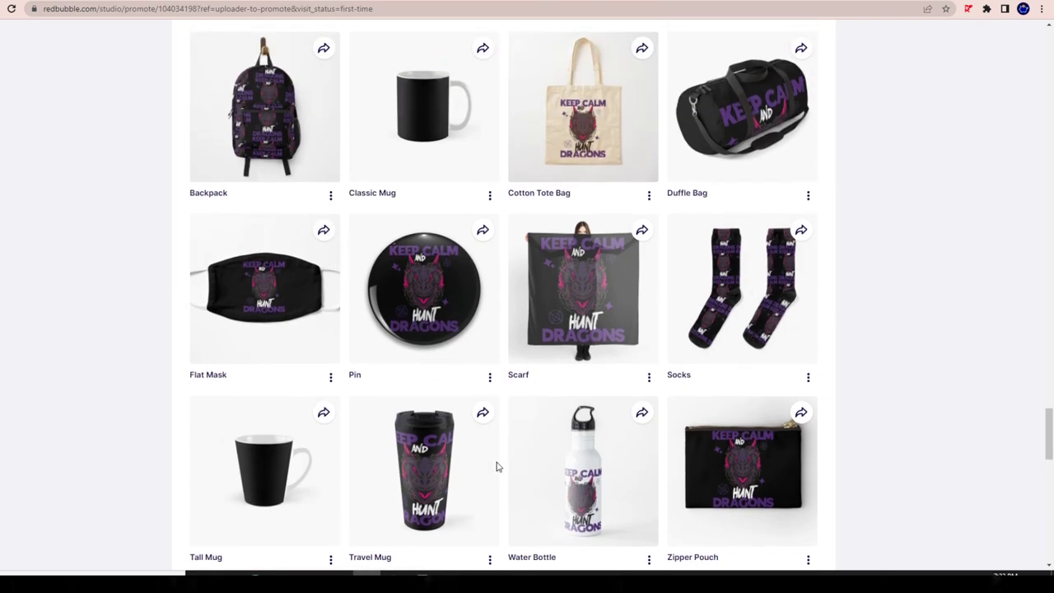
Step: Go back up through the product previews to review the published design's title and tags on the share page
scroll(458, 439, "down", 3)
scroll(459, 426, "up", 9)
scroll(458, 426, "up", 20)
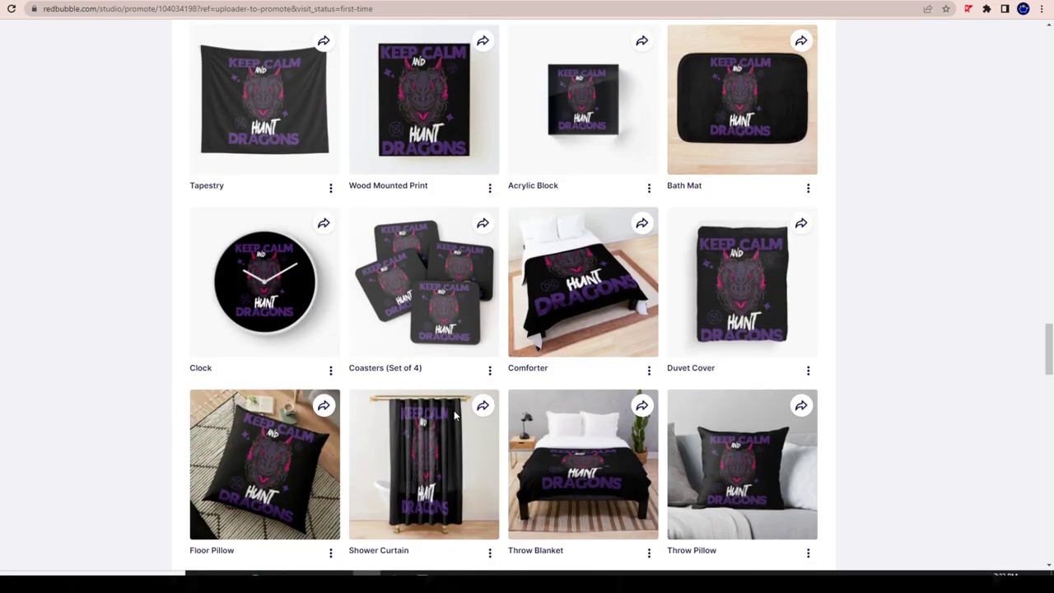
scroll(556, 323, "up", 15)
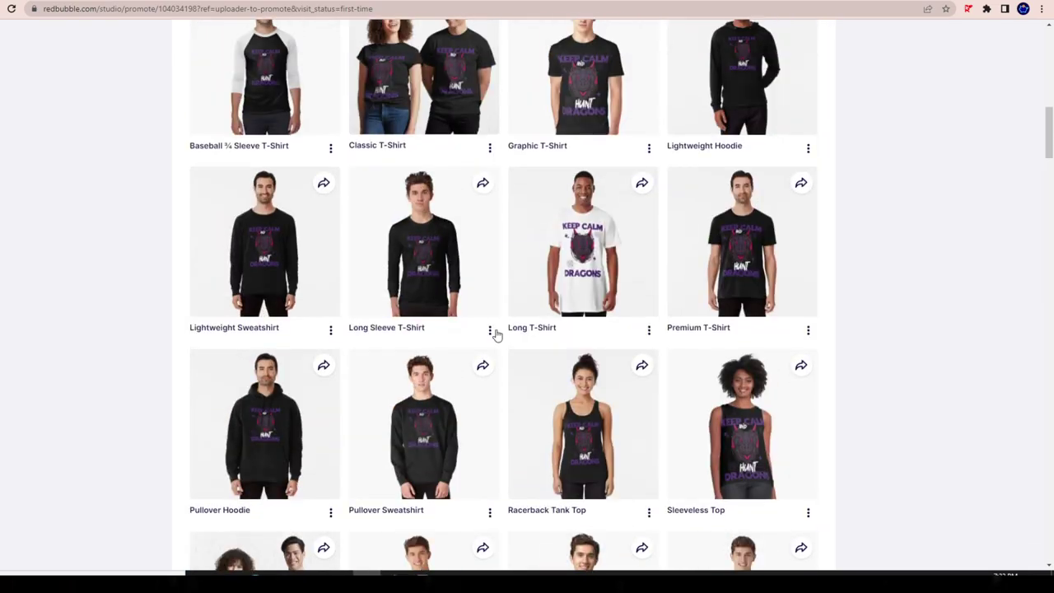
scroll(494, 313, "up", 4)
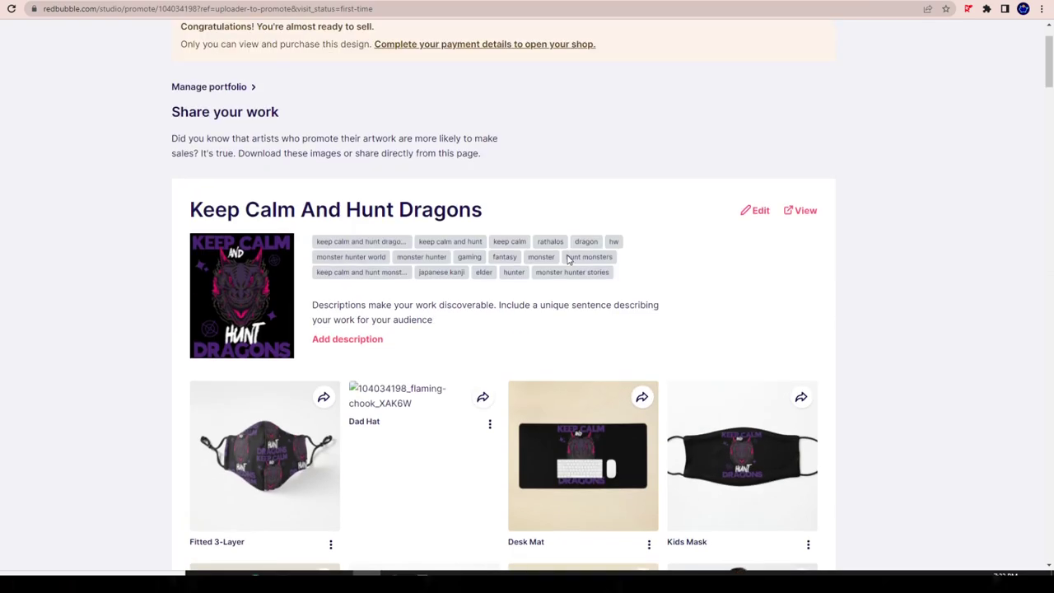
scroll(568, 230, "down", 4)
scroll(550, 256, "up", 4)
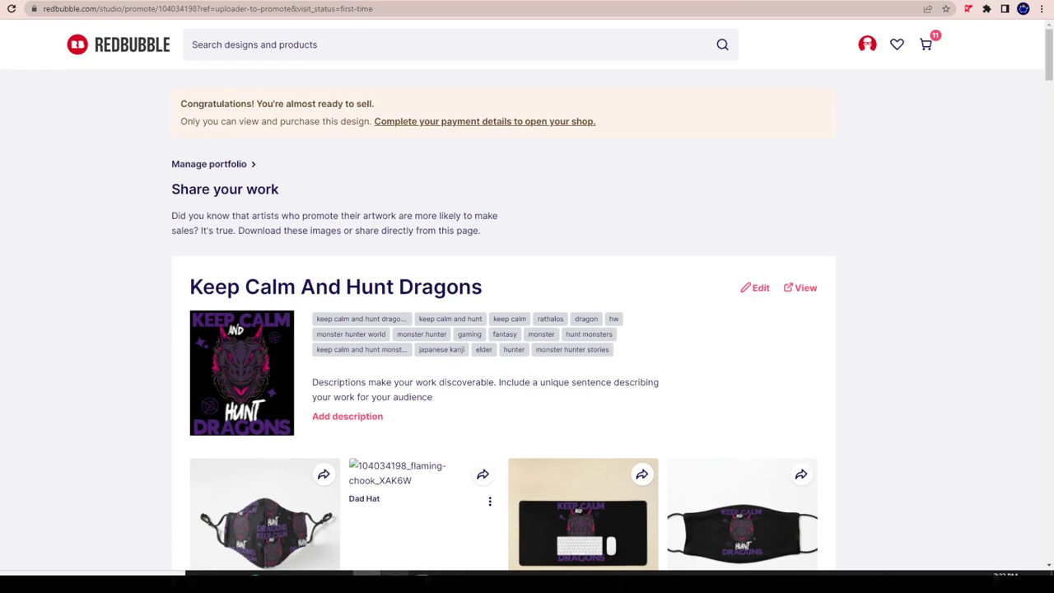
left_click(395, 573)
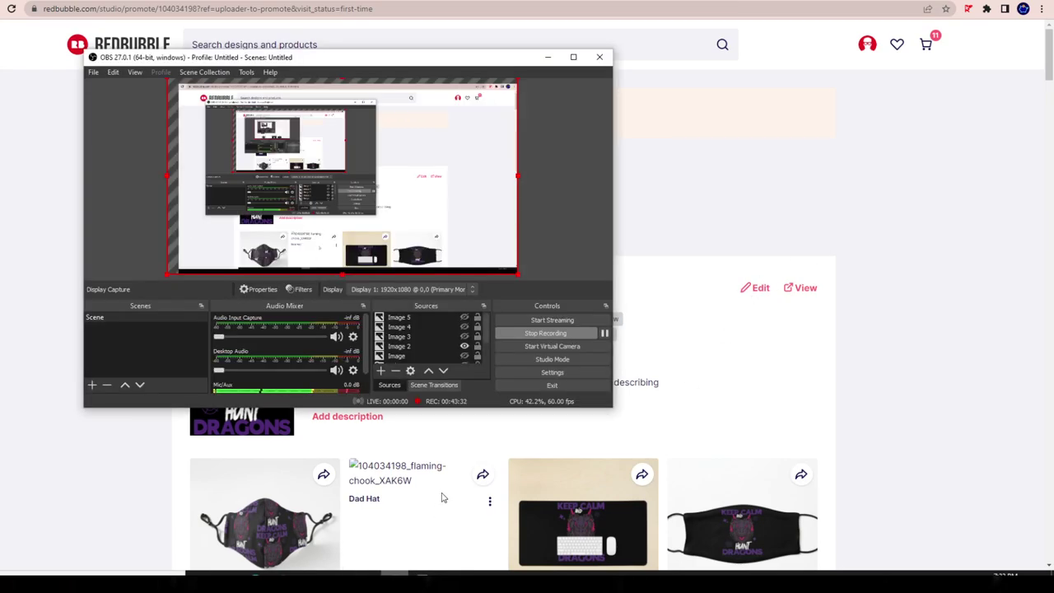
left_click(939, 189)
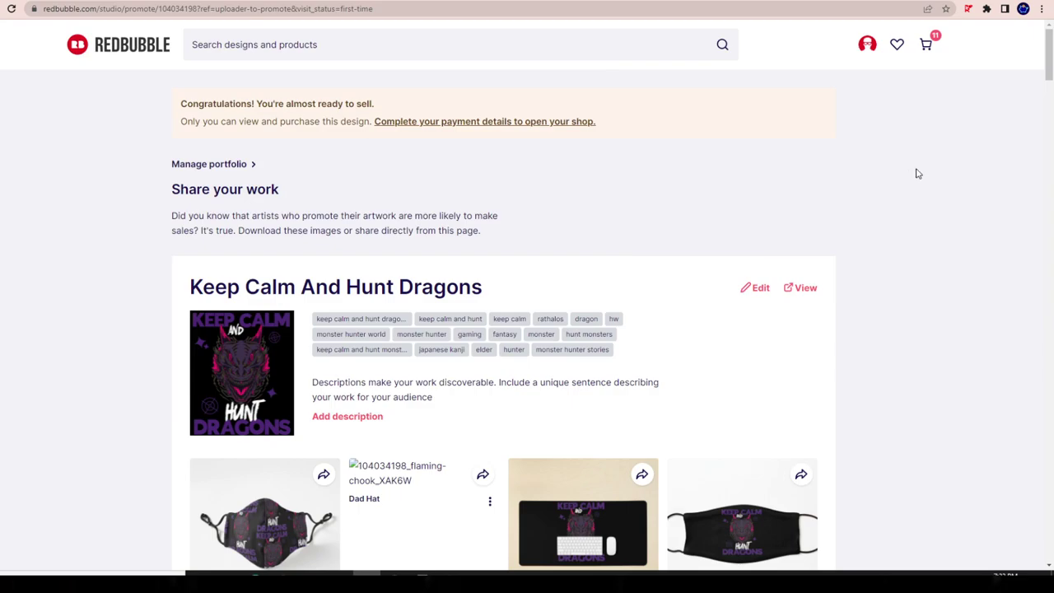
Step: View the Redbubble Rocket Tagger product overview on Gumroad and the Print On Demand Design Course page
left_click(630, 2)
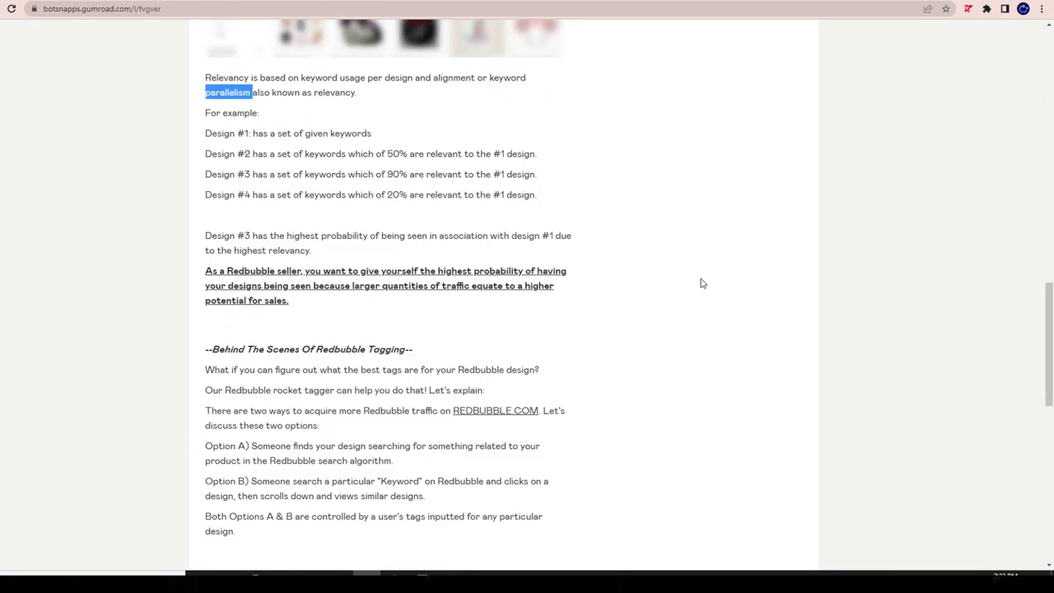
scroll(701, 284, "up", 15)
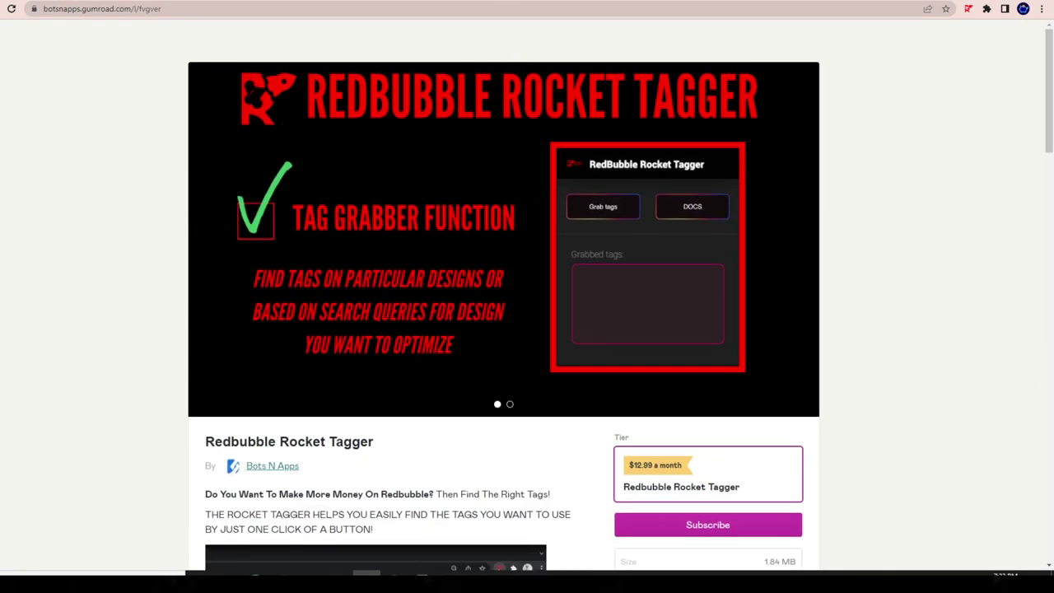
key("ctrl+Tab")
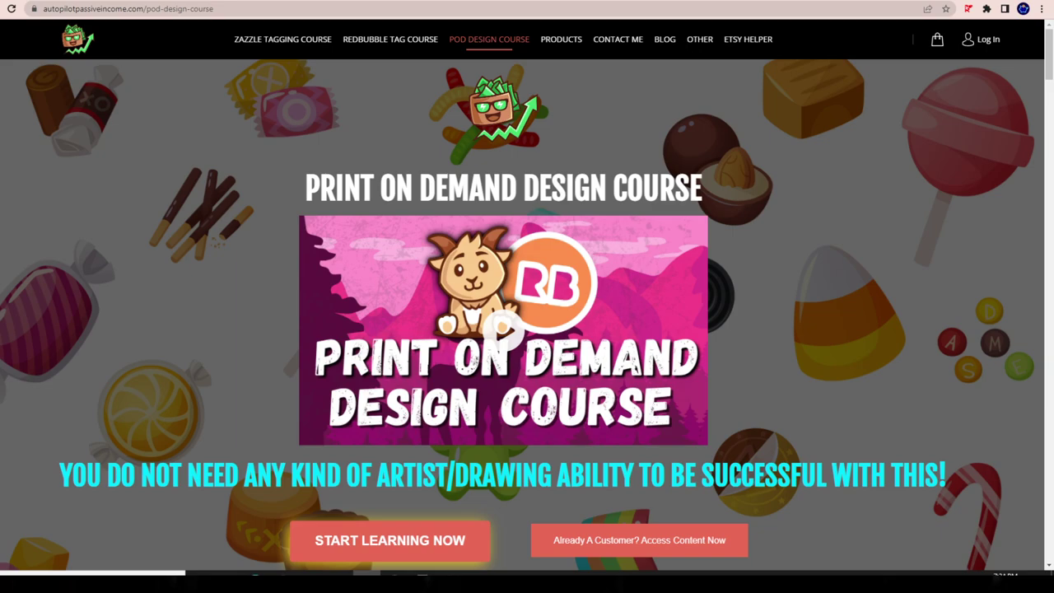
Step: Return to the Keep Calm And Hunt Dragons share page, look over its first product previews, and switch to OBS
left_click(404, 41)
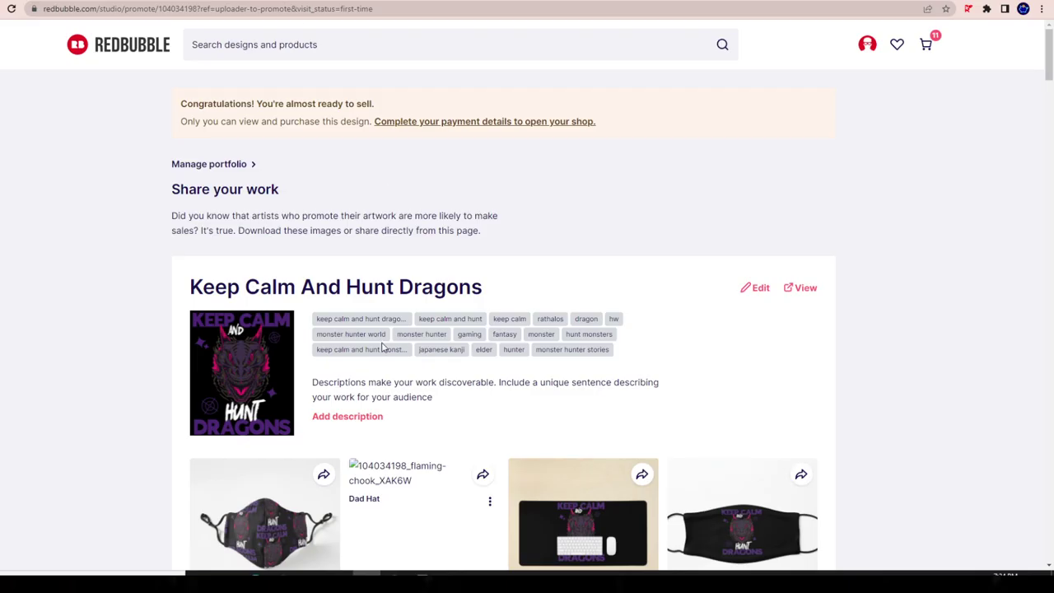
scroll(387, 354, "down", 4)
scroll(391, 362, "up", 4)
scroll(395, 372, "down", 4)
left_click(368, 581)
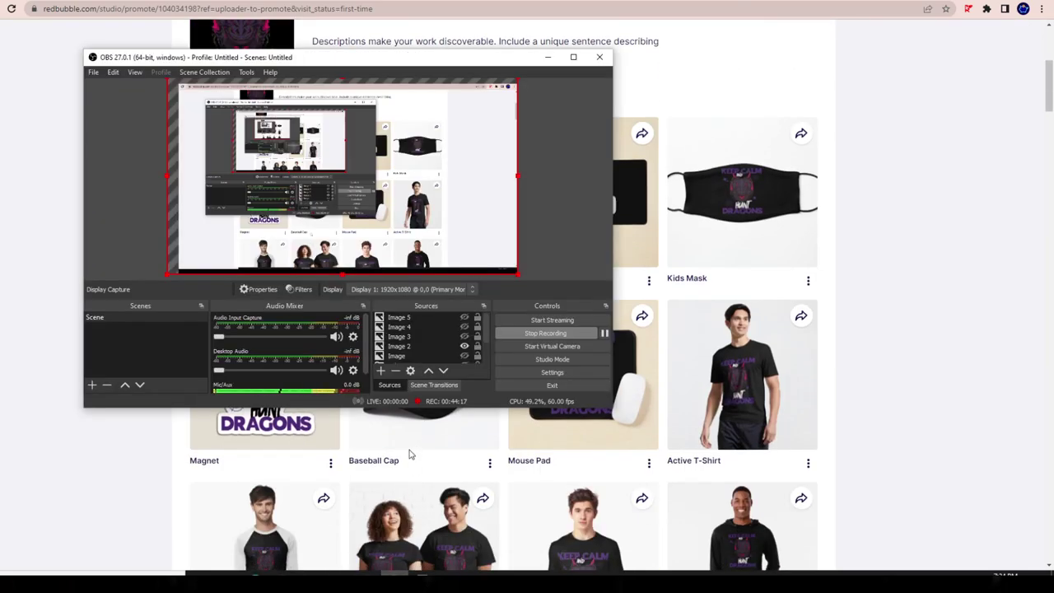